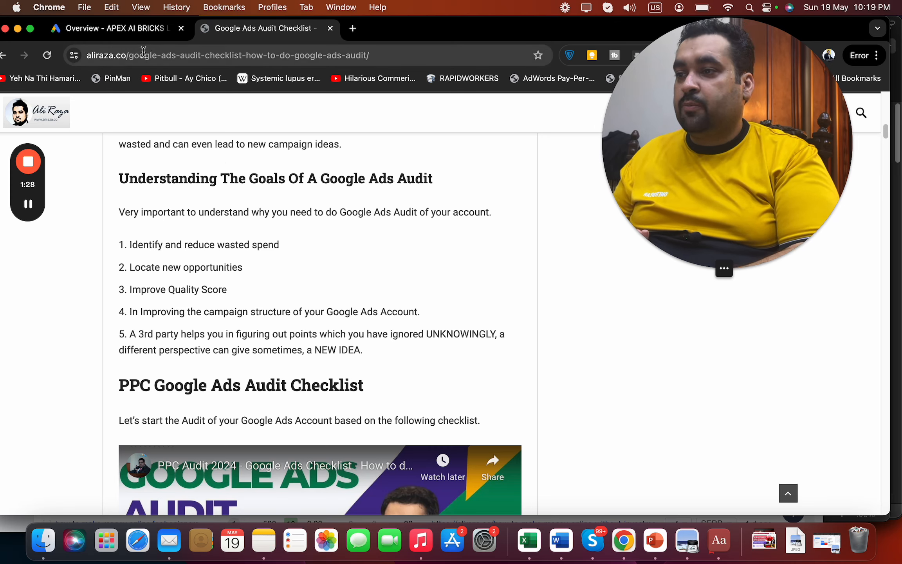
# Switch to the Google Ads overview for Apr 1–30, 2024, showing 606 clicks and $1.62K cost
pyautogui.click(148, 34)
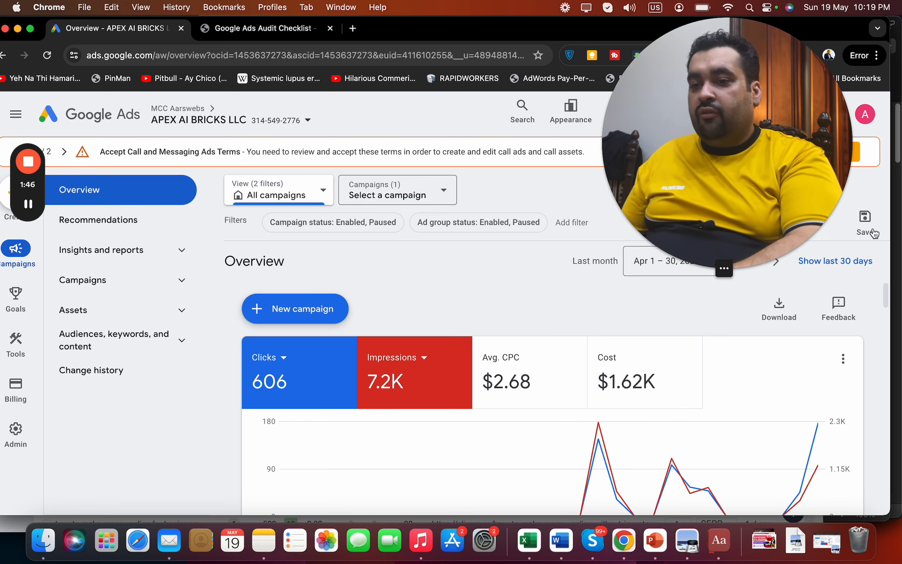
pyautogui.moveTo(749, 215); pyautogui.dragTo(446, 206)
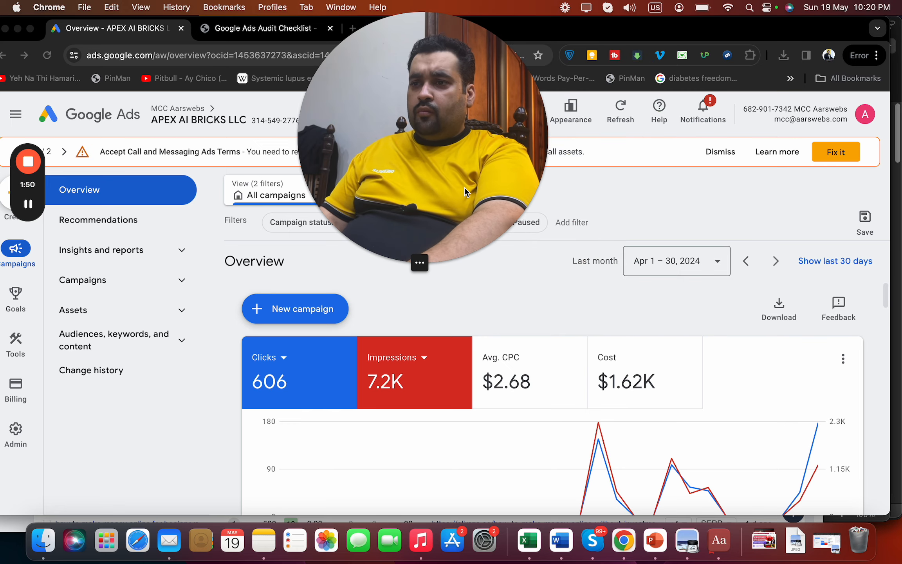
# Add a new sheet to the workbook and enter 'Last Month' in cell B9
pyautogui.click(529, 542)
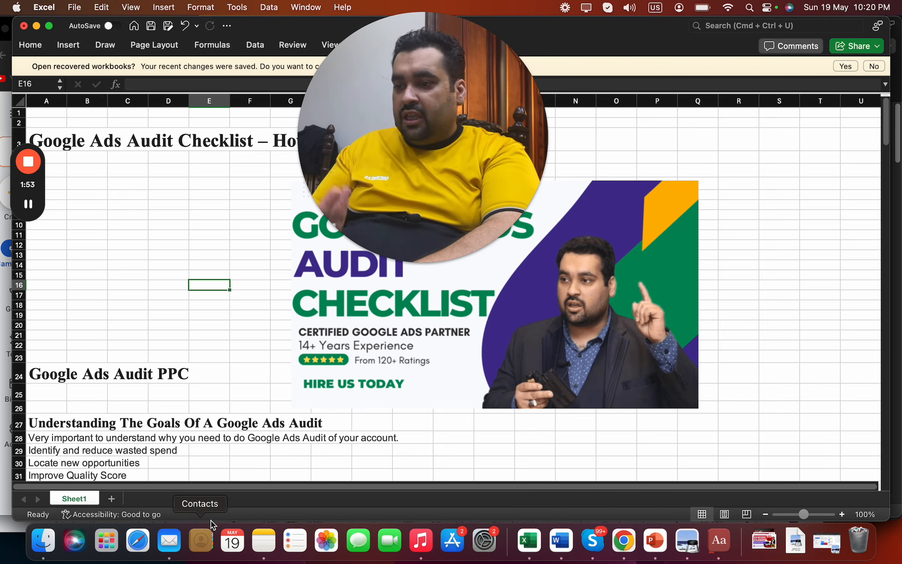
pyautogui.click(114, 498)
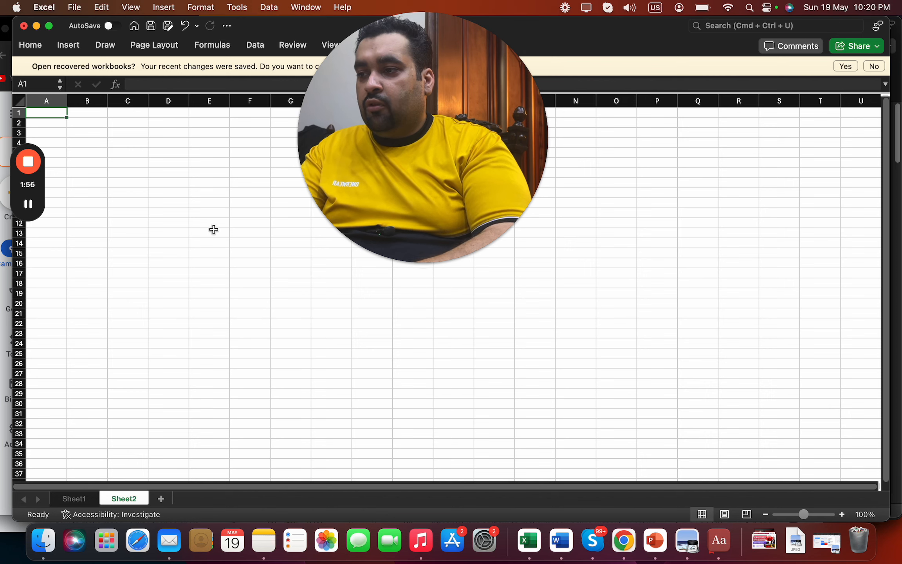
pyautogui.press('Right')
pyautogui.press('Down')
pyautogui.press('Down')
pyautogui.press('Down')
pyautogui.press('Down')
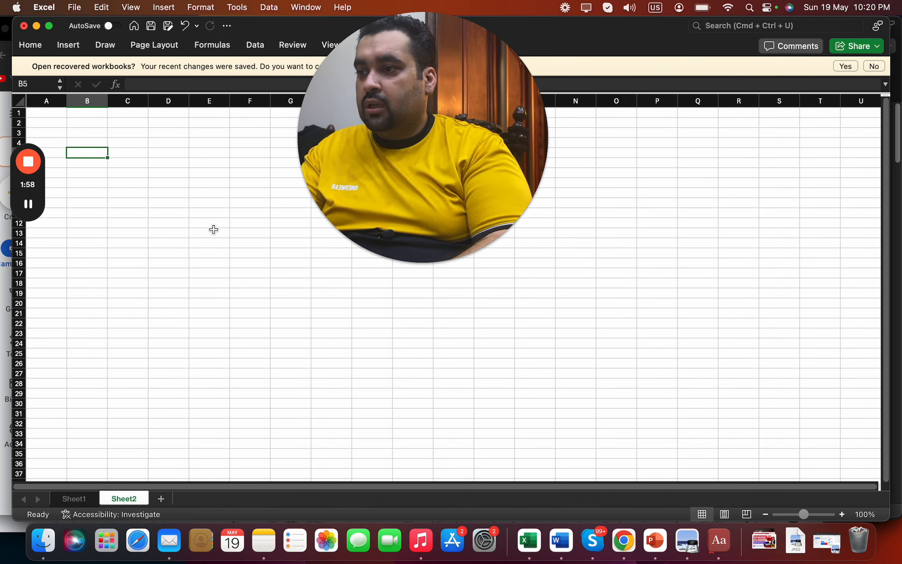
pyautogui.press('Down')
pyautogui.press('Down')
pyautogui.press('Down')
pyautogui.press('Down')
pyautogui.write('La')
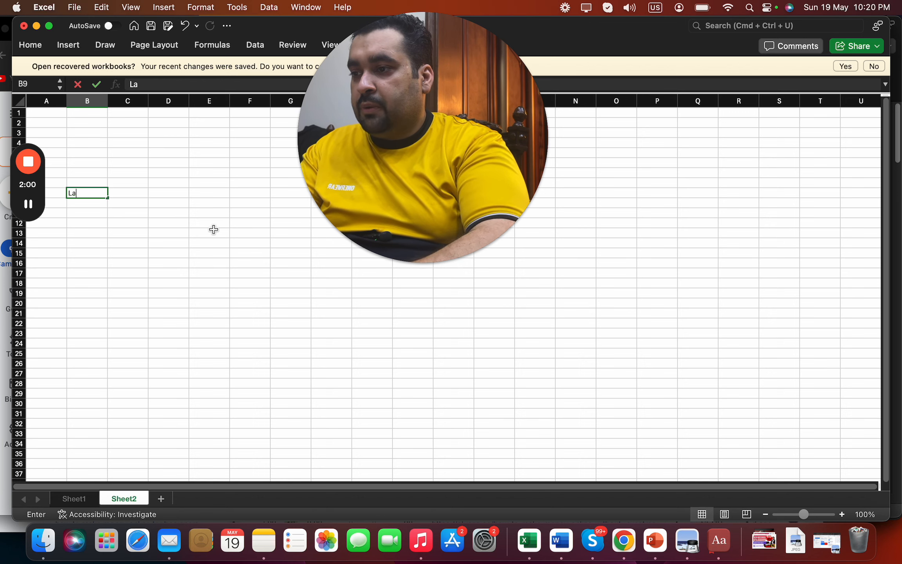
pyautogui.write('sr')
pyautogui.moveTo(468, 87); pyautogui.dragTo(872, 122)
pyautogui.click(149, 175)
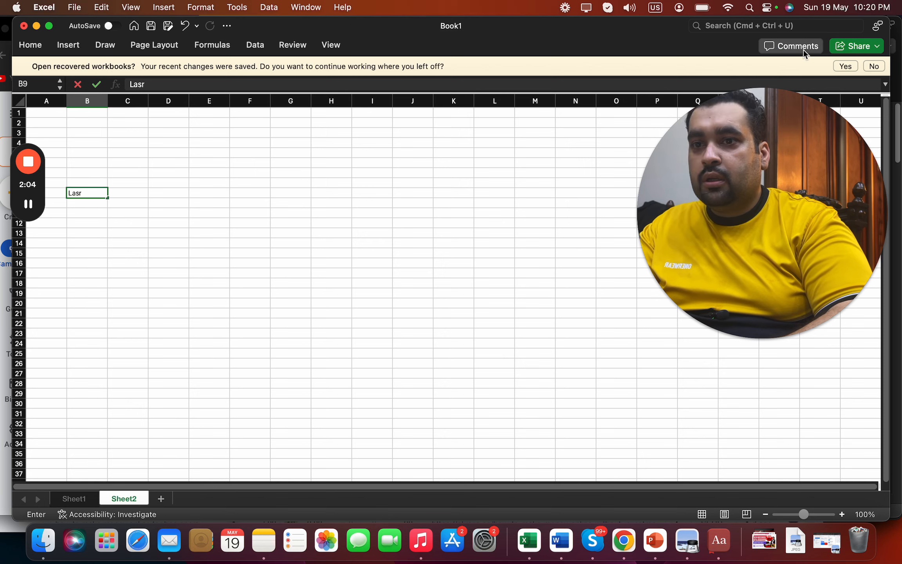
pyautogui.click(874, 66)
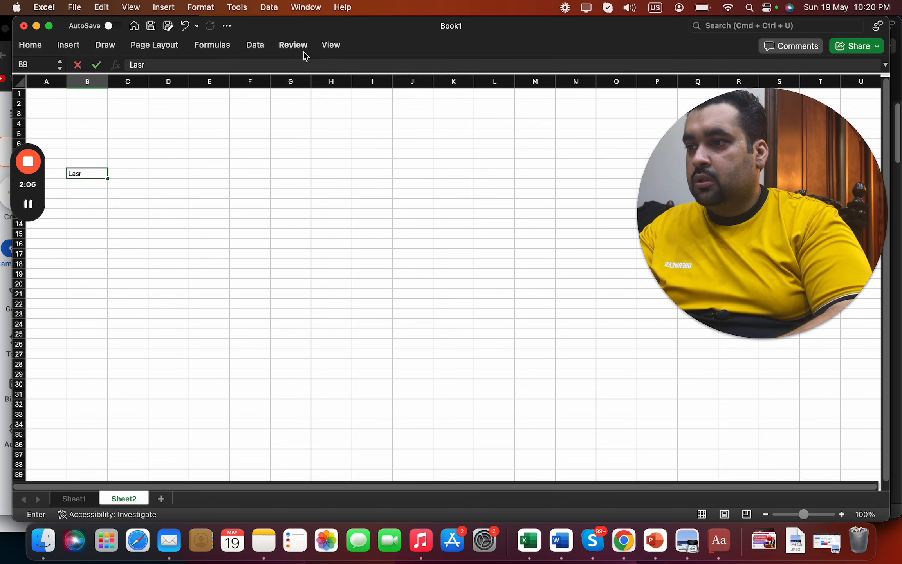
pyautogui.press('BackSpace')
pyautogui.write('t Month')
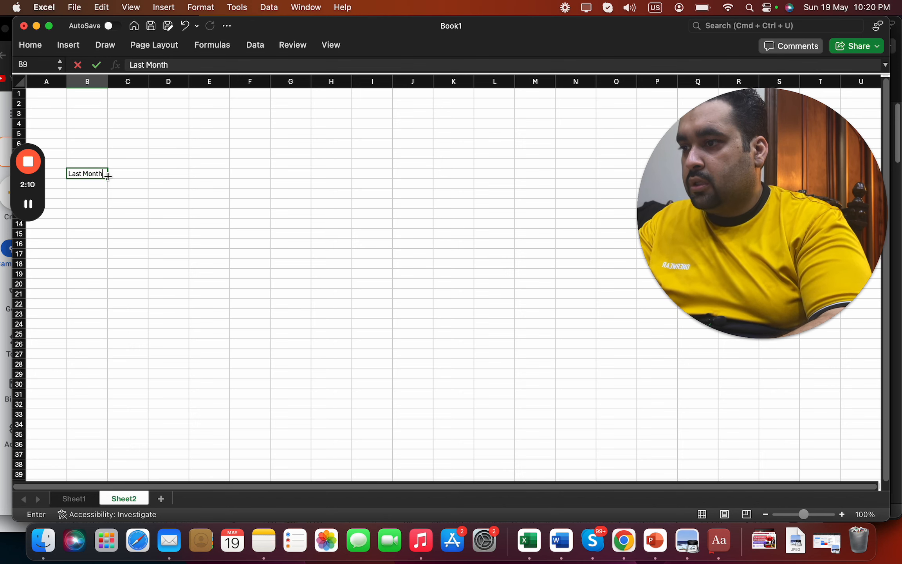
pyautogui.press('Return')
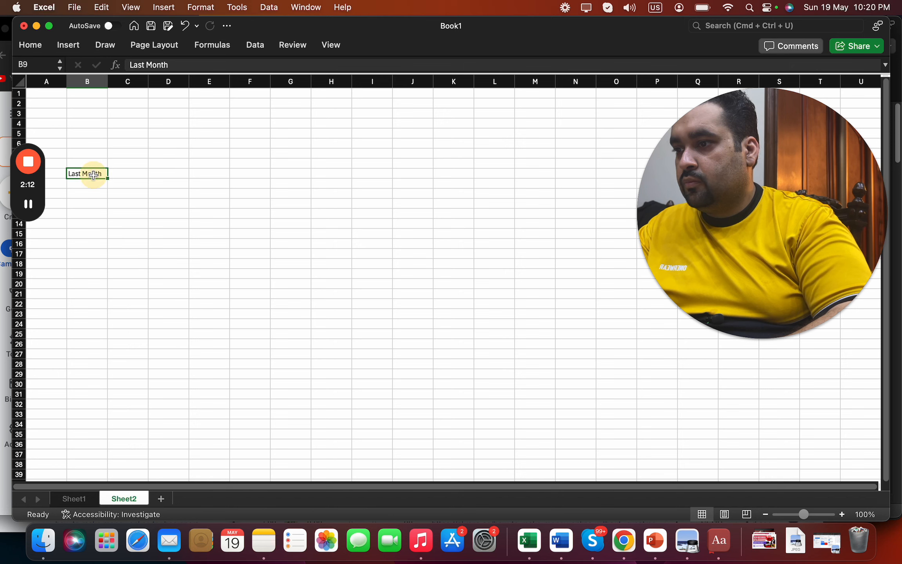
# Undo a stray fill into C9 and copy the 'Last Month' label from B9
pyautogui.moveTo(109, 179); pyautogui.dragTo(128, 177)
pyautogui.click(118, 192)
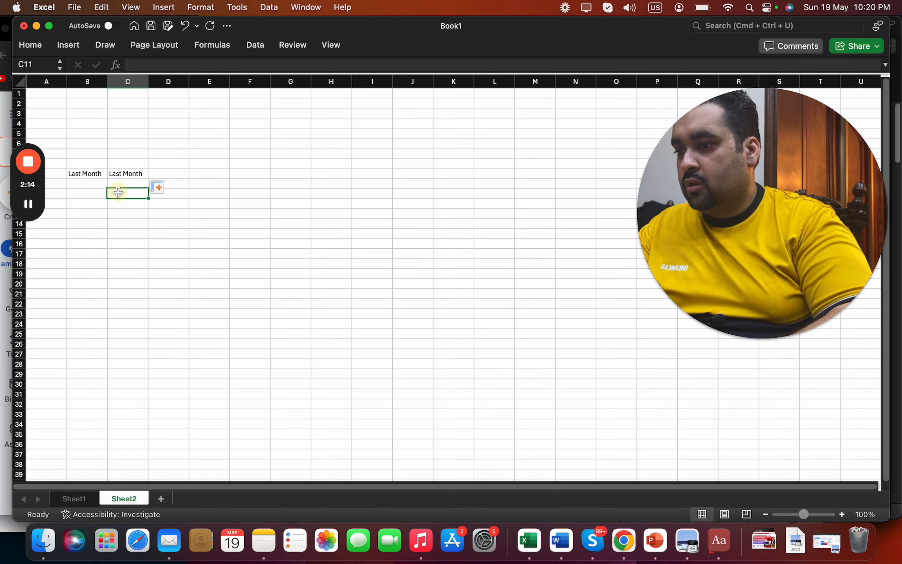
pyautogui.press('super+z')
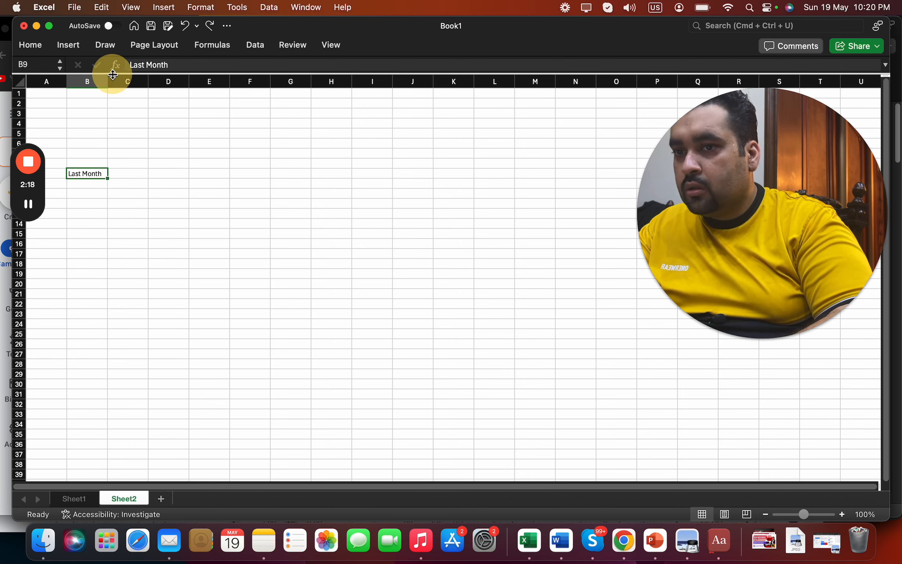
pyautogui.moveTo(113, 74); pyautogui.dragTo(98, 93)
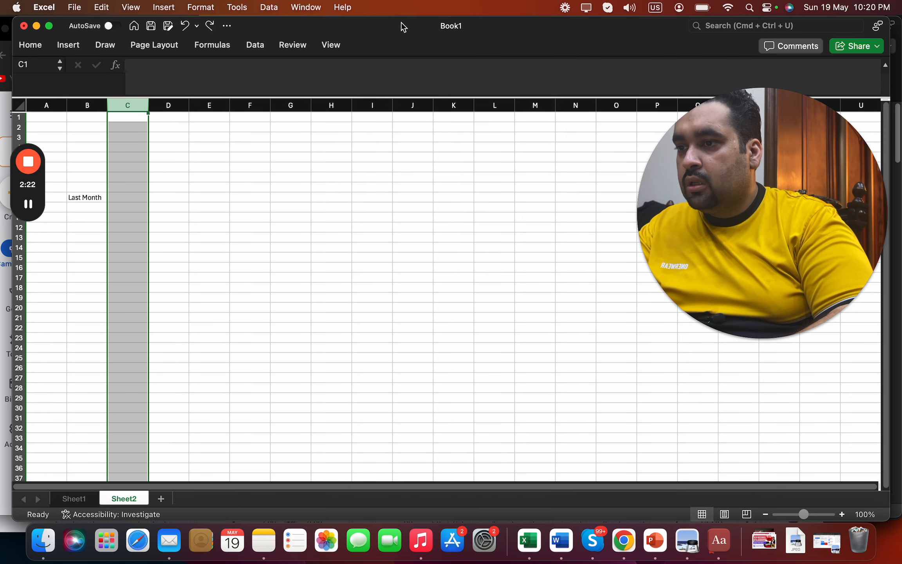
pyautogui.click(86, 198)
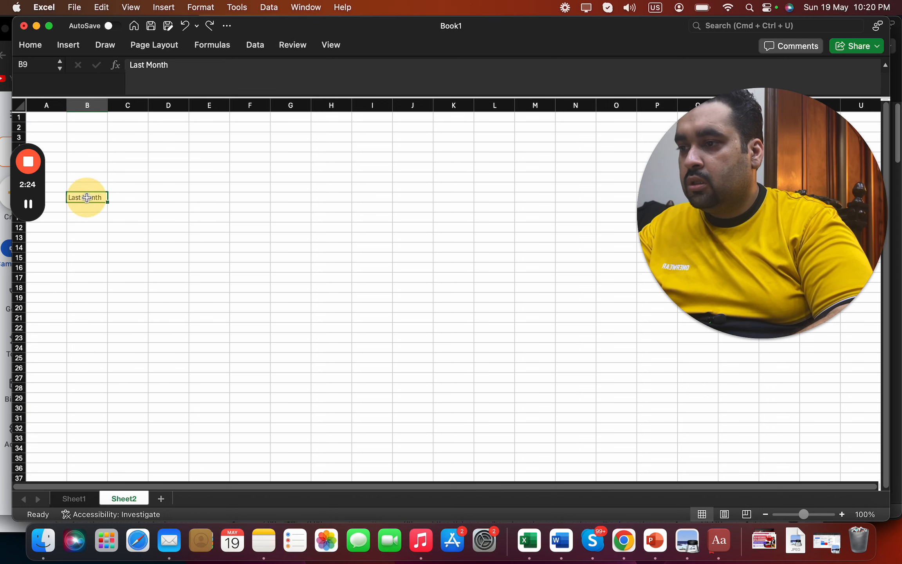
pyautogui.press('super+c')
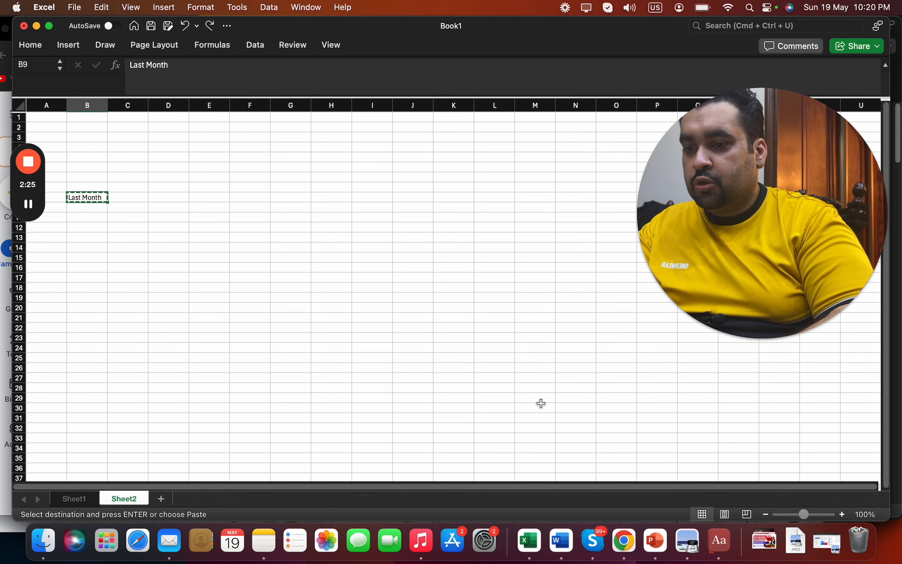
# Create a new blank Google Doc in a new browser tab
pyautogui.click(626, 537)
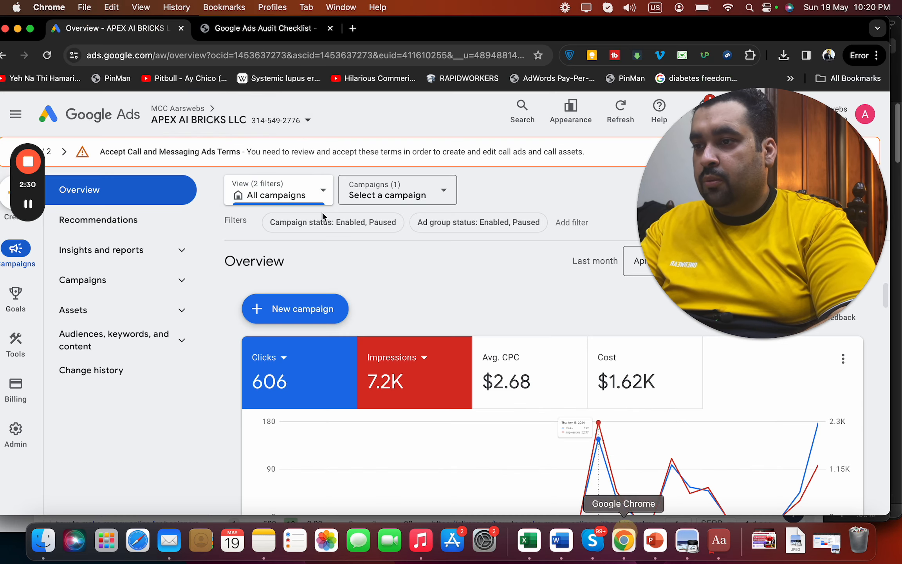
pyautogui.click(357, 30)
pyautogui.write('do')
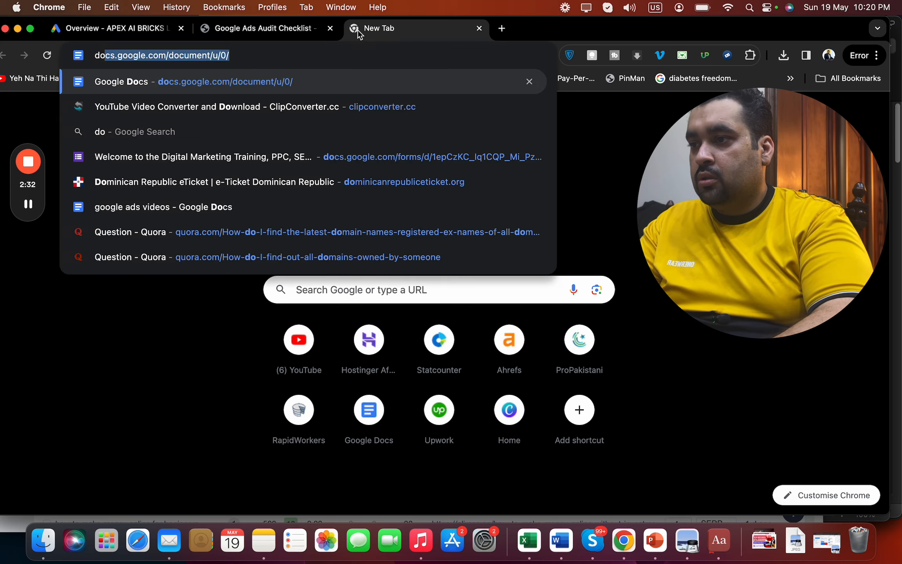
pyautogui.press('Return')
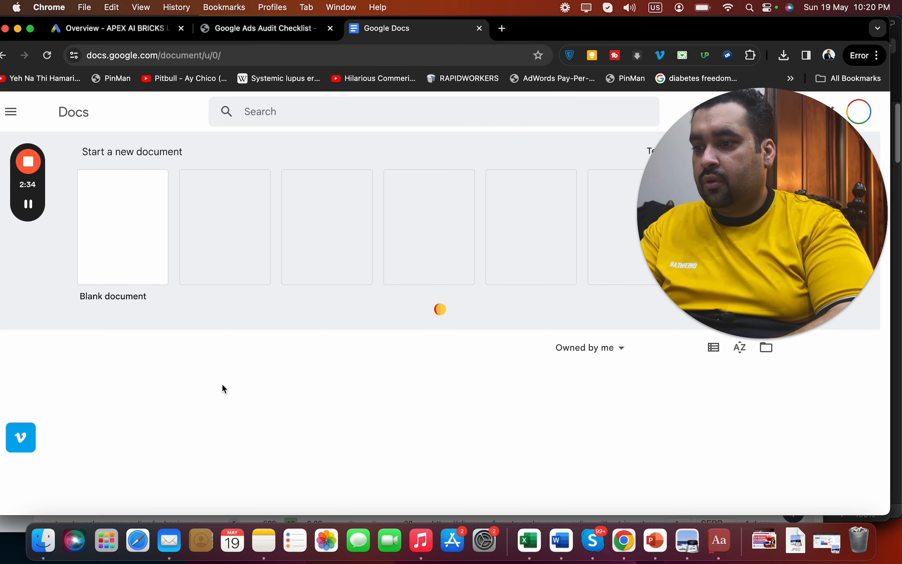
pyautogui.click(126, 256)
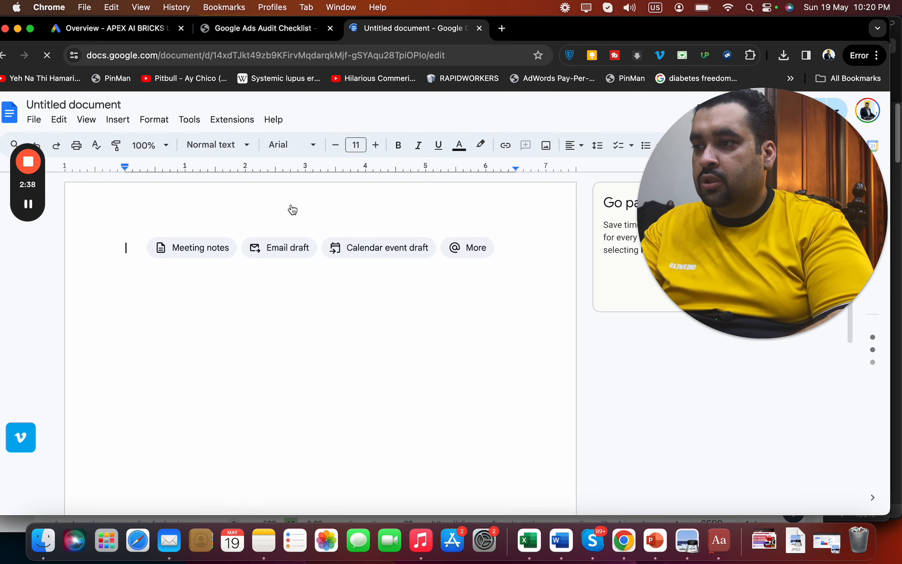
# Paste 'Last Month', type 'Live Audit of a Google Ads PPC Account', then enlarge and bold it
pyautogui.press('super+v')
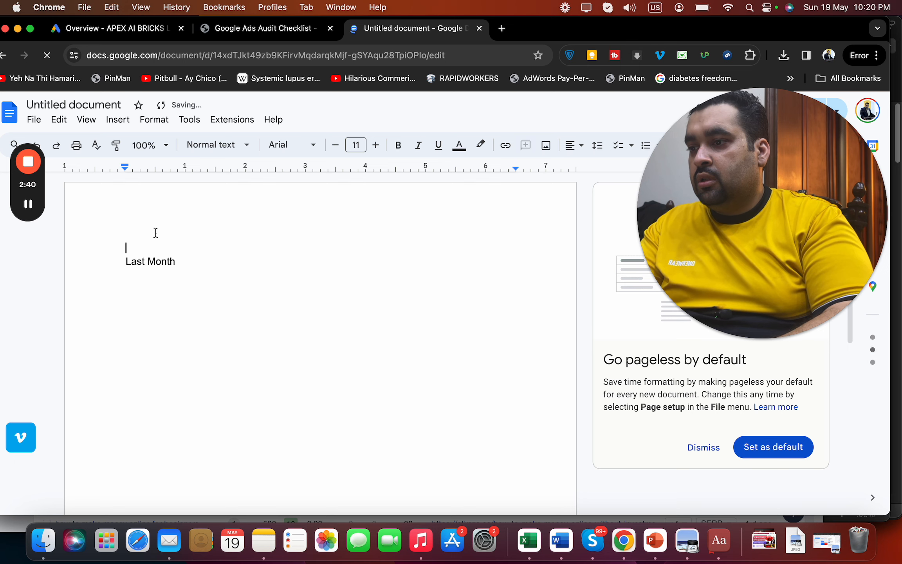
pyautogui.write('Live Audi')
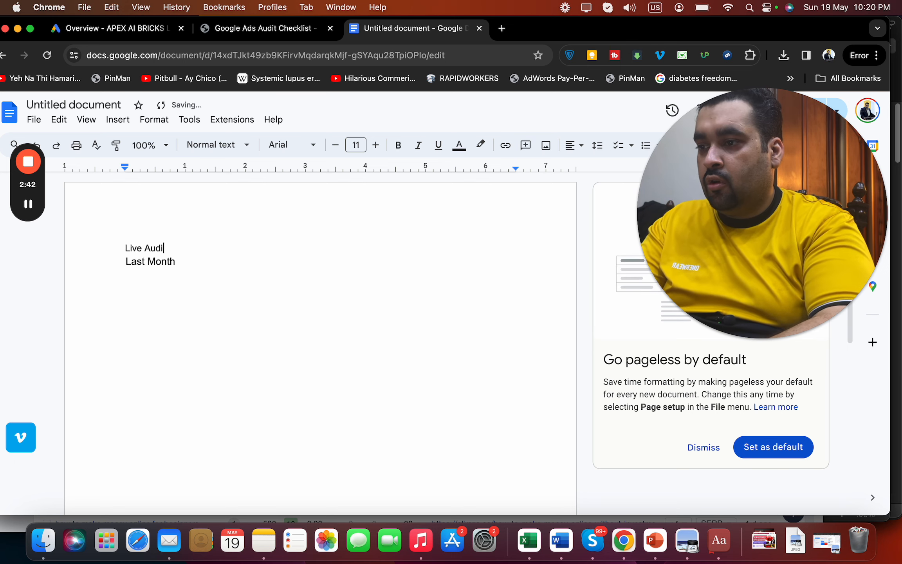
pyautogui.write('t of a Google A')
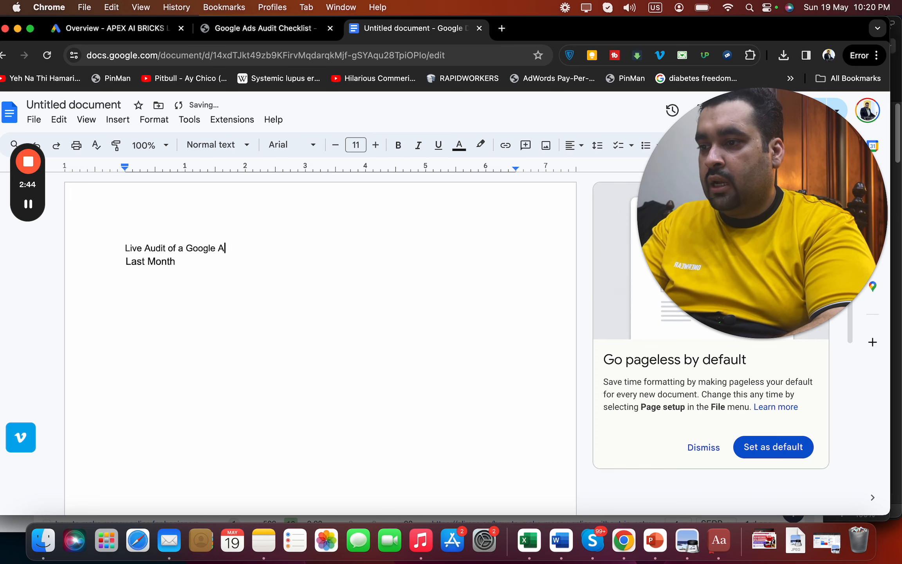
pyautogui.write('ds PPC ')
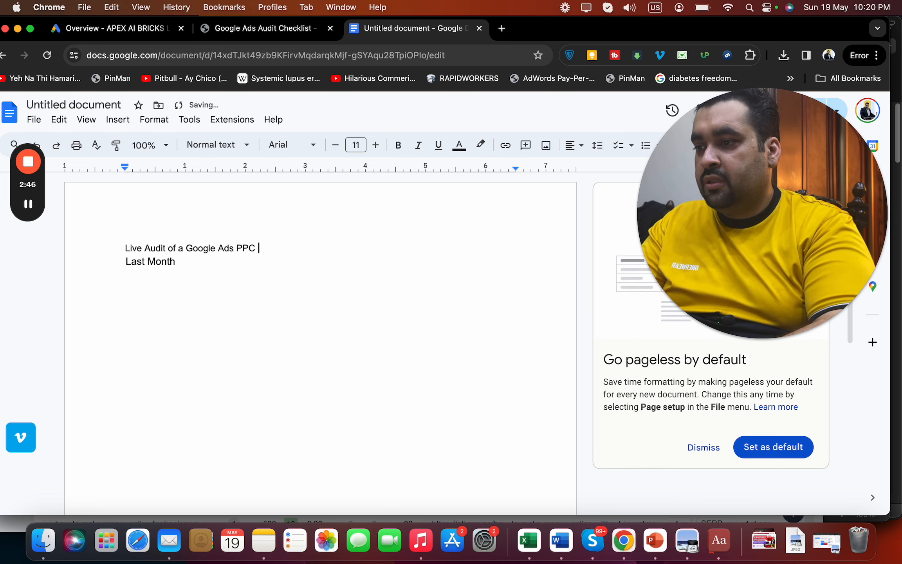
pyautogui.write('Account')
pyautogui.press('super+a')
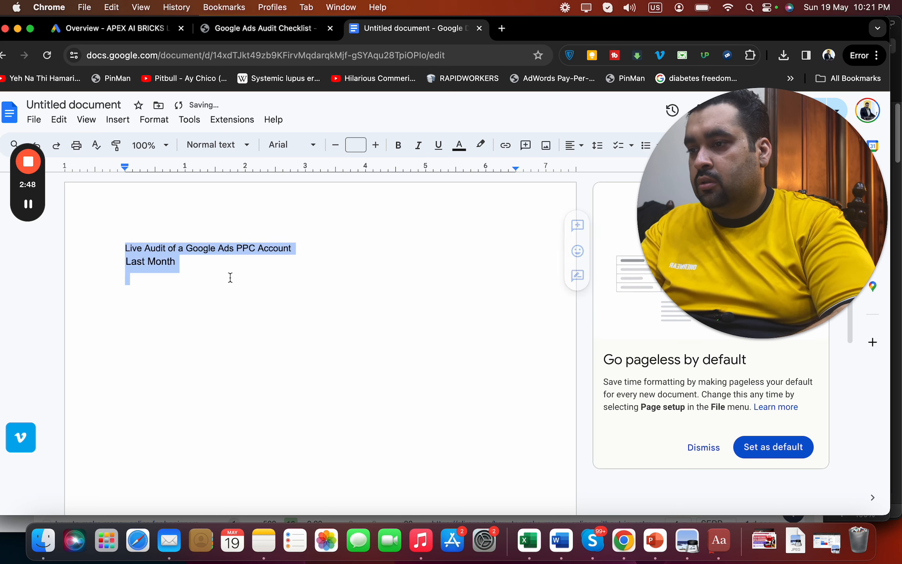
pyautogui.click(375, 151)
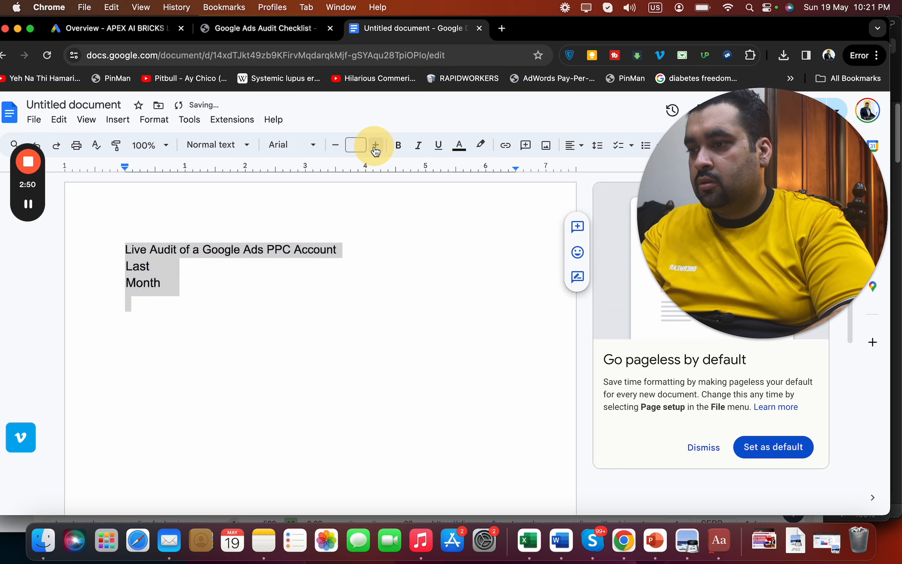
pyautogui.click(376, 151)
pyautogui.click(375, 150)
pyautogui.click(400, 152)
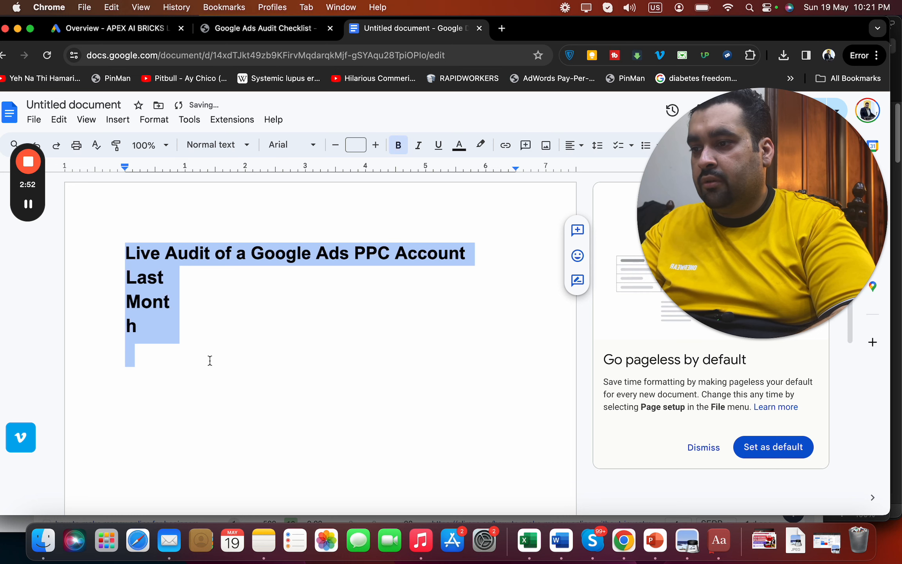
pyautogui.click(209, 360)
# Try moving the 'Last Month' label onto its own line, then undo those edits
pyautogui.click(128, 276)
pyautogui.press('Return')
pyautogui.press('Return')
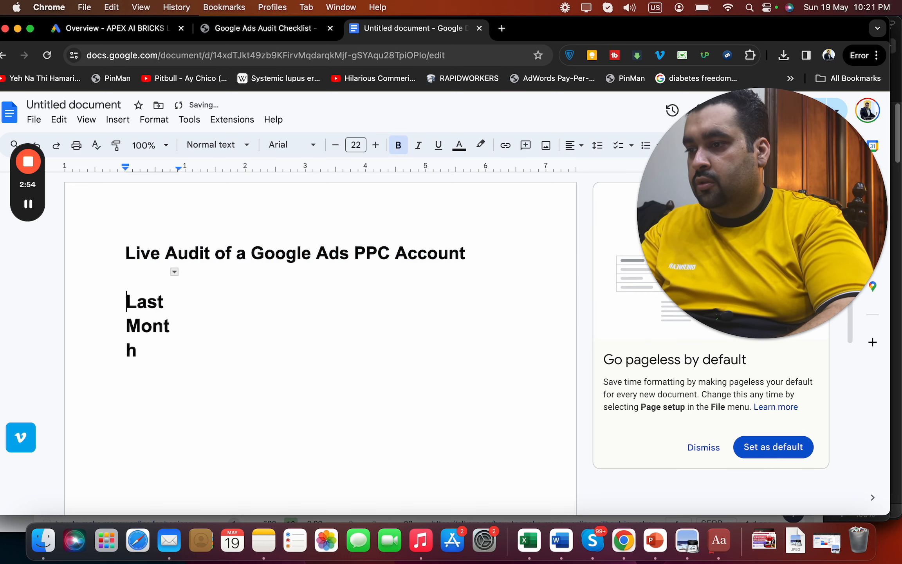
pyautogui.click(125, 350)
pyautogui.press('BackSpace')
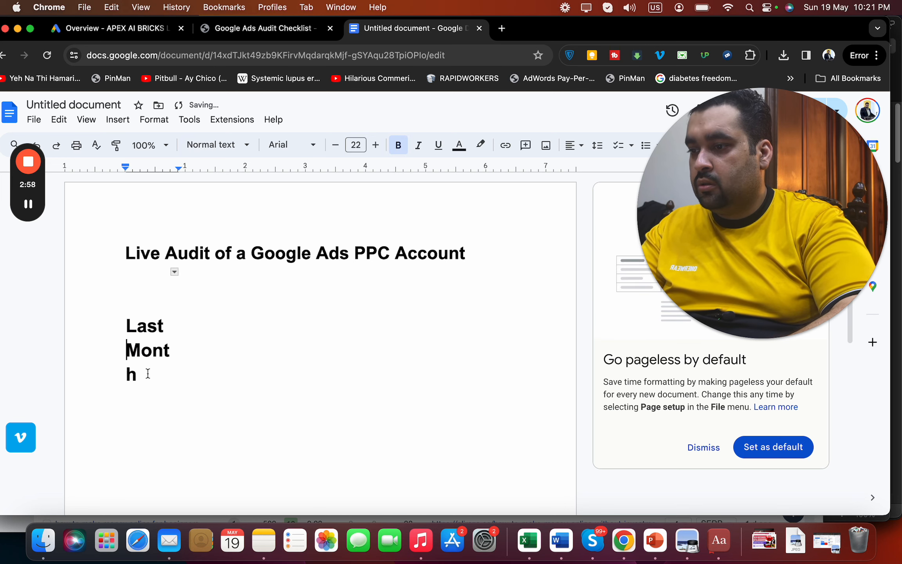
pyautogui.moveTo(148, 373); pyautogui.dragTo(125, 322)
pyautogui.write('Last')
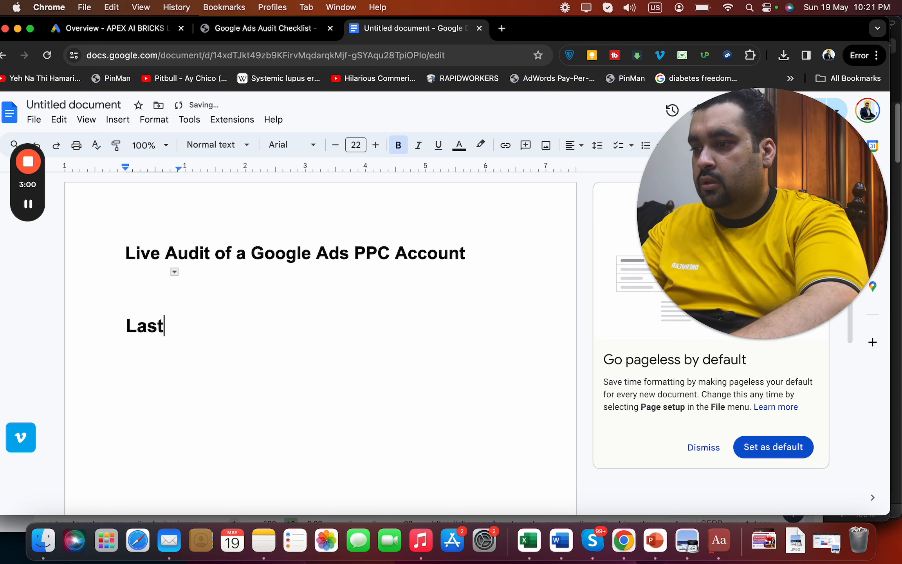
pyautogui.press('super+z')
pyautogui.press('super+z')
pyautogui.press('super+z')
pyautogui.press('super+z')
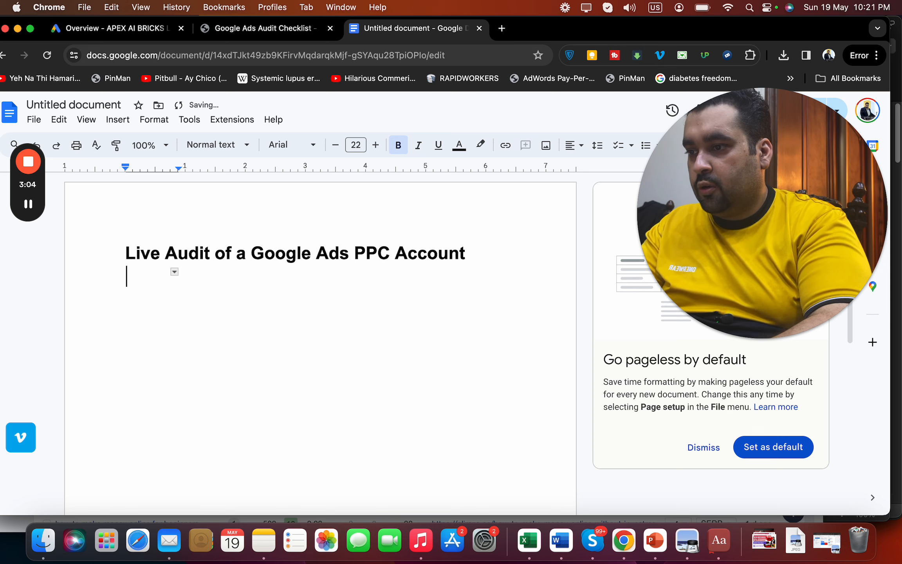
# Select all the document text and delete it, leaving the page blank
pyautogui.press('super+a')
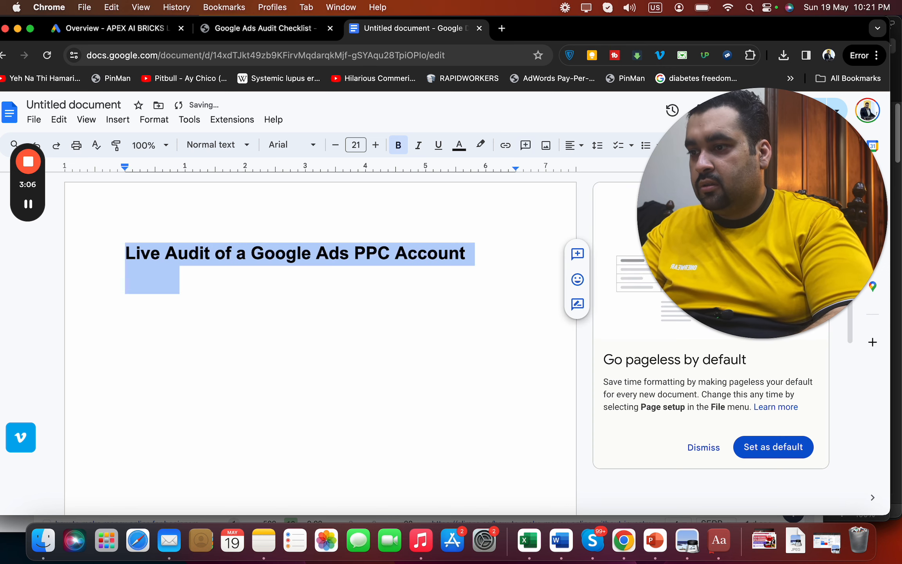
pyautogui.press('BackSpace')
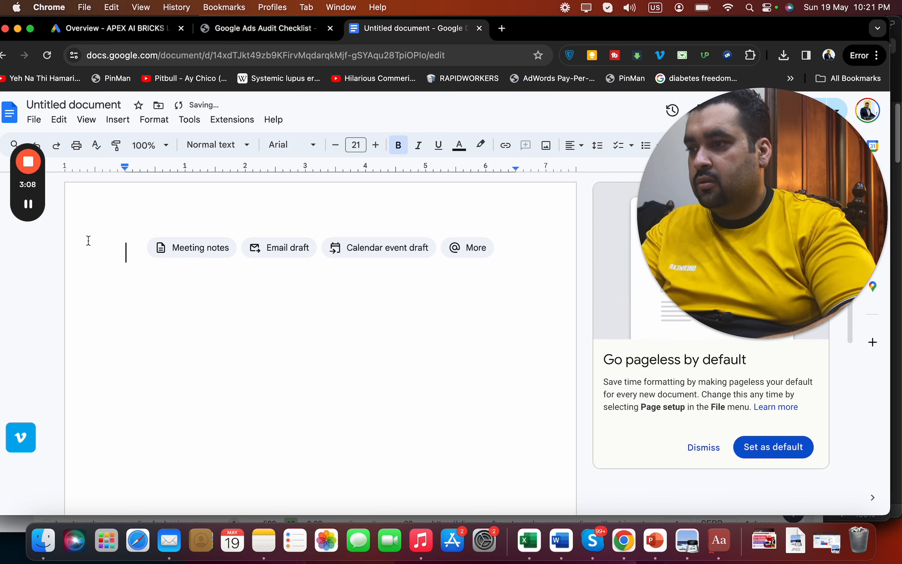
pyautogui.click(34, 120)
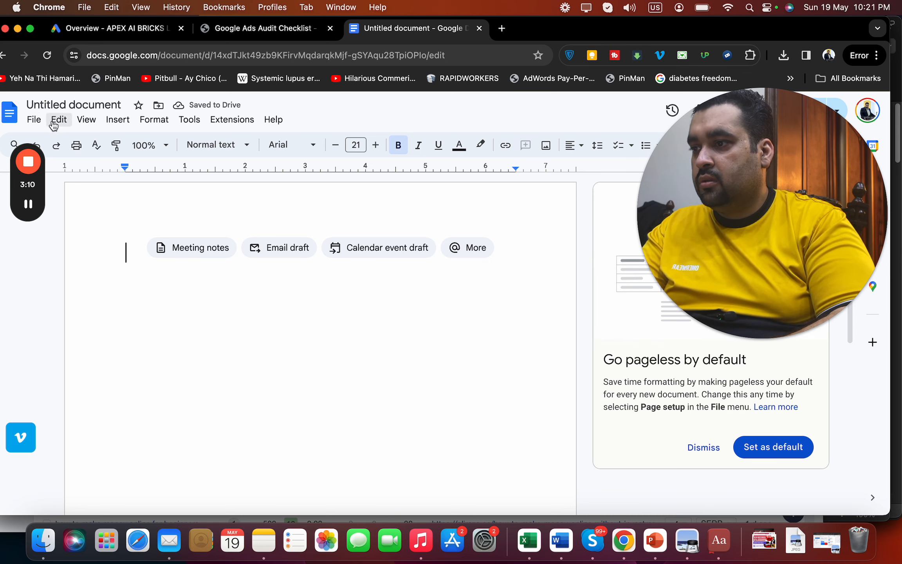
# Create another blank document and close the old empty one
pyautogui.moveTo(537, 30); pyautogui.dragTo(548, 27)
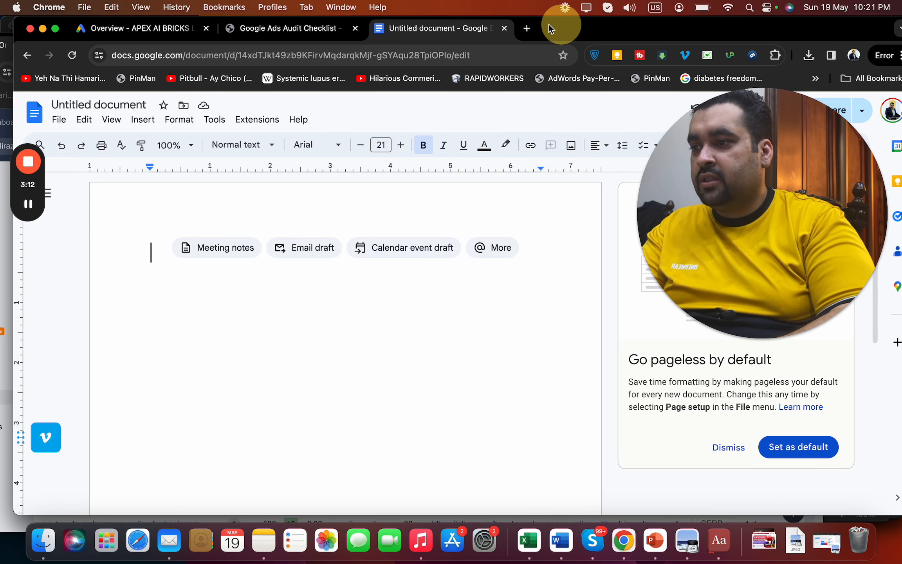
pyautogui.click(59, 121)
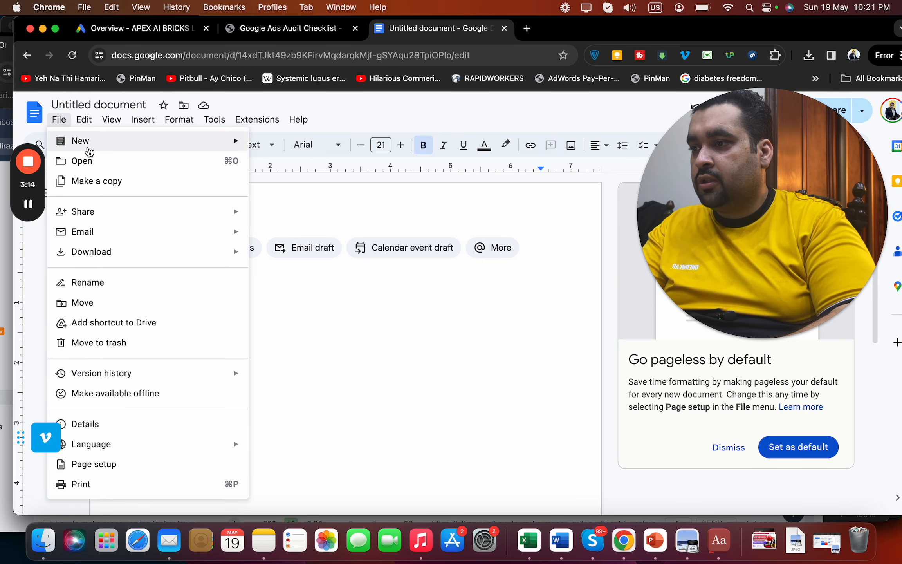
pyautogui.moveTo(89, 151)
pyautogui.click(283, 149)
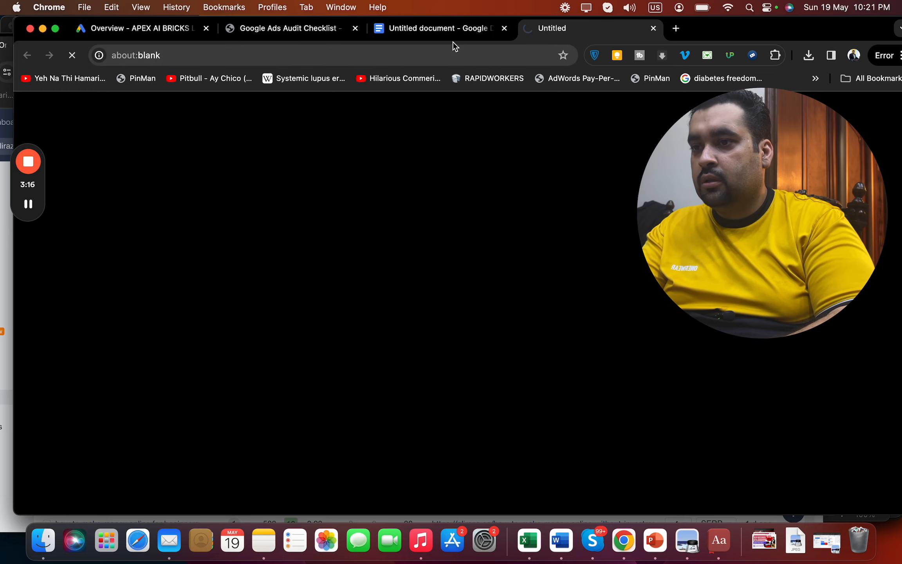
pyautogui.press('super+v')
pyautogui.press('super+a')
pyautogui.press('BackSpace')
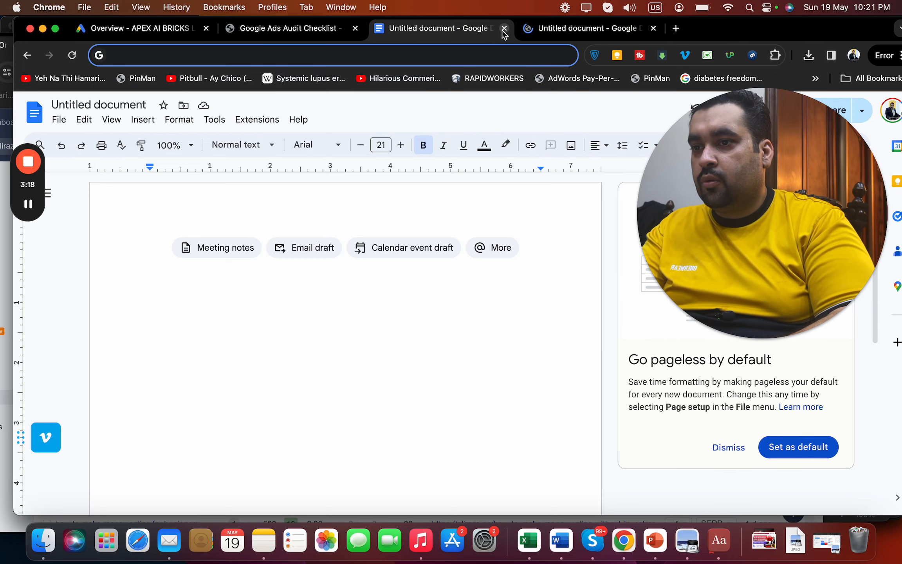
pyautogui.click(505, 28)
# Paste the title 'Live Audit of a Google Ads PPC Account', bold it, and enlarge it four steps
pyautogui.click(254, 268)
pyautogui.write('Live Audit of a Google Ads PPC Account')
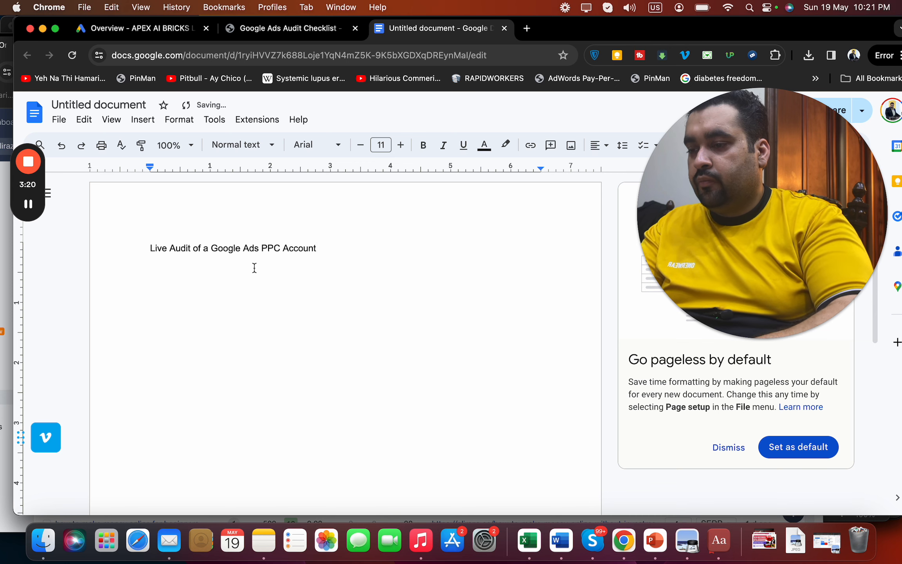
pyautogui.write('Last Month')
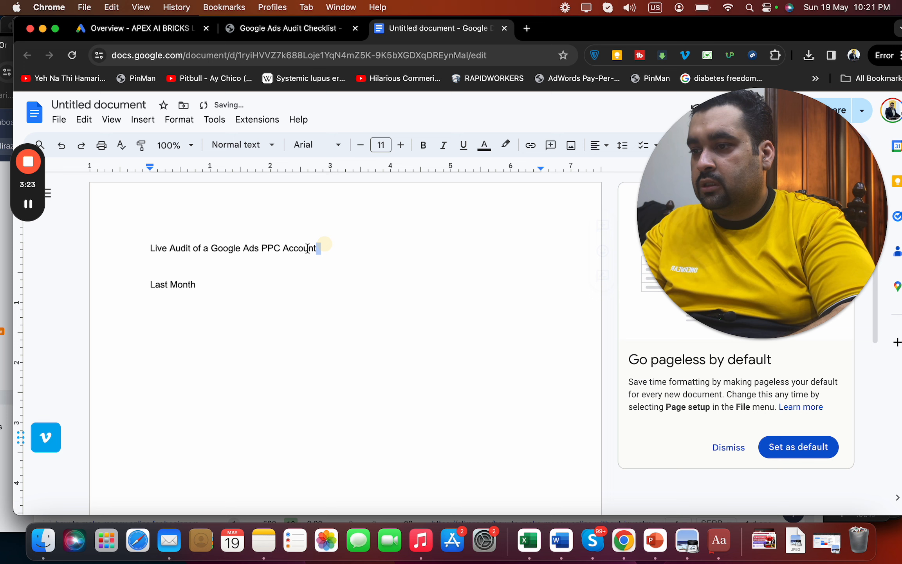
pyautogui.moveTo(308, 248); pyautogui.dragTo(97, 249)
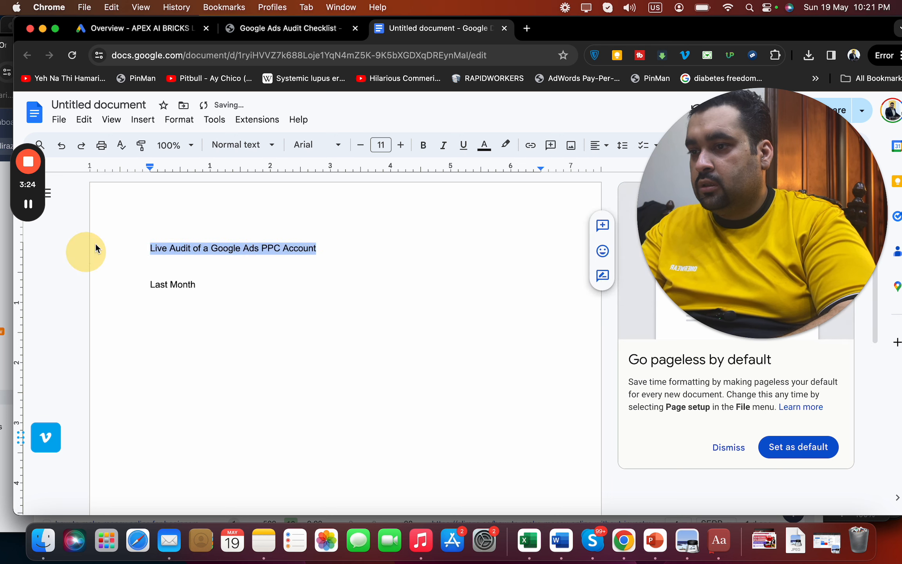
pyautogui.click(421, 145)
pyautogui.click(398, 146)
pyautogui.click(398, 146)
pyautogui.click(399, 146)
pyautogui.click(399, 146)
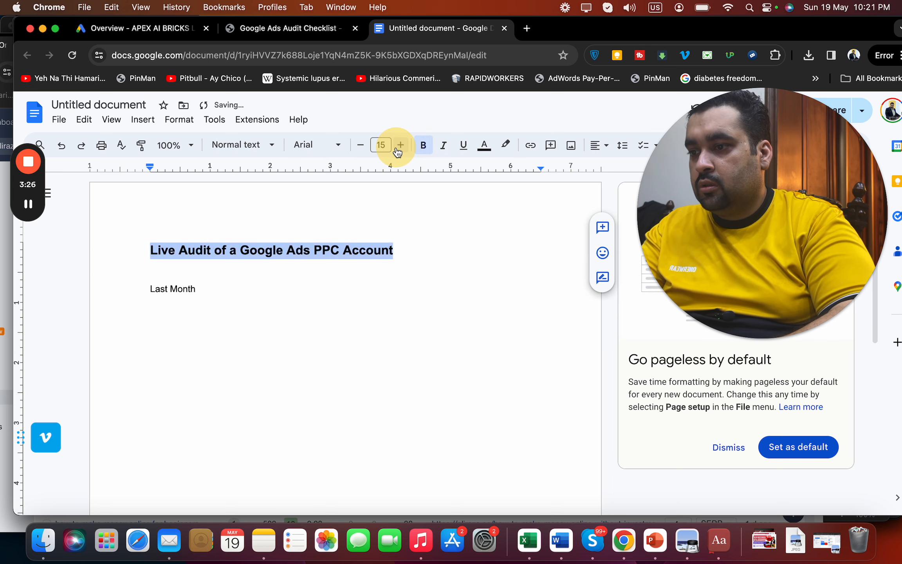
pyautogui.click(399, 149)
pyautogui.click(399, 148)
pyautogui.click(398, 149)
pyautogui.click(398, 149)
# Write the line 'Last Month April spending' and enlarge it two font steps
pyautogui.click(205, 294)
pyautogui.write('April spending')
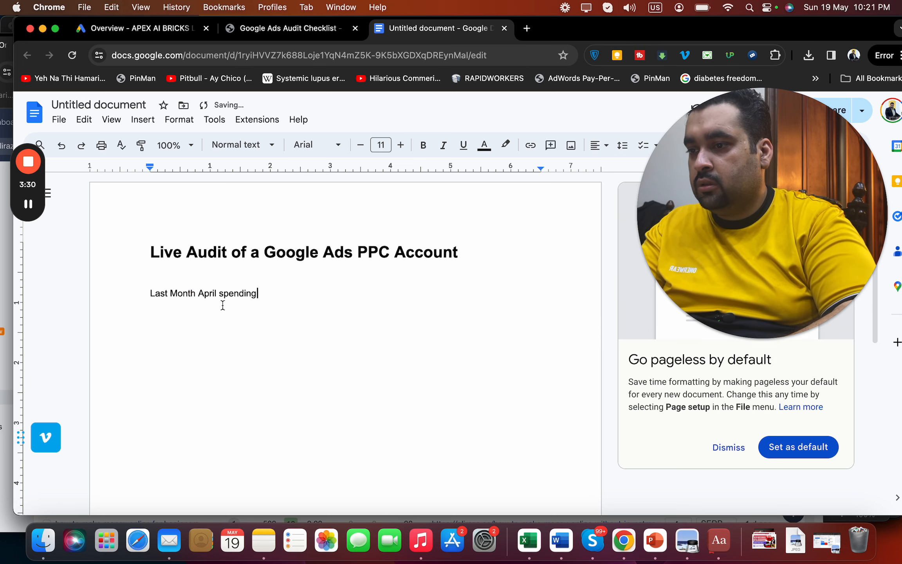
pyautogui.moveTo(267, 296); pyautogui.dragTo(133, 290)
pyautogui.click(399, 145)
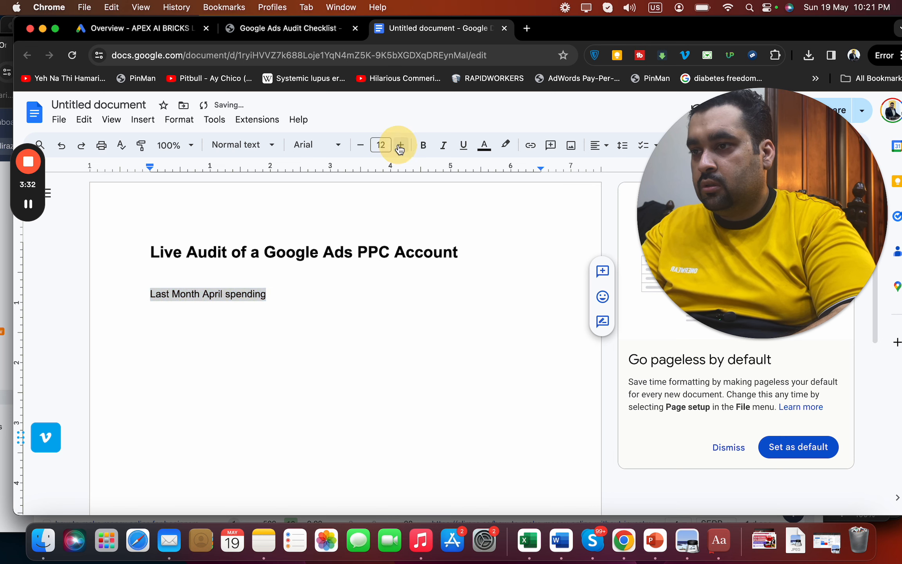
pyautogui.click(399, 145)
# Check last month's spend in Google Ads and append '$1620.' to the spending line
pyautogui.click(159, 33)
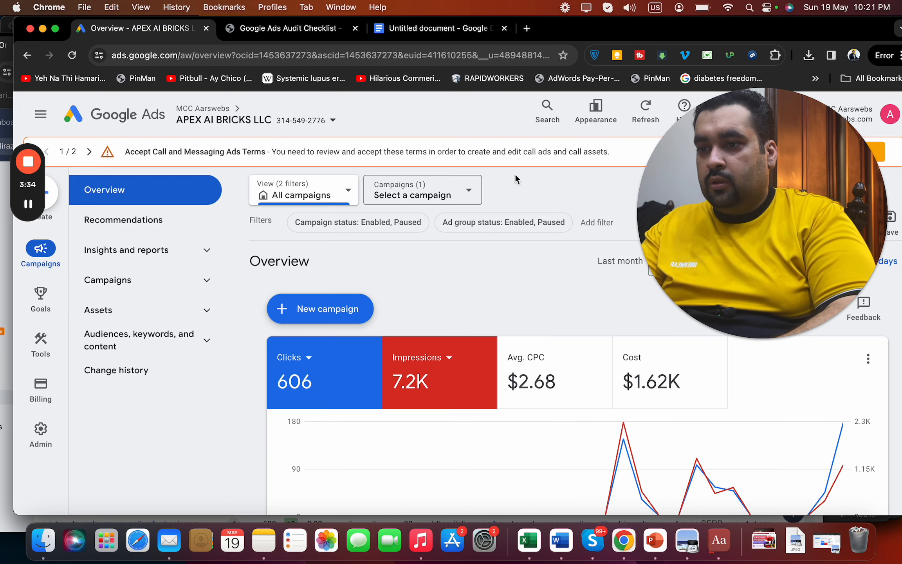
pyautogui.moveTo(776, 198); pyautogui.dragTo(809, 227)
pyautogui.click(454, 42)
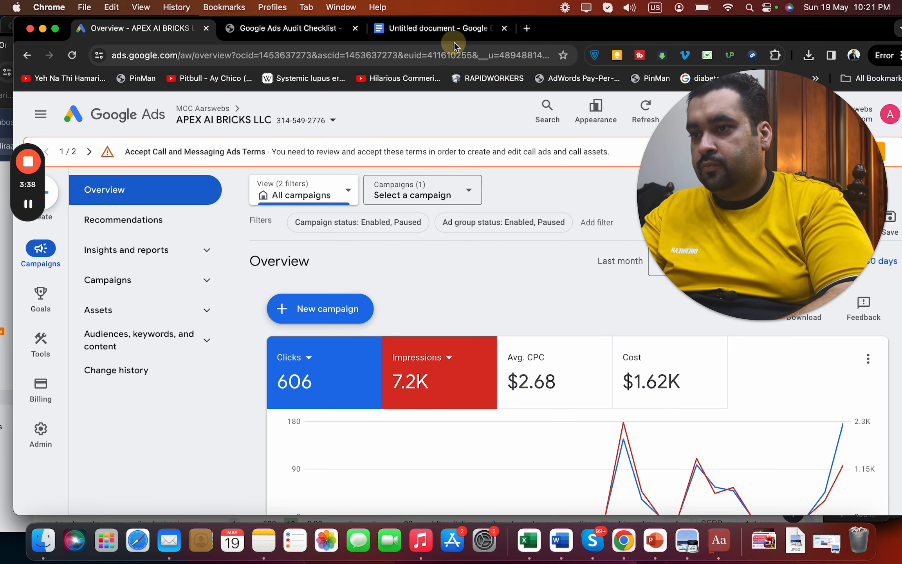
pyautogui.doubleClick(300, 294)
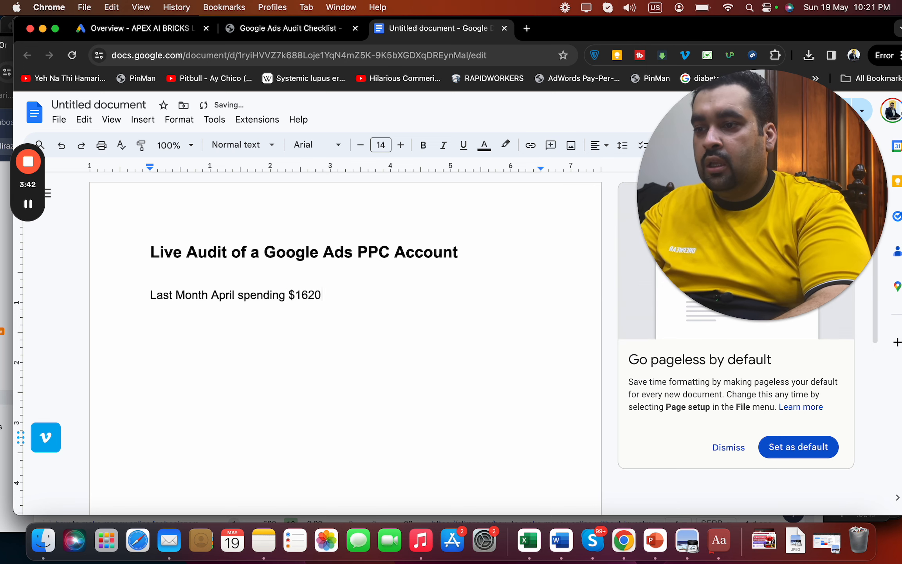
pyautogui.write('$1620.')
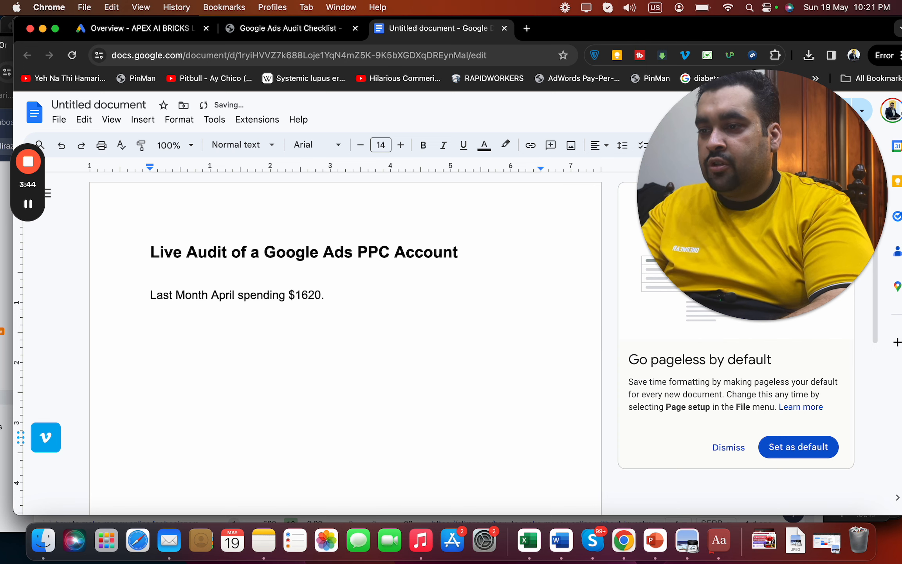
# Open Calculator from the Applications folder in Finder
pyautogui.click(43, 541)
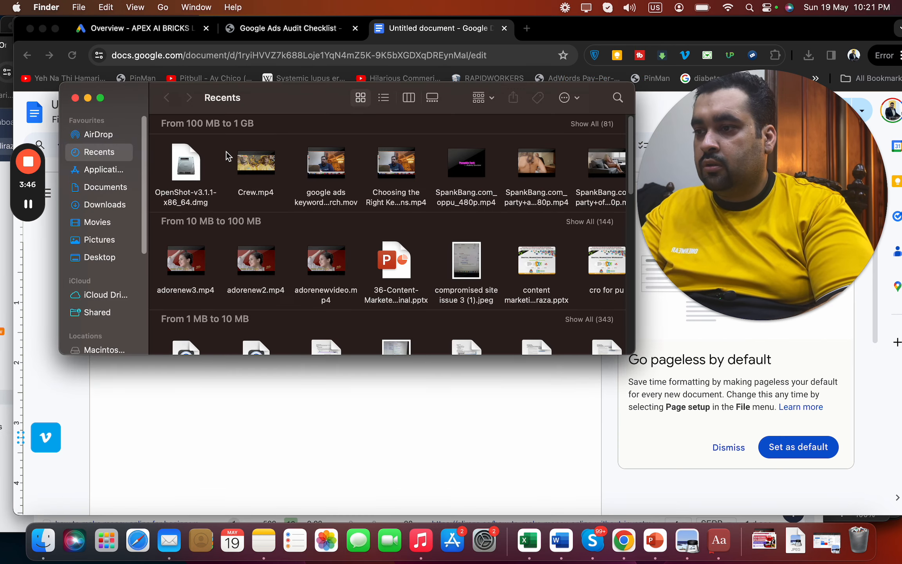
pyautogui.click(115, 172)
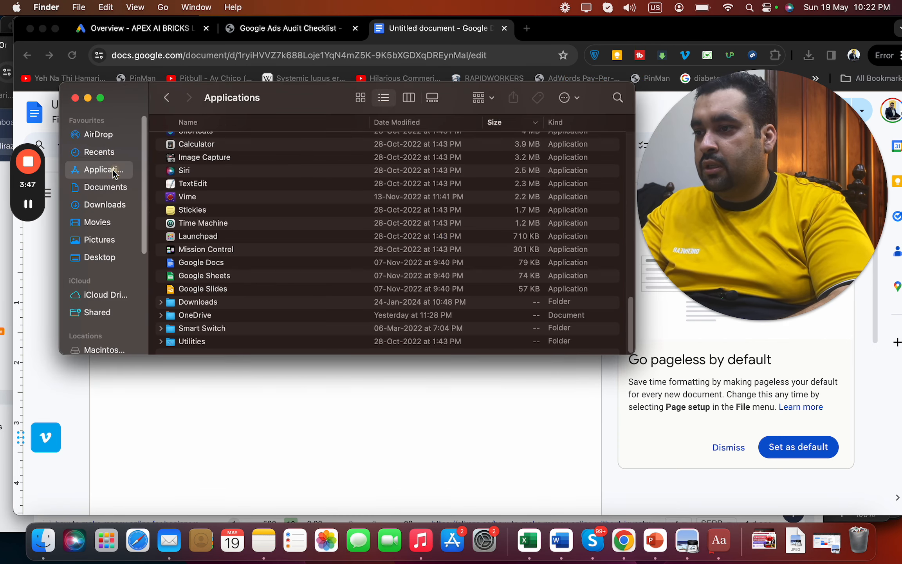
pyautogui.click(617, 101)
pyautogui.write('ca')
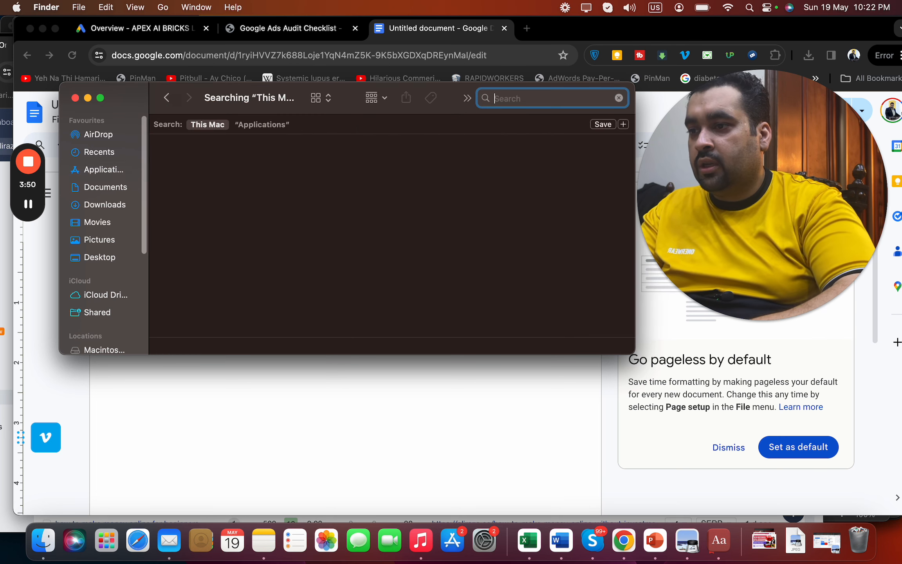
pyautogui.click(619, 98)
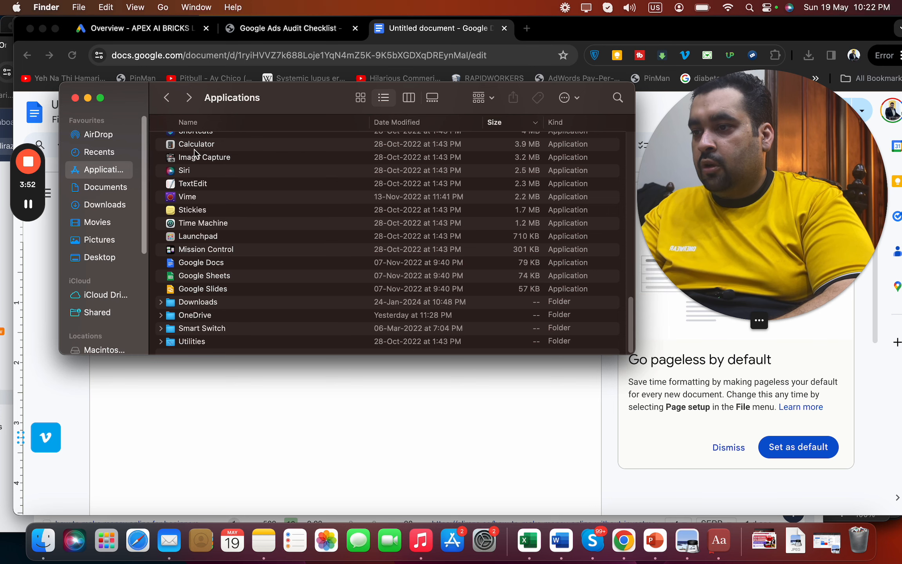
pyautogui.doubleClick(188, 144)
pyautogui.click(292, 389)
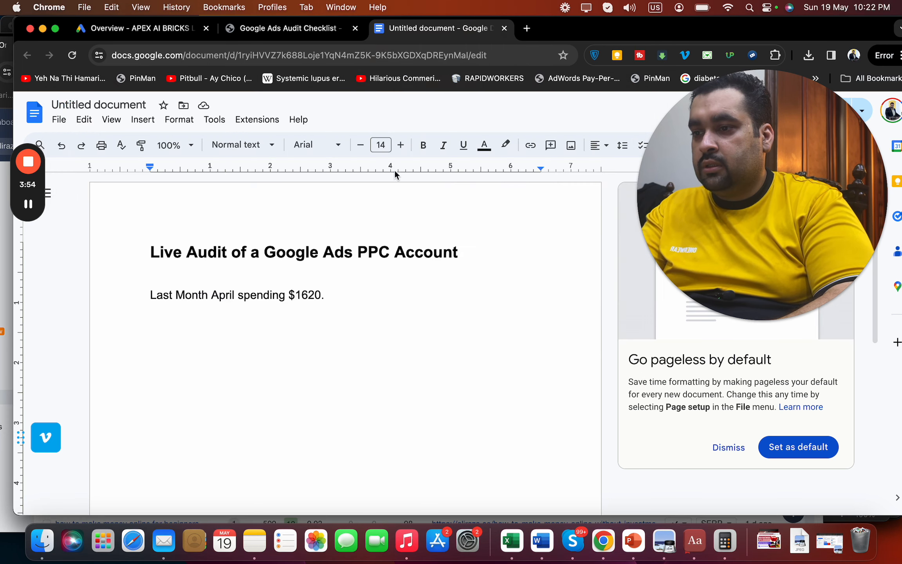
# Divide 1620 by 30 in Calculator, then type '$54 a day. Average.' and 'This Month till 19th May :'
pyautogui.click(361, 152)
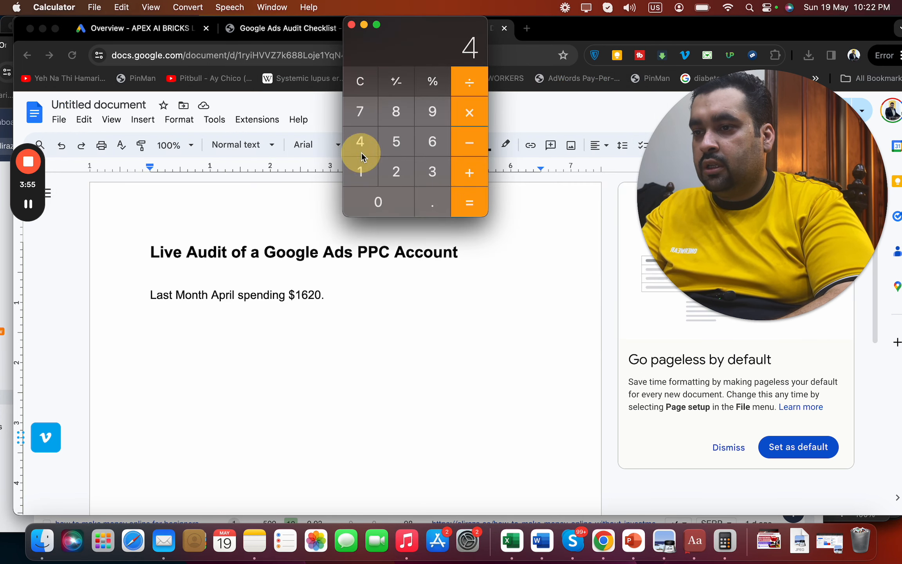
pyautogui.click(359, 172)
pyautogui.click(432, 141)
pyautogui.click(395, 172)
pyautogui.click(392, 194)
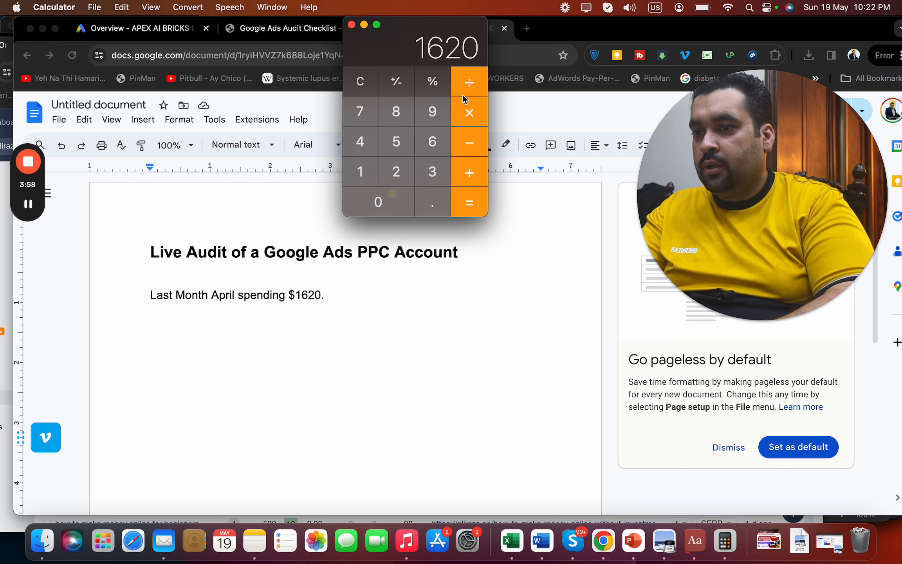
pyautogui.click(428, 167)
pyautogui.click(375, 219)
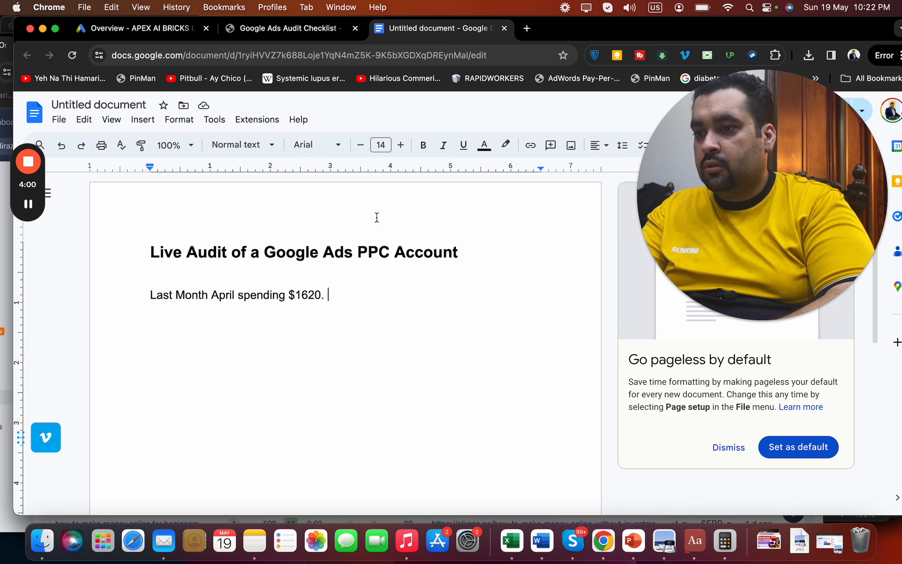
pyautogui.press('super+Tab')
pyautogui.click(379, 204)
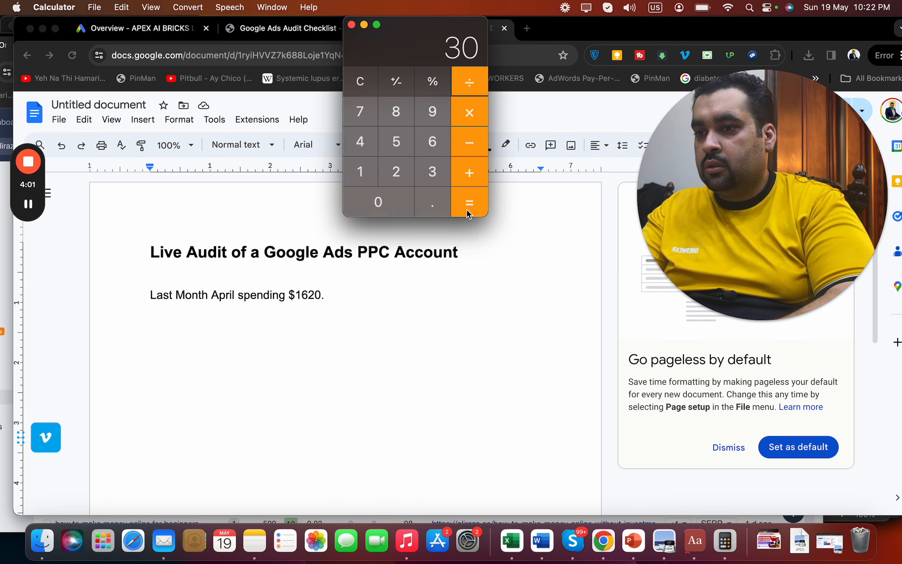
pyautogui.click(351, 302)
pyautogui.write('$54 a ')
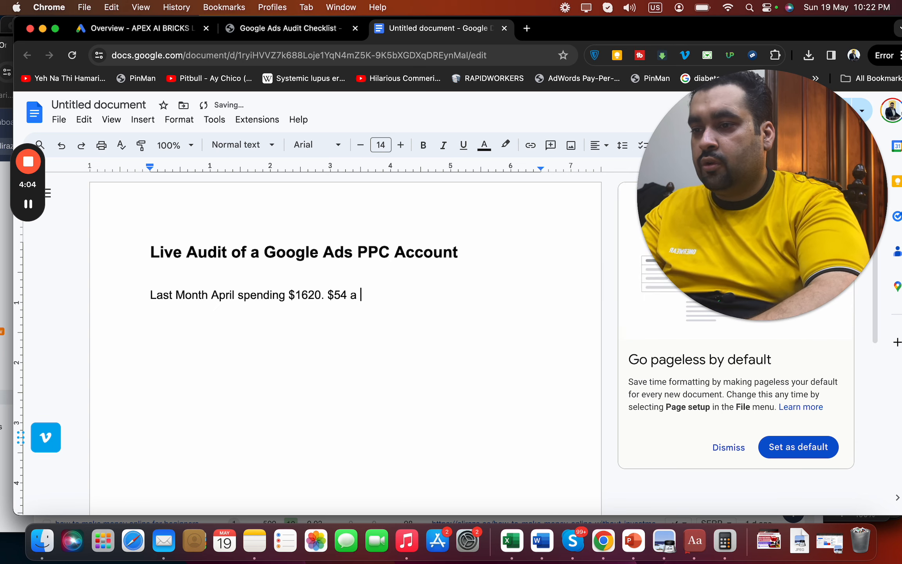
pyautogui.write('day. A')
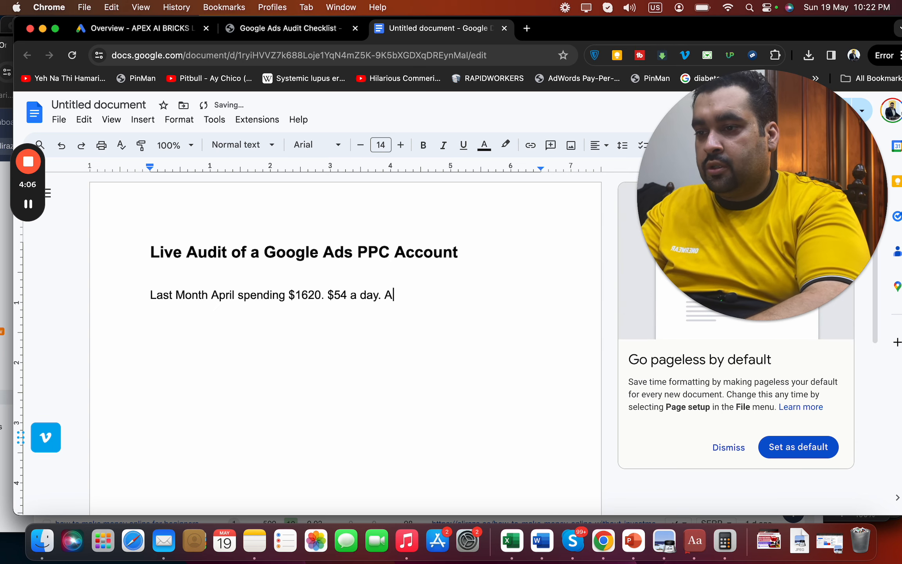
pyautogui.write('verage.  ')
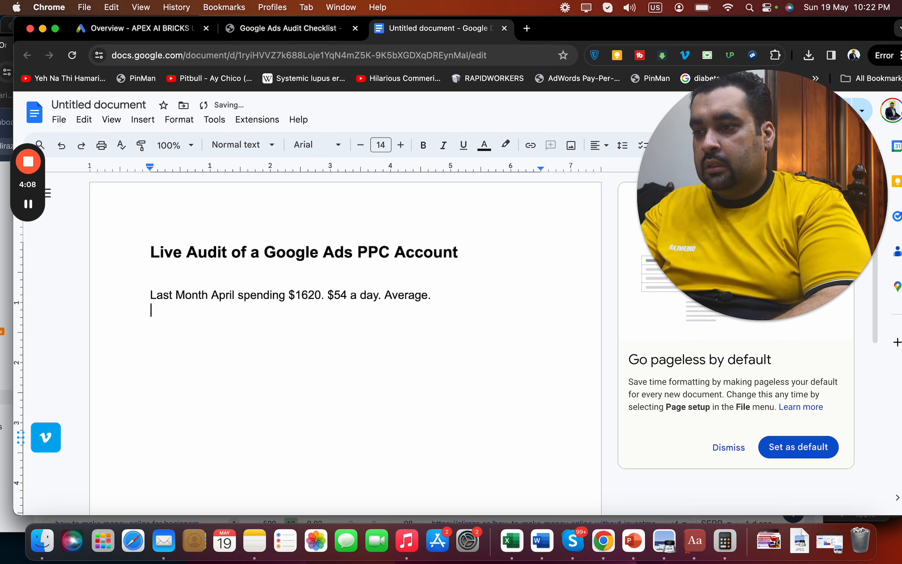
pyautogui.write('This Month till 19')
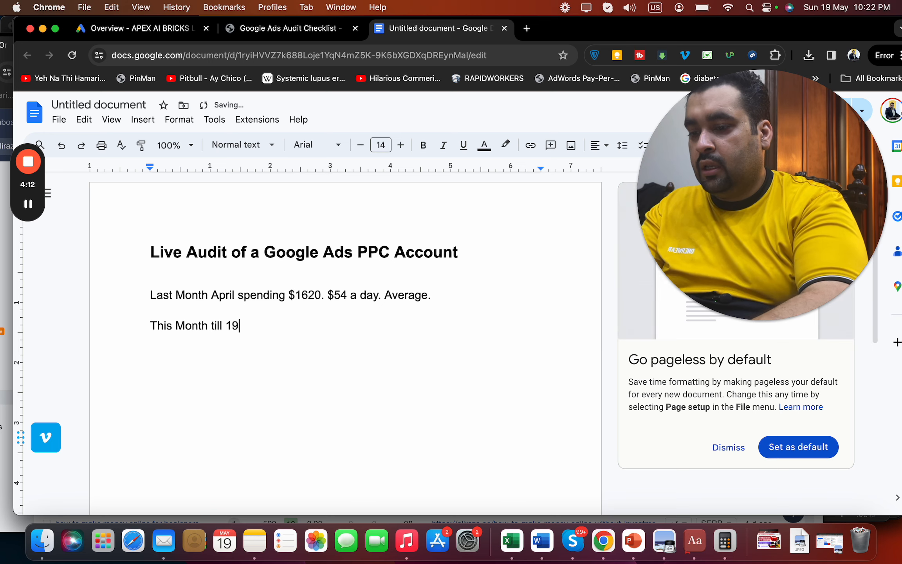
pyautogui.write('th May :')
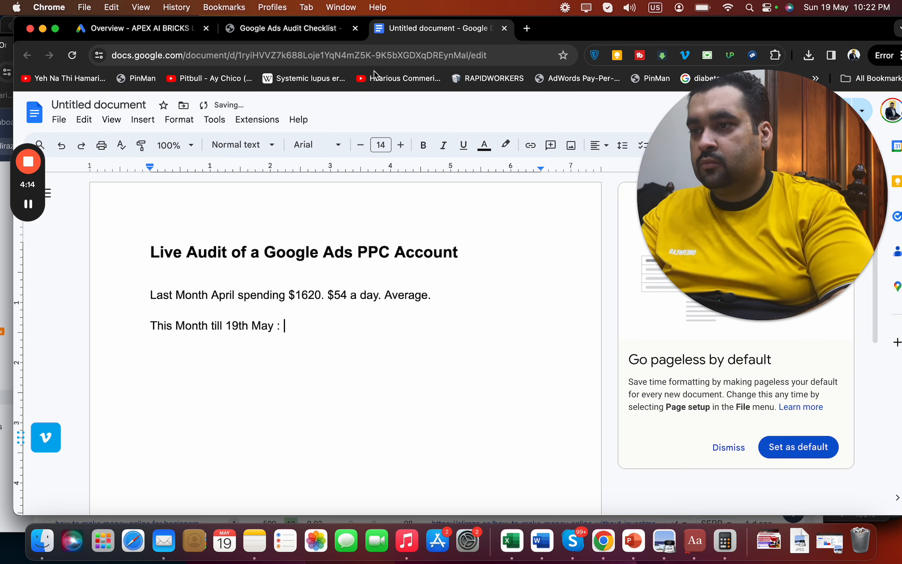
# Set the Google Ads date range to May 1–19 to read the $4.83K cost, then return to the notes
pyautogui.click(133, 28)
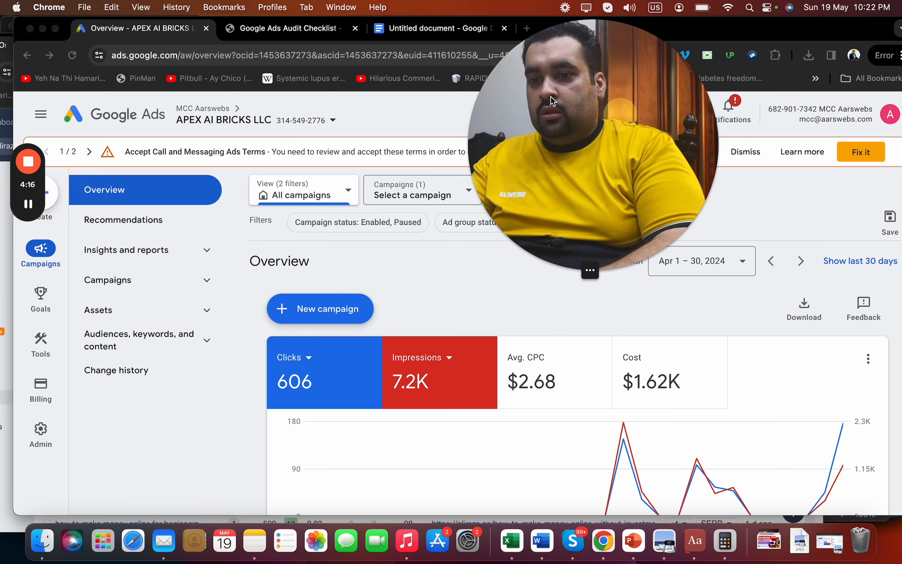
pyautogui.click(708, 262)
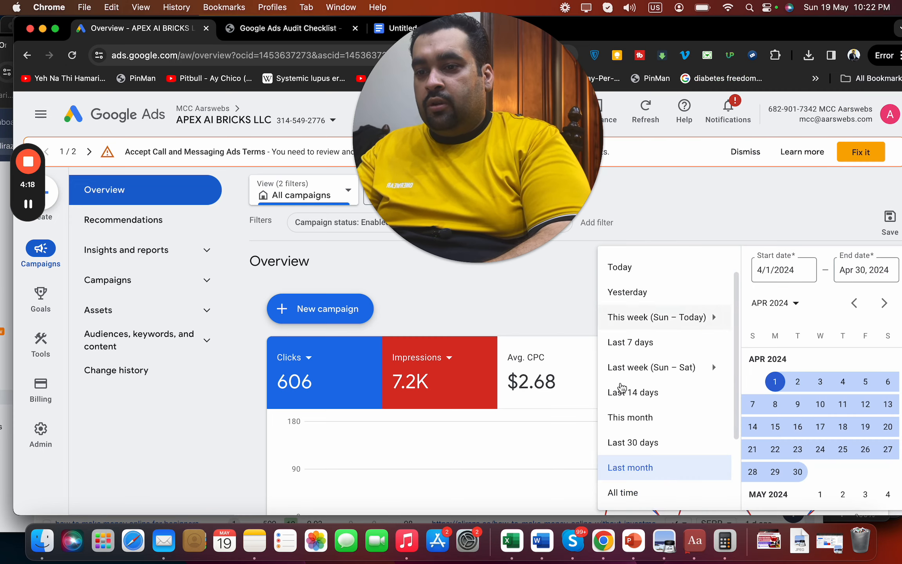
pyautogui.click(625, 419)
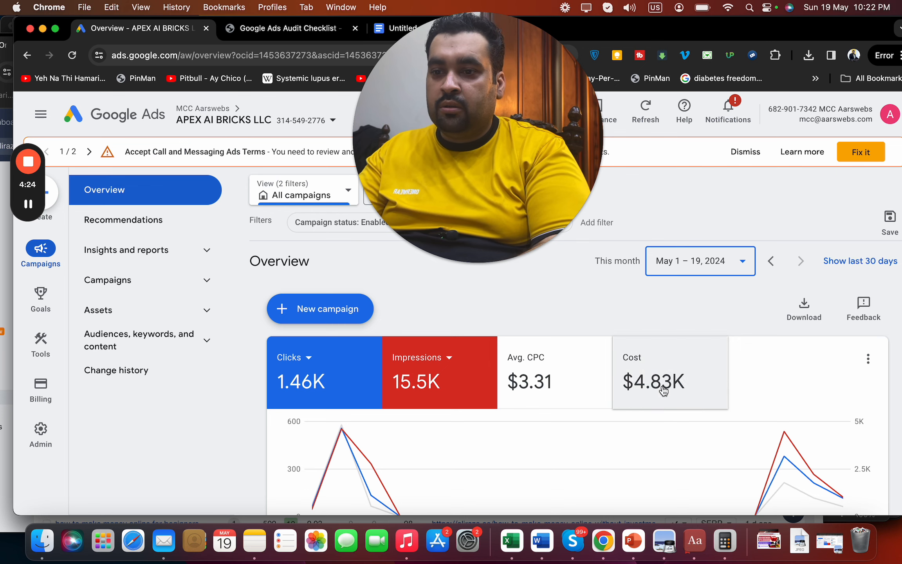
pyautogui.moveTo(535, 227); pyautogui.dragTo(893, 209)
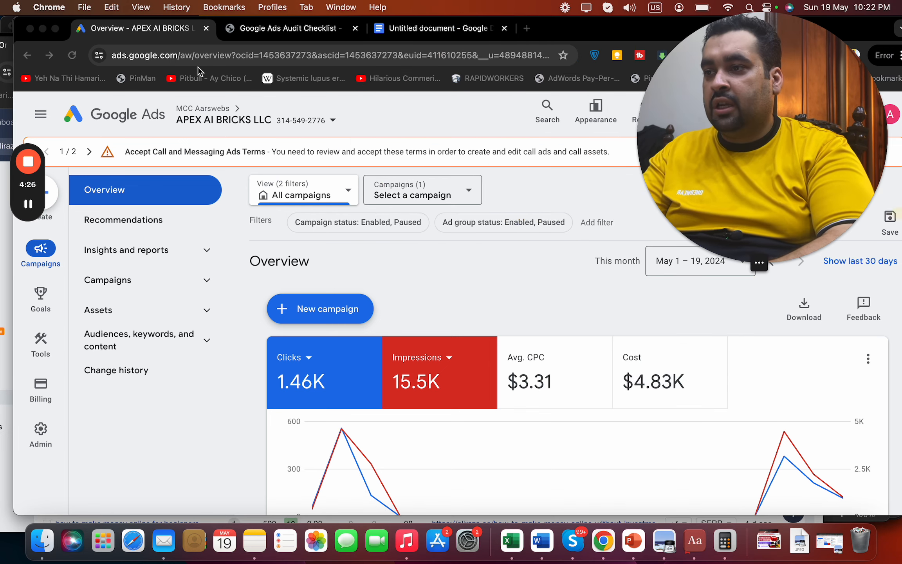
pyautogui.click(406, 30)
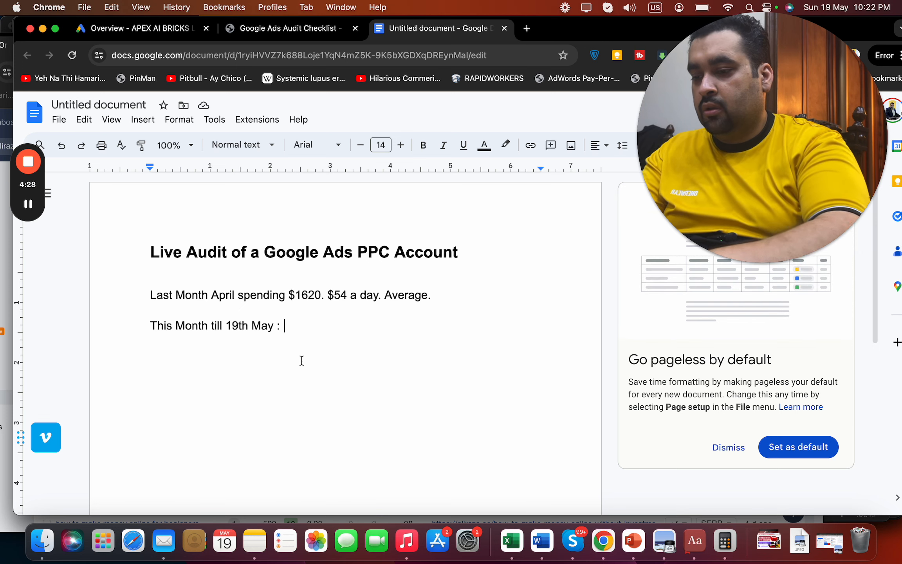
# Complete this month's spend figure as '$4830.'
pyautogui.write('0')
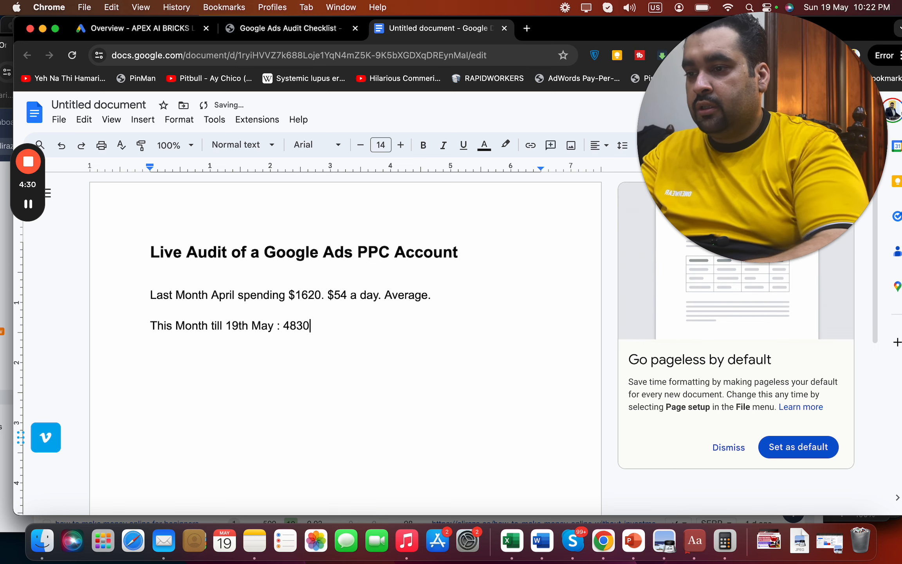
pyautogui.press('Left')
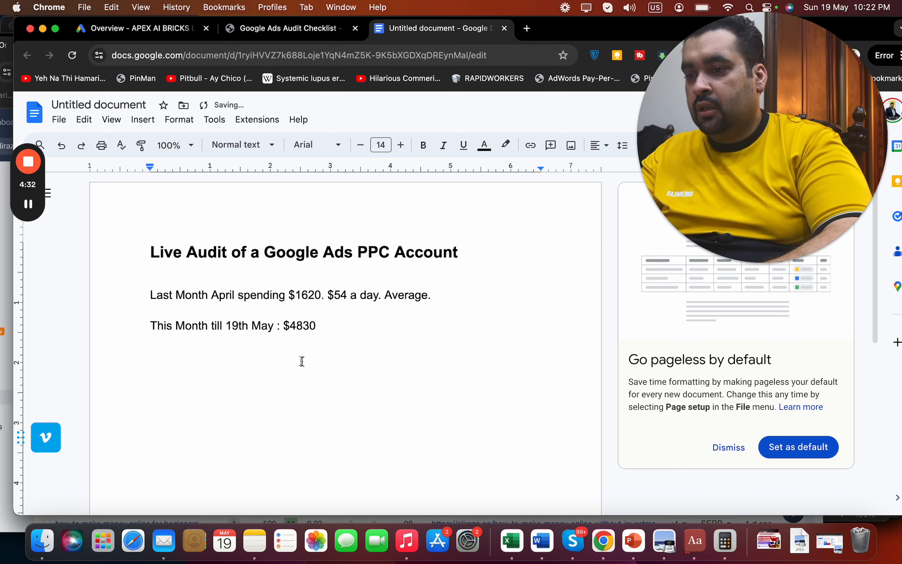
pyautogui.click(333, 334)
# Compute 4830 ÷ 19 days in Calculator
pyautogui.press('super+Tab')
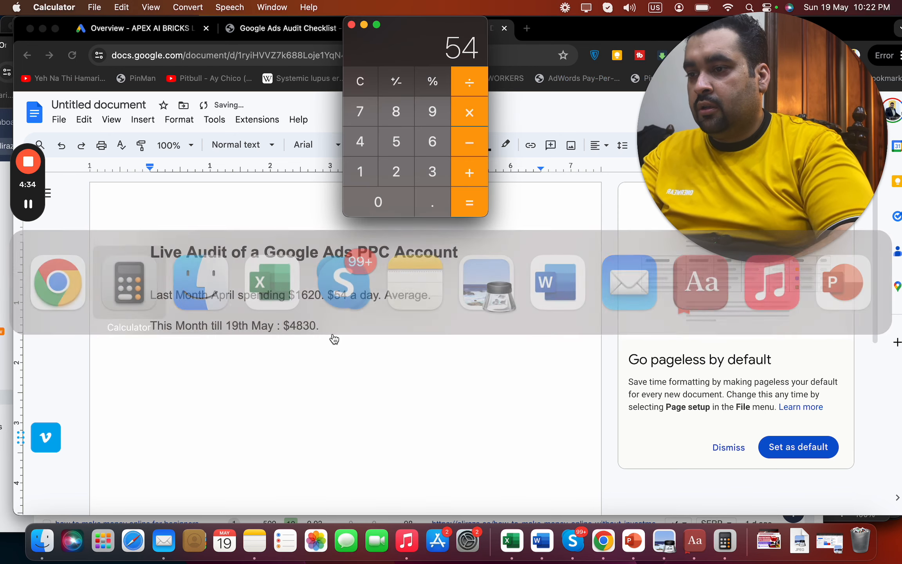
pyautogui.click(359, 140)
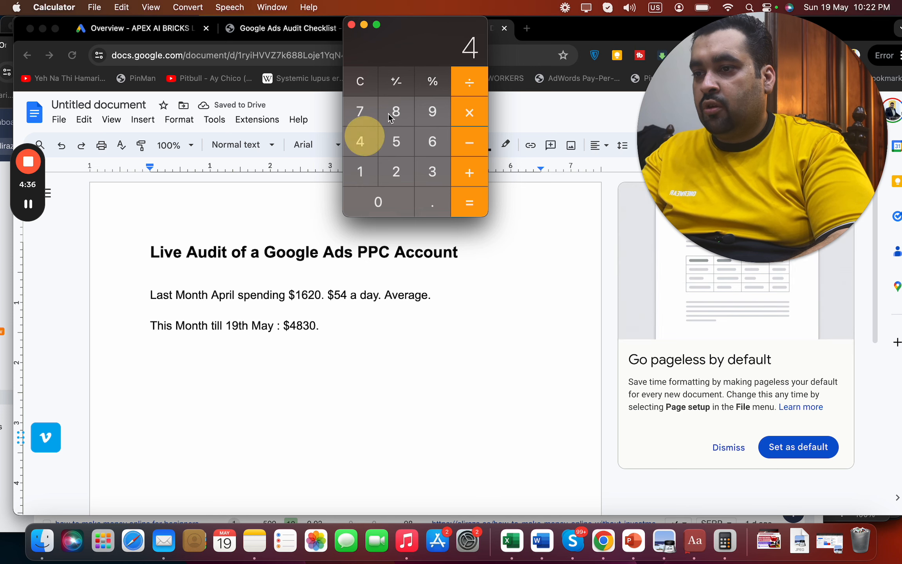
pyautogui.click(396, 111)
pyautogui.click(429, 171)
pyautogui.click(387, 199)
pyautogui.click(472, 92)
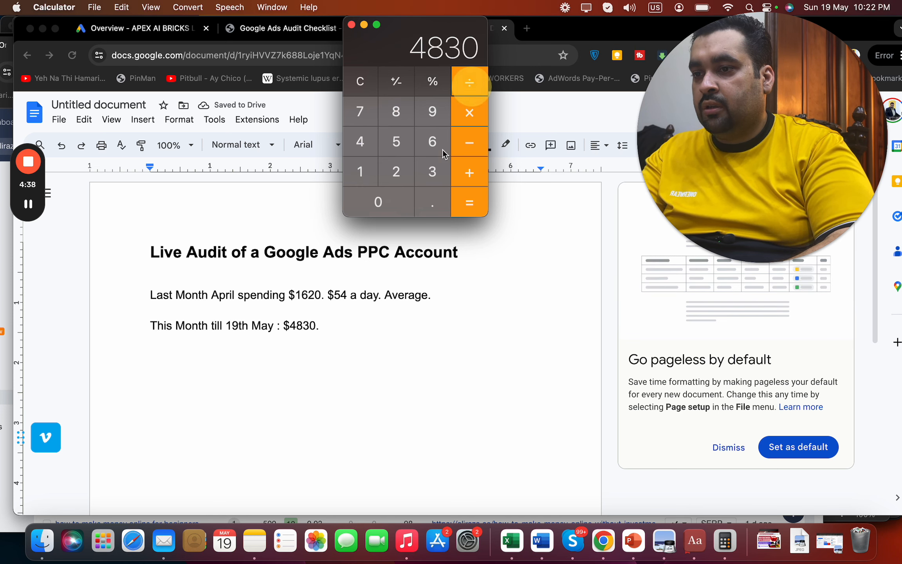
pyautogui.click(360, 173)
pyautogui.click(425, 122)
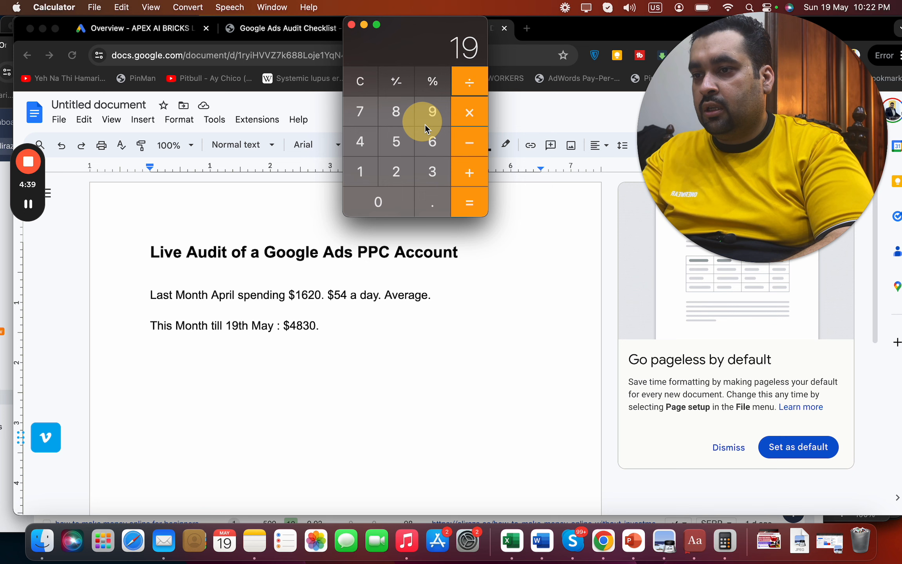
pyautogui.click(469, 202)
# Type '$254 a day average.' in the notes and return to Google Ads
pyautogui.click(384, 325)
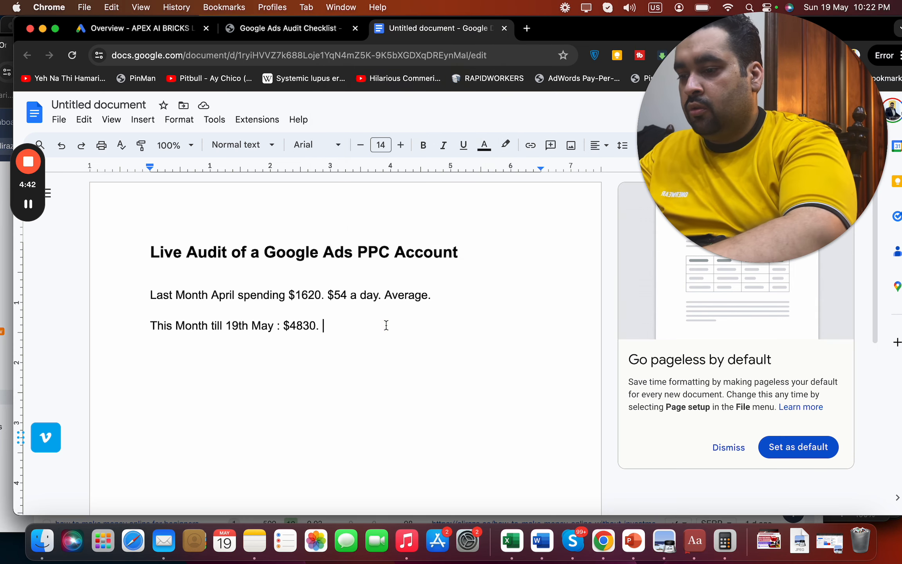
pyautogui.write('$254 a day average.')
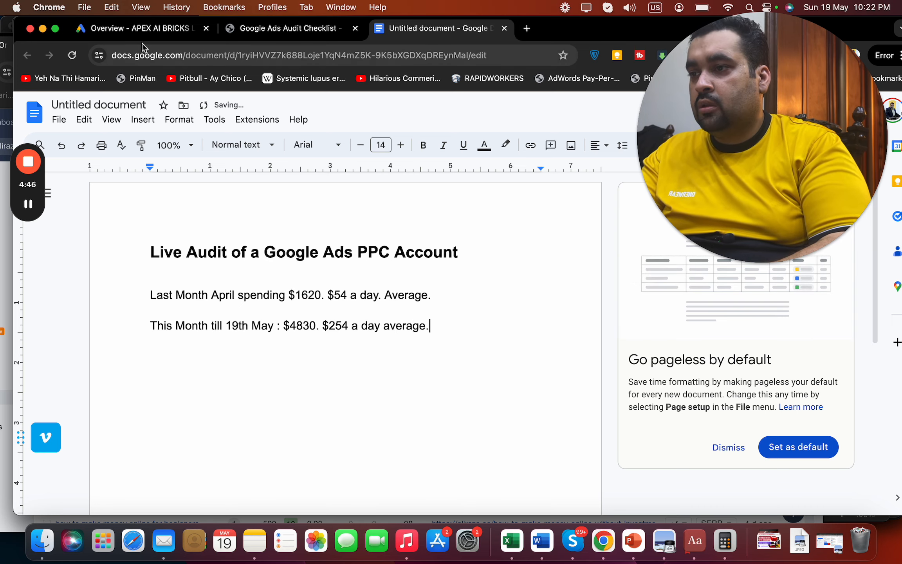
pyautogui.click(135, 28)
pyautogui.moveTo(760, 141); pyautogui.dragTo(470, 135)
# Scroll through the Google Ads account overview
pyautogui.moveTo(771, 35); pyautogui.dragTo(738, 36)
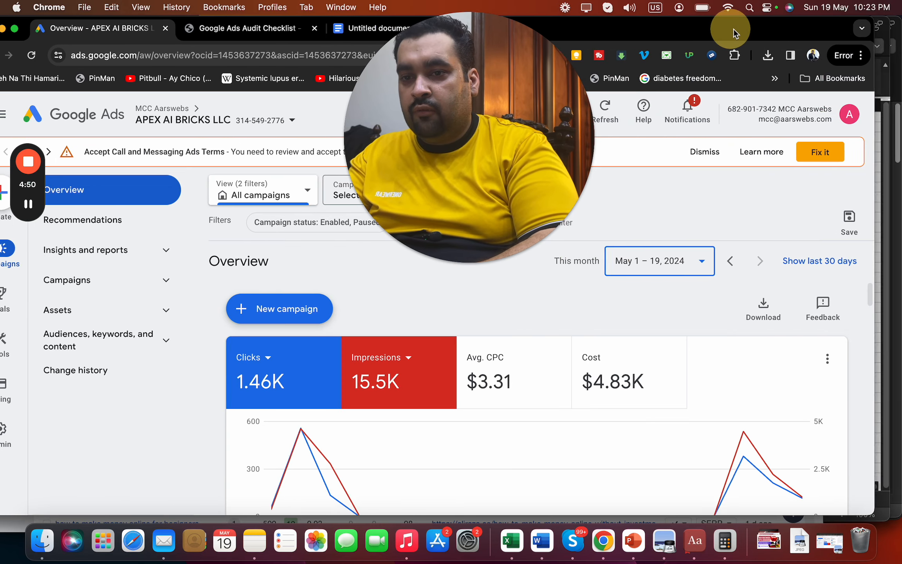
pyautogui.scroll(-5, 878, 309)
pyautogui.scroll(-5, 878, 321)
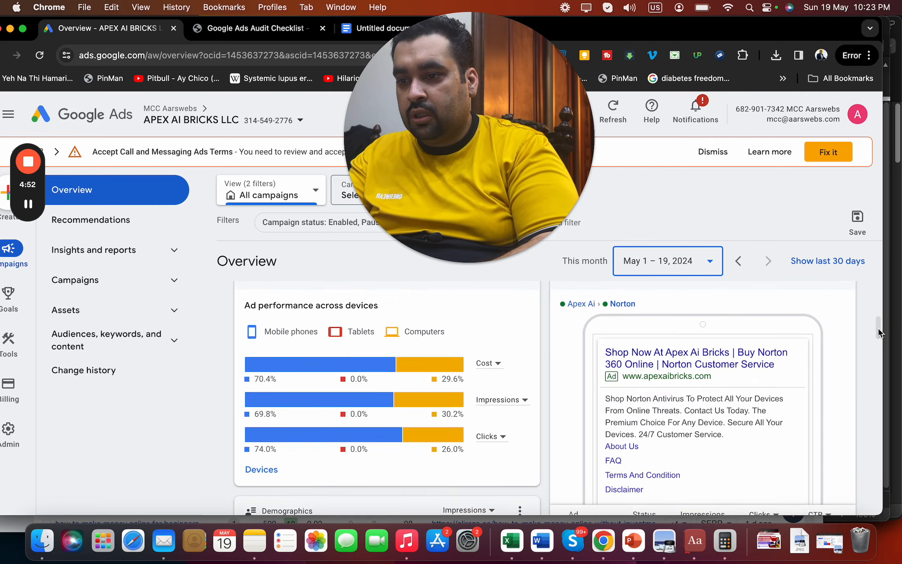
pyautogui.scroll(10, 885, 294)
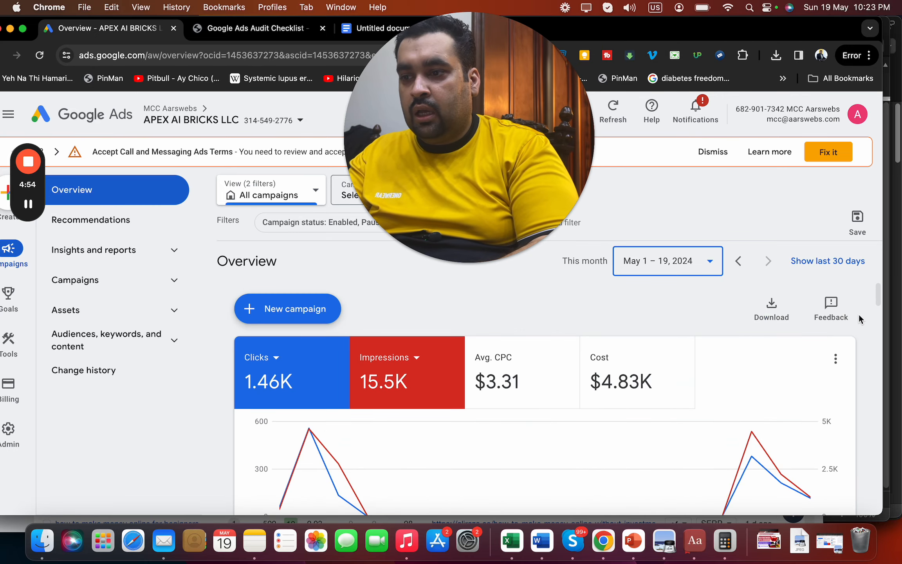
pyautogui.moveTo(878, 303)
pyautogui.mouseDown()
pyautogui.moveTo(898, 492)
pyautogui.moveTo(889, 290)
pyautogui.mouseUp()
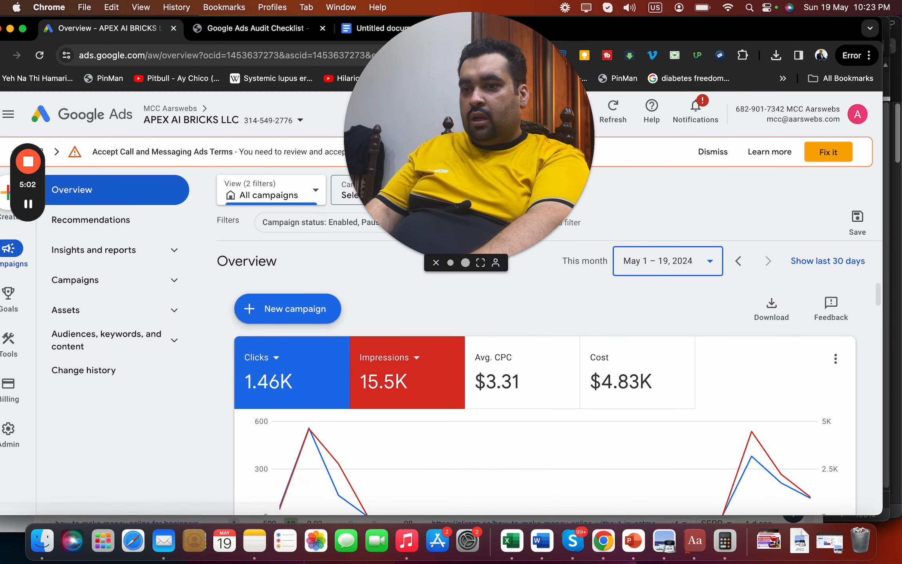
pyautogui.click(877, 290)
pyautogui.moveTo(396, 197); pyautogui.dragTo(141, 223)
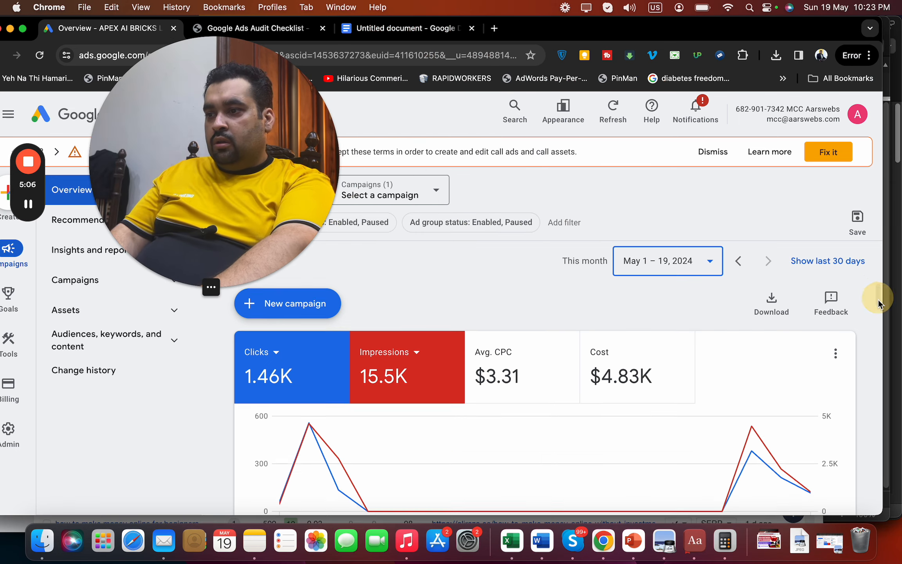
pyautogui.scroll(-2, 877, 302)
pyautogui.moveTo(298, 120); pyautogui.dragTo(503, 100)
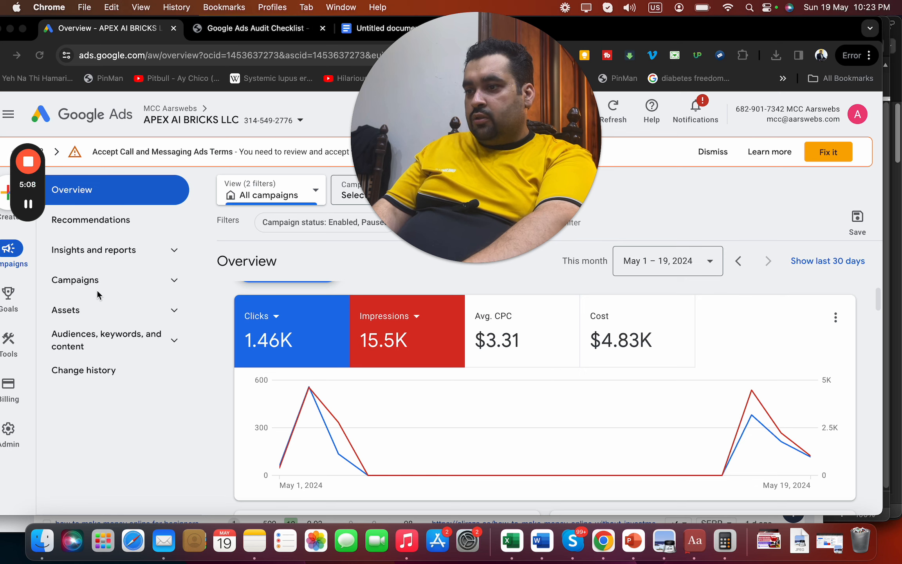
# Open the Campaigns list and view Apex Ai's $4,833.99 cost and 0.00% conversion rate
pyautogui.click(91, 280)
pyautogui.click(90, 315)
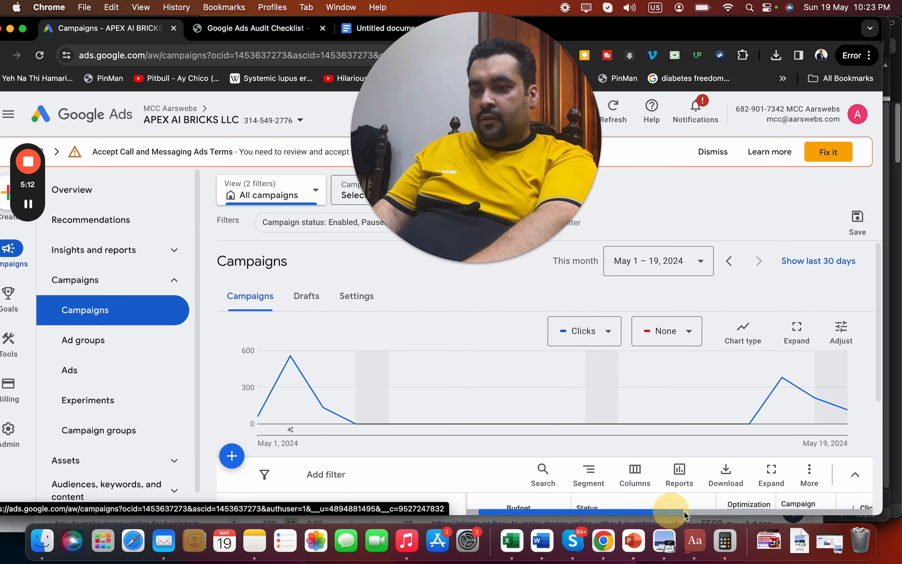
pyautogui.moveTo(669, 514); pyautogui.dragTo(724, 513)
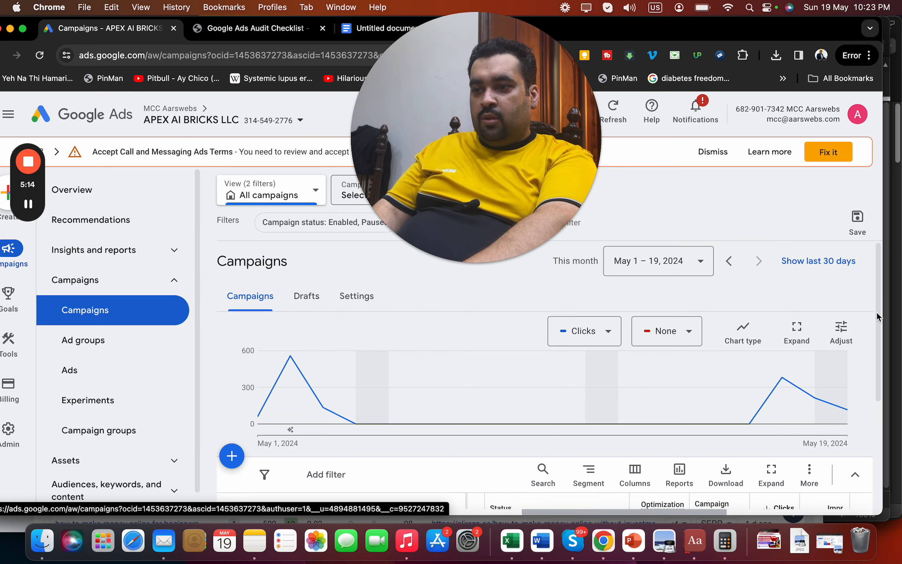
pyautogui.moveTo(878, 323); pyautogui.dragTo(878, 369)
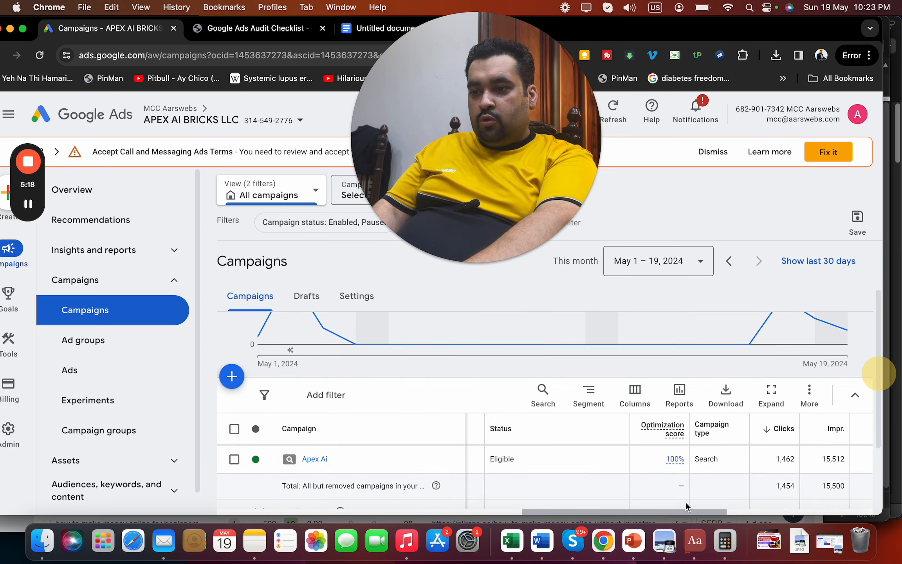
pyautogui.moveTo(679, 509); pyautogui.dragTo(845, 514)
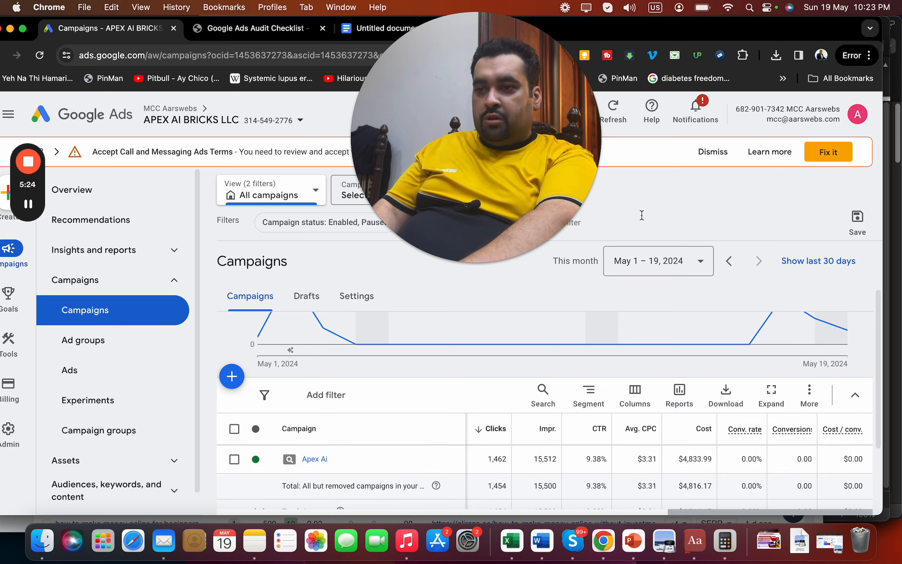
pyautogui.moveTo(520, 188); pyautogui.dragTo(805, 250)
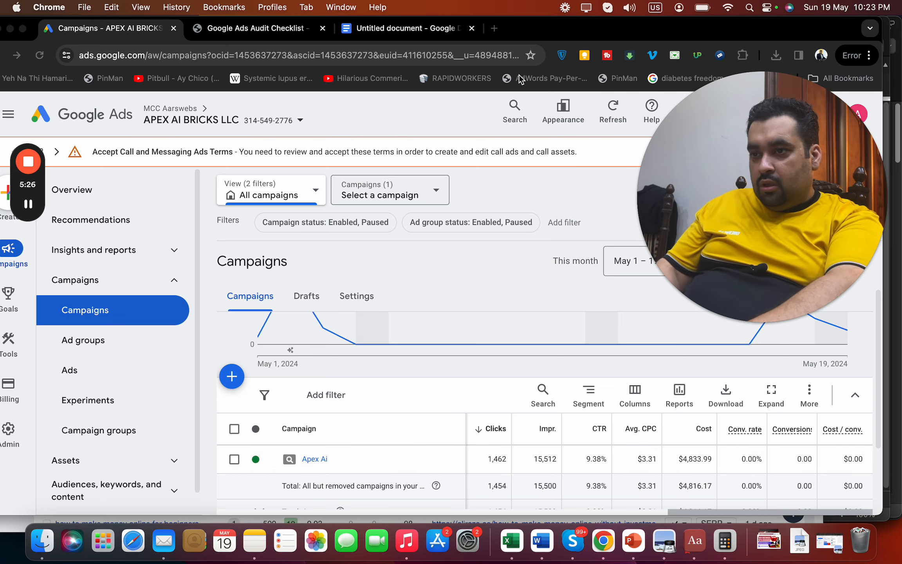
pyautogui.click(438, 29)
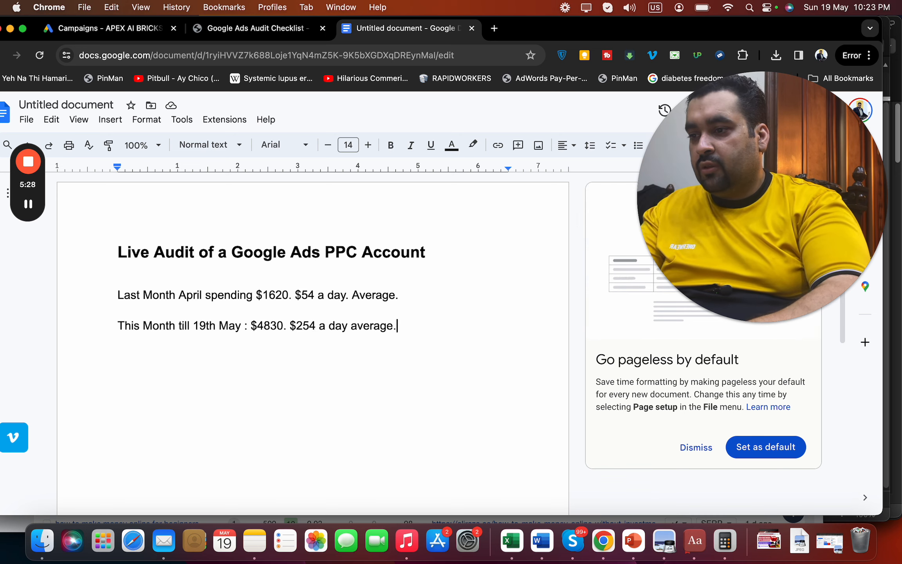
# Note the missing conversion tracker and ask which areas, timings, days and keywords convert or sell best
pyautogui.press('Return')
pyautogui.press('Return')
pyautogui.write('W')
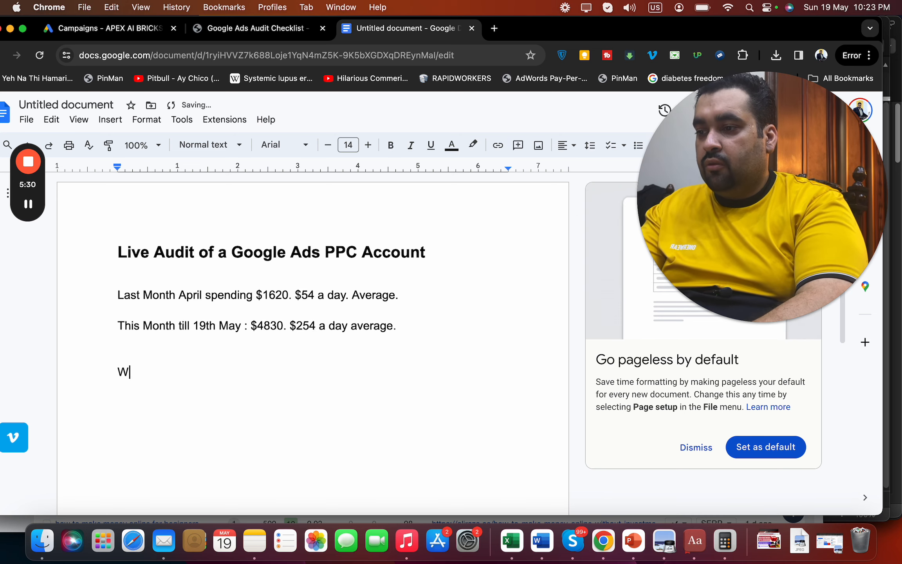
pyautogui.write('e do not have')
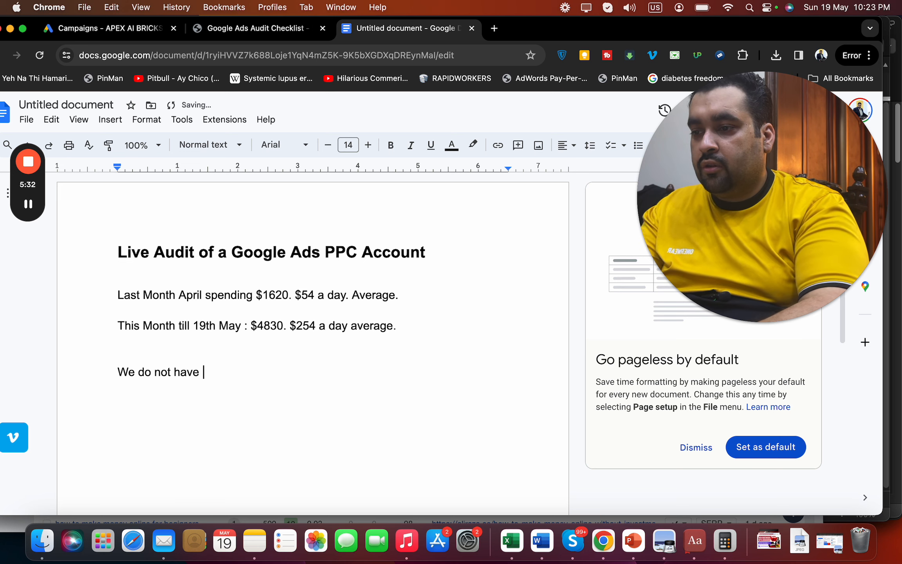
pyautogui.write(' a conversion tra')
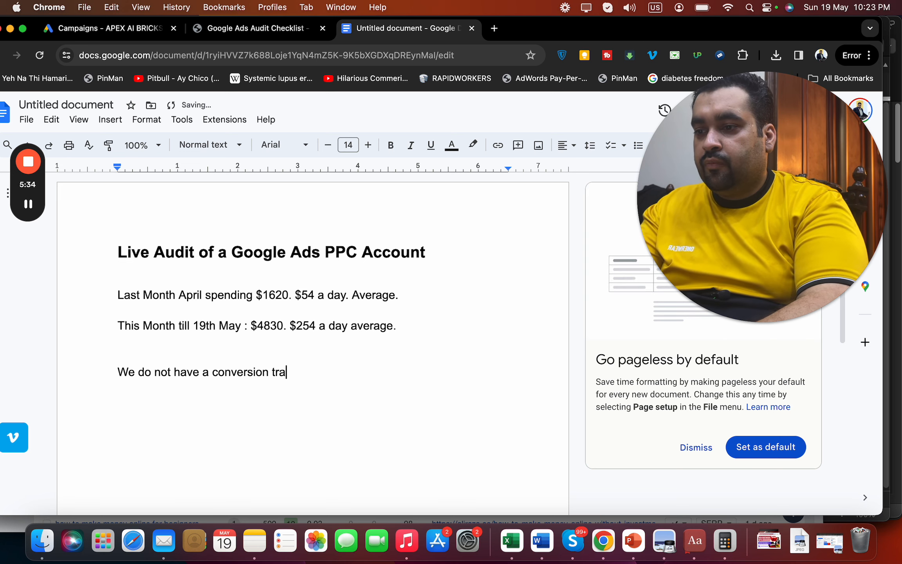
pyautogui.write('cker. without a ')
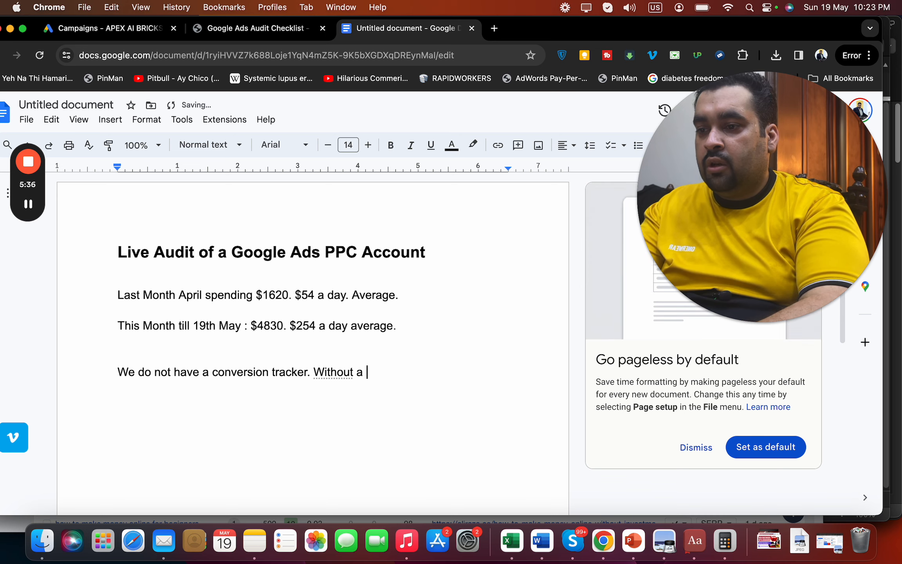
pyautogui.write('conversio')
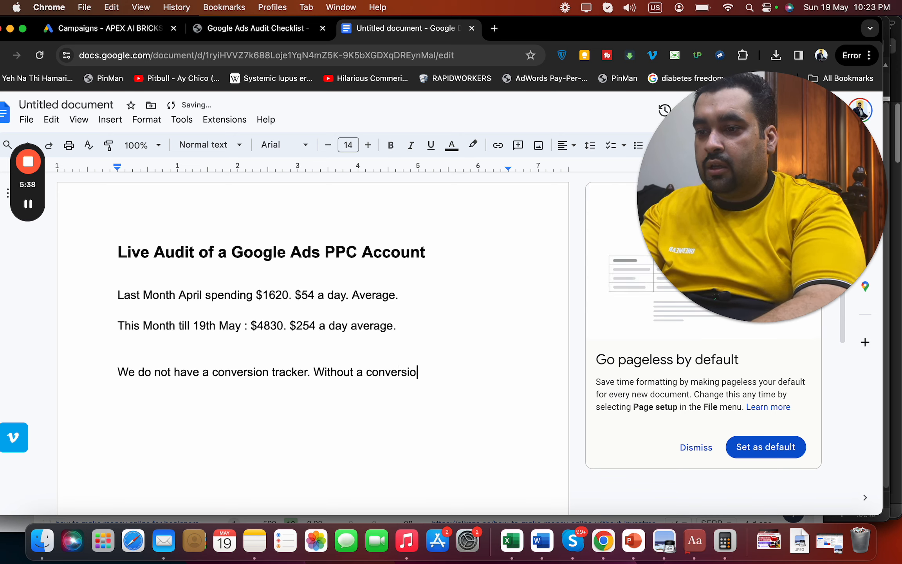
pyautogui.write('n tracker we ca')
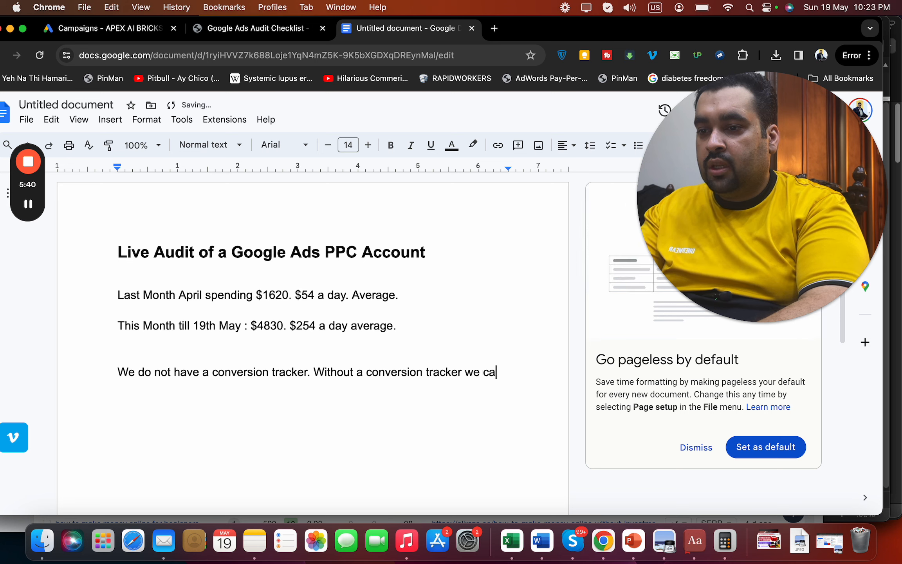
pyautogui.write('nnot figure out ')
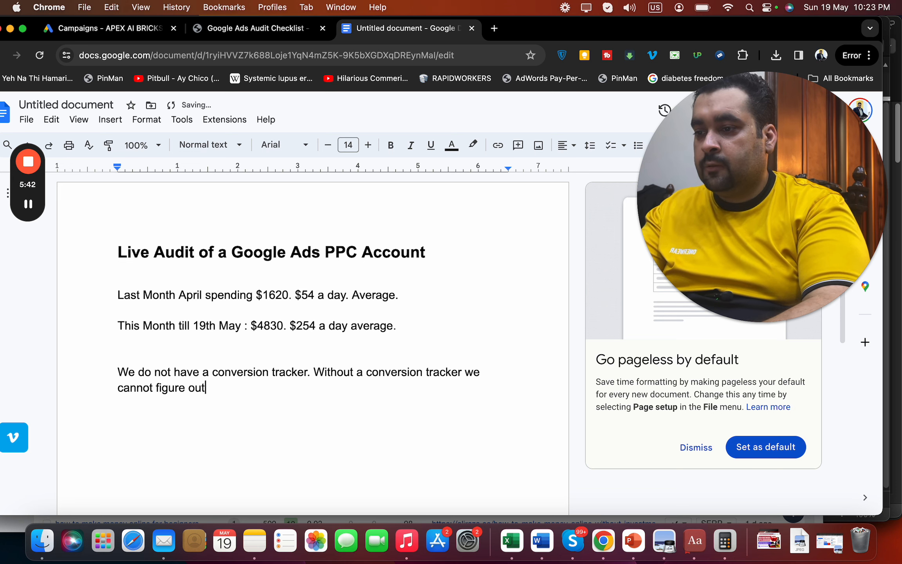
pyautogui.write('😡')
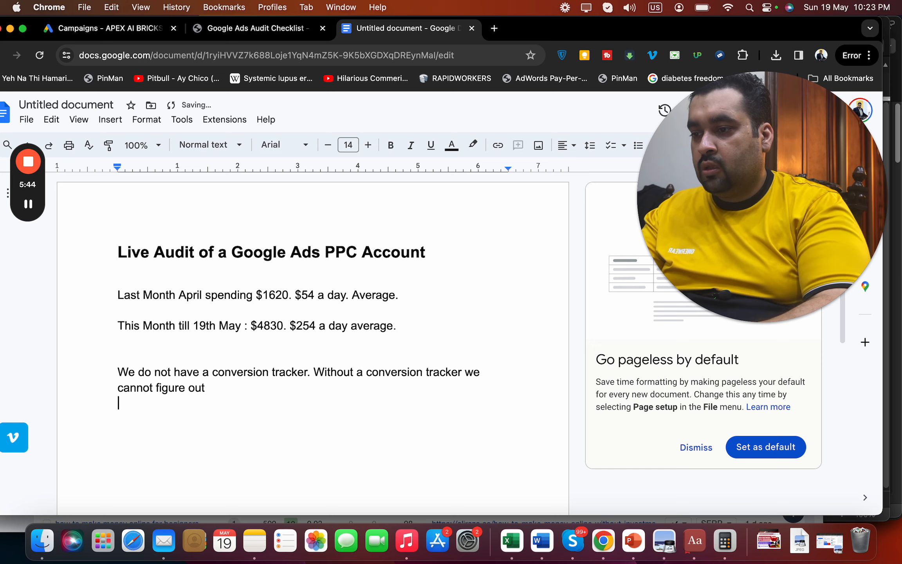
pyautogui.write('What ar')
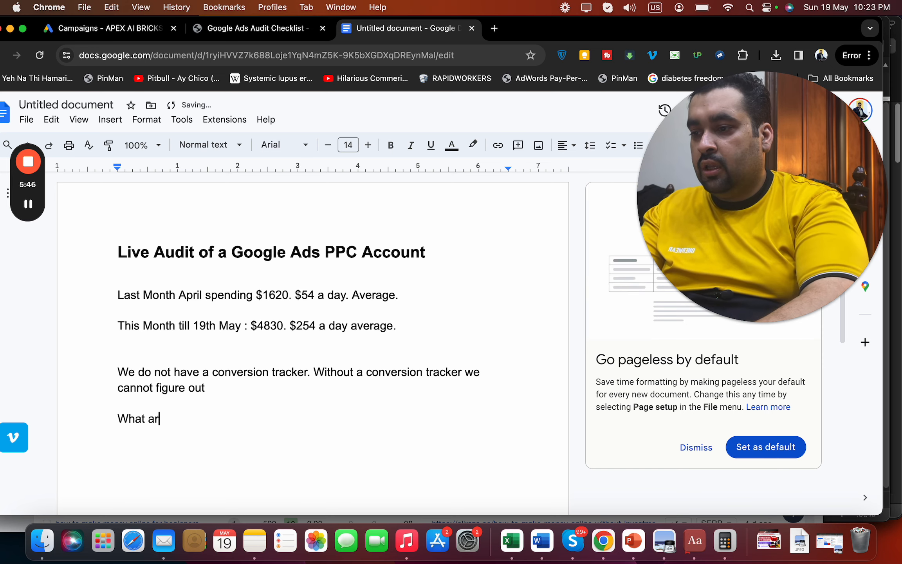
pyautogui.write('eas converitn')
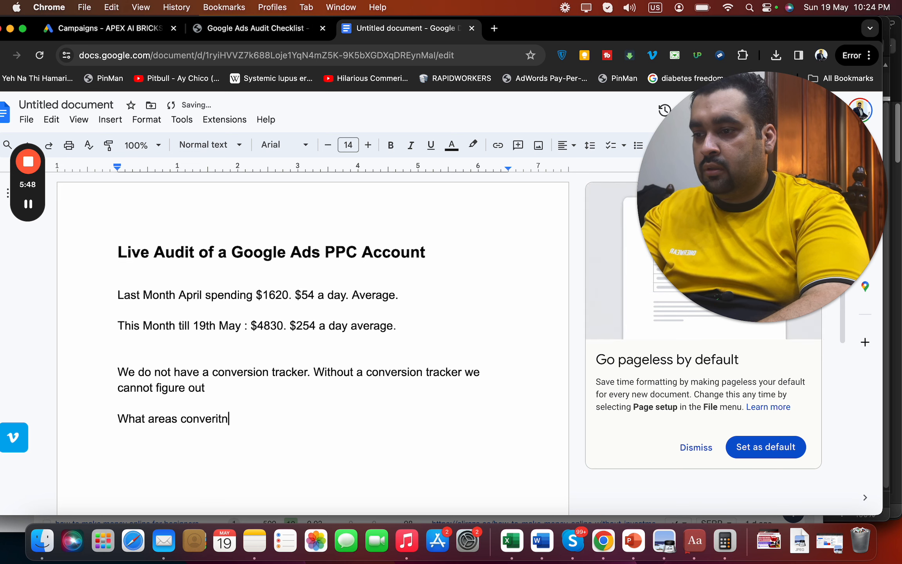
pyautogui.write('ing')
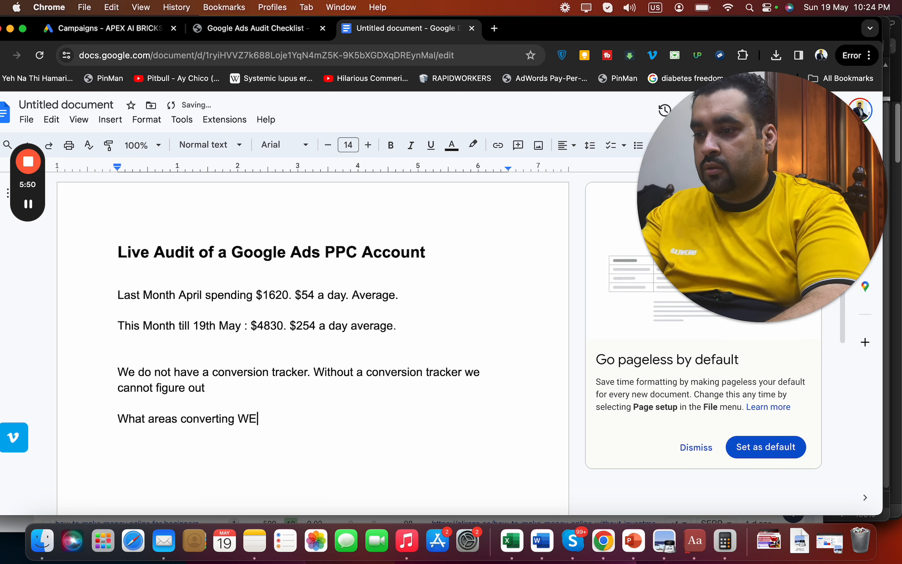
pyautogui.write(' Well')
pyautogui.press('Return')
pyautogui.write('What ')
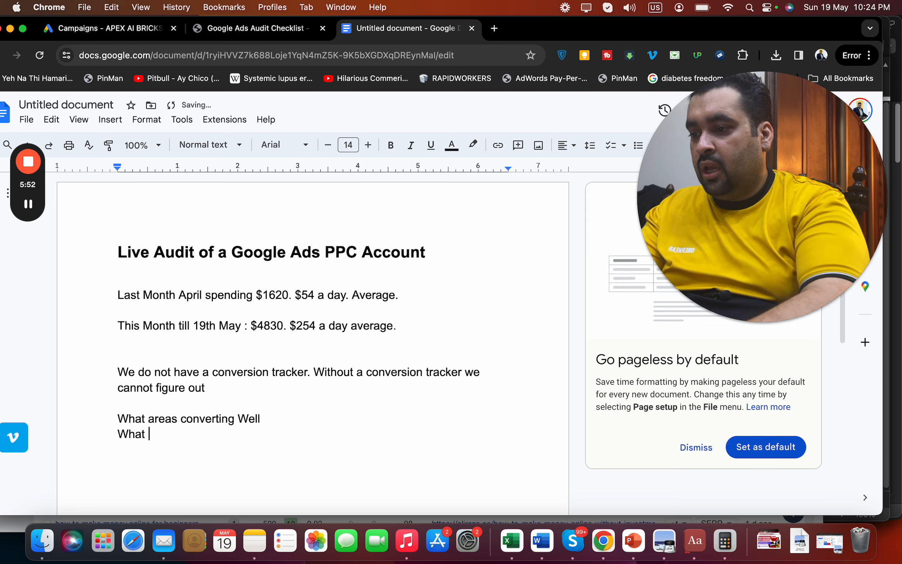
pyautogui.write('Timings')
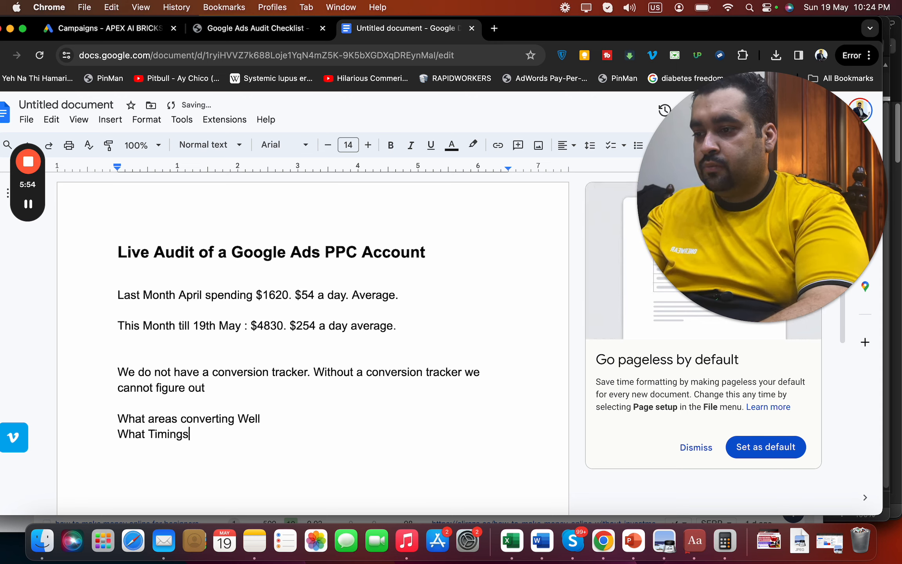
pyautogui.write(' con')
pyautogui.press('BackSpace')
pyautogui.write('onvertin')
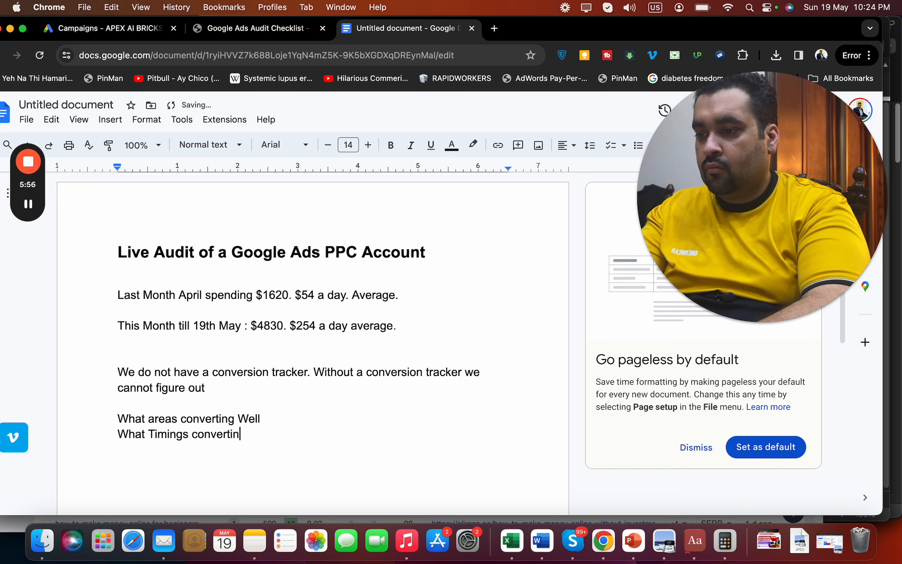
pyautogui.write('g well ')
pyautogui.write('Wh')
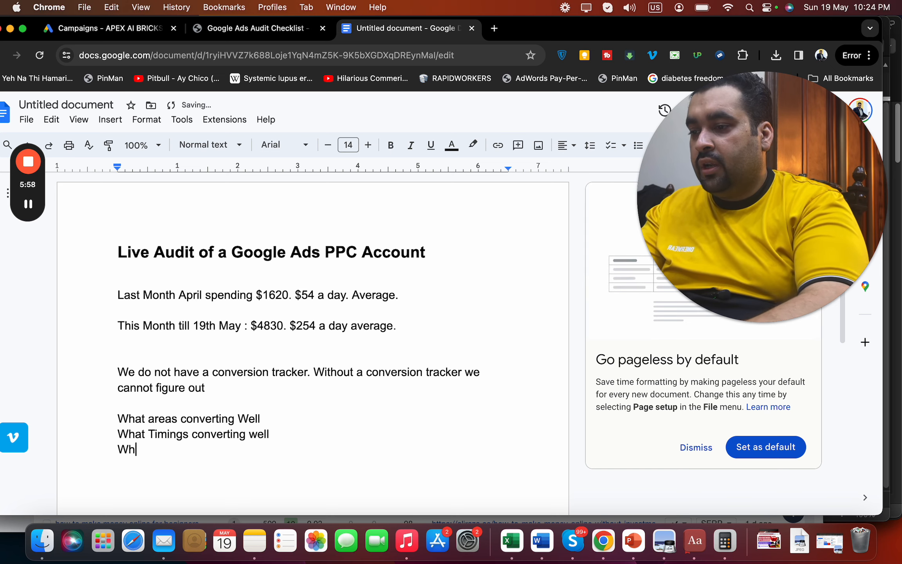
pyautogui.write('at days con')
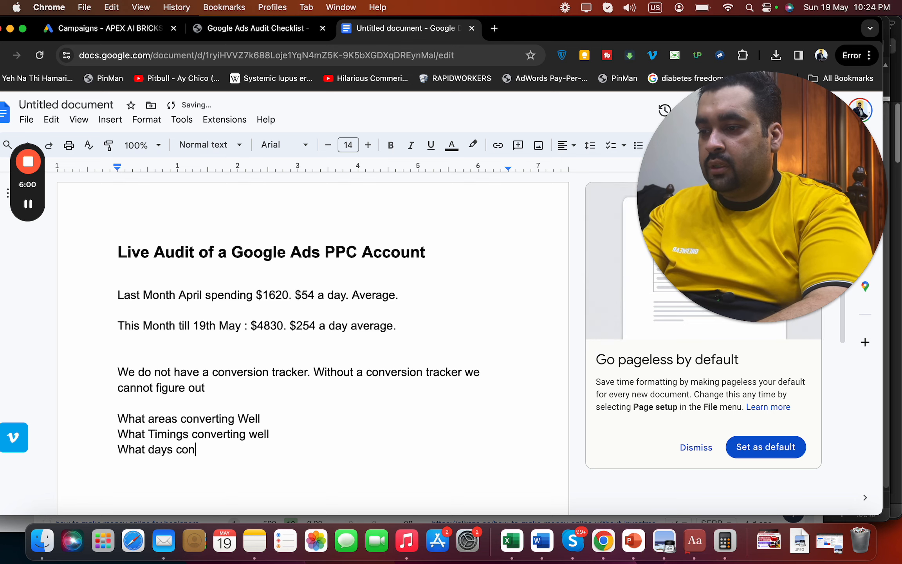
pyautogui.write('verting well')
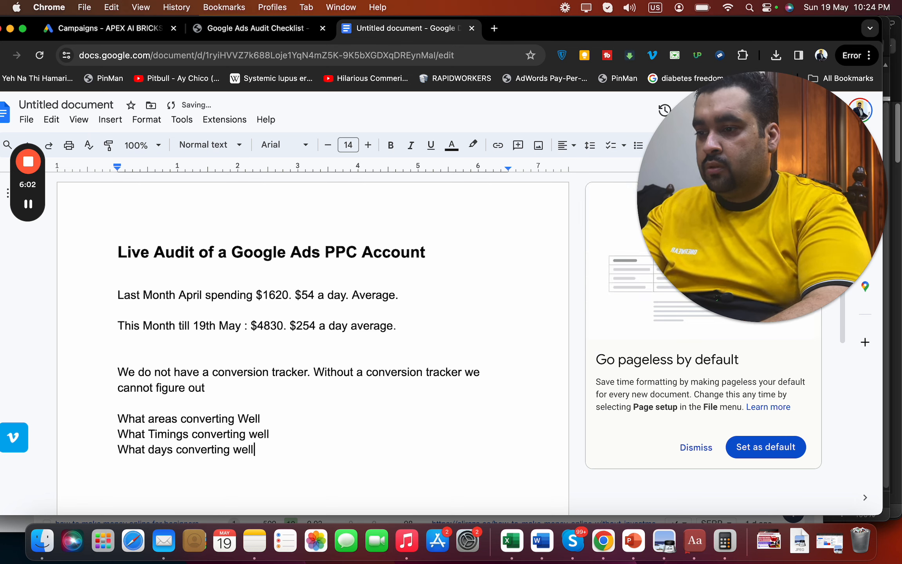
pyautogui.write(' What keyword')
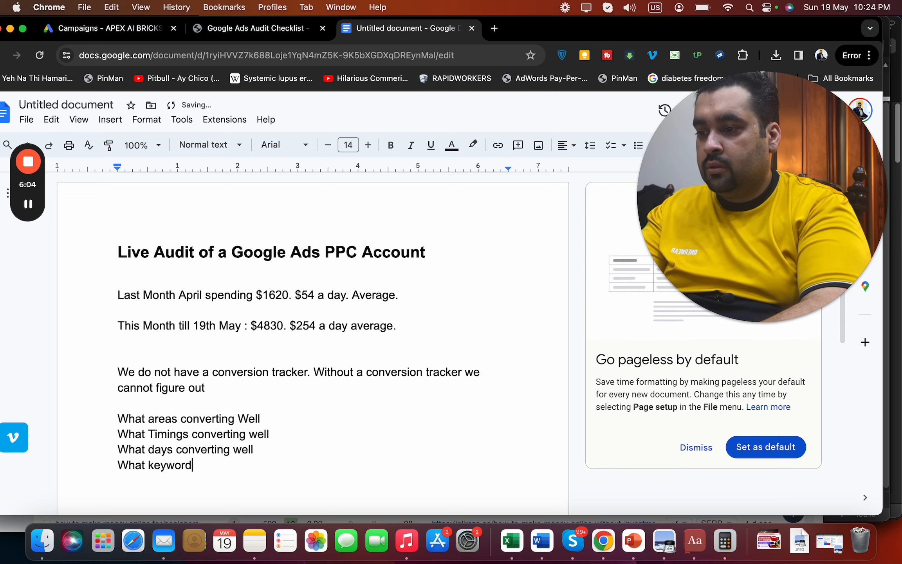
pyautogui.write('s are bringing')
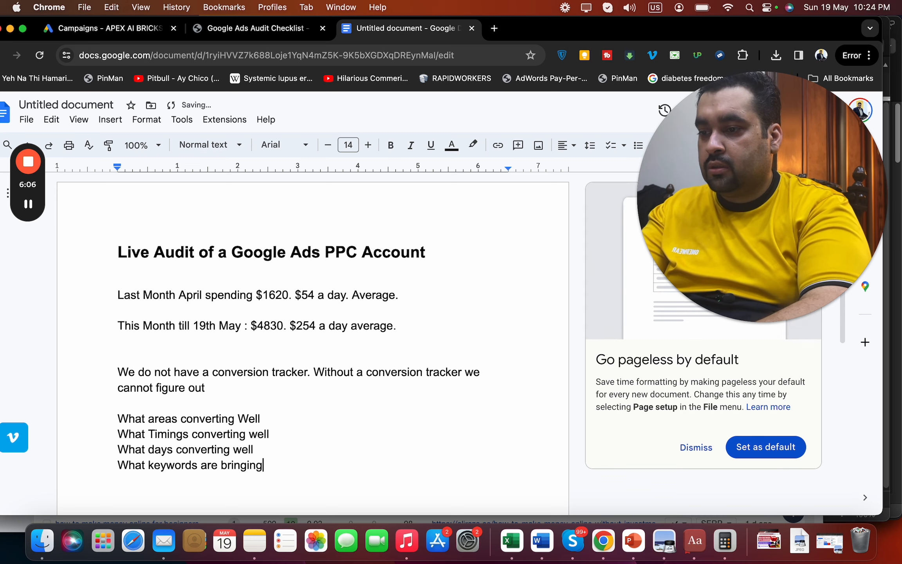
pyautogui.write(' most sales.')
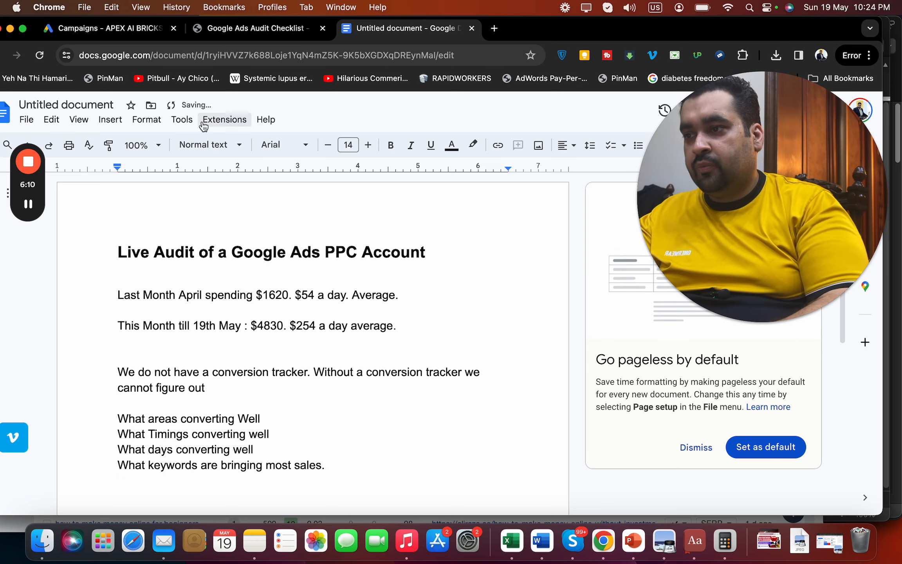
pyautogui.click(149, 32)
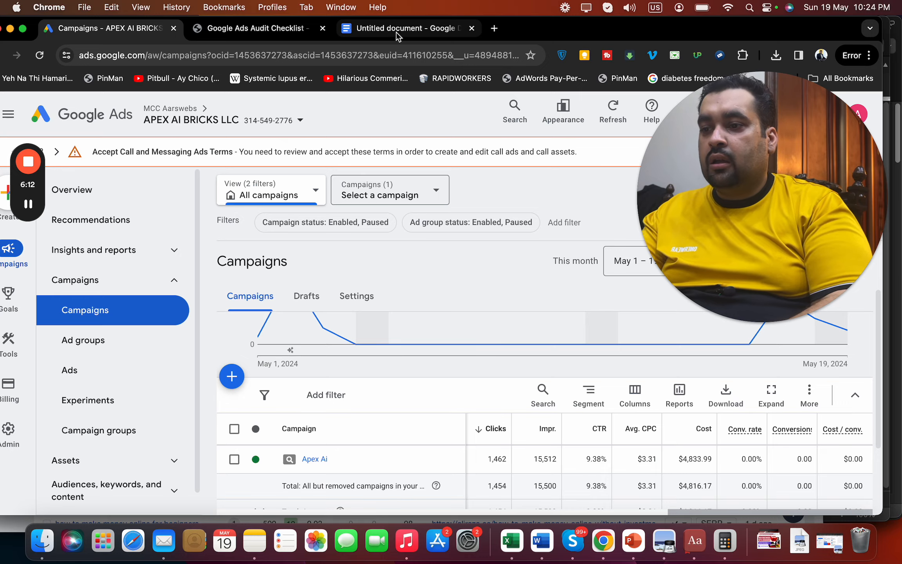
# Note that the account lacks anti-fraud click prevention, so competitors can click the ads, and needs one
pyautogui.click(396, 29)
pyautogui.press('Return')
pyautogui.press('Return')
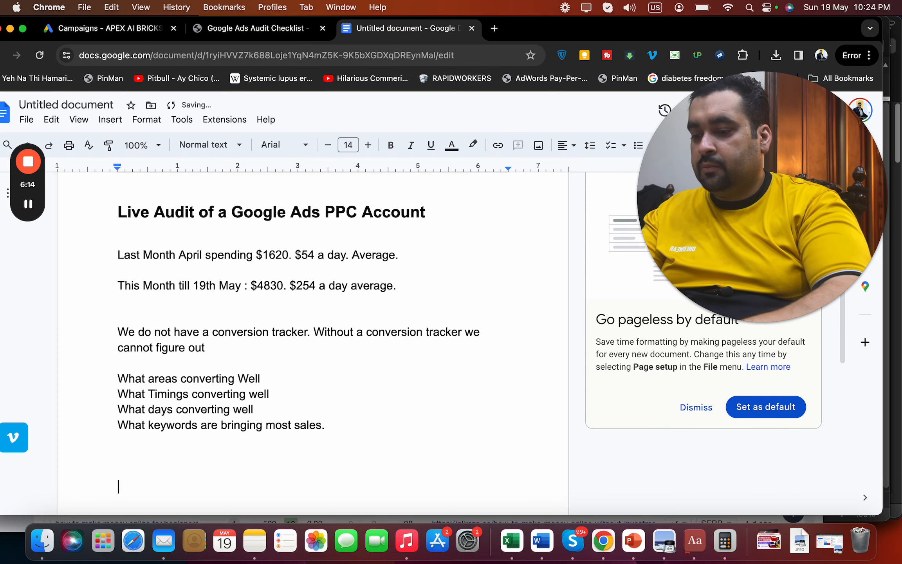
pyautogui.write('They ')
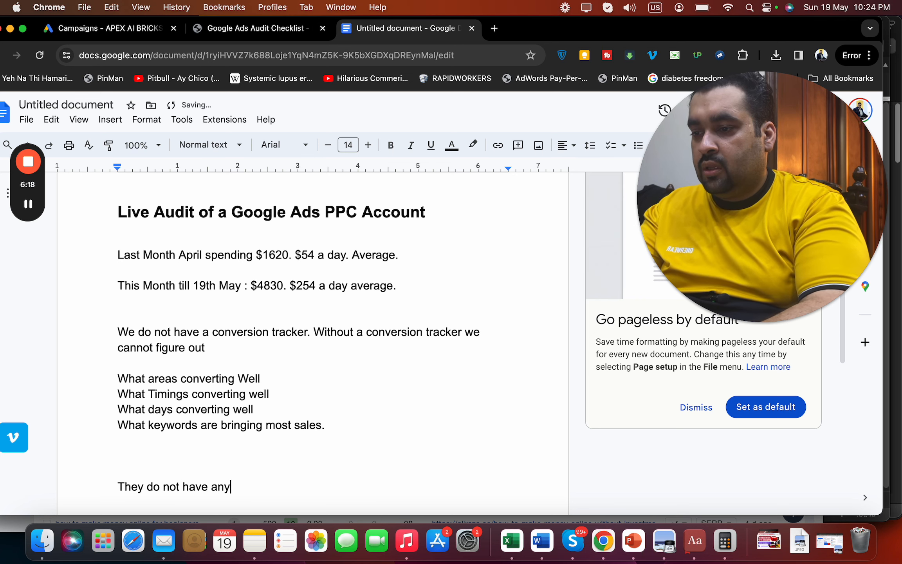
pyautogui.write('do not have any anti fra')
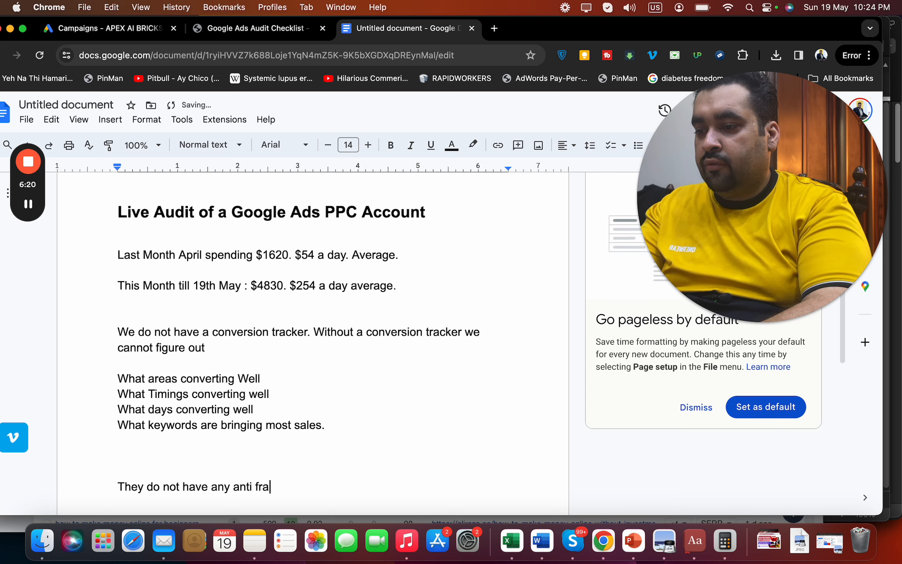
pyautogui.write('ud click prevention.')
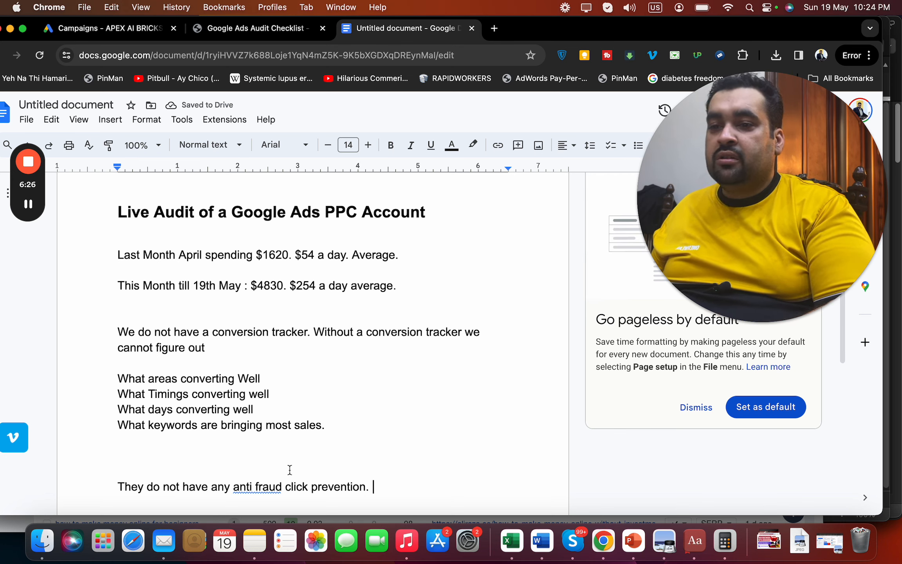
pyautogui.write('C')
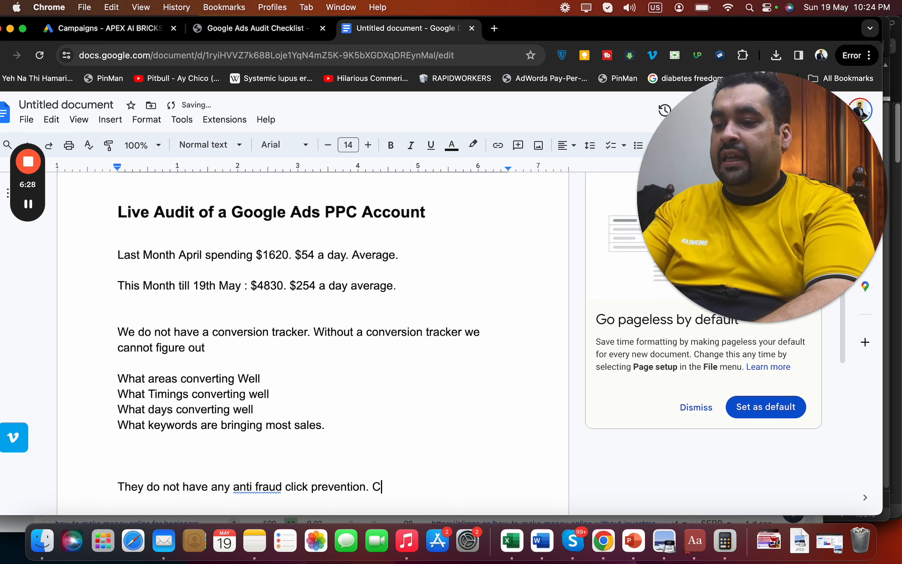
pyautogui.write('ompetitor can clic')
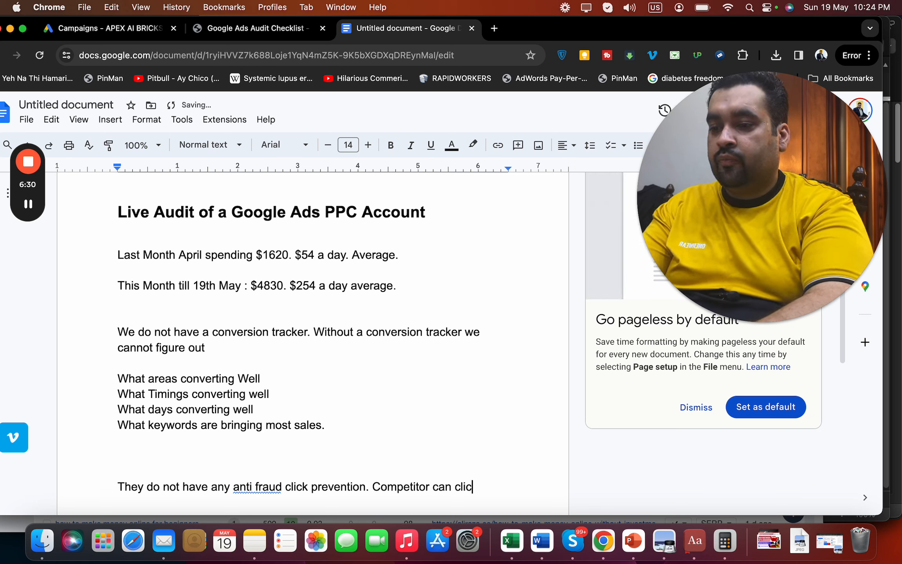
pyautogui.write('k on your ads. ')
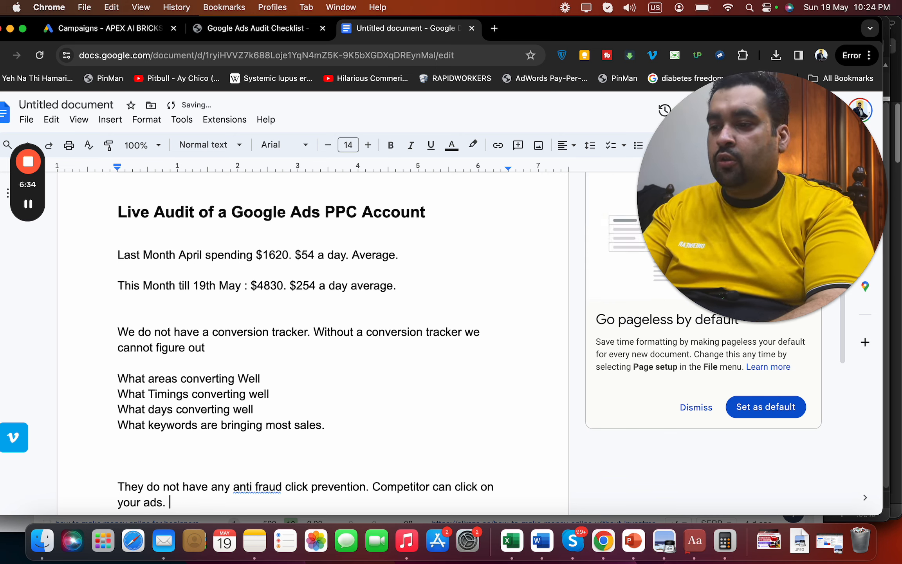
pyautogui.write('We do no')
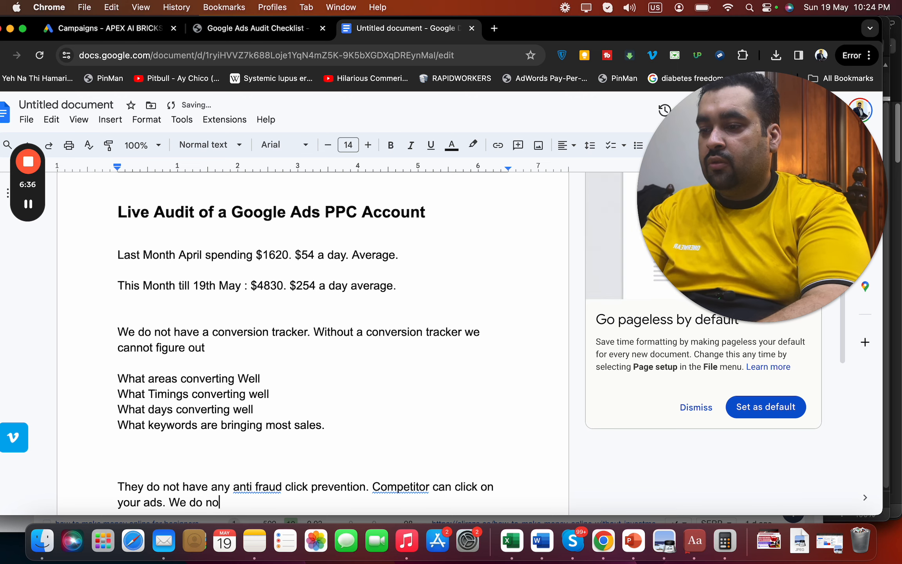
pyautogui.press('BackSpace')
pyautogui.press('BackSpace')
pyautogui.write('need t')
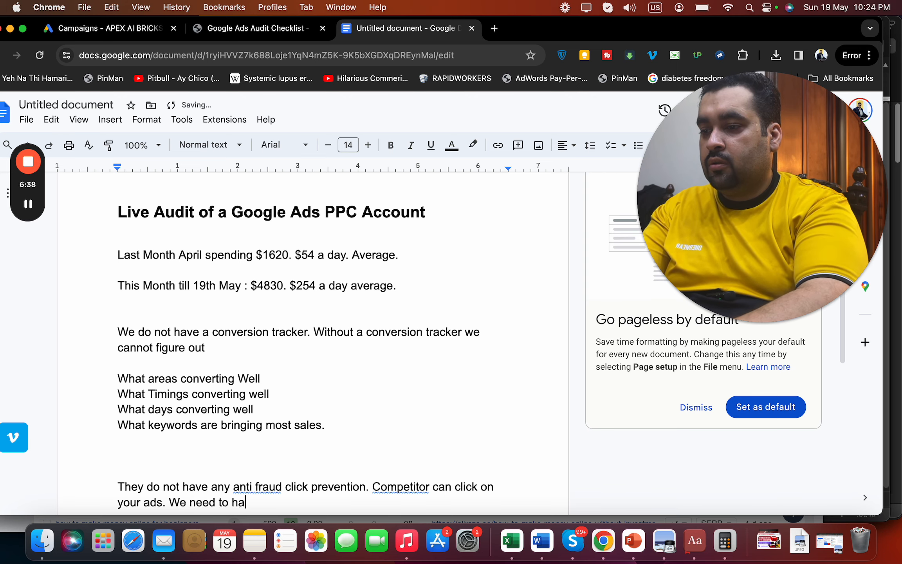
pyautogui.write('o have one.')
pyautogui.press('Return')
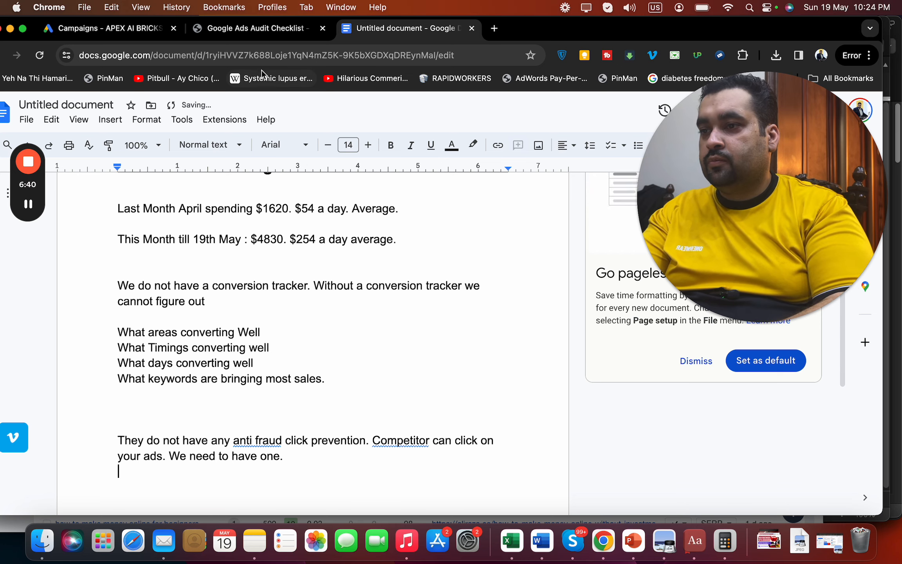
pyautogui.click(119, 28)
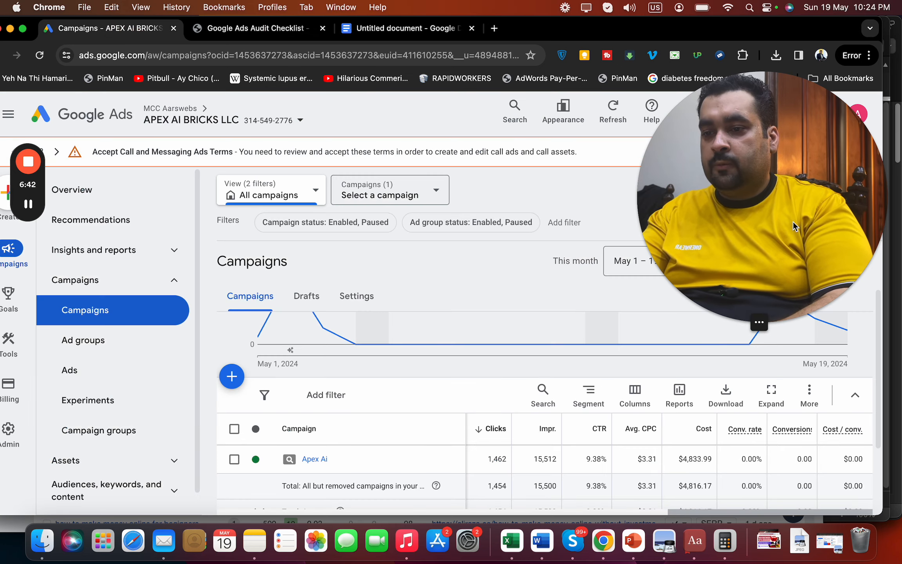
# Review Apex Ai's campaign stats (1,462 clicks, 9.38% CTR, $4,833.99 cost) before returning to the notes
pyautogui.moveTo(799, 221); pyautogui.dragTo(748, 167)
pyautogui.click(364, 434)
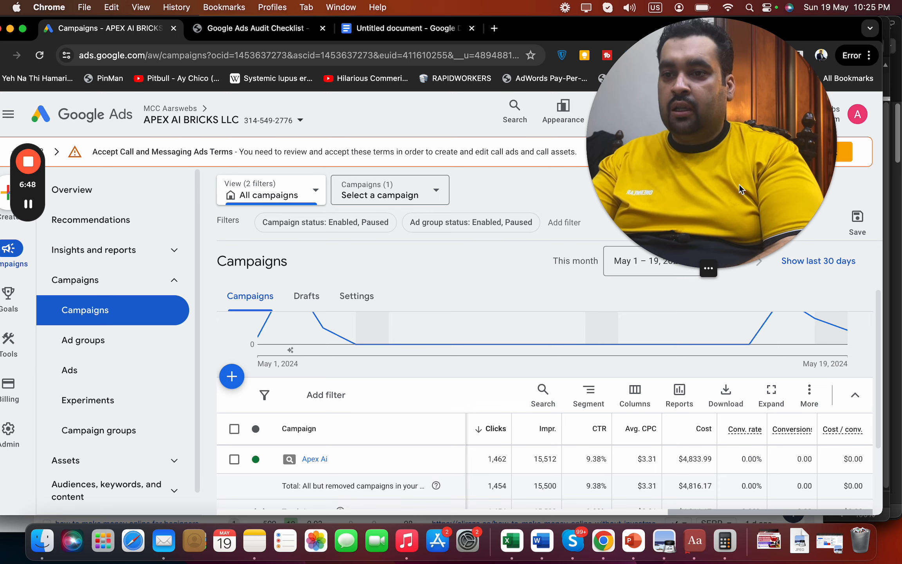
pyautogui.click(451, 38)
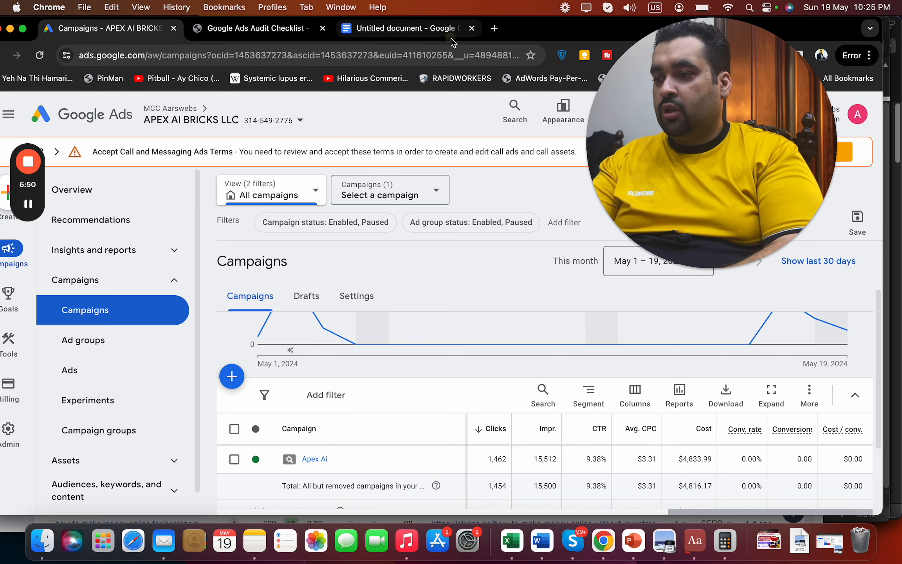
# Add the line 'We do not have a re-targeting/remarketing campaign.' to the notes
pyautogui.write('W')
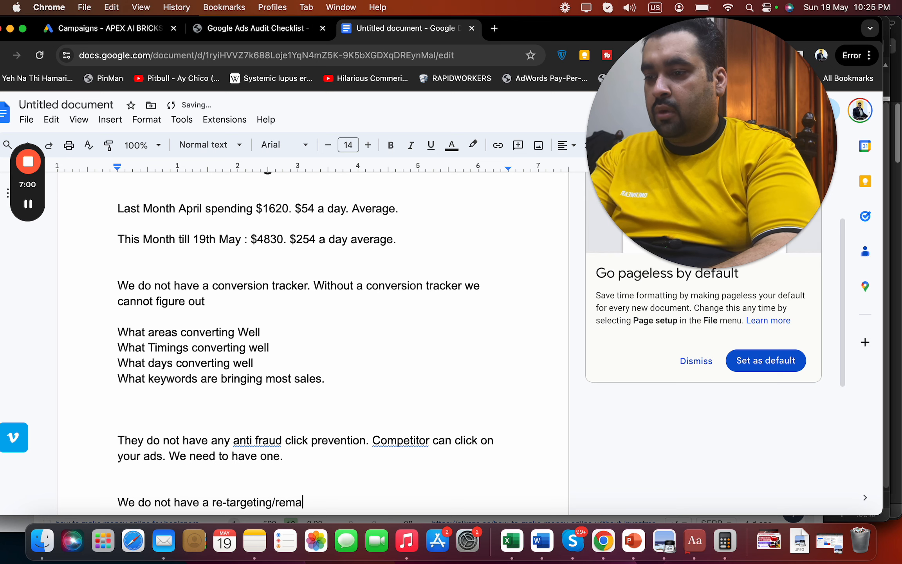
pyautogui.write('ting c')
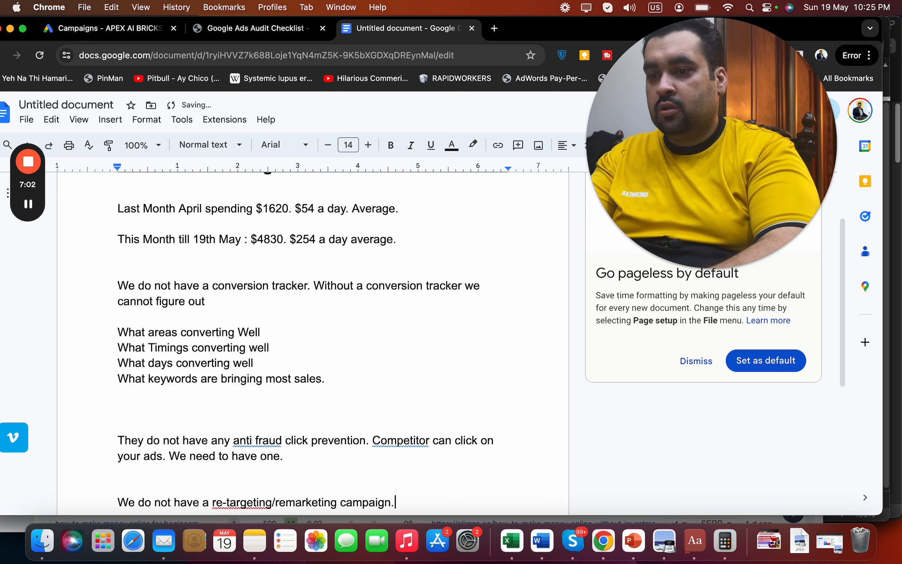
pyautogui.write('ampaign.')
pyautogui.press('Return')
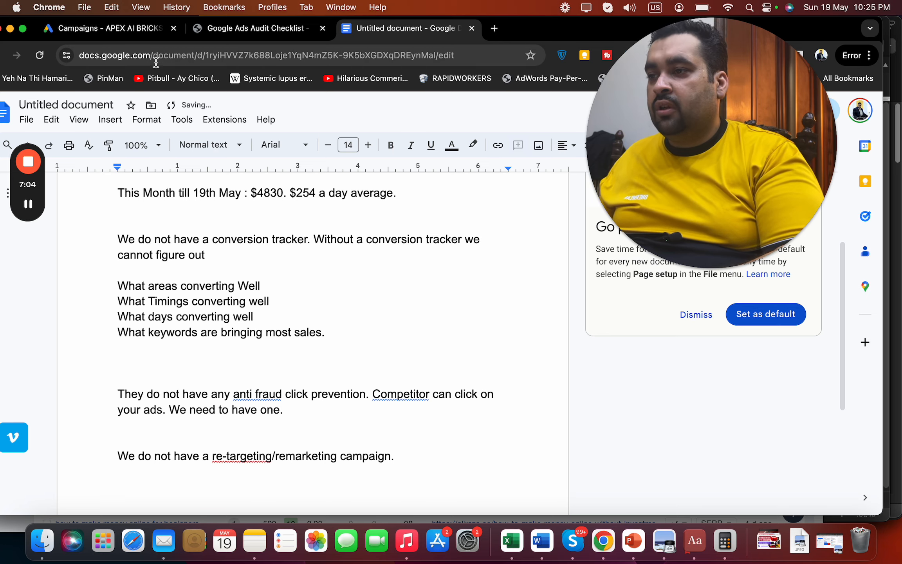
# Open Apex Ai's ads list: Norton ad rated Good (814 clicks), McAfee ad Excellent (660 clicks)
pyautogui.click(139, 29)
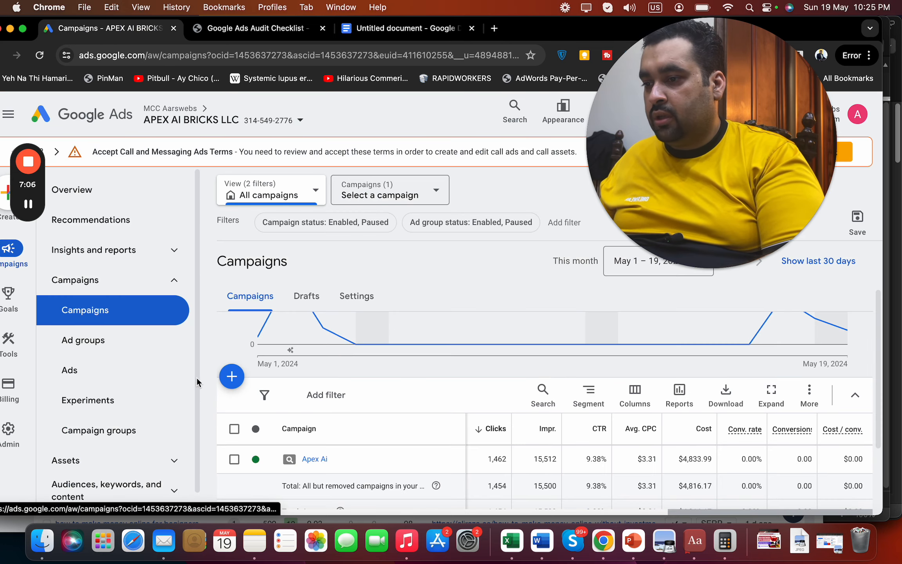
pyautogui.scroll(-1, 195, 391)
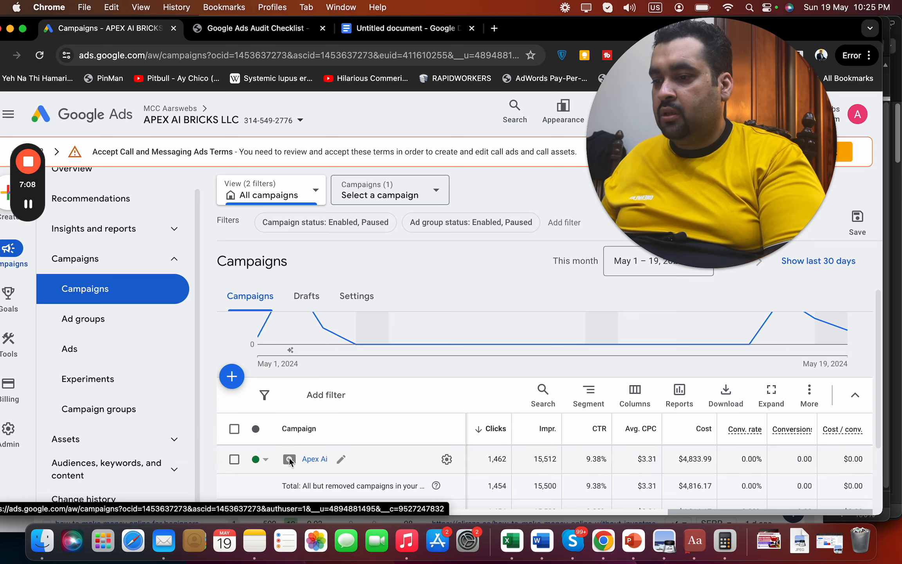
pyautogui.click(306, 461)
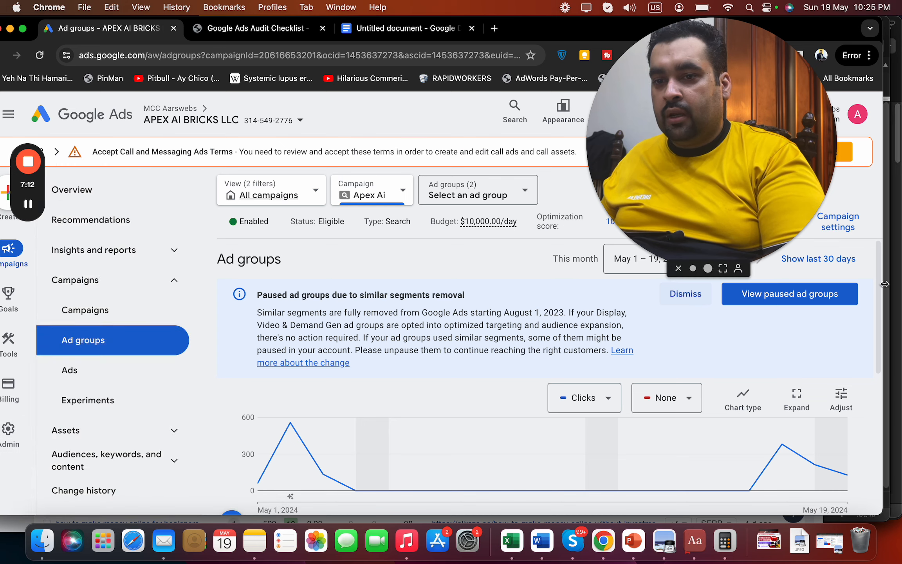
pyautogui.scroll(-3, 881, 287)
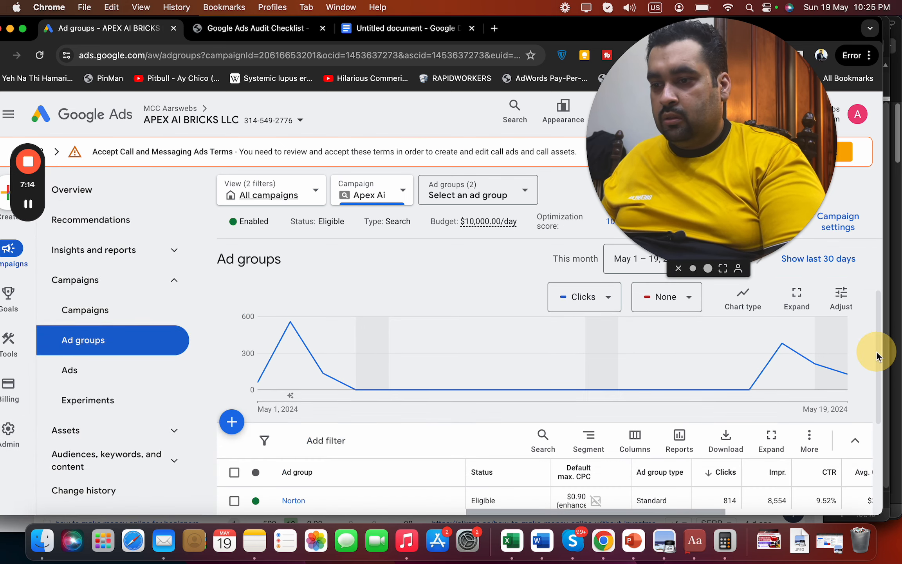
pyautogui.scroll(-2, 870, 352)
pyautogui.scroll(-1, 877, 358)
pyautogui.moveTo(3, 447)
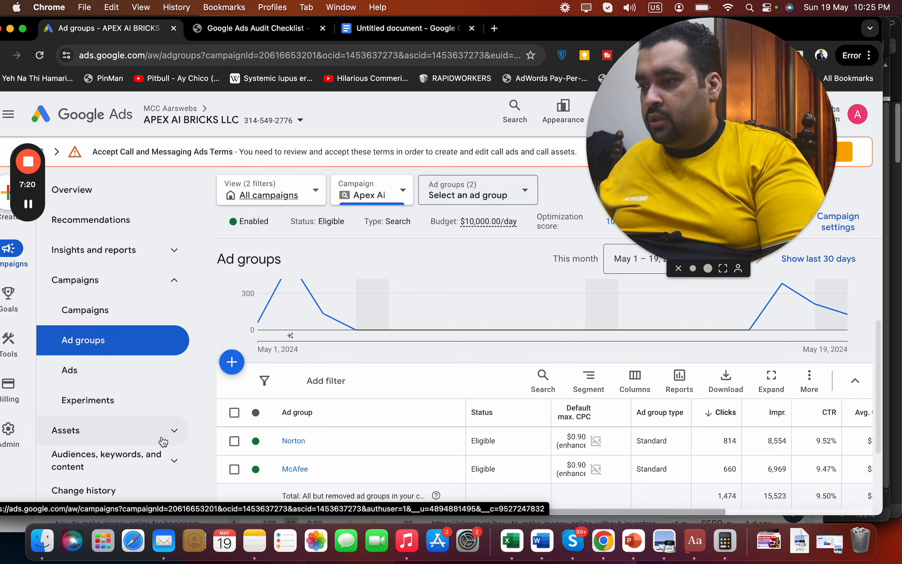
pyautogui.click(71, 371)
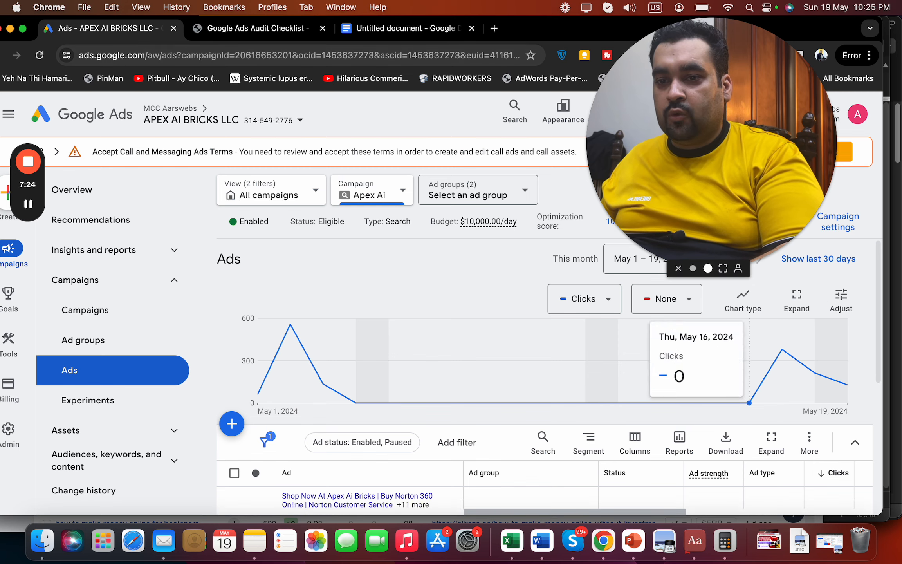
pyautogui.scroll(-3, 879, 344)
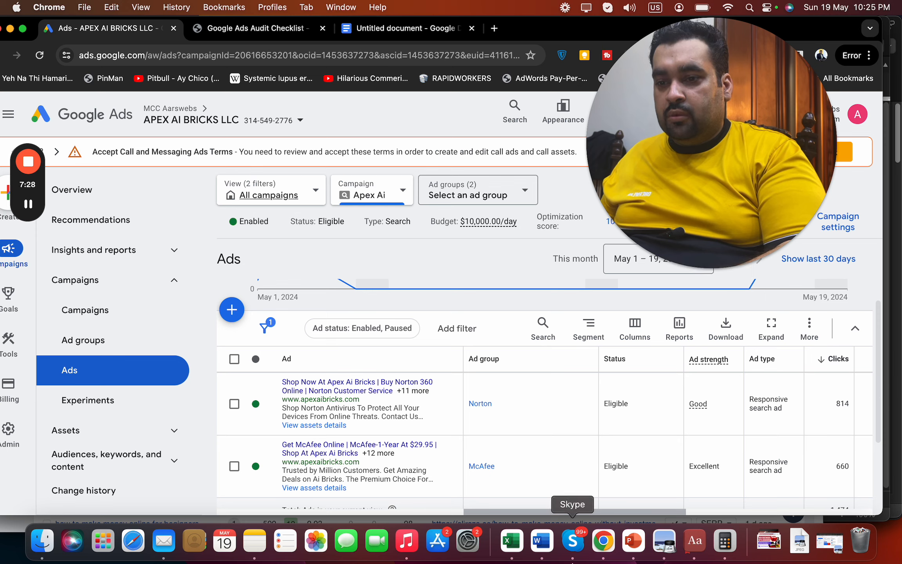
pyautogui.moveTo(604, 513); pyautogui.dragTo(629, 507)
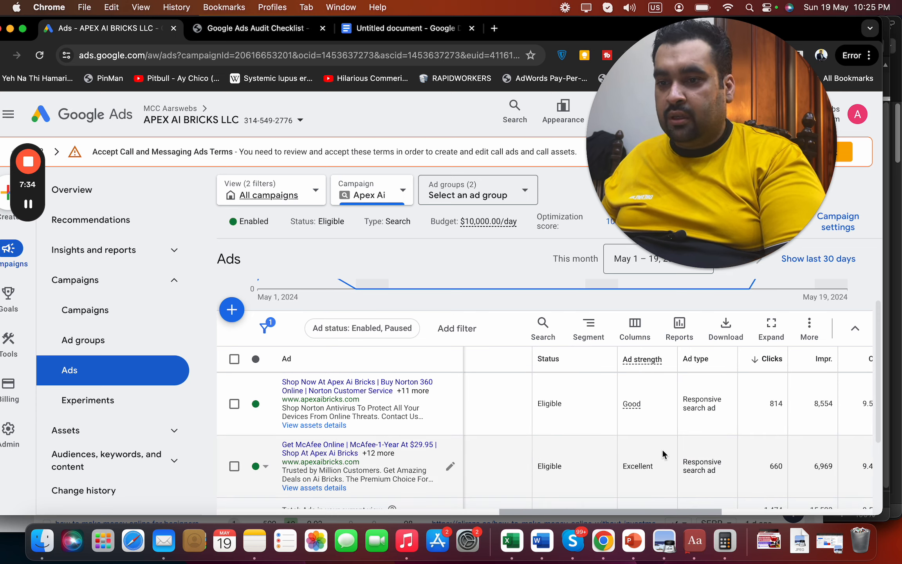
# Add an 'Ads :' heading below the last note
pyautogui.click(358, 33)
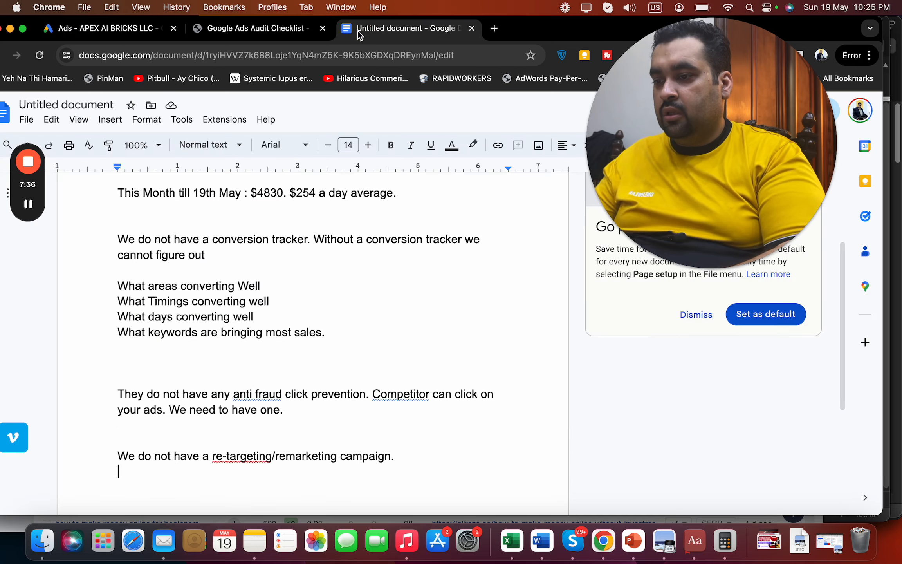
pyautogui.press('Return')
pyautogui.write('Ads :')
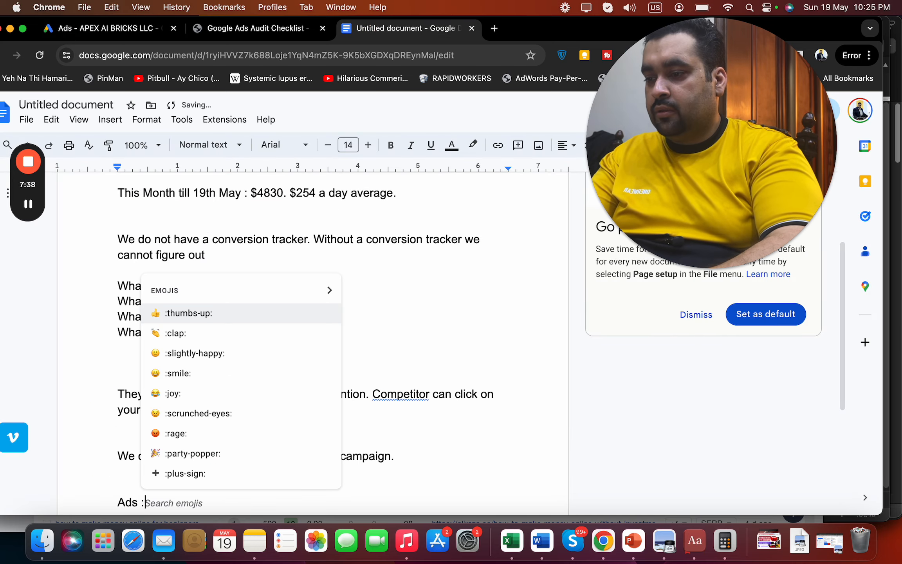
pyautogui.press('Return')
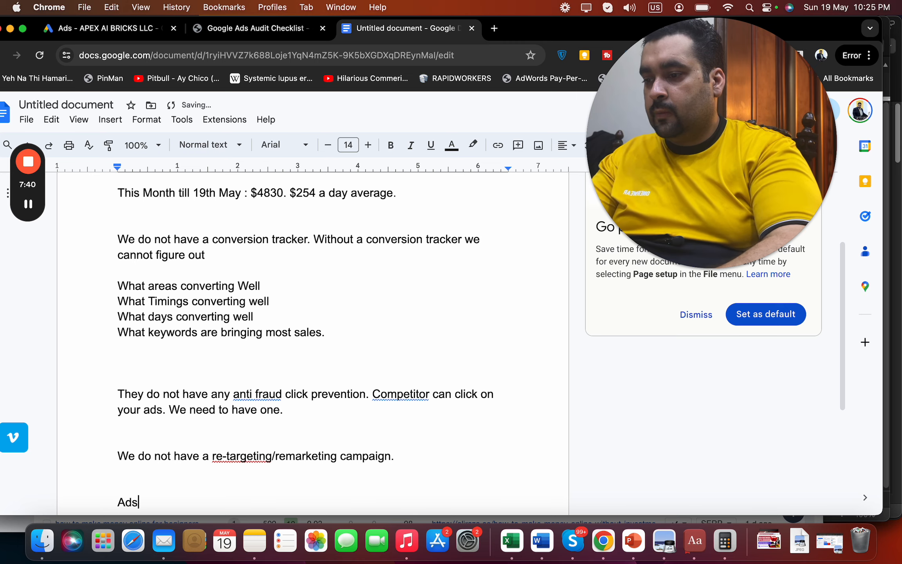
pyautogui.press('Return')
# Note 'No Ads available for doing A/B testing or ad optimisation.' after rechecking the campaign's ads
pyautogui.click(110, 31)
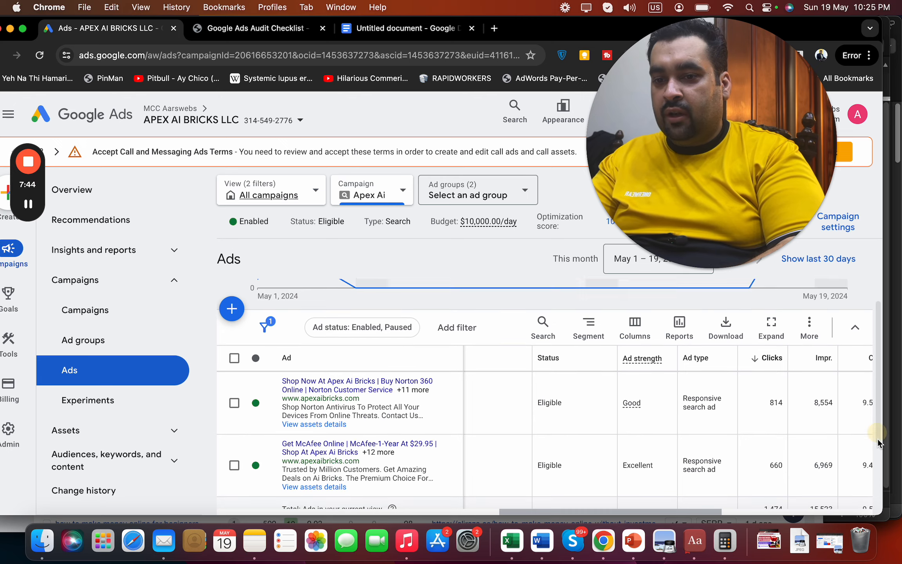
pyautogui.scroll(-3, 879, 438)
pyautogui.hscroll(-3, 627, 497)
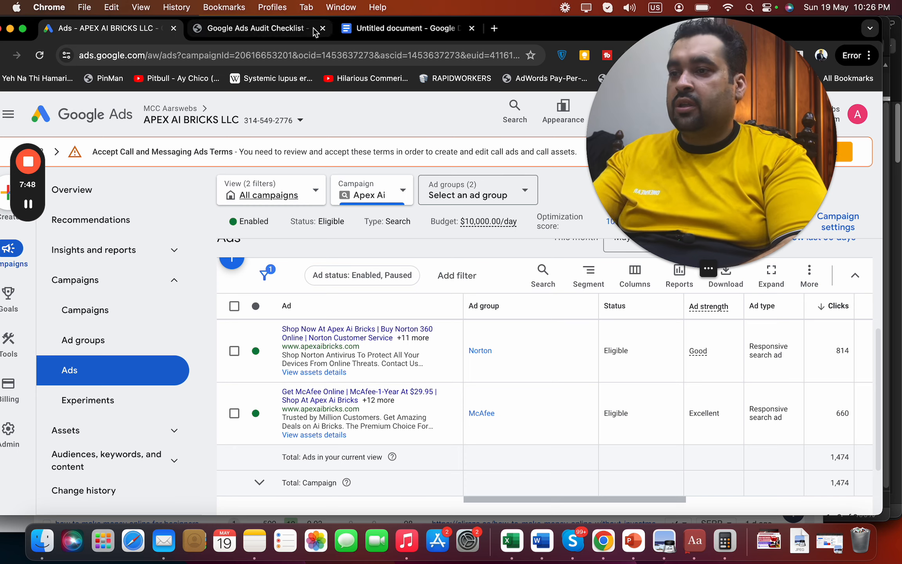
pyautogui.click(418, 28)
pyautogui.write('N')
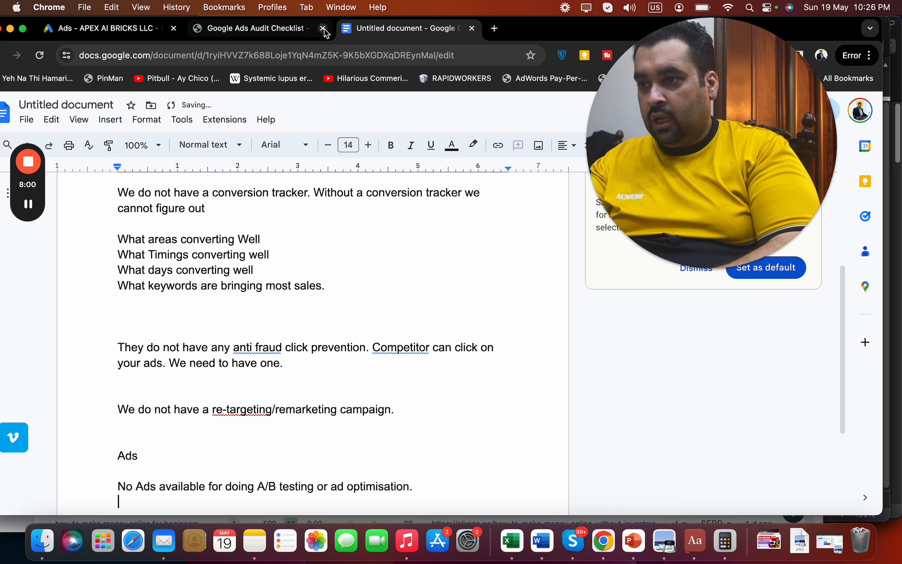
pyautogui.click(310, 29)
pyautogui.click(149, 33)
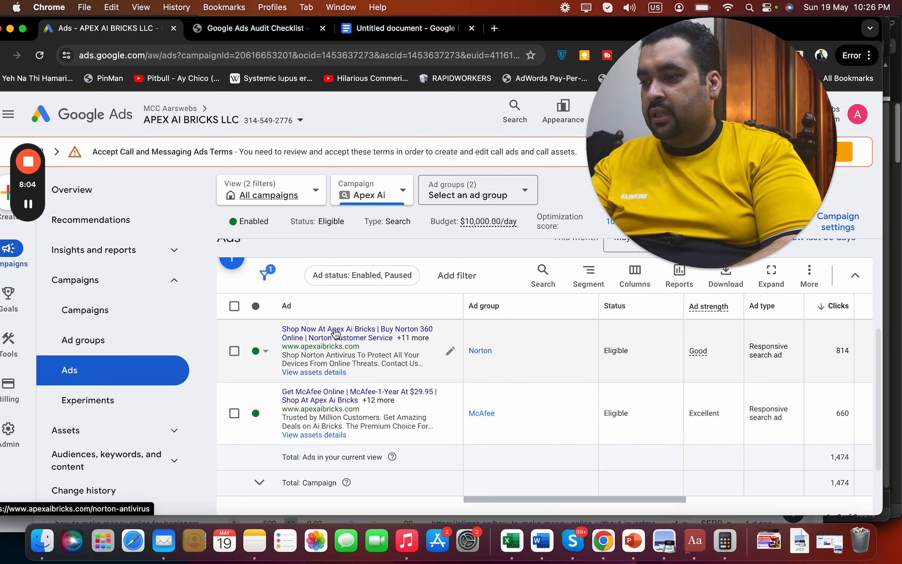
# Open Apex Ai's Assets report and review its sitelink, callout, business name and call rows
pyautogui.click(71, 435)
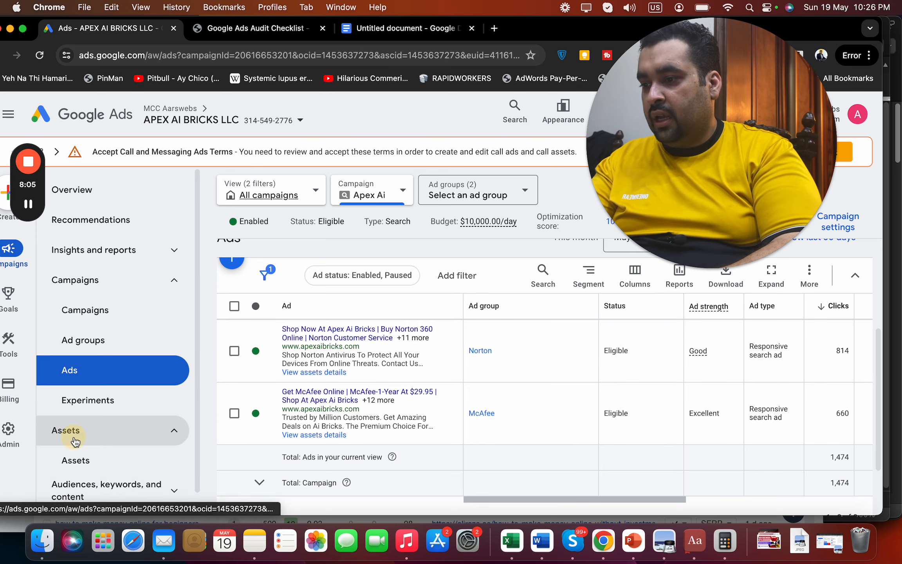
pyautogui.click(82, 460)
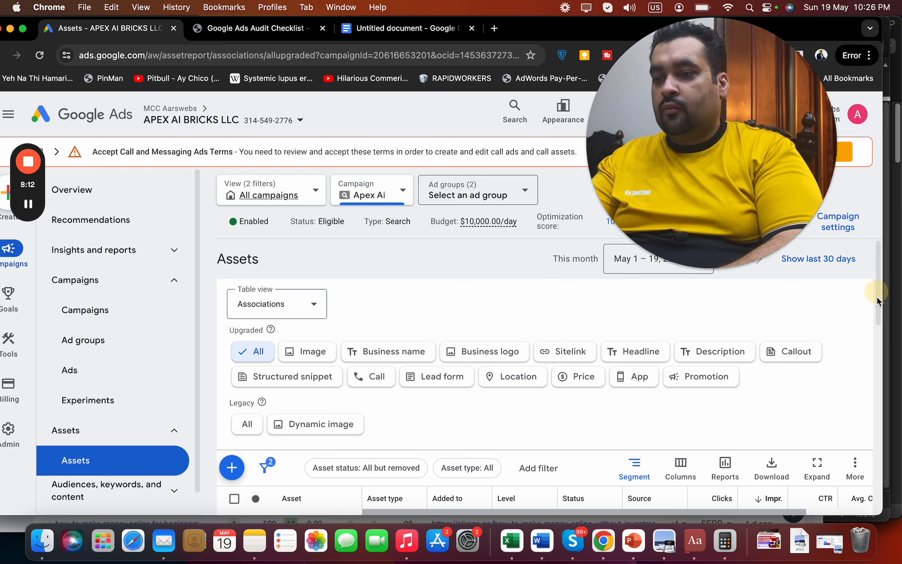
pyautogui.moveTo(878, 295); pyautogui.dragTo(878, 343)
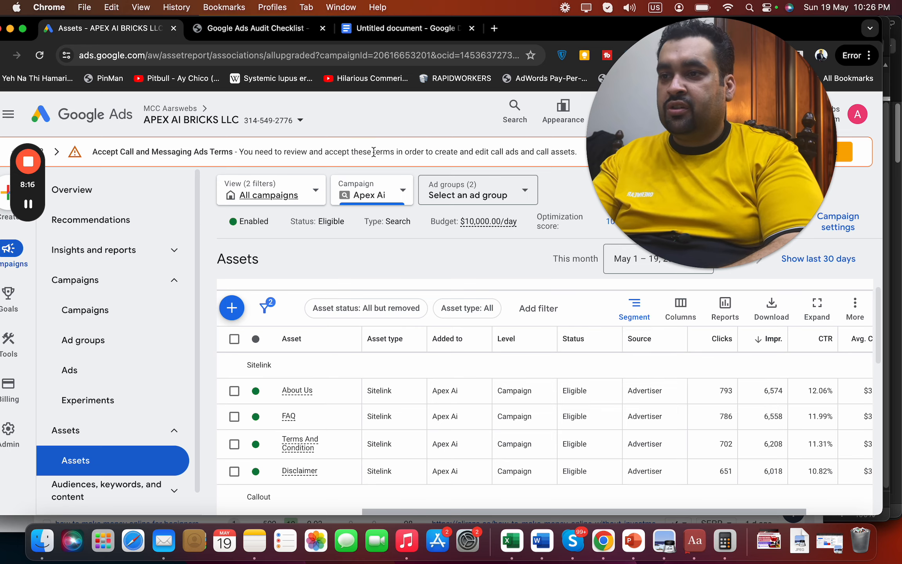
pyautogui.click(406, 30)
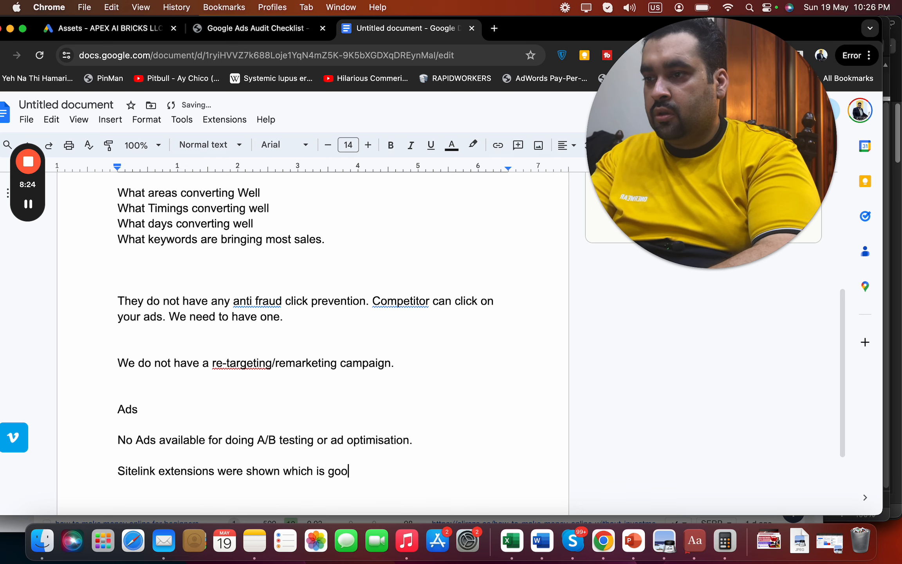
pyautogui.click(276, 29)
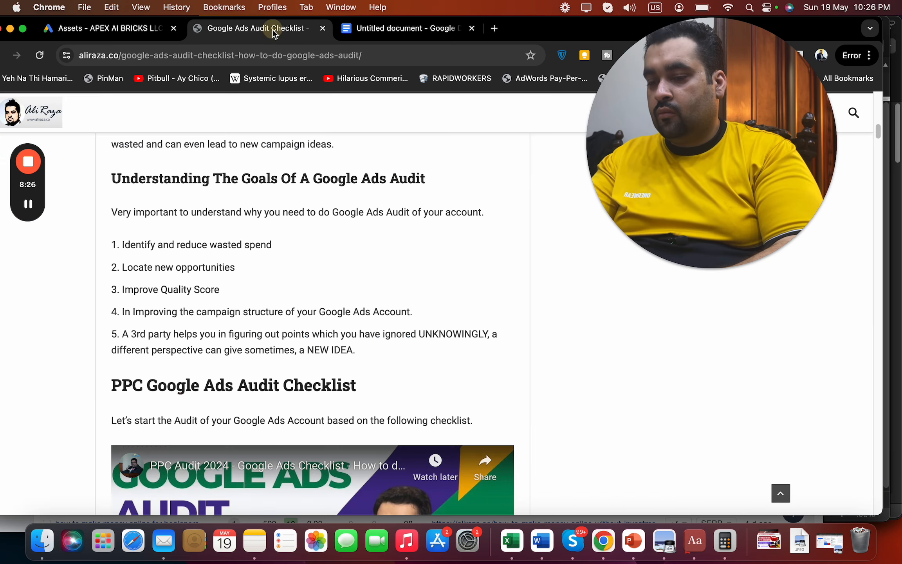
pyautogui.click(88, 35)
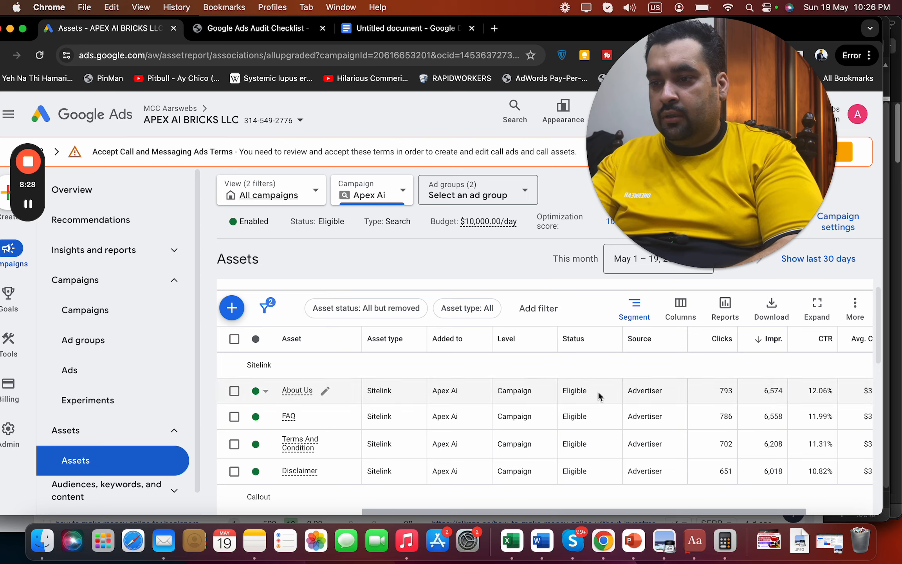
pyautogui.scroll(-5, 878, 408)
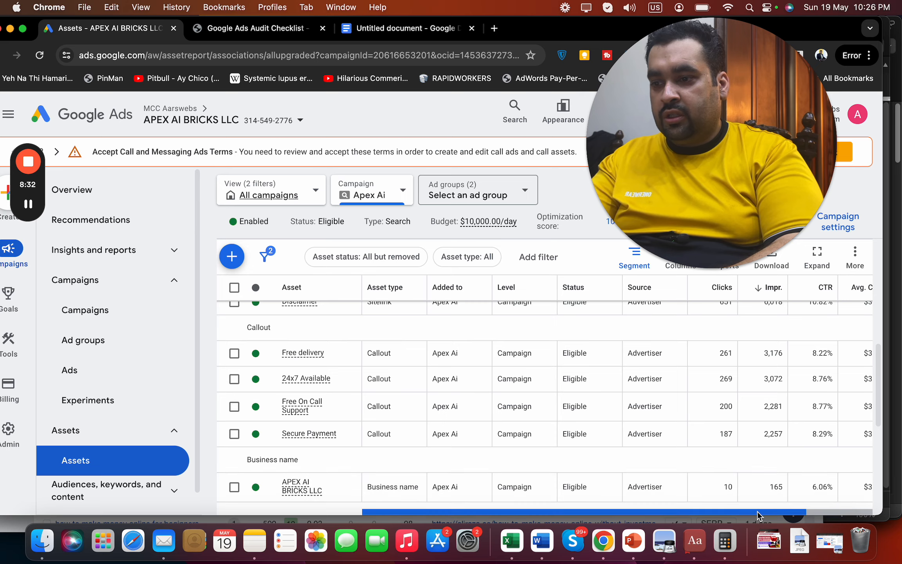
pyautogui.moveTo(760, 512); pyautogui.dragTo(721, 504)
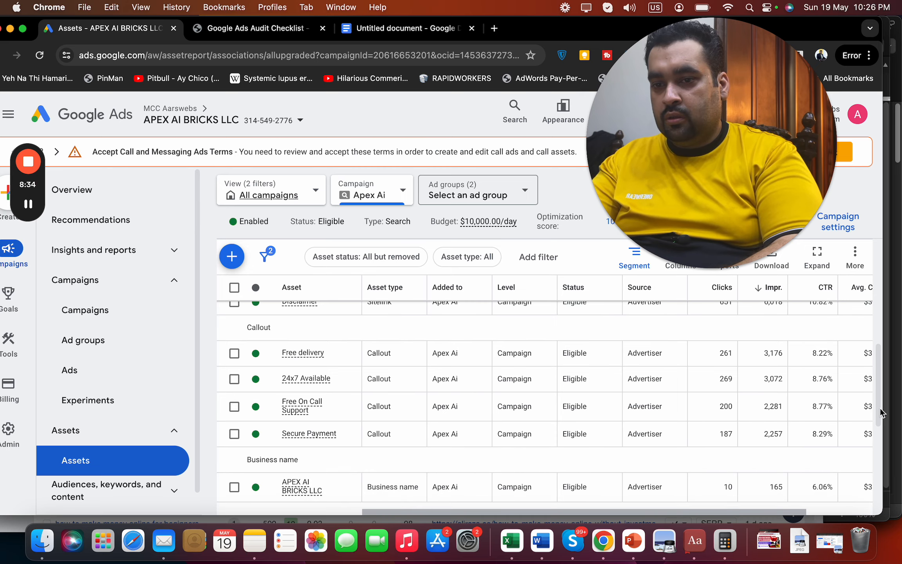
pyautogui.scroll(-2, 877, 423)
pyautogui.scroll(-5, 880, 429)
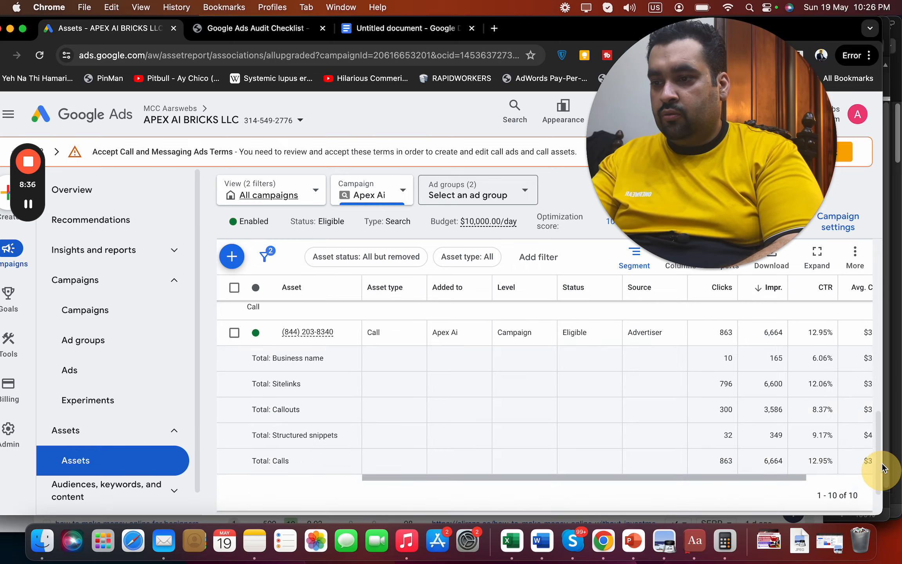
pyautogui.scroll(6, 882, 427)
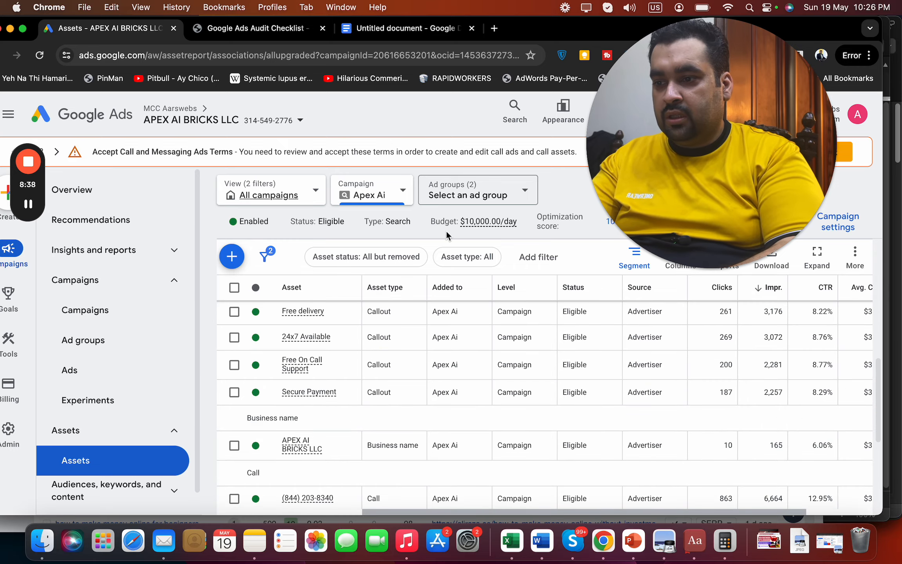
# Add a note about the campaign's call and business name assets
pyautogui.click(380, 28)
pyautogui.press('Return')
pyautogui.write('Cal')
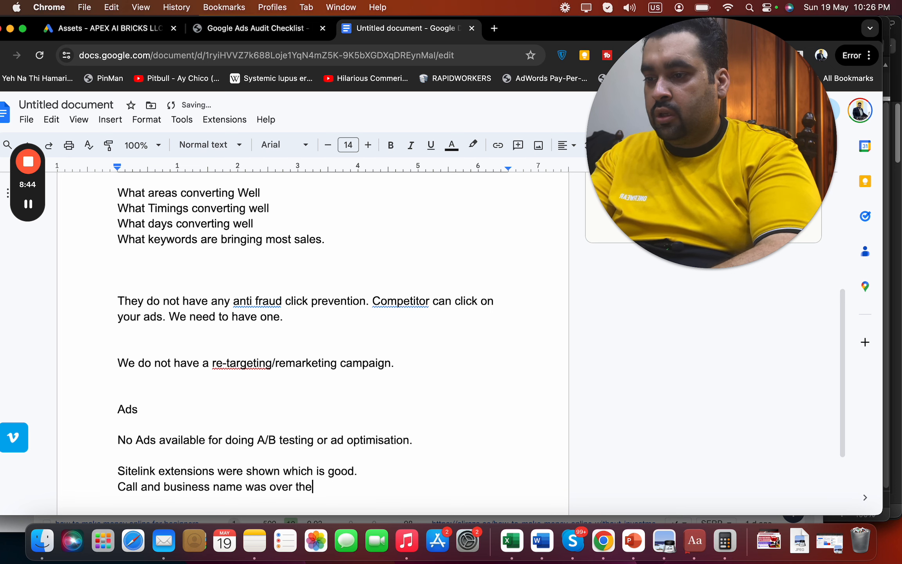
# Add 'Suggestions:' recommending a pricing extension, location extension and advertiser ratings
pyautogui.press('Return')
pyautogui.press('Return')
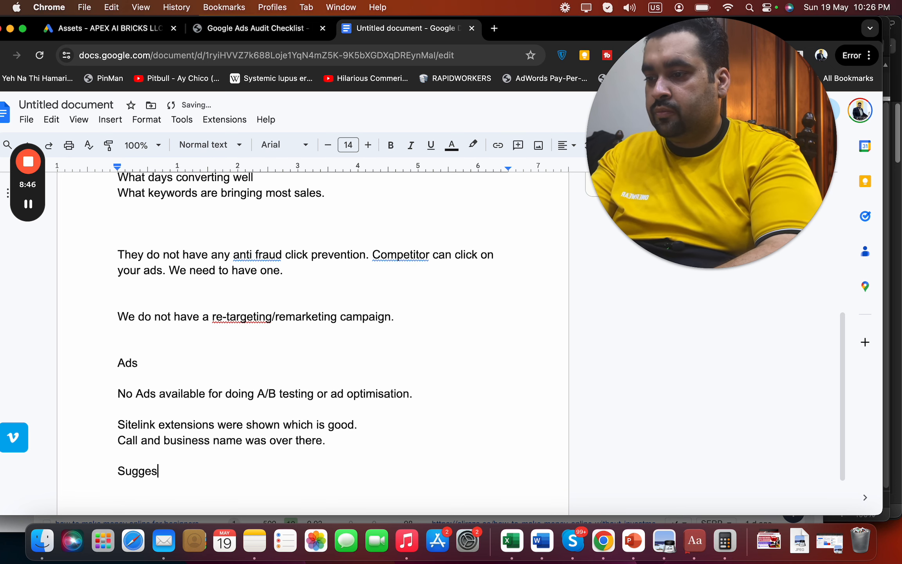
pyautogui.write(':')
pyautogui.press('BackSpace')
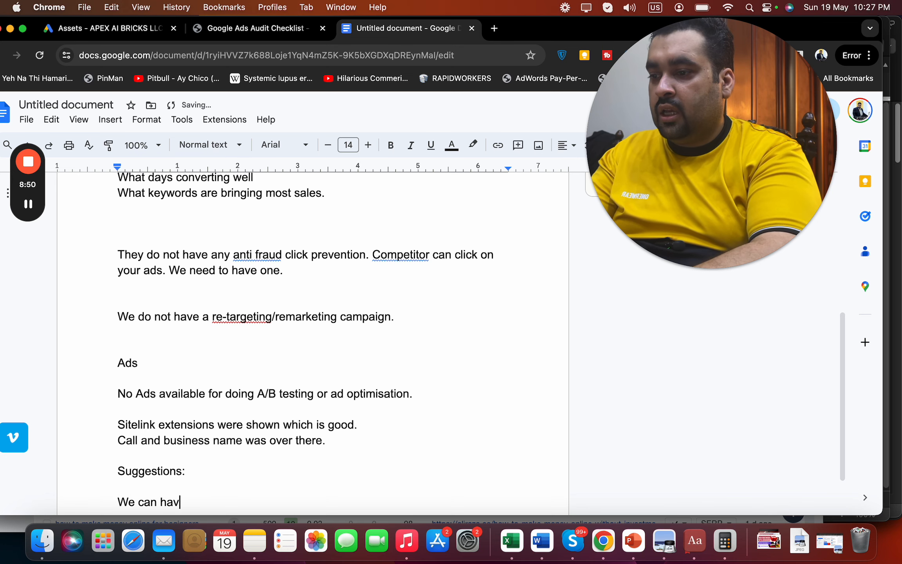
pyautogui.write('prici')
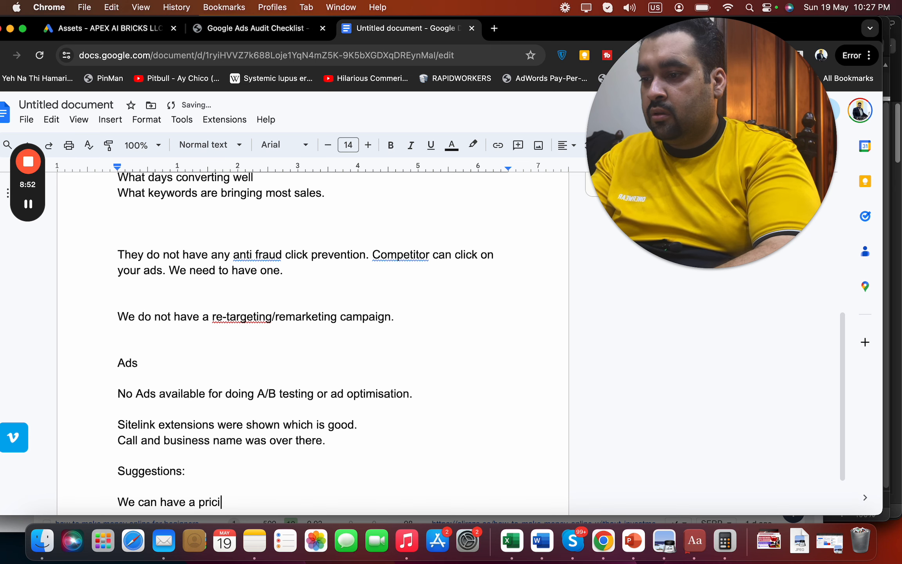
pyautogui.write('ng extension')
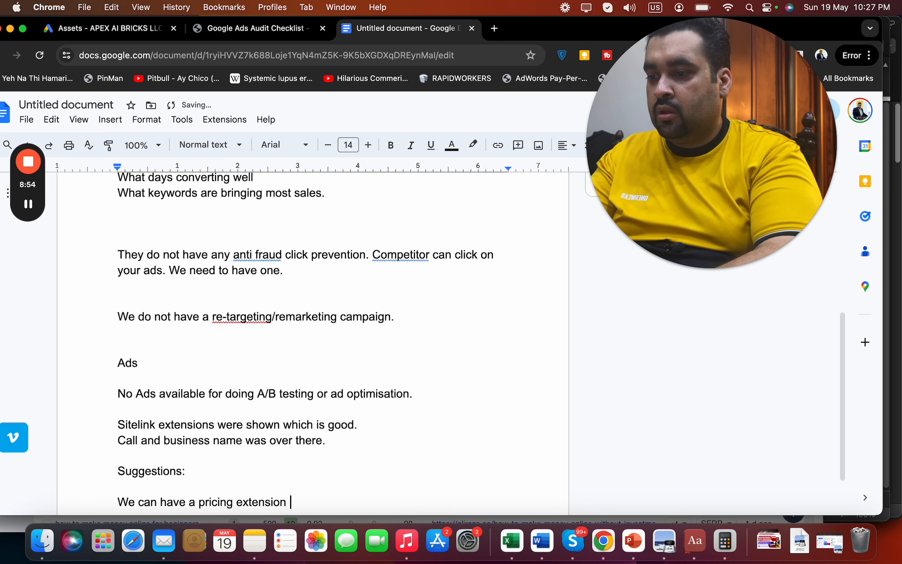
pyautogui.press('BackSpace')
pyautogui.write('m,')
pyautogui.press('BackSpace')
pyautogui.press('BackSpace')
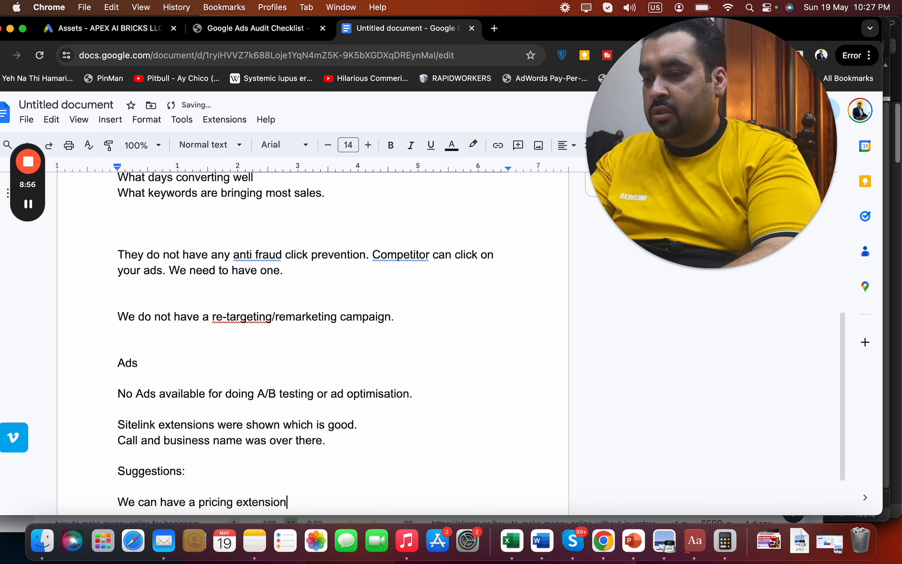
pyautogui.write(', location extens')
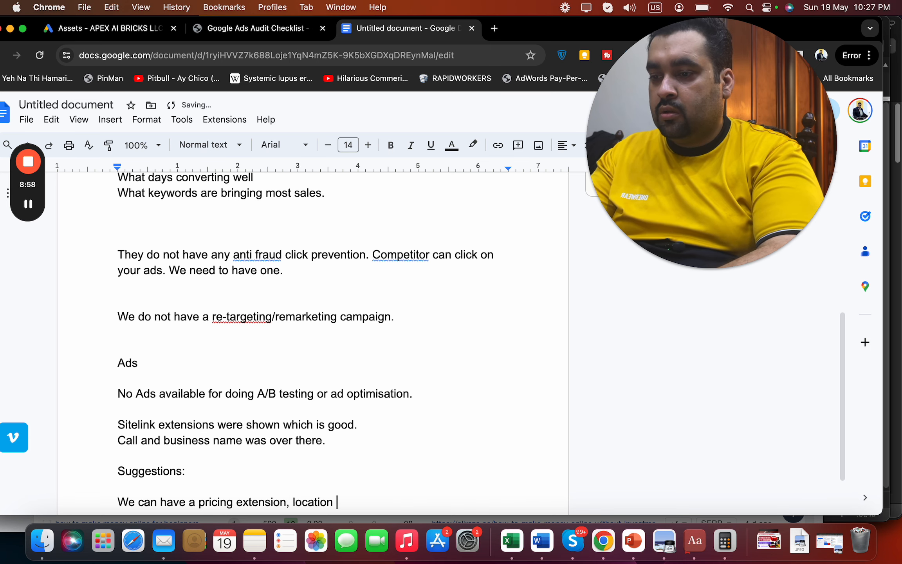
pyautogui.write('ion and adver')
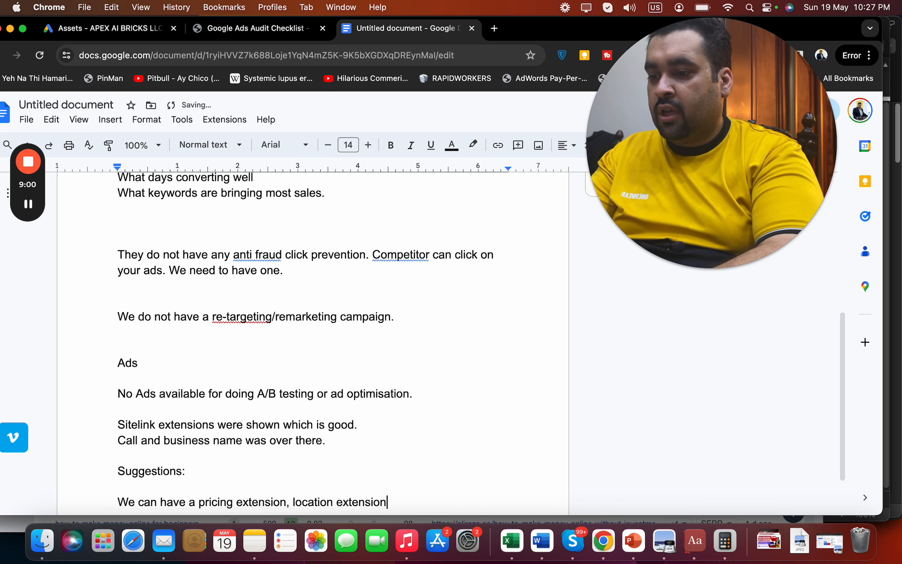
pyautogui.write('tis')
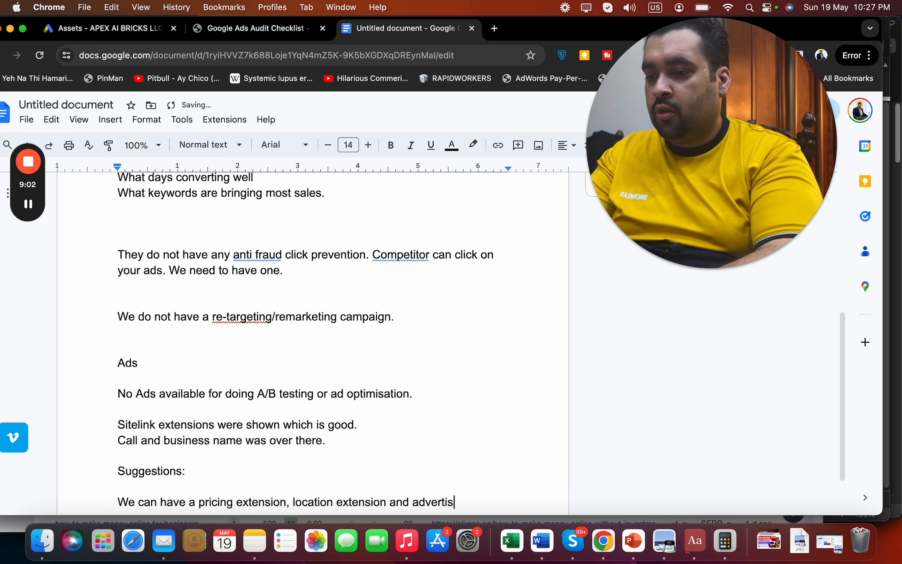
pyautogui.write('er ratings.')
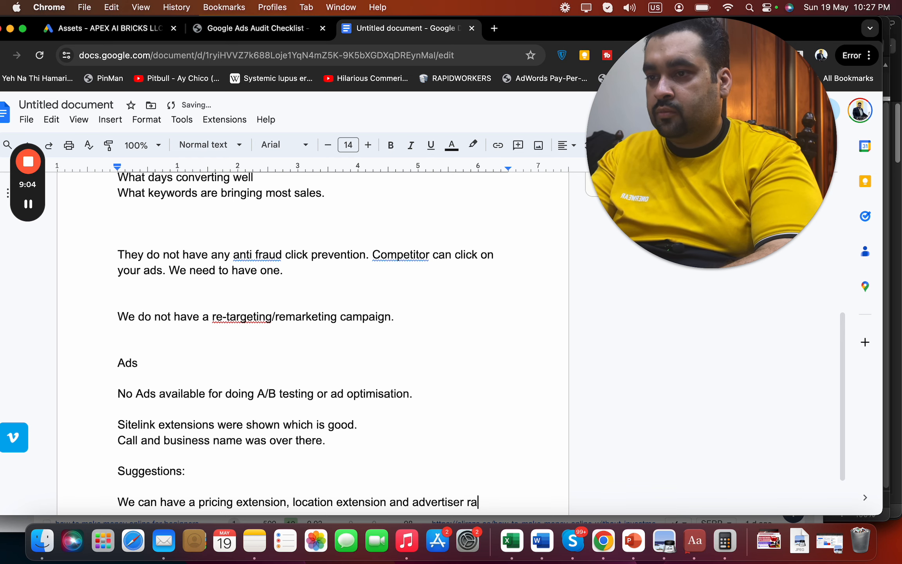
# Open the Karooya ad preview tool in a new browser tab
pyautogui.click(496, 28)
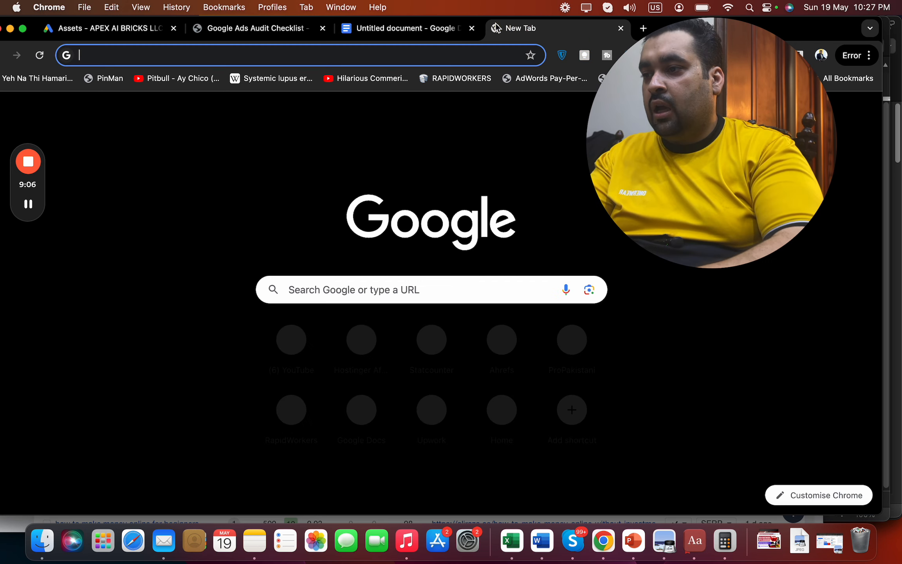
pyautogui.write('ka')
pyautogui.press('Return')
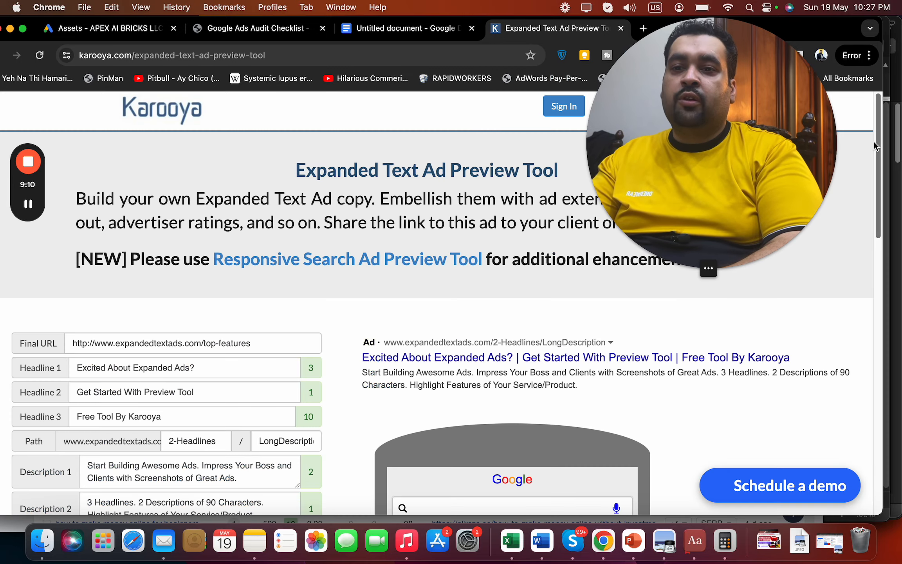
pyautogui.moveTo(874, 142); pyautogui.dragTo(867, 221)
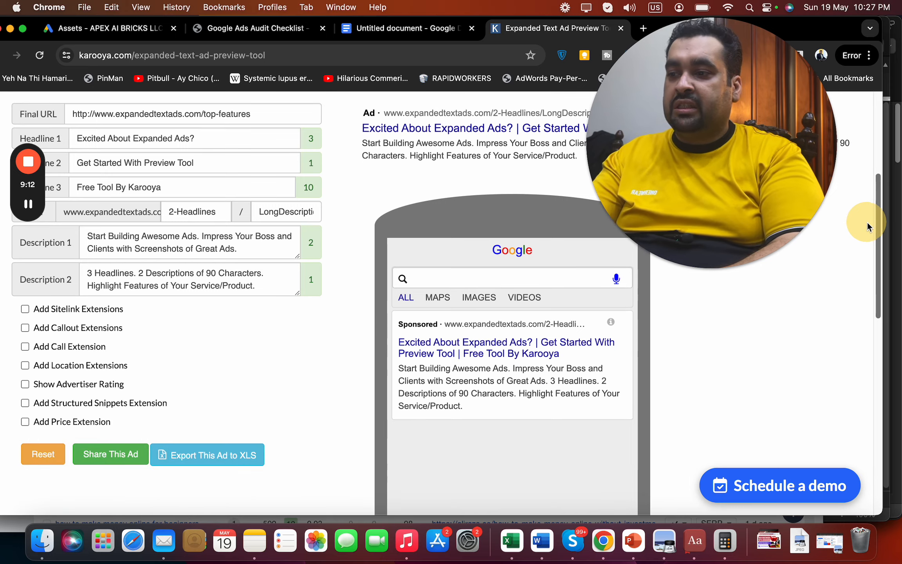
# Toggle sitelink extensions on and off in the preview, comparing with the account's assets
pyautogui.click(66, 312)
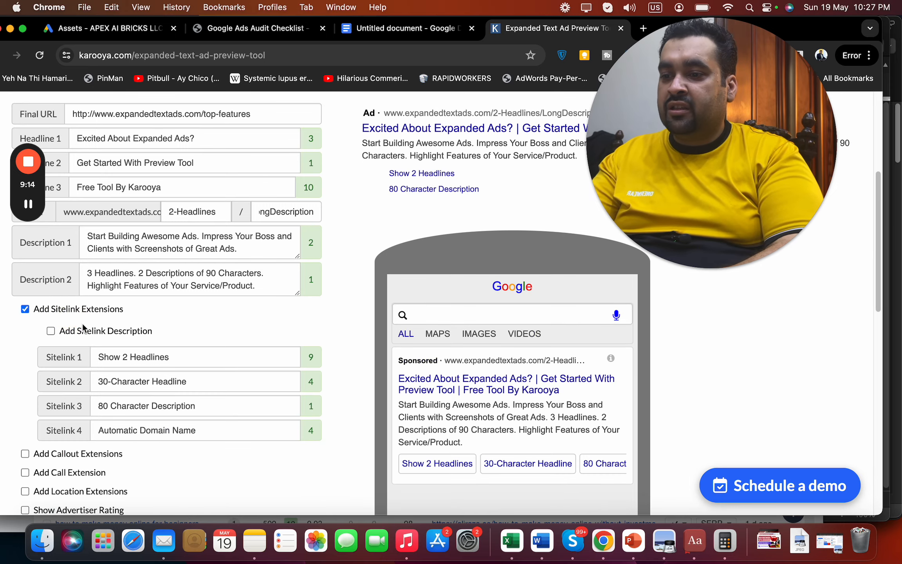
pyautogui.click(127, 32)
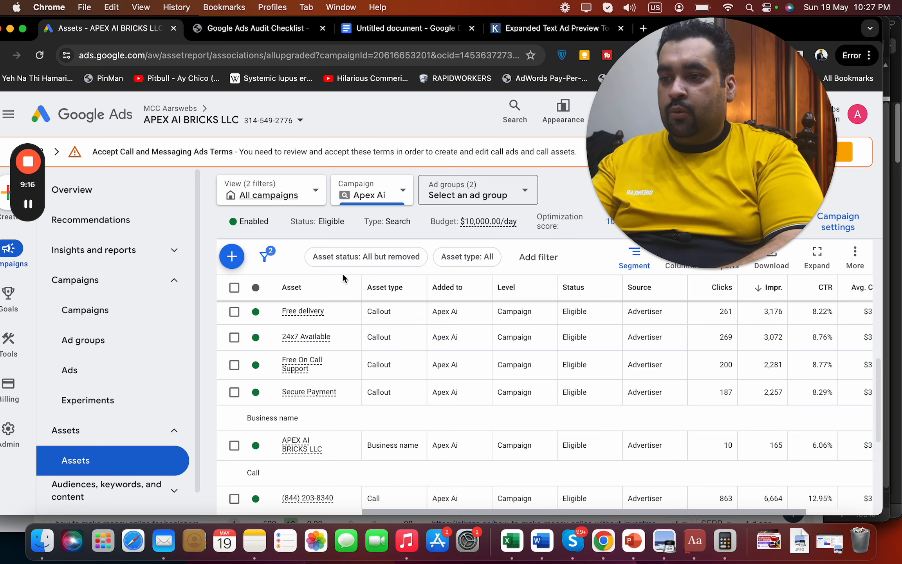
pyautogui.click(506, 35)
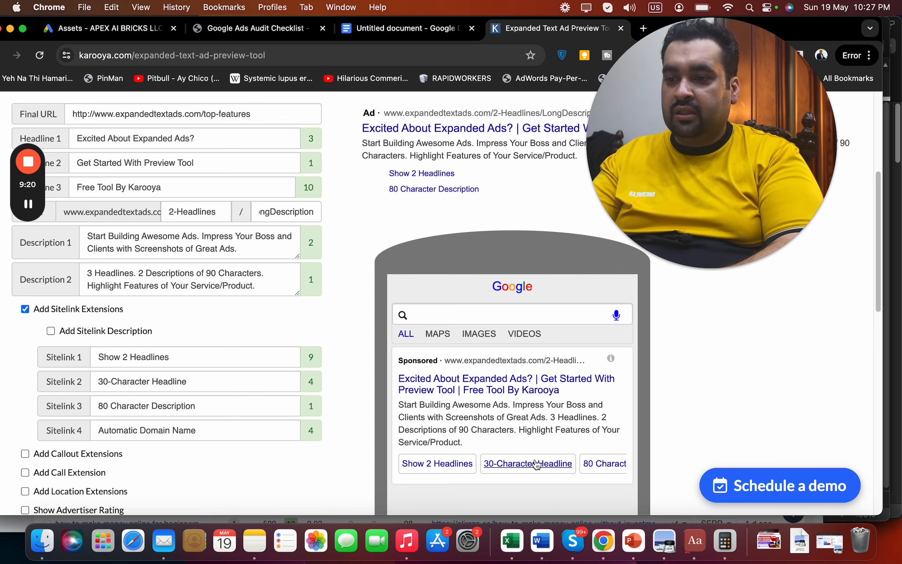
pyautogui.click(96, 313)
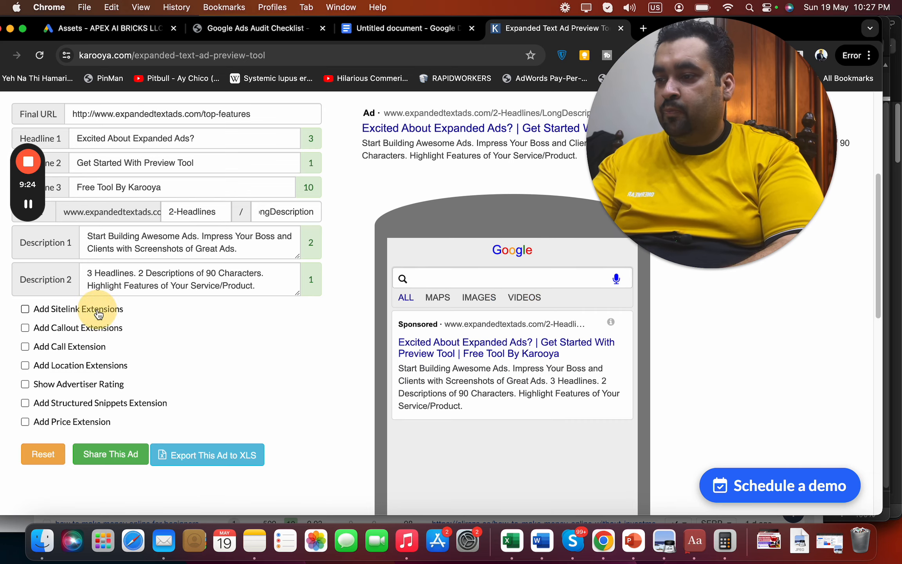
# Add advertiser ratings and a price extension to the preview ad
pyautogui.click(92, 385)
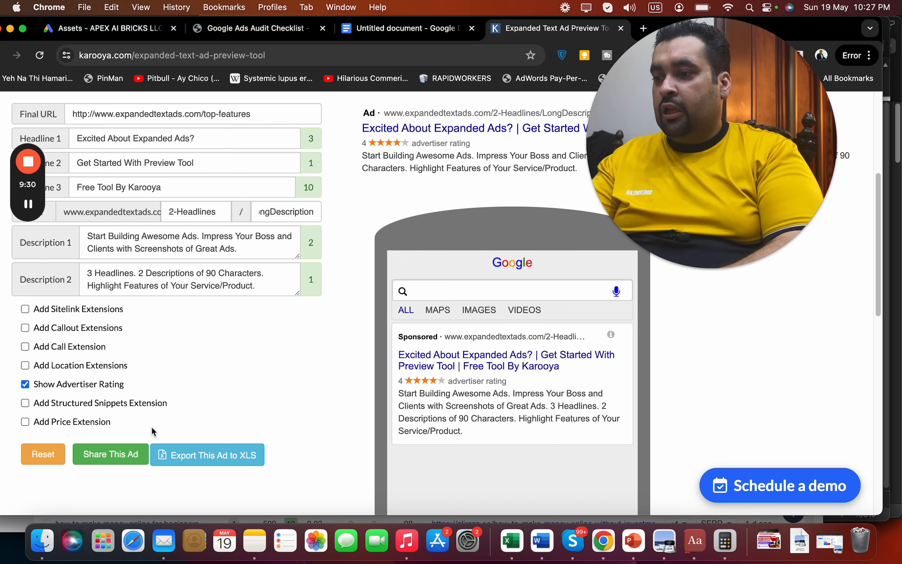
pyautogui.click(100, 425)
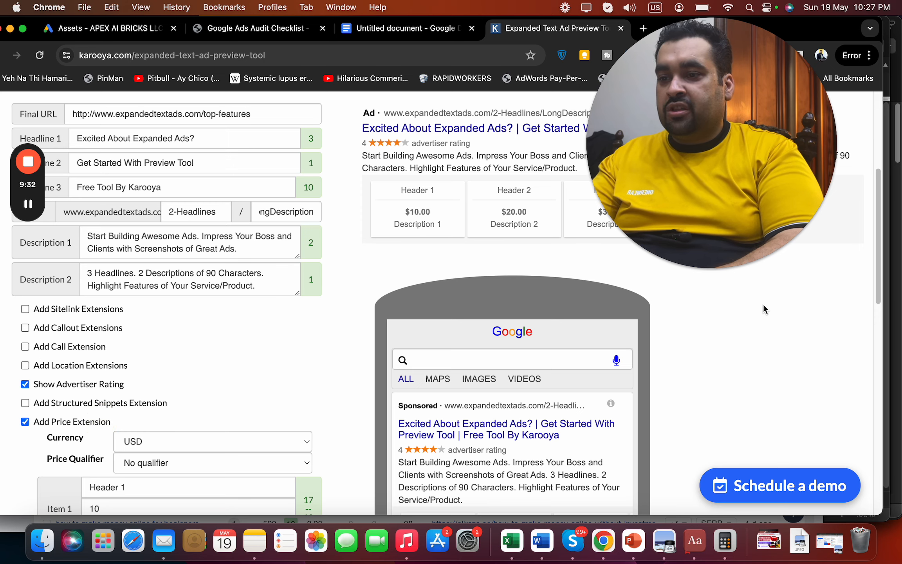
pyautogui.moveTo(878, 281); pyautogui.dragTo(877, 327)
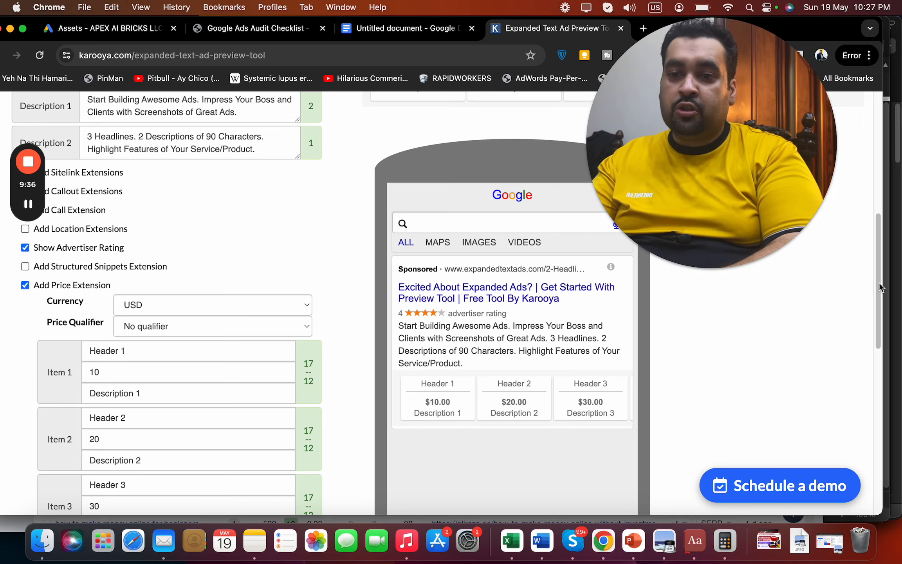
pyautogui.moveTo(880, 288)
pyautogui.mouseDown()
pyautogui.moveTo(880, 372)
pyautogui.moveTo(882, 164)
pyautogui.moveTo(897, 223)
pyautogui.moveTo(896, 281)
pyautogui.mouseUp()
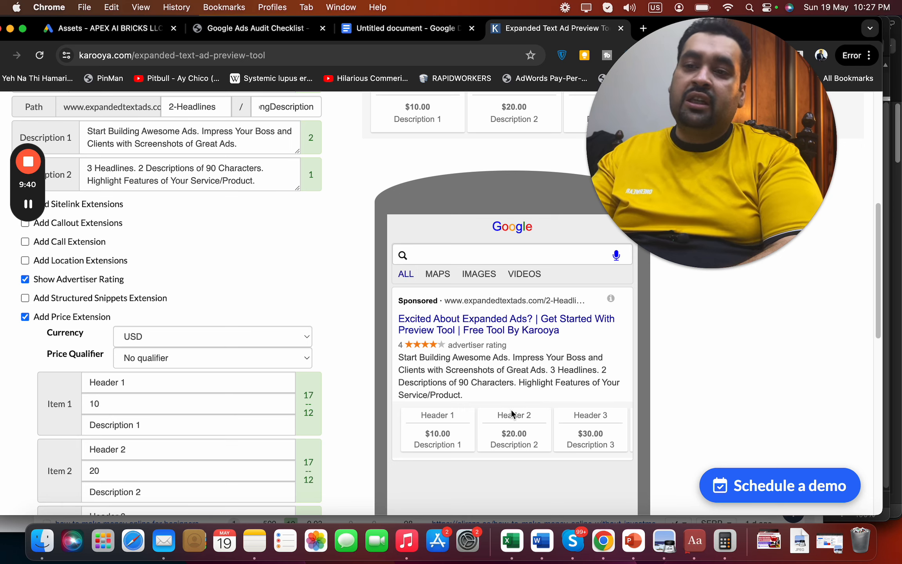
pyautogui.click(369, 28)
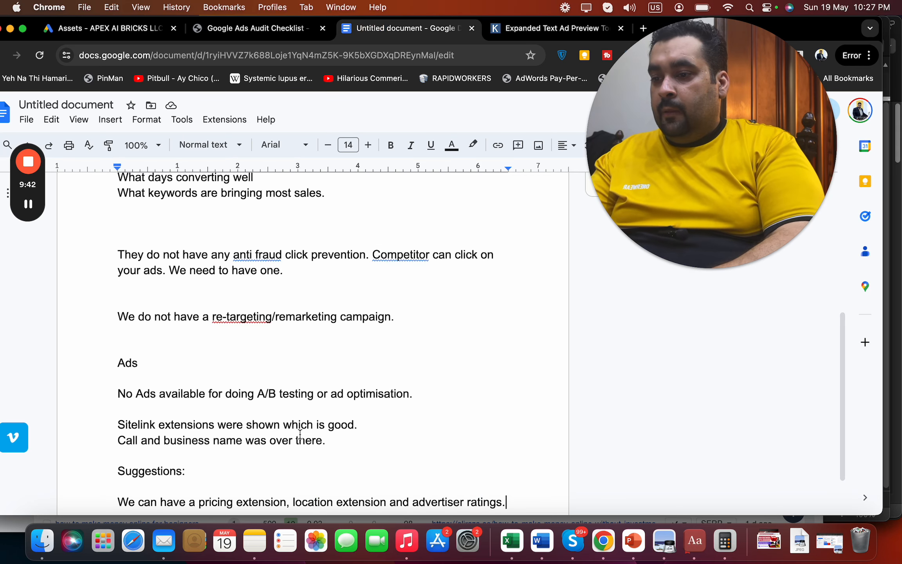
# Change 'pricing' to 'promo' in the suggestions line and start a new line
pyautogui.moveTo(233, 501); pyautogui.dragTo(202, 501)
pyautogui.write('romo')
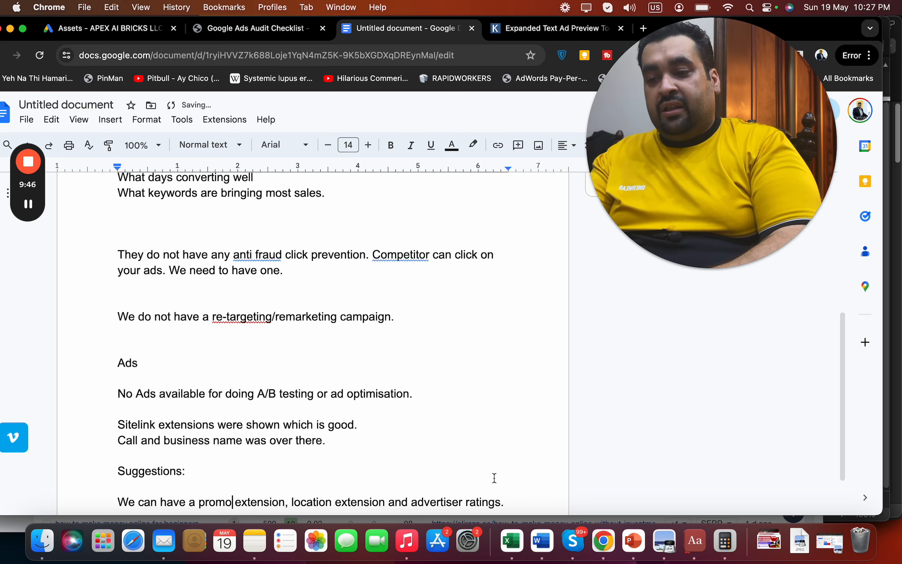
pyautogui.click(507, 501)
pyautogui.press('Return')
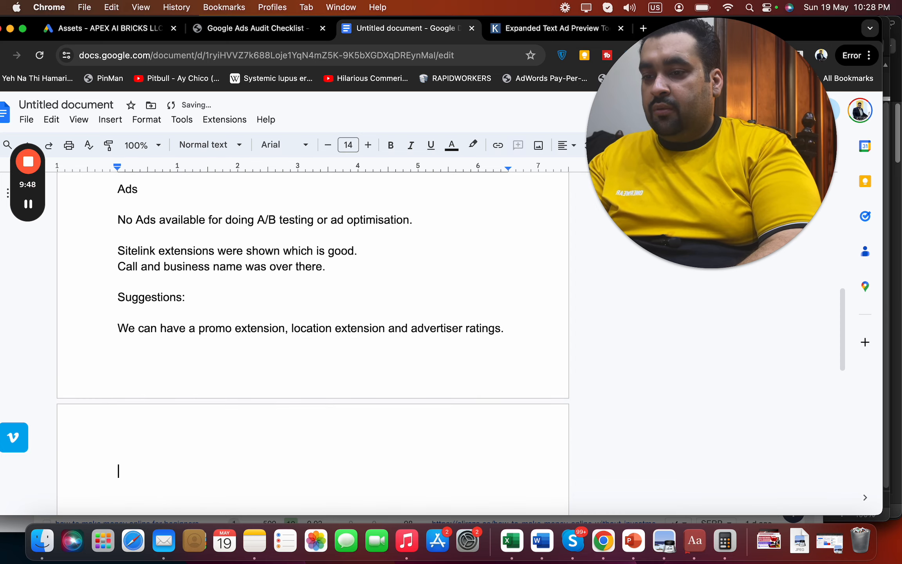
# Open the Apex Ai campaign's settings in Google Ads
pyautogui.click(144, 36)
pyautogui.scroll(-1, 879, 388)
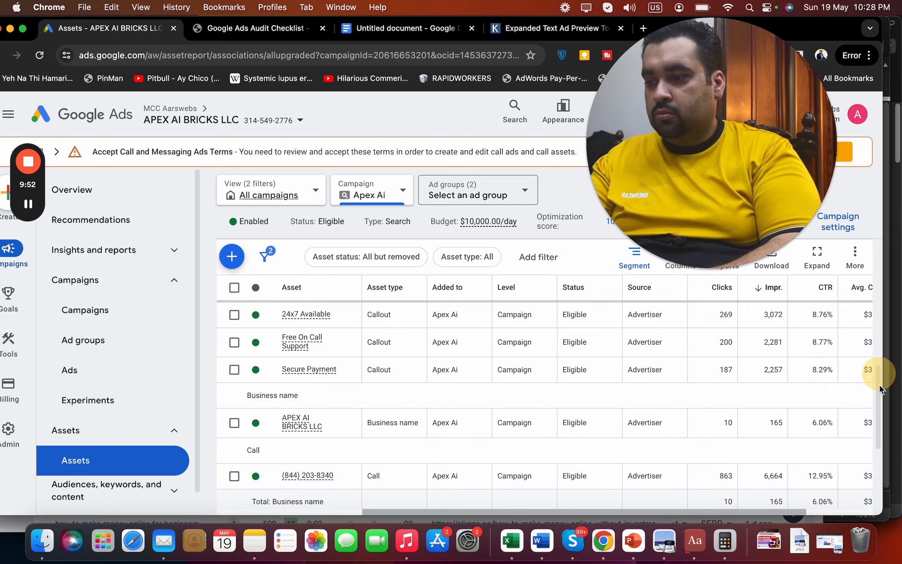
pyautogui.scroll(-3, 879, 389)
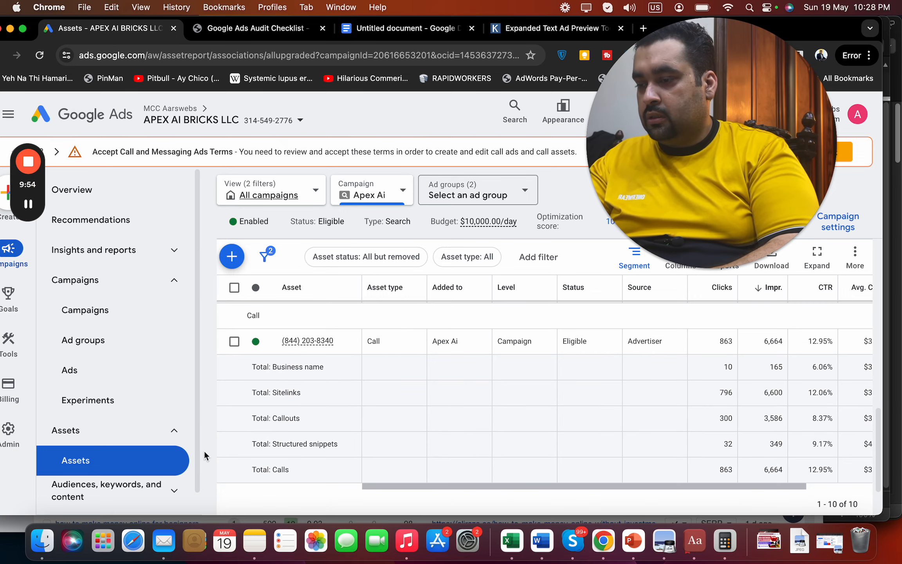
pyautogui.click(104, 308)
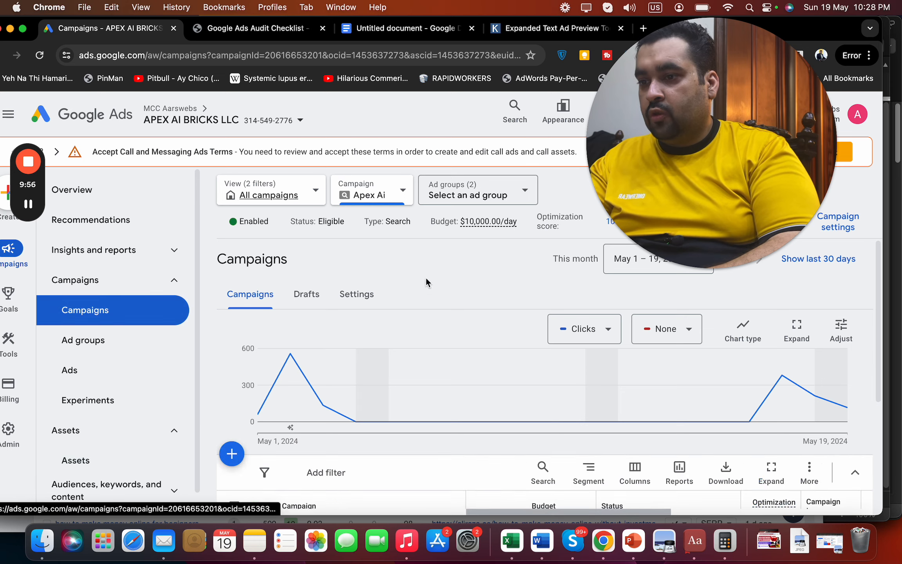
pyautogui.click(354, 294)
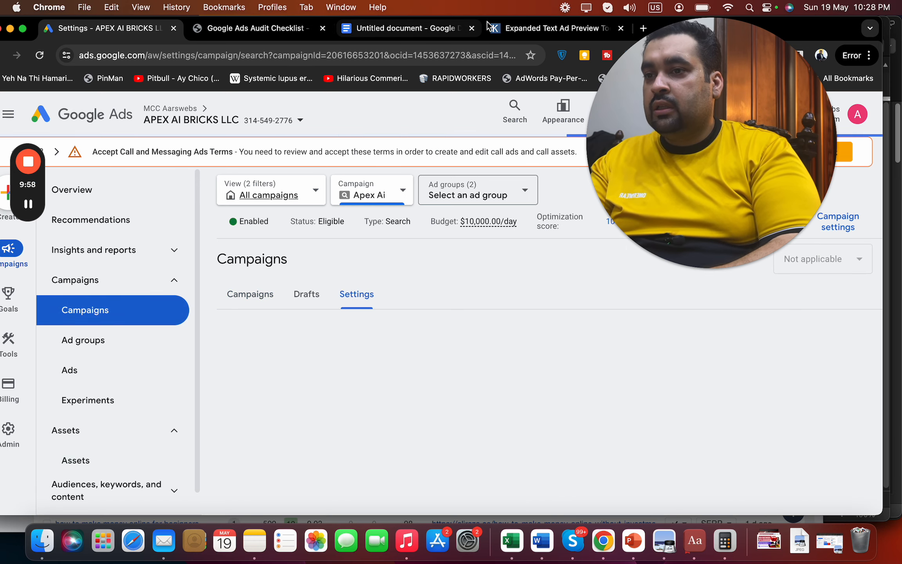
pyautogui.click(516, 29)
# Type the 'Campaign settings :' heading in the audit notes
pyautogui.click(376, 29)
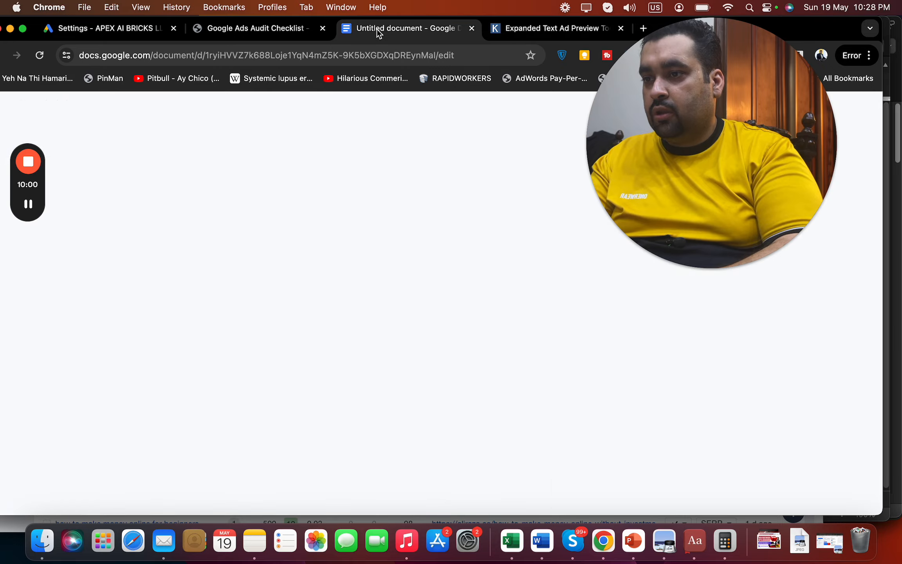
pyautogui.write('Campaign settings')
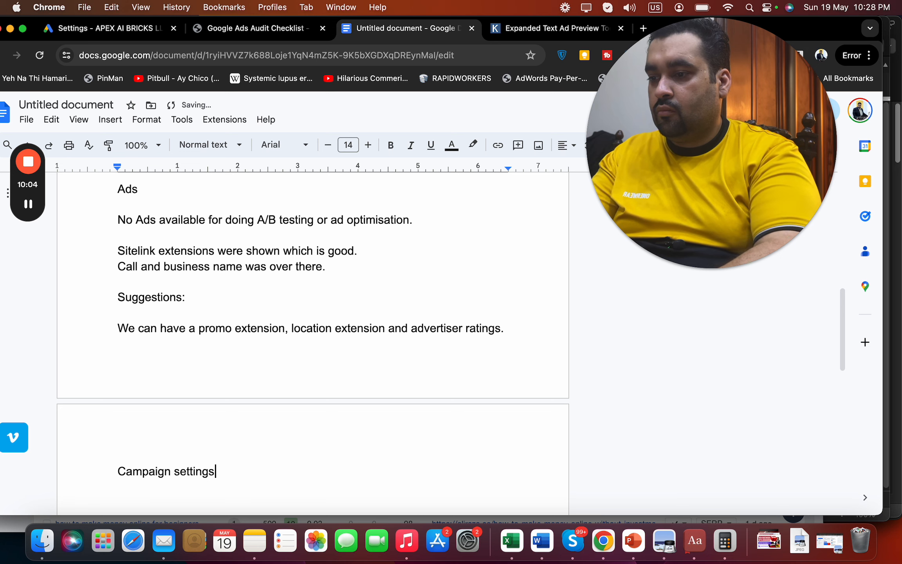
pyautogui.write(' :')
pyautogui.press('Return')
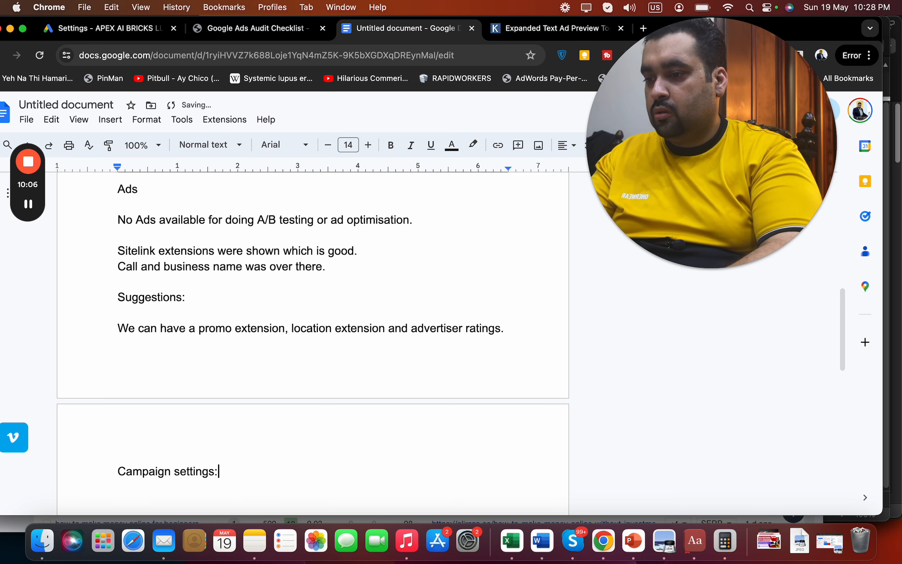
# Expand Apex Ai's Networks setting: Google search partners included, Display Network not included
pyautogui.click(150, 30)
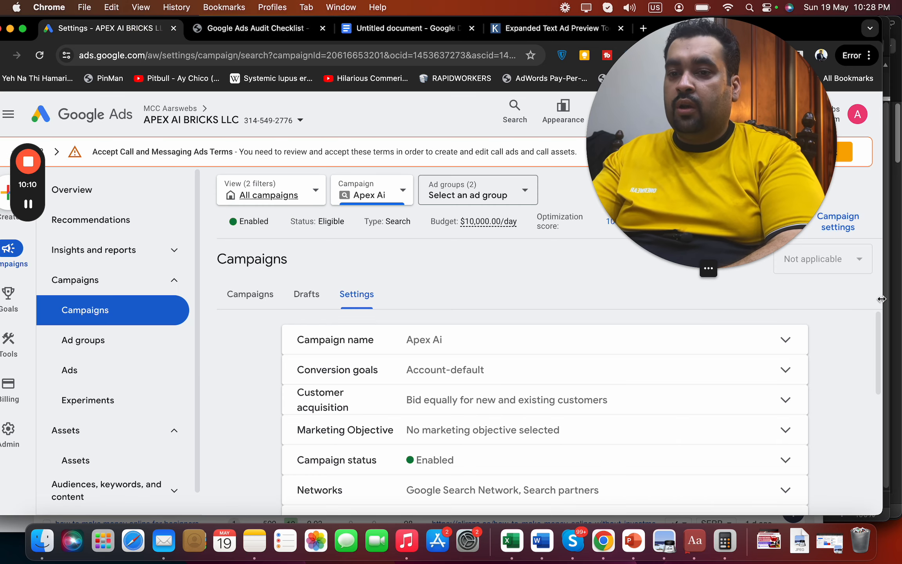
pyautogui.moveTo(876, 320); pyautogui.dragTo(880, 358)
pyautogui.click(737, 429)
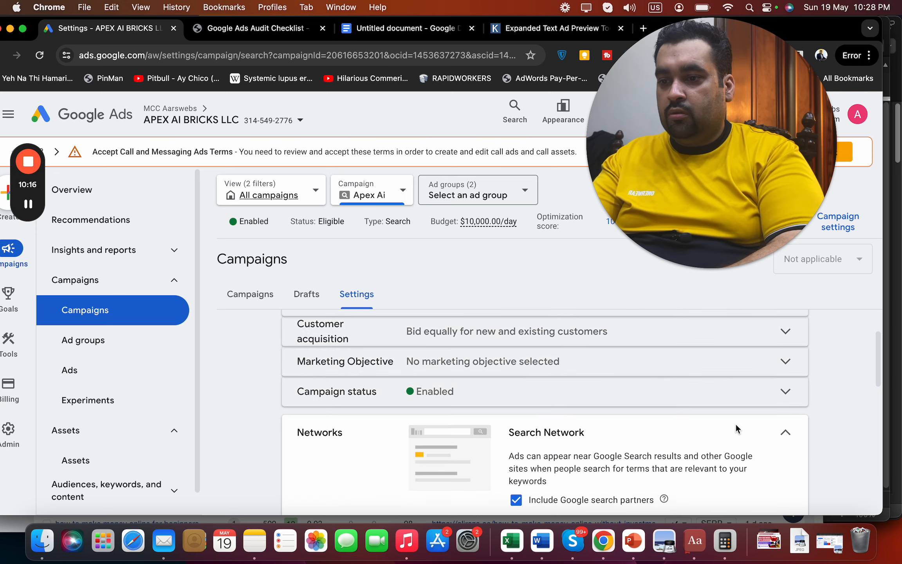
pyautogui.moveTo(879, 375); pyautogui.dragTo(880, 392)
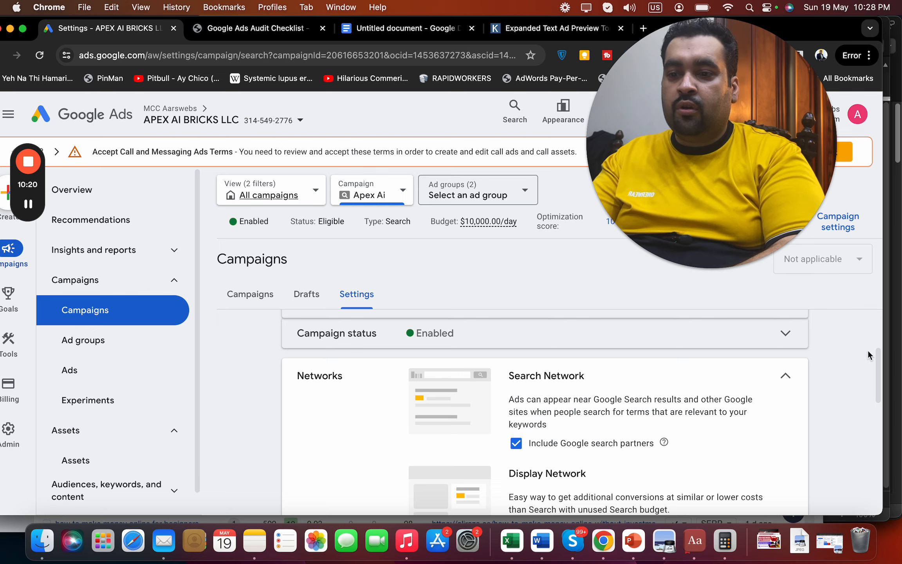
pyautogui.moveTo(878, 391); pyautogui.dragTo(880, 403)
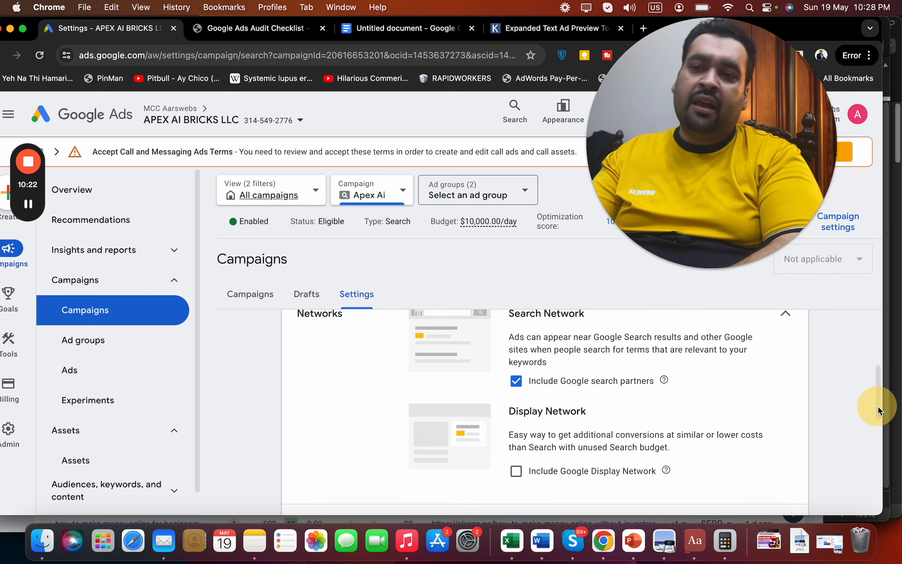
# Add the note 'Remove search partners.' under Campaign settings in the audit document
pyautogui.click(362, 30)
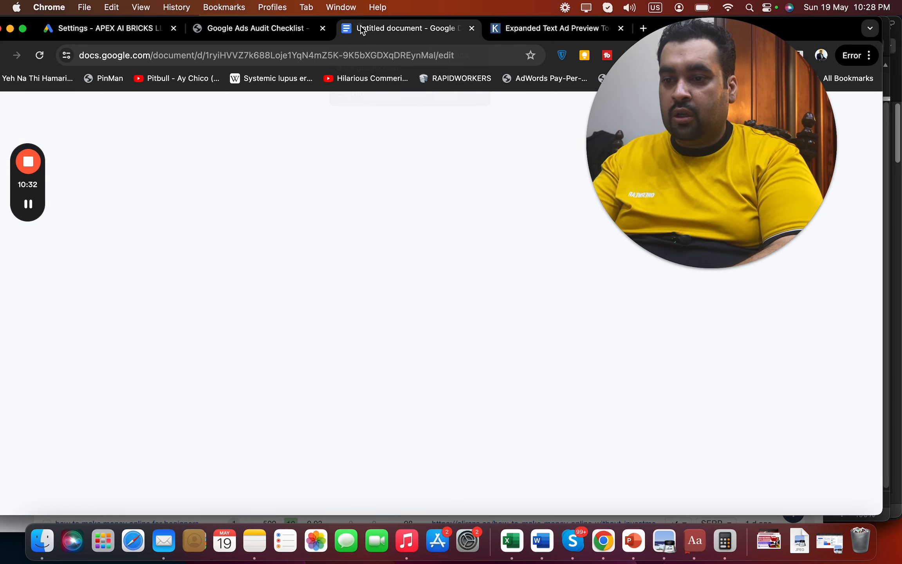
pyautogui.write('Remove search pa')
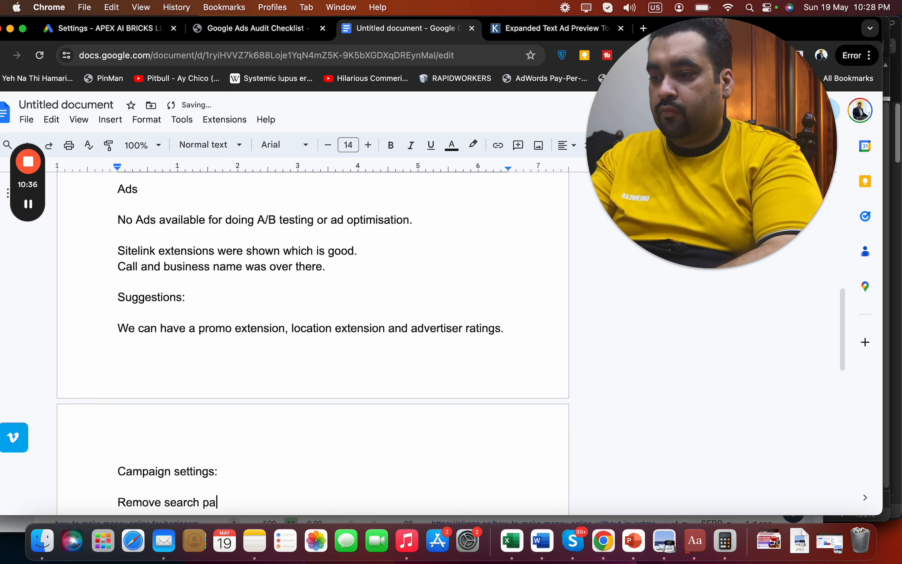
pyautogui.write('rtners.')
pyautogui.press('Return')
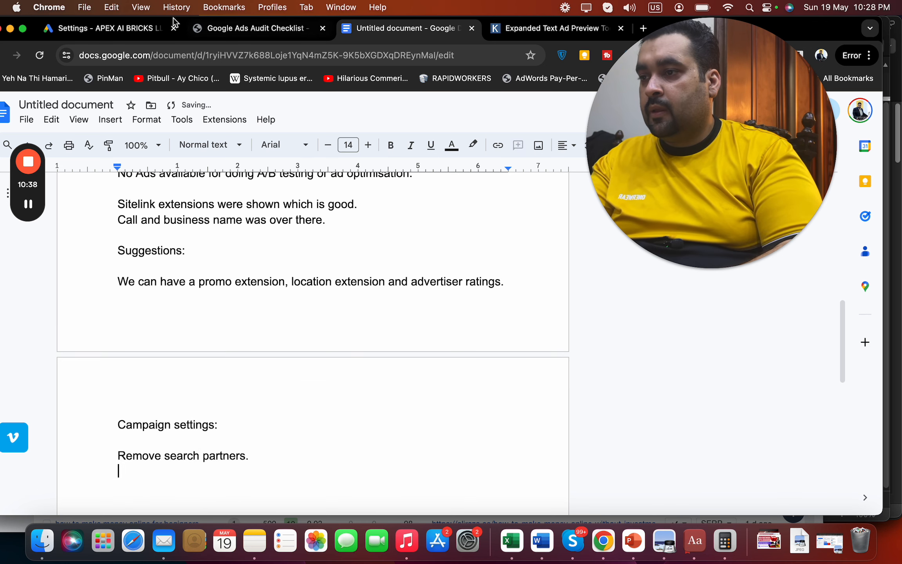
# In Google Ads, cancel the Networks edit and expand Locations showing United States and Canada
pyautogui.click(98, 29)
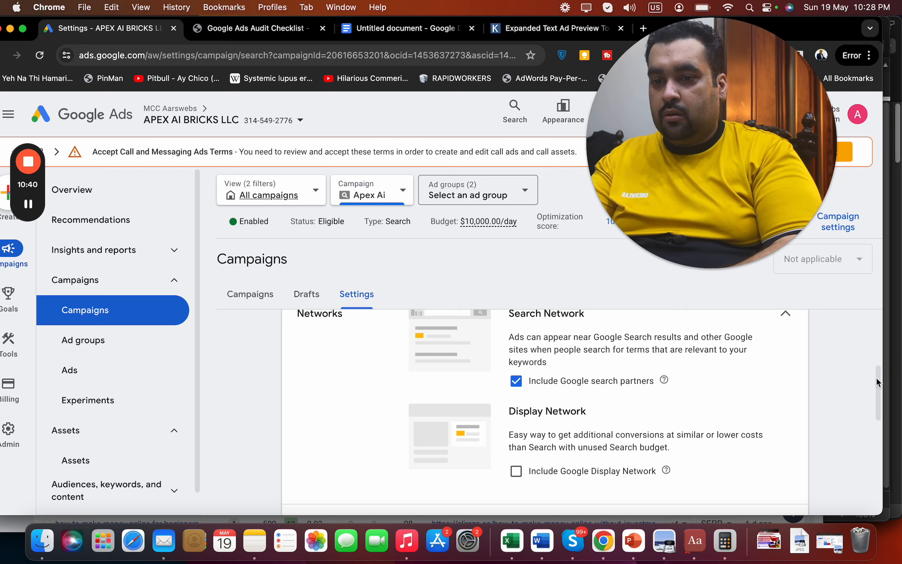
pyautogui.moveTo(877, 379); pyautogui.dragTo(876, 420)
pyautogui.click(742, 378)
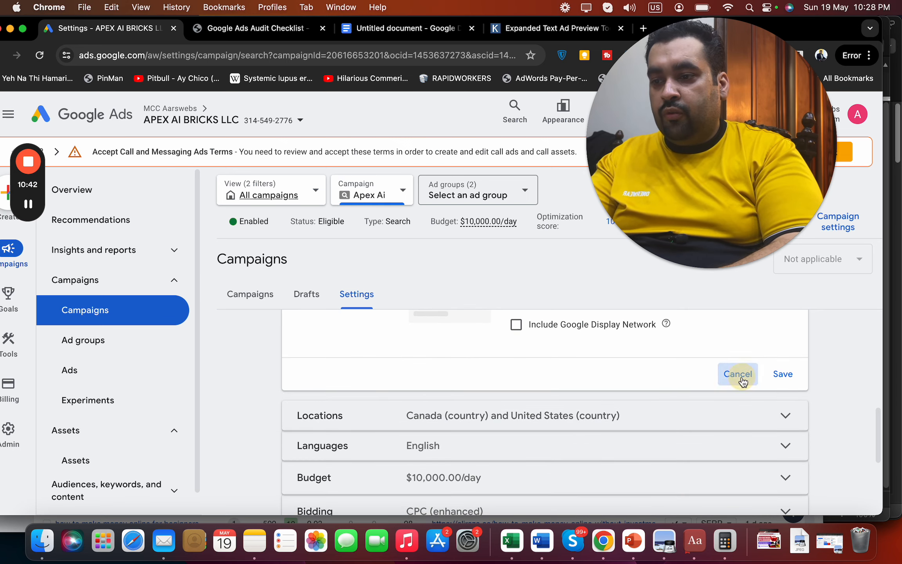
pyautogui.click(787, 432)
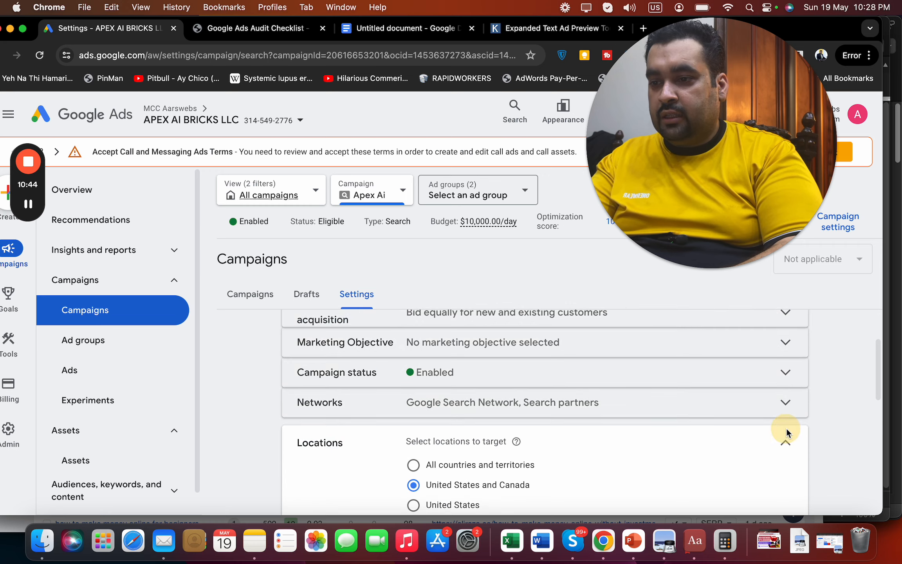
pyautogui.moveTo(879, 386); pyautogui.dragTo(878, 413)
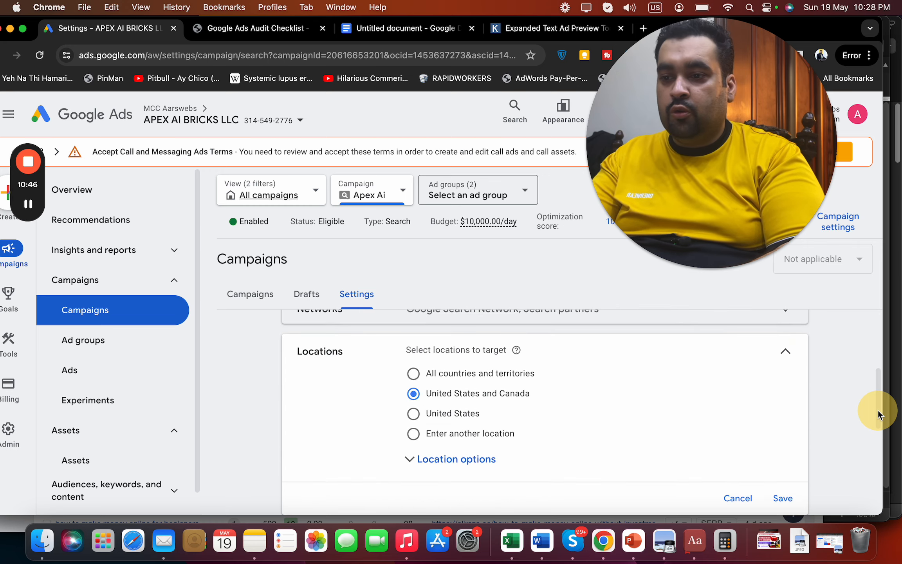
# Complete the note recommending separate per-state US and Canada campaigns for more pin point data
pyautogui.click(422, 32)
pyautogui.write('I')
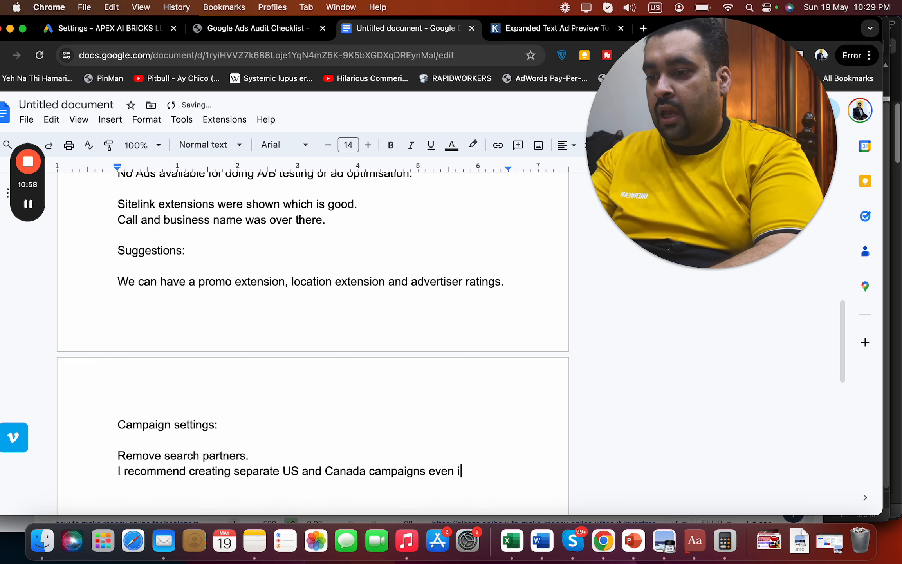
pyautogui.write('commend different campaigns for each state in above mentioned')
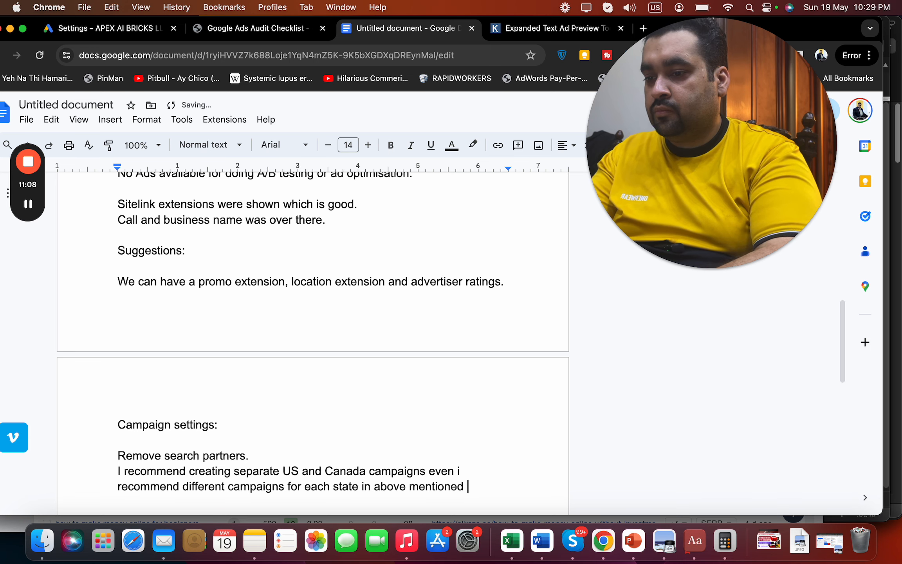
pyautogui.write('tries to get more pin point data.')
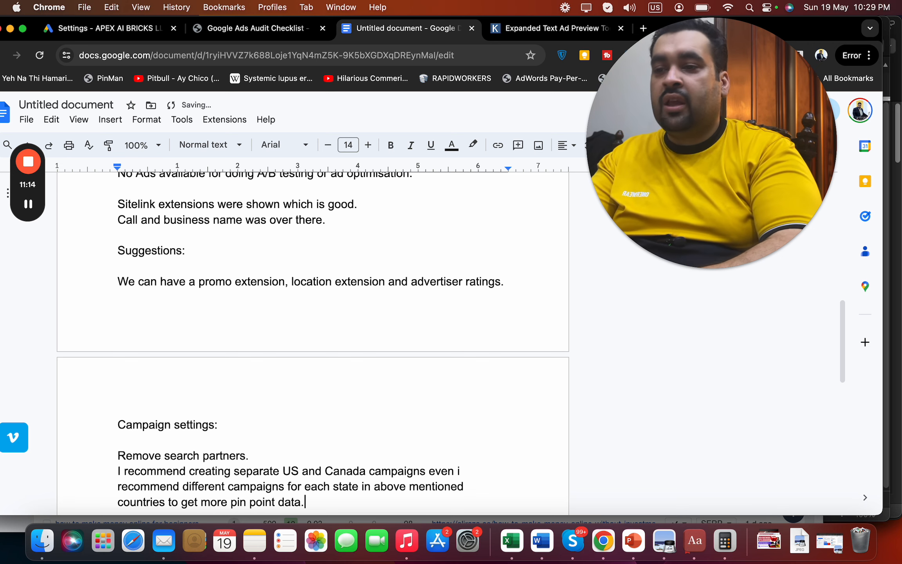
pyautogui.press('Return')
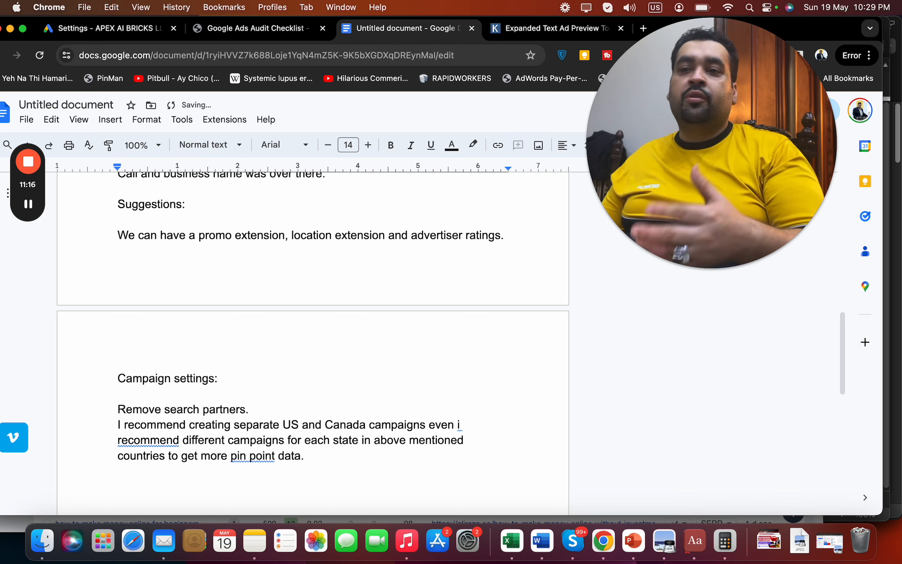
# Expand the Apex Ai location options to reveal Target set to Presence or interest
pyautogui.click(132, 36)
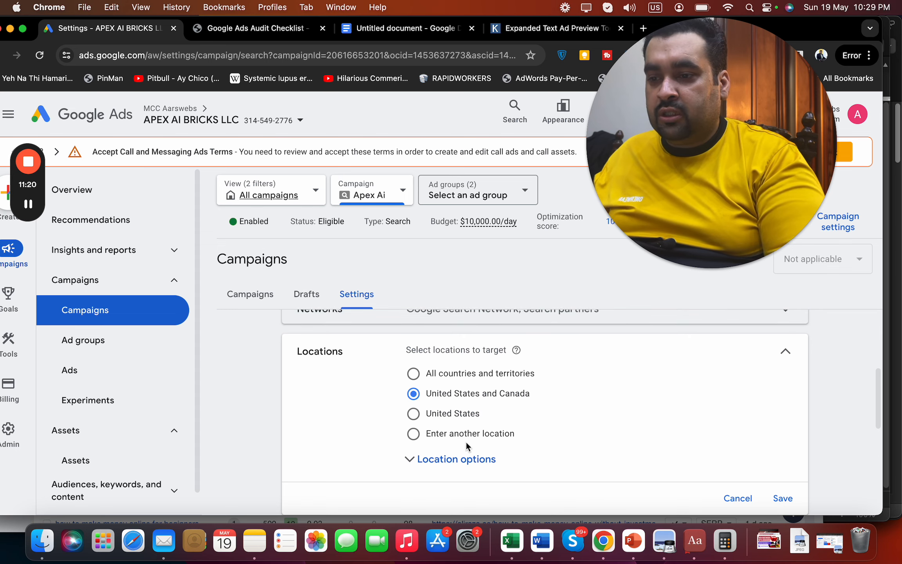
pyautogui.click(468, 461)
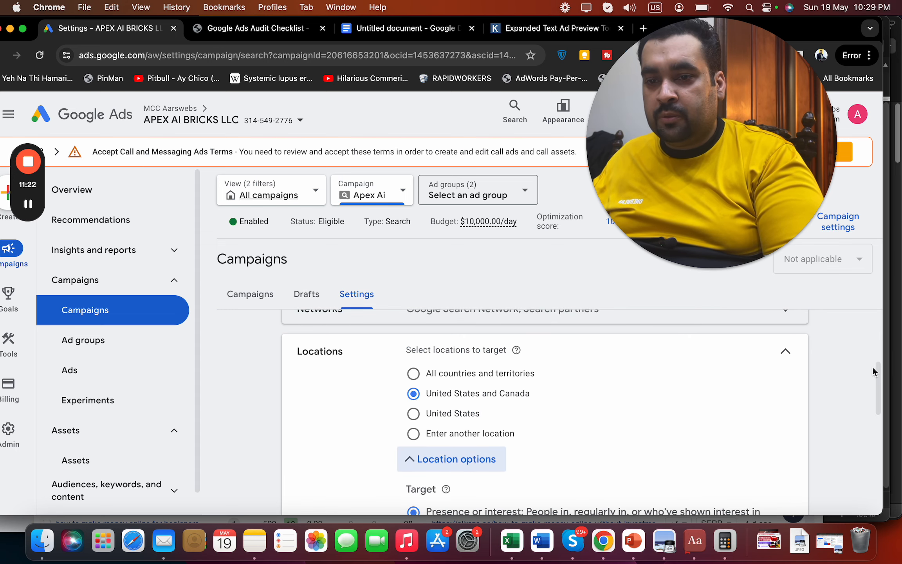
pyautogui.moveTo(873, 371); pyautogui.dragTo(880, 403)
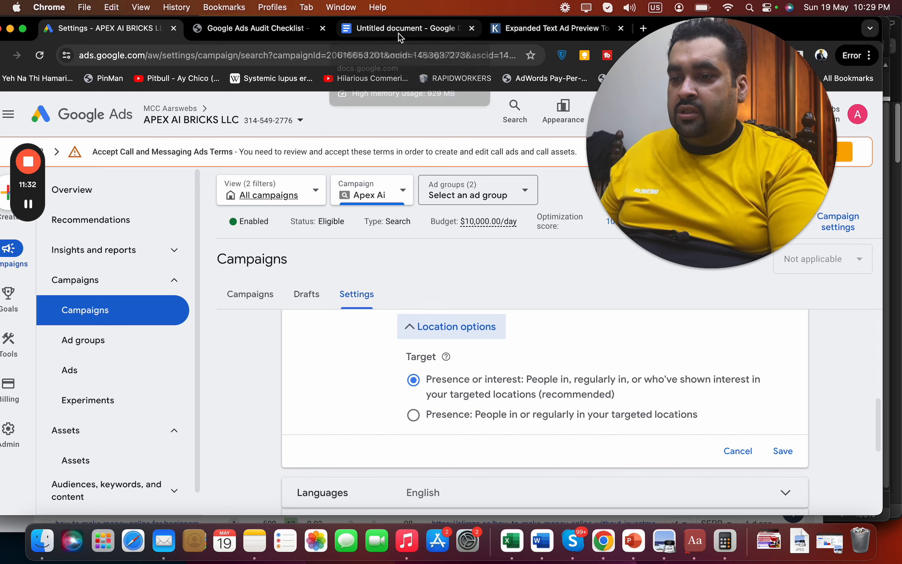
# Add the note 'Target setting needs to be changed to Present Only.' on a new line
pyautogui.click(444, 35)
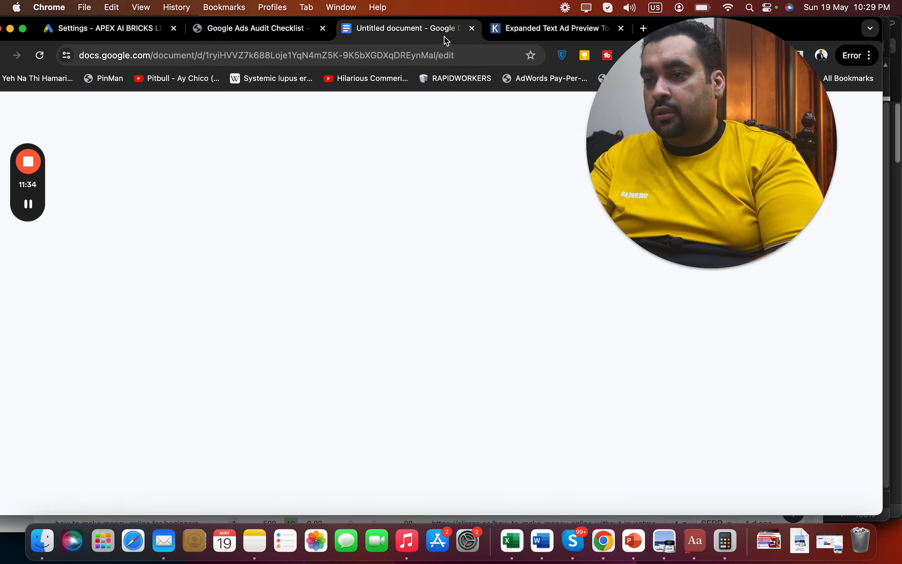
pyautogui.press('Return')
pyautogui.press('Return')
pyautogui.write('Target setting n')
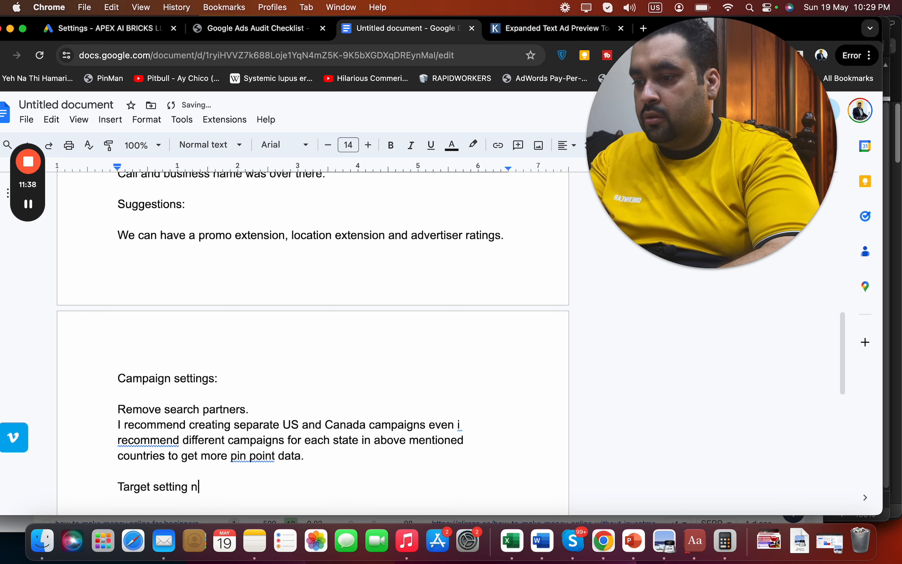
pyautogui.write('eeds to be change')
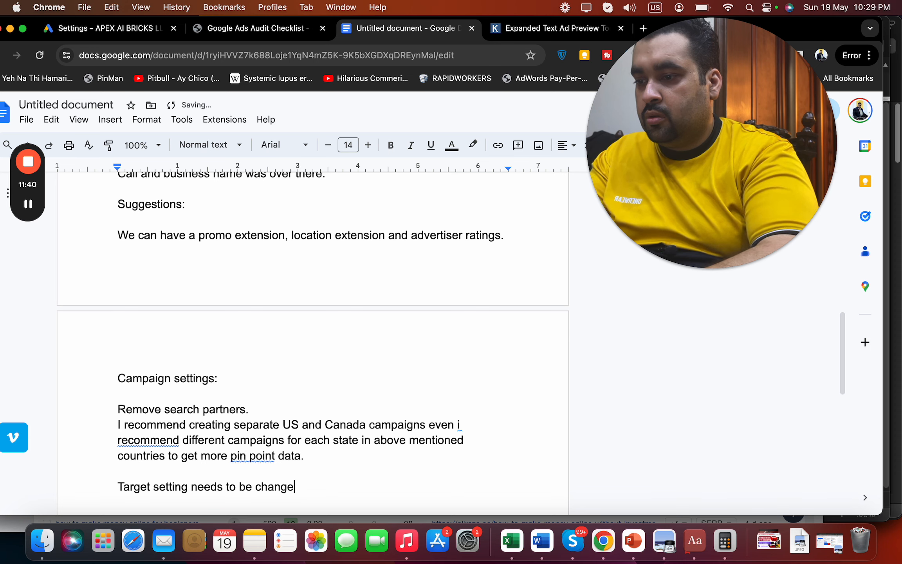
pyautogui.write('d to p')
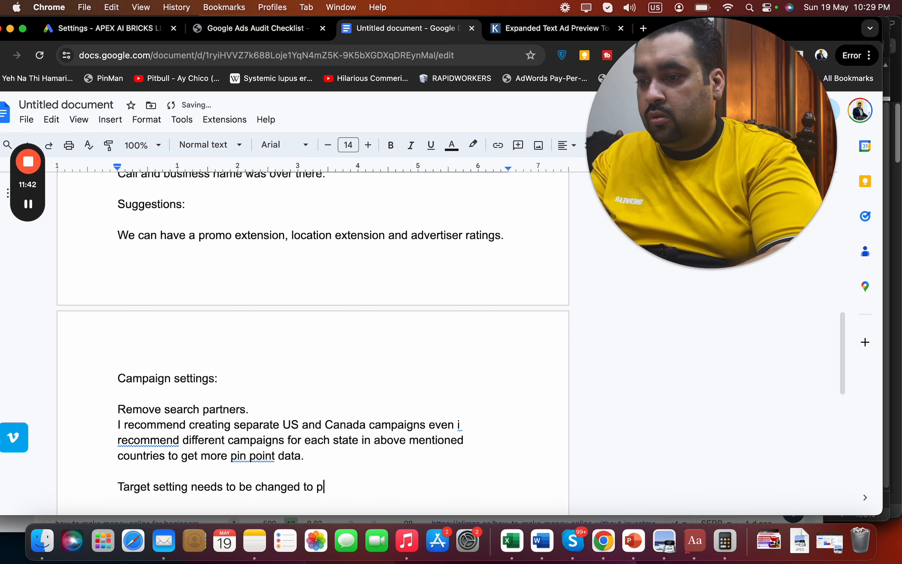
pyautogui.write('resent Only.')
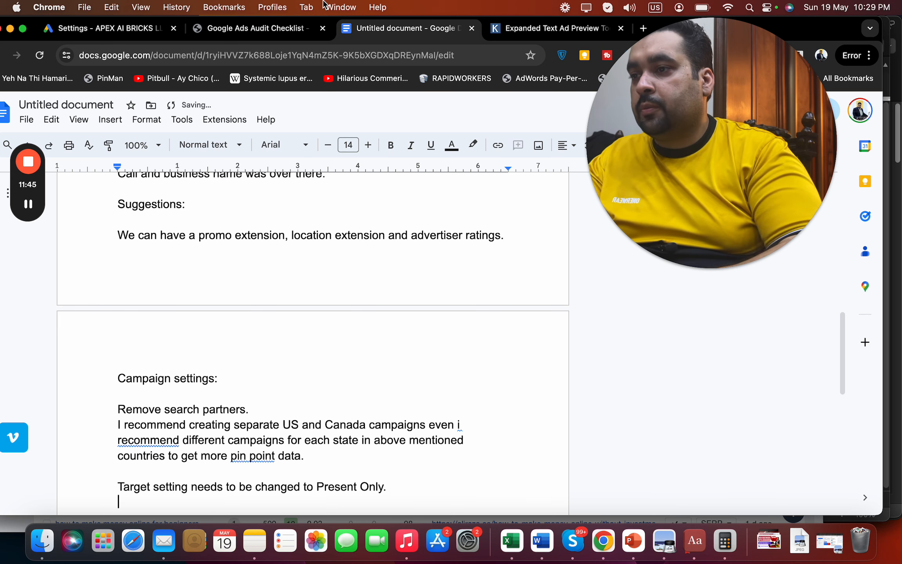
pyautogui.click(122, 31)
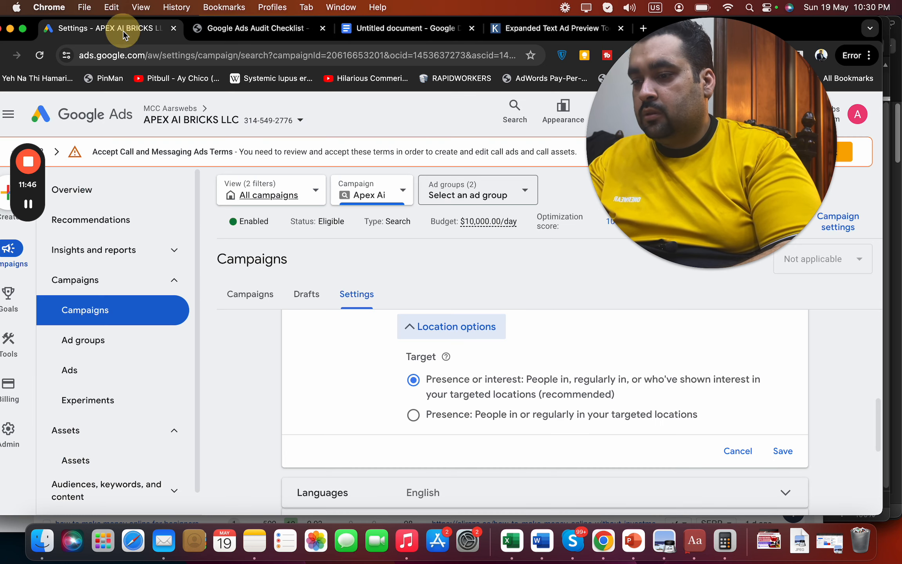
# Close Location options and review Languages: only English targeted, with French suggested
pyautogui.click(735, 451)
pyautogui.scroll(-2, 880, 415)
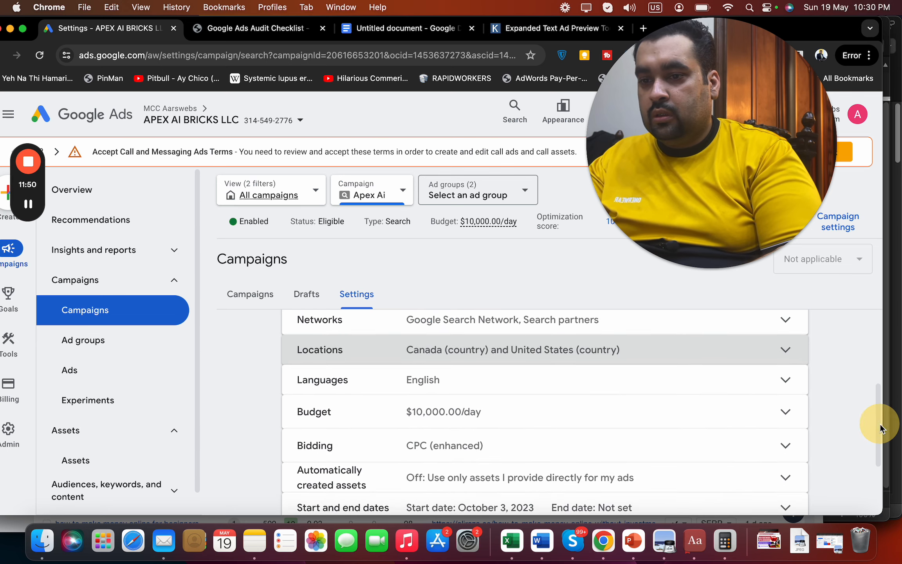
pyautogui.click(787, 378)
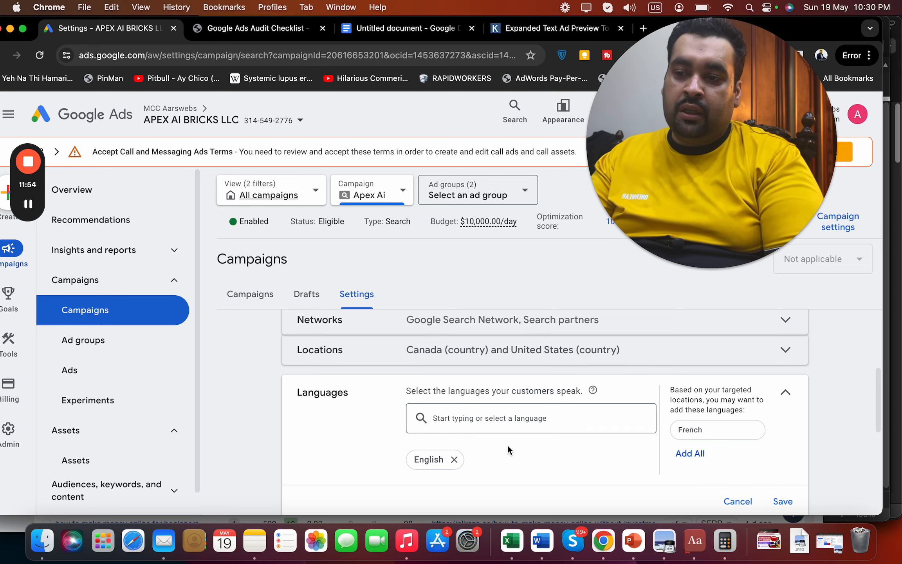
pyautogui.click(485, 361)
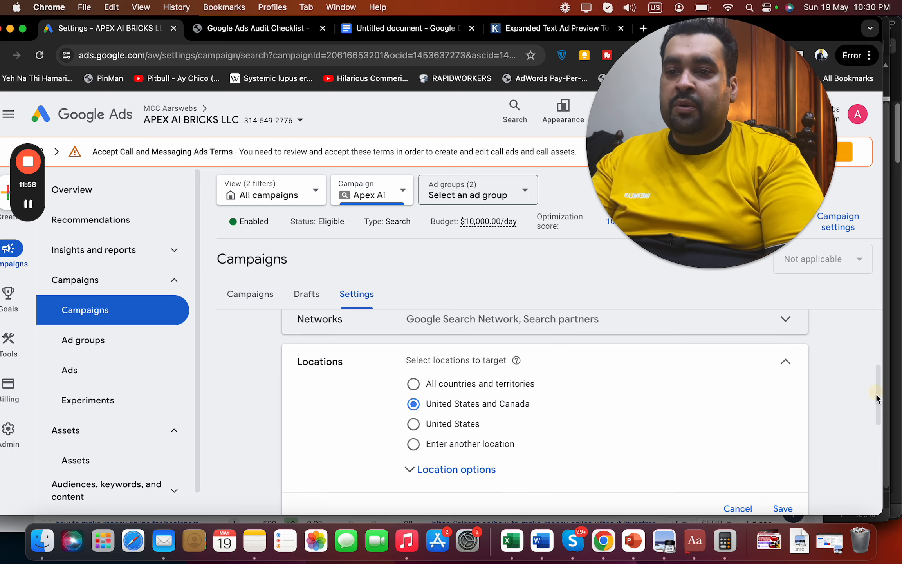
pyautogui.scroll(-3, 874, 396)
pyautogui.click(724, 433)
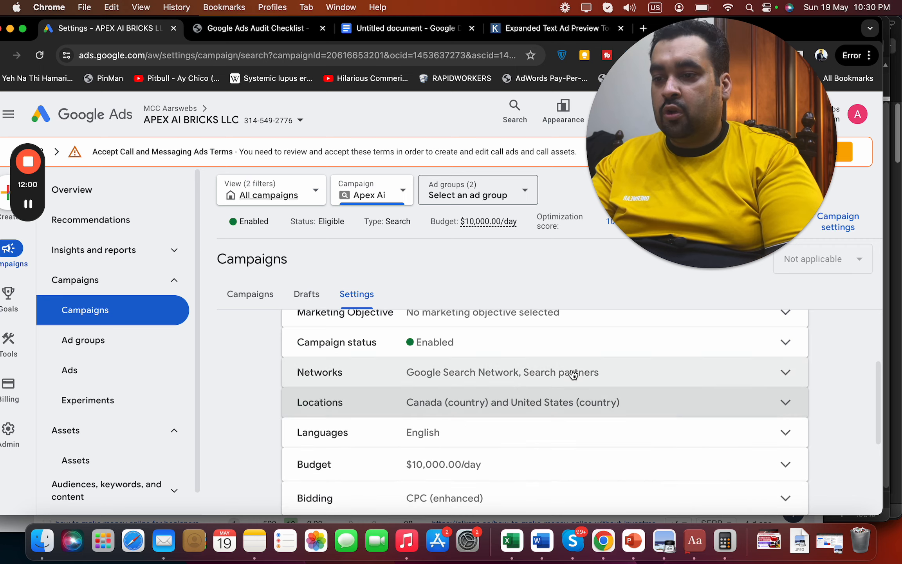
pyautogui.click(546, 430)
# Add the Language note: add French or try French via separate campaigns in Canada
pyautogui.click(393, 38)
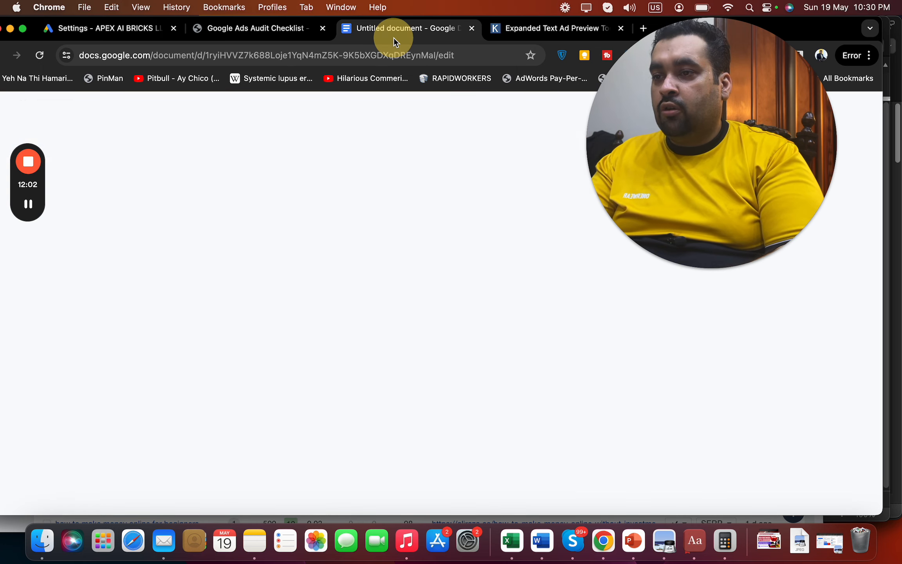
pyautogui.write('Language setting. Need to')
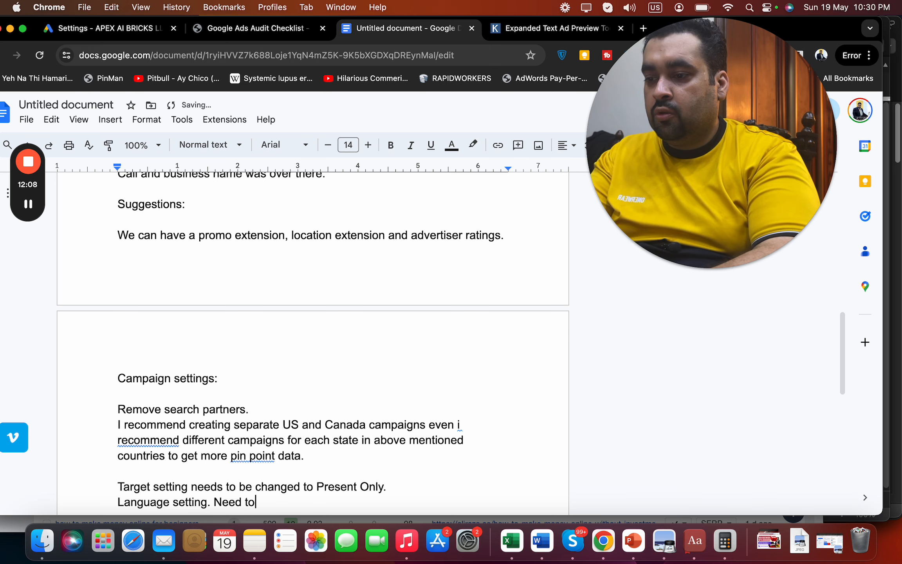
pyautogui.write('h ')
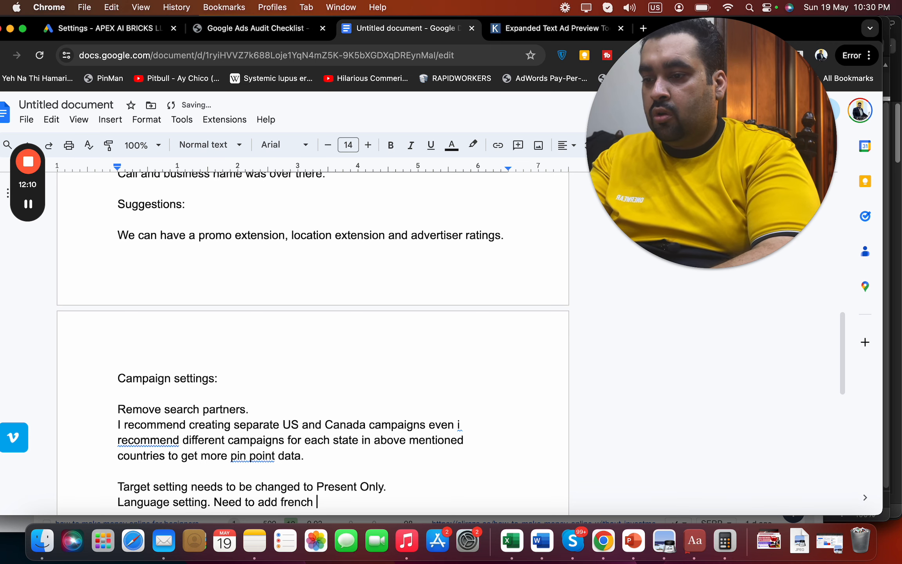
pyautogui.write('or try french audience as')
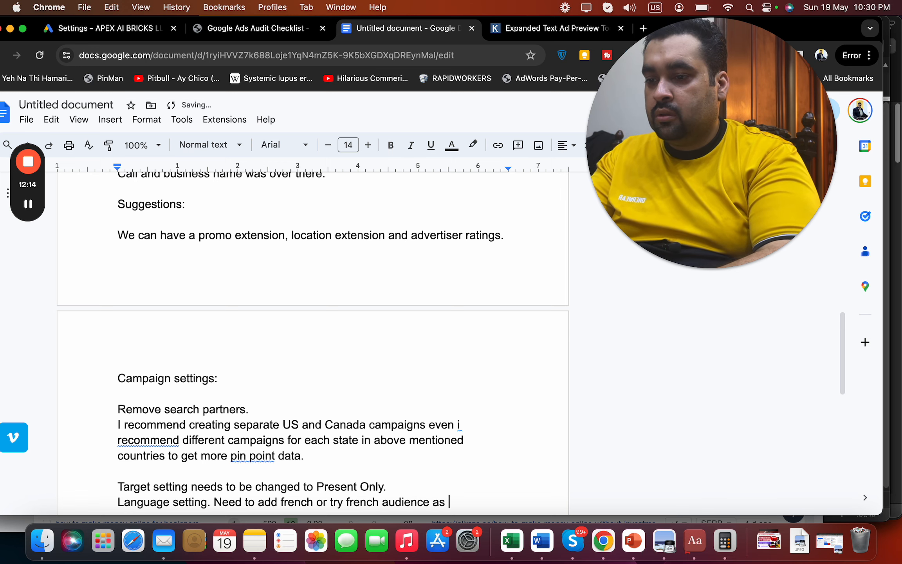
pyautogui.write('h s')
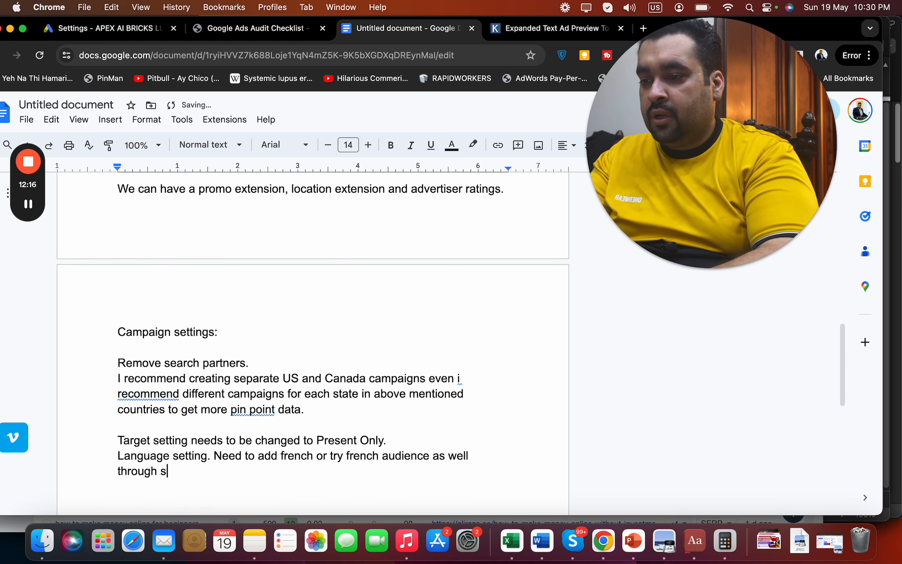
pyautogui.write('eperate campaigns')
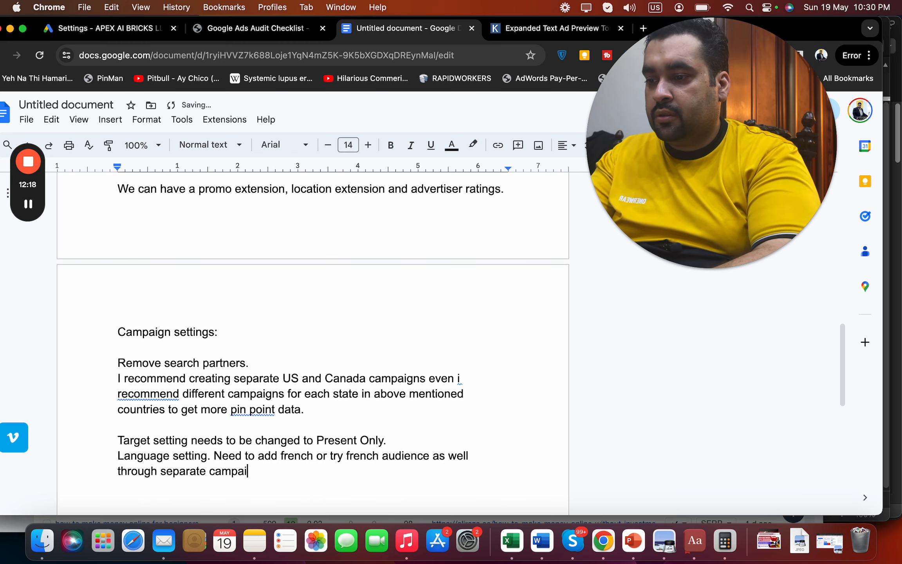
pyautogui.write(' in C')
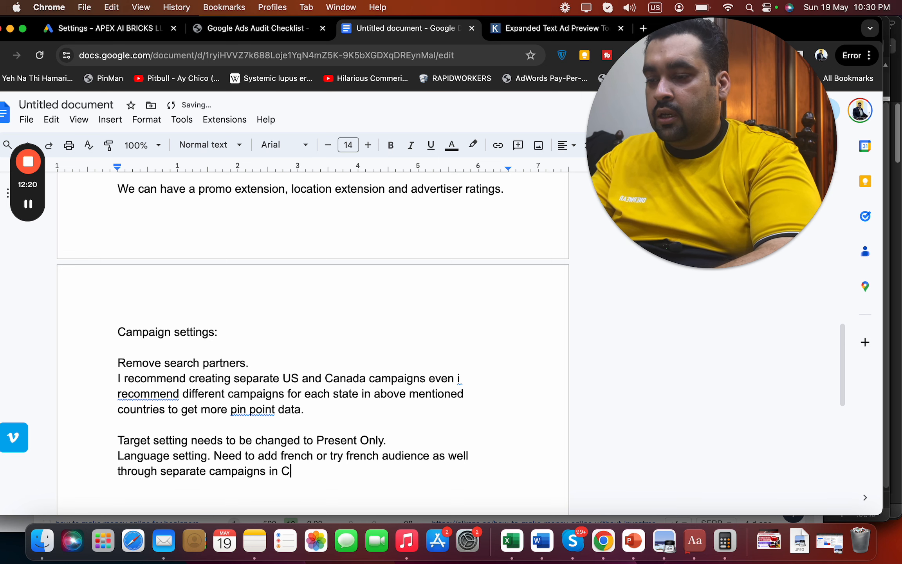
pyautogui.write('anada.')
pyautogui.press('Return')
pyautogui.press('Return')
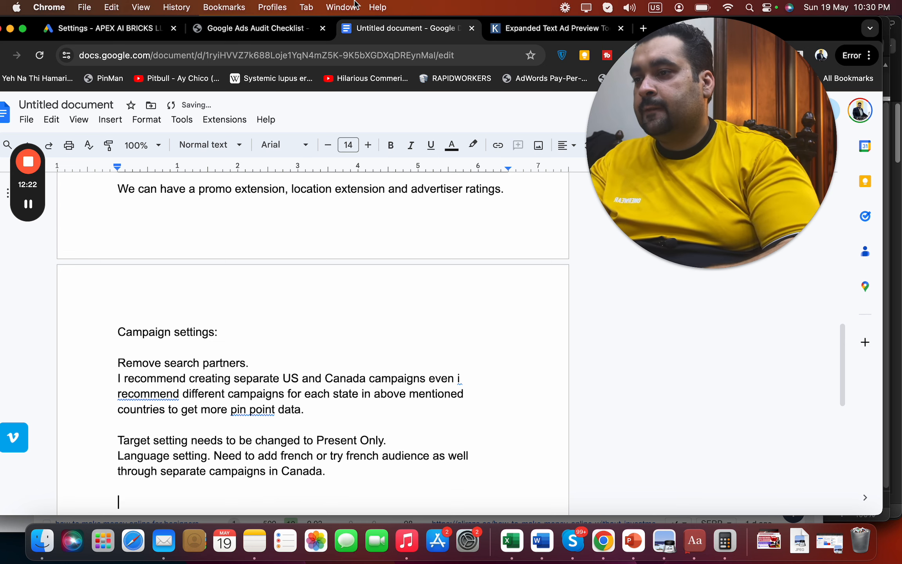
pyautogui.click(125, 28)
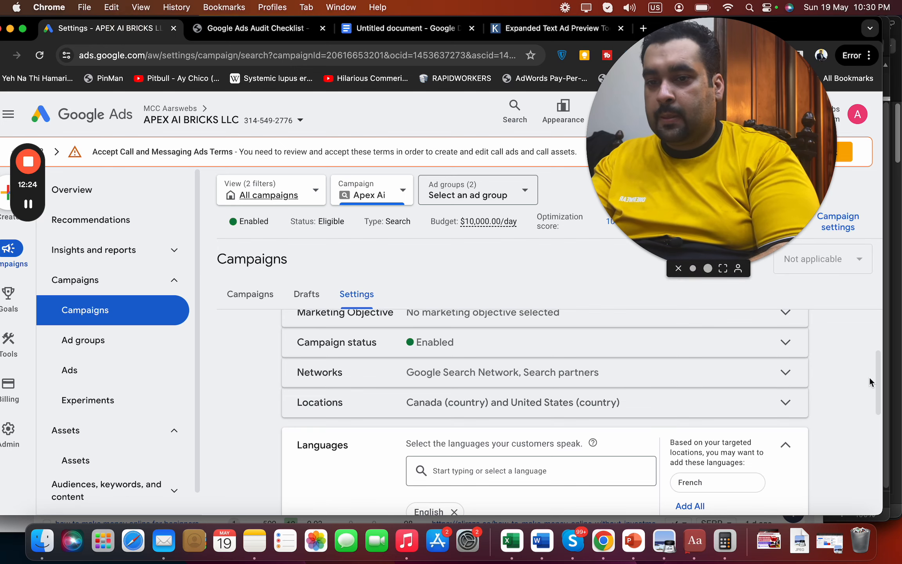
# Close the Languages editor and expand Budget to show the $10,000.00 average daily budget
pyautogui.moveTo(883, 384); pyautogui.dragTo(872, 448)
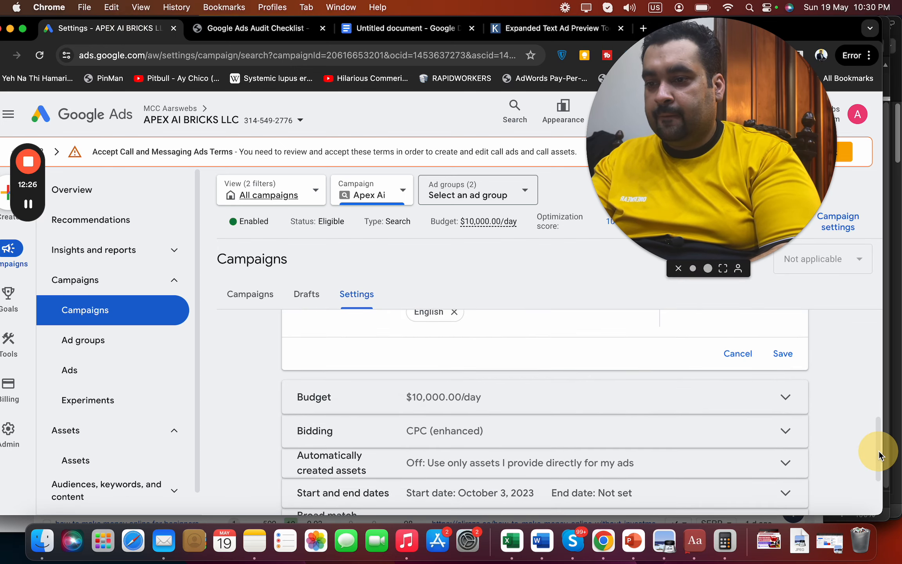
pyautogui.click(741, 363)
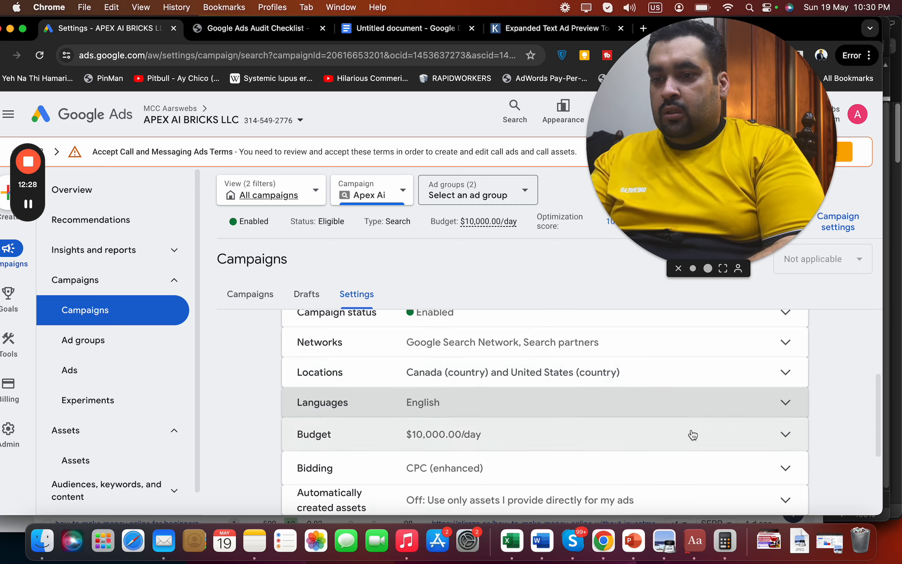
pyautogui.click(691, 429)
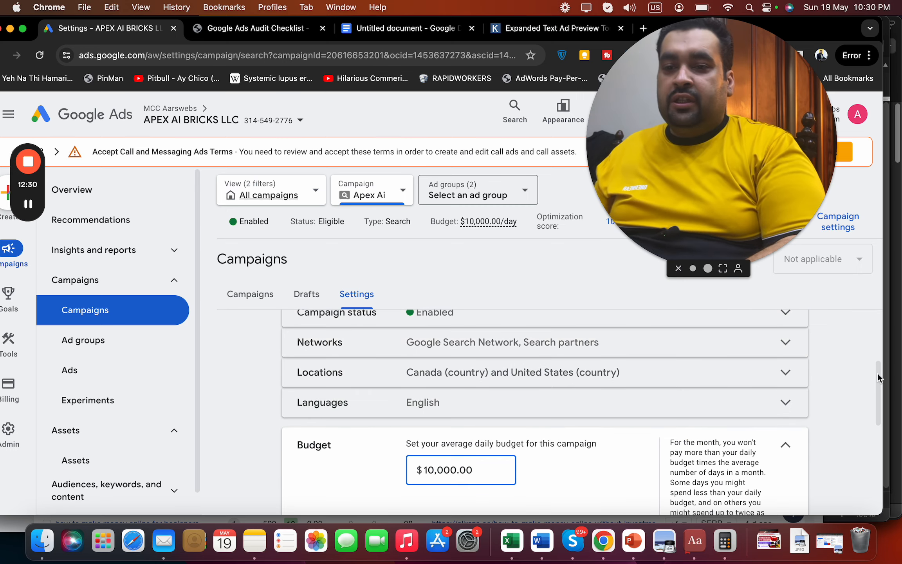
pyautogui.scroll(-1, 877, 381)
# Write the Budget note: more ad groups and even more landing pages or variants are needed
pyautogui.click(403, 28)
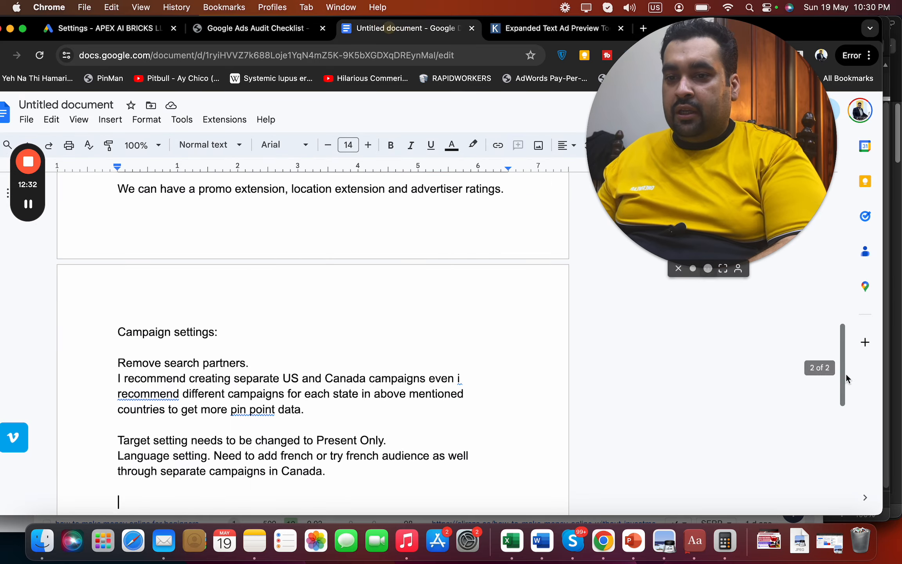
pyautogui.moveTo(841, 370); pyautogui.dragTo(852, 210)
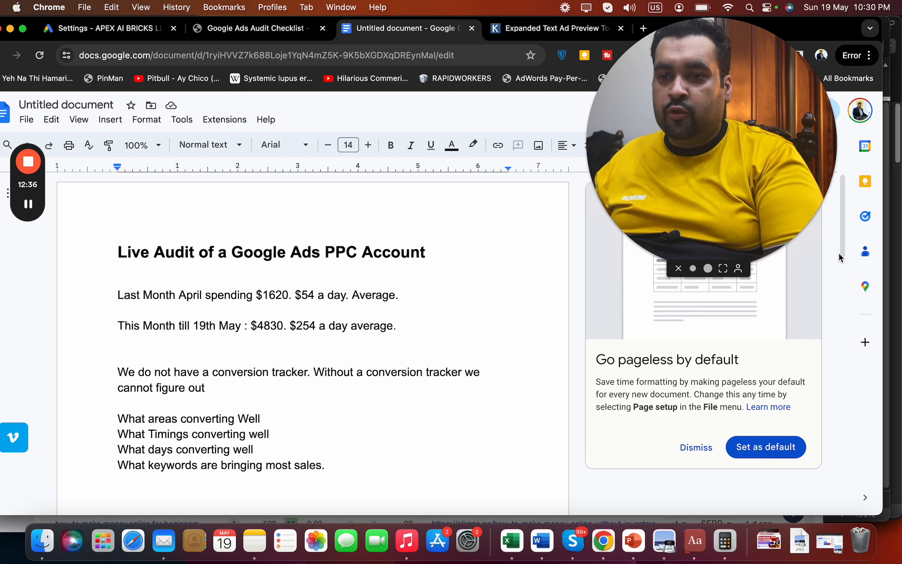
pyautogui.moveTo(839, 253); pyautogui.dragTo(844, 429)
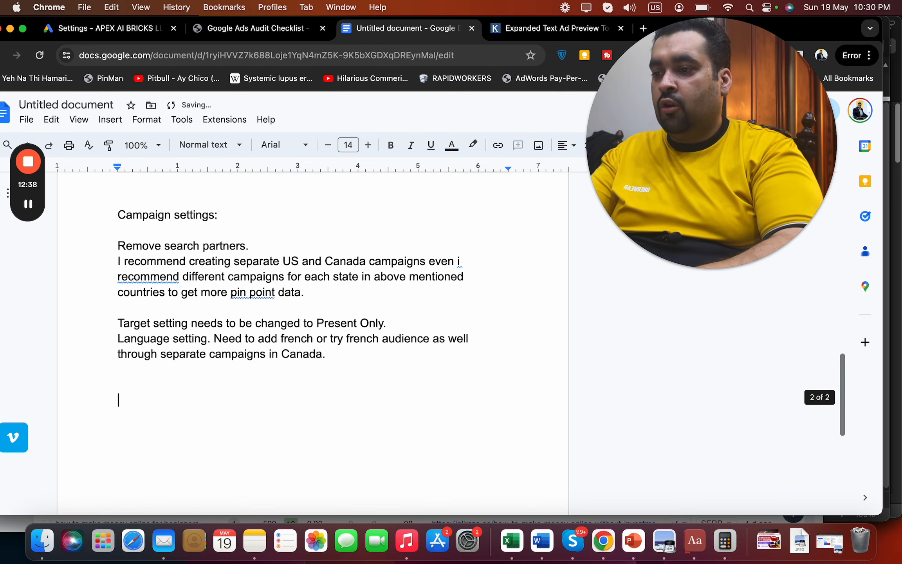
pyautogui.write('Budget :')
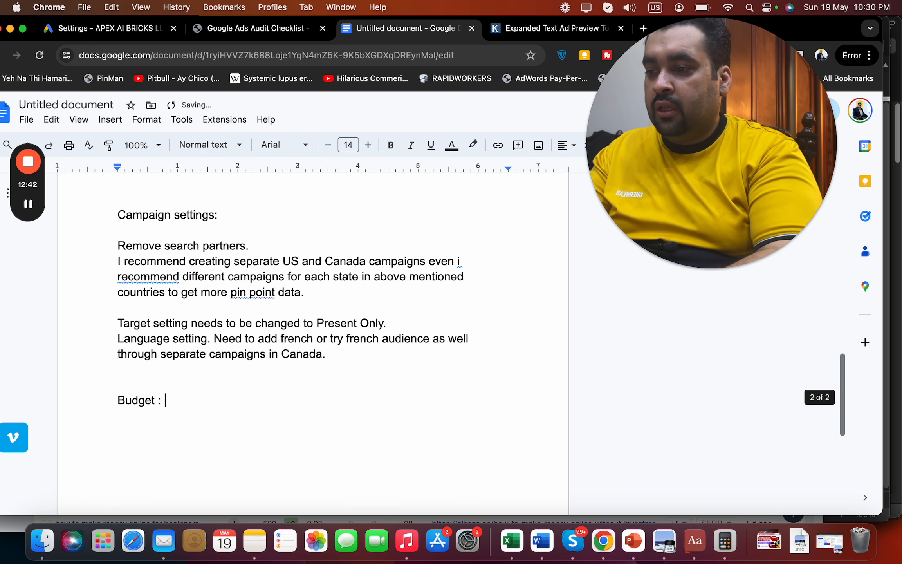
pyautogui.write(' To')
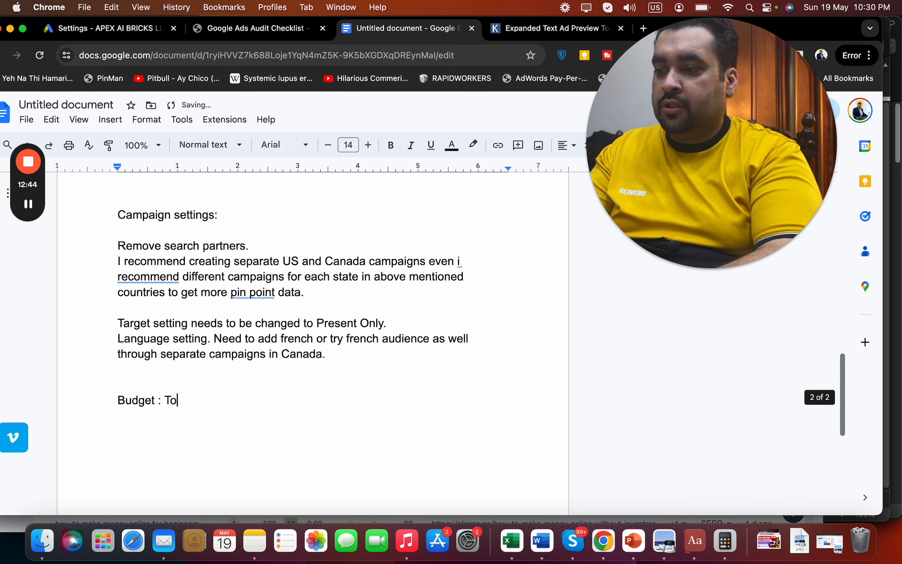
pyautogui.write(' comply with bud')
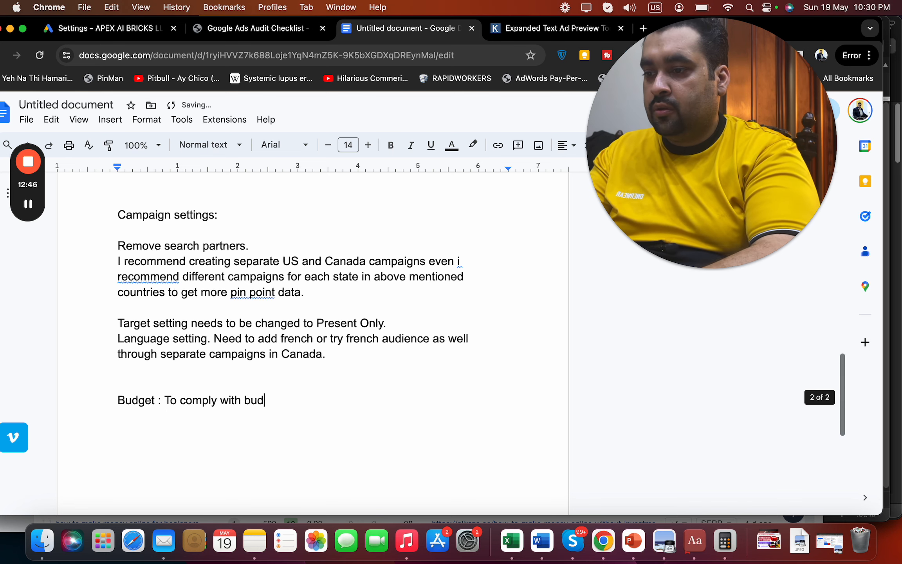
pyautogui.write('get we need more a')
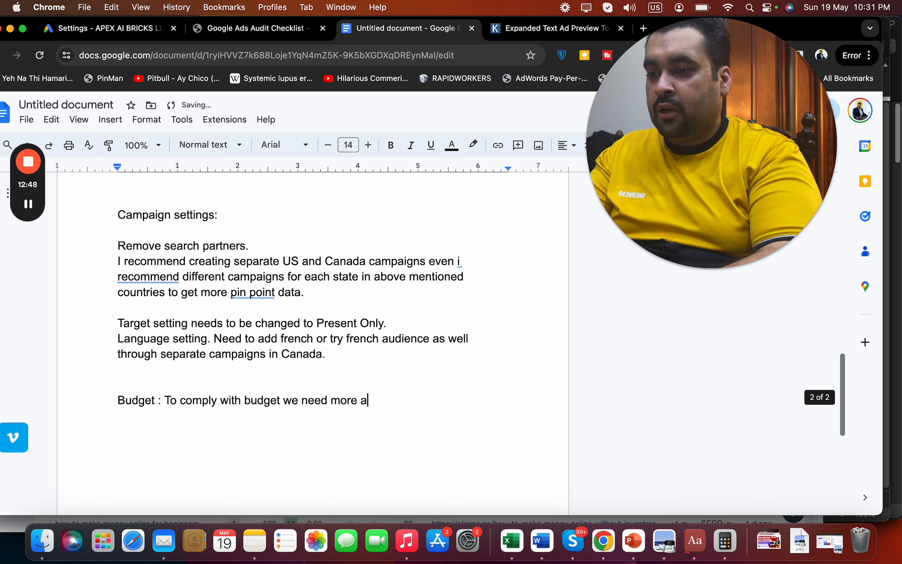
pyautogui.write('d groups, even ')
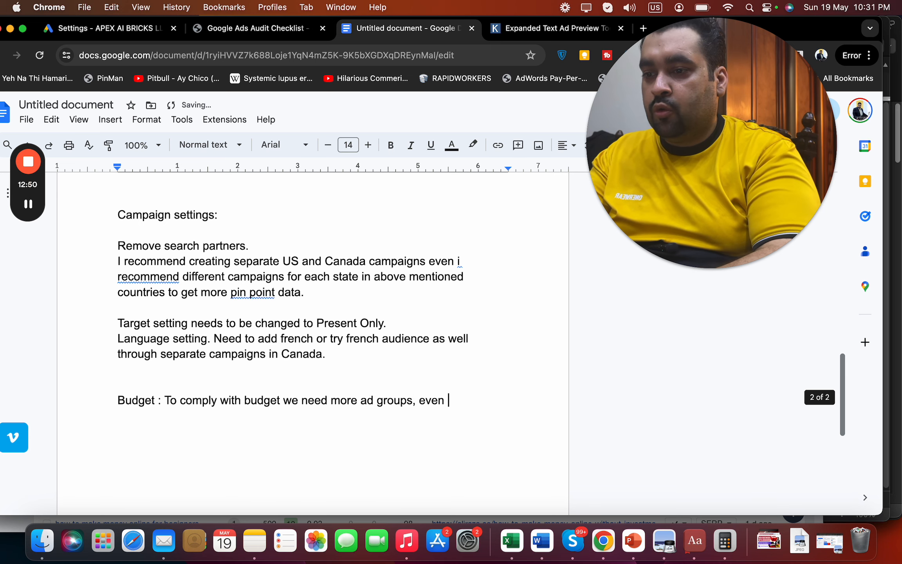
pyautogui.write('more landing pages or varia')
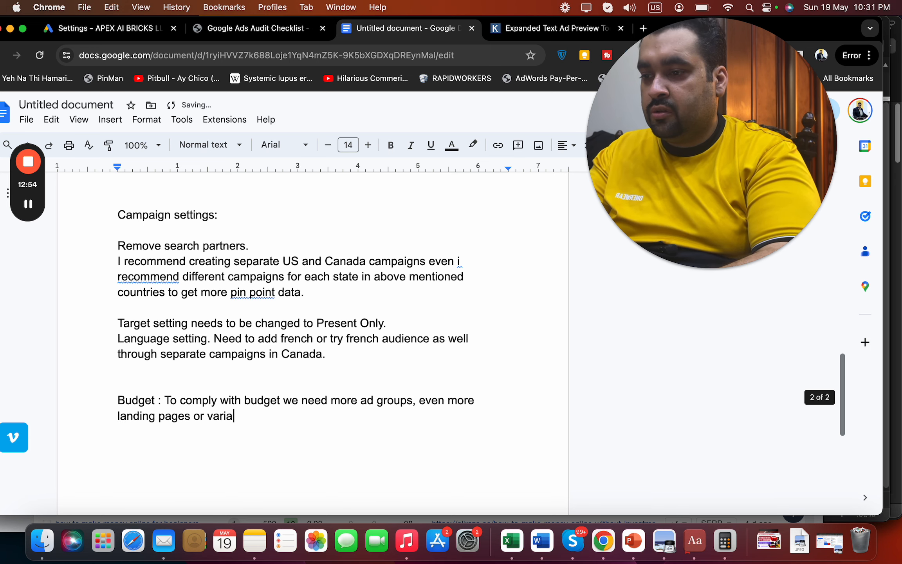
pyautogui.write('tions and more data and cpc ADJUSTME')
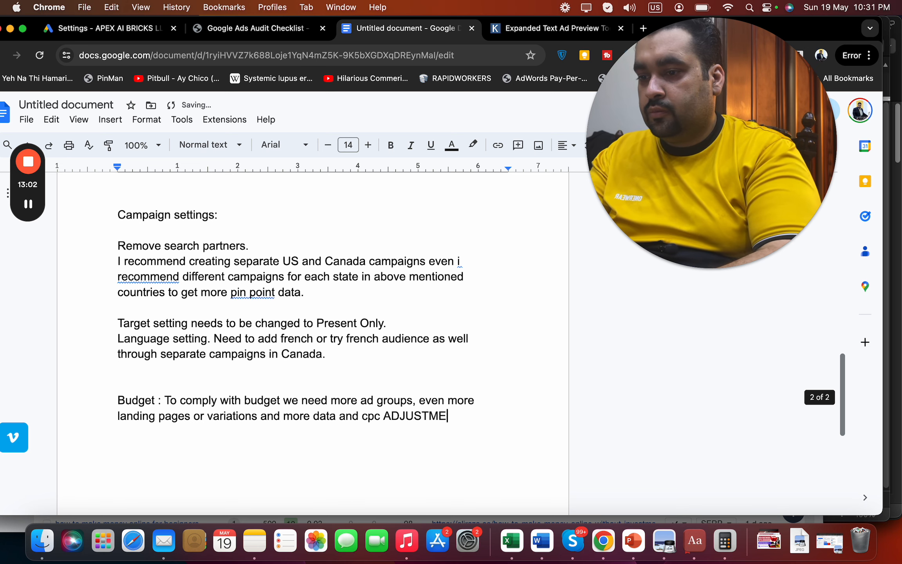
pyautogui.write('NTS.')
pyautogui.press('Return')
pyautogui.press('Return')
# Add a Tip: daily CPC adjustment and monitoring of yours and competitors should be done
pyautogui.write('T')
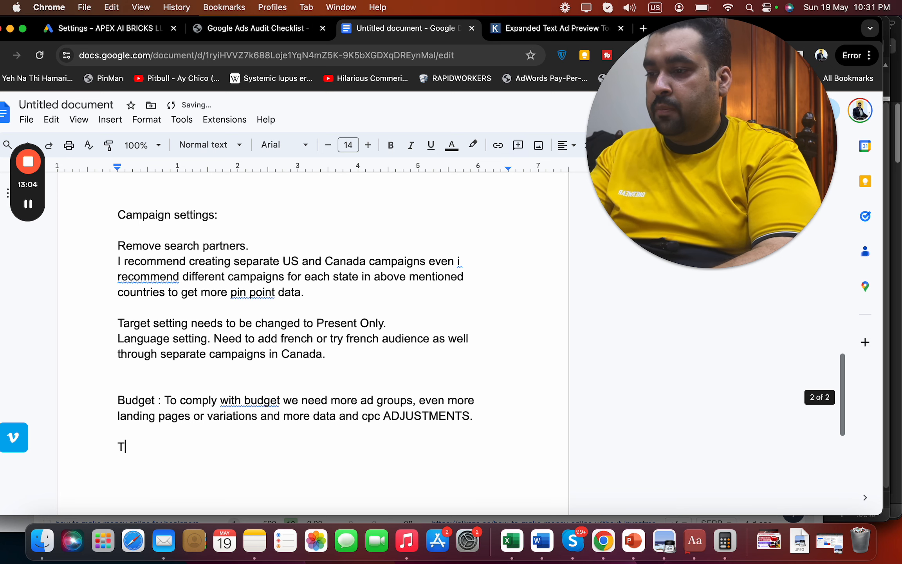
pyautogui.write('ip')
pyautogui.press('Return')
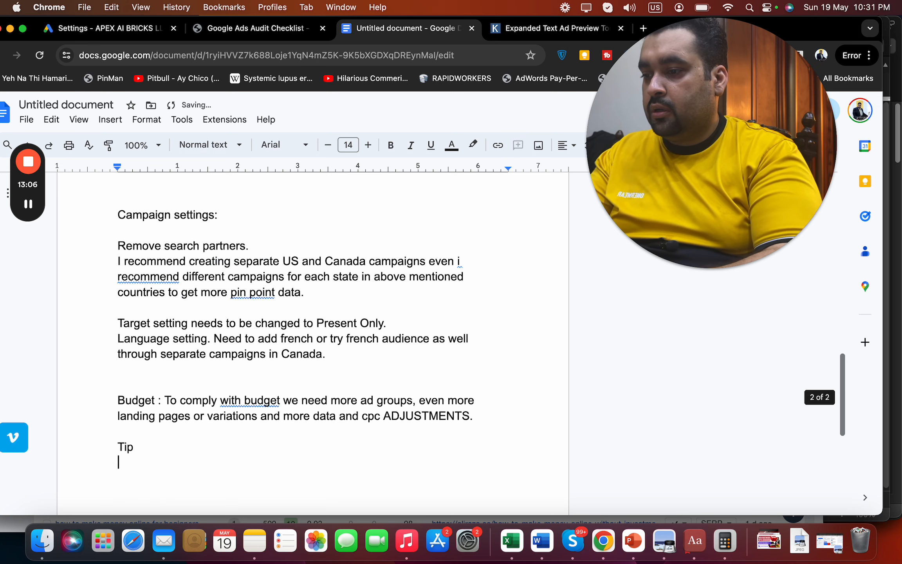
pyautogui.write('Daily CPC ')
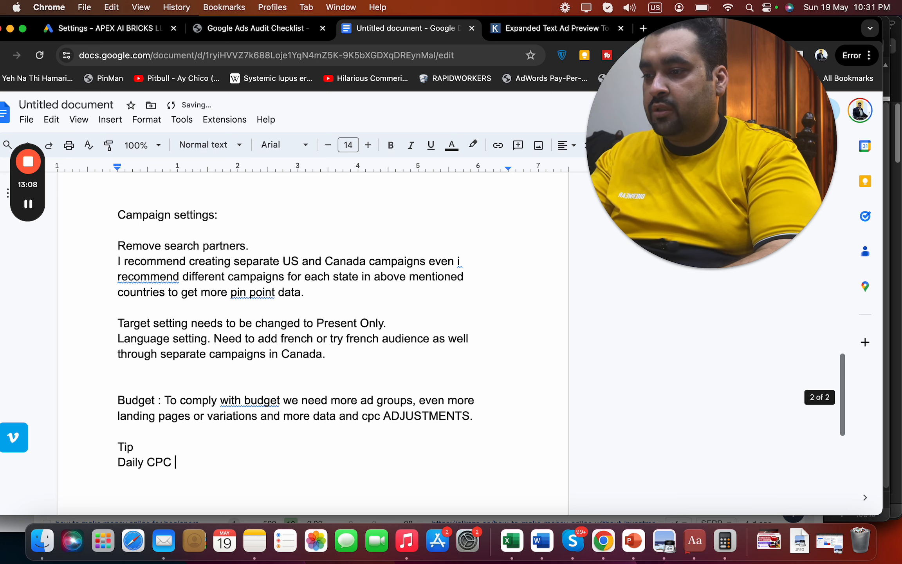
pyautogui.write('adjustment o')
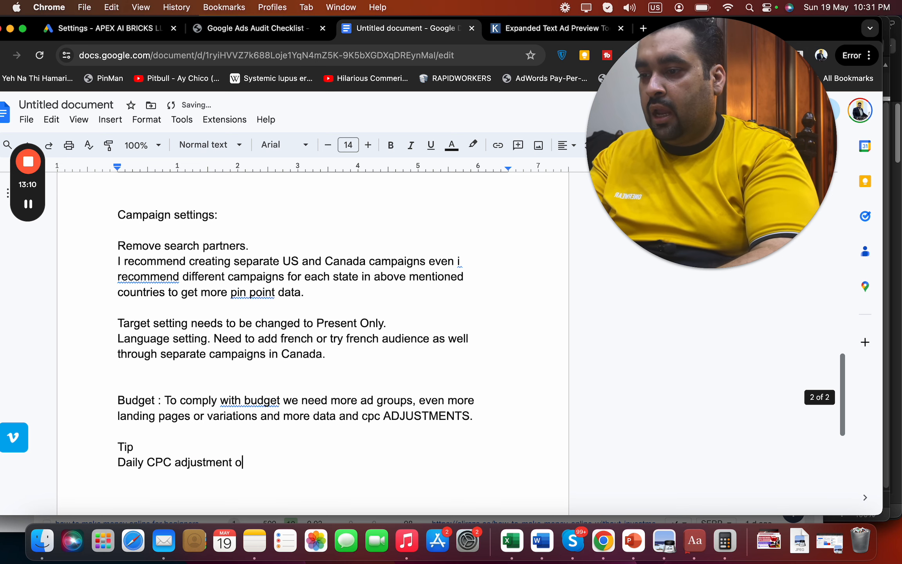
pyautogui.press('BackSpace')
pyautogui.write('and monitoring')
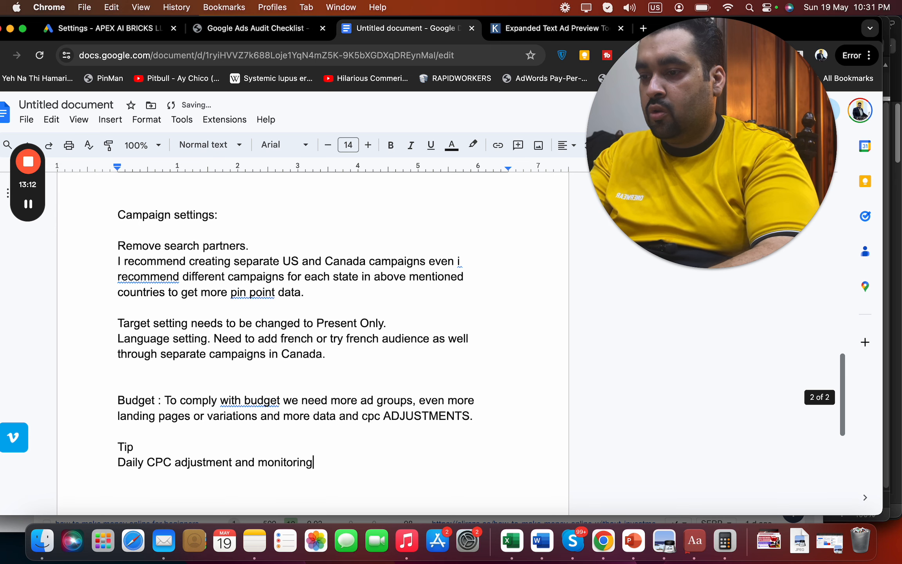
pyautogui.write(' of yours and com')
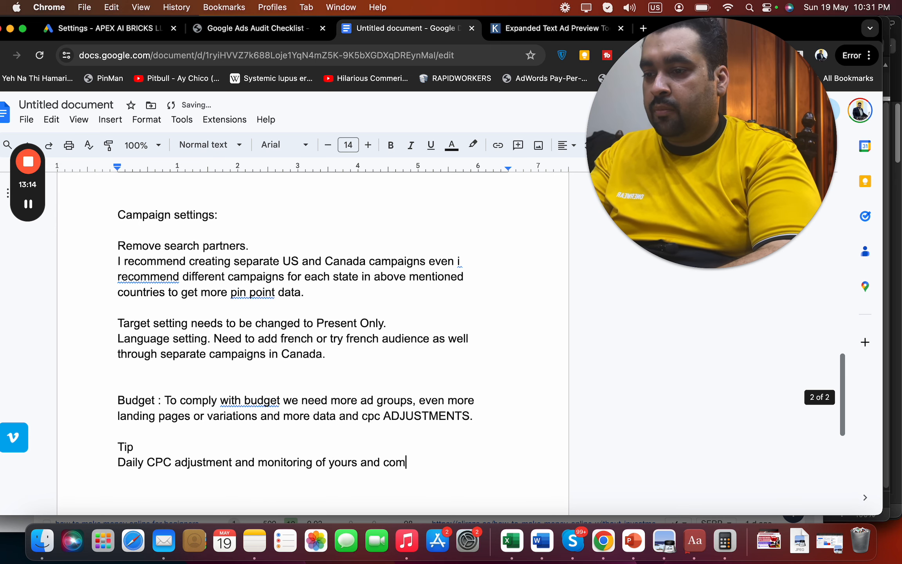
pyautogui.write('petitors should ')
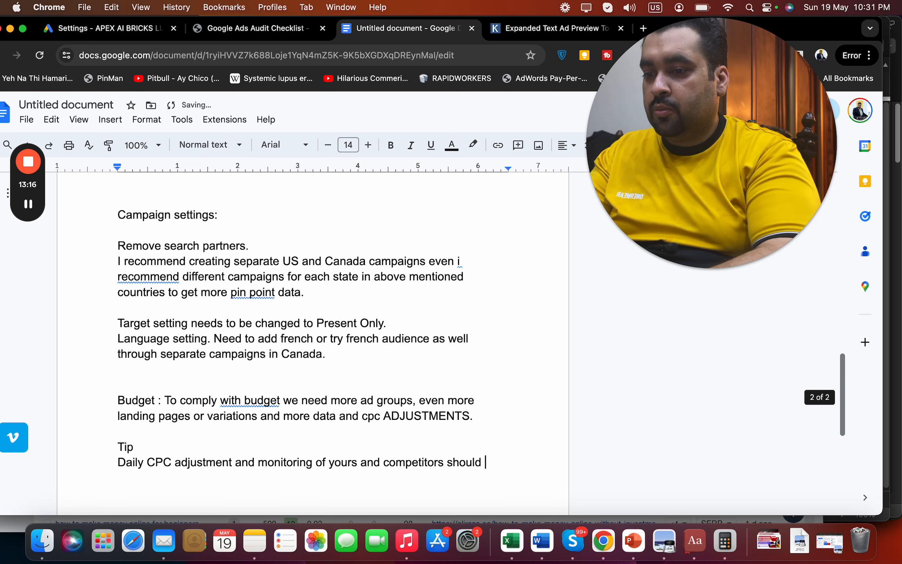
pyautogui.write('be done.')
pyautogui.press('Return')
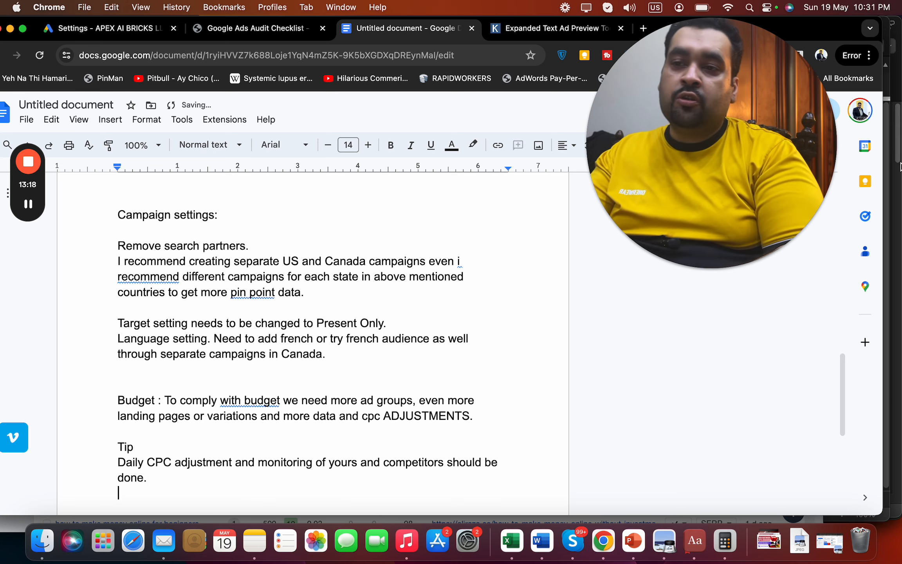
pyautogui.moveTo(807, 190); pyautogui.dragTo(858, 197)
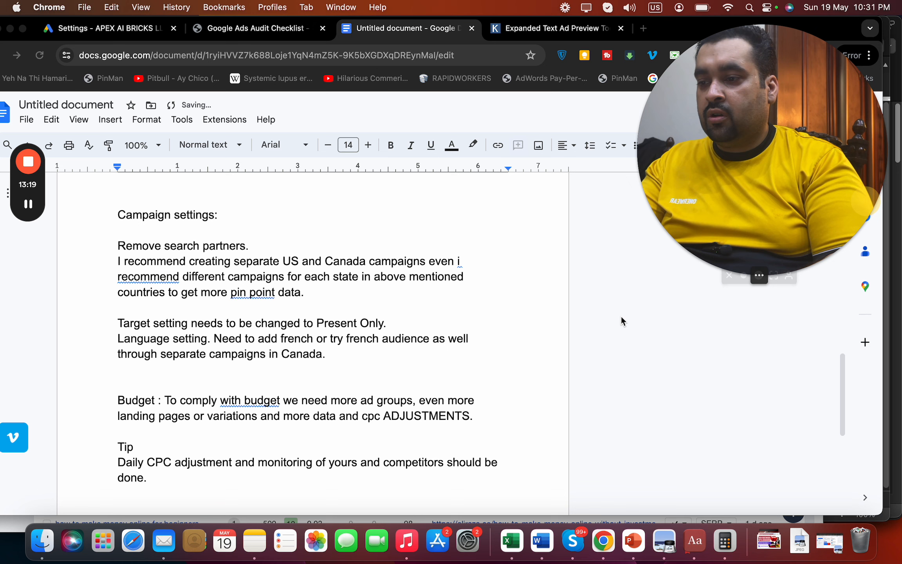
pyautogui.click(271, 479)
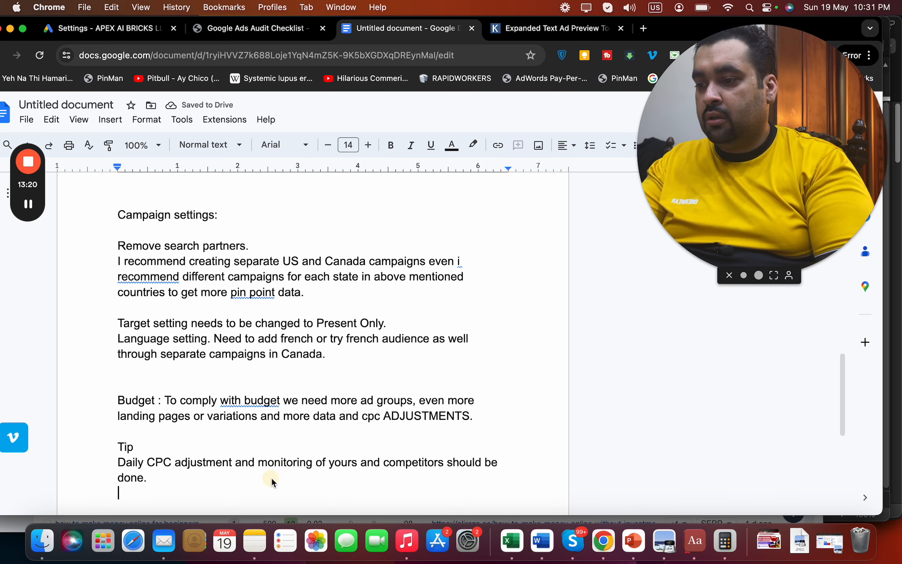
pyautogui.click(114, 30)
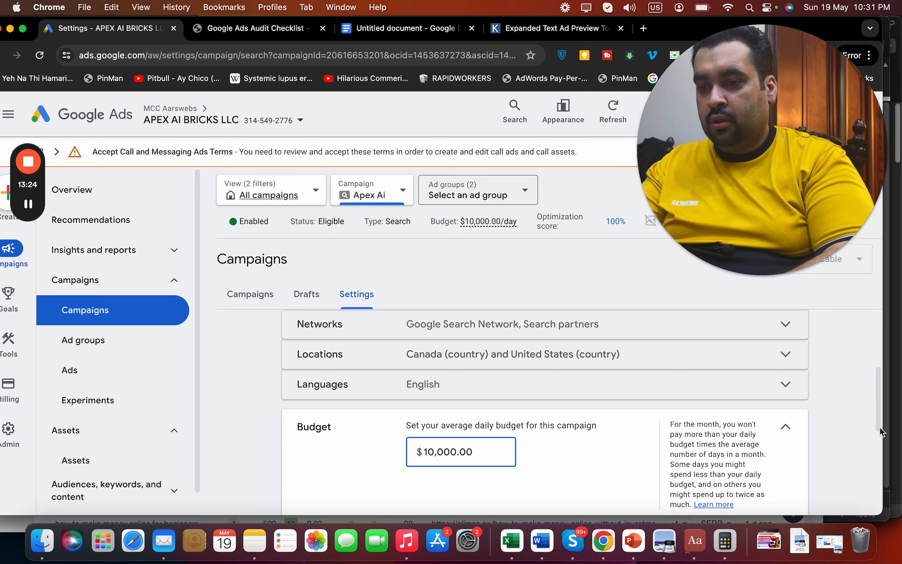
# Cancel the Budget editor and expand Bidding to show Manual CPC with Enhanced CPC
pyautogui.scroll(-5, 880, 432)
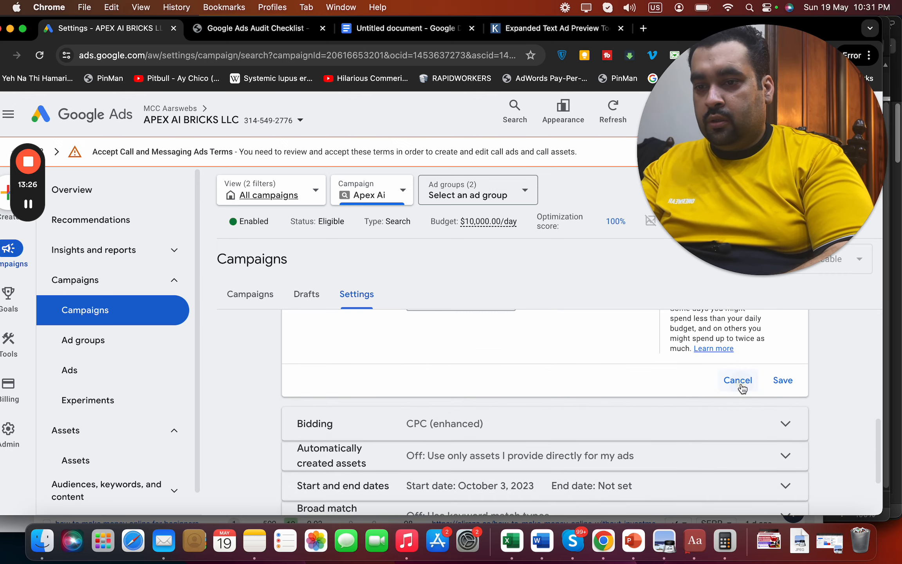
pyautogui.click(738, 380)
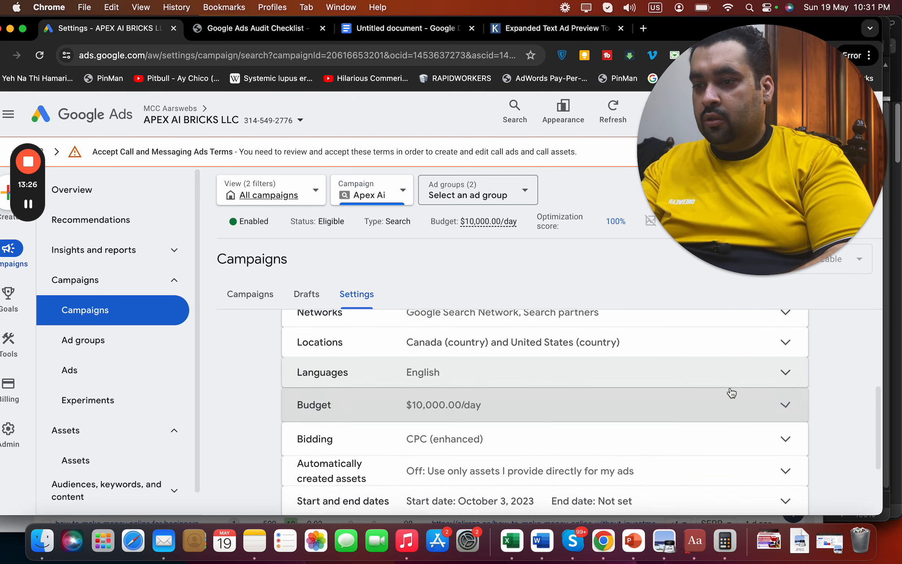
pyautogui.click(640, 449)
pyautogui.scroll(-2, 877, 425)
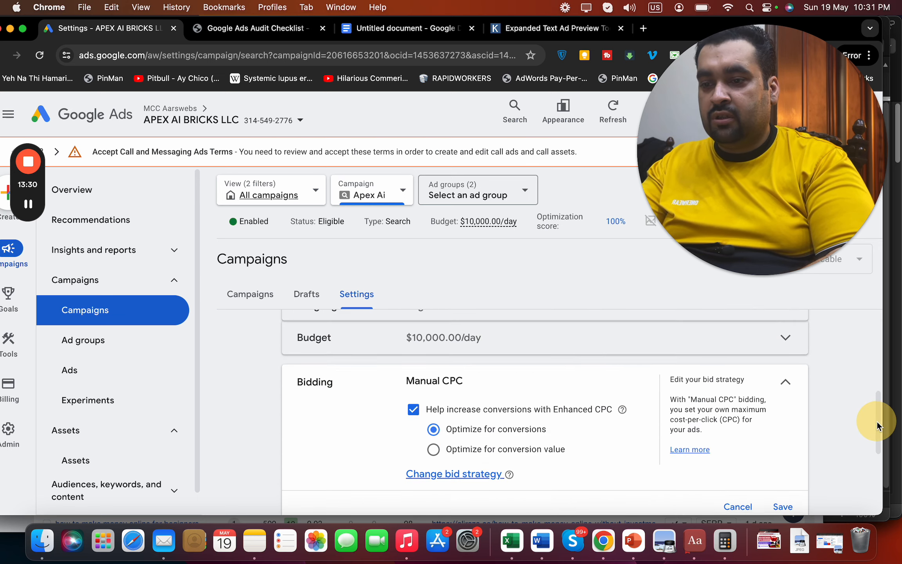
# Add a 'Bidding strategy' heading and a line about changing bidding strategy after conversion tracking
pyautogui.click(432, 37)
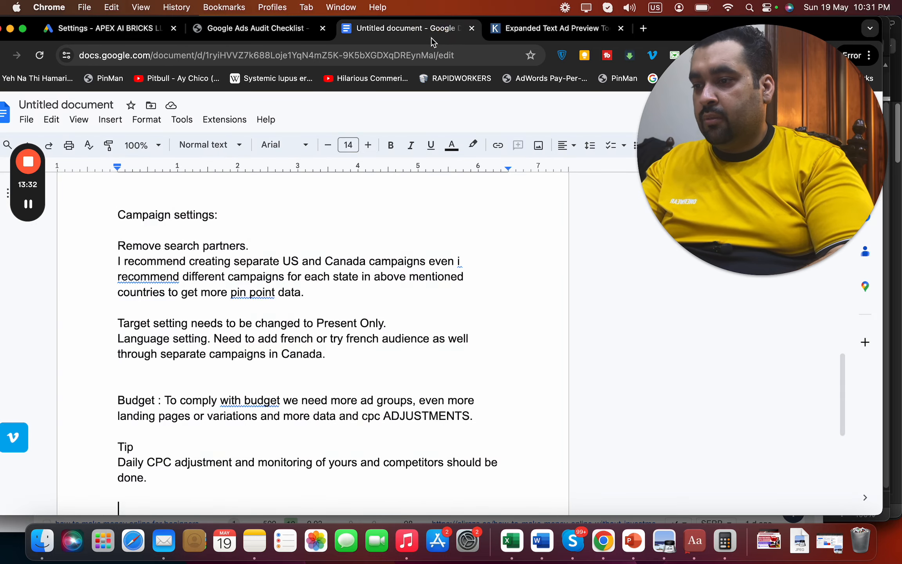
pyautogui.write('Bi')
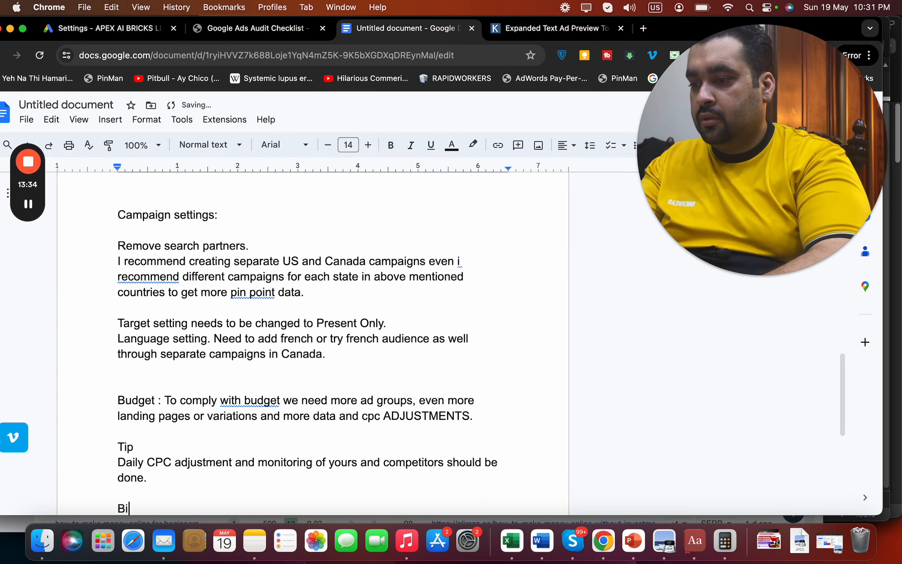
pyautogui.write('dding strategy 👍')
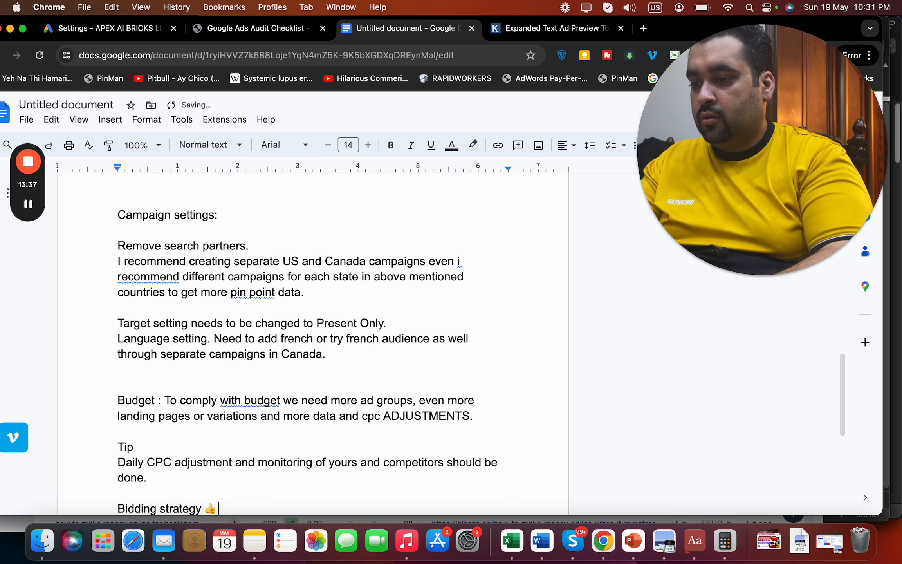
pyautogui.press('Return')
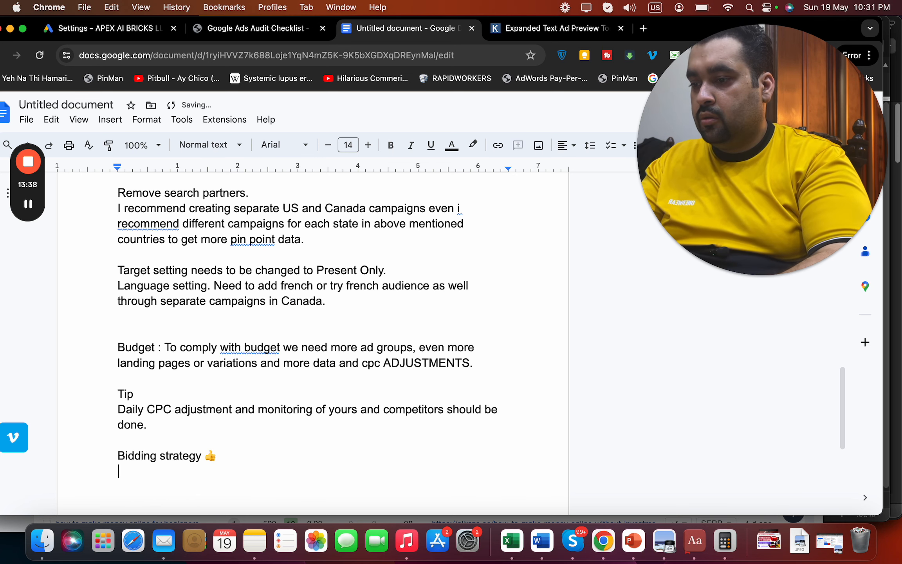
pyautogui.write('Aft')
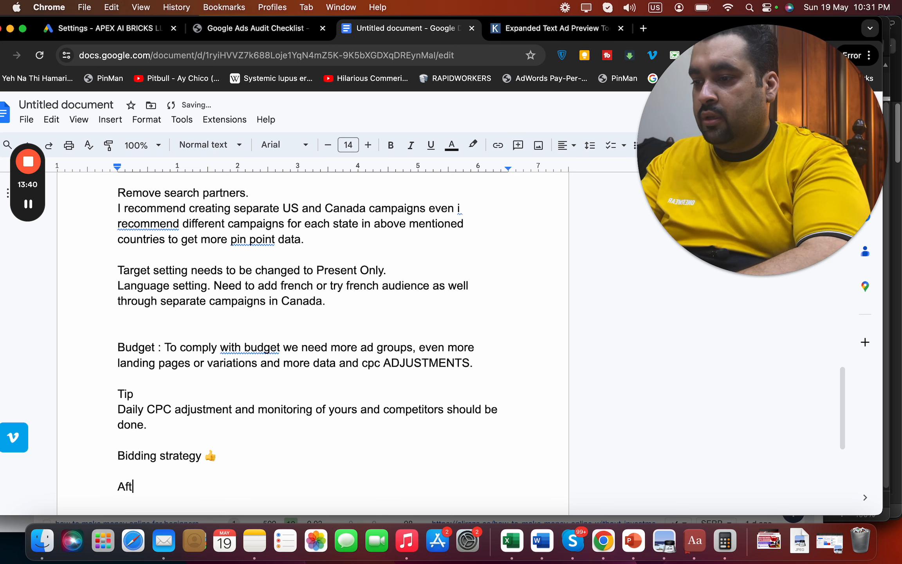
pyautogui.write('er conversion tracking is done, we need to ca')
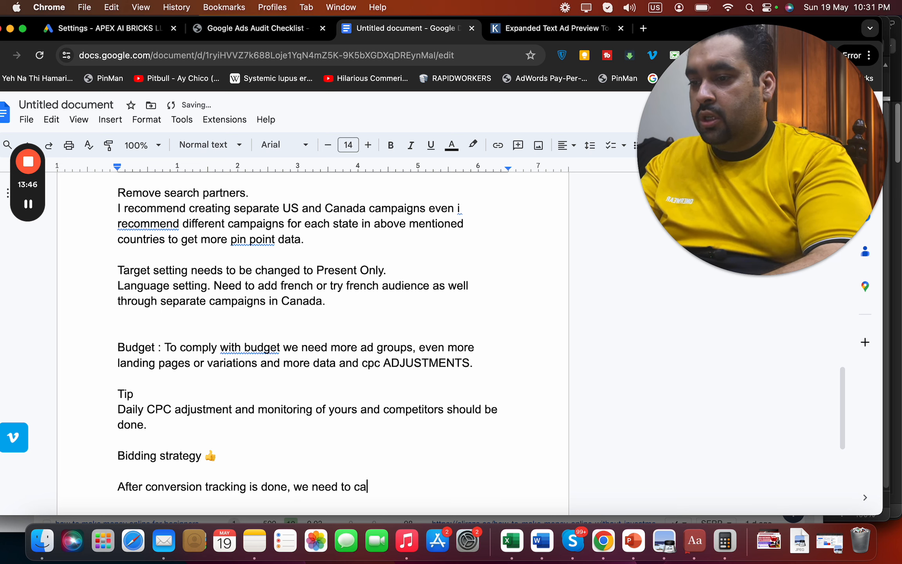
pyautogui.write('nge thebiddi')
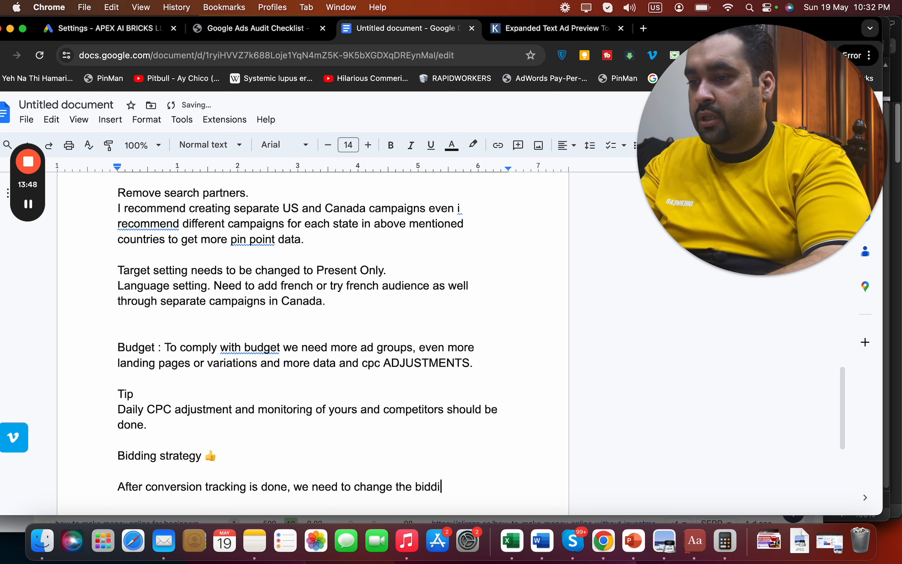
pyautogui.write('ng strategy to ')
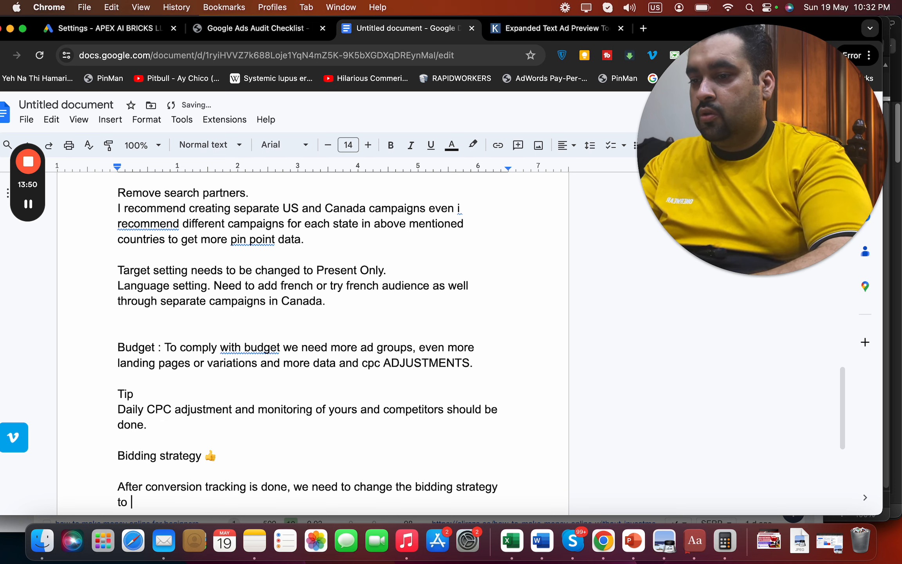
pyautogui.write(':')
pyautogui.press('Return')
pyautogui.write(':')
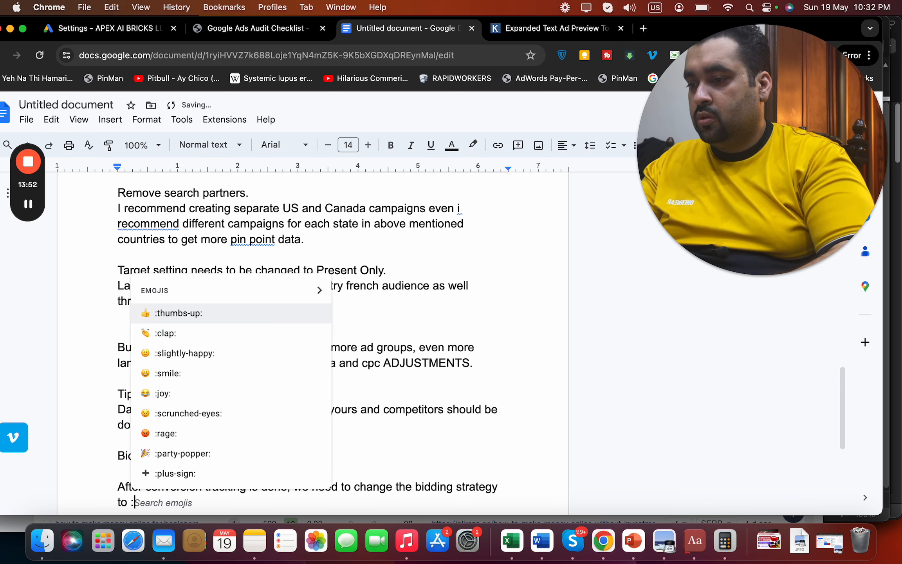
# Replace the auto-inserted thumbs-up emoji with plain colons and add blank lines below
pyautogui.press('Escape')
pyautogui.doubleClick(213, 455)
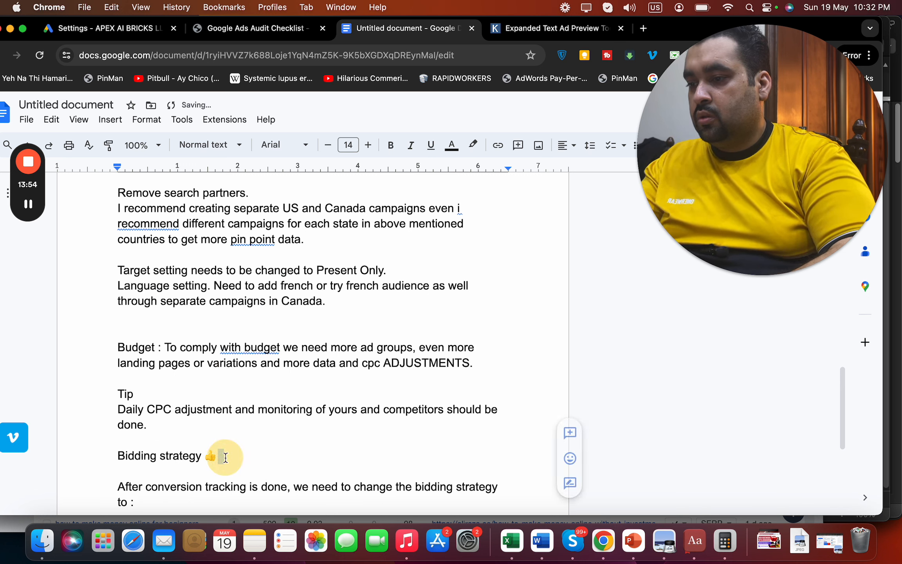
pyautogui.write(':')
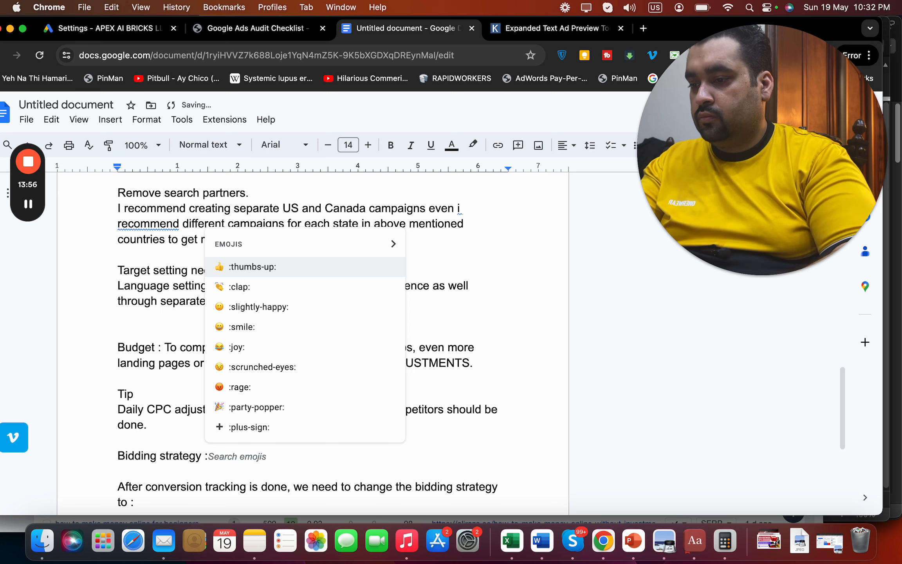
pyautogui.press('Escape')
pyautogui.click(184, 501)
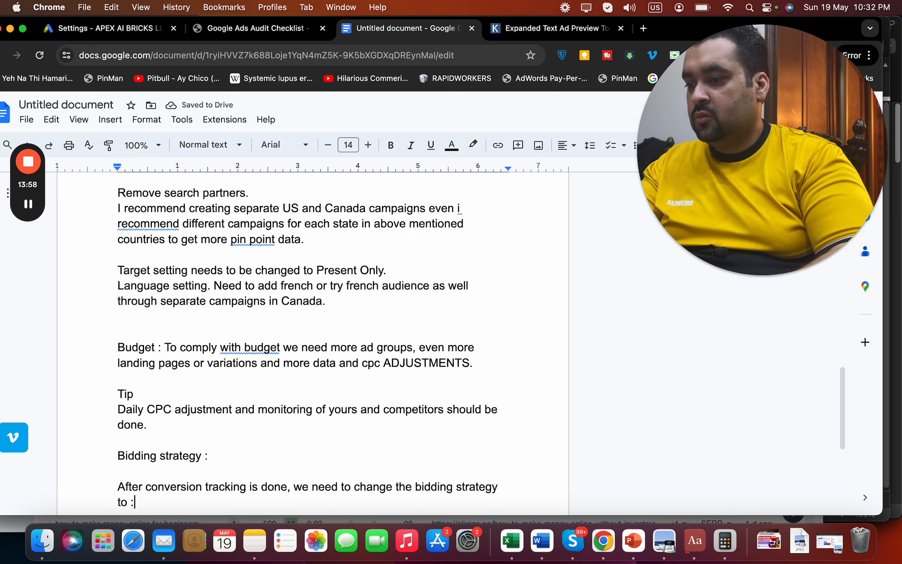
pyautogui.press('Return')
pyautogui.press('Return')
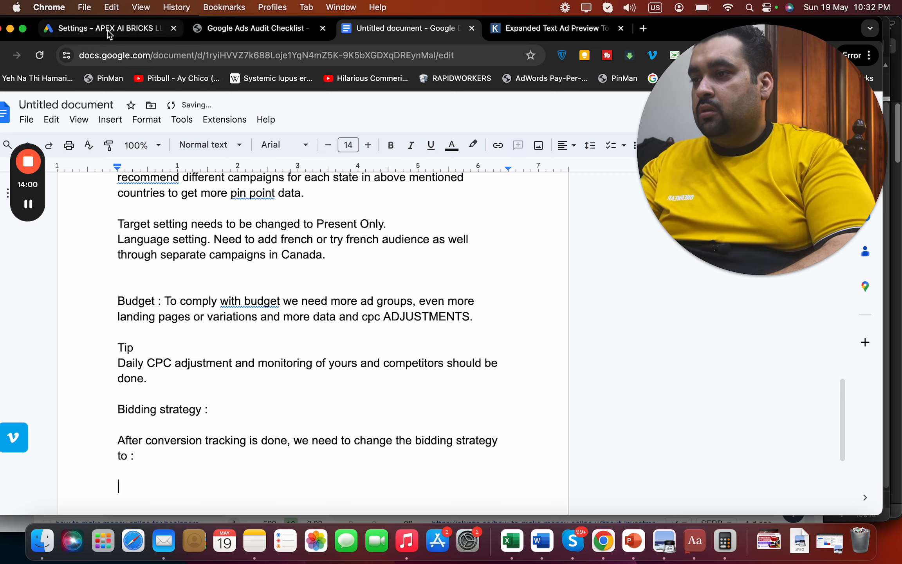
# Set the campaign's bidding to Maximize clicks, then begin the plan line 'Have f... Maximise clicks for 2'
pyautogui.click(109, 31)
pyautogui.click(478, 457)
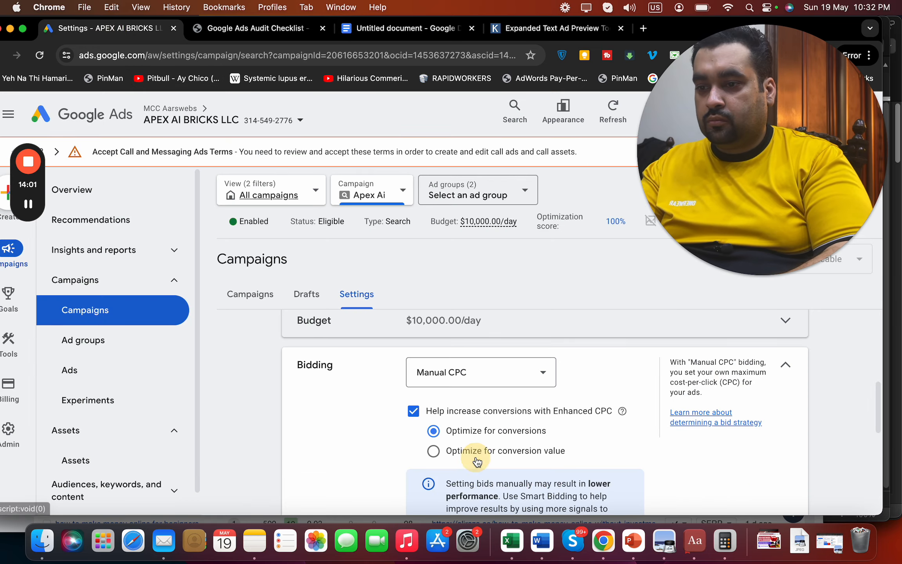
pyautogui.click(518, 379)
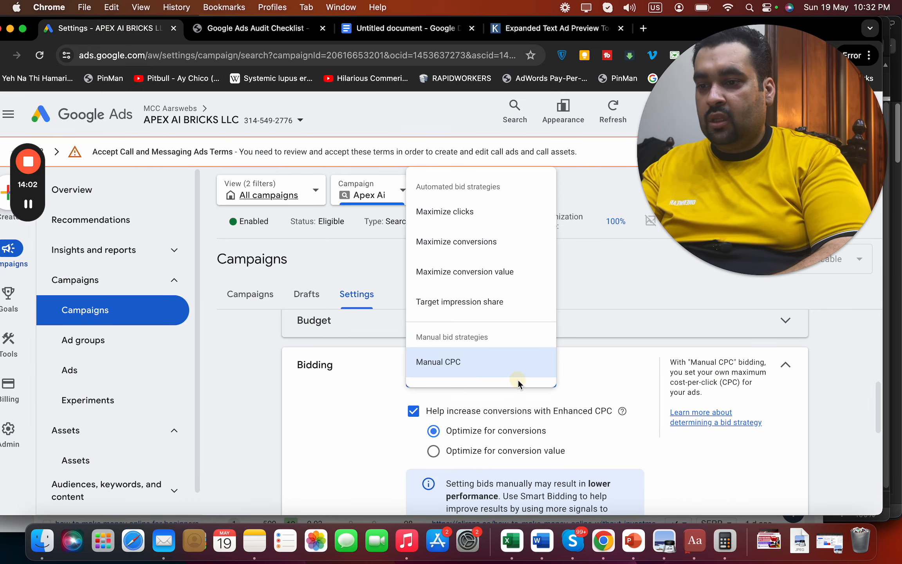
pyautogui.click(507, 229)
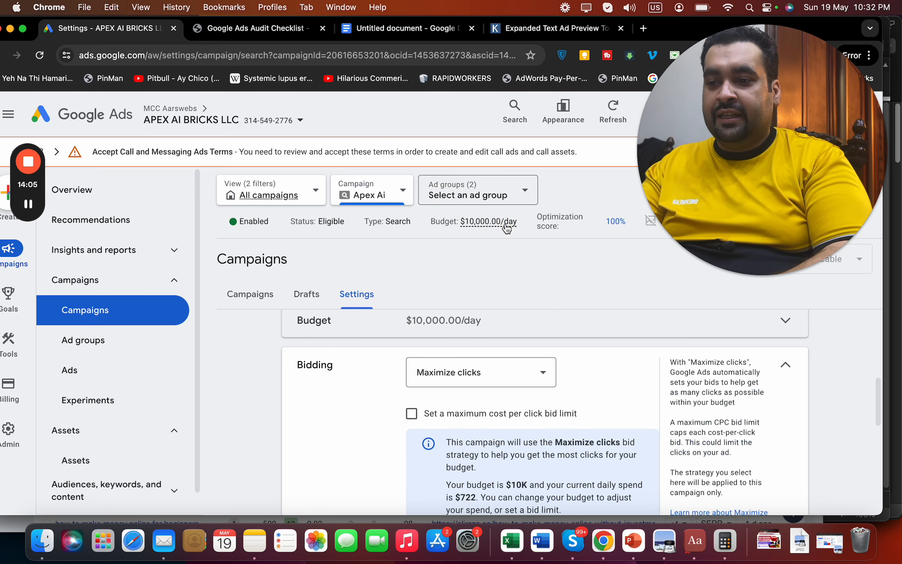
pyautogui.click(390, 28)
pyautogui.write('Have f')
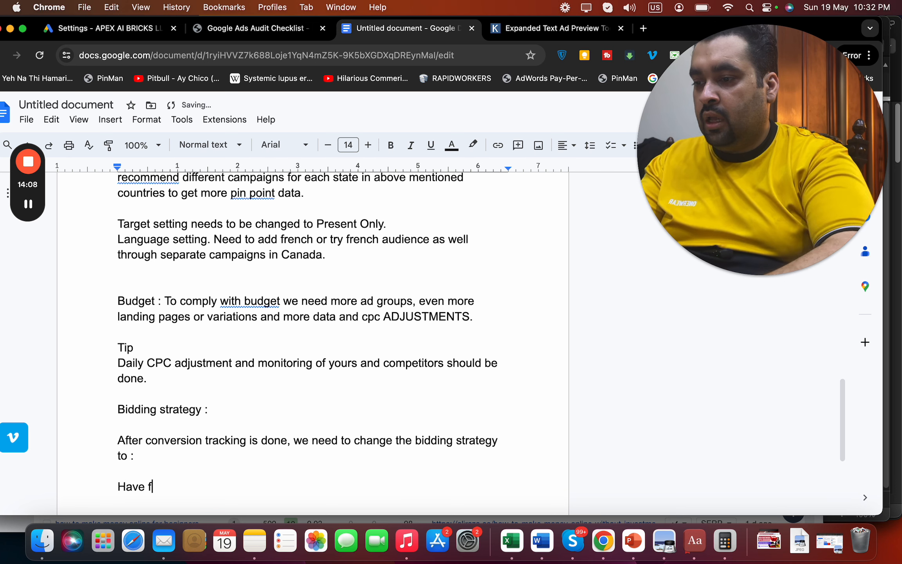
pyautogui.press('BackSpace')
pyautogui.write('on Maximis')
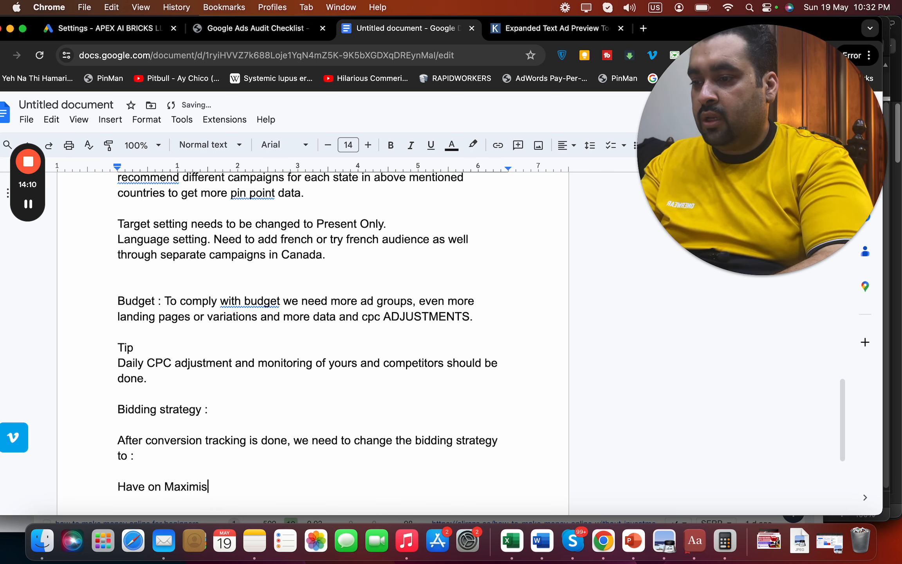
pyautogui.write('e clicks for 2 weeks followed by')
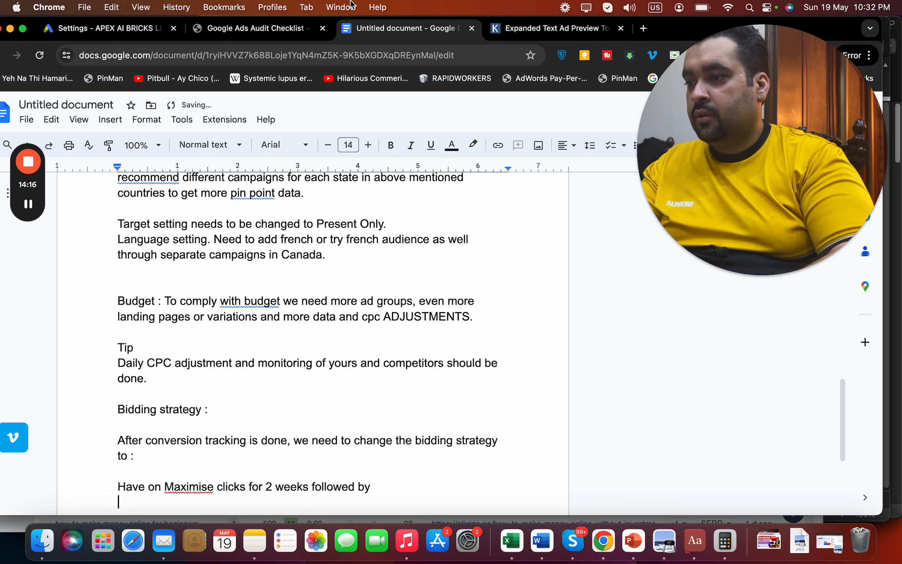
# Recheck the Ads bid strategies, then add 'Maximise conversions for 2 weeks.' to the plan
pyautogui.click(110, 28)
pyautogui.click(489, 371)
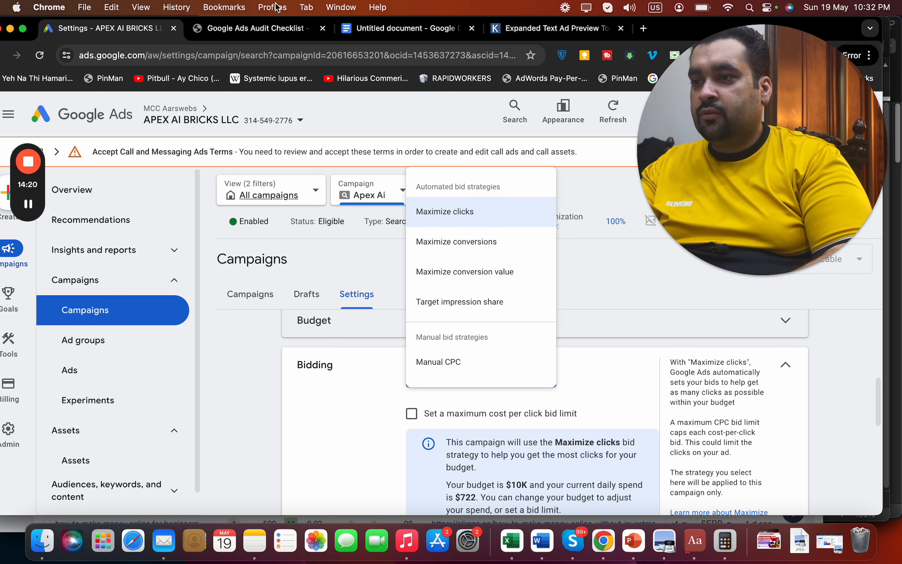
pyautogui.click(376, 31)
pyautogui.write('Ma')
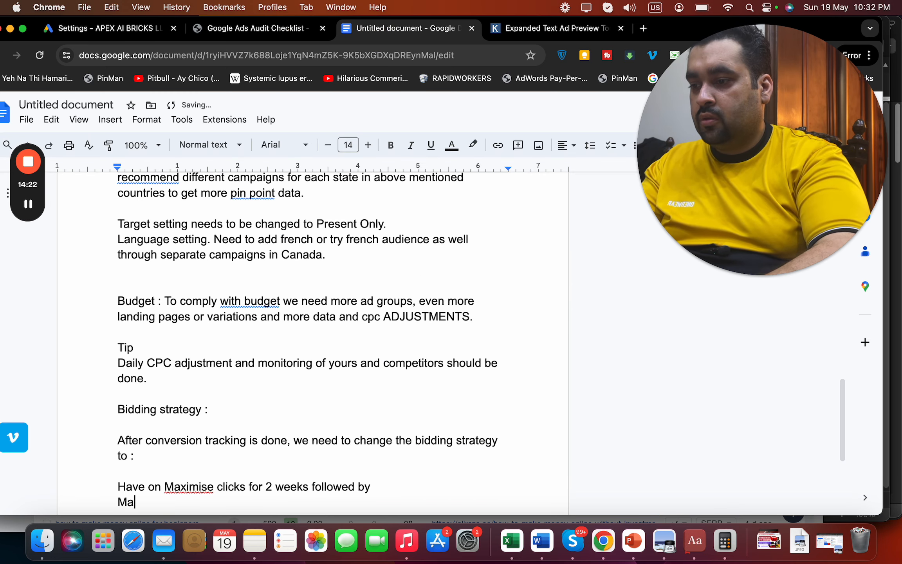
pyautogui.write('ximise conversion')
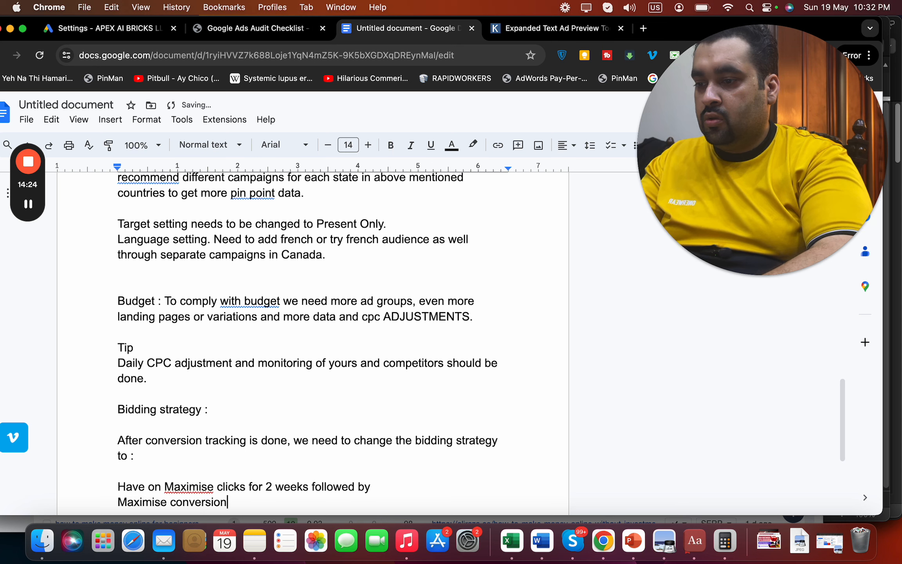
pyautogui.write('s for 2 weeks.')
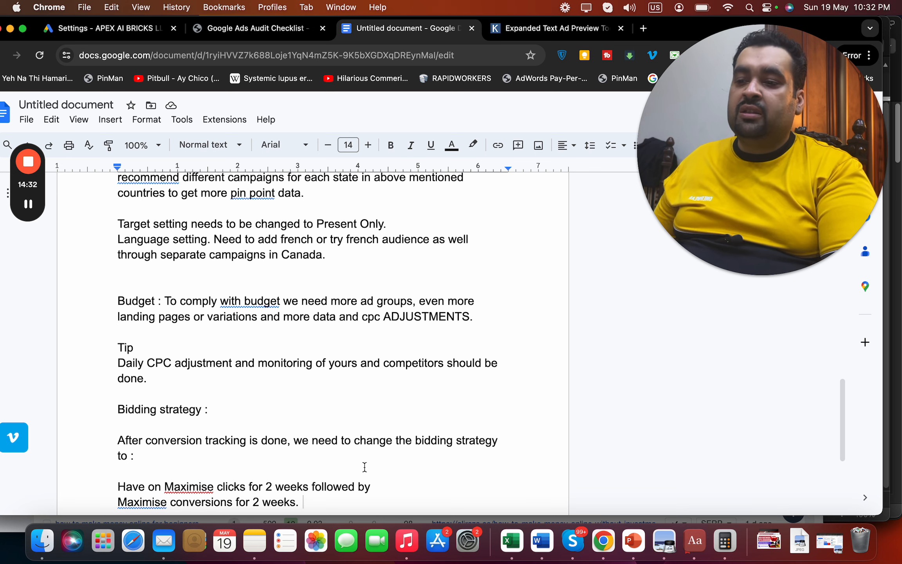
# Insert '/3/4' and the '(Average, 20+ conversions)' remark into the plan, then start a new line
pyautogui.click(390, 491)
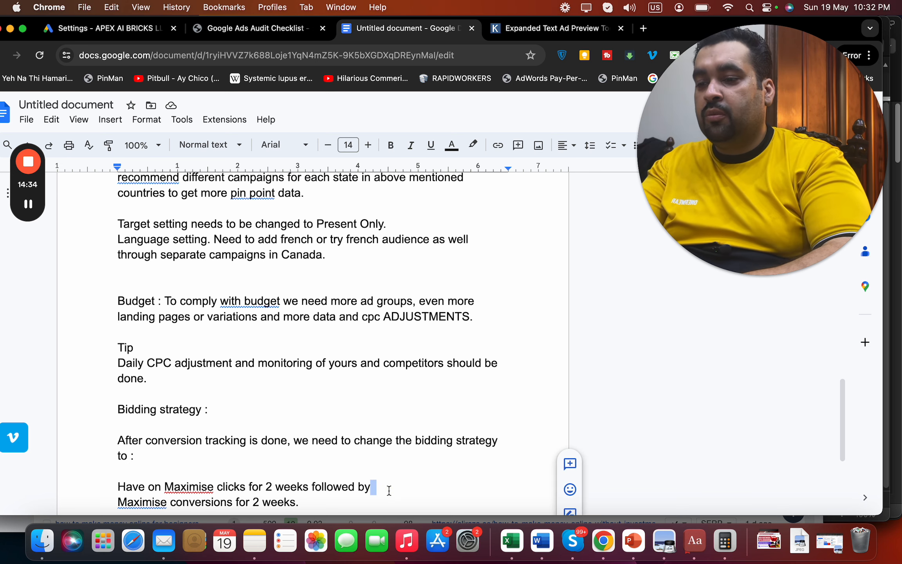
pyautogui.write('.')
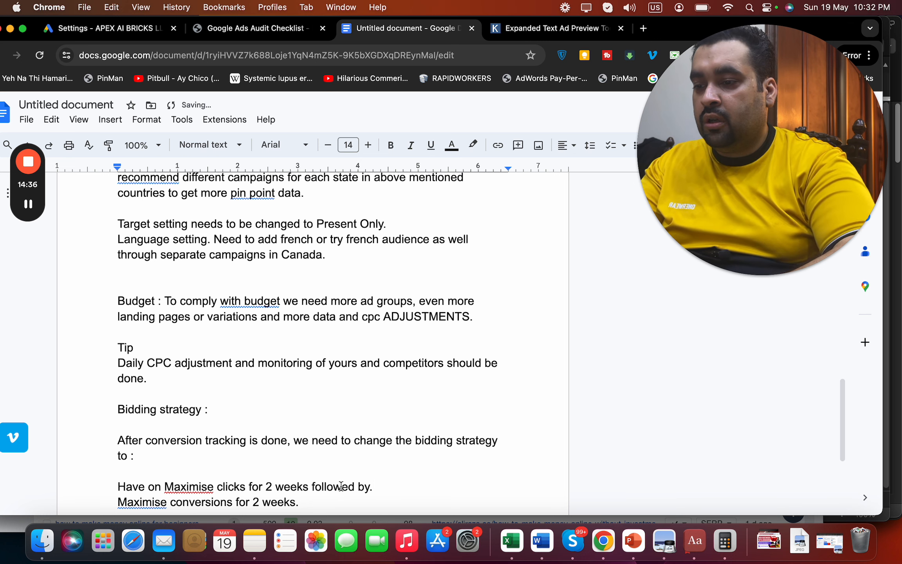
pyautogui.click(307, 489)
pyautogui.write('/3/')
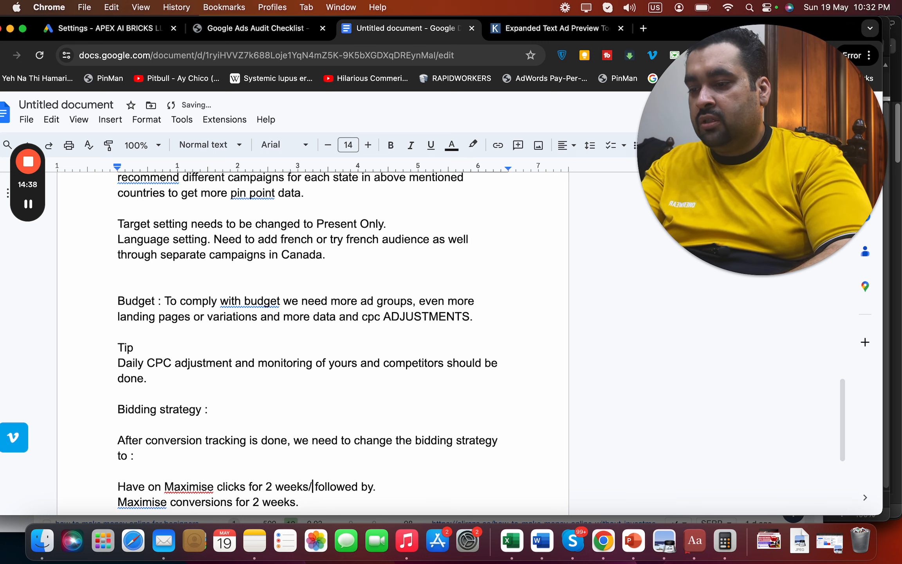
pyautogui.write('4')
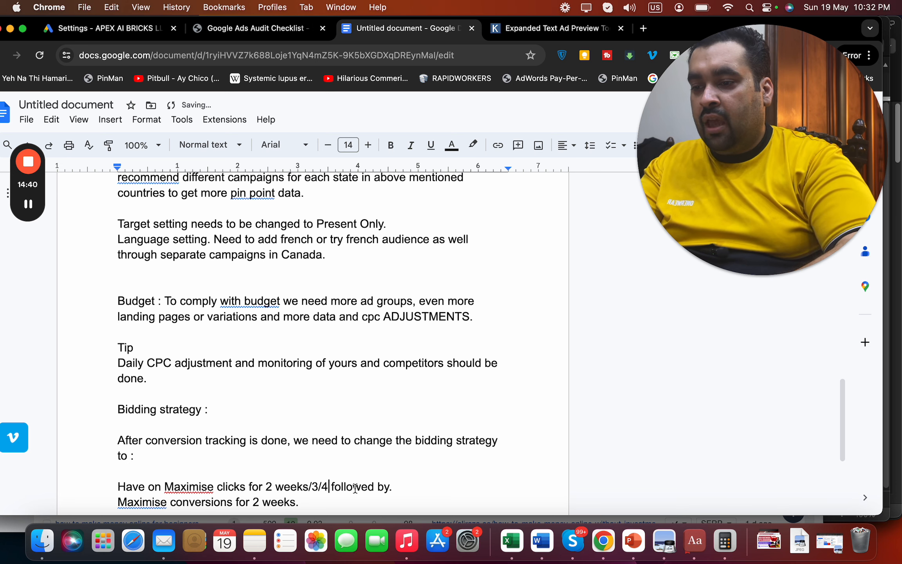
pyautogui.write(' followed by. (Average,')
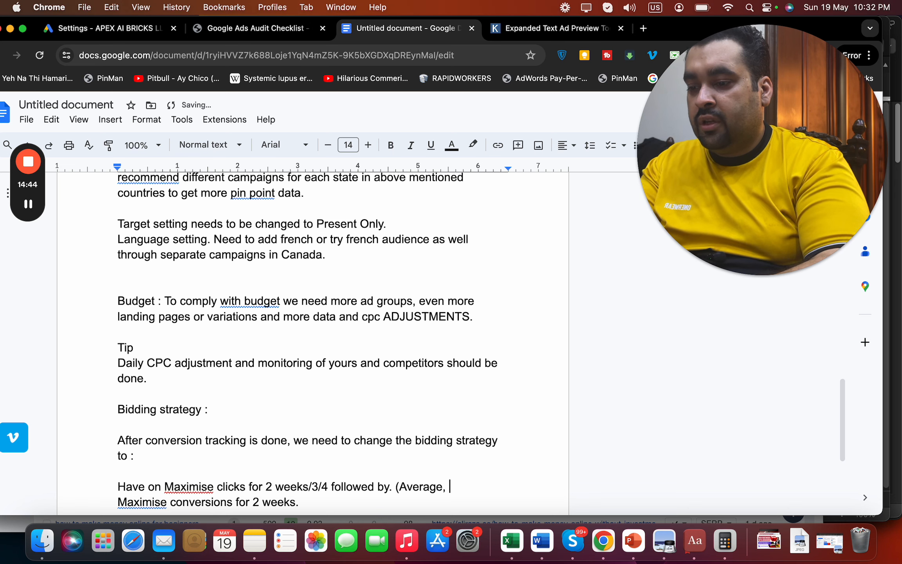
pyautogui.write(' 20+ conversions')
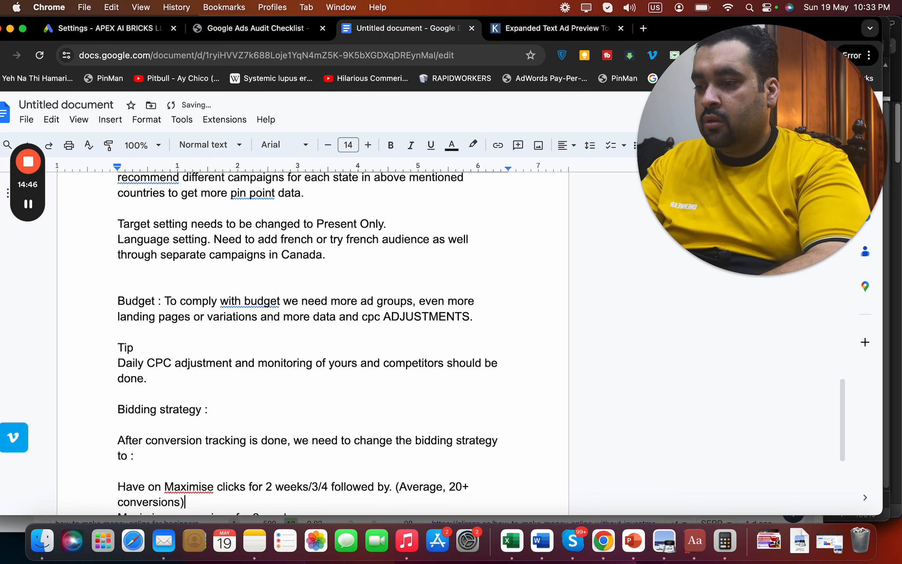
pyautogui.scroll(-2, 274, 431)
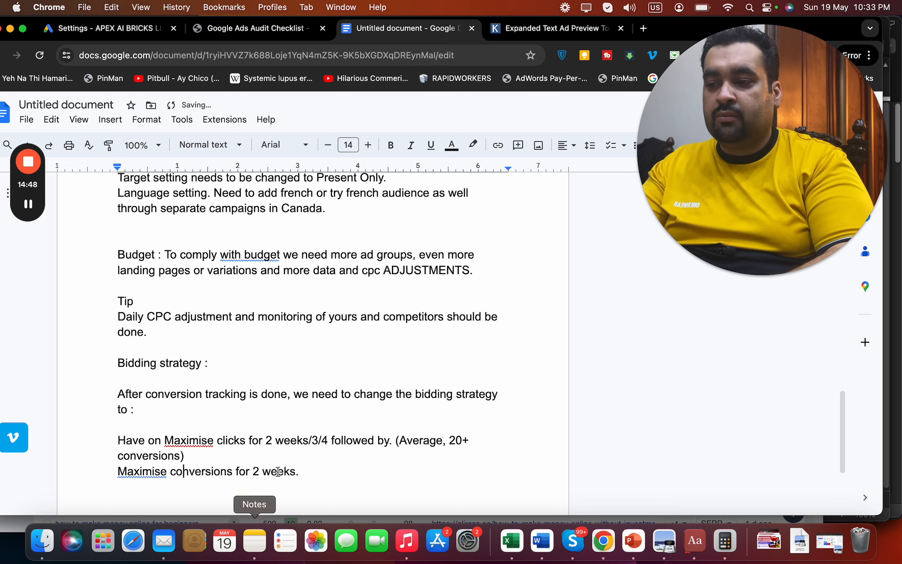
pyautogui.click(309, 474)
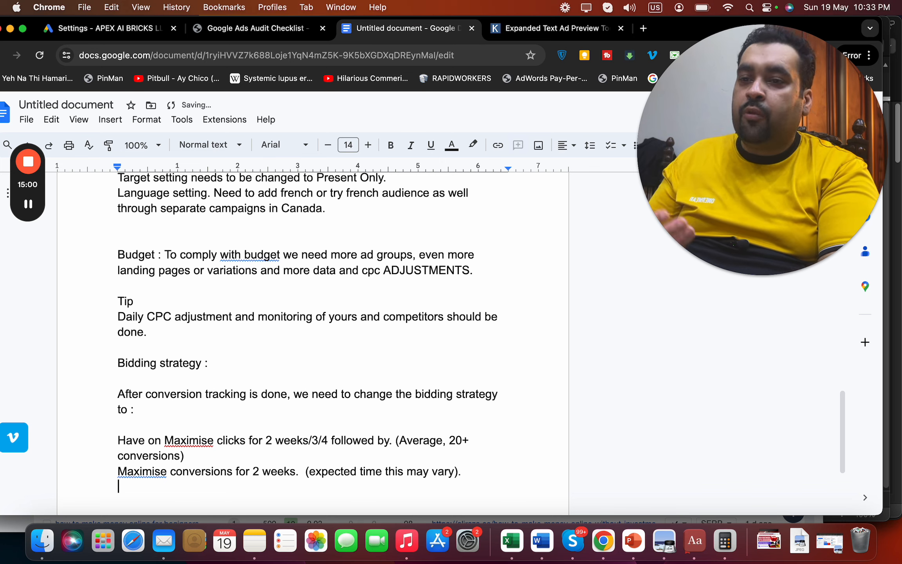
pyautogui.press('Return')
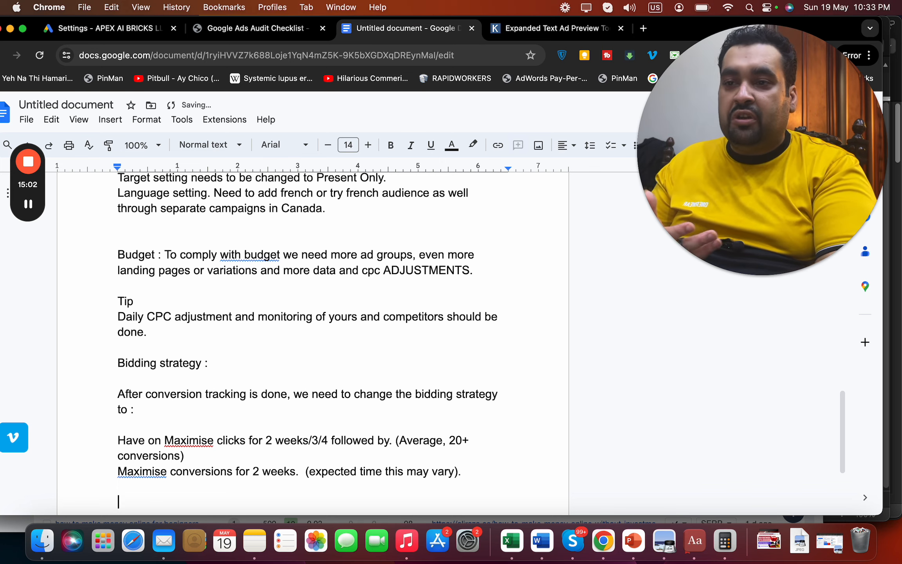
# Set bidding to Target impression share at Top of results page, then begin the next notes line
pyautogui.click(145, 28)
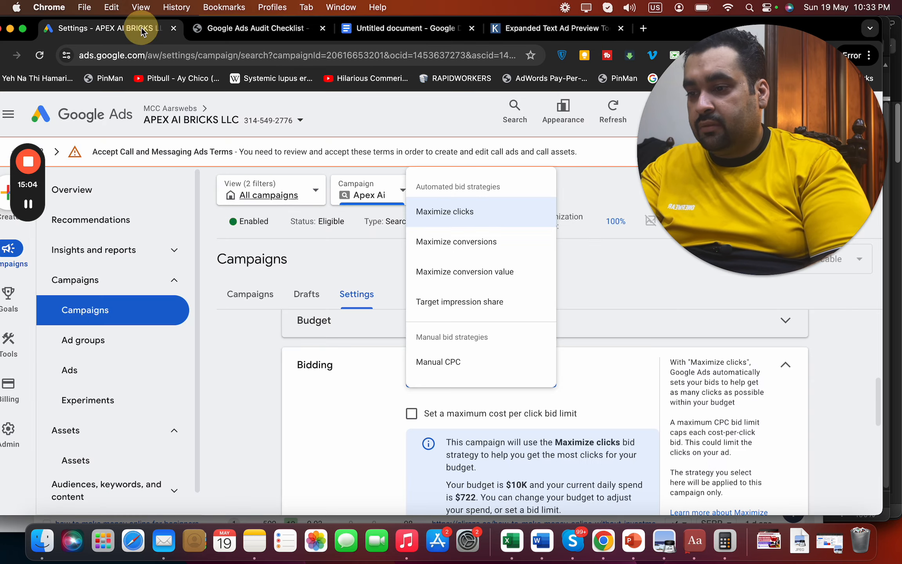
pyautogui.click(372, 435)
pyautogui.click(460, 382)
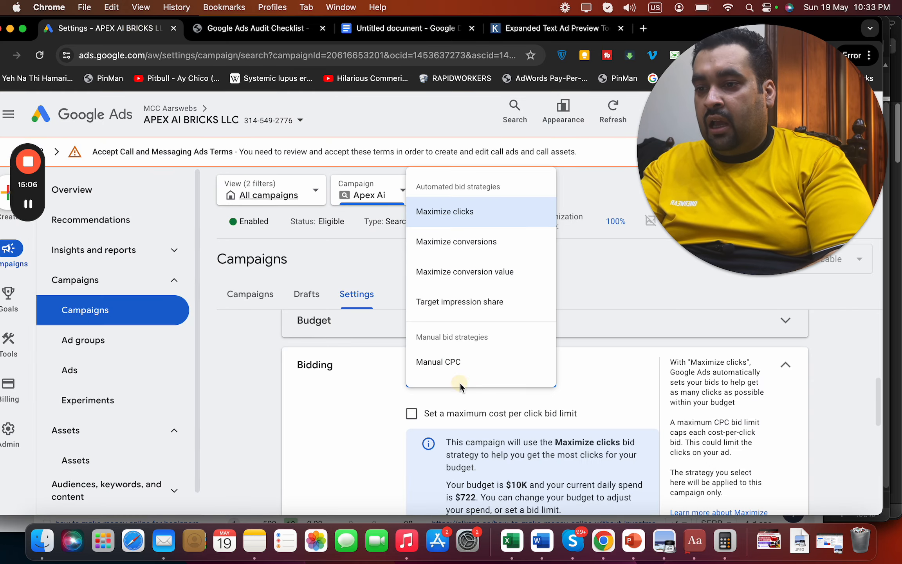
pyautogui.click(476, 309)
pyautogui.click(504, 443)
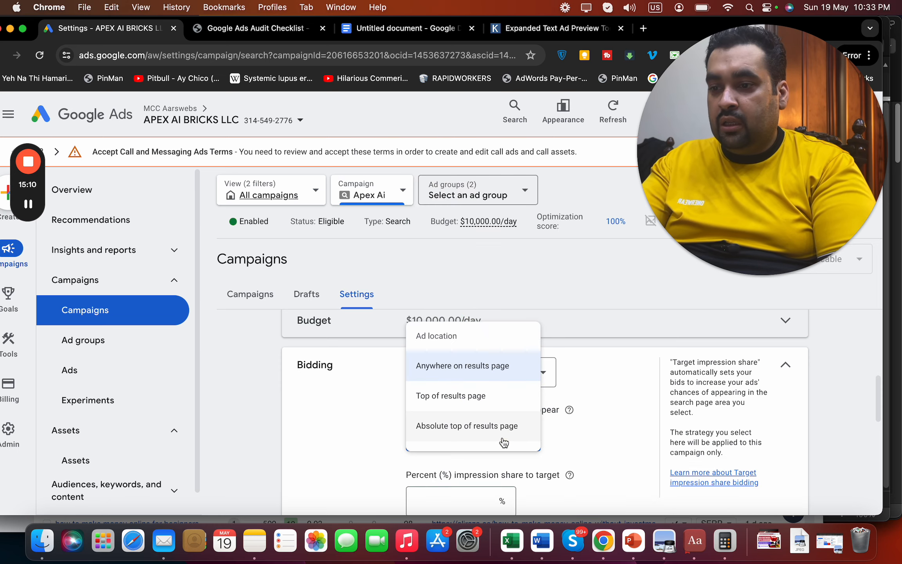
pyautogui.click(495, 412)
pyautogui.click(410, 37)
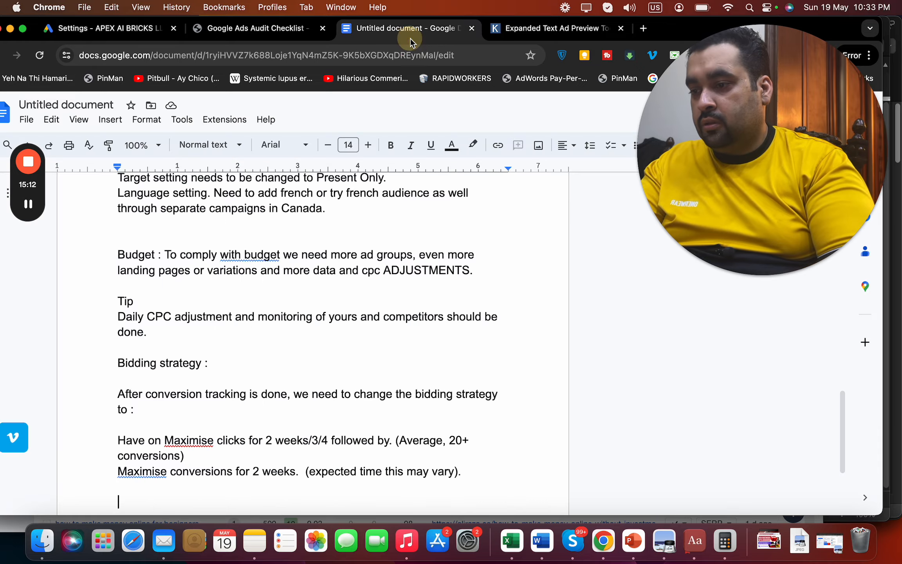
pyautogui.write('Afte')
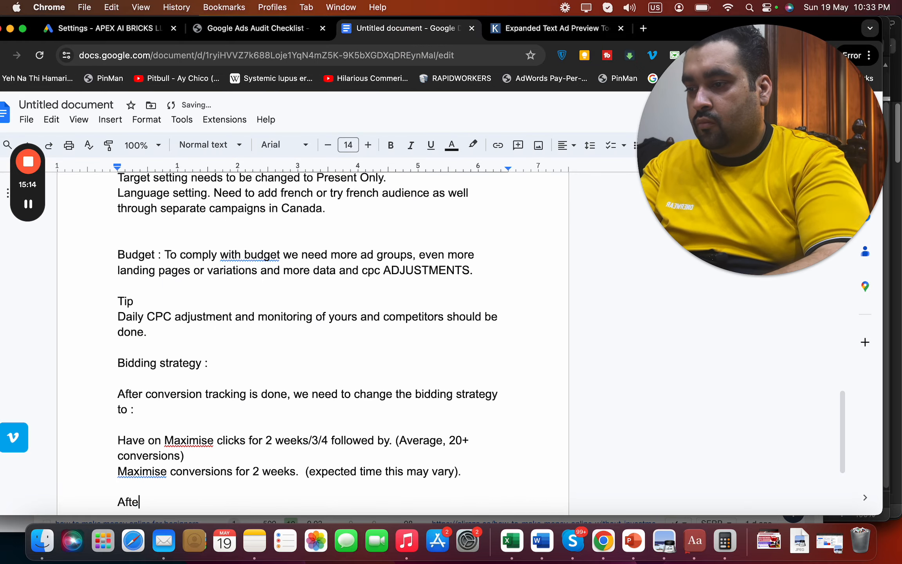
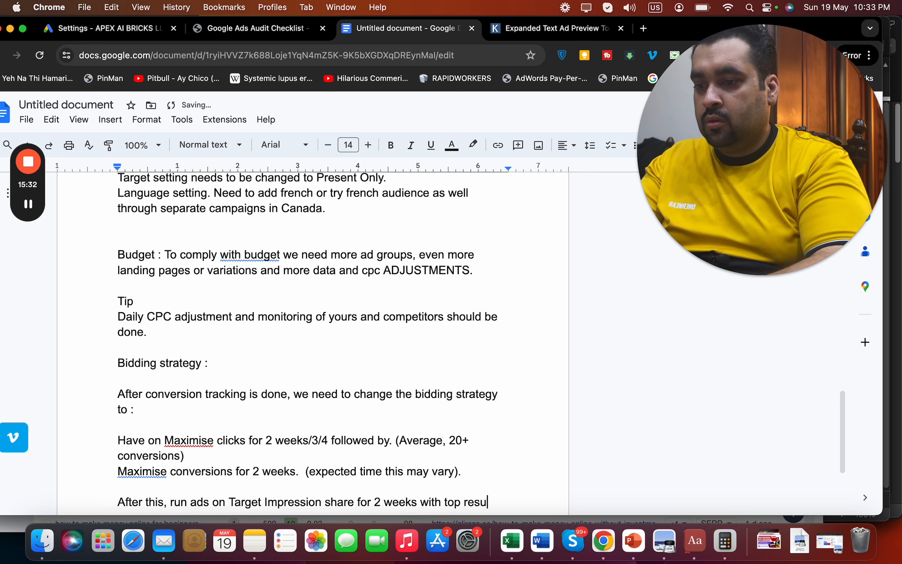
# Finish the bidding note with 'page with 100% of traffic. Because your budget is good.' and return to Google Ads
pyautogui.write('page with 100% of traffic.')
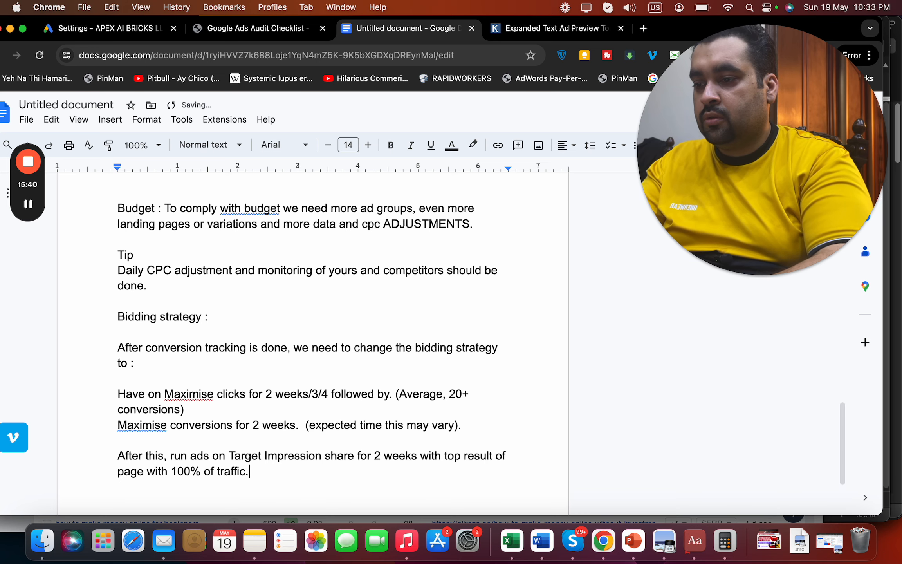
pyautogui.write('se your budget is good.')
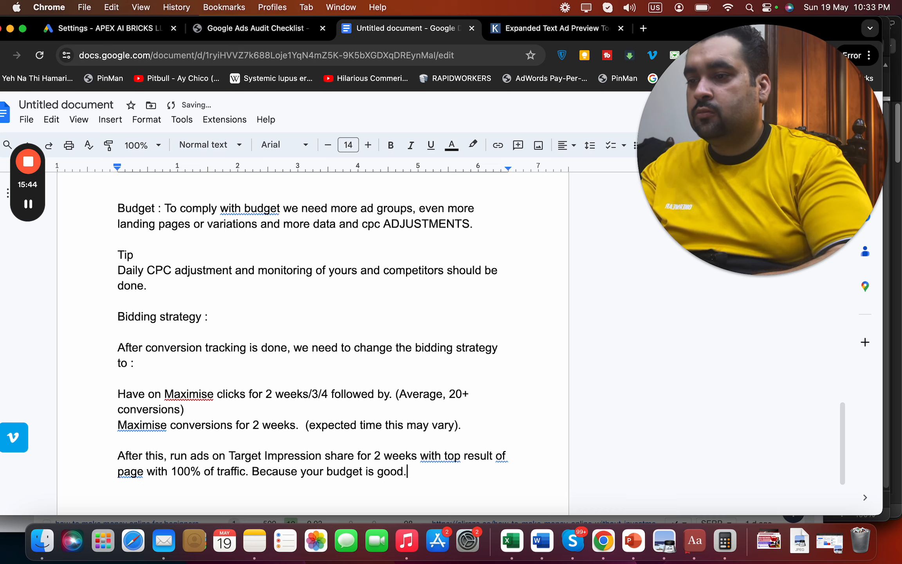
pyautogui.click(117, 28)
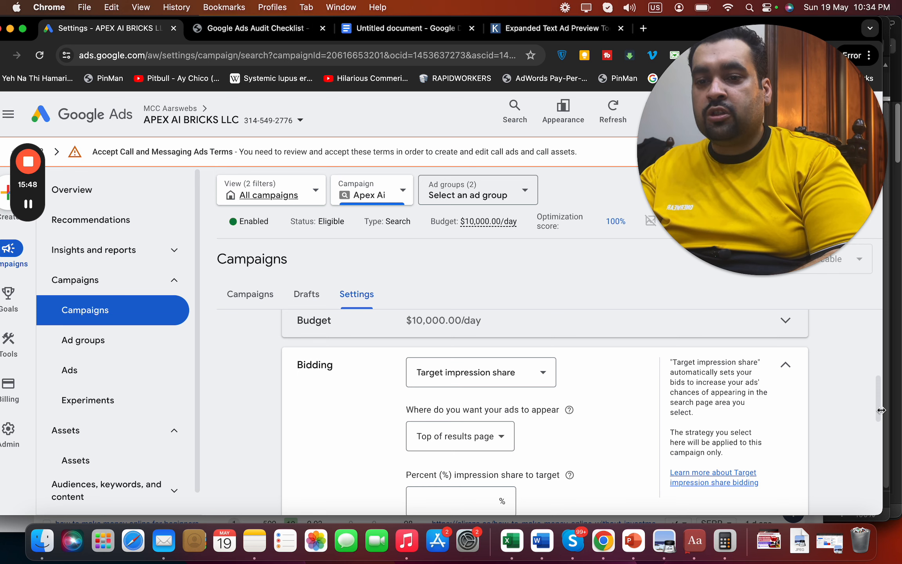
# Close the Bidding editor unchanged and review the Automatically created assets setting without changes
pyautogui.moveTo(876, 407); pyautogui.dragTo(868, 474)
pyautogui.click(747, 449)
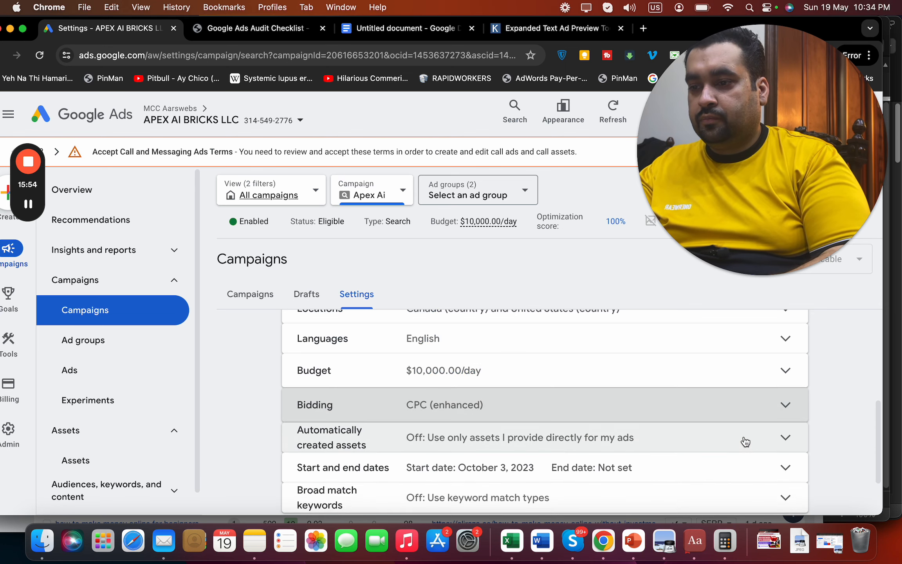
pyautogui.click(740, 445)
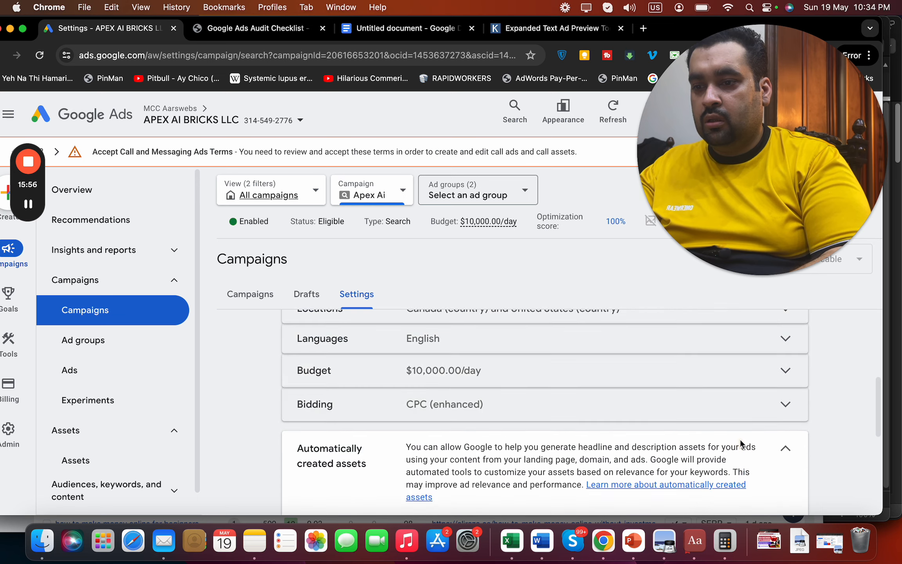
pyautogui.scroll(-5, 879, 455)
pyautogui.scroll(-3, 877, 454)
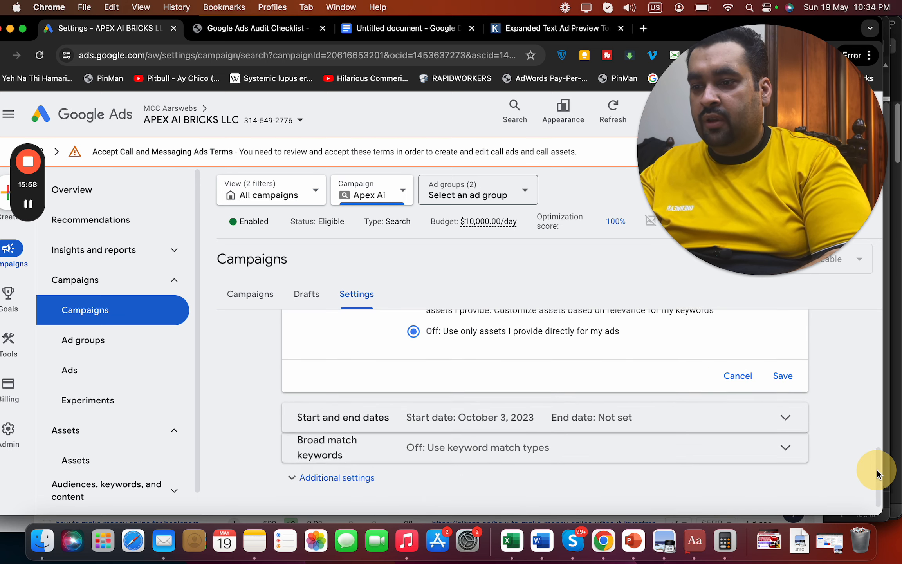
pyautogui.click(739, 377)
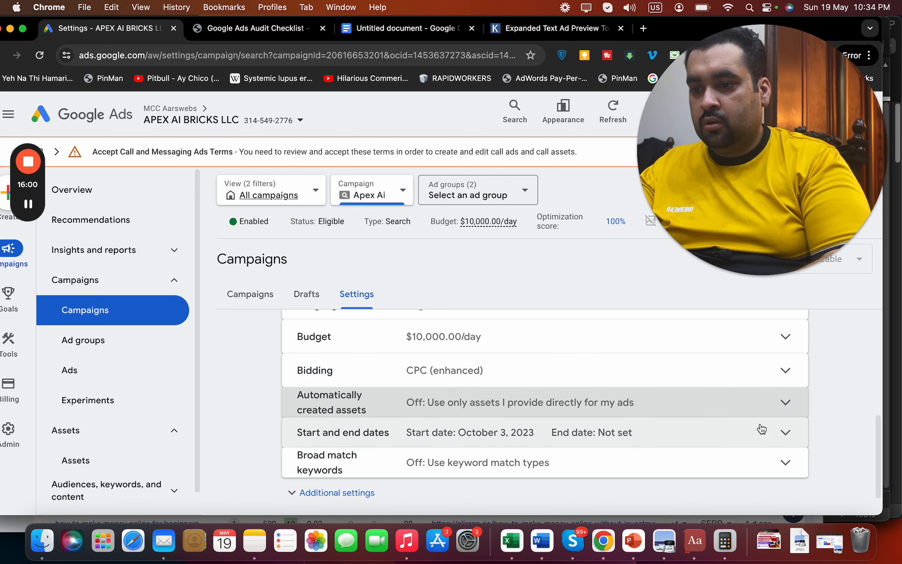
# Reveal the campaign's Additional settings and expand IP exclusions
pyautogui.click(357, 494)
pyautogui.moveTo(876, 408); pyautogui.dragTo(880, 477)
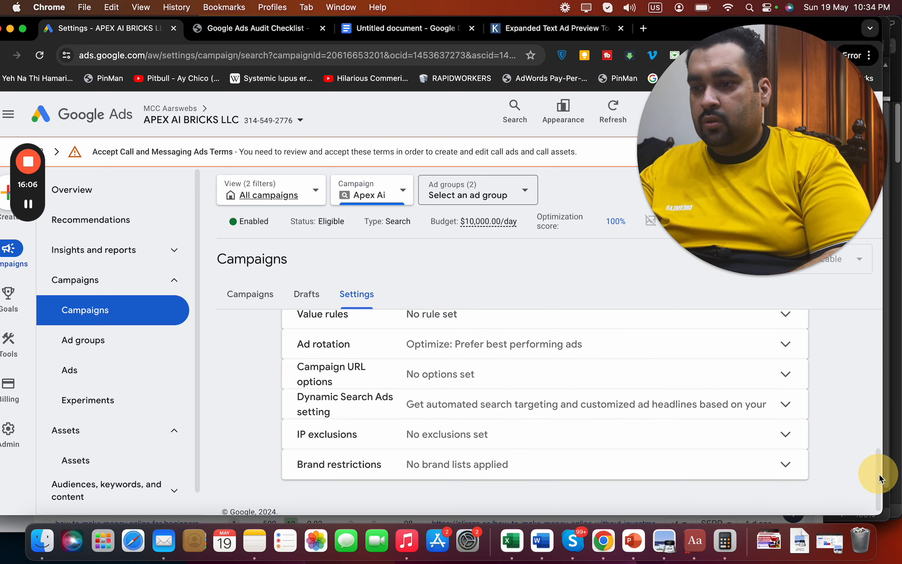
pyautogui.click(768, 441)
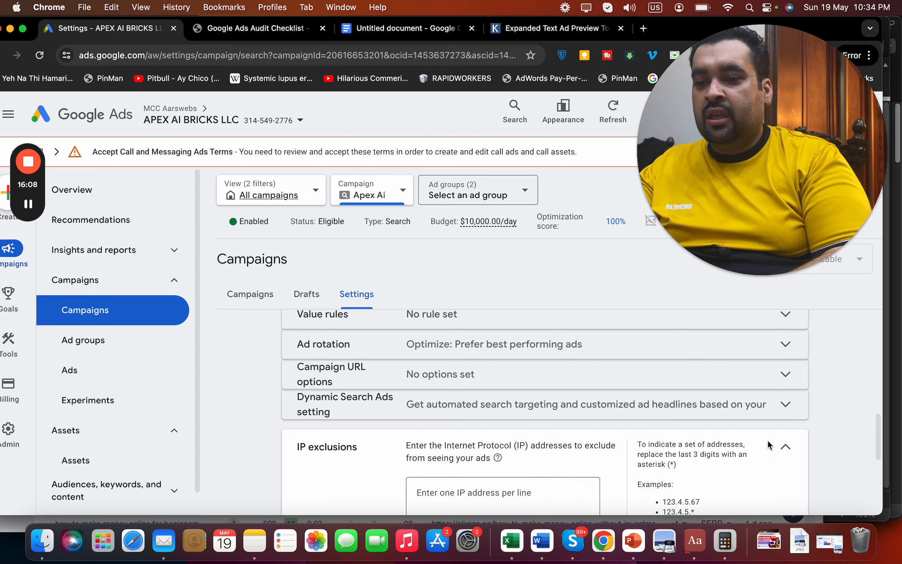
# Append 'And then we can blocklist IP's later on.' to the anti-fraud note
pyautogui.click(372, 28)
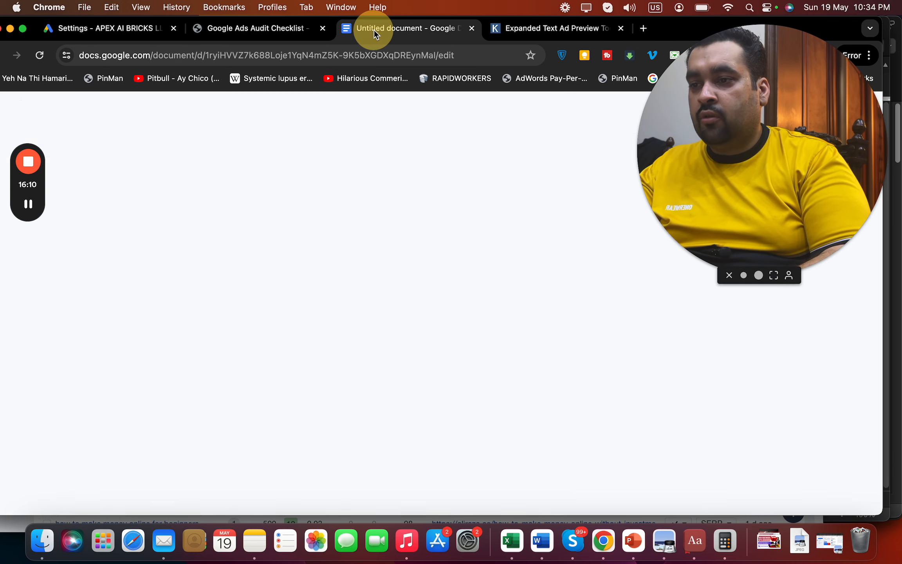
pyautogui.scroll(2, 842, 420)
pyautogui.moveTo(841, 418); pyautogui.dragTo(851, 256)
pyautogui.click(334, 388)
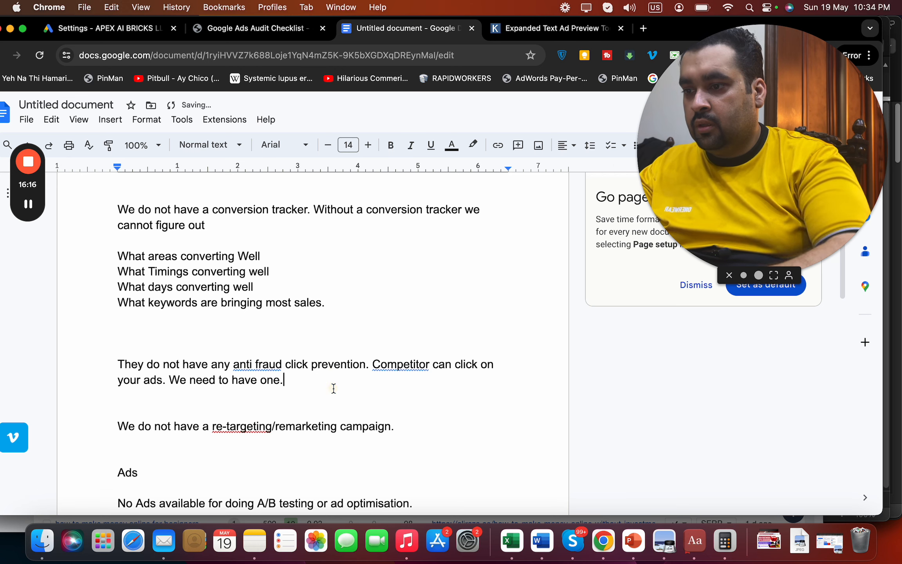
pyautogui.write('And then we can blocl')
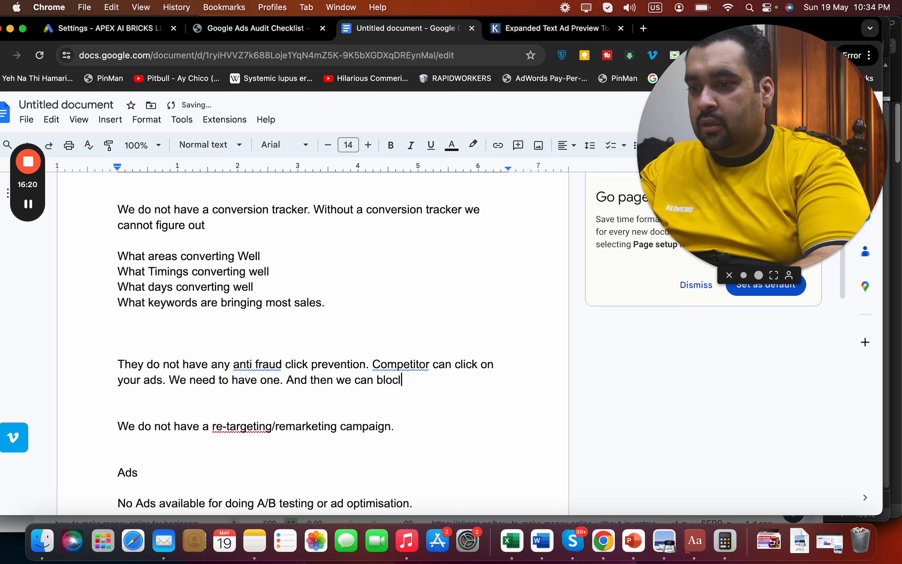
pyautogui.press('BackSpace')
pyautogui.write('klist')
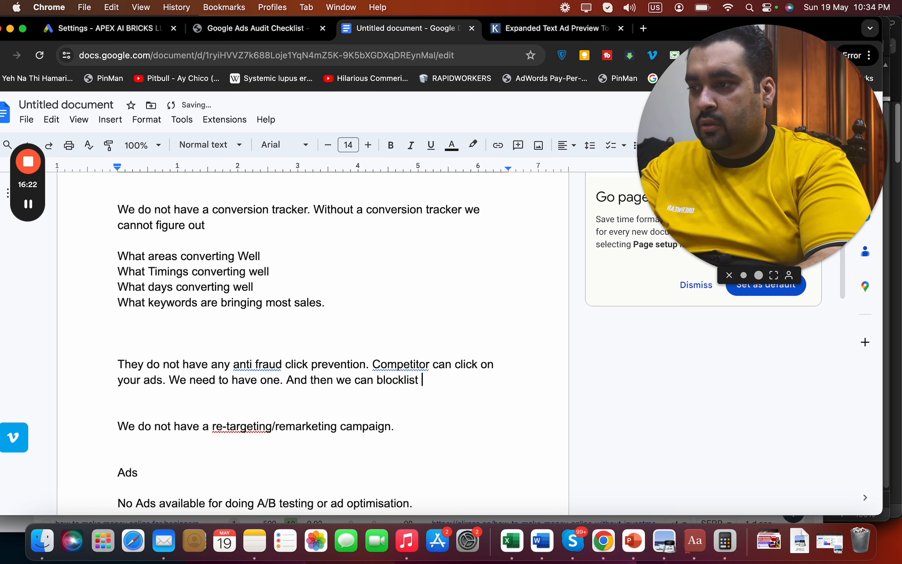
pyautogui.write(' IP')
pyautogui.press('BackSpace')
pyautogui.write('P')
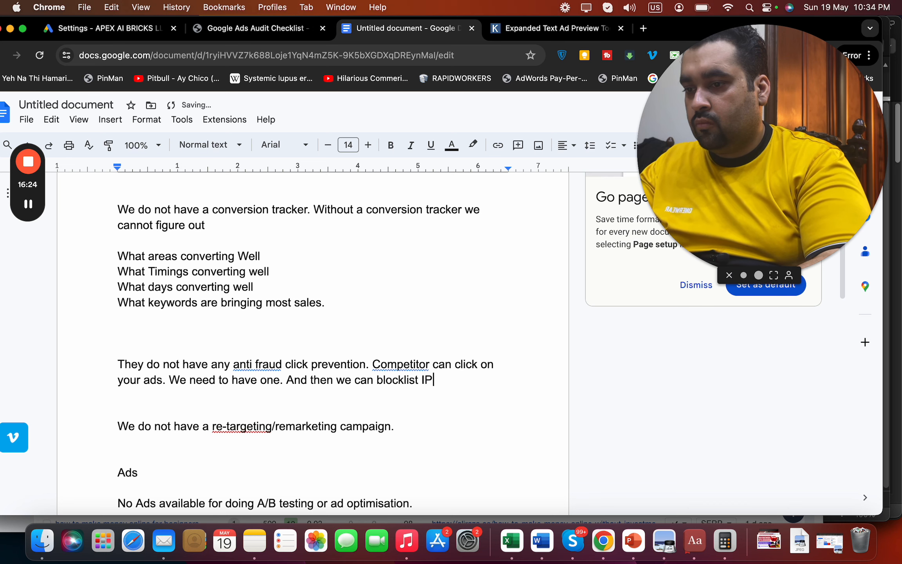
pyautogui.write("'s later on.")
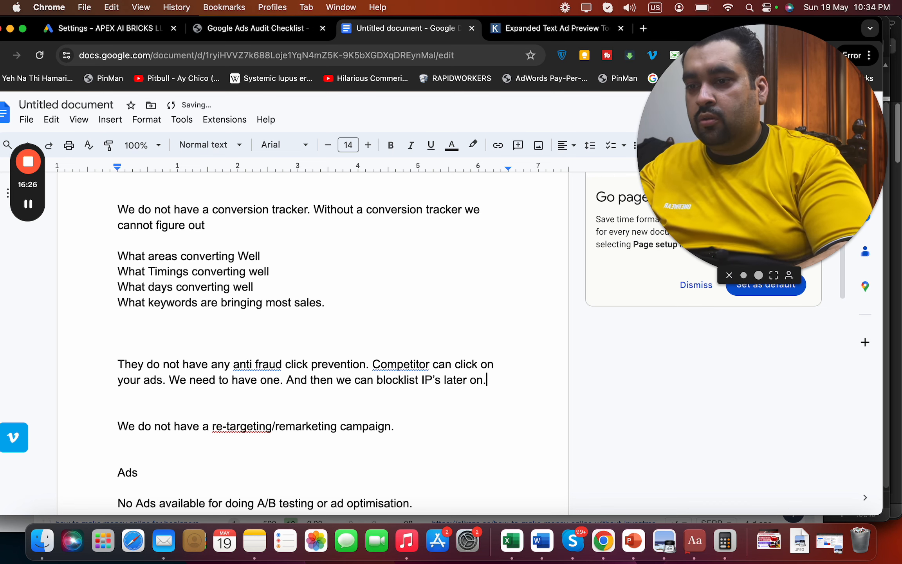
# Start a new empty line after the last paragraph of the notes
pyautogui.moveTo(841, 291); pyautogui.dragTo(834, 506)
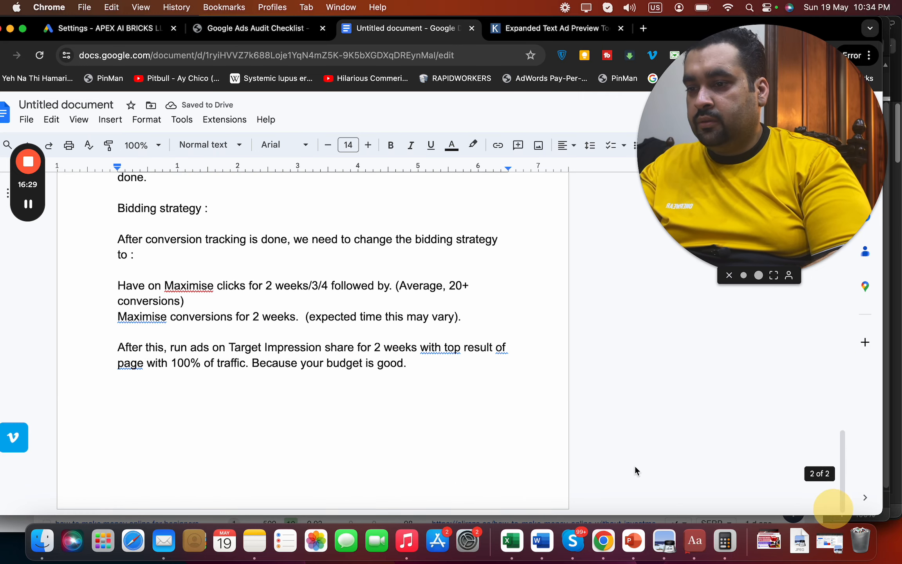
pyautogui.click(411, 397)
pyautogui.press('Return')
# Glance at the audit checklist article, then collapse the IP exclusions setting in Google Ads
pyautogui.click(253, 28)
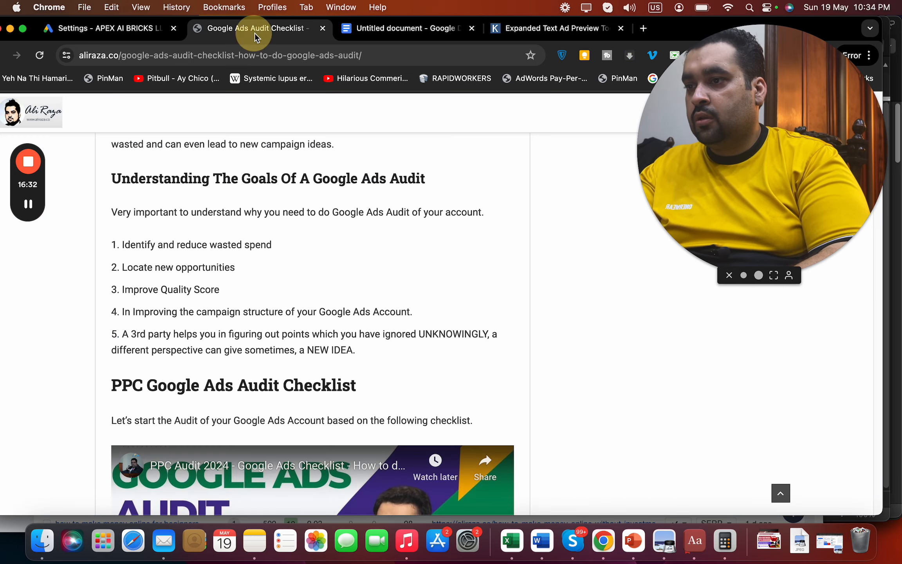
pyautogui.click(116, 20)
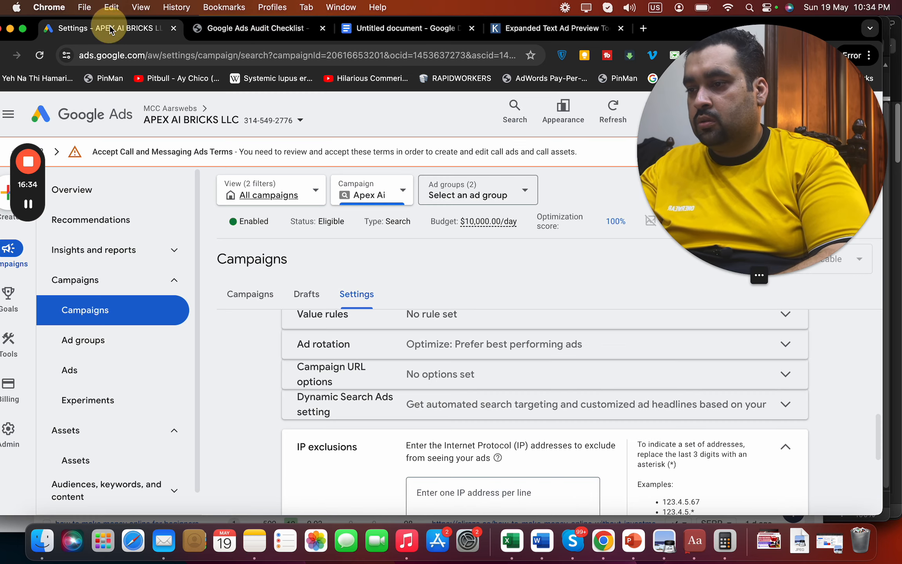
pyautogui.moveTo(877, 449); pyautogui.dragTo(878, 507)
pyautogui.click(743, 422)
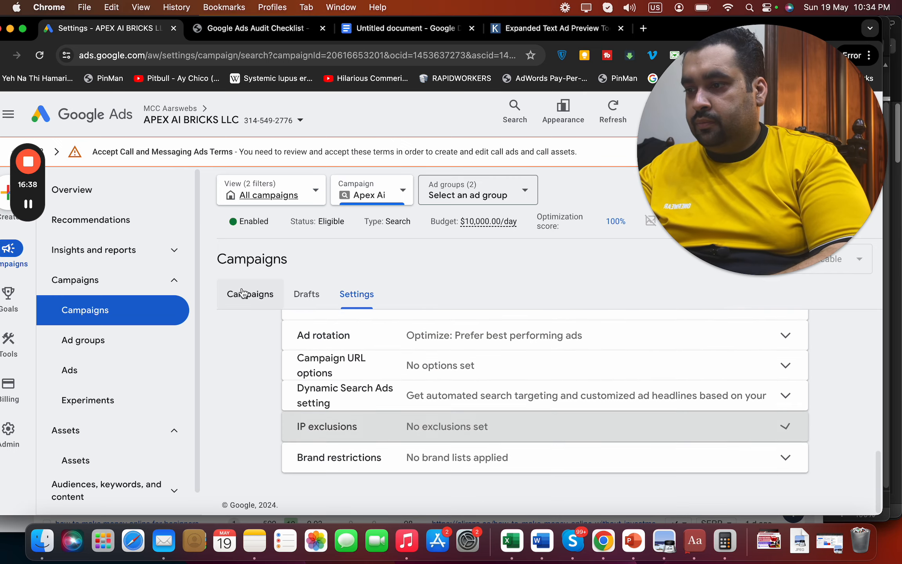
pyautogui.scroll(-1, 198, 402)
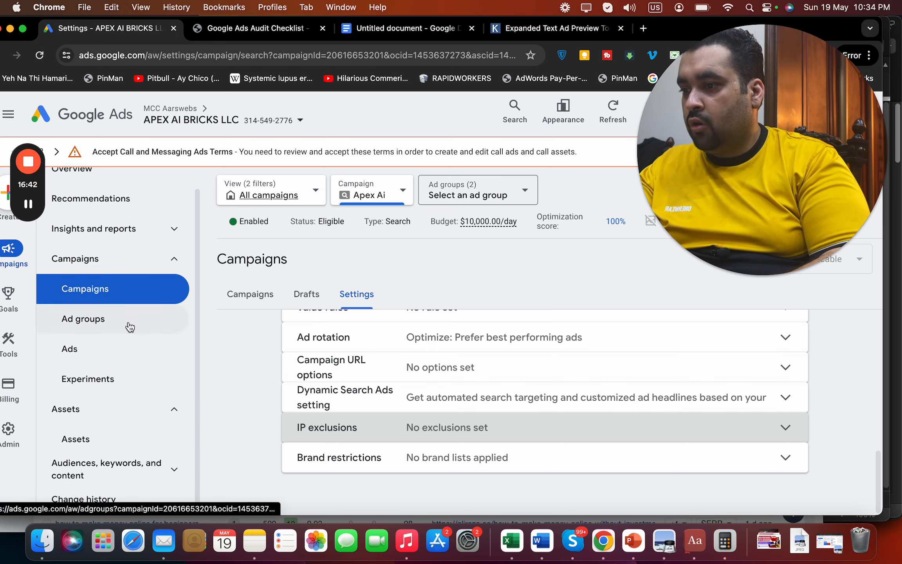
# Open the Apex Ai campaign's Search keywords report under Audiences, keywords, and content
pyautogui.click(250, 294)
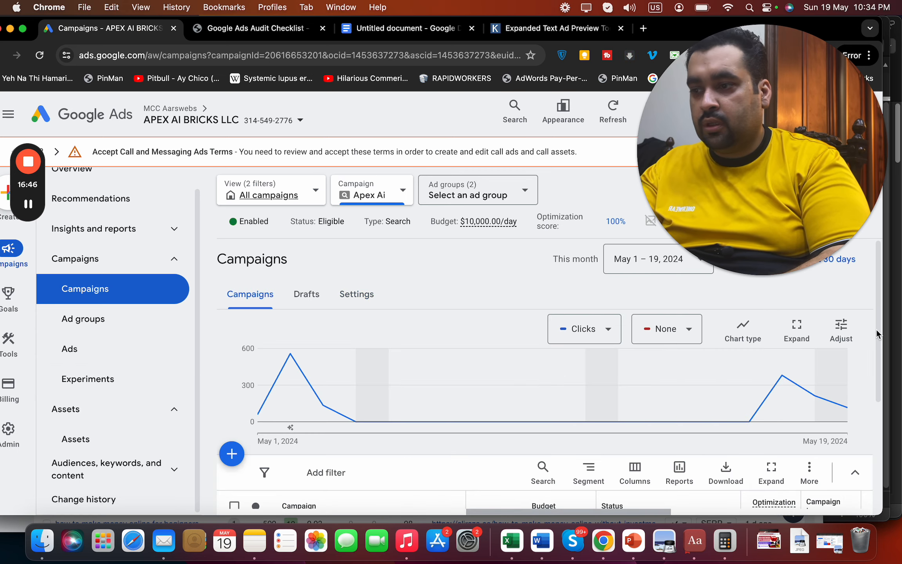
pyautogui.moveTo(879, 337); pyautogui.dragTo(879, 364)
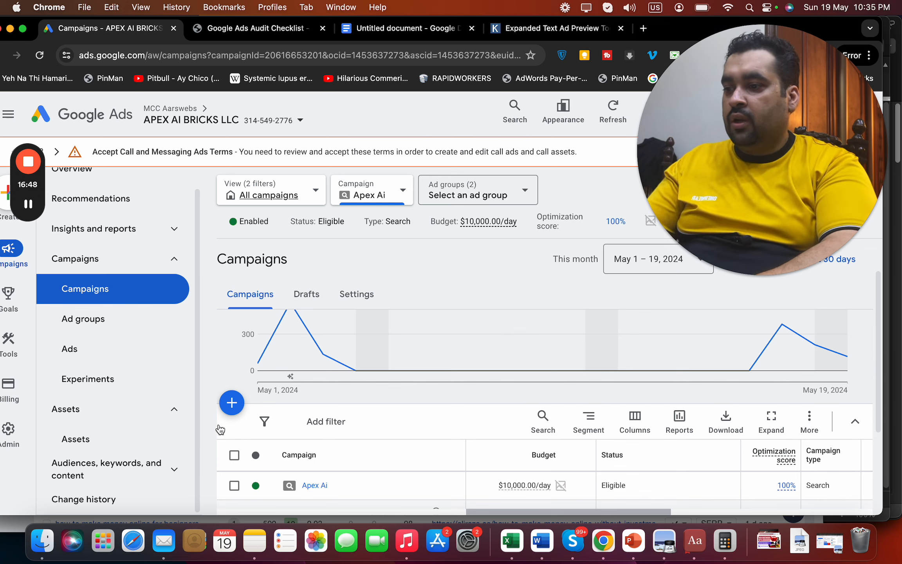
pyautogui.click(151, 475)
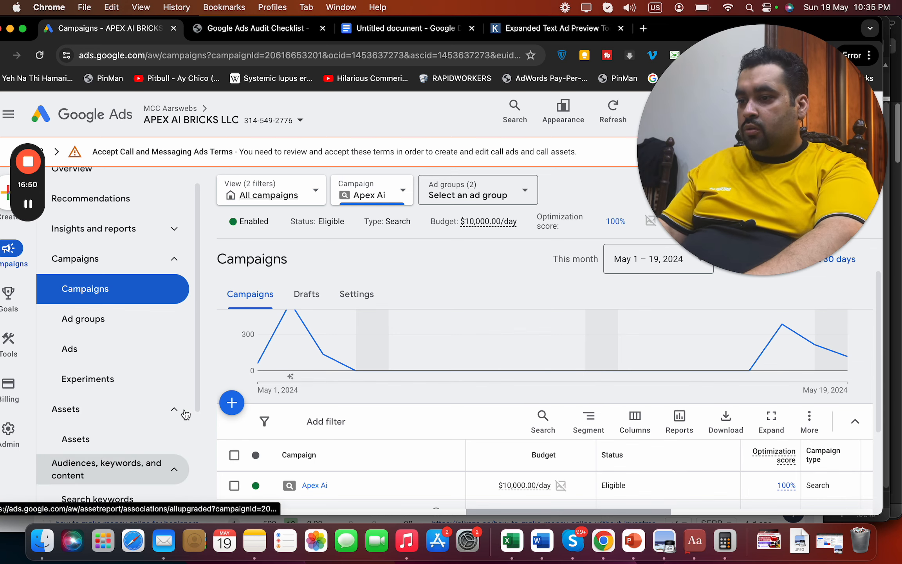
pyautogui.moveTo(195, 401); pyautogui.dragTo(195, 465)
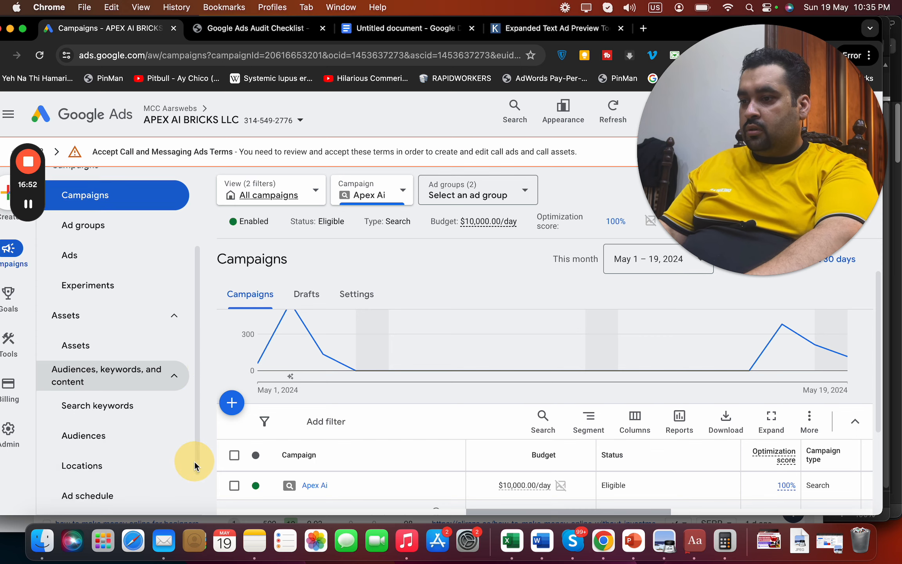
pyautogui.click(127, 409)
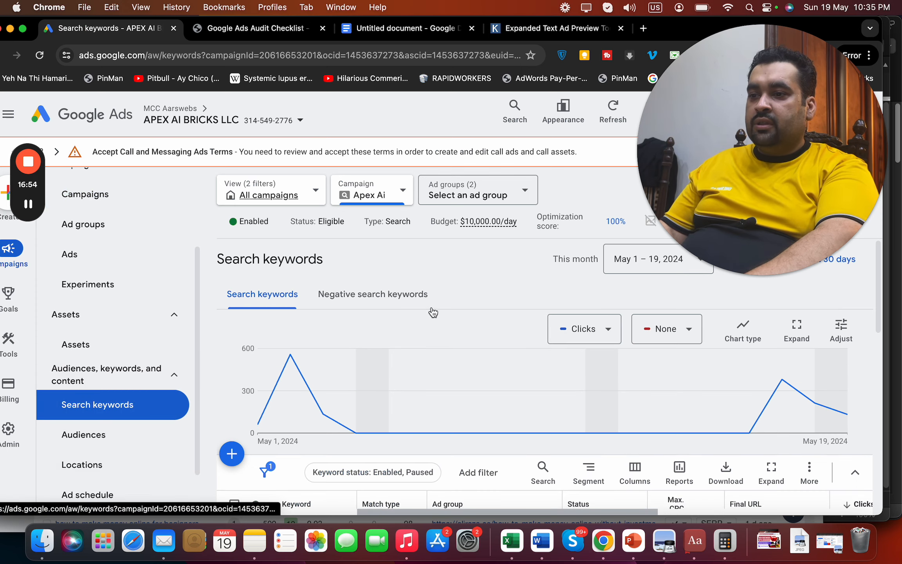
# Review the 105 keywords' statuses and metrics: 1,478 clicks, $4,868.46 cost, led by [mcafee customer service]
pyautogui.moveTo(879, 280); pyautogui.dragTo(779, 210)
pyautogui.moveTo(880, 294); pyautogui.dragTo(879, 455)
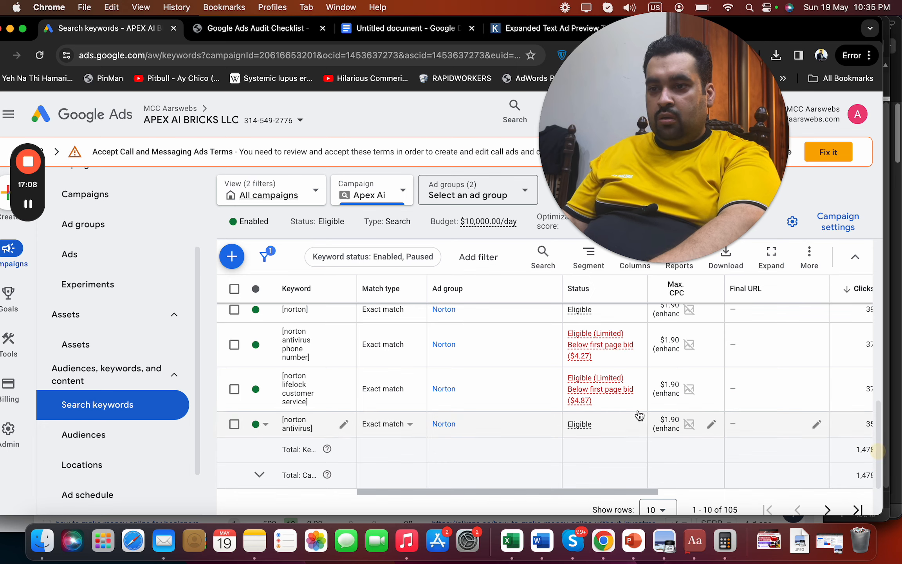
pyautogui.moveTo(602, 399)
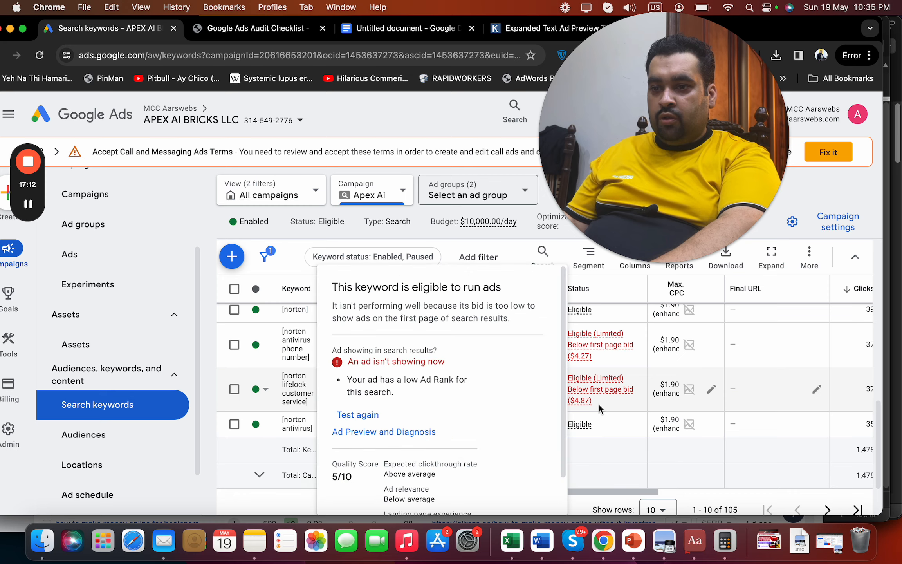
pyautogui.moveTo(628, 490); pyautogui.dragTo(891, 339)
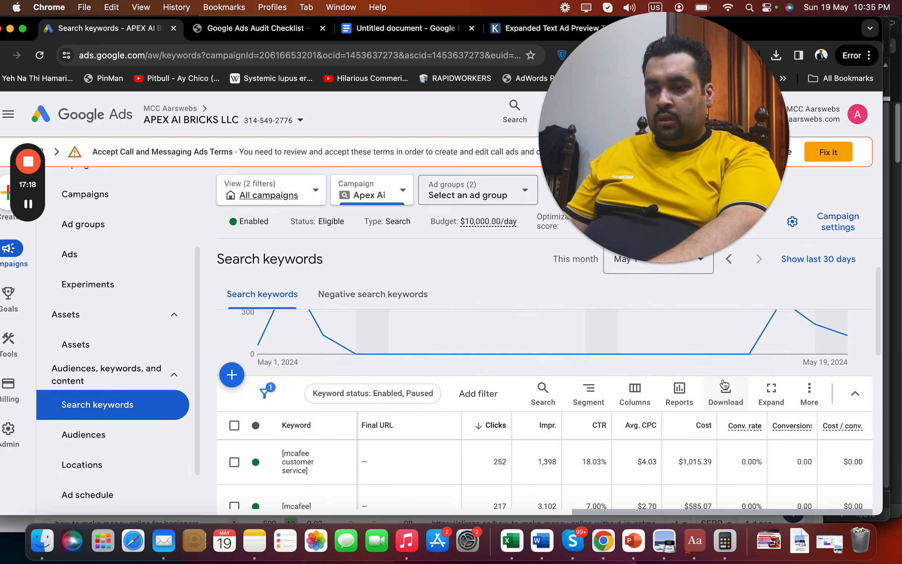
# Search the columns for 'qual' and add Quality Score to the keyword table
pyautogui.click(635, 393)
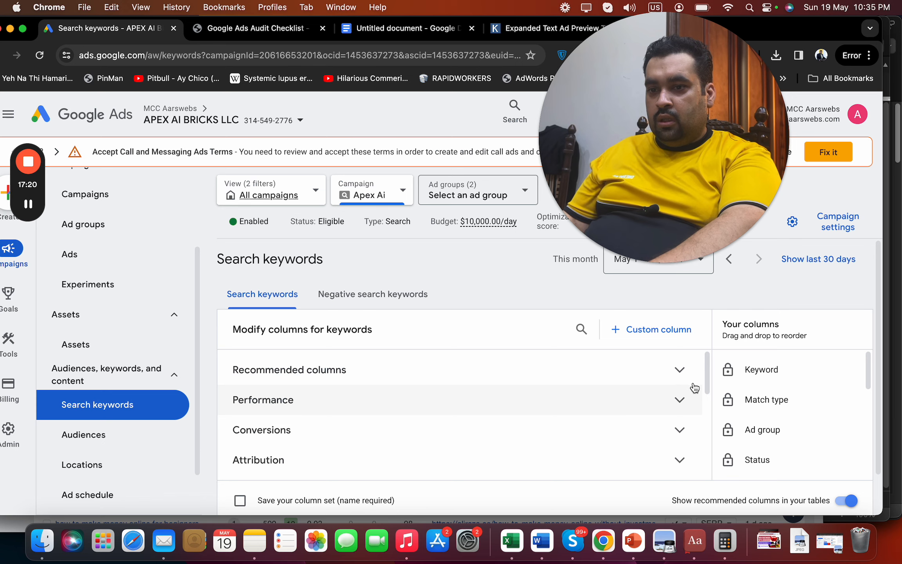
pyautogui.click(581, 329)
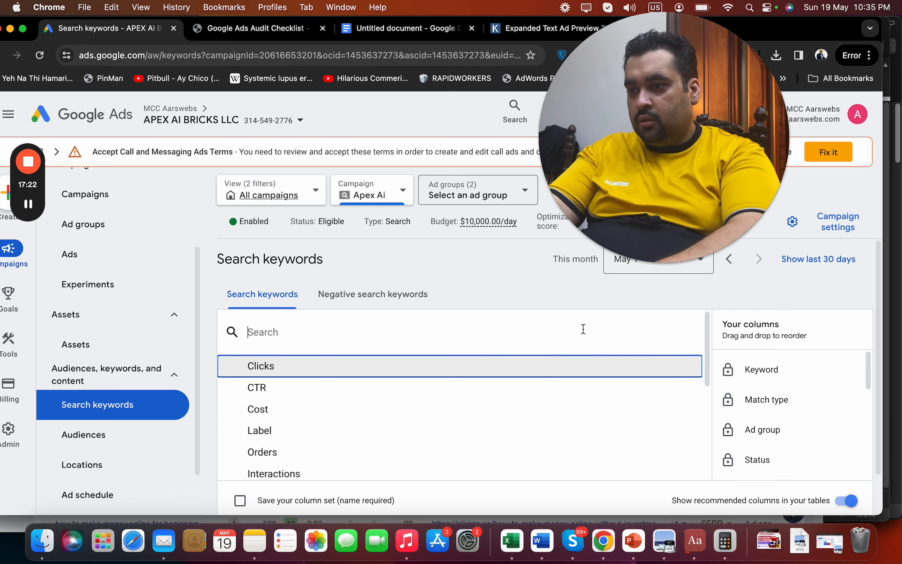
pyautogui.write('qual')
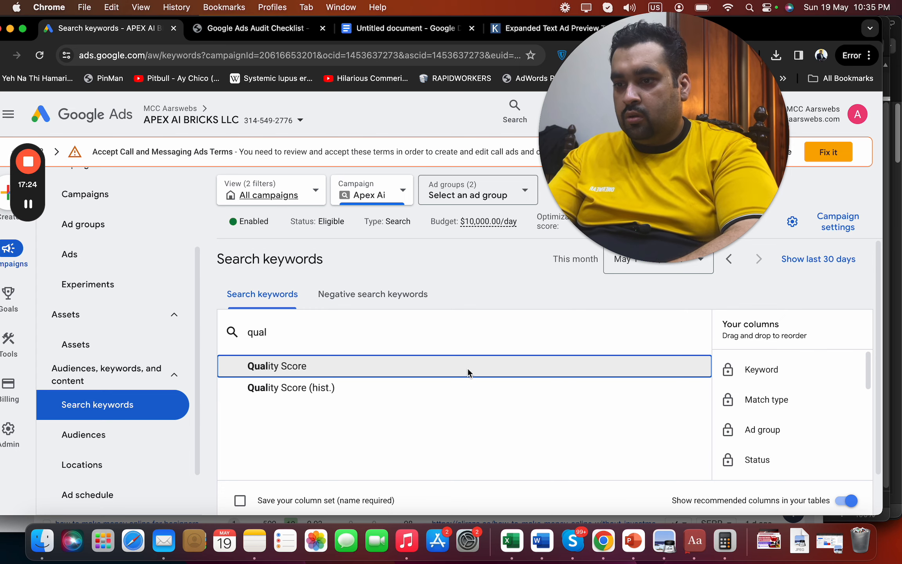
pyautogui.click(467, 368)
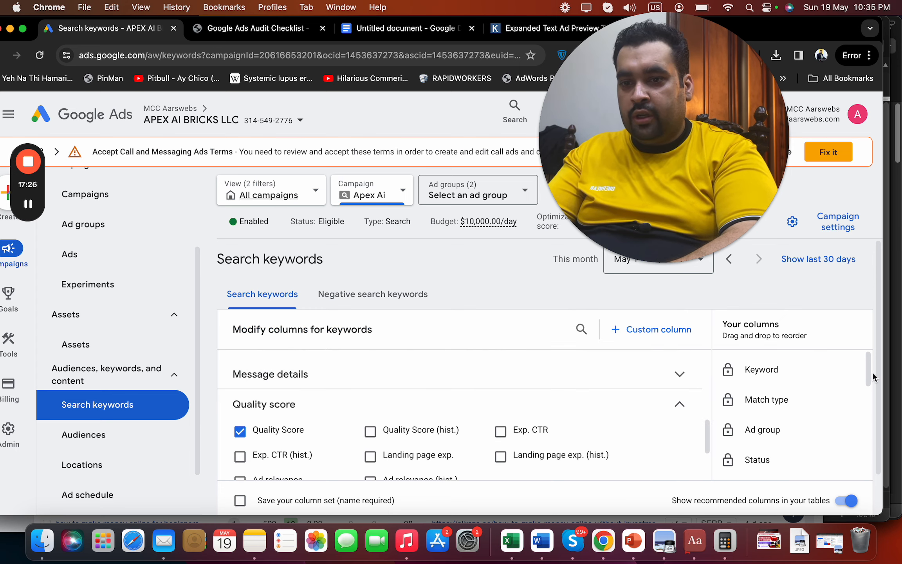
pyautogui.scroll(-3, 870, 395)
pyautogui.scroll(-2, 877, 424)
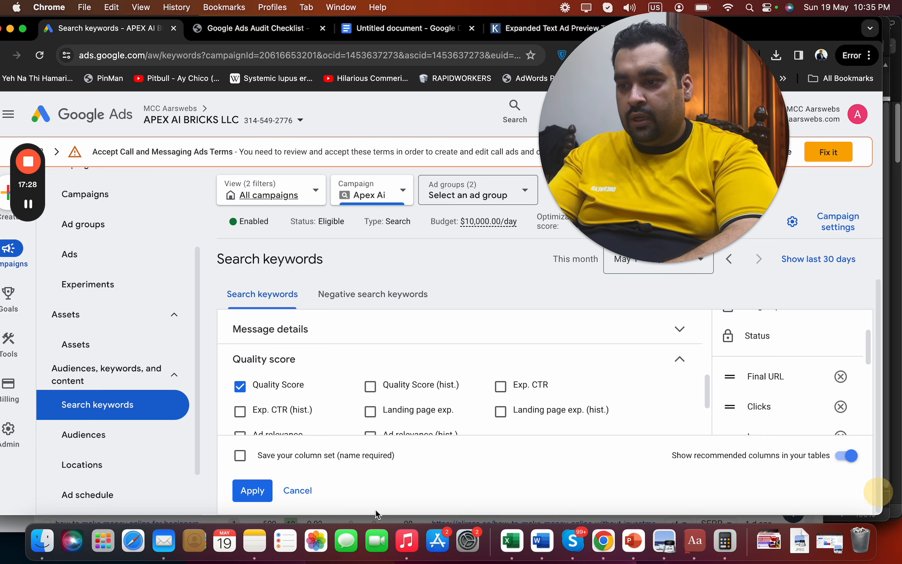
pyautogui.click(253, 490)
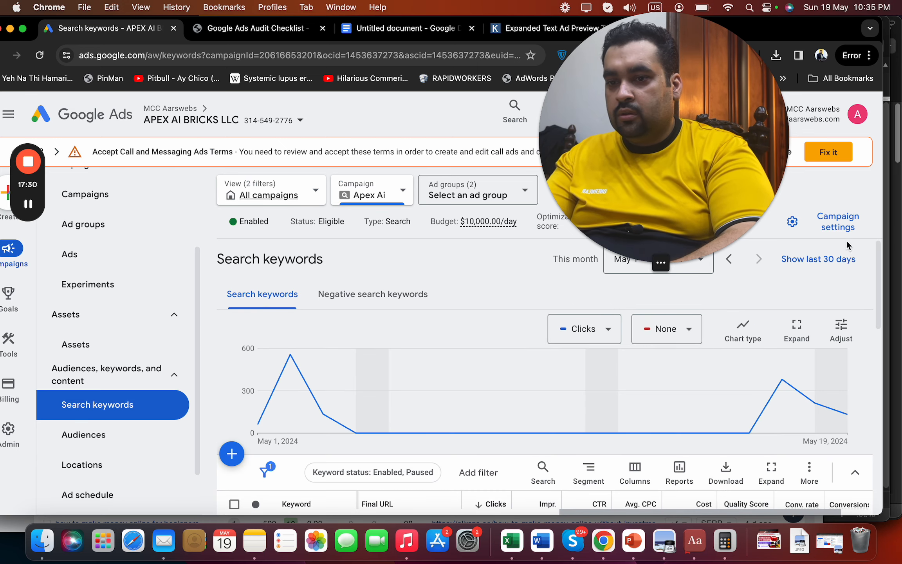
# Scroll through Quality Scores, from 1/10 for [norton lifelock] to 7/10, down to the Total rows
pyautogui.moveTo(881, 296); pyautogui.dragTo(879, 339)
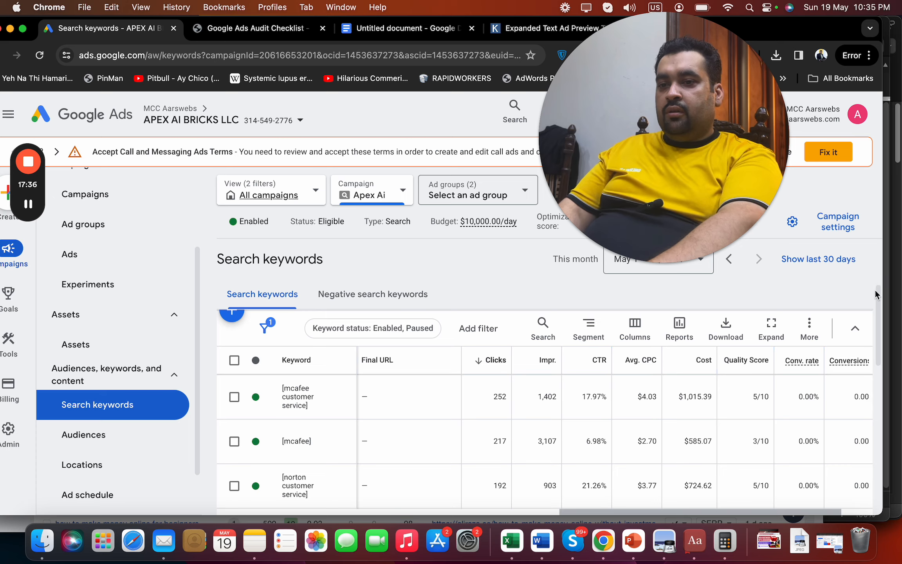
pyautogui.moveTo(878, 304); pyautogui.dragTo(881, 347)
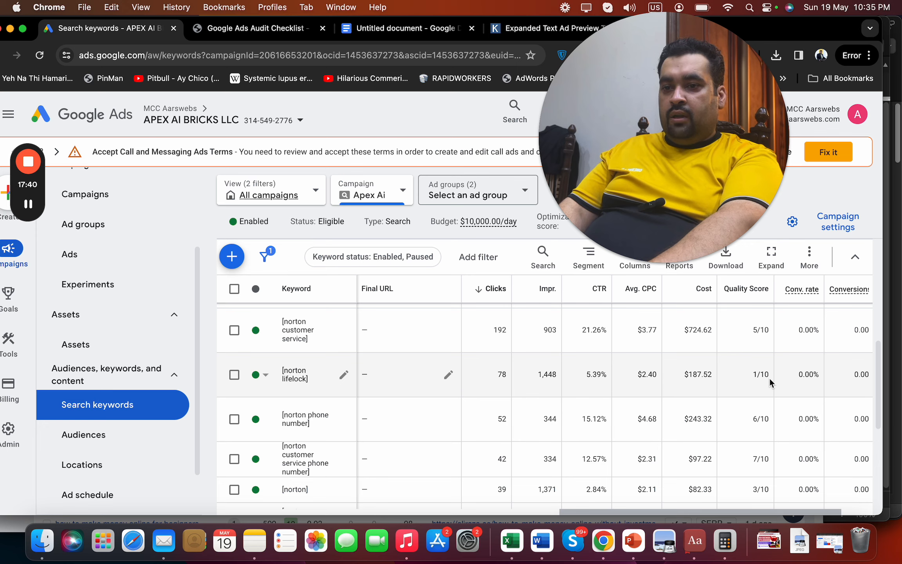
pyautogui.moveTo(876, 423); pyautogui.dragTo(879, 481)
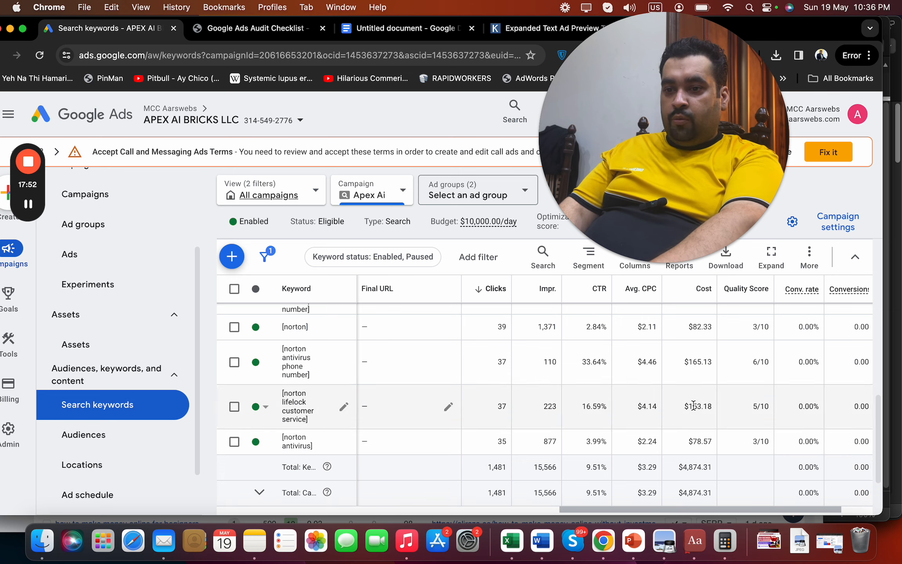
# Add a 'Keyword Optimisation 👍' heading followed by 'Poor Quality Score is a huge problem.'
pyautogui.click(444, 28)
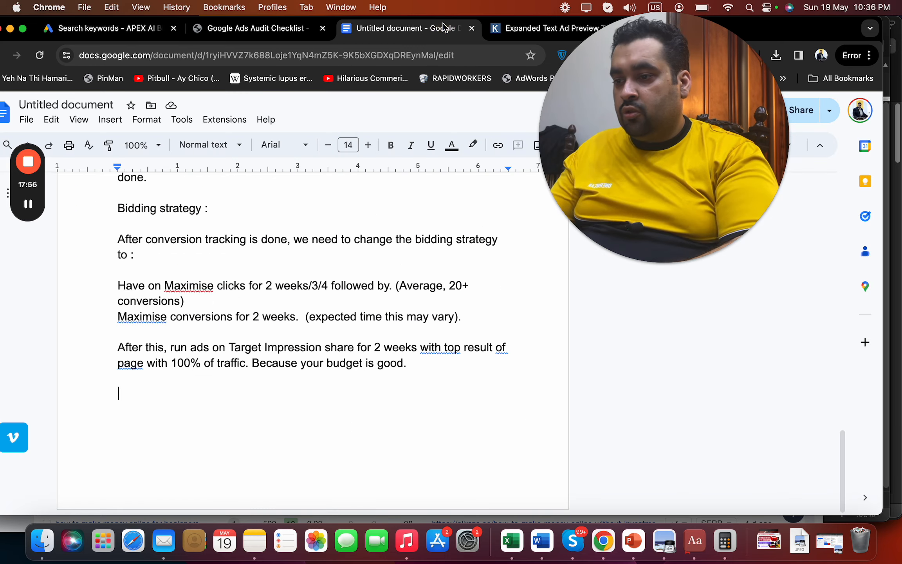
pyautogui.press('Return')
pyautogui.write('Keywor')
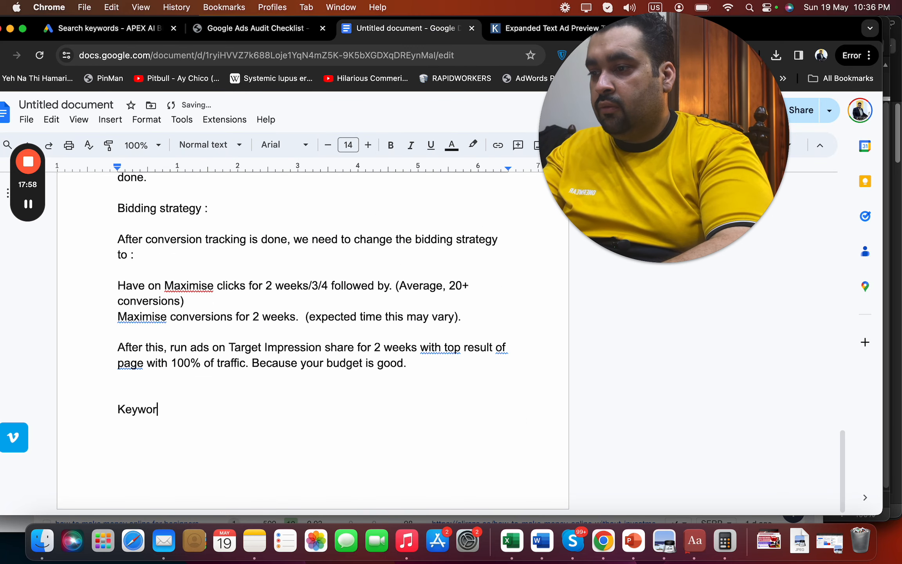
pyautogui.write('d Optimisatio')
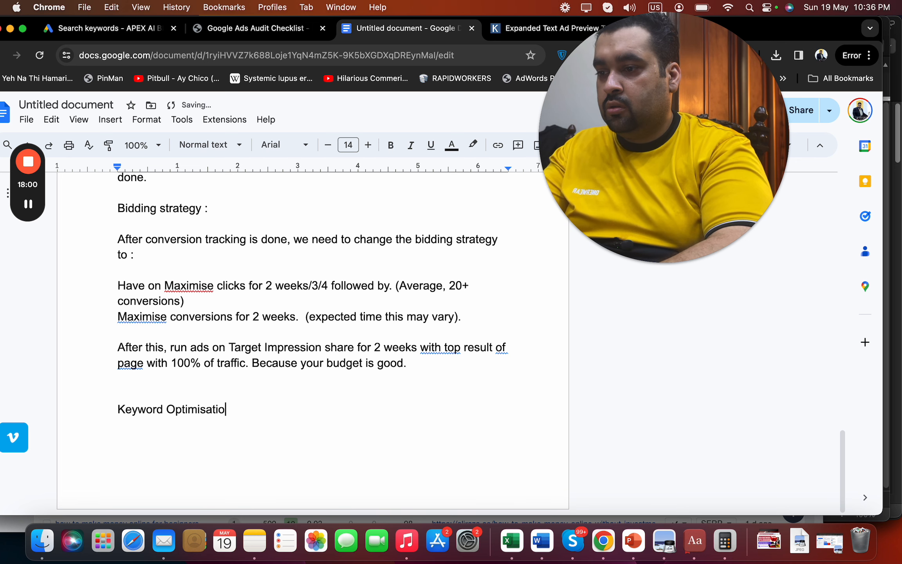
pyautogui.write('n 👍')
pyautogui.press('Return')
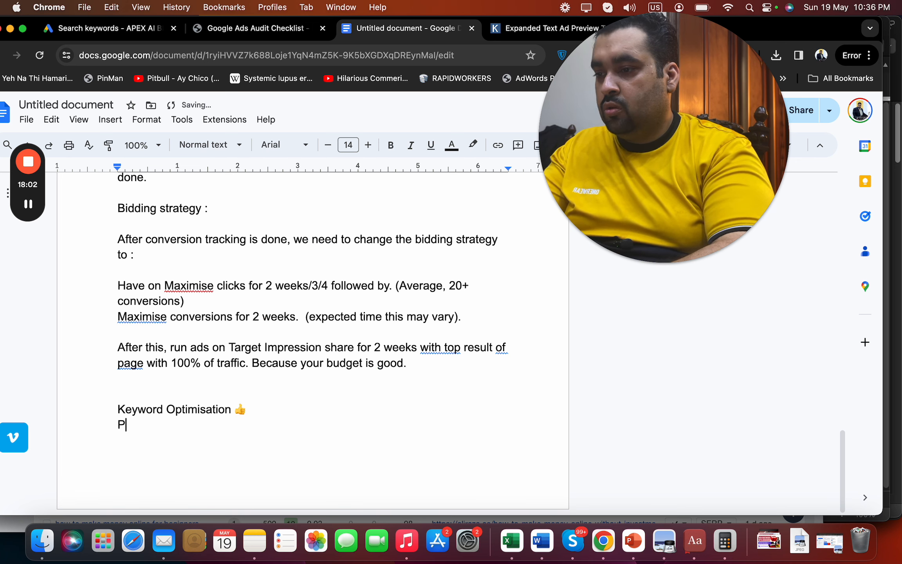
pyautogui.write('Poor Qua')
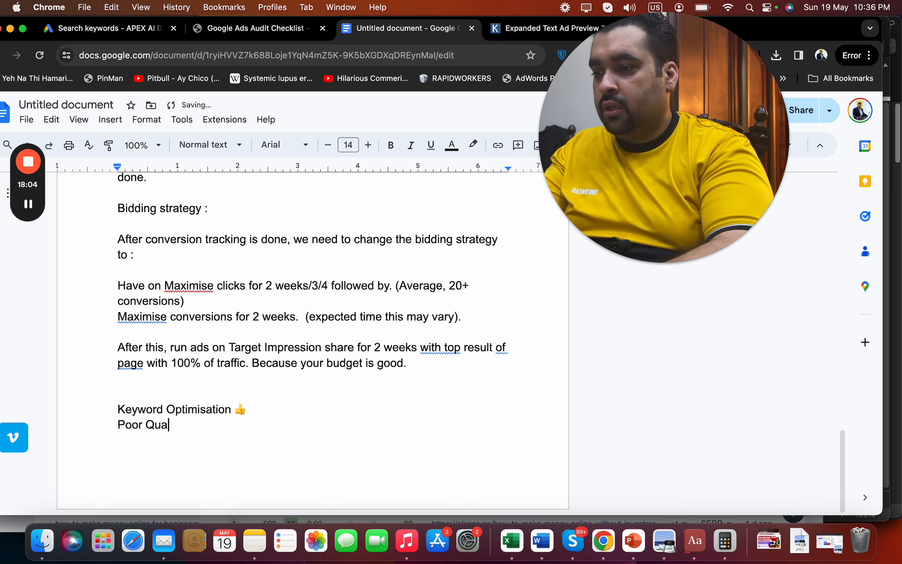
pyautogui.write('lity Score is a')
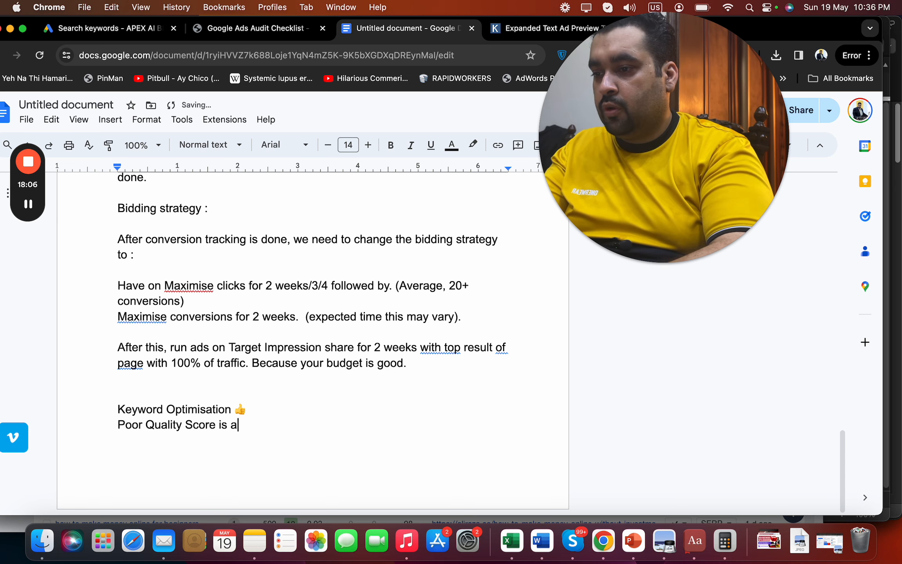
pyautogui.write(' huge problem.')
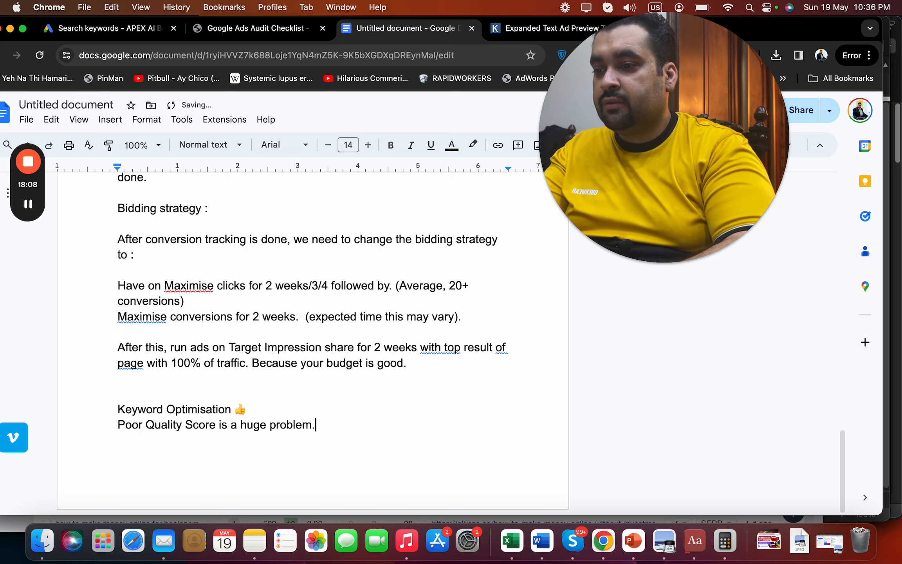
pyautogui.press('Return')
pyautogui.press('Return')
# Screenshot the top keyword rows with Quality Scores and insert it below the Keyword Optimisation note
pyautogui.click(135, 31)
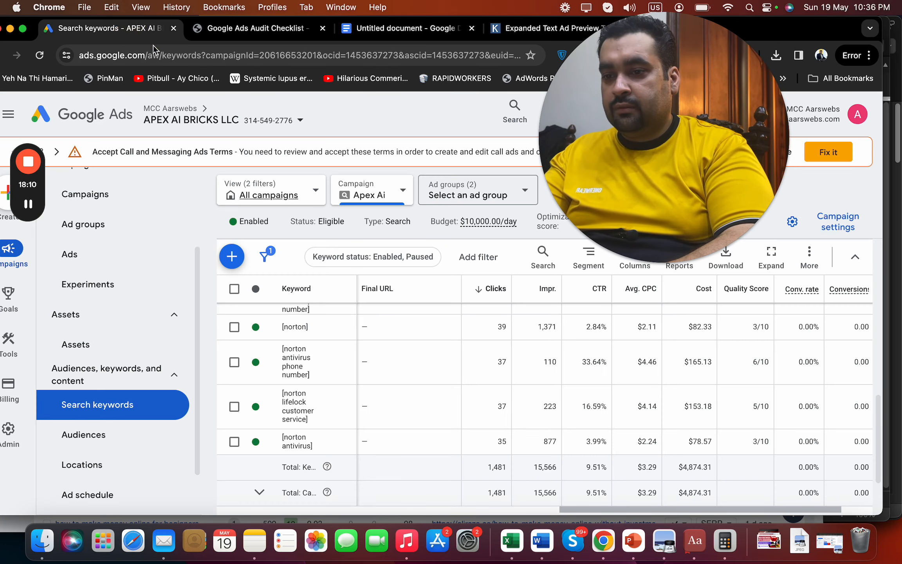
pyautogui.moveTo(879, 436); pyautogui.dragTo(900, 338)
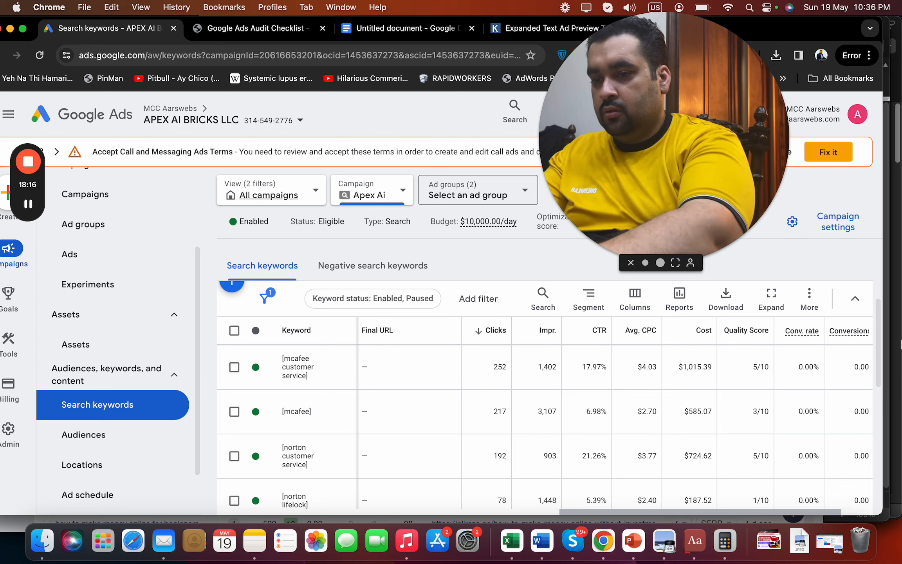
pyautogui.press('super+shift+4')
pyautogui.moveTo(216, 319); pyautogui.dragTo(210, 453)
pyautogui.click(389, 23)
pyautogui.press('Return')
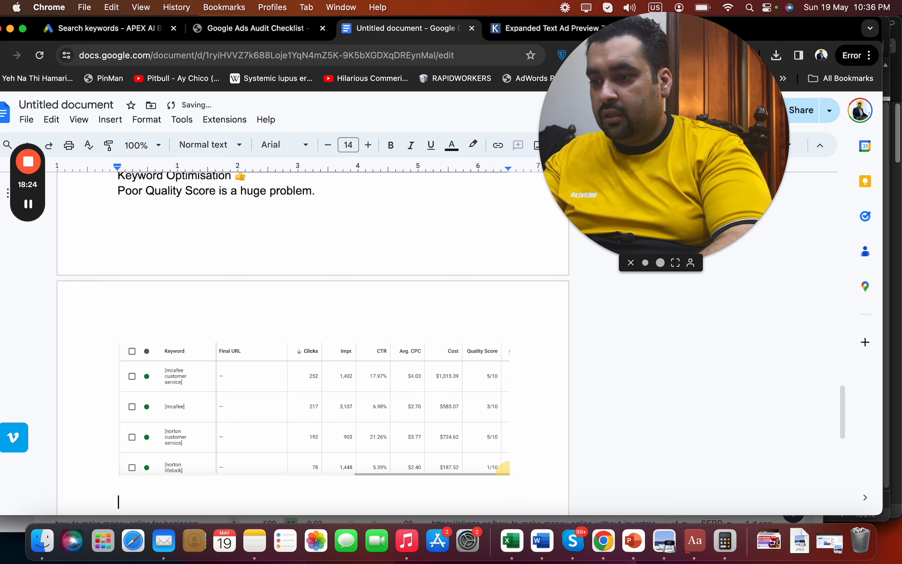
# Screenshot the lower keyword rows and totals (1,481 clicks, $4,874.31) in Google Ads
pyautogui.click(122, 38)
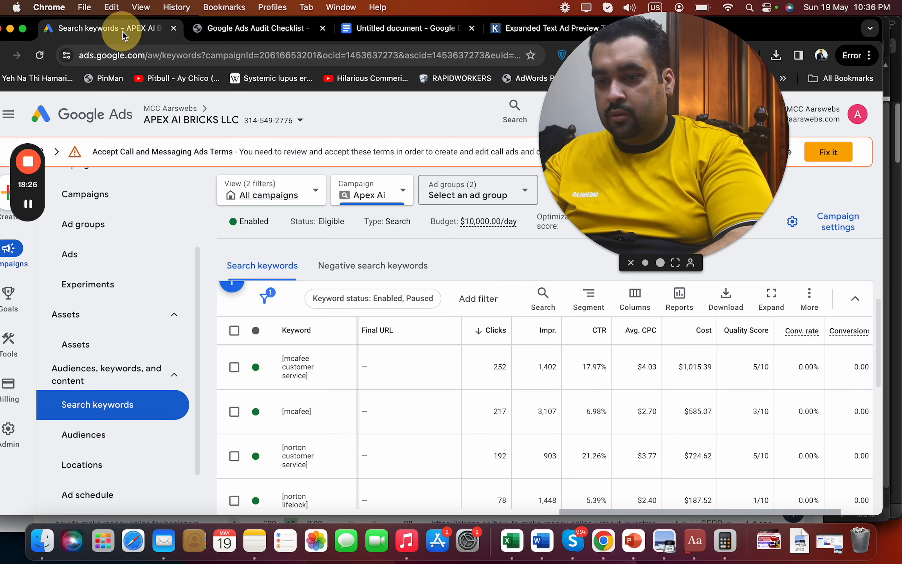
pyautogui.scroll(-2, 878, 378)
pyautogui.moveTo(878, 378); pyautogui.dragTo(896, 450)
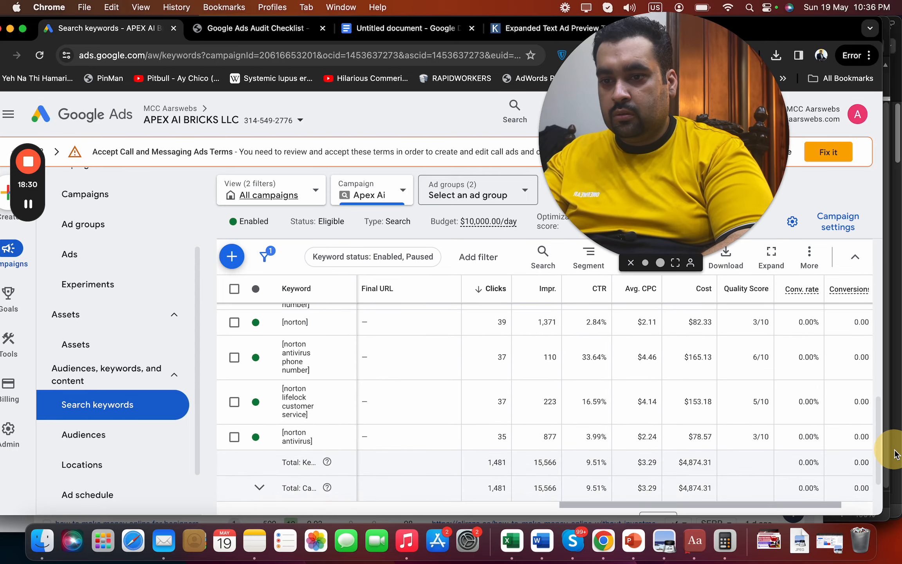
pyautogui.press('super+shift+4')
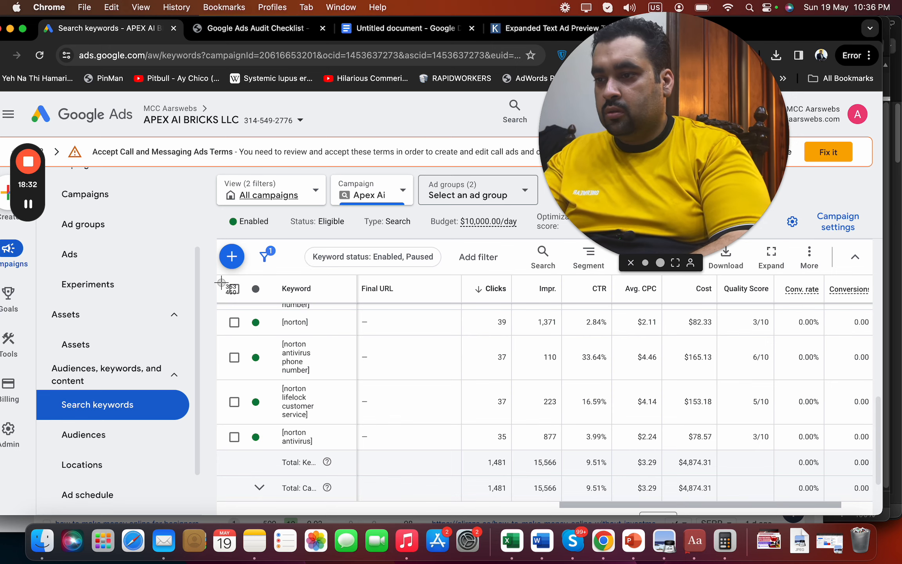
pyautogui.moveTo(218, 275); pyautogui.dragTo(872, 504)
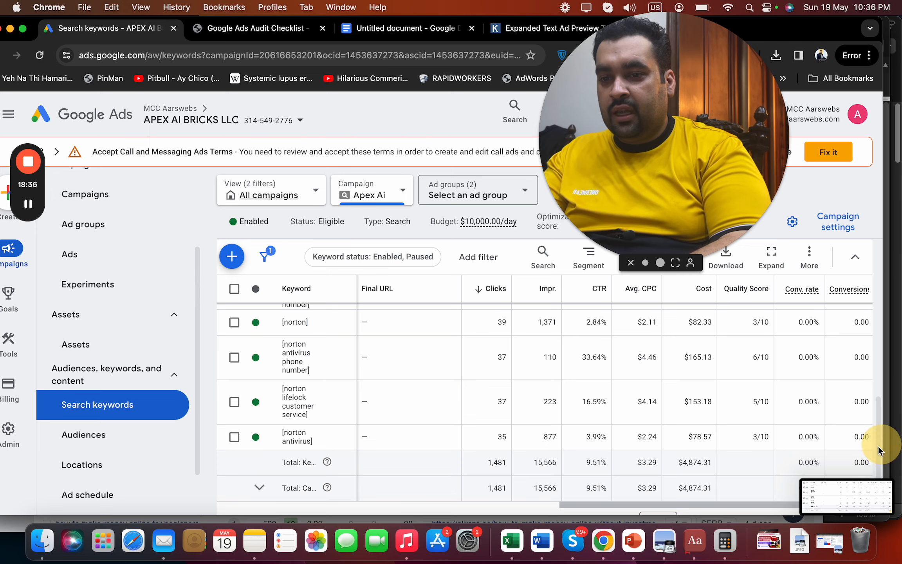
# Insert the lower keyword-rows screenshot and add the bold line 'Quality SCORE Optimisation is REQUIRED.' below it
pyautogui.click(376, 36)
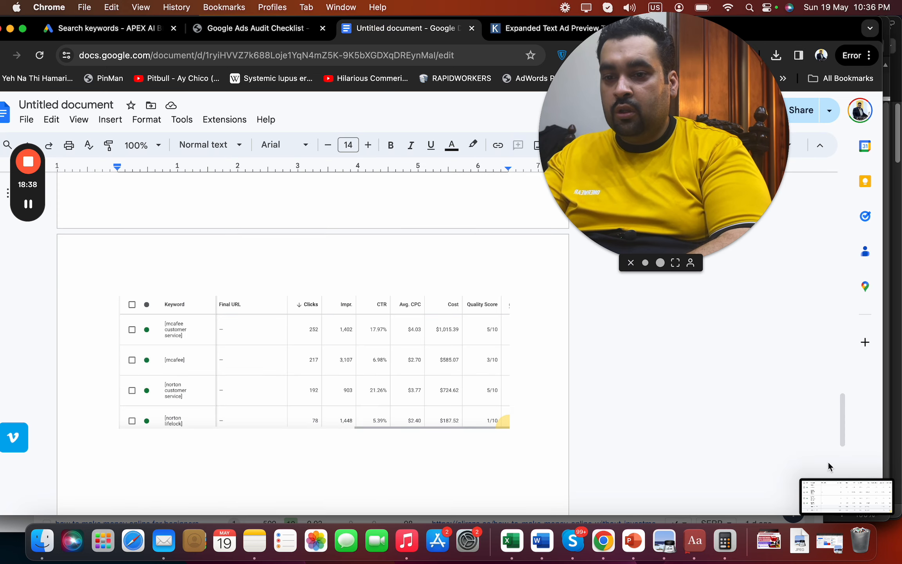
pyautogui.moveTo(838, 498); pyautogui.dragTo(306, 488)
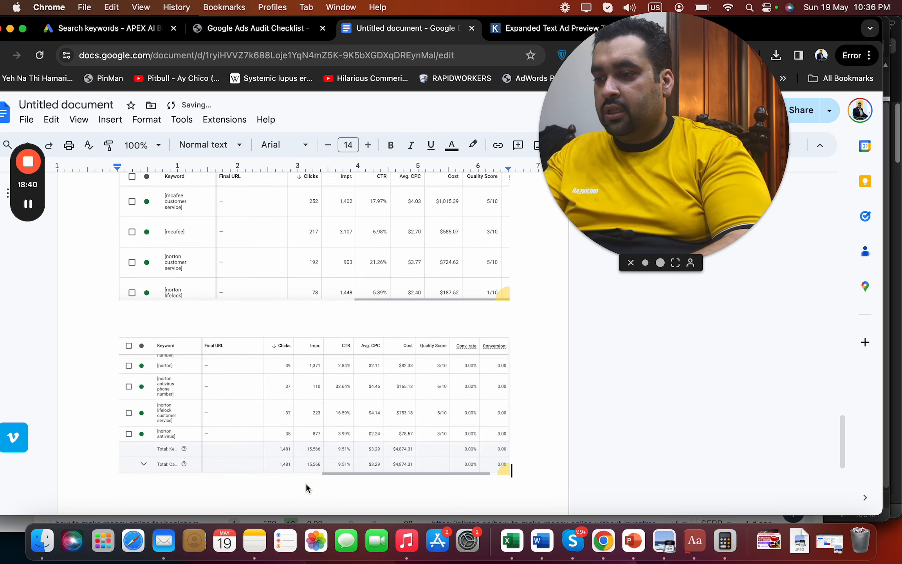
pyautogui.write('Quali')
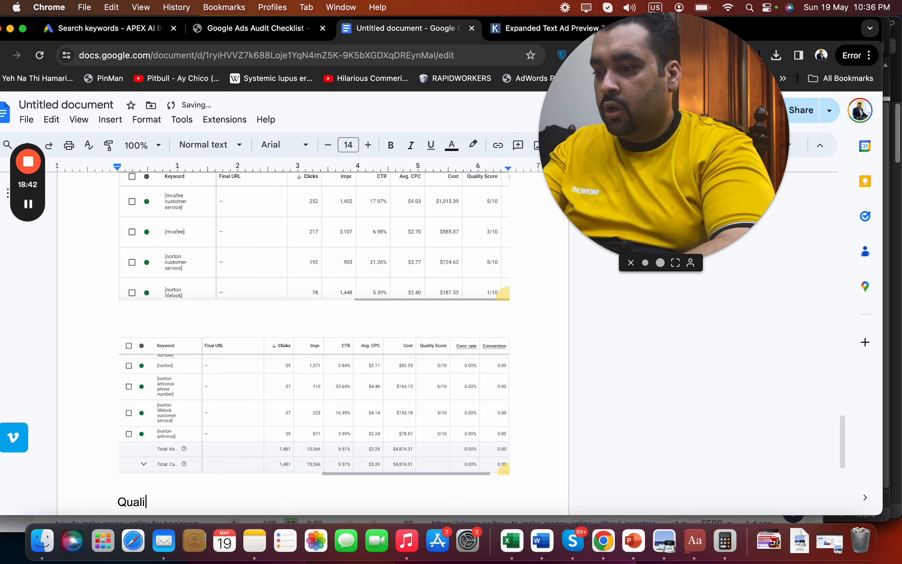
pyautogui.write('ty SCORE Opt')
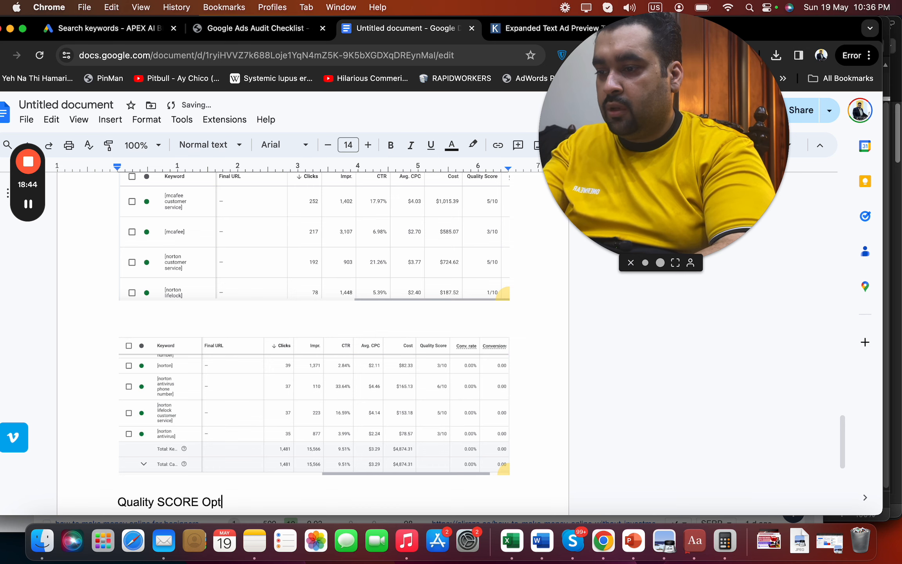
pyautogui.write('imisation is R')
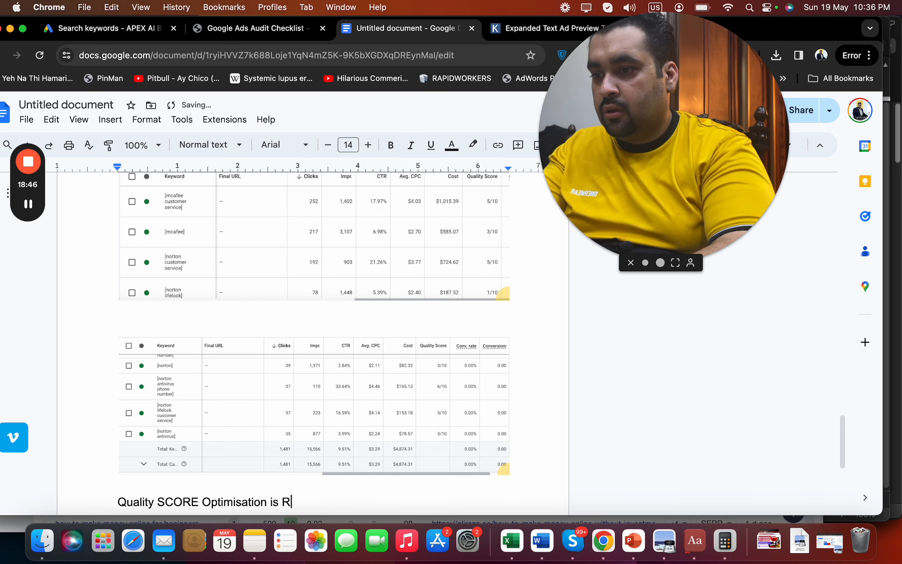
pyautogui.write('E')
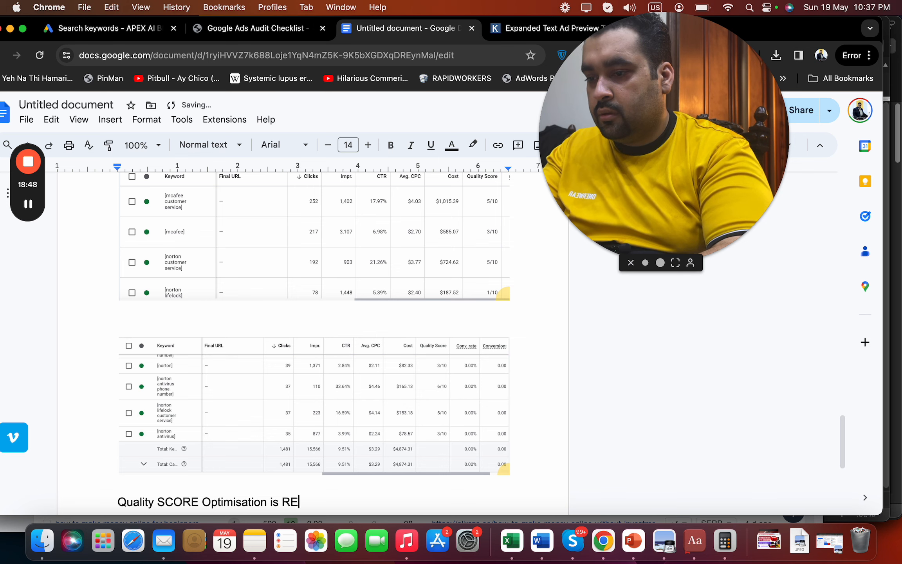
pyautogui.write('QUIRED')
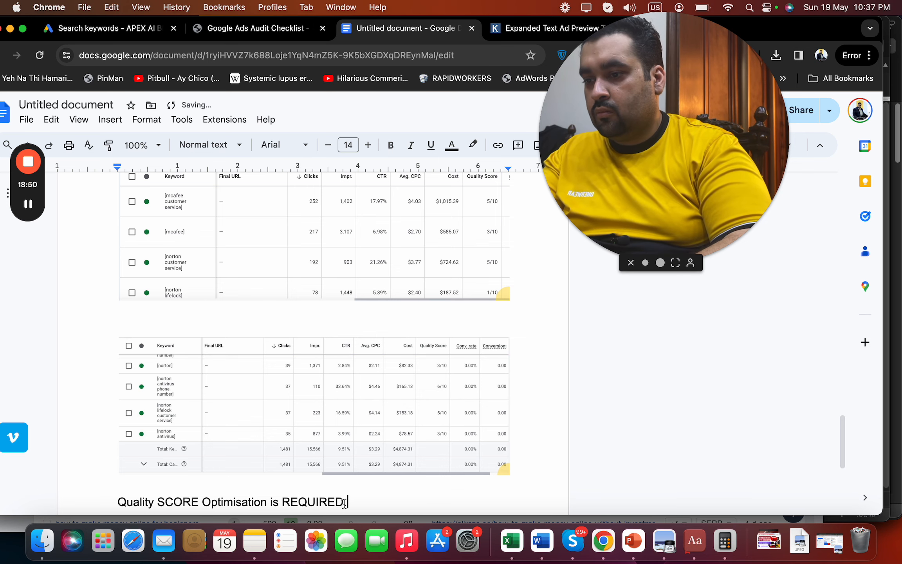
pyautogui.write('.')
pyautogui.moveTo(343, 503); pyautogui.dragTo(119, 484)
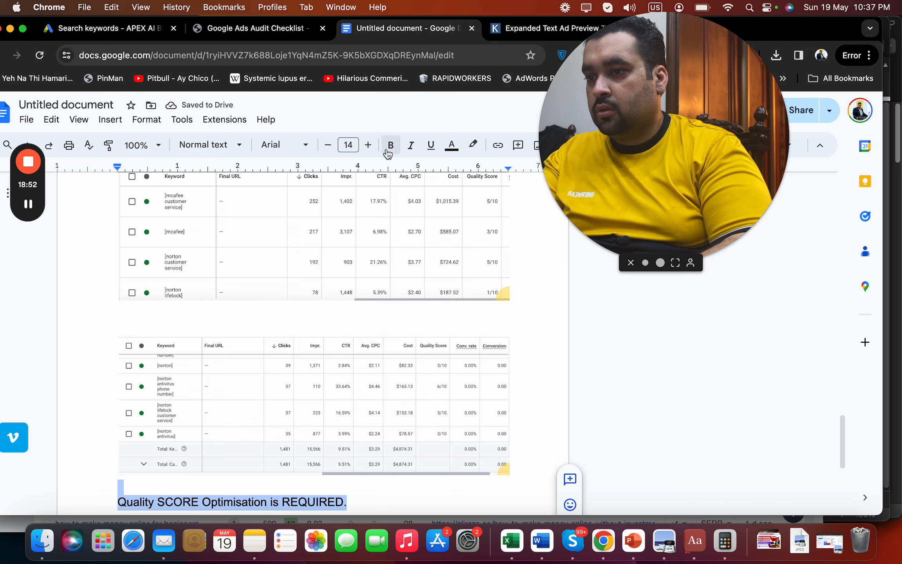
pyautogui.click(390, 146)
# Scroll through the keyword list in Google Ads, then return to the audit notes
pyautogui.click(118, 28)
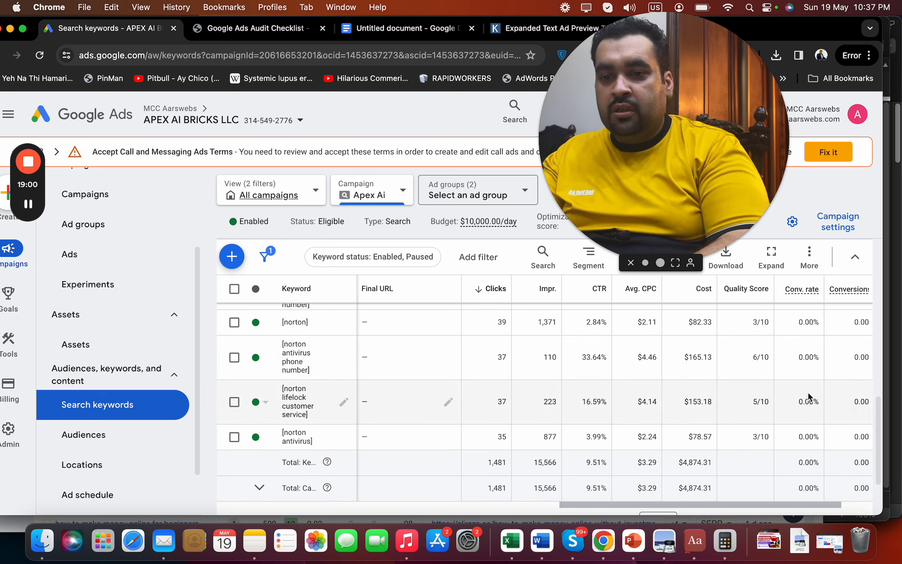
pyautogui.moveTo(877, 422); pyautogui.dragTo(892, 368)
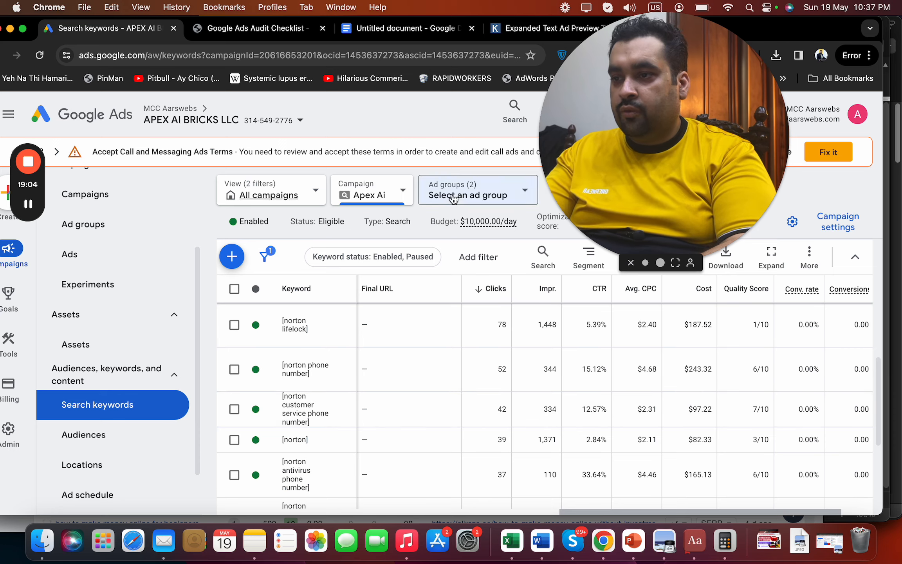
pyautogui.click(431, 26)
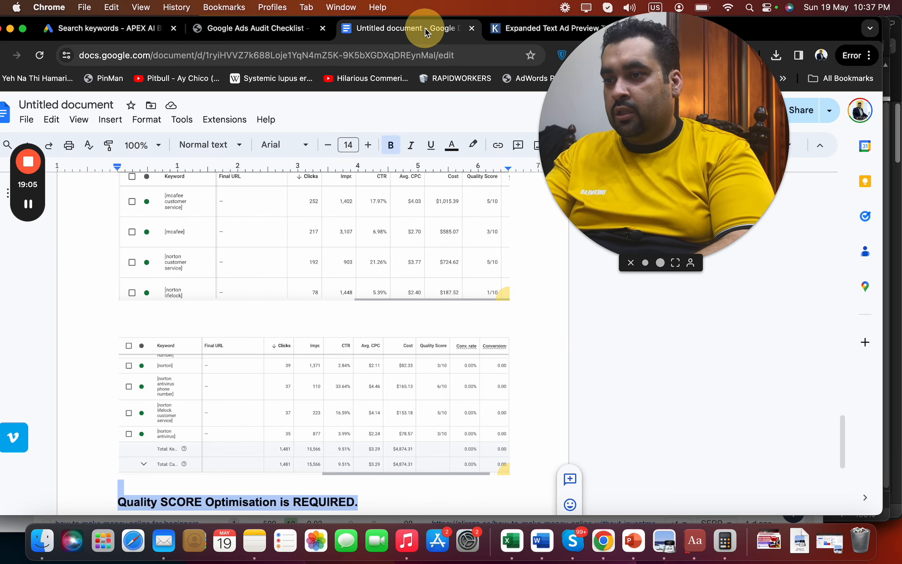
# Below the heading, add 'Highly abnormal CTR is noted on one of keywords where competitor or fraud clicks are happening.'
pyautogui.click(373, 500)
pyautogui.press('Return')
pyautogui.write('Highly ab')
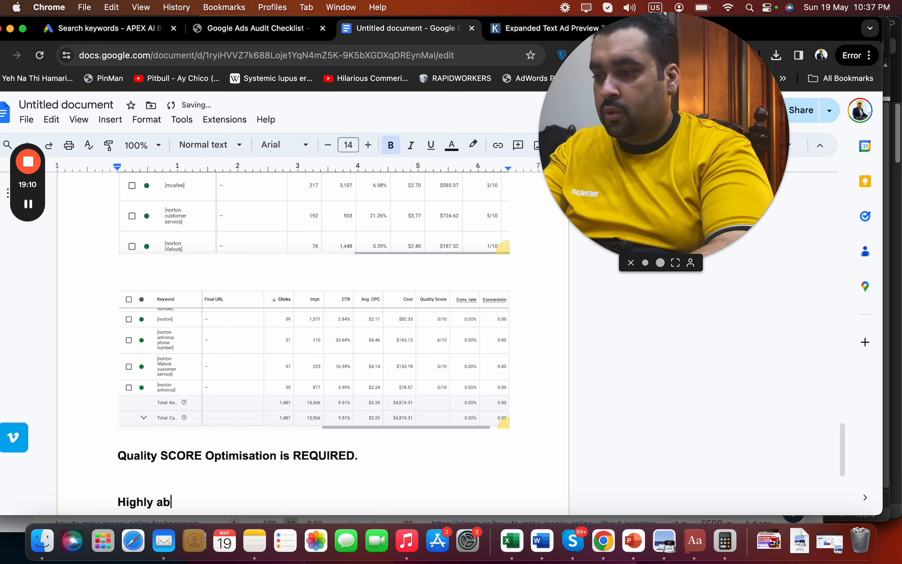
pyautogui.write('normall')
pyautogui.press('BackSpace')
pyautogui.write('C')
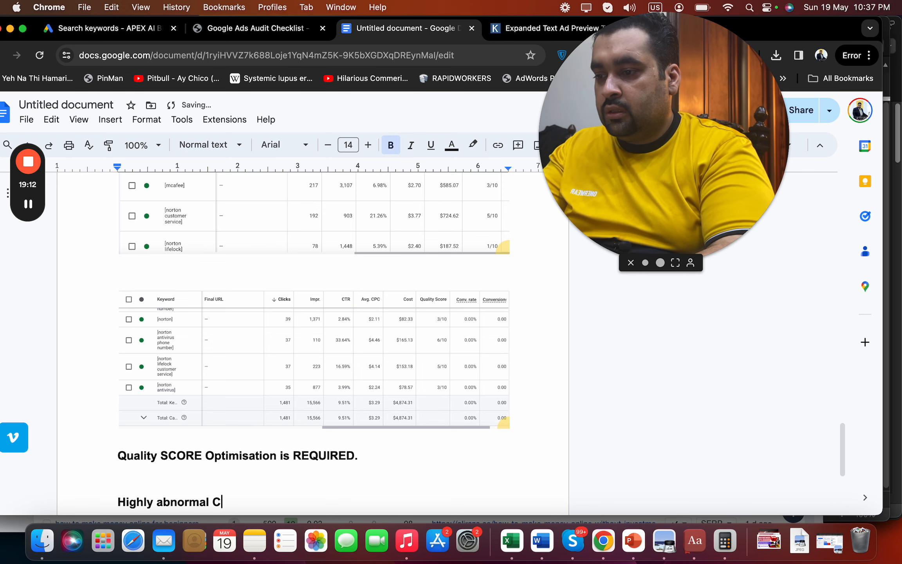
pyautogui.write('TR is noted ')
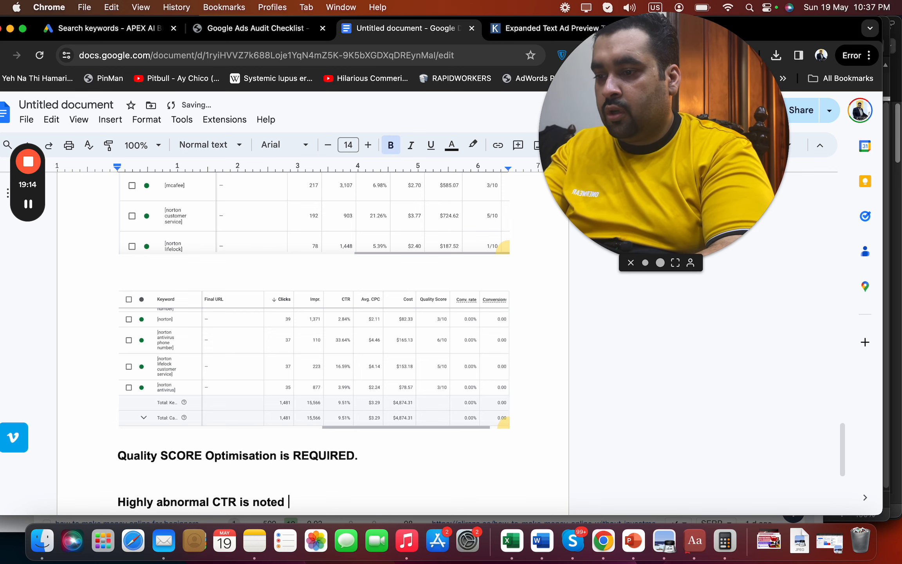
pyautogui.write('on one of keywo')
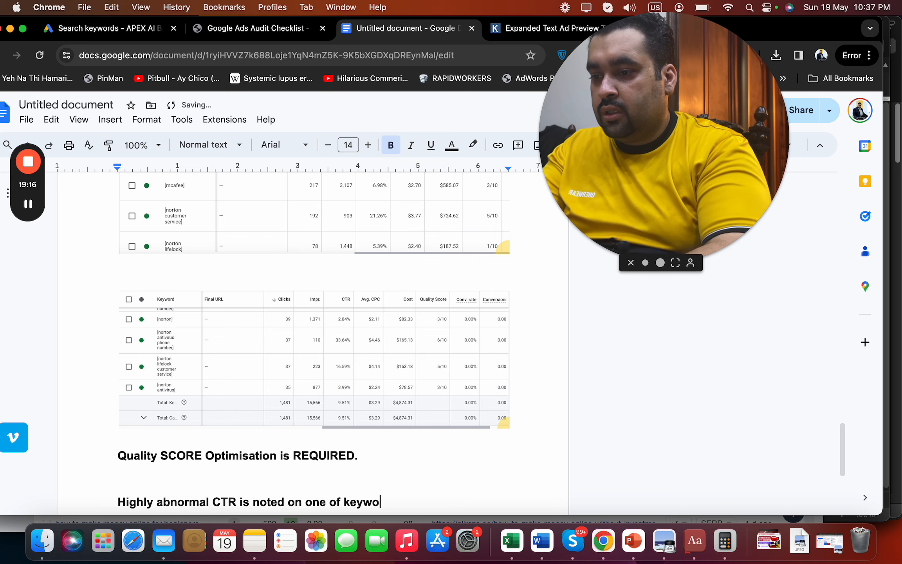
pyautogui.write('rds where f')
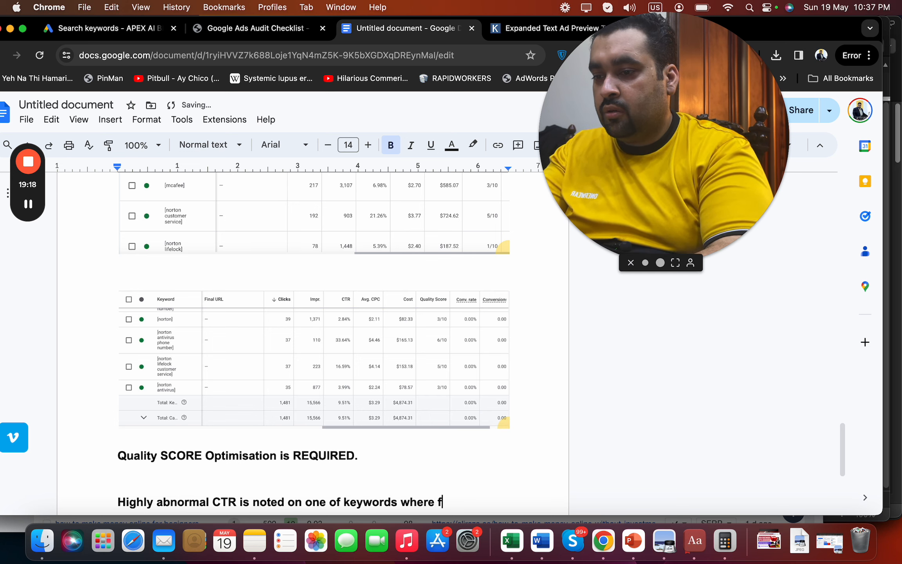
pyautogui.press('BackSpace')
pyautogui.write('competitor or')
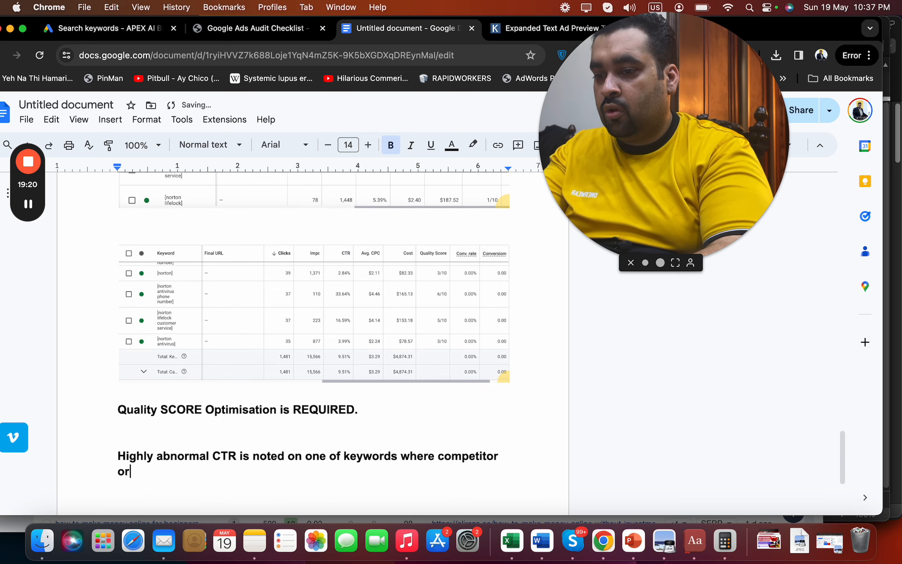
pyautogui.write(' fraud clicks ar')
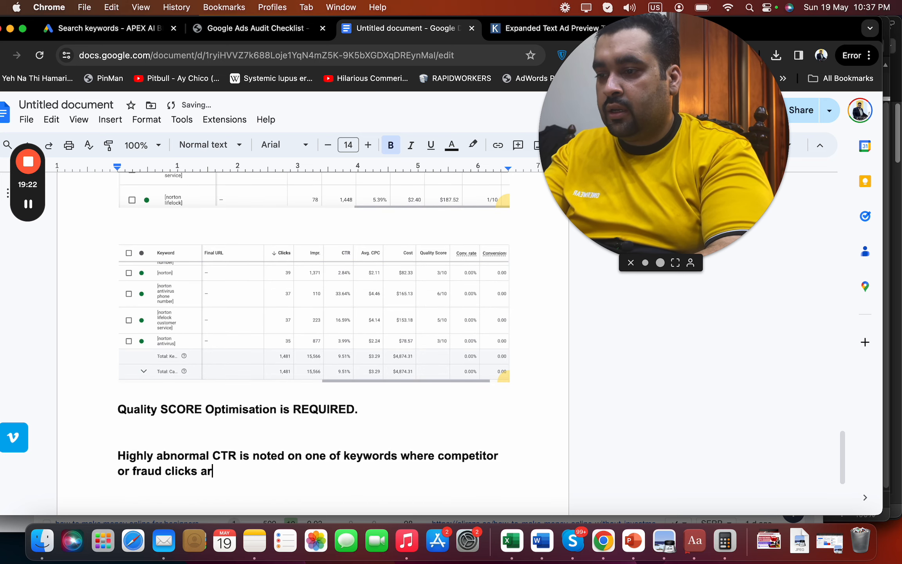
pyautogui.write('e happening.')
pyautogui.press('Return')
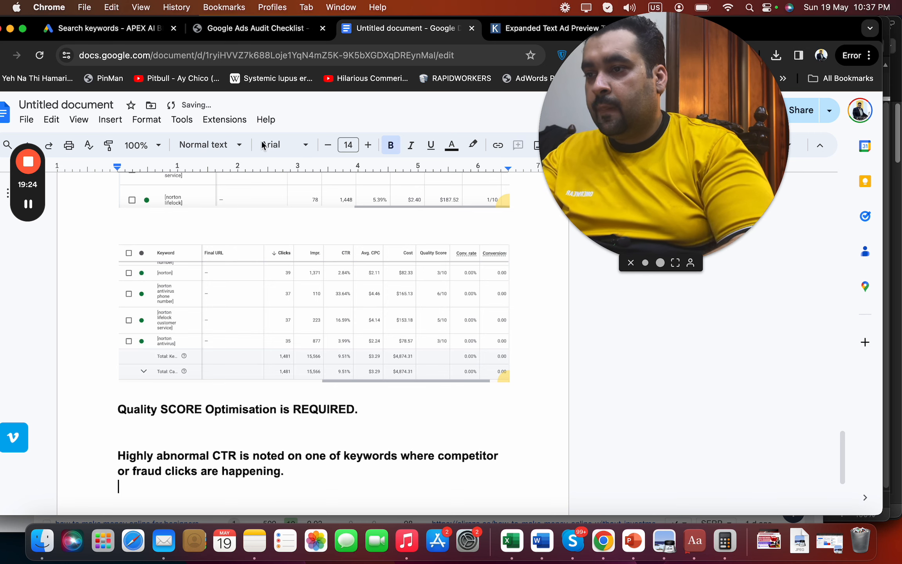
# Screenshot the [norton antivirus phone number] keyword row (33.64% CTR) and place it below the CTR note
pyautogui.click(94, 30)
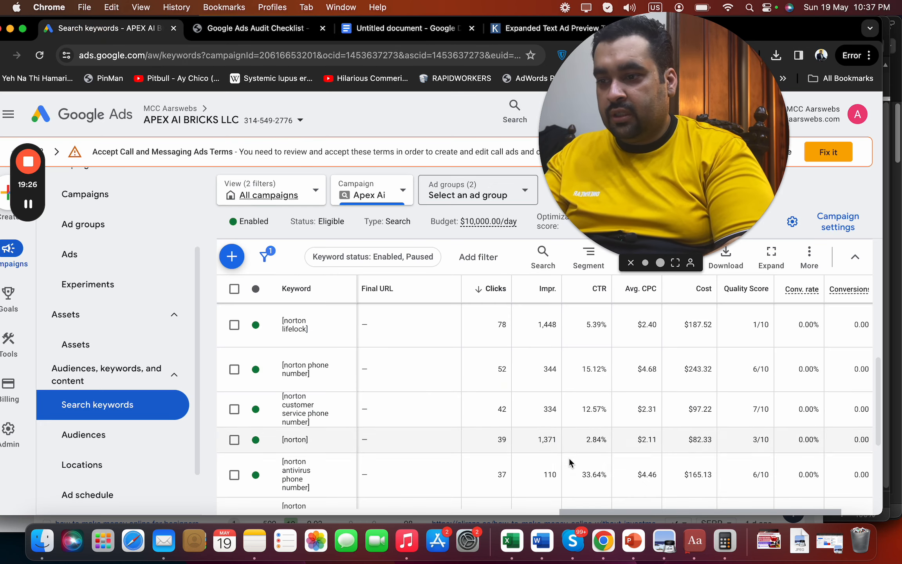
pyautogui.press('super+shift+4')
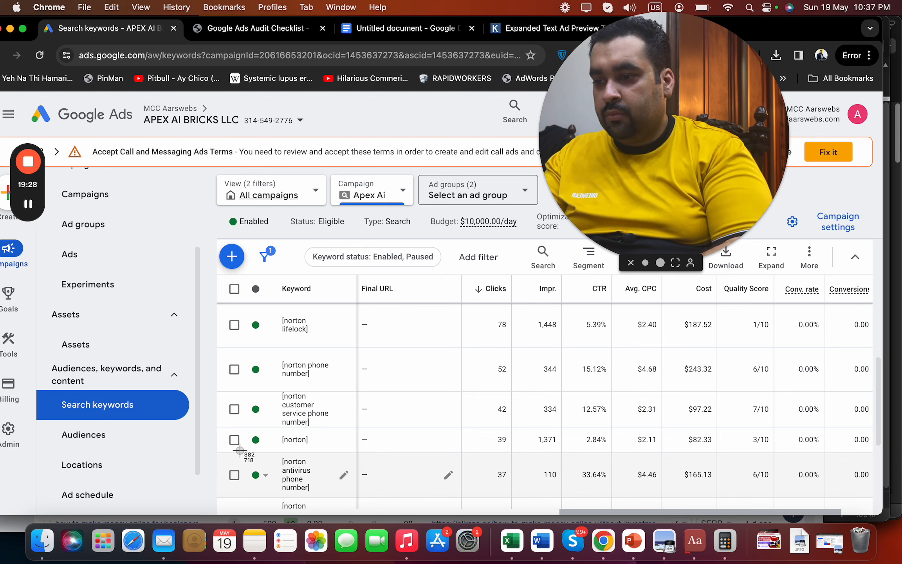
pyautogui.moveTo(221, 454); pyautogui.dragTo(538, 475)
pyautogui.click(408, 28)
pyautogui.moveTo(311, 490); pyautogui.dragTo(310, 491)
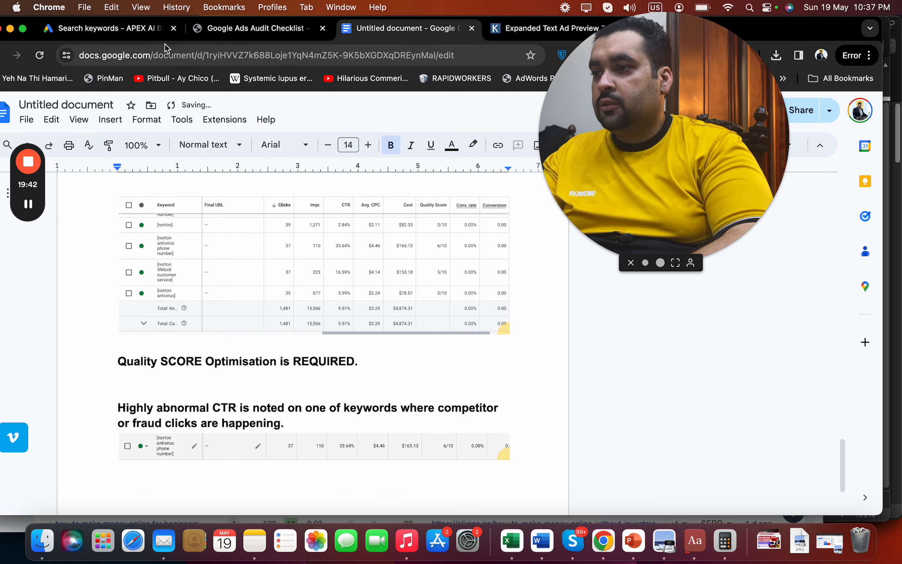
pyautogui.click(141, 29)
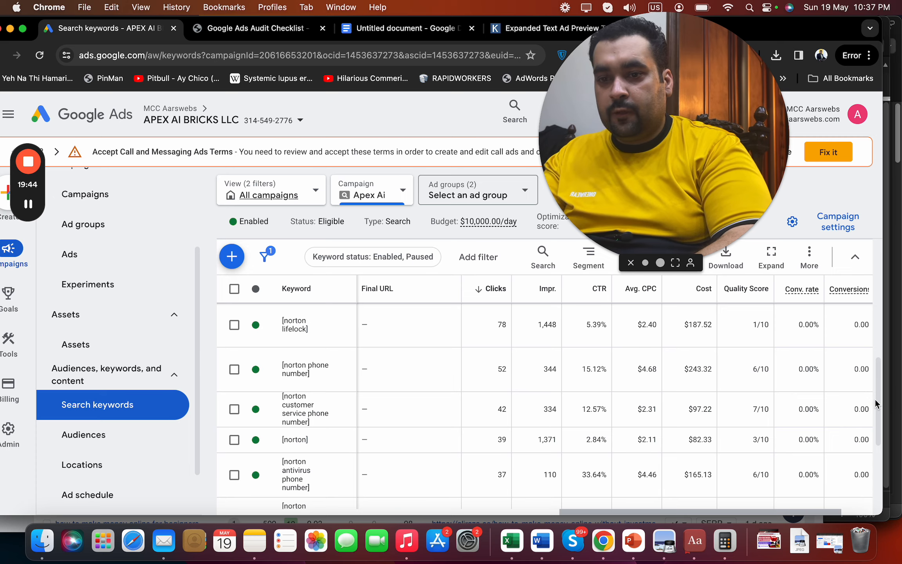
# Scroll the Google Ads keywords table to the bottom, then go back to the audit notes
pyautogui.scroll(-5, 879, 416)
pyautogui.moveTo(879, 454); pyautogui.dragTo(894, 363)
pyautogui.scroll(-10, 669, 370)
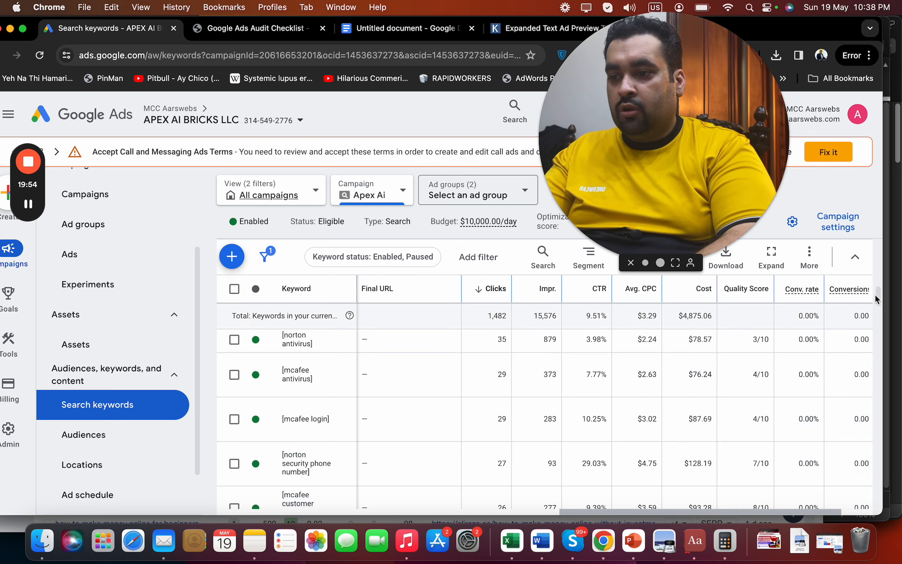
pyautogui.moveTo(878, 298); pyautogui.dragTo(894, 511)
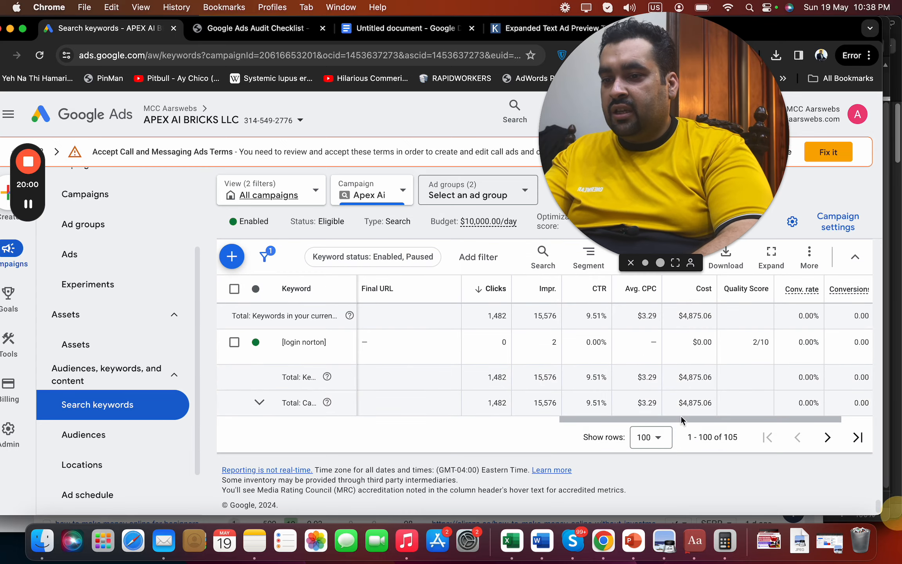
pyautogui.click(372, 29)
# Add the paragraph urging phrase match and quality score optimisation before exact match, ending 'A lot HIGH CPC.'
pyautogui.write('We ')
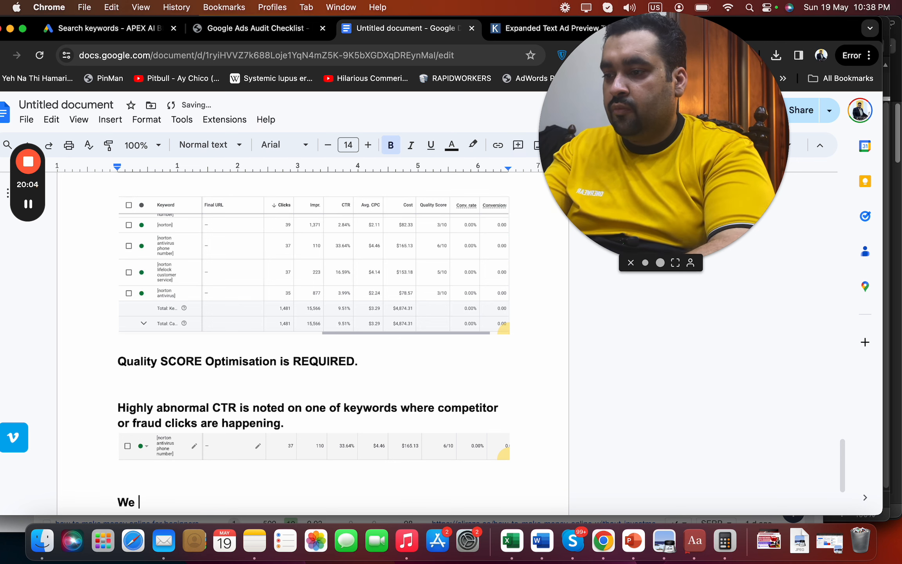
pyautogui.write('need to use ph')
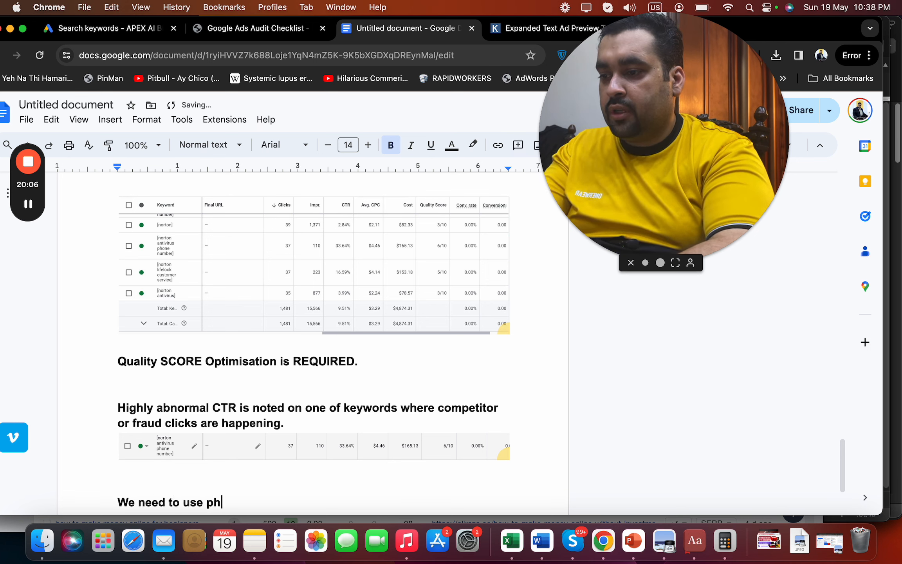
pyautogui.write('rase match as w')
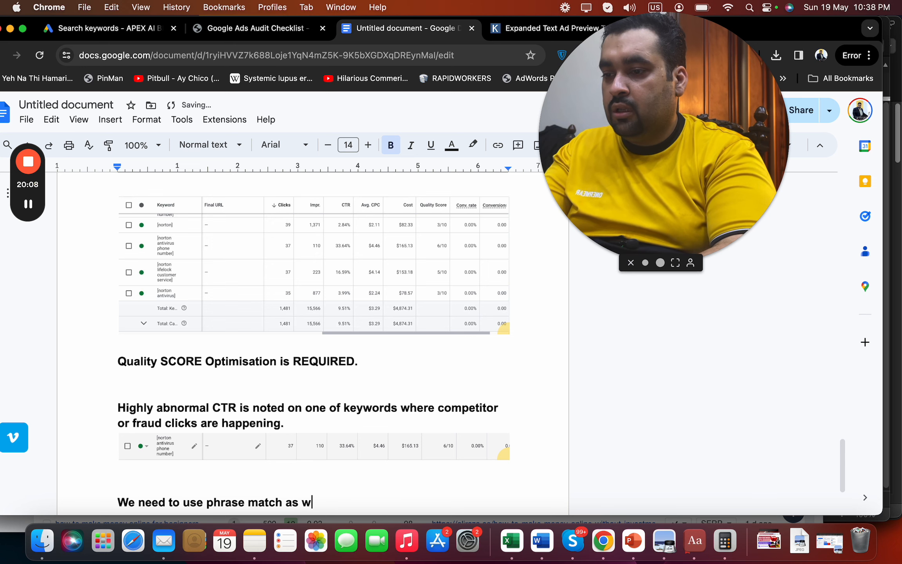
pyautogui.write('ell because we ')
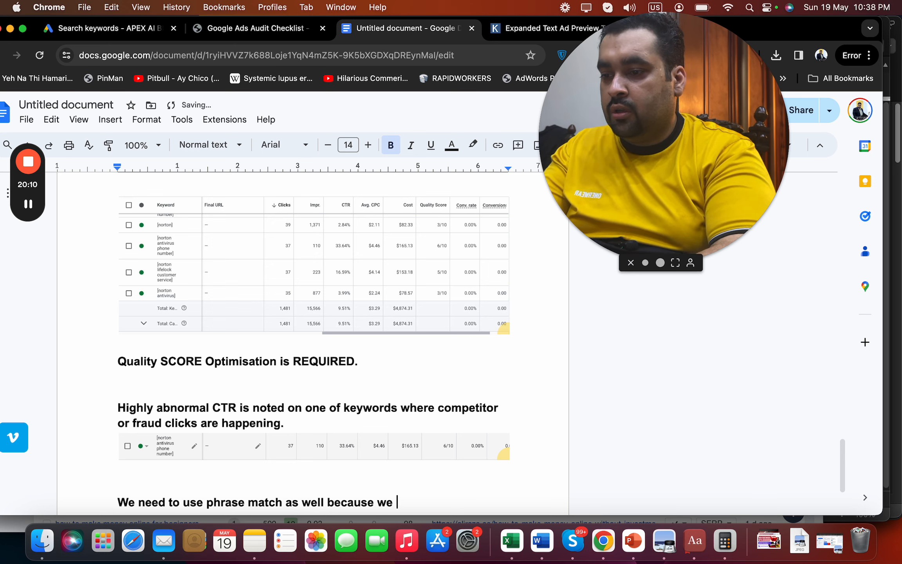
pyautogui.write('are not even com')
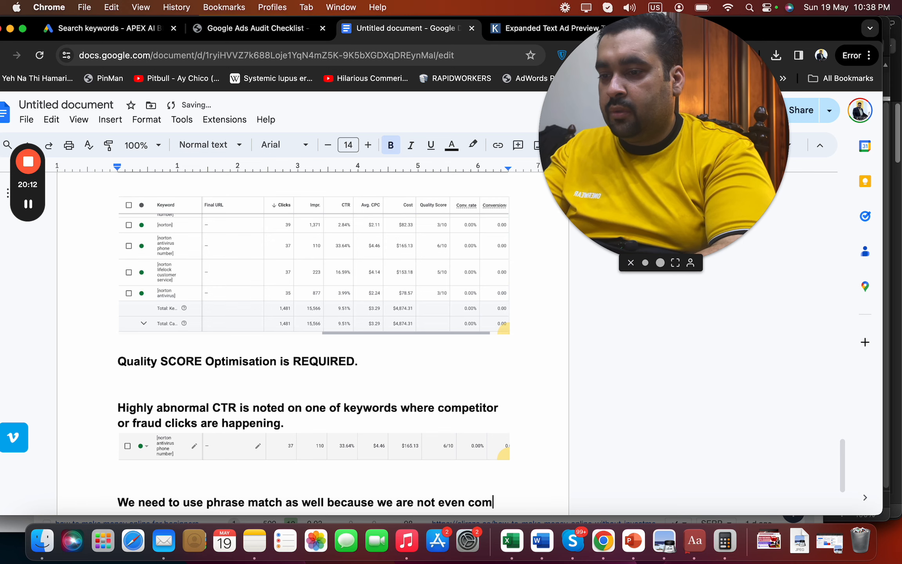
pyautogui.write('pleting our curr')
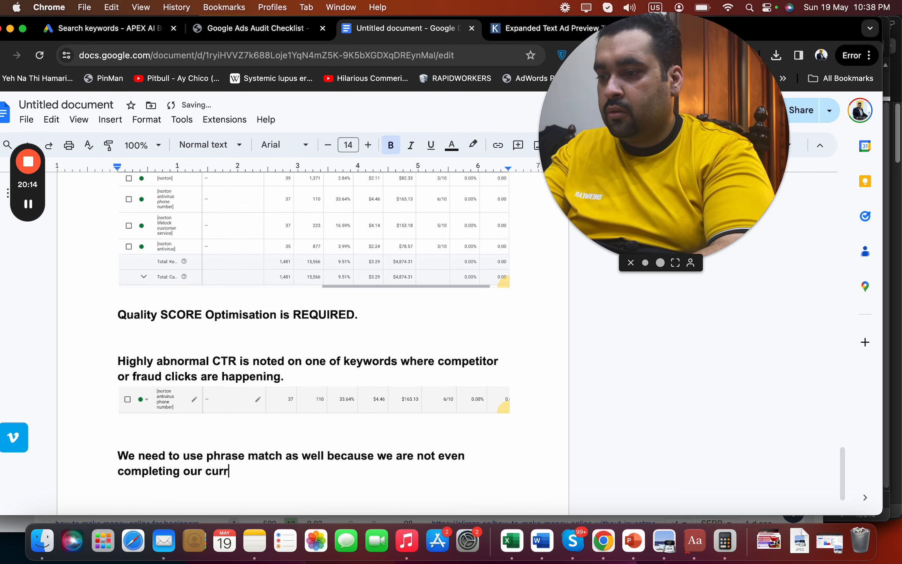
pyautogui.write('ent spending and our q')
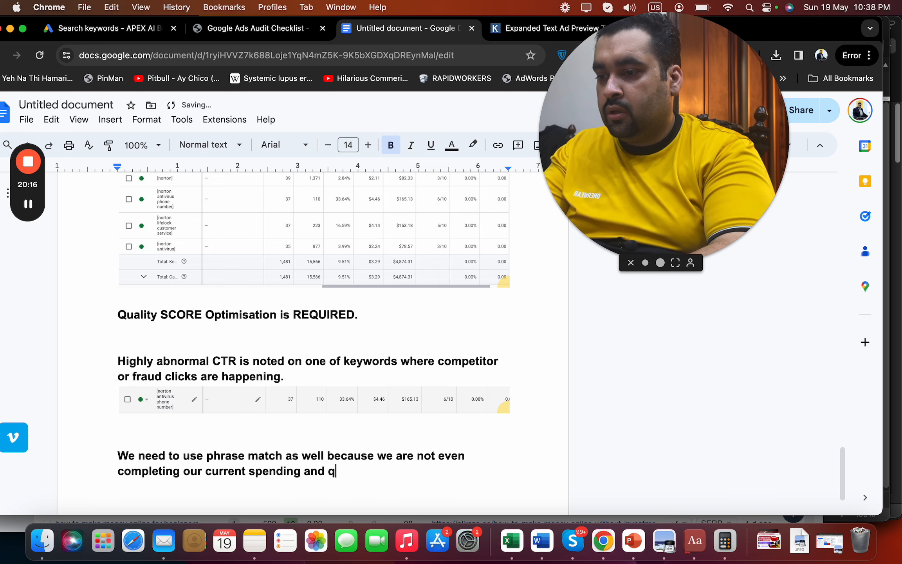
pyautogui.press('BackSpace')
pyautogui.write('our quality sco')
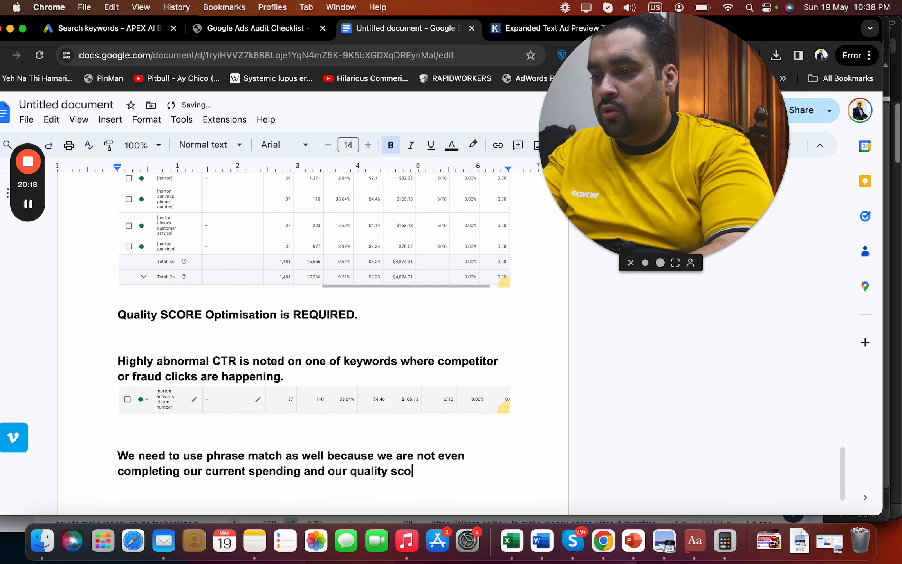
pyautogui.write('re needs to be ')
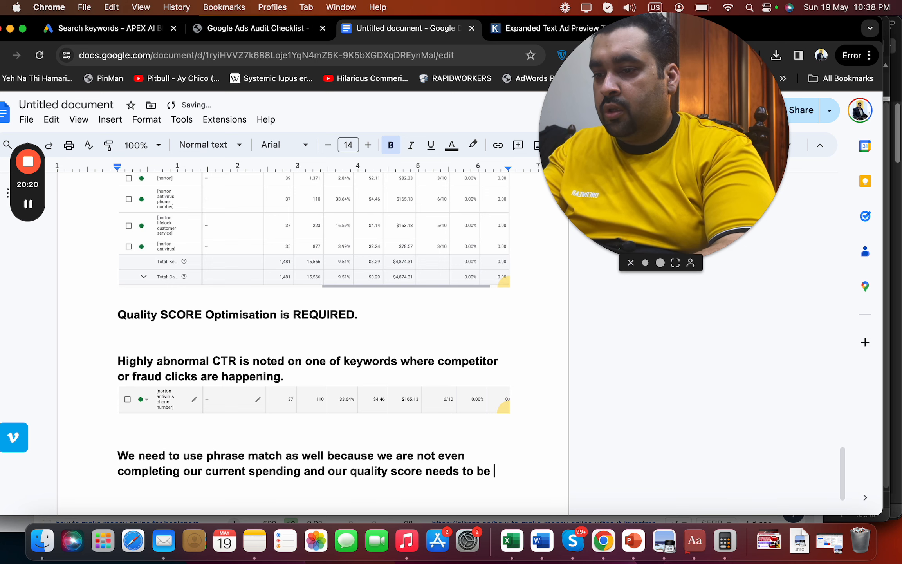
pyautogui.write('optimised before')
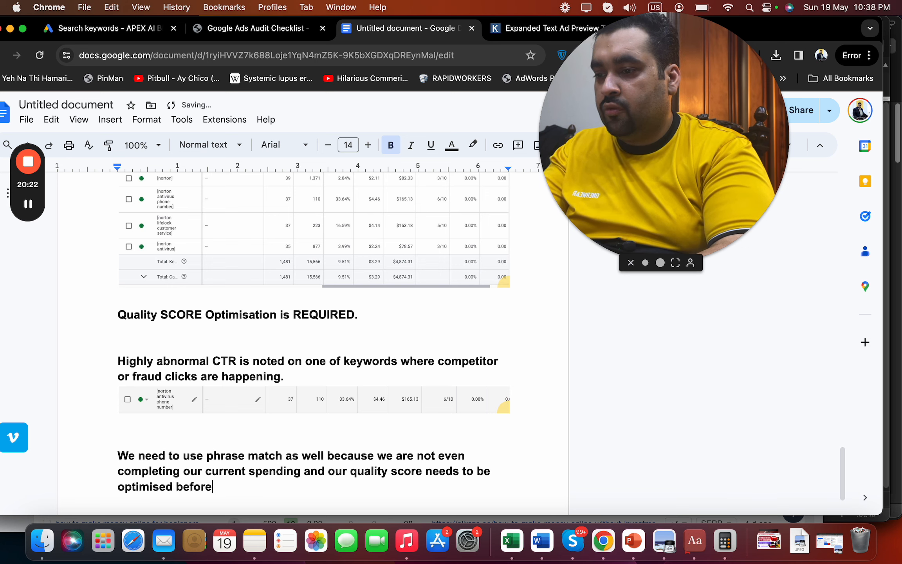
pyautogui.write(' we move to')
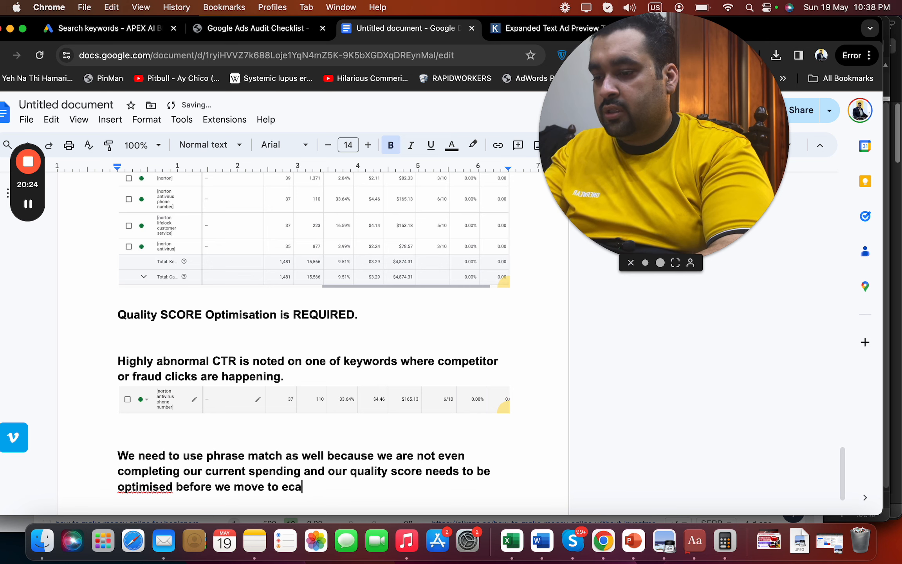
pyautogui.write(' exact match')
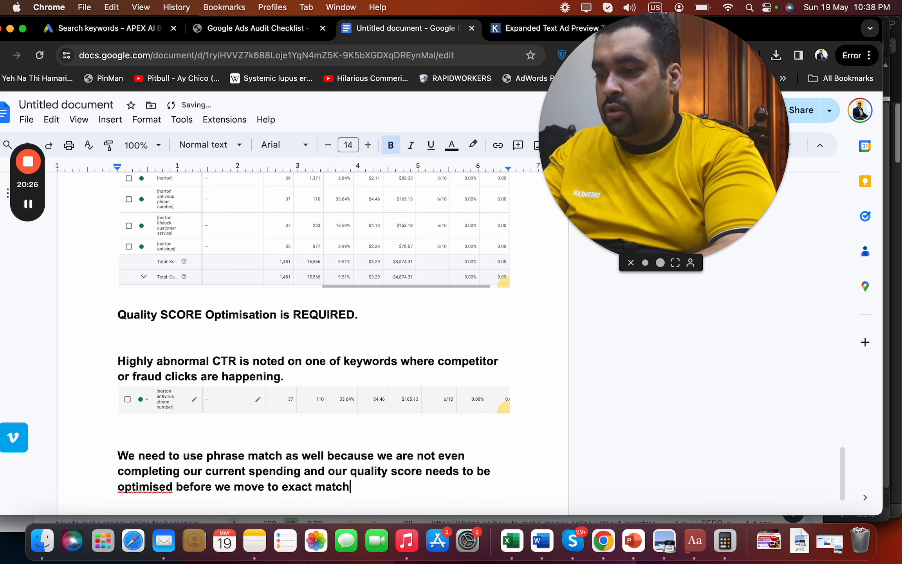
pyautogui.write(' only ot')
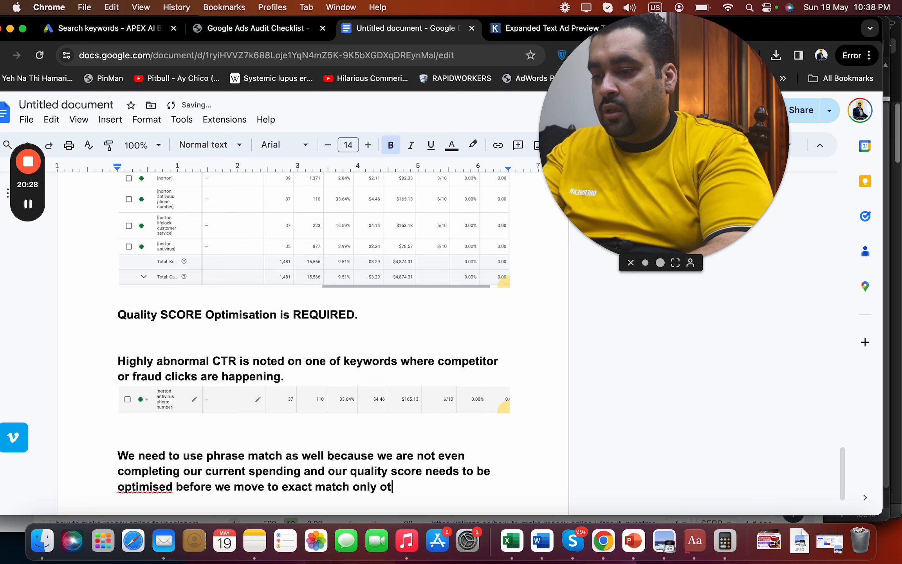
pyautogui.write('herwise we')
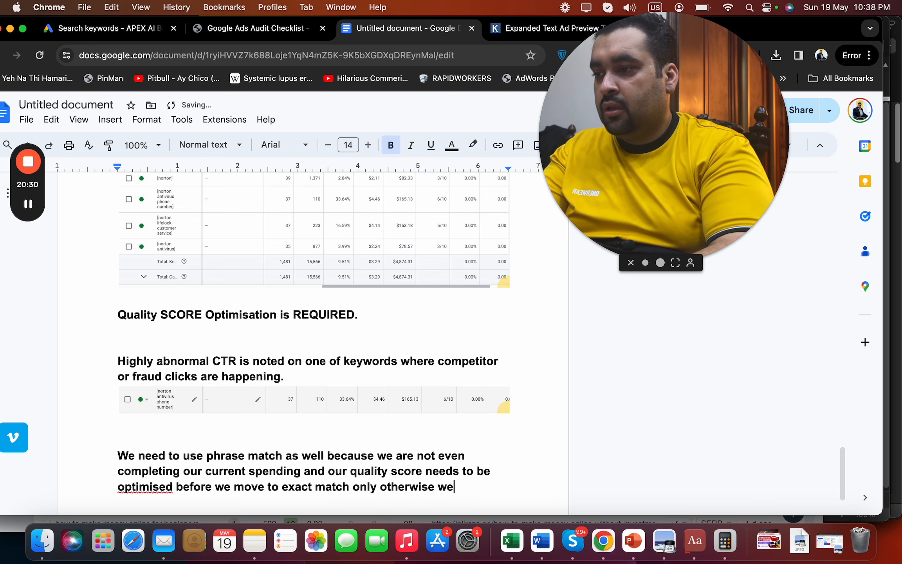
pyautogui.write(' may have to pay A l')
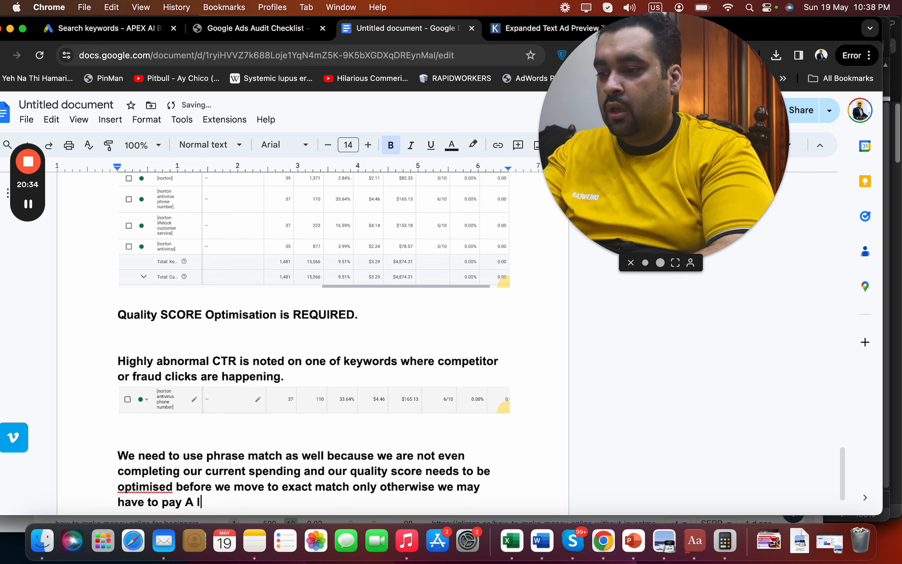
pyautogui.write('ot HIGH CPC')
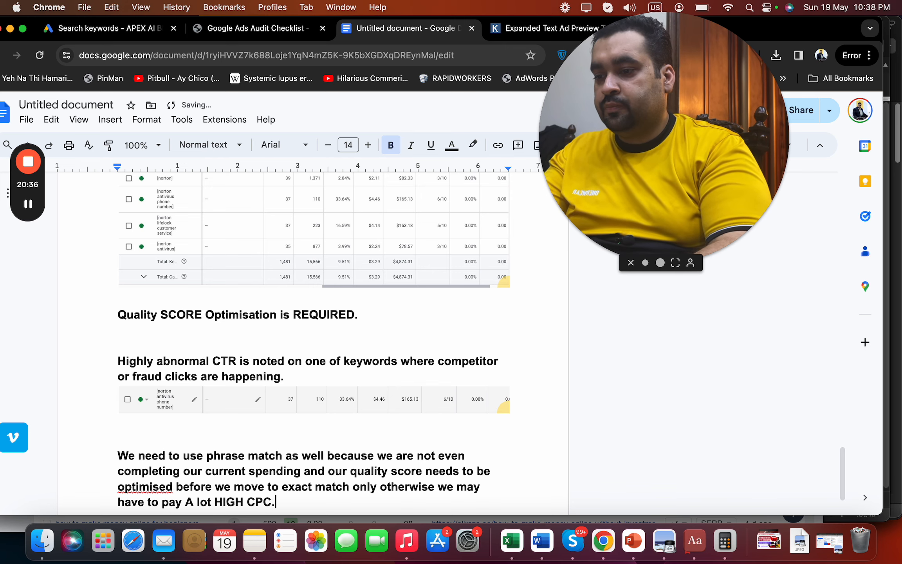
pyautogui.write('.')
pyautogui.press('Return')
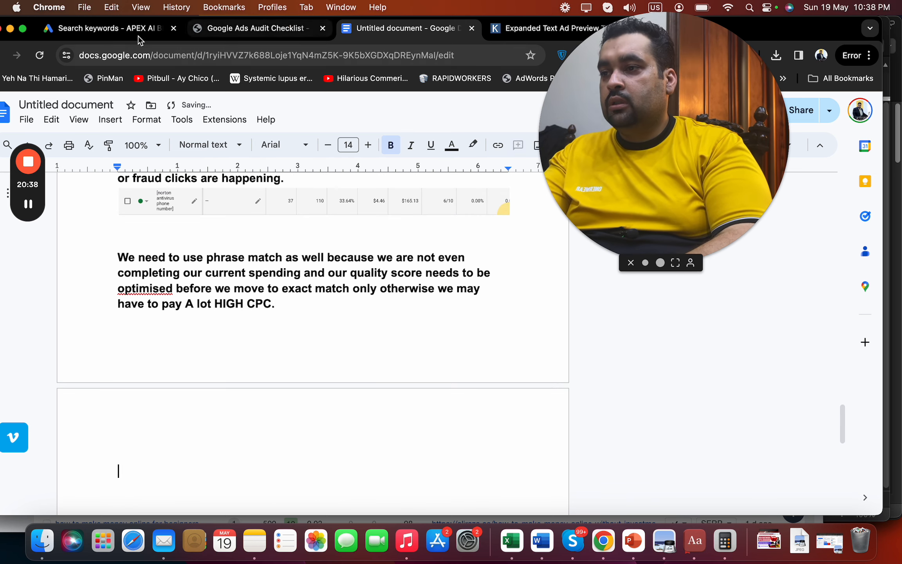
# Open the Apex Ai campaign's Ad groups in Google Ads, then begin the 'Account structure on' note
pyautogui.click(137, 35)
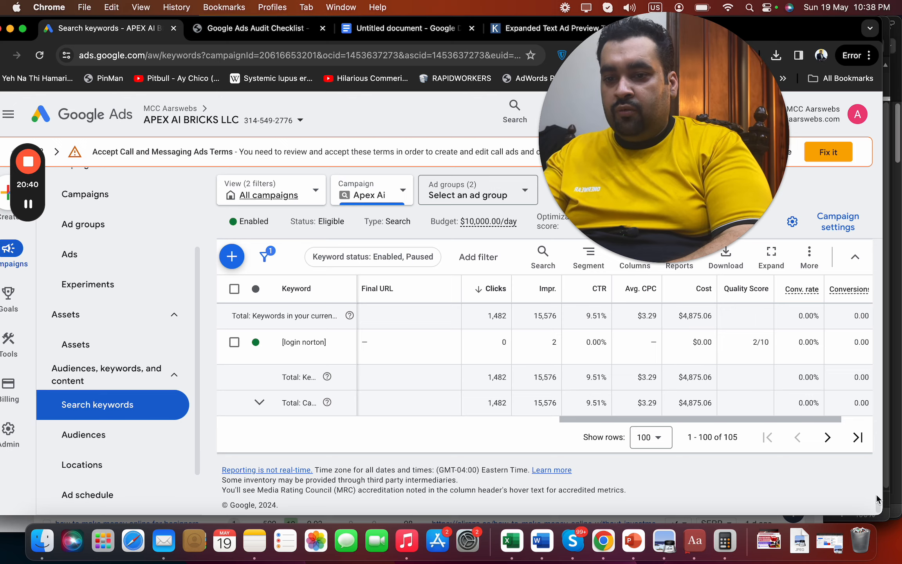
pyautogui.scroll(2, 877, 498)
pyautogui.moveTo(877, 498); pyautogui.dragTo(889, 203)
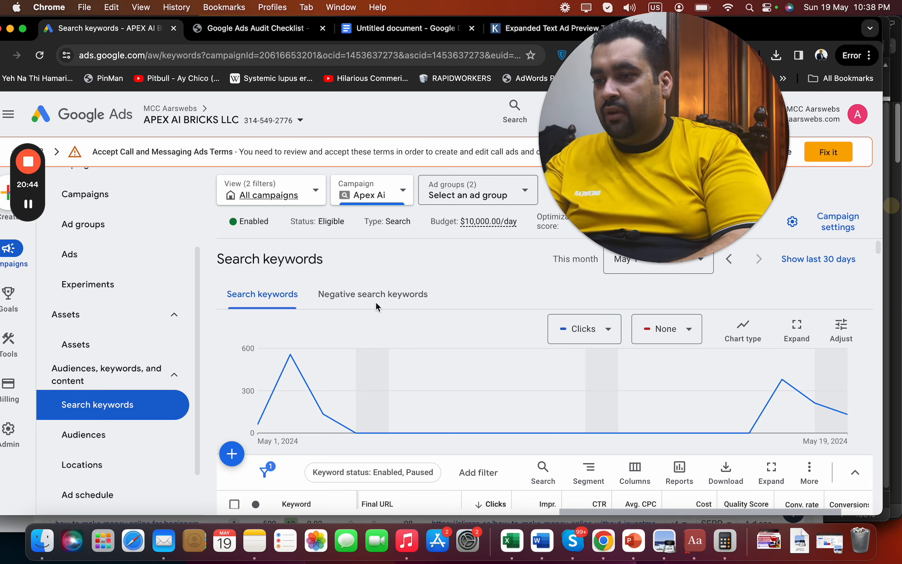
pyautogui.click(98, 235)
pyautogui.click(407, 28)
pyautogui.write('Account structur')
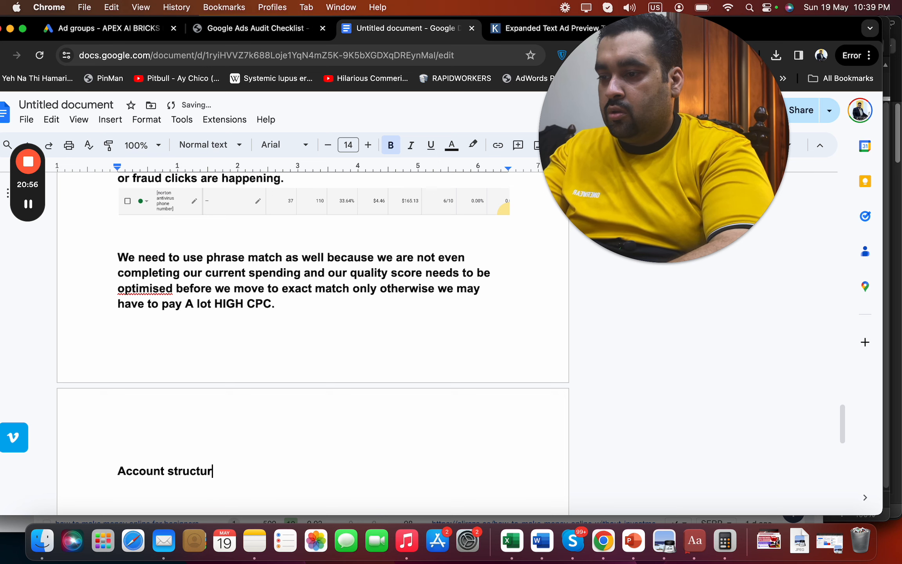
pyautogui.write('e also need')
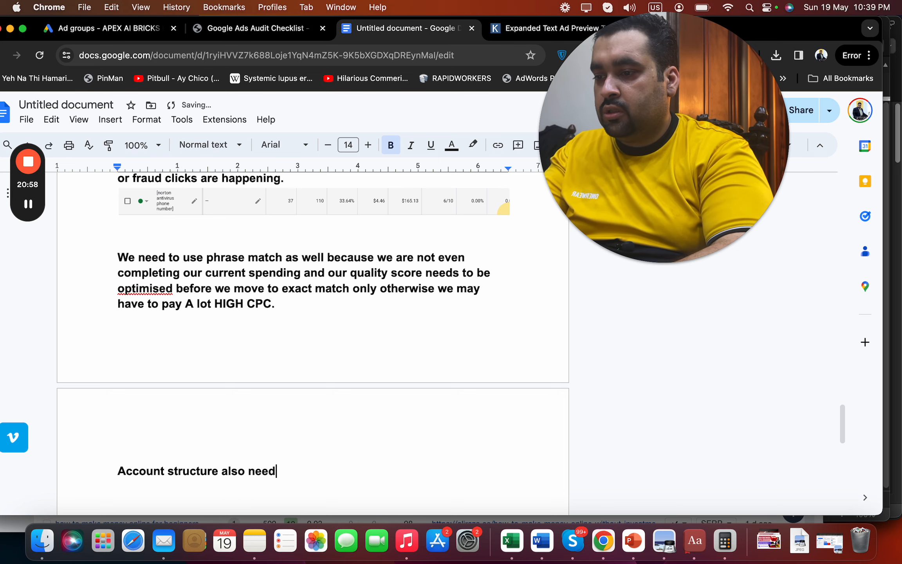
# Finish the note: more ad groups needed, recommending 5-7 keywords per ad group with at least 2 ads
pyautogui.write('s to be optimised')
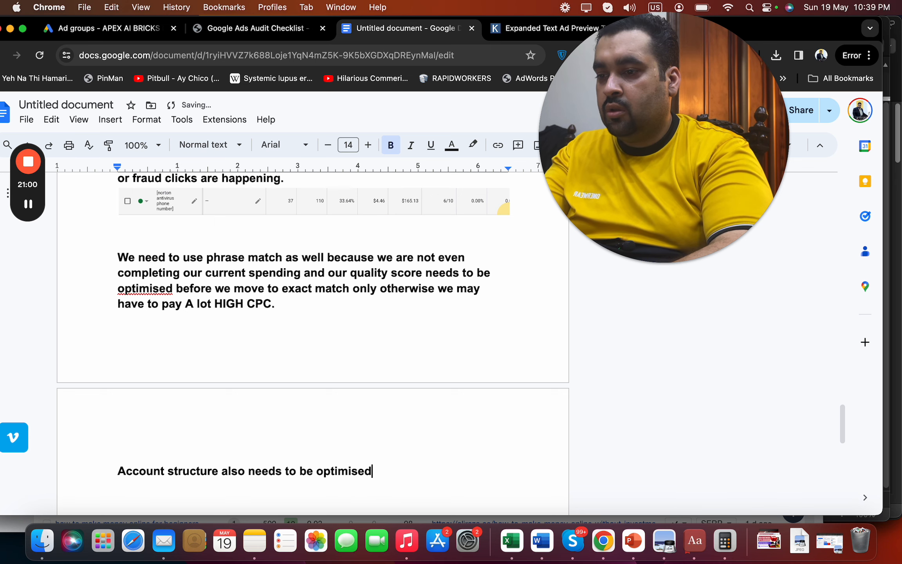
pyautogui.write(' with more ad ')
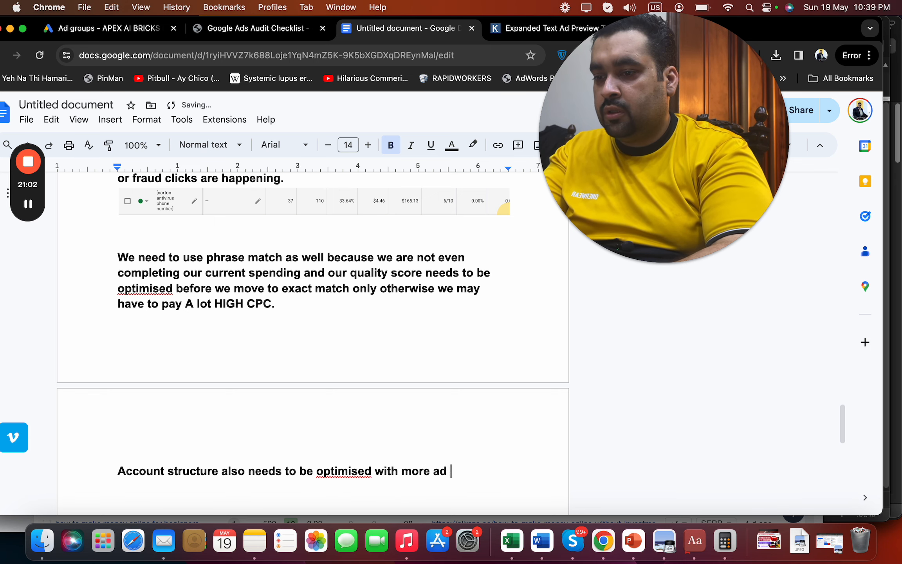
pyautogui.write('groups. Aver')
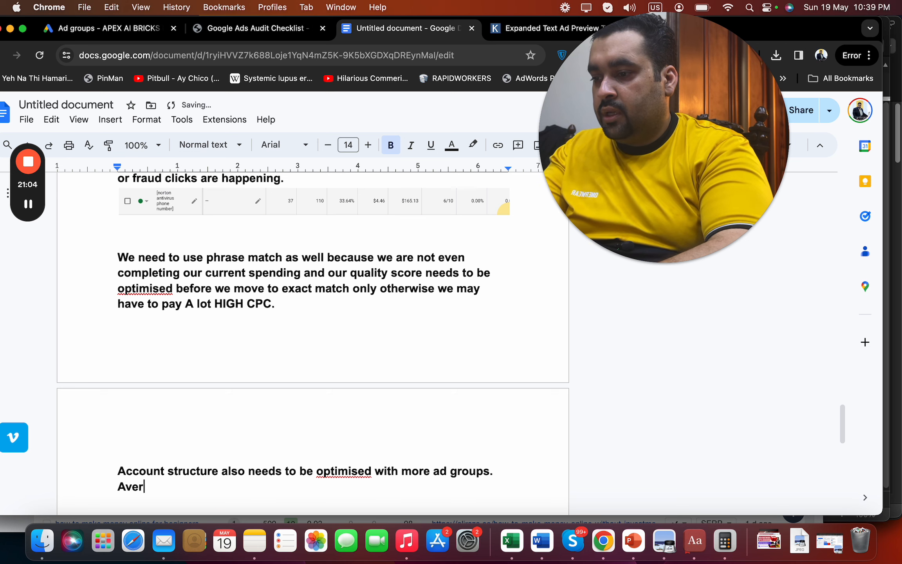
pyautogui.write('age recommendati')
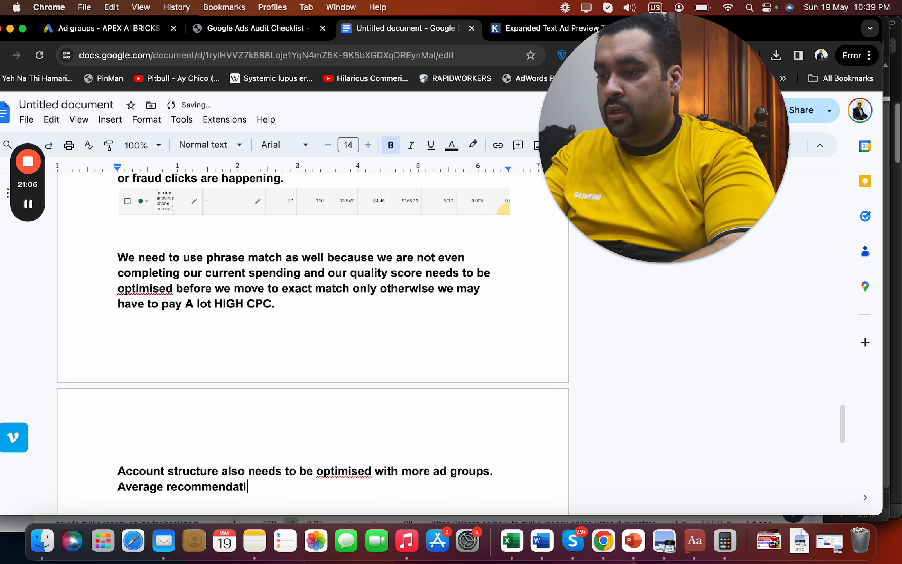
pyautogui.write('on is 5-7 k')
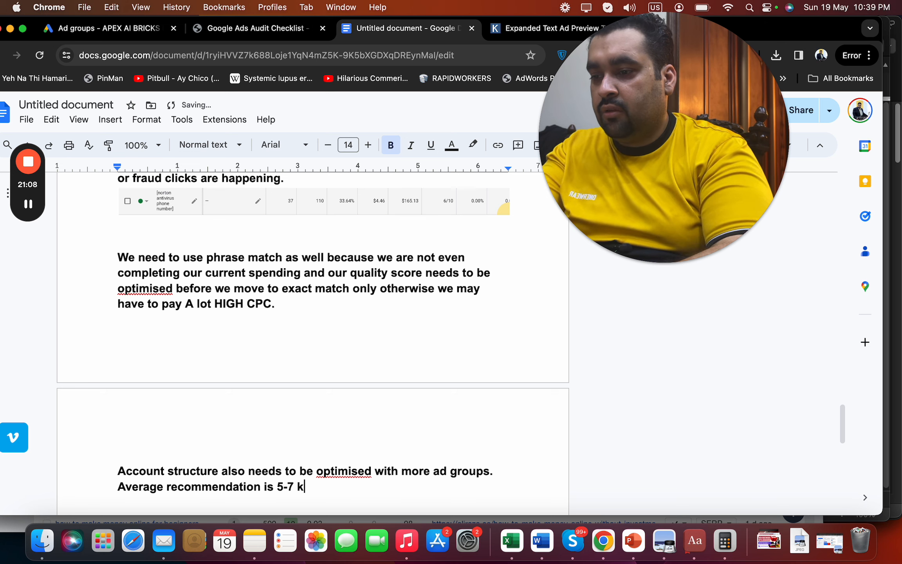
pyautogui.write('eywords per ad g')
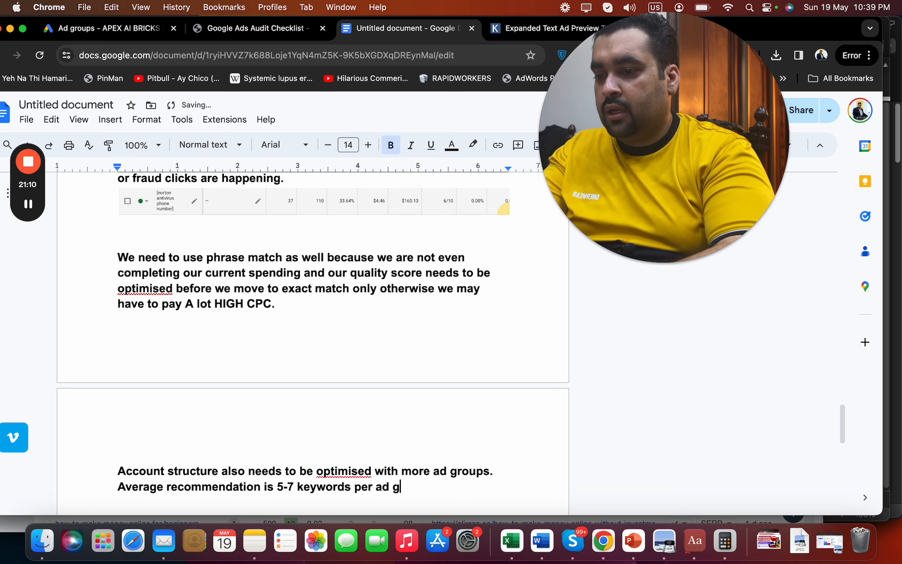
pyautogui.write('roup.')
pyautogui.press('Return')
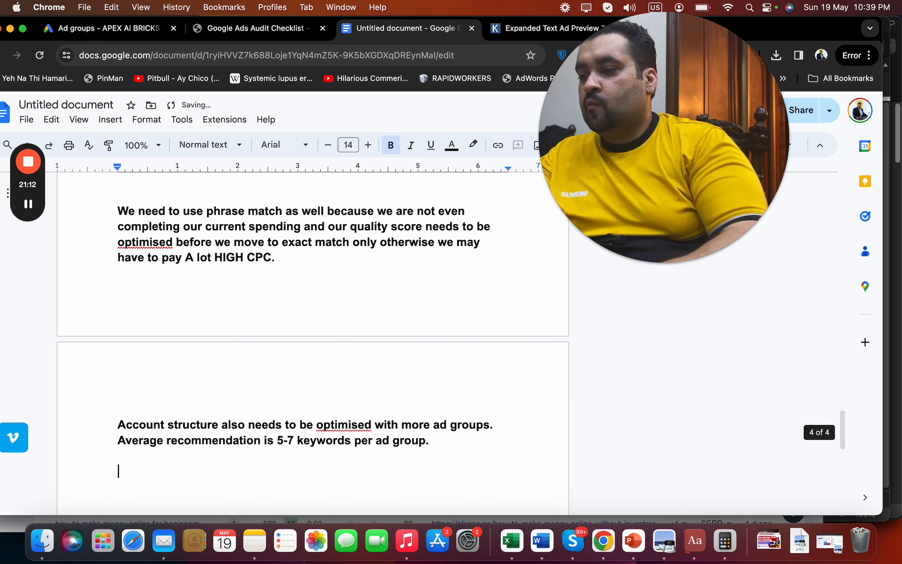
pyautogui.press('BackSpace')
pyautogui.press('BackSpace')
pyautogui.press('BackSpace')
pyautogui.write('wiu')
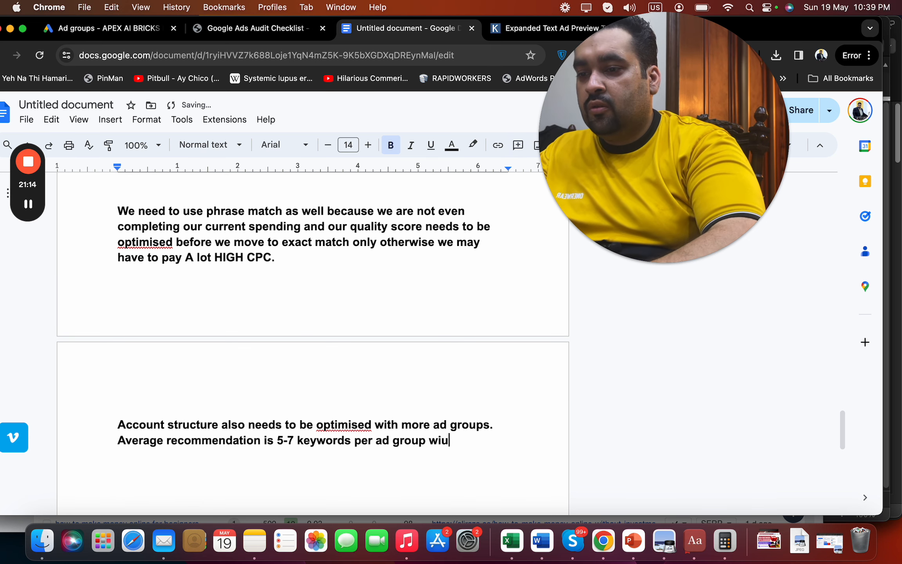
pyautogui.press('BackSpace')
pyautogui.write('th atleast 2')
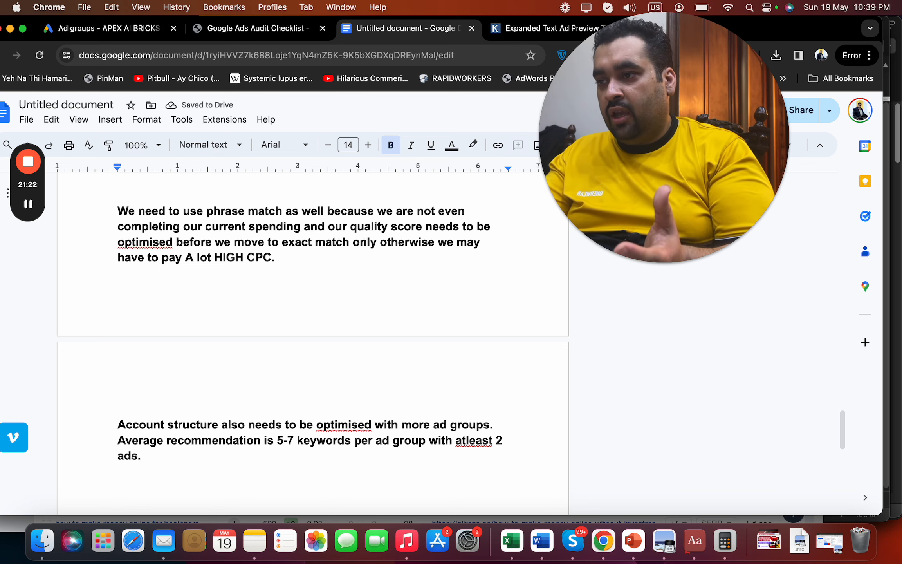
# View the campaign's United States locations broken down by state (1,295 clicks, California top)
pyautogui.click(129, 28)
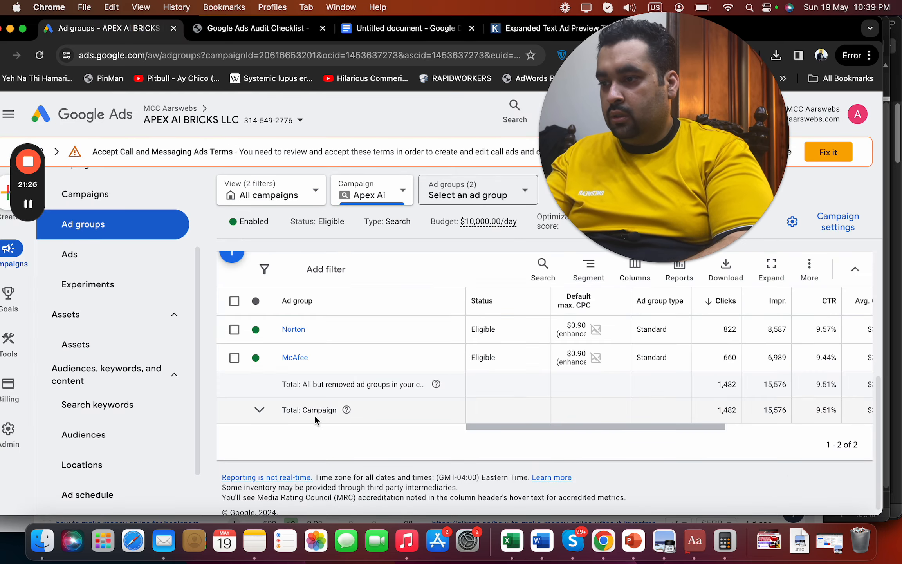
pyautogui.scroll(-3, 197, 466)
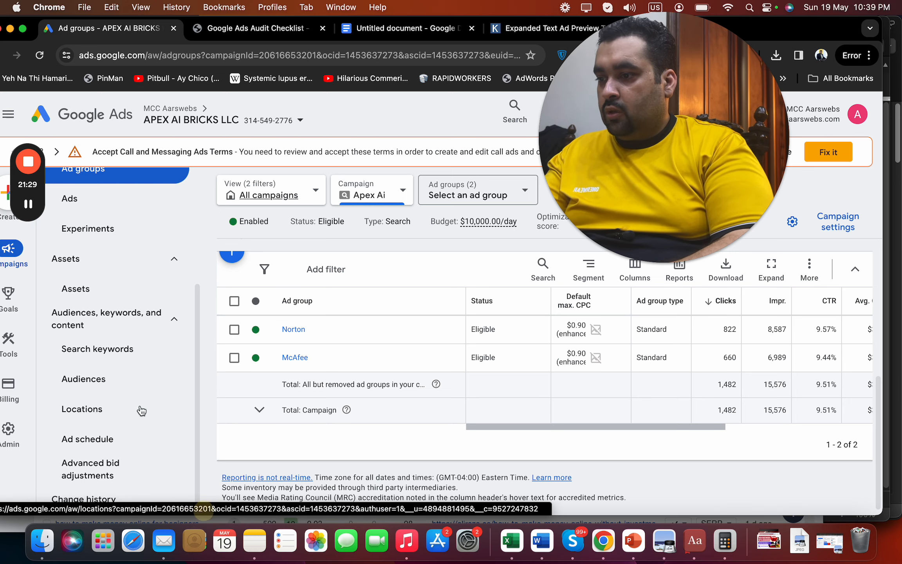
pyautogui.click(110, 414)
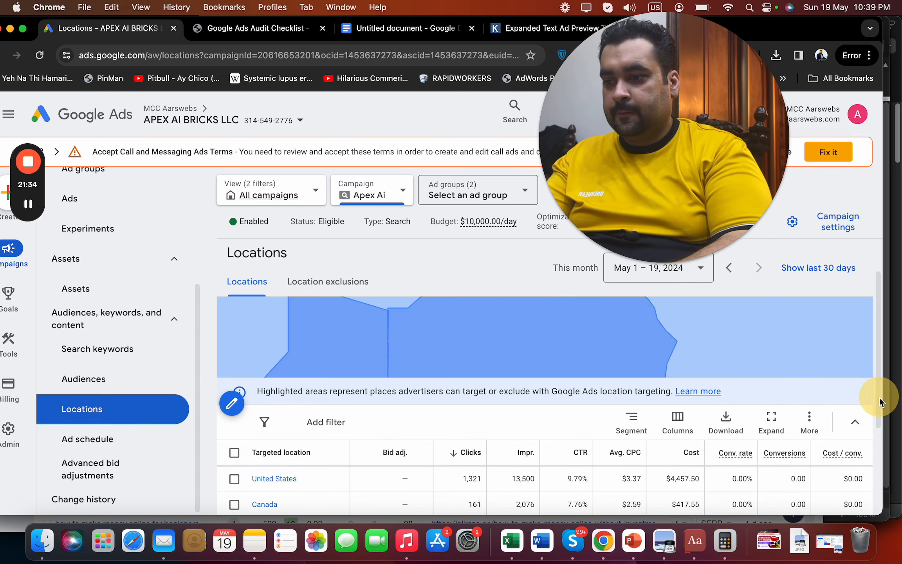
pyautogui.scroll(-3, 879, 396)
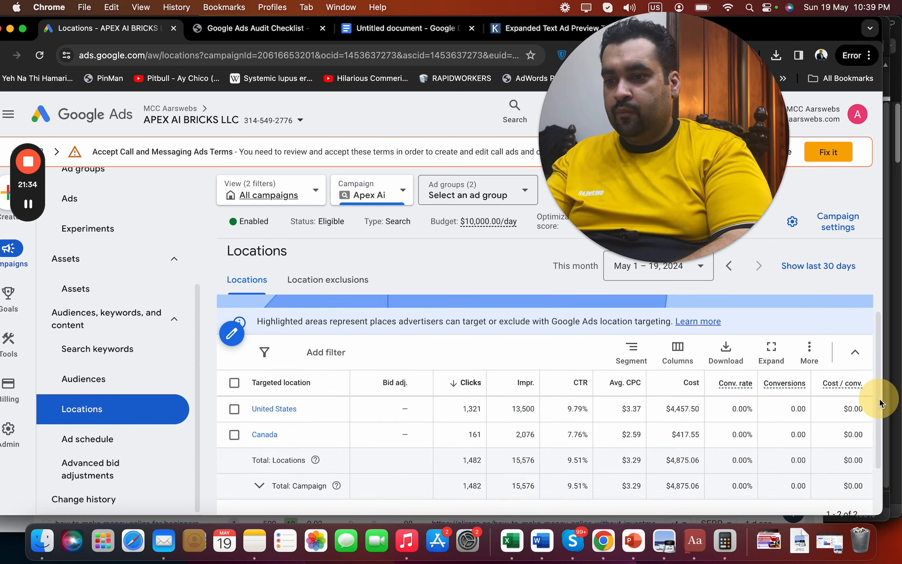
pyautogui.click(280, 409)
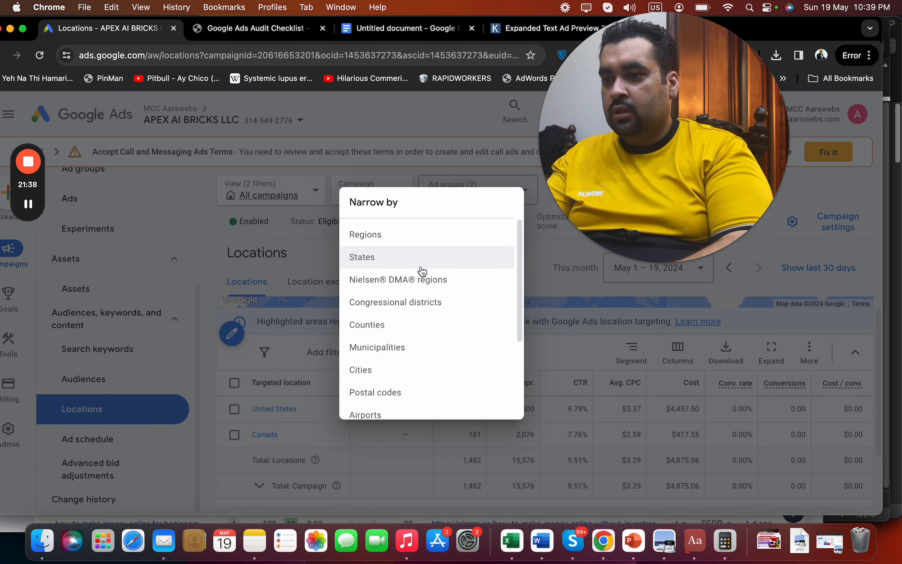
pyautogui.click(422, 265)
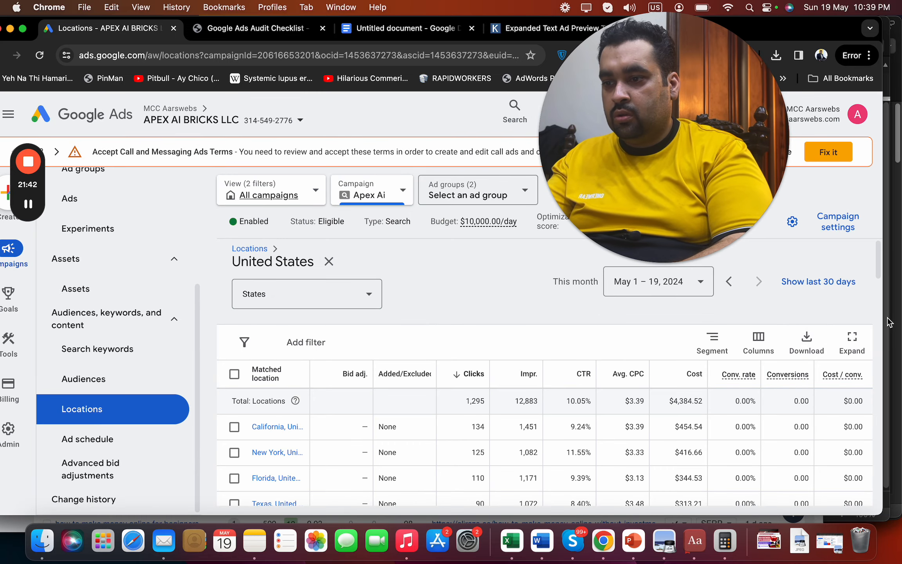
pyautogui.moveTo(880, 280); pyautogui.dragTo(894, 432)
pyautogui.click(408, 28)
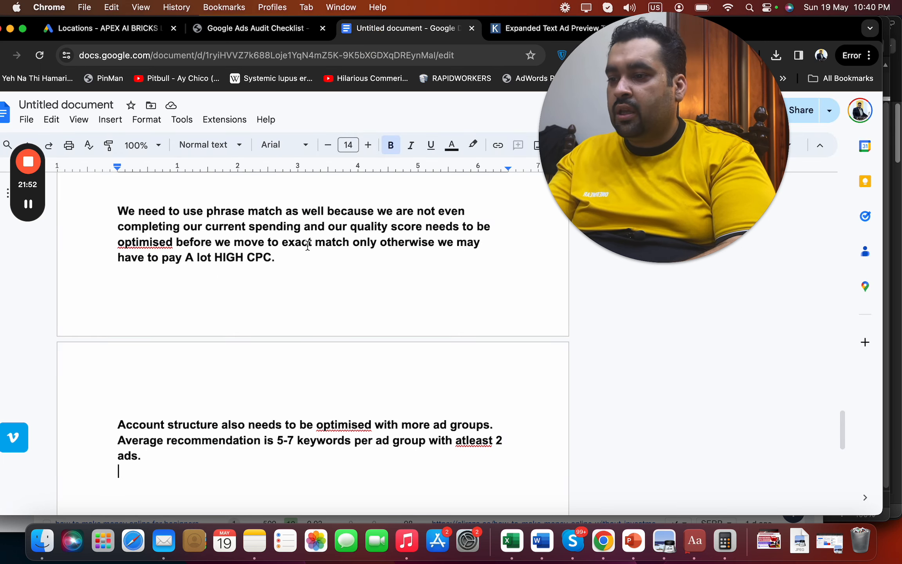
# Add the line 'Location data cannot be optimised due to non availability of conversion tracking.'
pyautogui.press('Return')
pyautogui.press('Return')
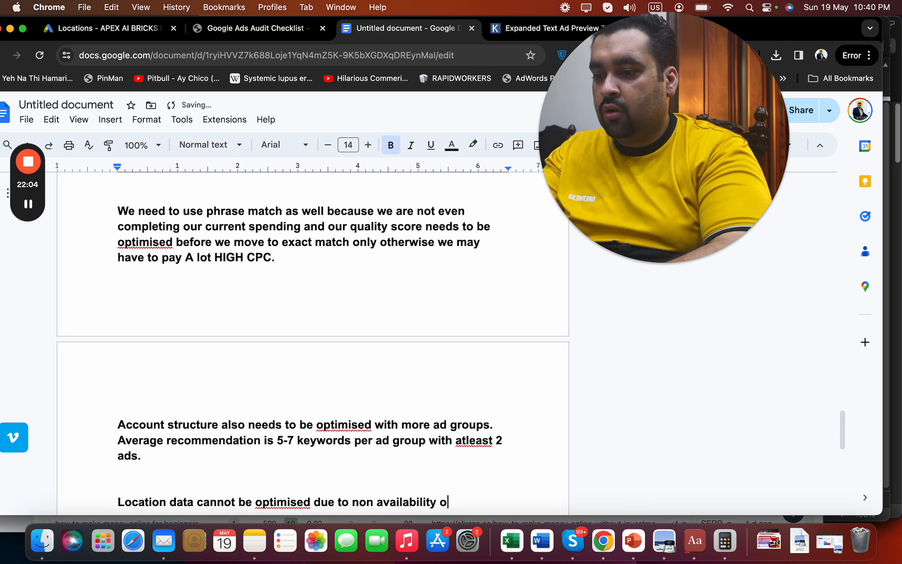
pyautogui.write('sion tracking.')
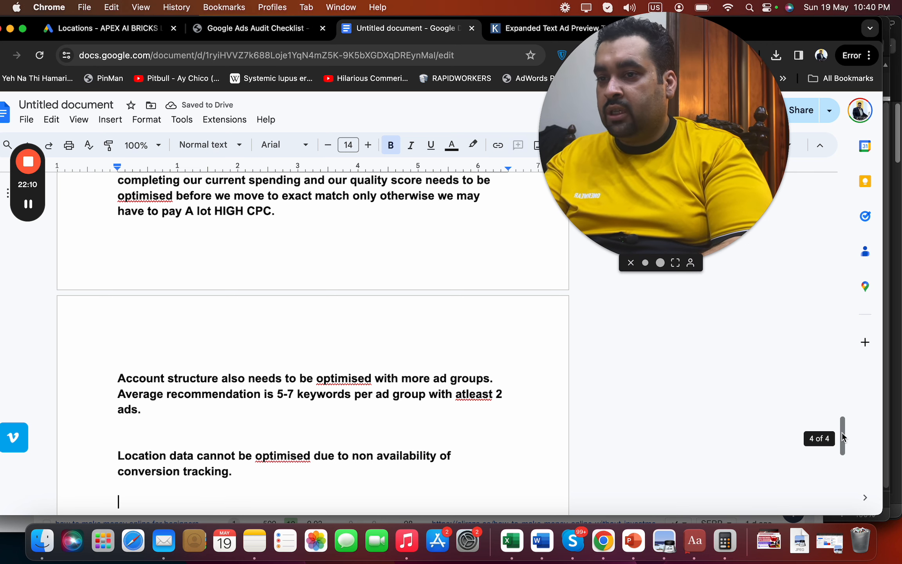
pyautogui.moveTo(843, 437); pyautogui.dragTo(862, 230)
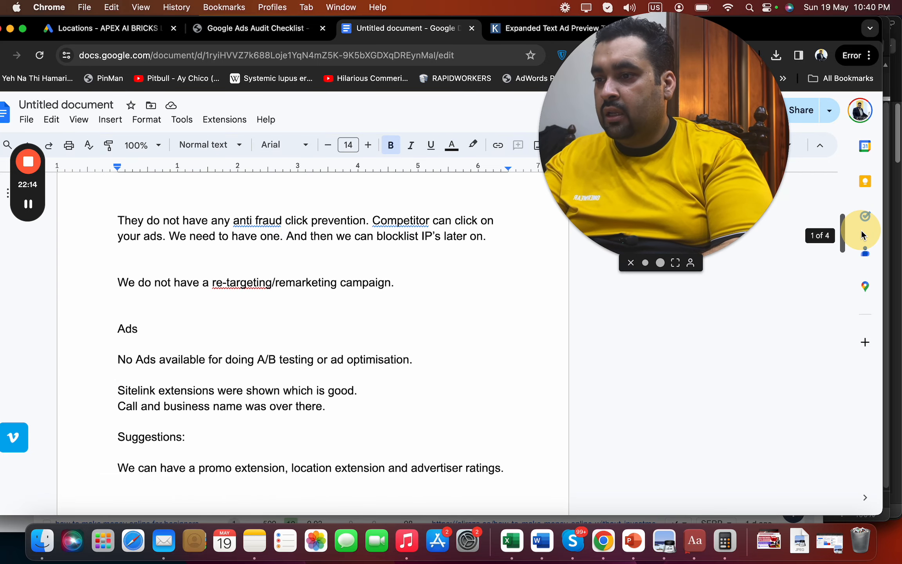
# Add a bold 'Campaigns missing :' label above the retargeting note
pyautogui.click(402, 285)
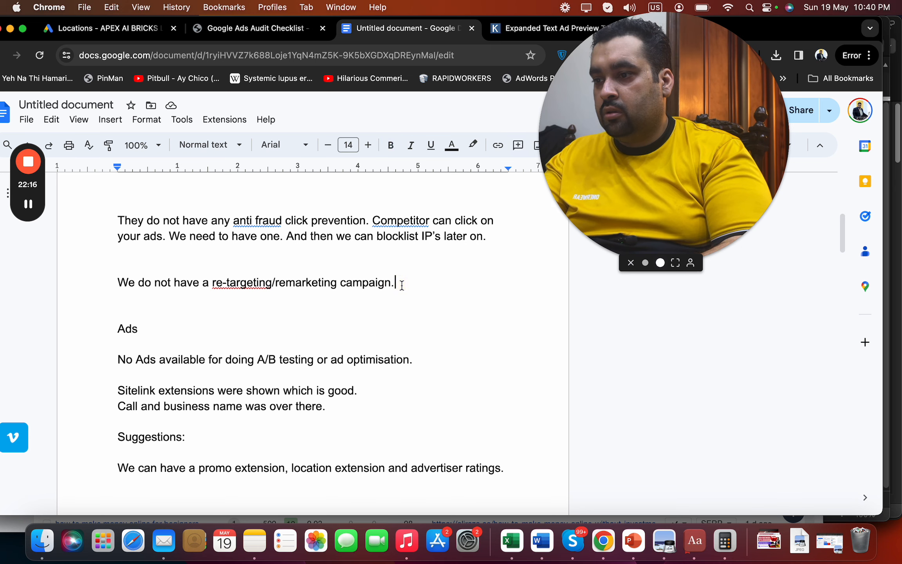
pyautogui.press('Return')
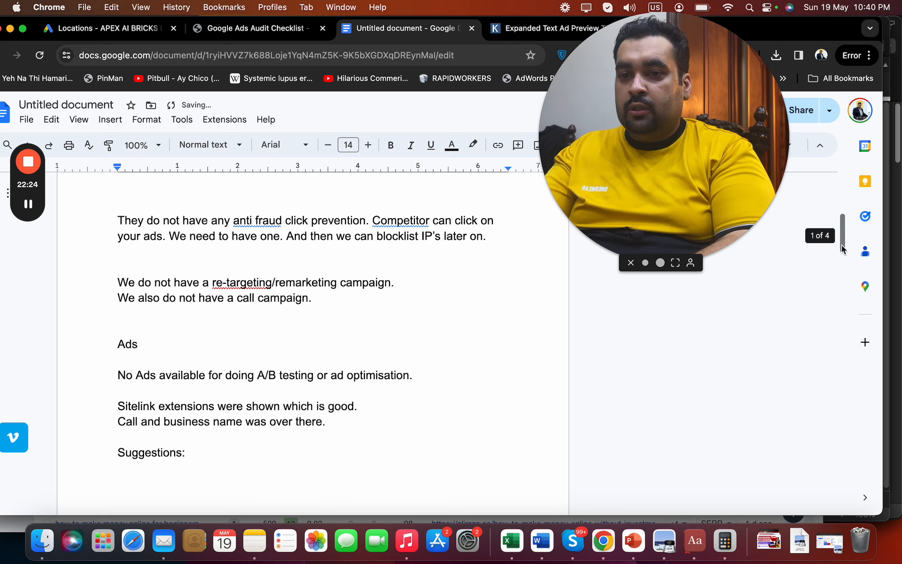
pyautogui.moveTo(841, 245); pyautogui.dragTo(841, 430)
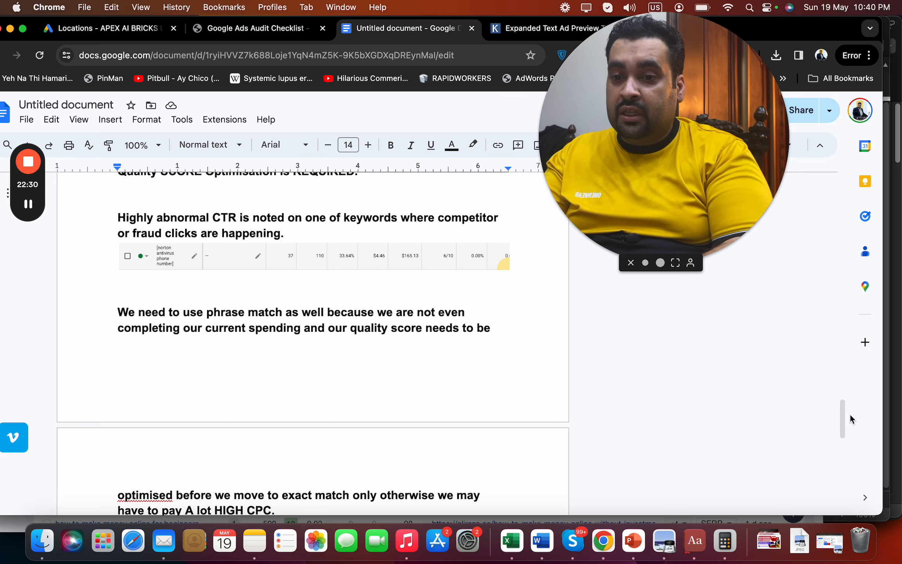
pyautogui.moveTo(842, 419); pyautogui.dragTo(850, 230)
pyautogui.doubleClick(275, 403)
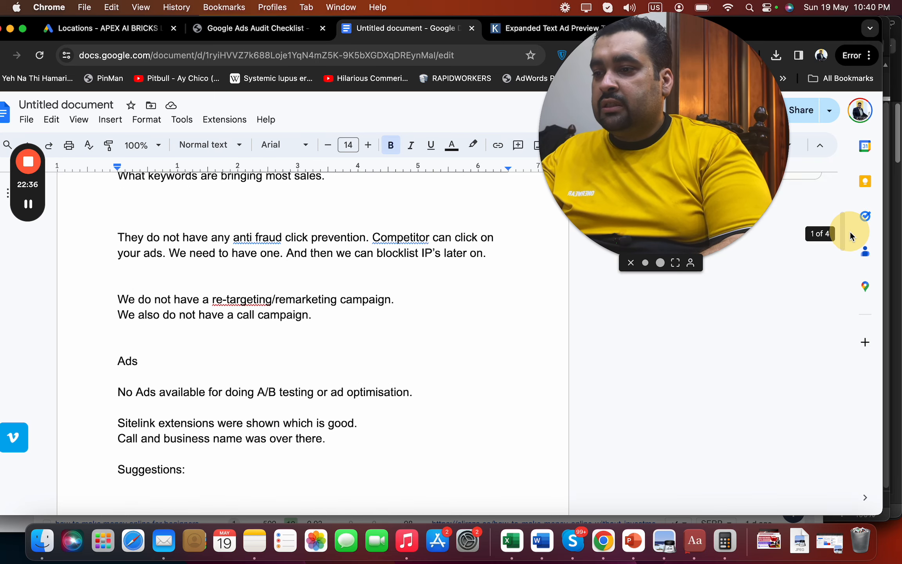
pyautogui.click(327, 318)
pyautogui.click(293, 286)
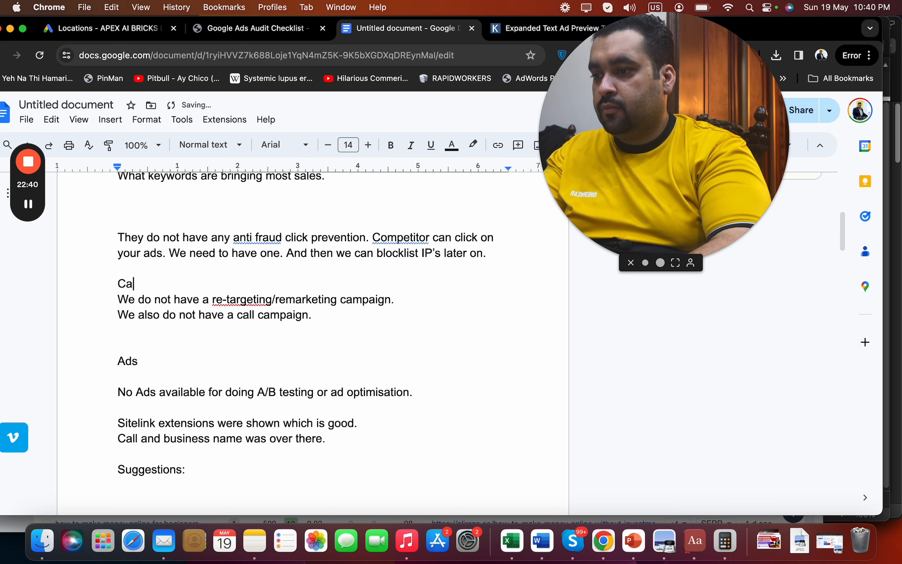
pyautogui.write('Campaigns ')
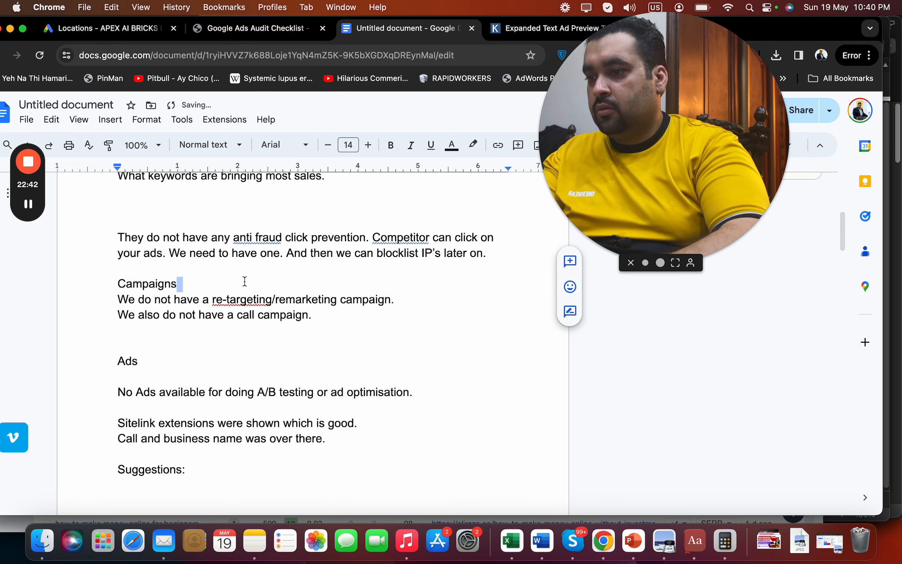
pyautogui.write('missing :')
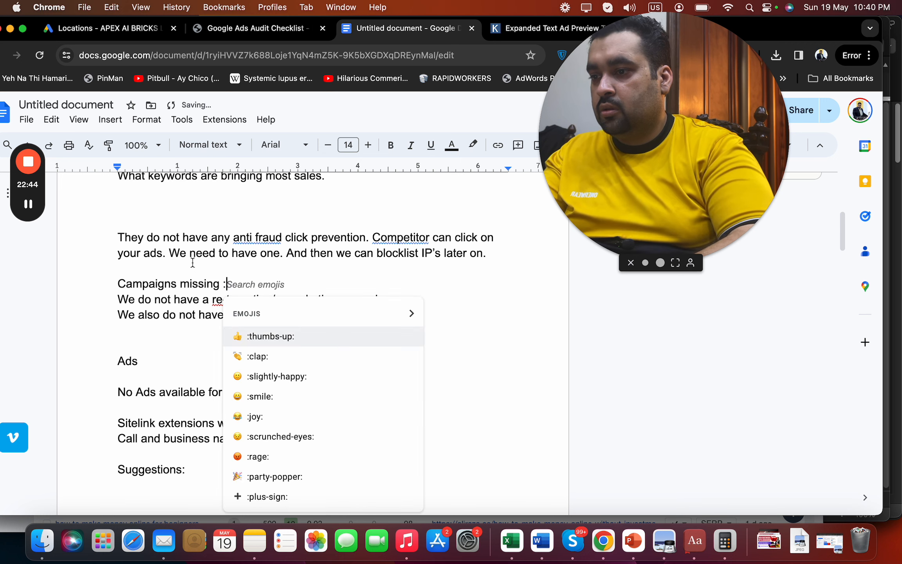
pyautogui.press('Escape')
pyautogui.moveTo(234, 284); pyautogui.dragTo(111, 284)
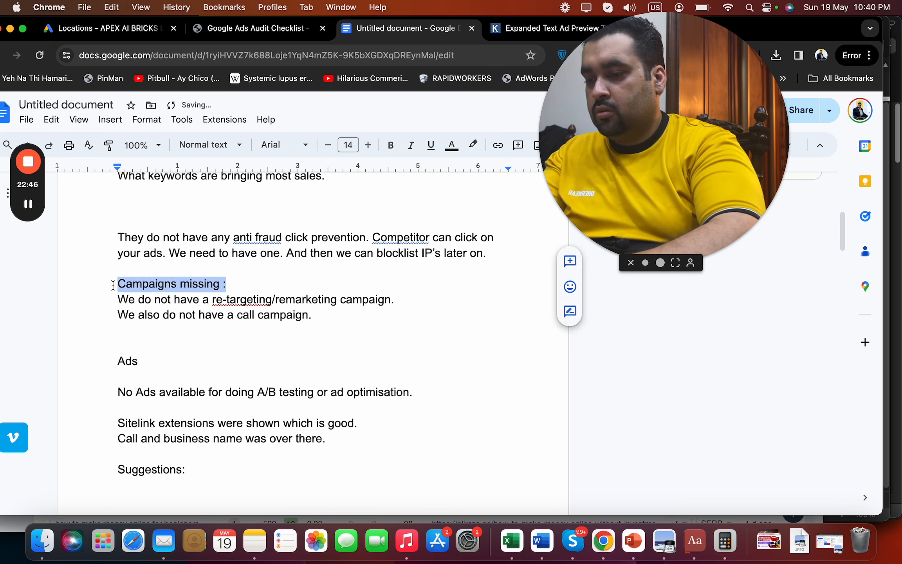
pyautogui.press('super+b')
# Below the call campaign note, add 'Also local search campaigns being shown on Google map.'
pyautogui.click(313, 315)
pyautogui.press('Return')
pyautogui.write('Al')
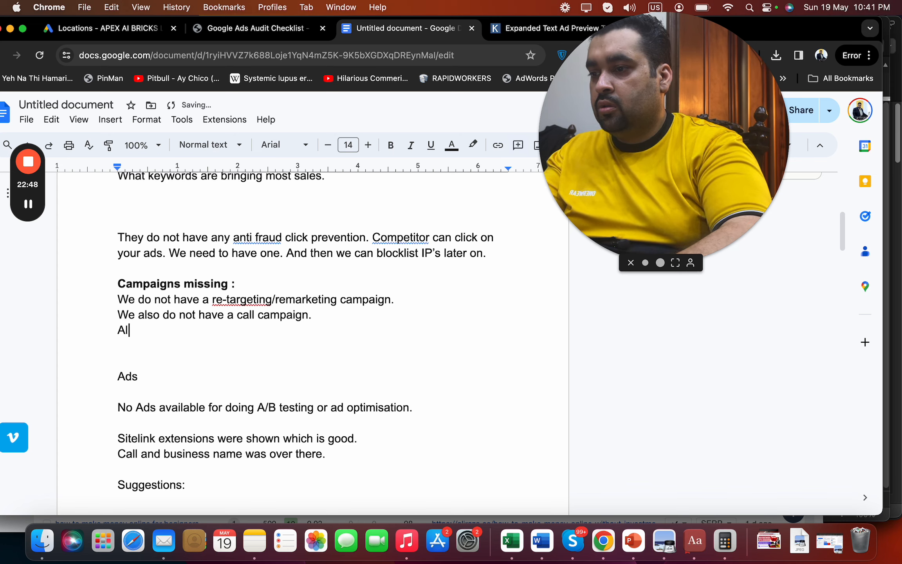
pyautogui.write('so local sea')
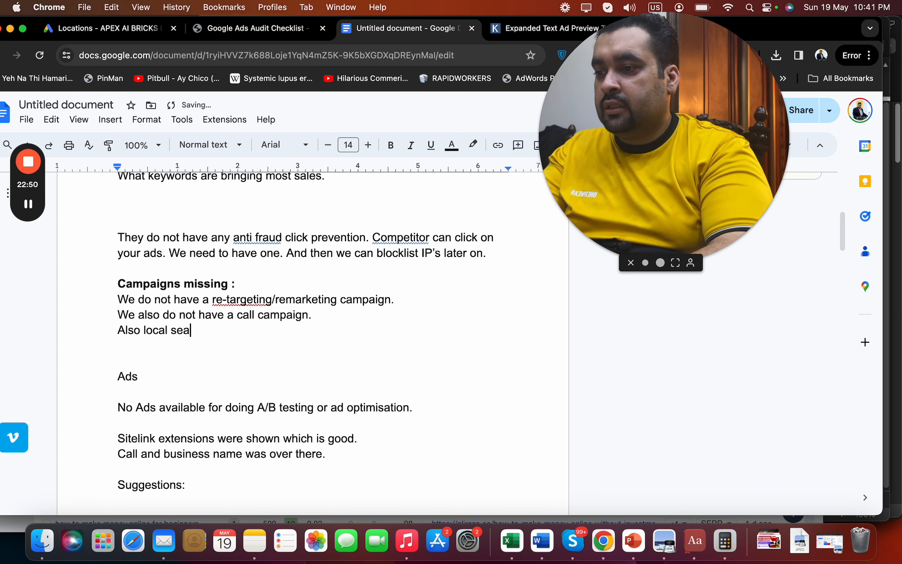
pyautogui.write('rch campaigns bei')
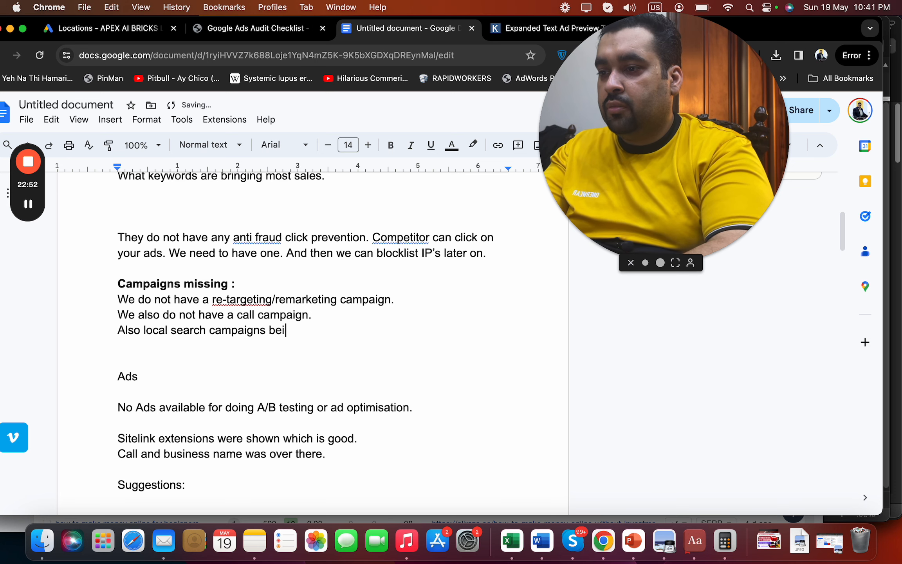
pyautogui.write('ng shown on G')
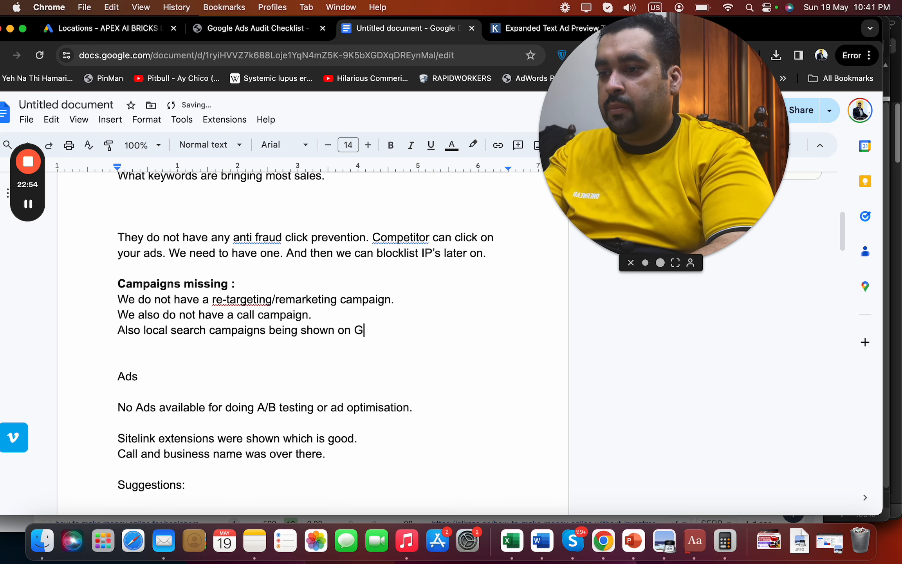
pyautogui.write('oogle map.')
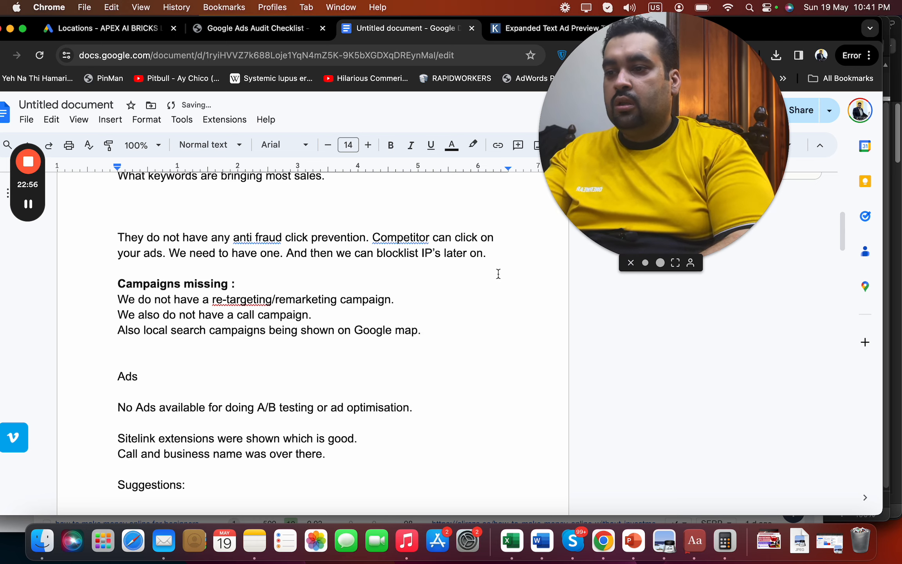
pyautogui.click(843, 246)
pyautogui.moveTo(844, 247); pyautogui.dragTo(845, 480)
# Check the Apex Ai campaign's ad schedule clicks by day and time, then begin the note
pyautogui.click(323, 306)
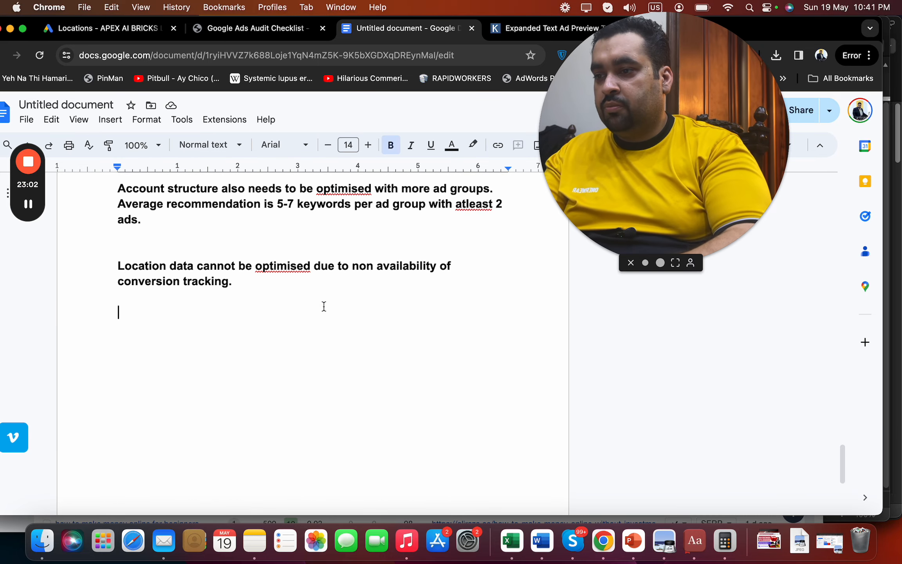
pyautogui.click(143, 30)
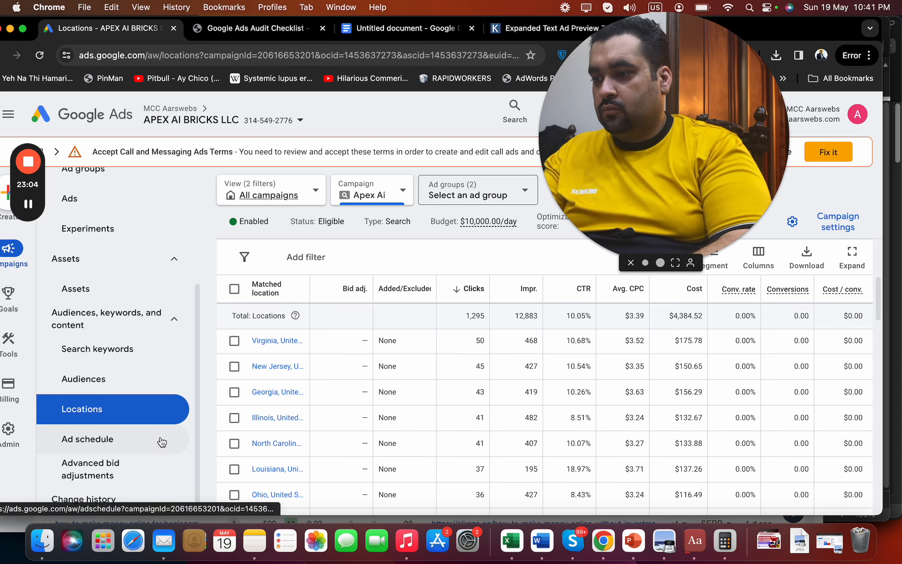
pyautogui.click(145, 447)
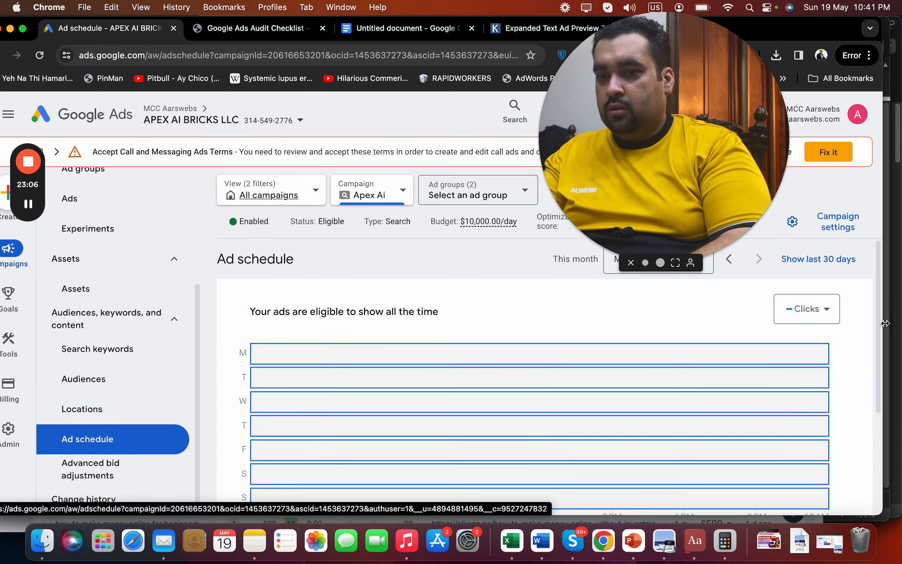
pyautogui.moveTo(877, 326); pyautogui.dragTo(877, 454)
pyautogui.scroll(2, 878, 455)
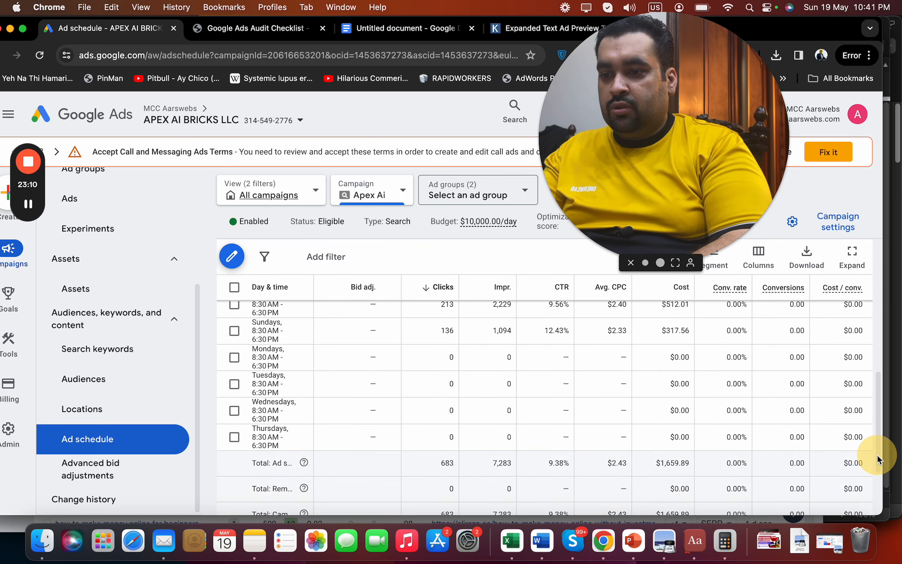
pyautogui.scroll(2, 886, 426)
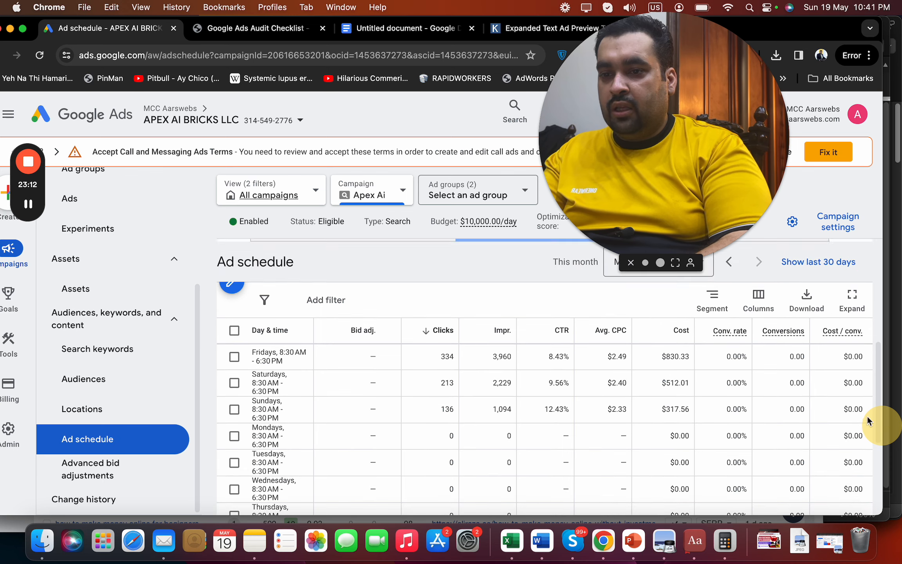
pyautogui.click(352, 34)
pyautogui.write('A')
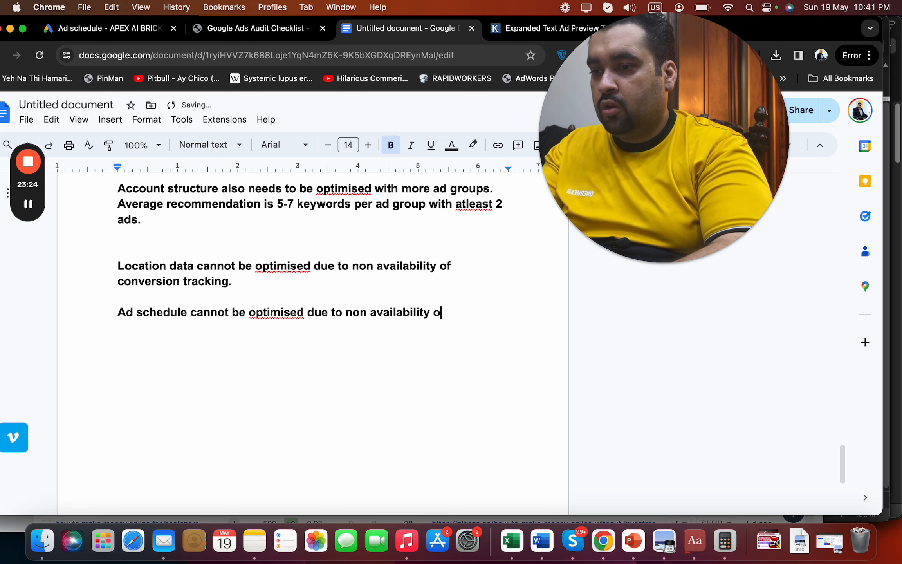
# Finish the bold note 'Ad schedule cannot be optimised due to non availability of conversion tracking.'
pyautogui.write('sion tracking.')
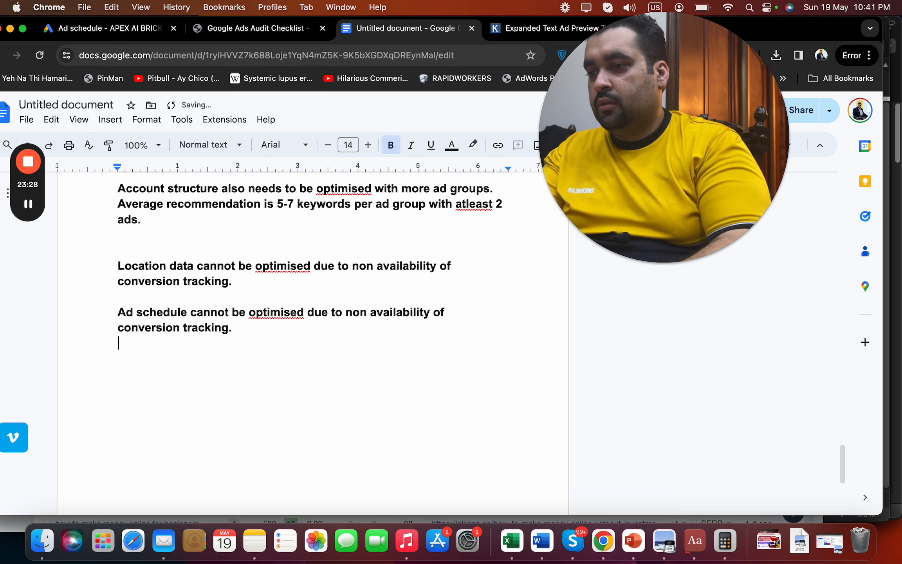
pyautogui.click(124, 31)
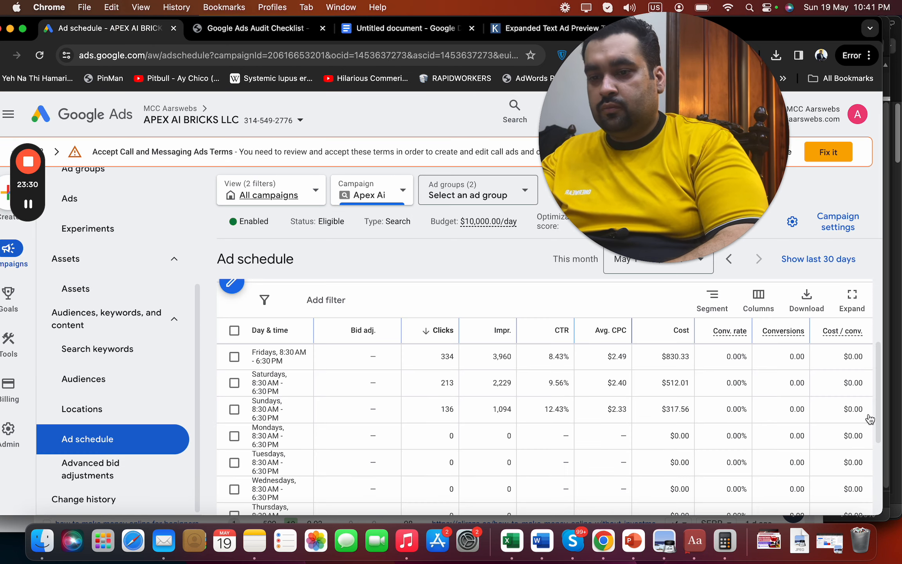
# Review the Apex Ai campaign's advanced bid adjustments report
pyautogui.moveTo(879, 420); pyautogui.dragTo(877, 483)
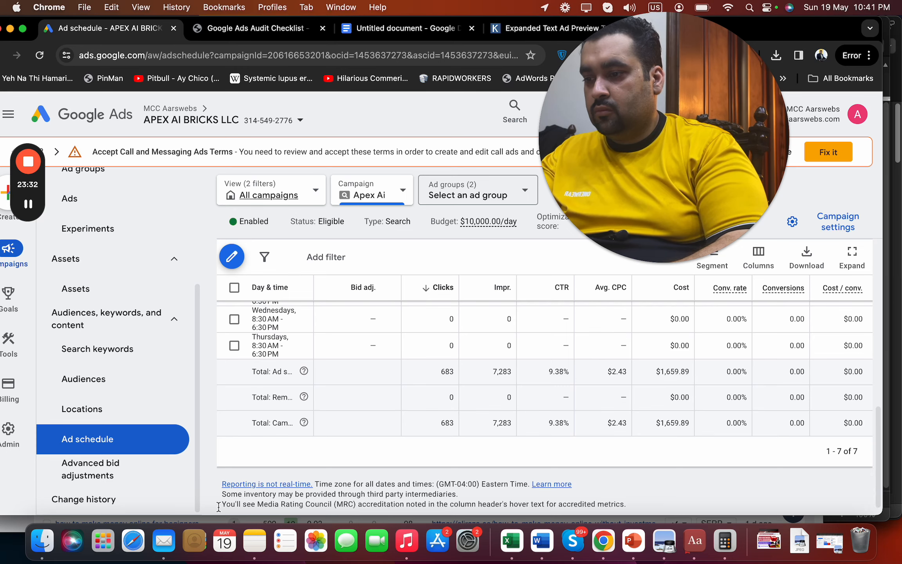
pyautogui.click(106, 472)
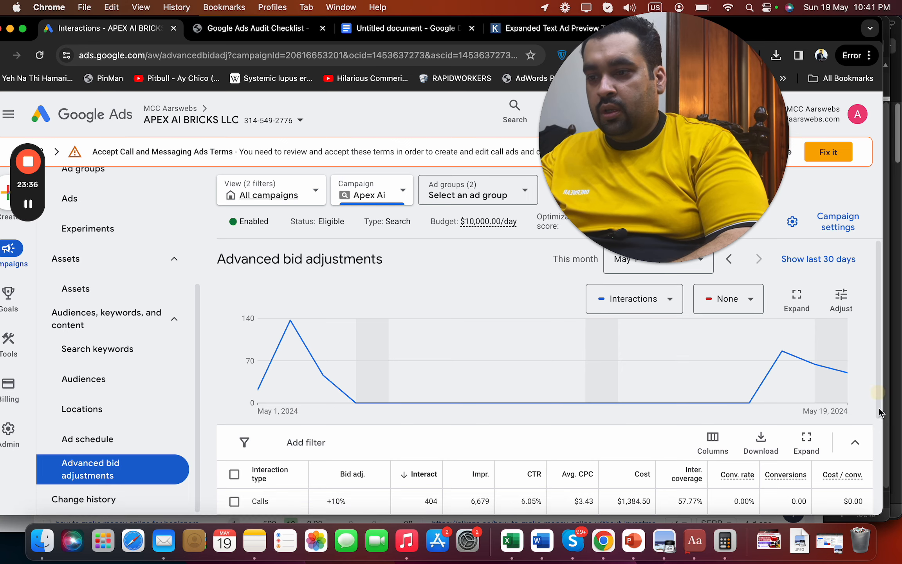
pyautogui.moveTo(878, 407); pyautogui.dragTo(881, 433)
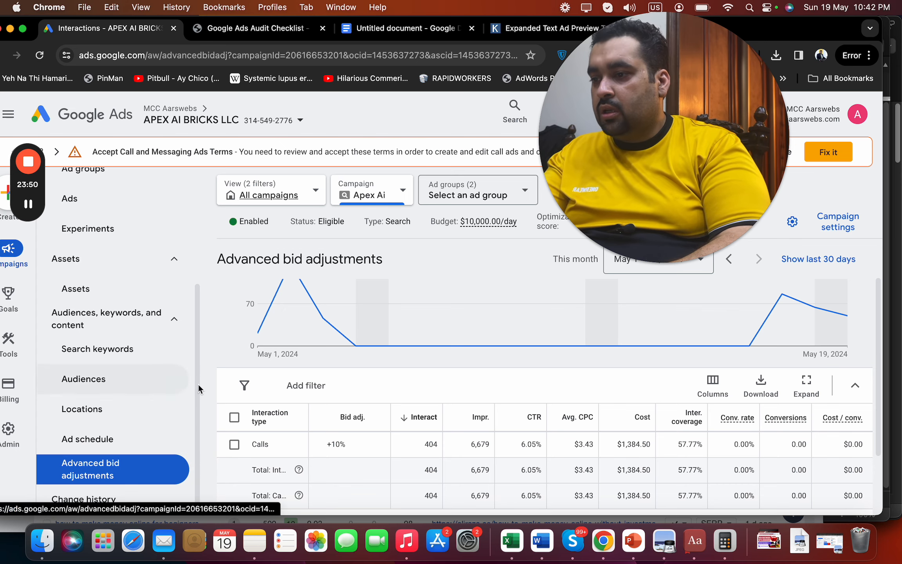
# On the Audiences page, expand the Exclusions table and inspect the age chart, led by Unknown and 65+
pyautogui.click(126, 387)
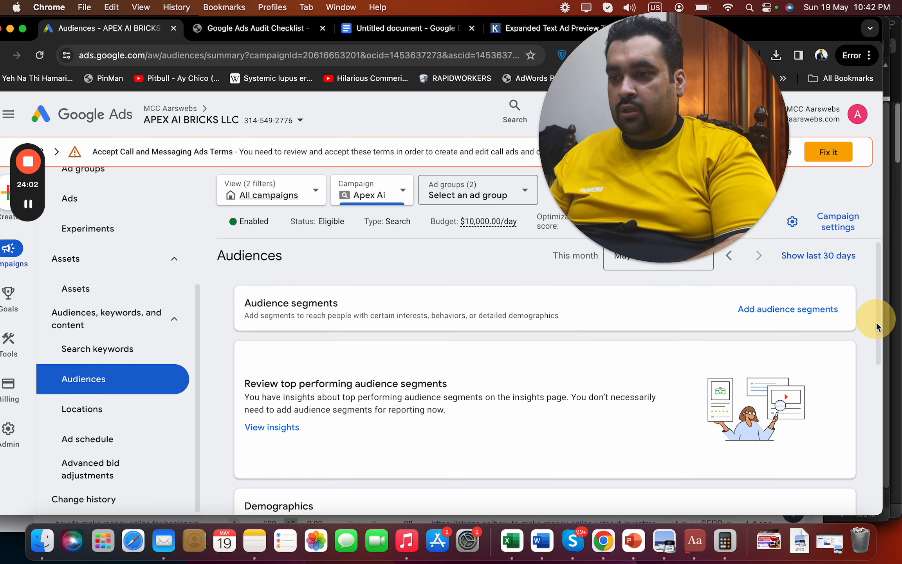
pyautogui.scroll(-3, 876, 322)
pyautogui.scroll(-3, 876, 344)
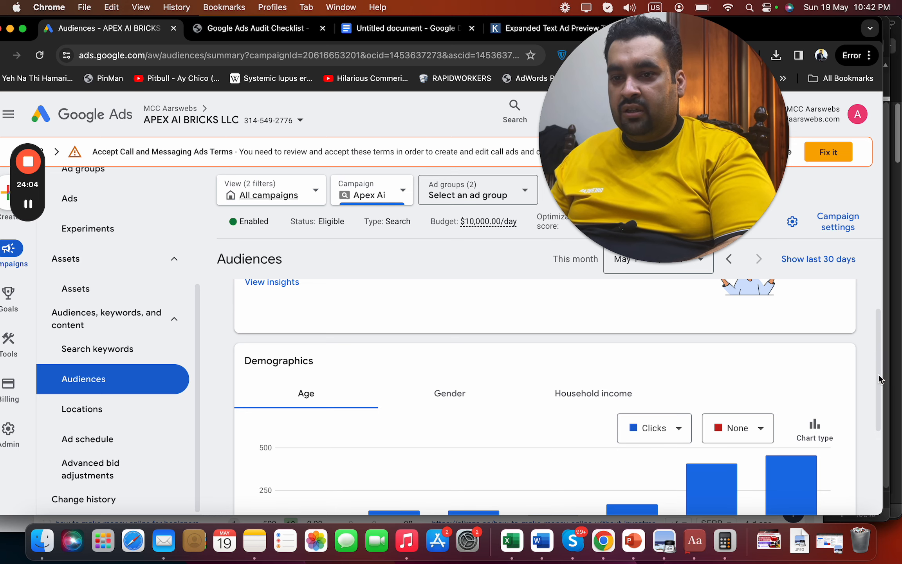
pyautogui.scroll(-3, 877, 416)
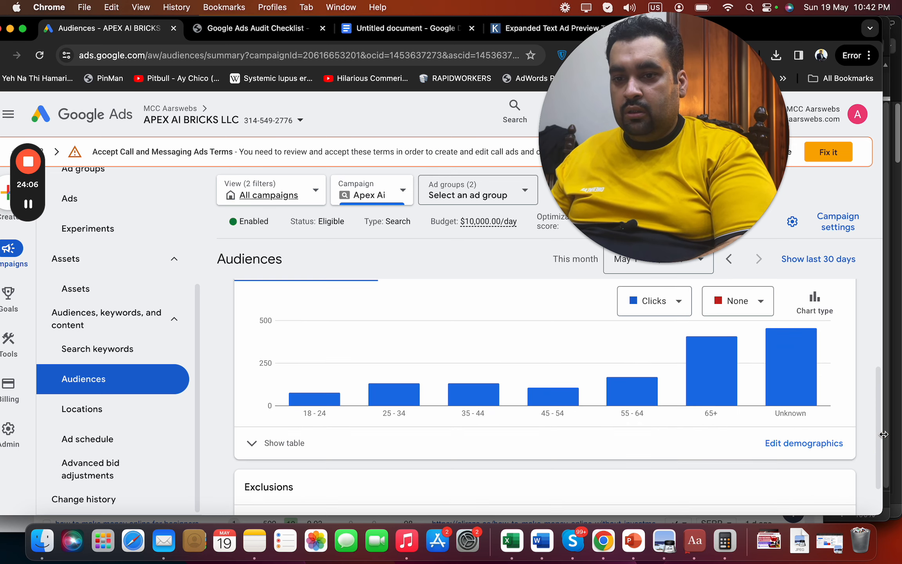
pyautogui.scroll(-2, 877, 457)
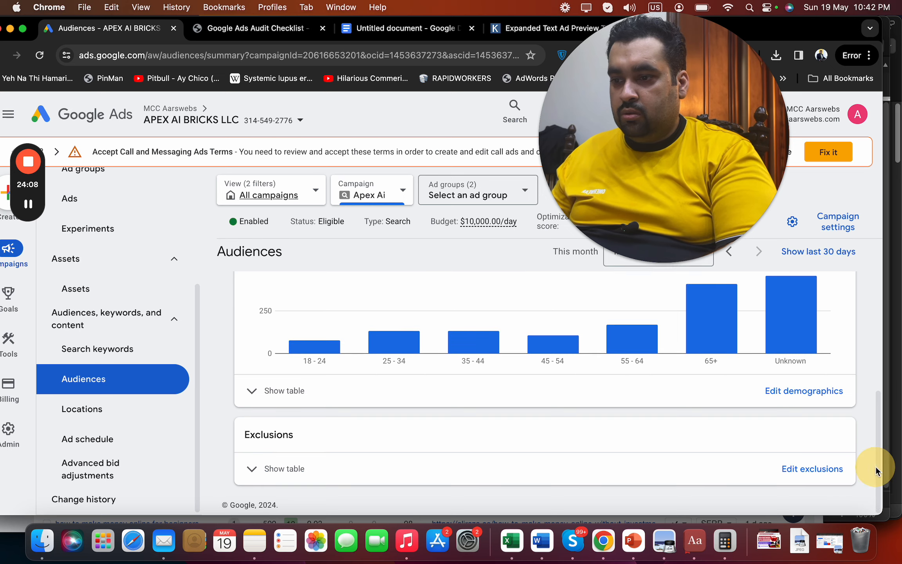
pyautogui.click(270, 468)
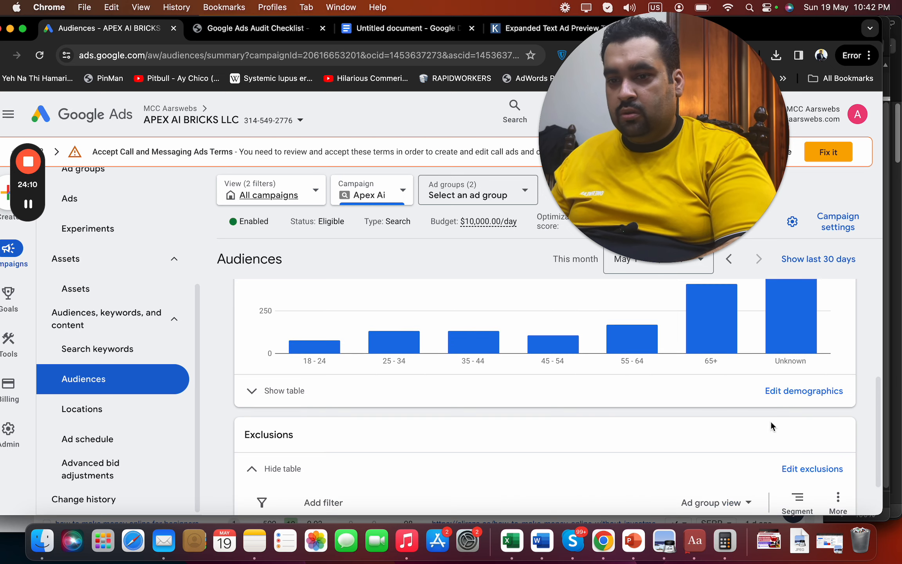
pyautogui.moveTo(878, 414); pyautogui.dragTo(880, 365)
pyautogui.click(880, 484)
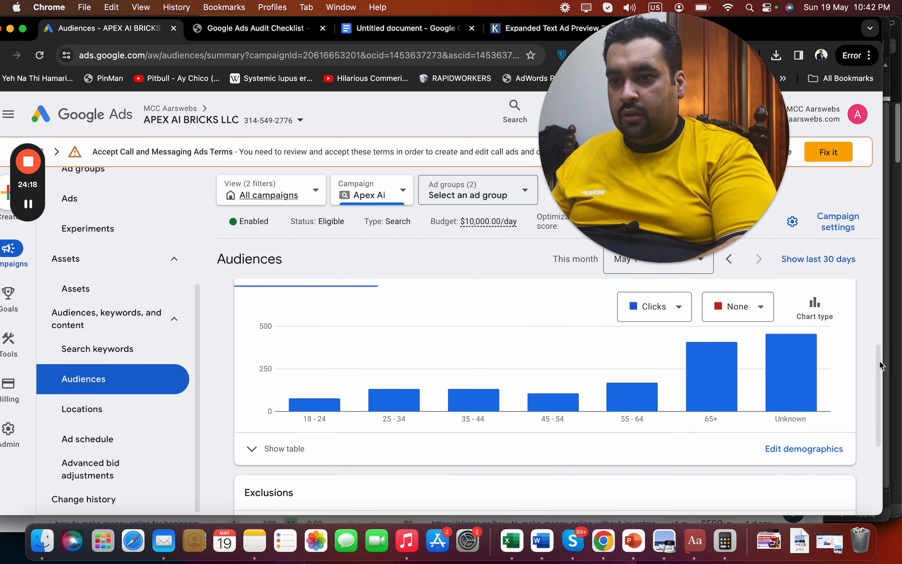
pyautogui.moveTo(733, 393)
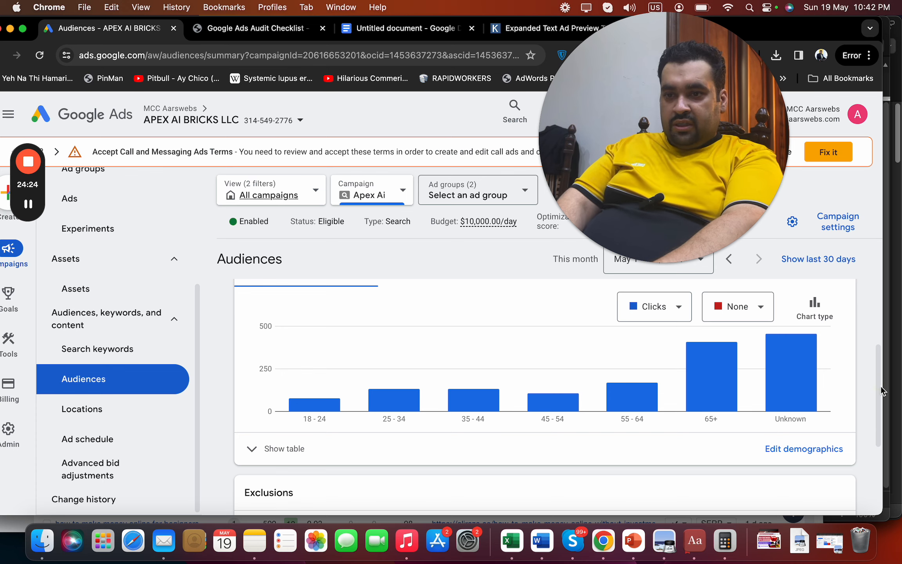
pyautogui.scroll(1, 880, 383)
pyautogui.moveTo(625, 418)
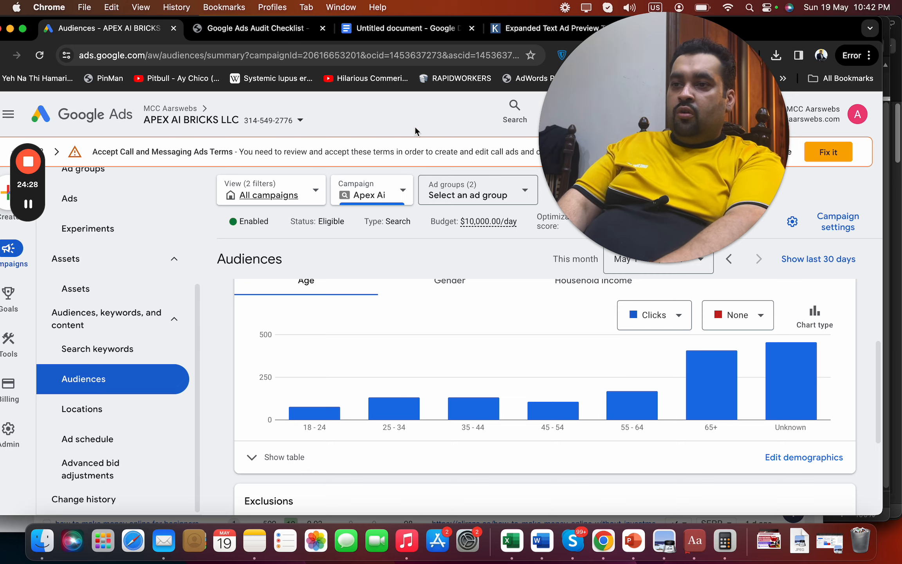
# Note 'Audience type is adult', the adult-picture landing page need, and a 'Landing Page Optimisation' heading
pyautogui.click(383, 34)
pyautogui.write('A')
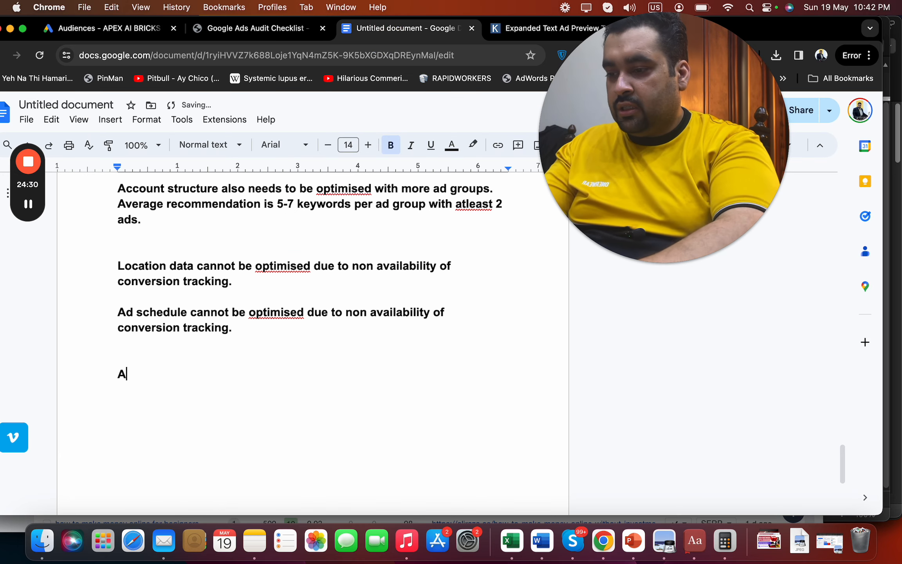
pyautogui.write('udience ty')
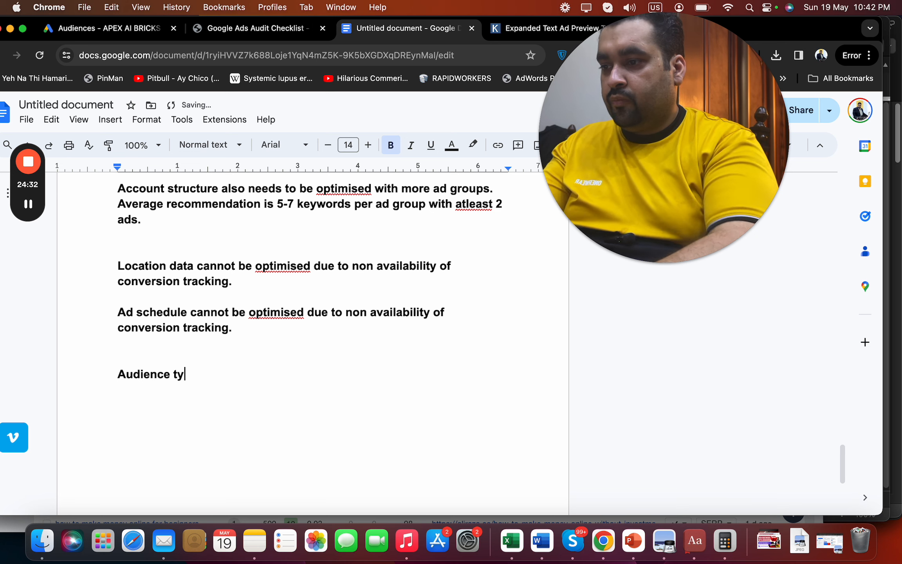
pyautogui.write('pe is adult :')
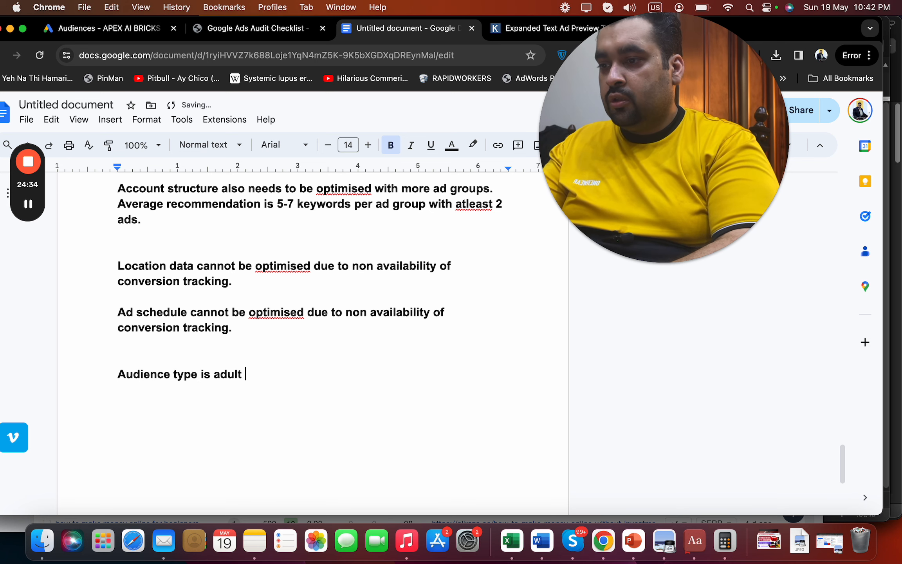
pyautogui.press('BackSpace')
pyautogui.press('BackSpace')
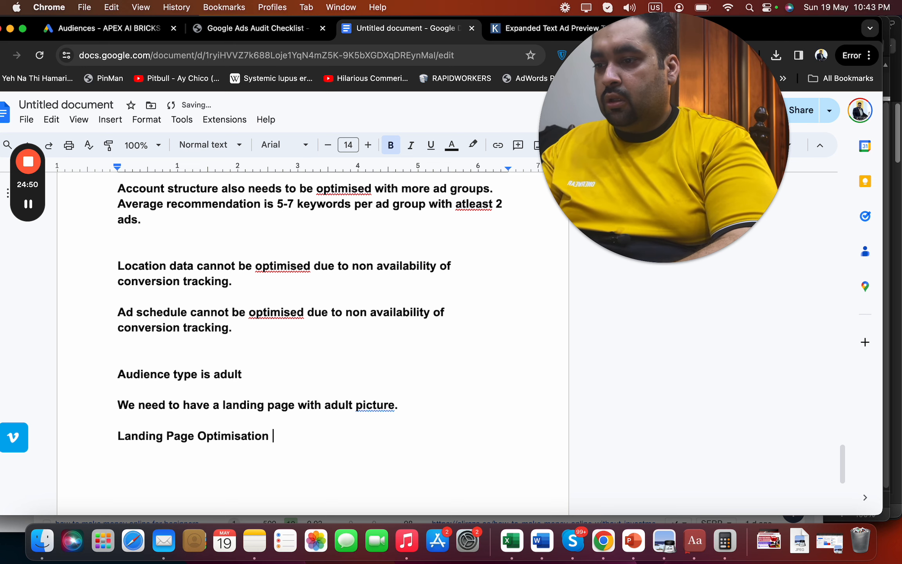
pyautogui.write('👍')
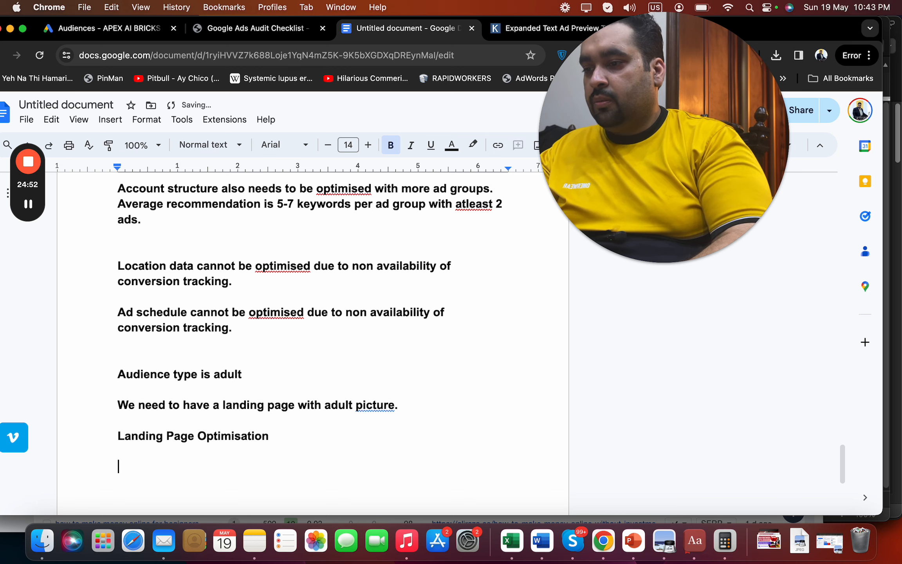
pyautogui.click(123, 34)
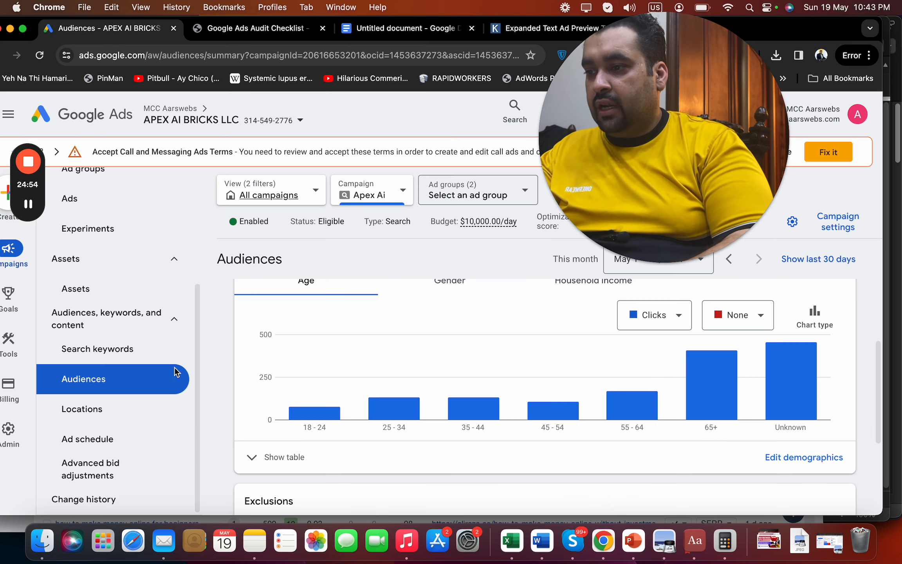
# Show the campaign's ads list and open the Norton ad's landing page
pyautogui.scroll(3, 196, 388)
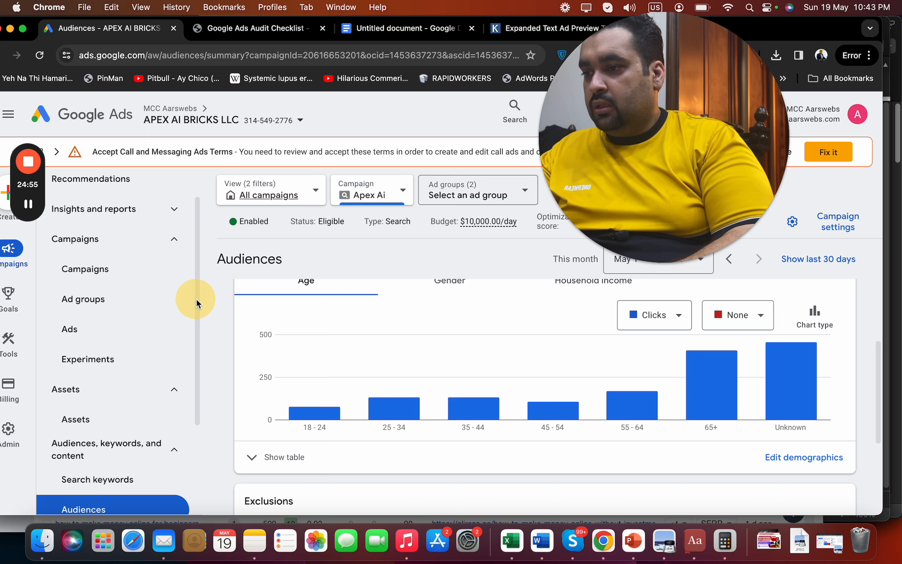
pyautogui.click(91, 331)
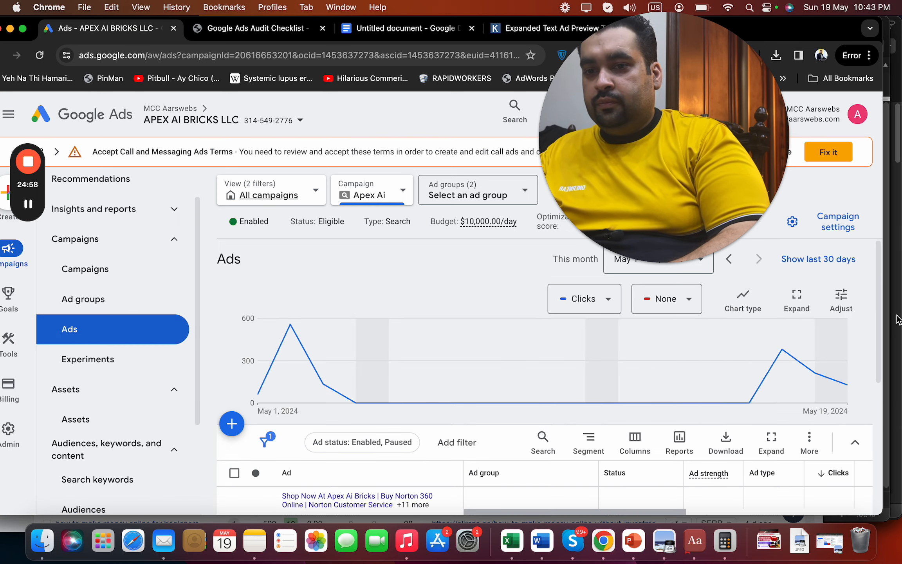
pyautogui.moveTo(878, 326); pyautogui.dragTo(879, 358)
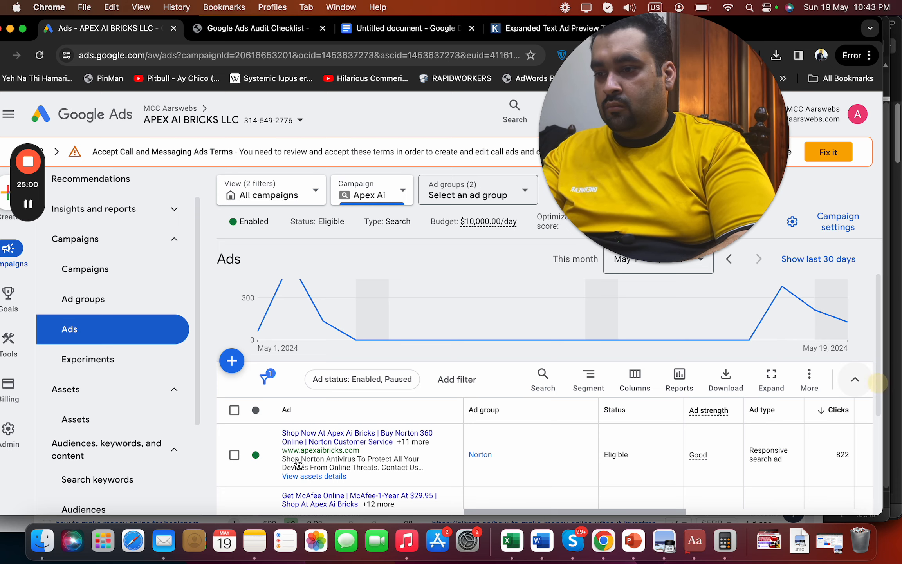
pyautogui.click(317, 442)
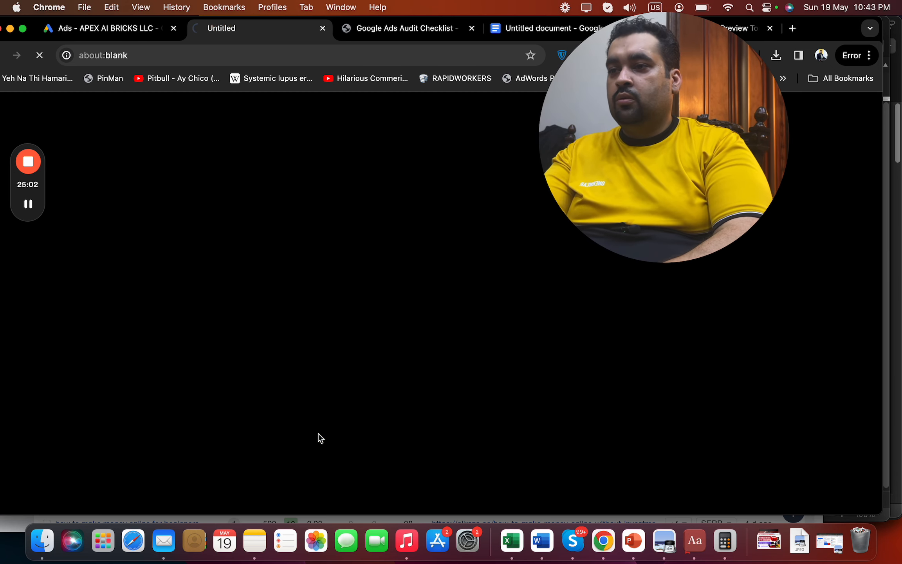
# From the ads list, open the McAfee ad's landing page
pyautogui.click(133, 39)
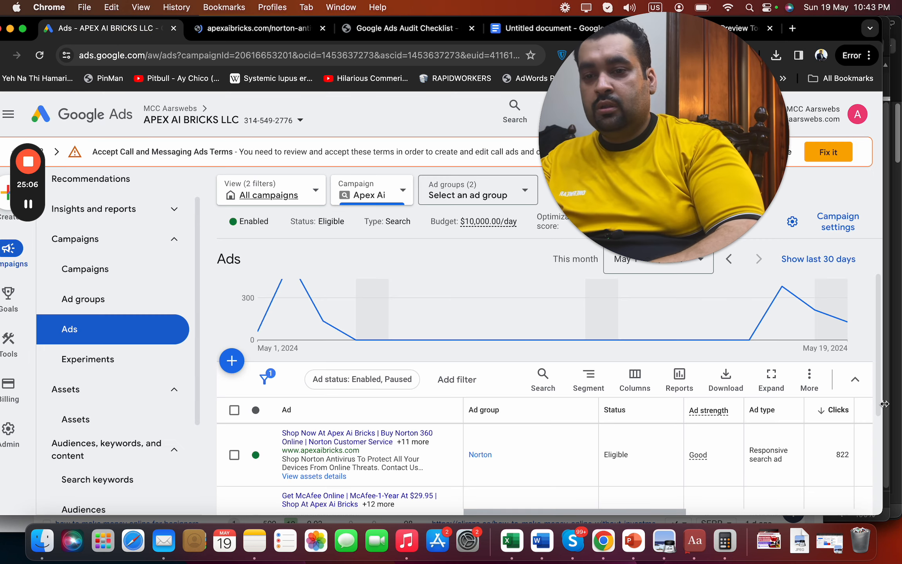
pyautogui.moveTo(878, 403); pyautogui.dragTo(879, 423)
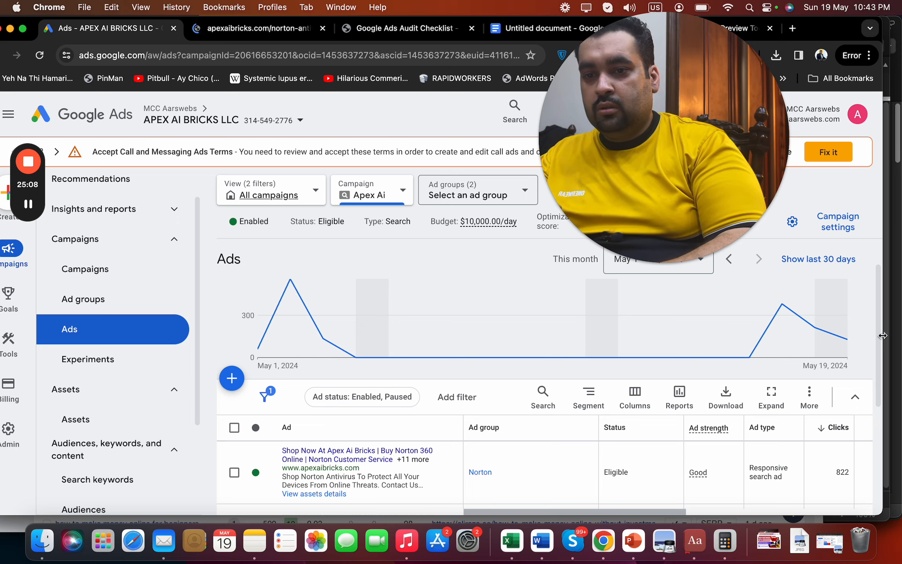
pyautogui.moveTo(879, 342); pyautogui.dragTo(881, 403)
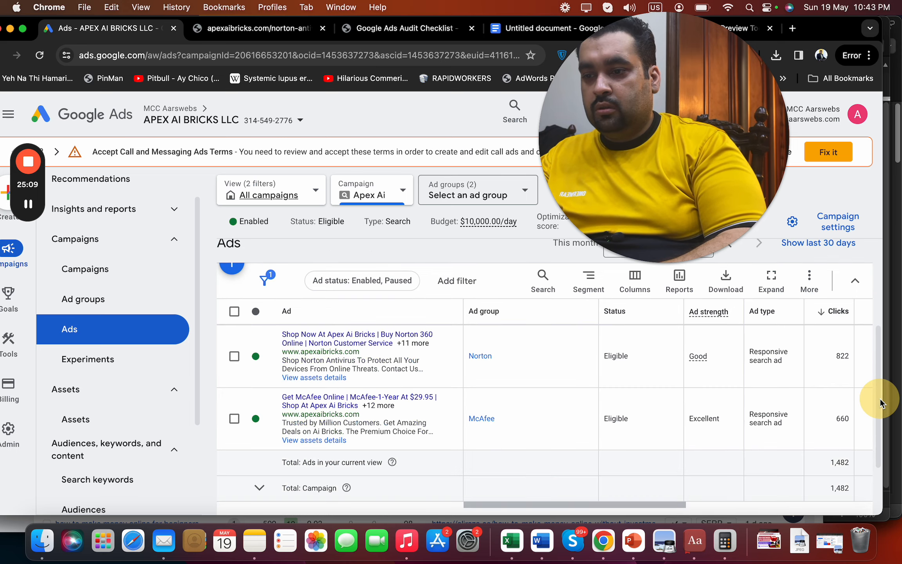
pyautogui.click(323, 414)
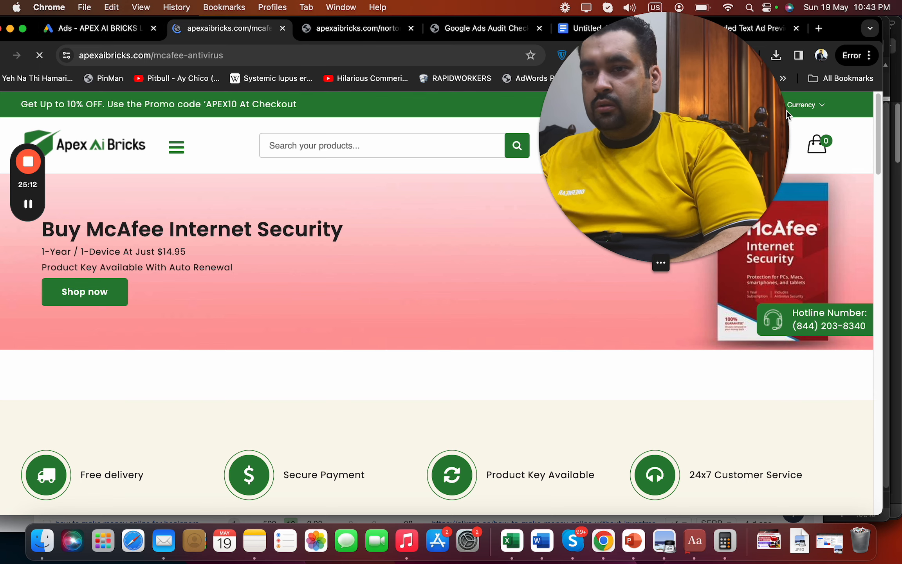
# Review the McAfee page and the Norton 360 Deluxe landing page down to its Disclaimer
pyautogui.moveTo(879, 112); pyautogui.dragTo(871, 72)
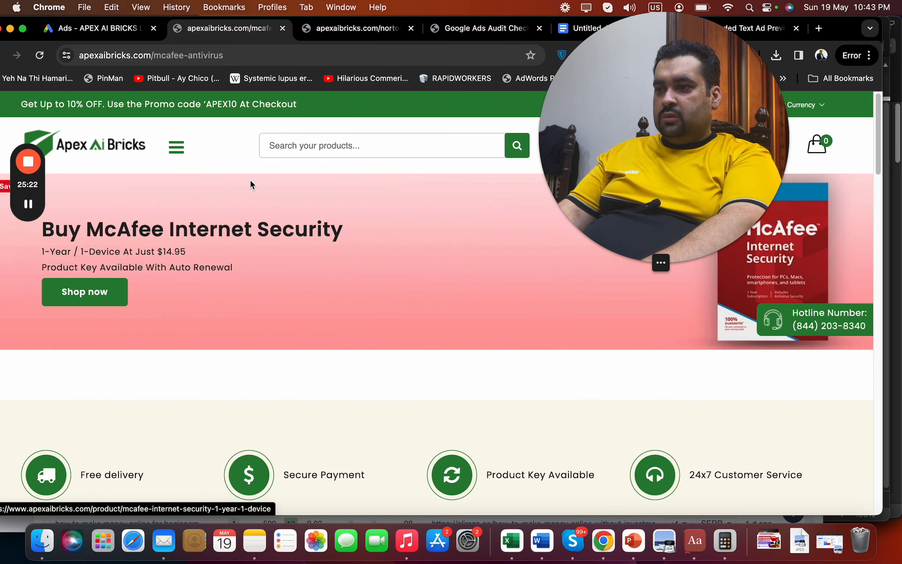
pyautogui.click(376, 28)
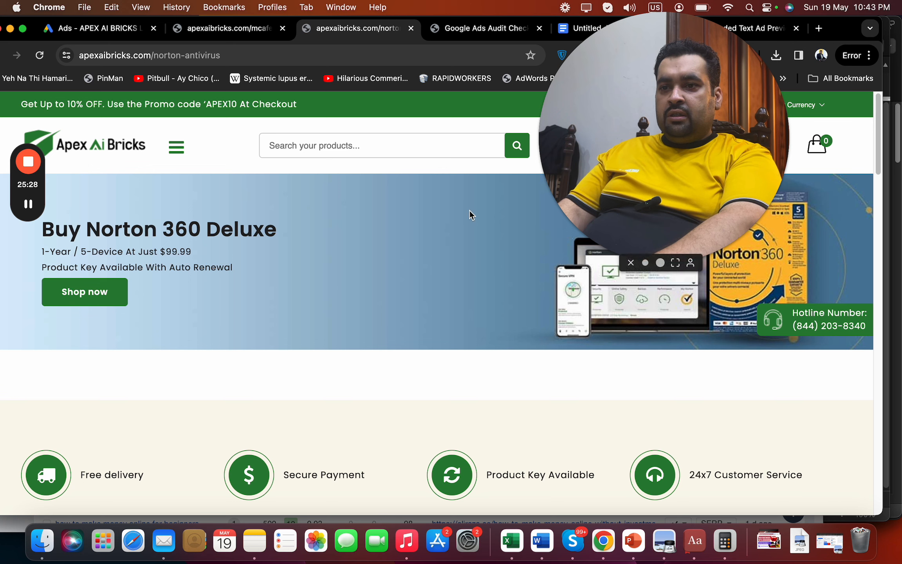
pyautogui.click(646, 263)
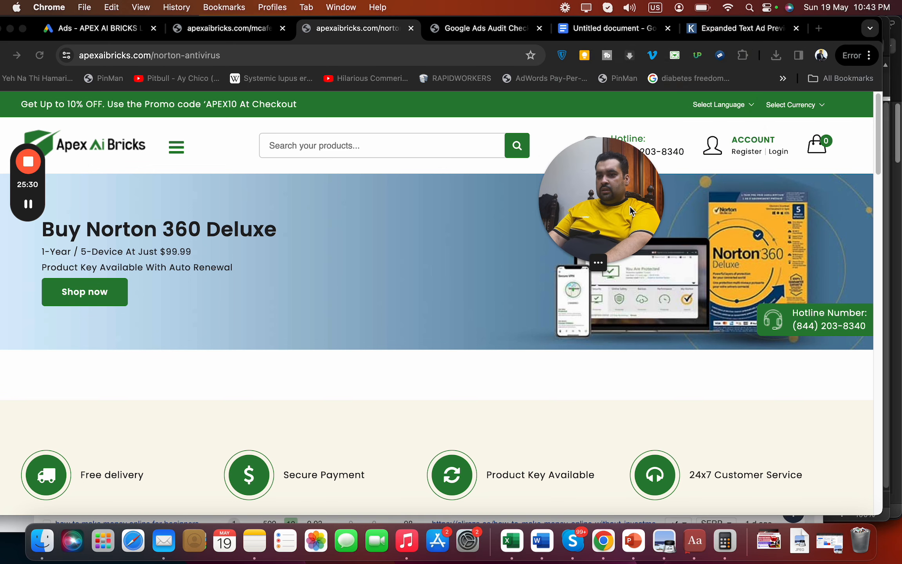
pyautogui.moveTo(634, 204); pyautogui.dragTo(806, 386)
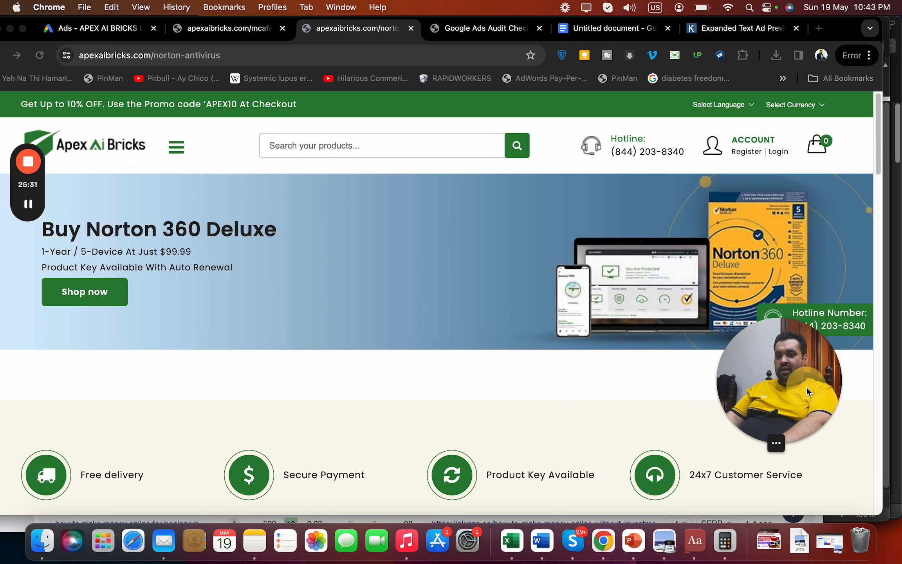
pyautogui.click(878, 114)
pyautogui.moveTo(879, 121); pyautogui.dragTo(841, 355)
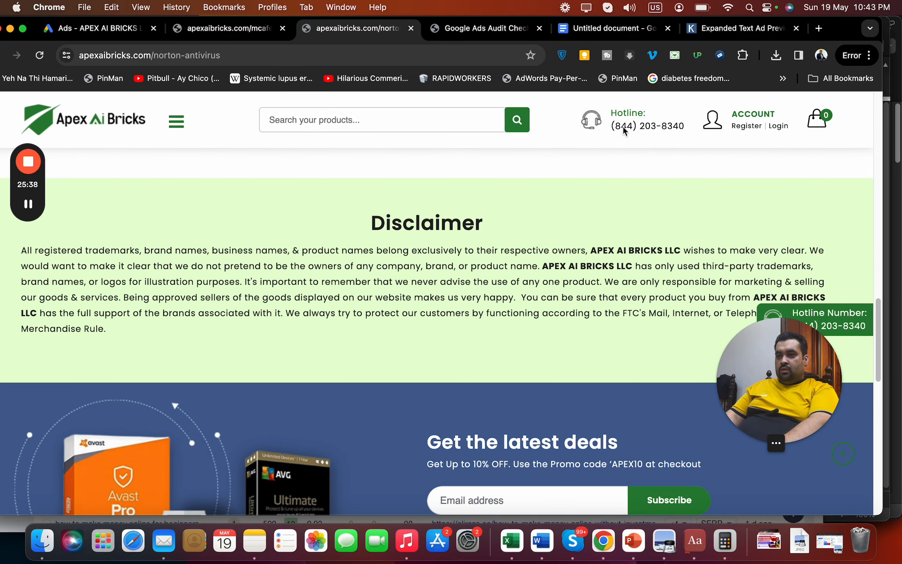
pyautogui.click(607, 28)
# Start the section with 'A lot stuff is required in landing page optimisation including'
pyautogui.press('Return')
pyautogui.press('Return')
pyautogui.write('A')
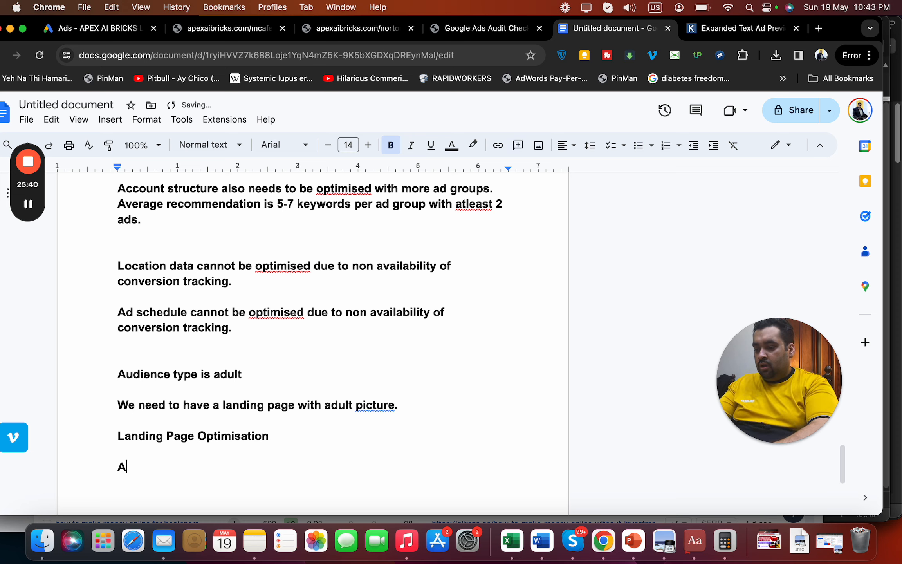
pyautogui.write(' lot s')
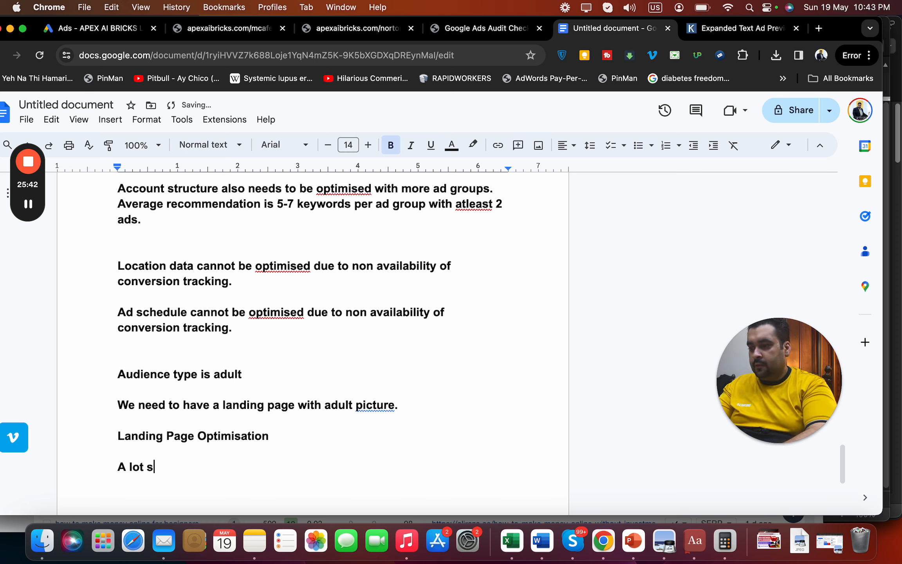
pyautogui.write('tuff')
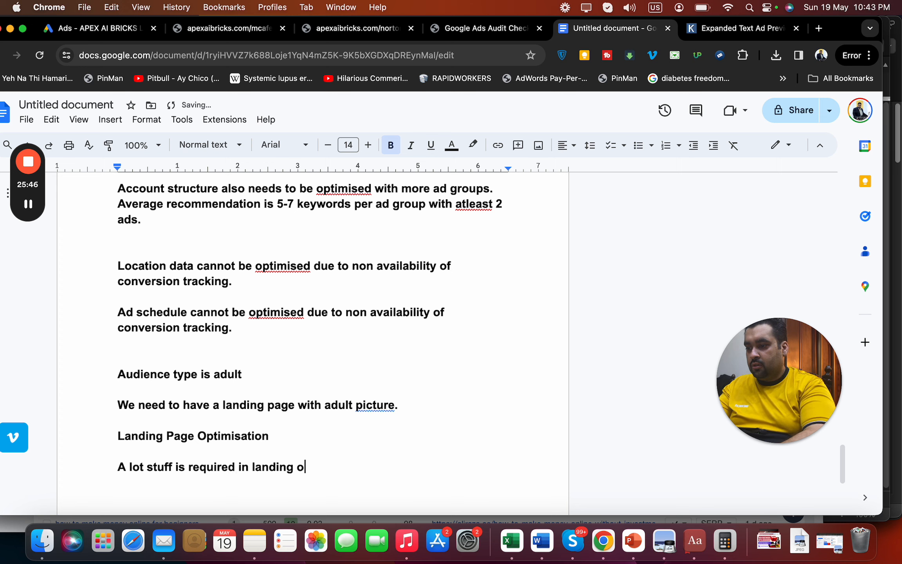
pyautogui.write(' is required in landing pae')
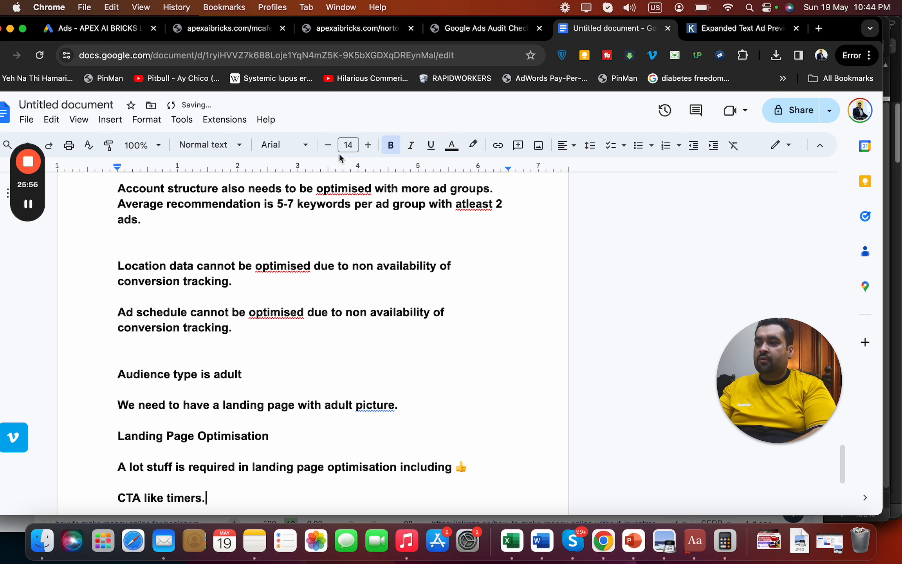
pyautogui.click(207, 30)
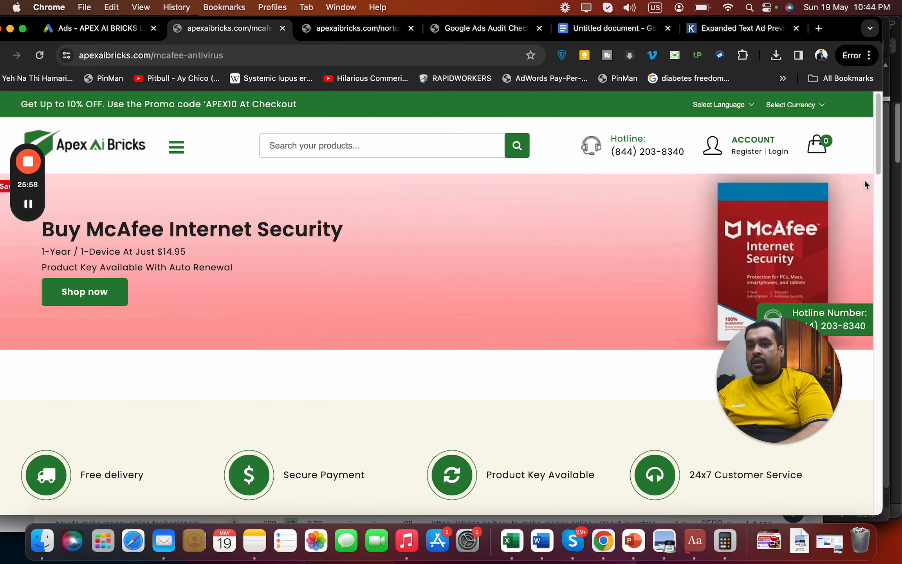
pyautogui.click(646, 32)
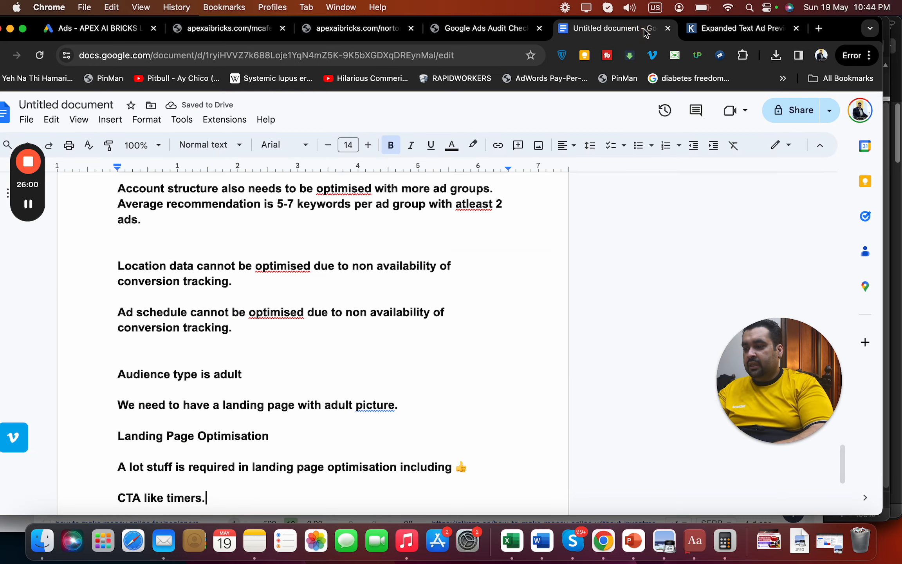
# List 'Bundle deals.' and 'Social media icons.' below 'CTA like timers.'
pyautogui.press('Return')
pyautogui.write('Bundle ')
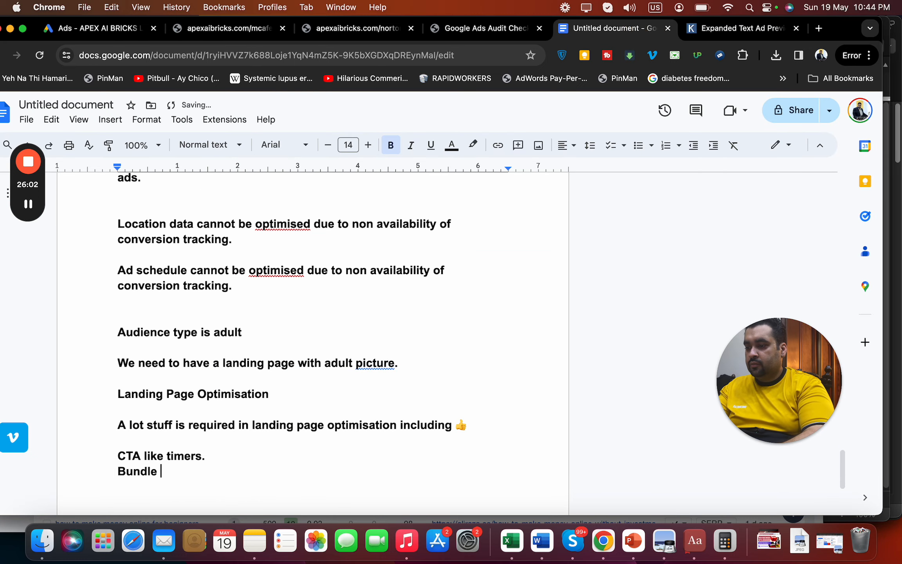
pyautogui.write('deals.')
pyautogui.press('Return')
pyautogui.write('S')
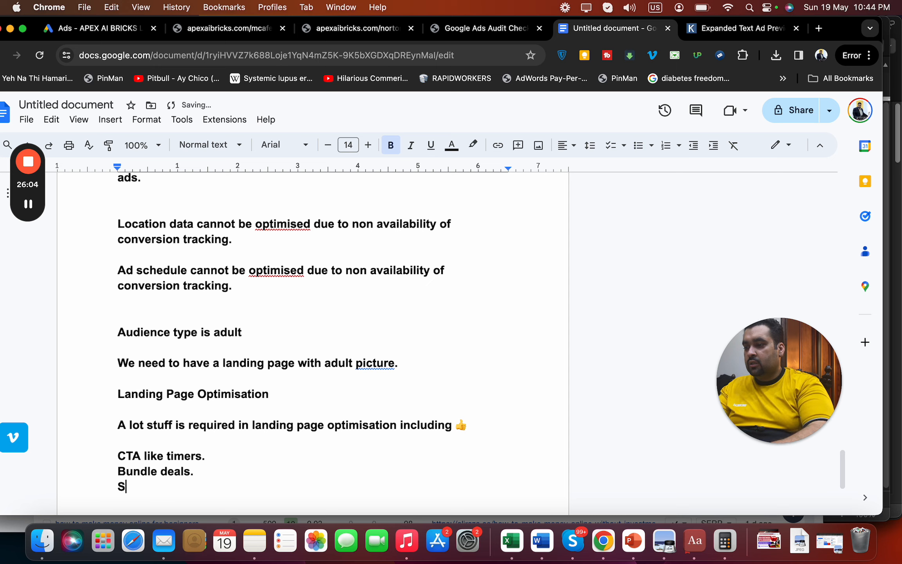
pyautogui.write('ocial media inco')
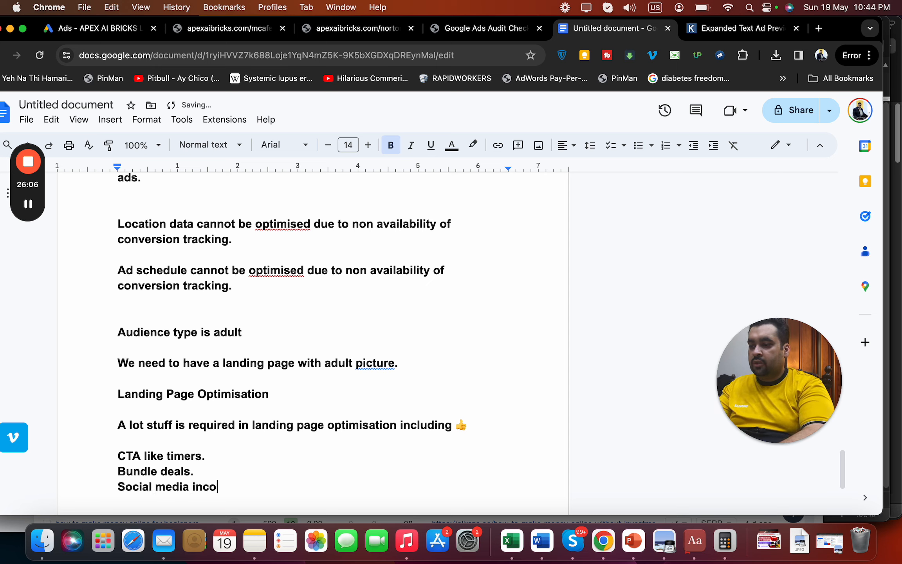
pyautogui.press('BackSpace')
pyautogui.press('BackSpace')
pyautogui.press('BackSpace')
pyautogui.write('cons.')
pyautogui.press('Return')
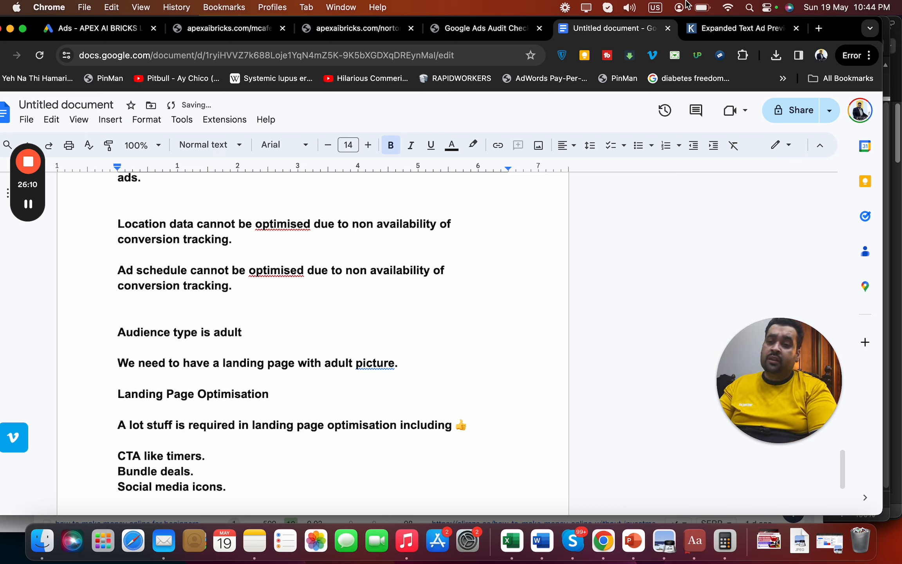
pyautogui.click(776, 443)
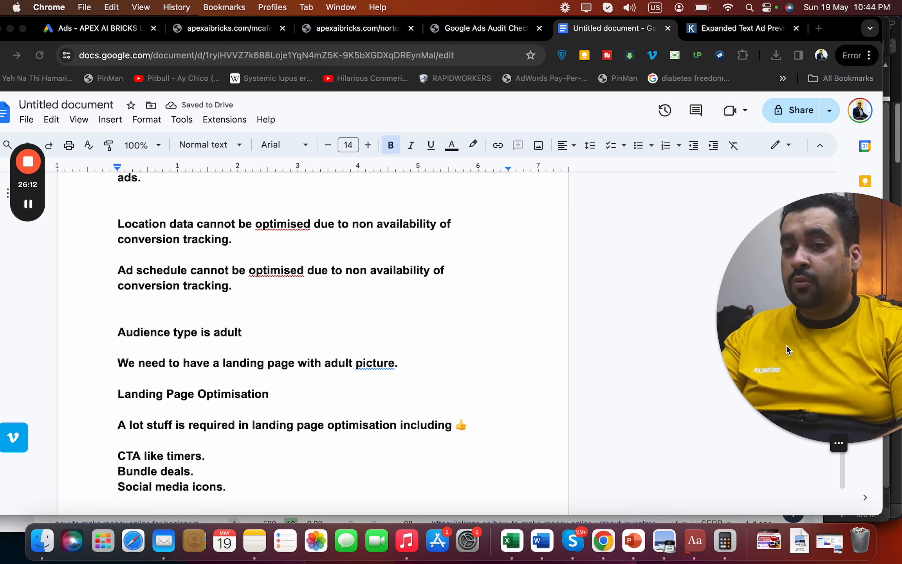
pyautogui.click(320, 29)
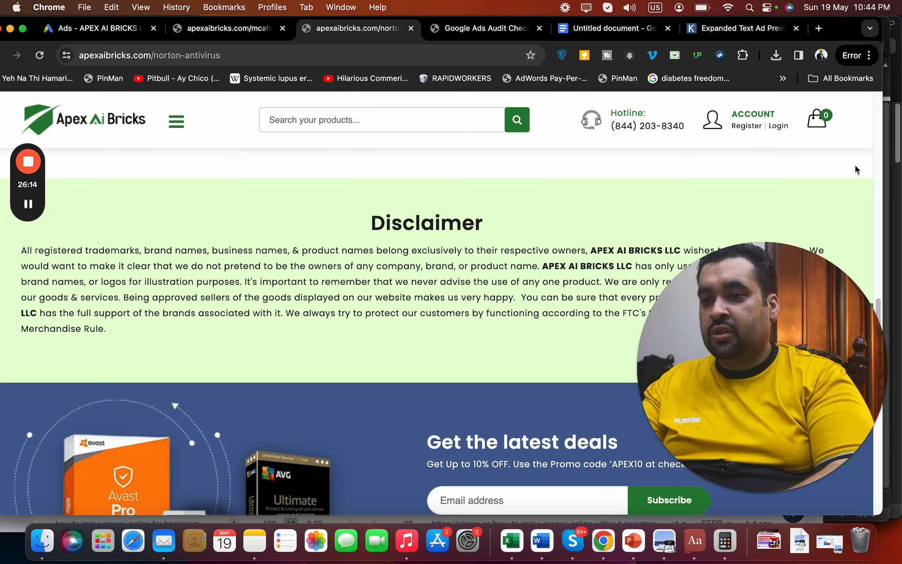
pyautogui.scroll(15, 876, 217)
pyautogui.scroll(-6, 877, 203)
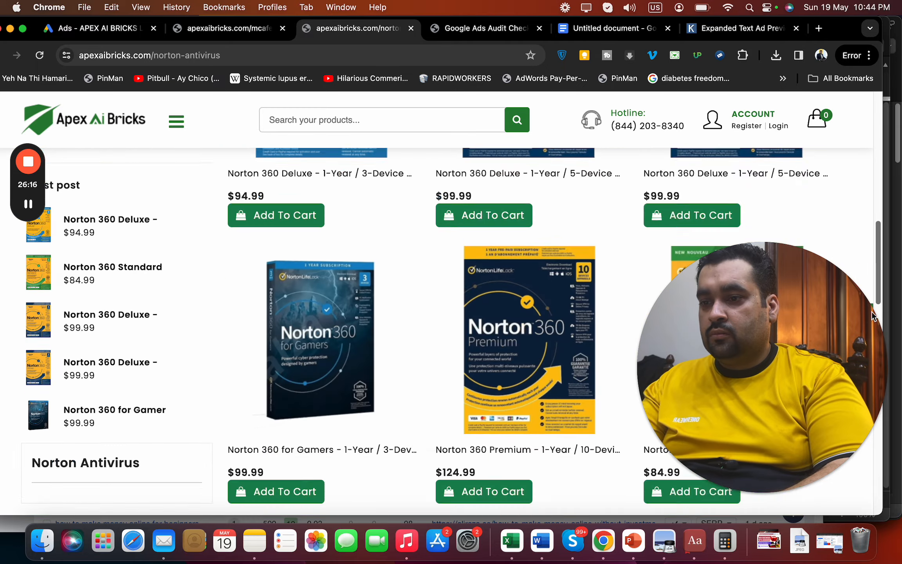
pyautogui.scroll(-10, 886, 255)
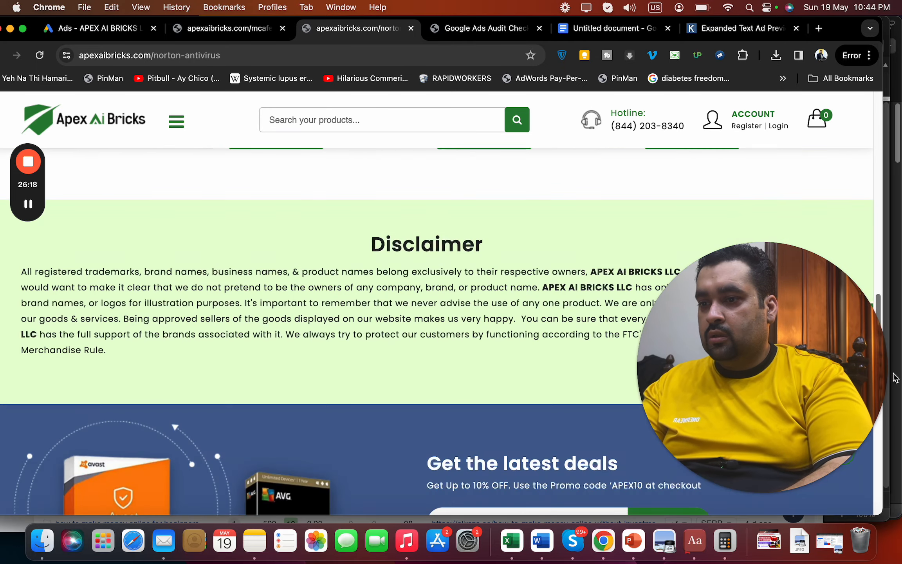
pyautogui.scroll(-5, 895, 378)
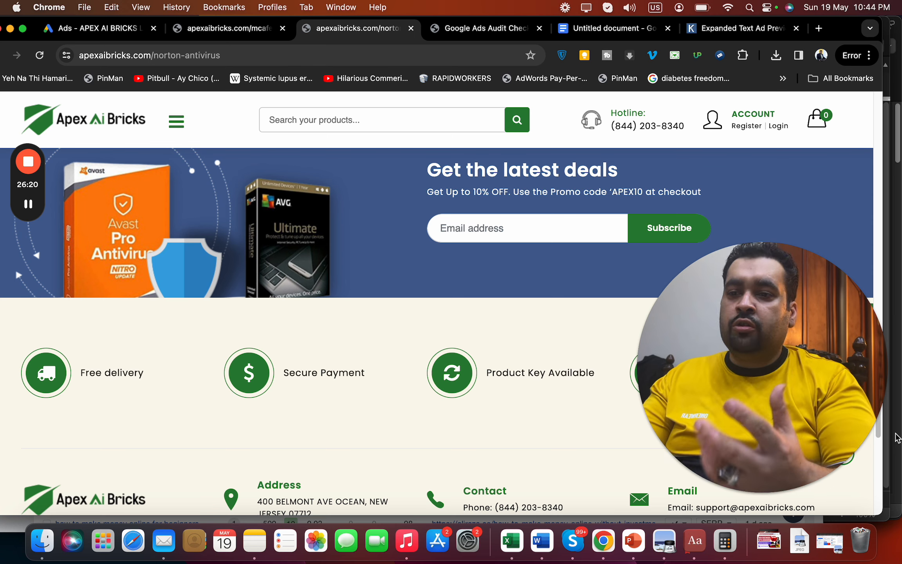
pyautogui.moveTo(895, 437); pyautogui.dragTo(886, 212)
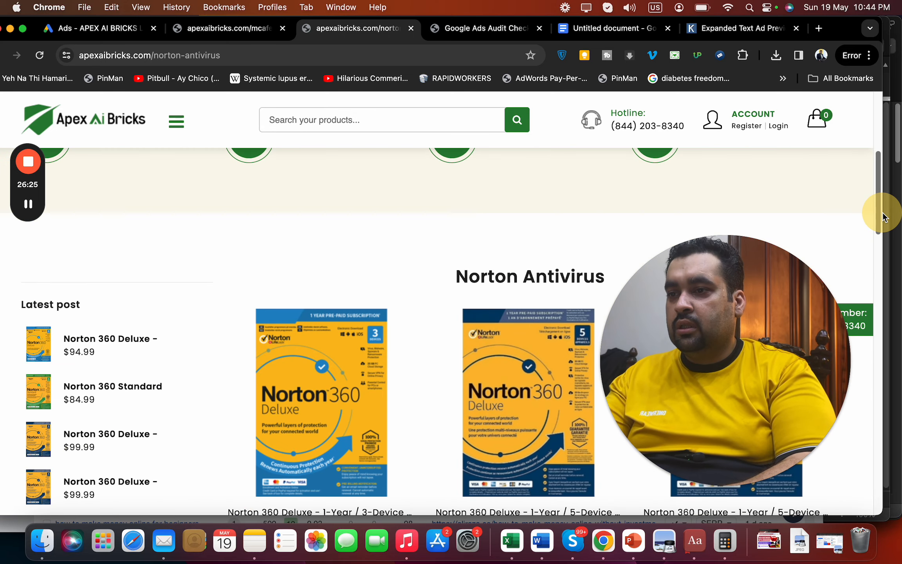
pyautogui.click(559, 31)
# Add the line 'Why you?' below 'Social media icons.'
pyautogui.write('Why y')
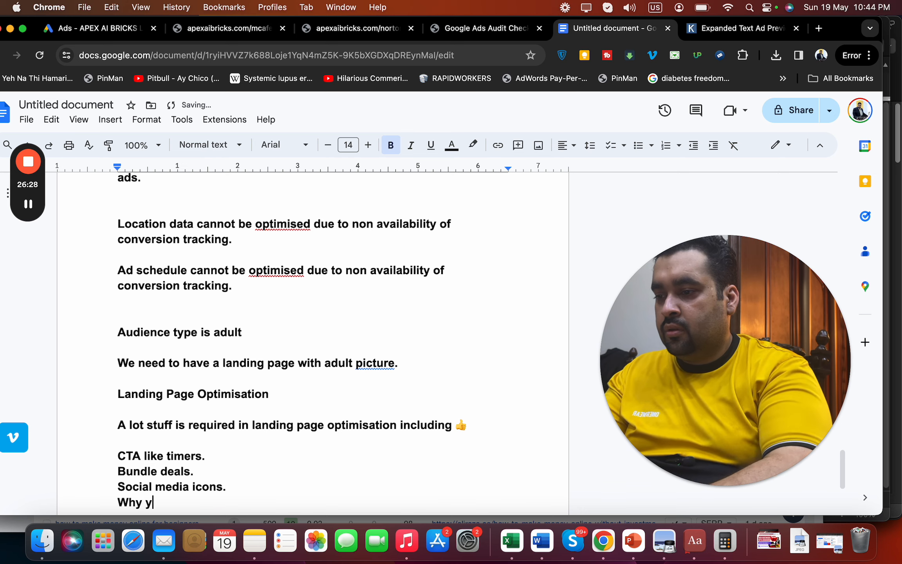
pyautogui.write('ou?')
pyautogui.press('Return')
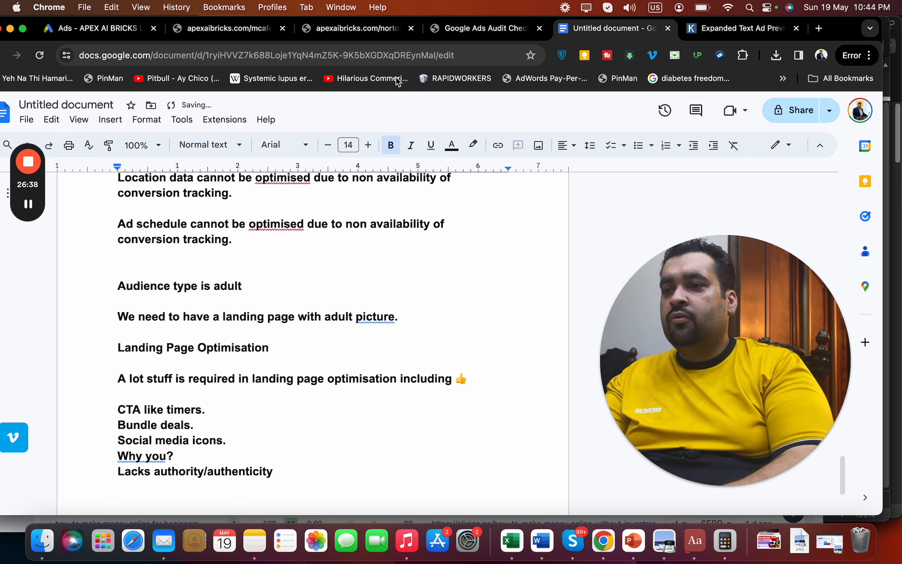
# Copy the APEX10 code from the deals banner and add Norton 360 for Gamers to the cart
pyautogui.click(367, 30)
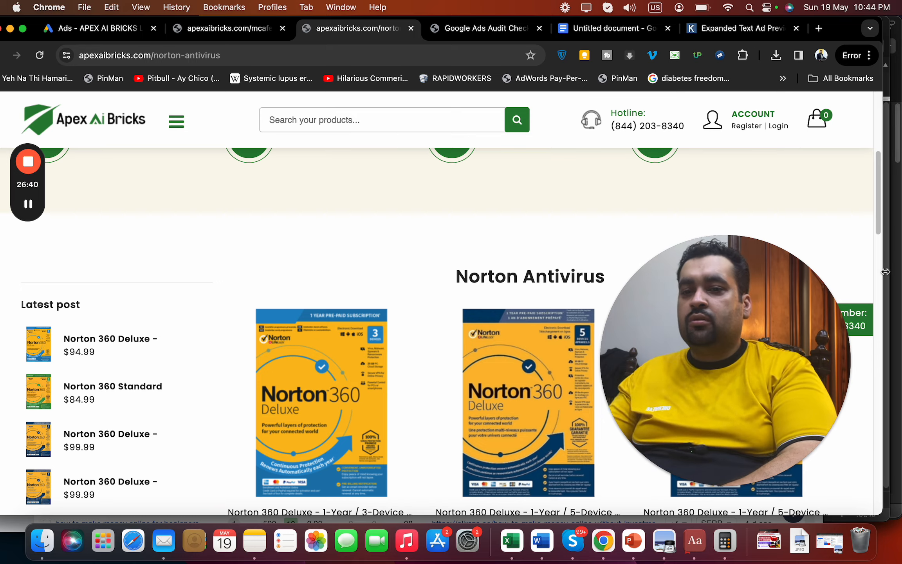
pyautogui.moveTo(880, 214); pyautogui.dragTo(849, 418)
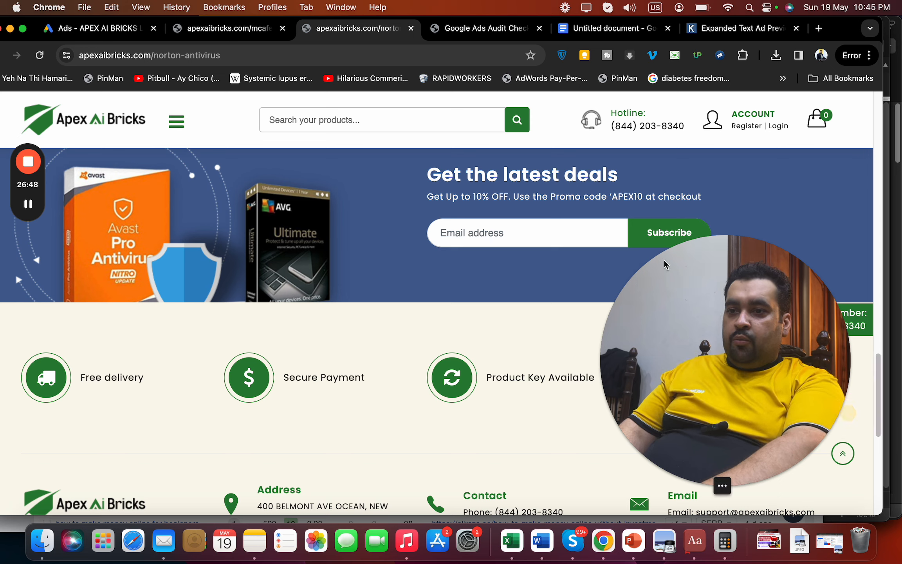
pyautogui.moveTo(611, 196); pyautogui.dragTo(642, 197)
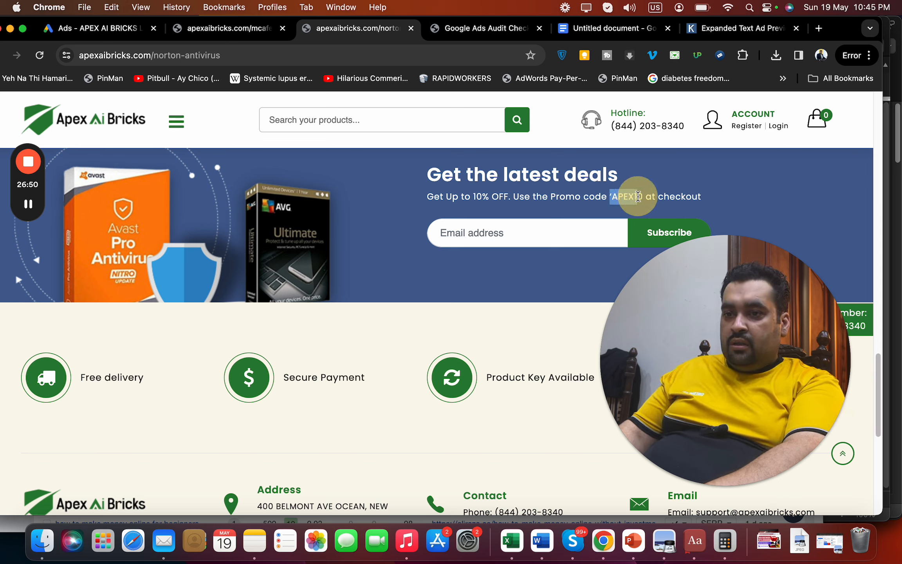
pyautogui.press('super+c')
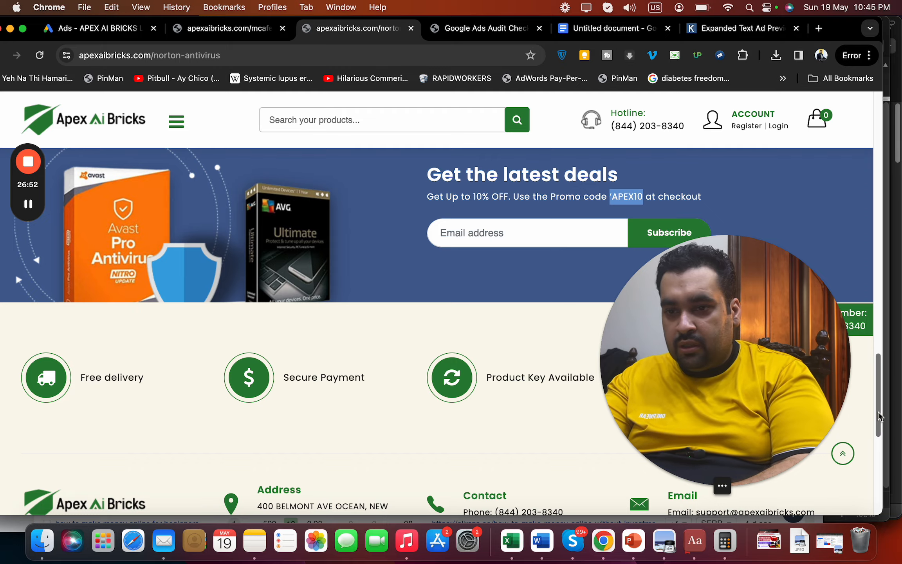
pyautogui.moveTo(878, 416); pyautogui.dragTo(879, 325)
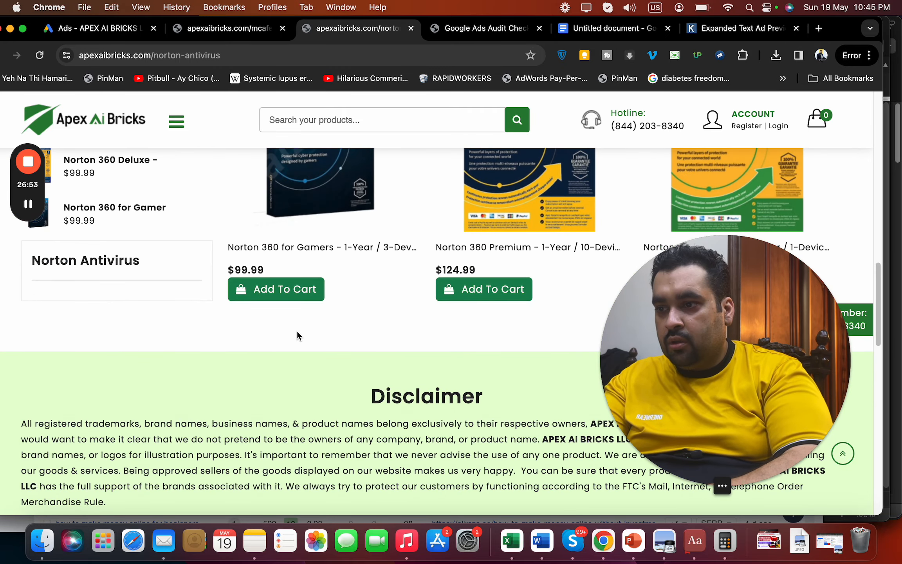
pyautogui.click(308, 300)
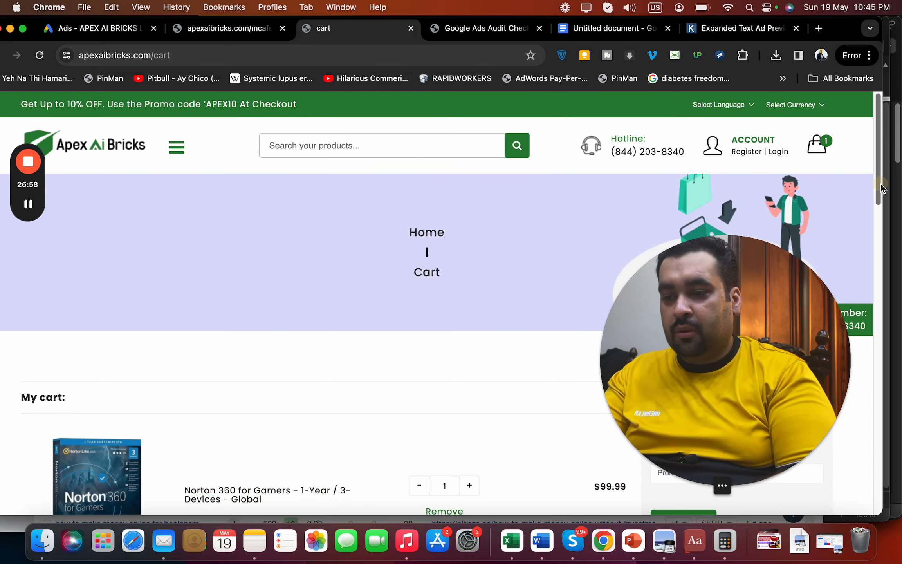
# Apply APEX10 in the cart's promo code field, which rejects it as invalid
pyautogui.moveTo(881, 189); pyautogui.dragTo(876, 239)
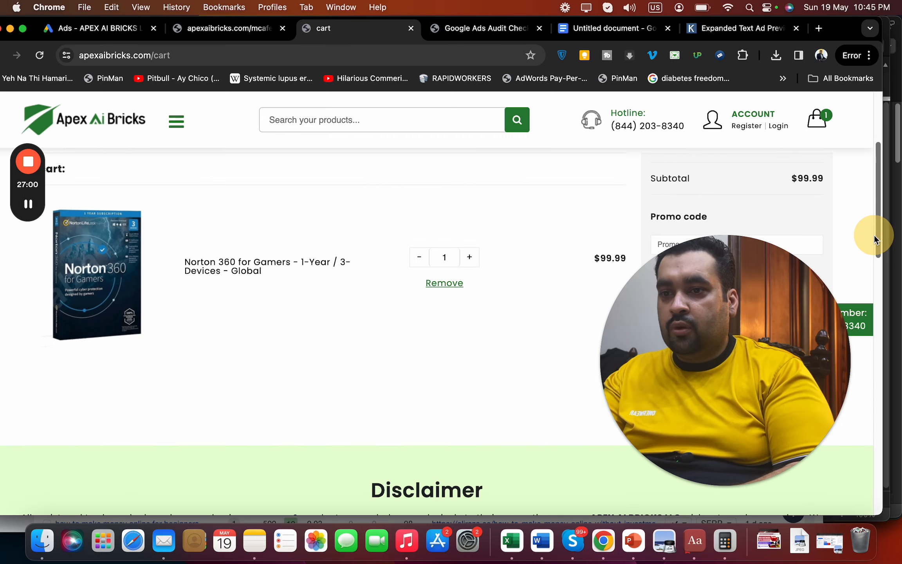
pyautogui.moveTo(724, 321); pyautogui.dragTo(258, 318)
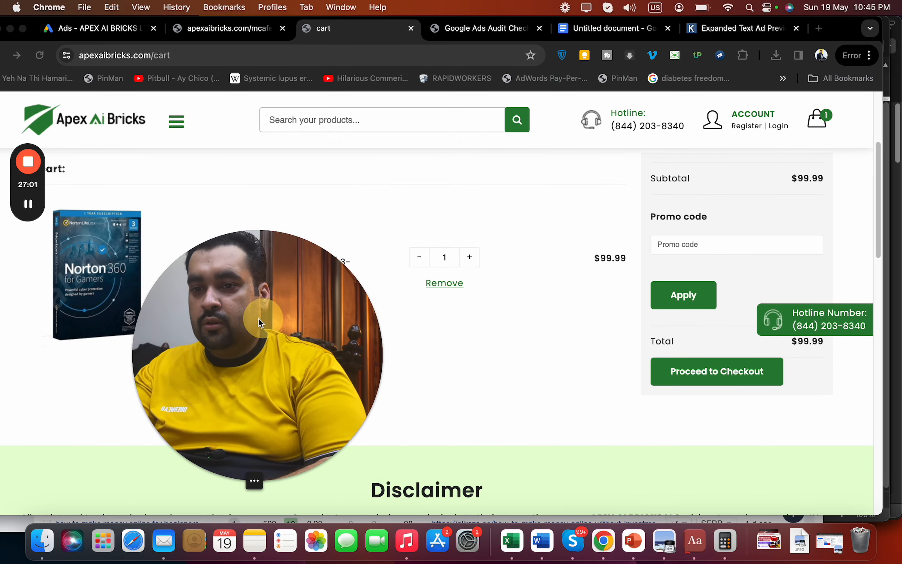
pyautogui.click(666, 243)
pyautogui.press('cmd+v')
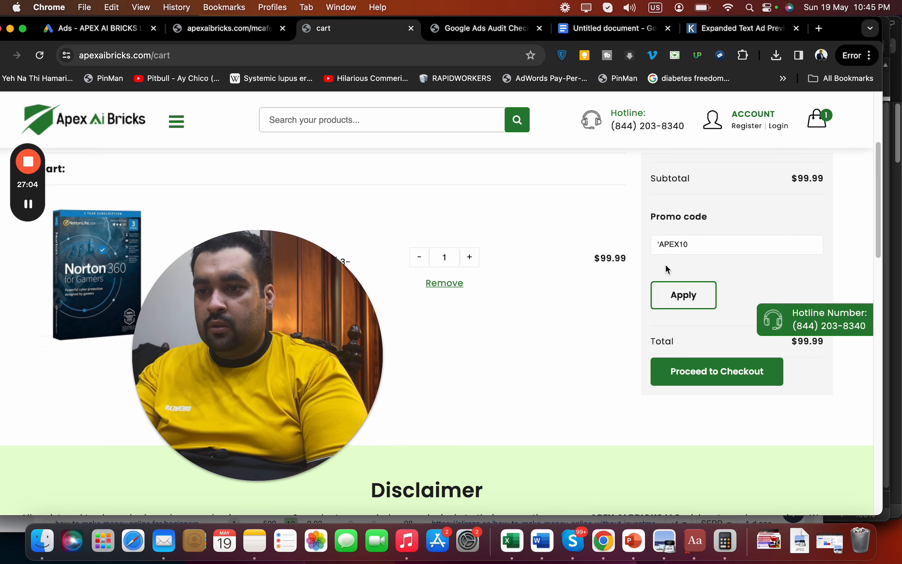
pyautogui.click(660, 245)
pyautogui.press('BackSpace')
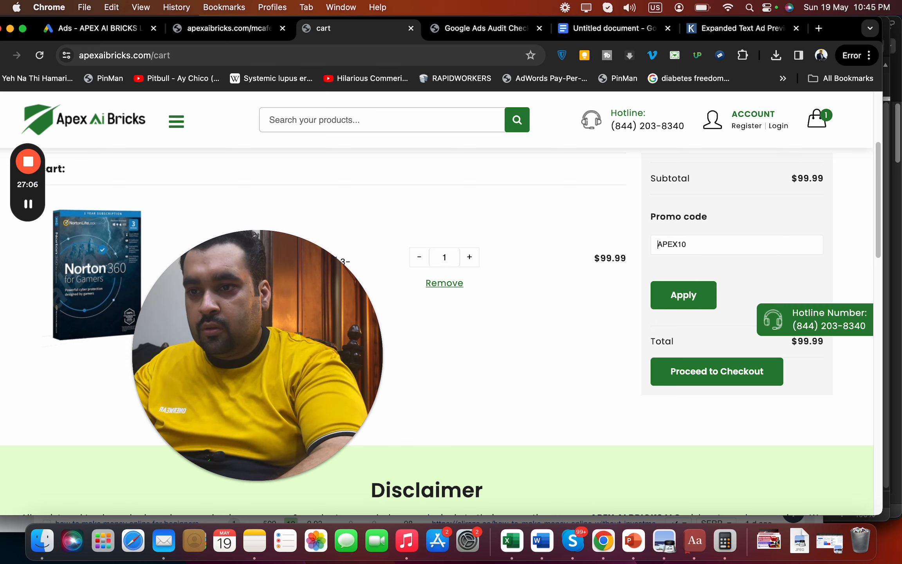
pyautogui.click(681, 302)
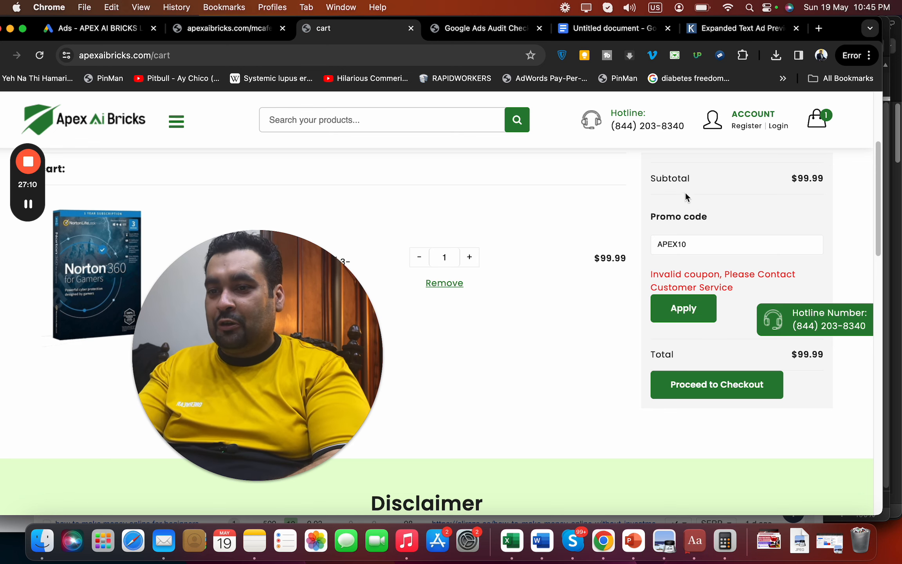
pyautogui.click(602, 30)
# Type 'Coupon Code is not working.' on a new line under the authenticity note
pyautogui.moveTo(210, 372); pyautogui.dragTo(646, 336)
pyautogui.press('Return')
pyautogui.write('Co')
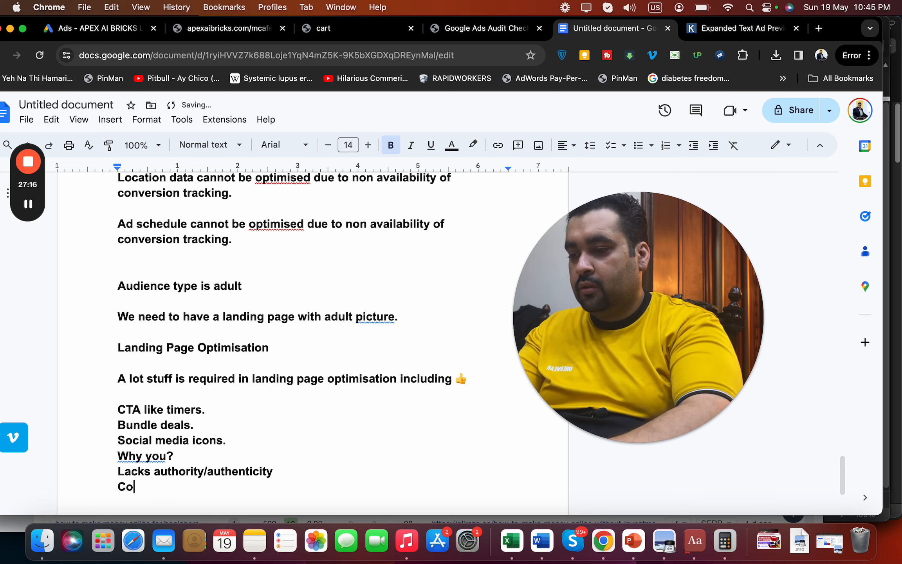
pyautogui.write('upon Code is no')
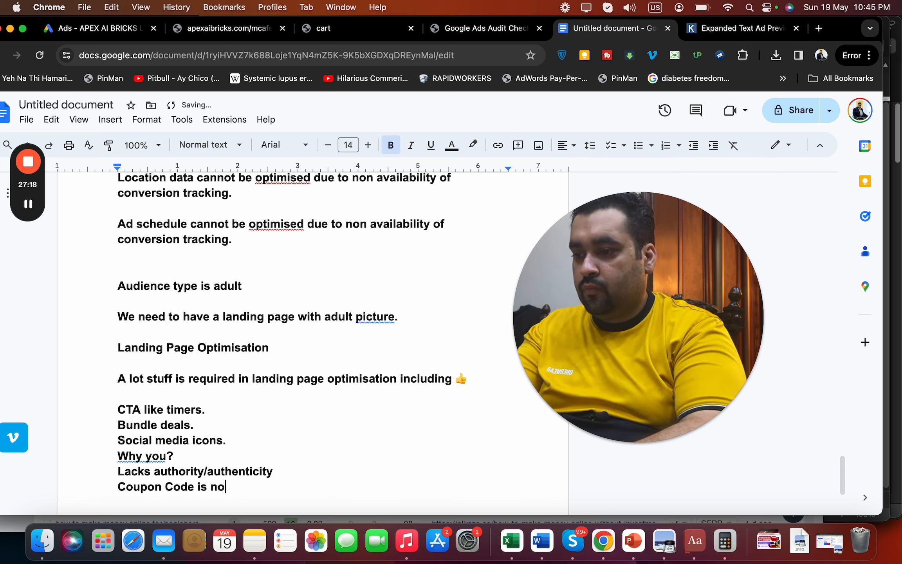
pyautogui.write('t working.')
pyautogui.press('Return')
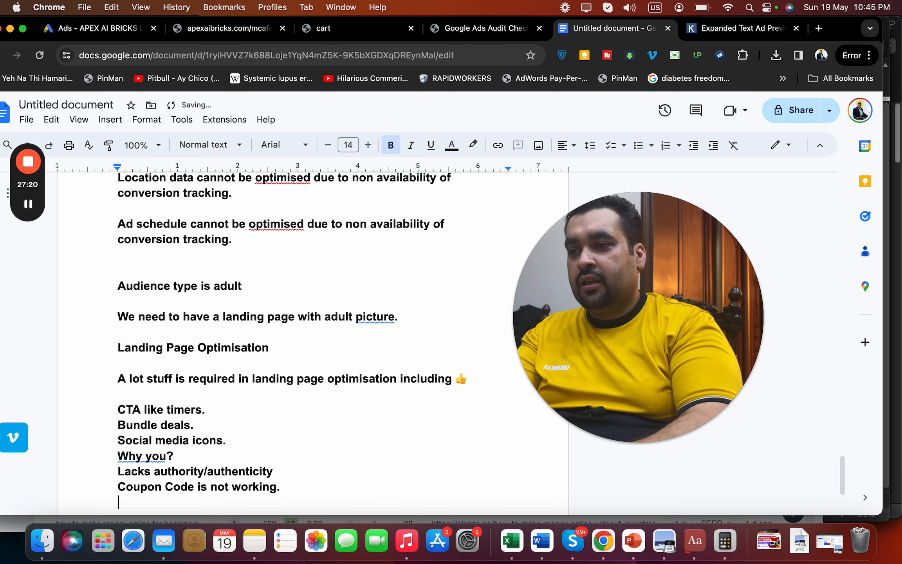
# Check the promo code shown on the McAfee Antivirus page, then go back to the cart
pyautogui.click(347, 28)
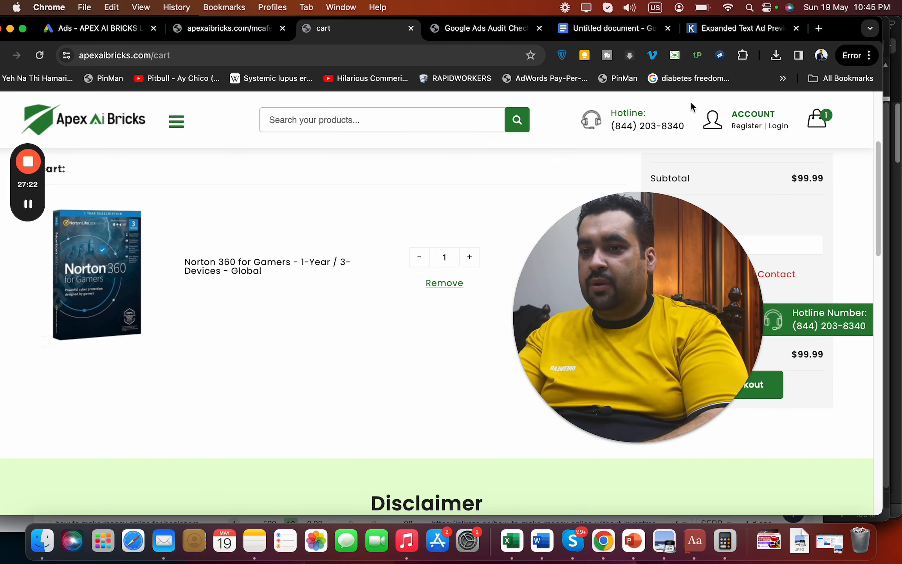
pyautogui.moveTo(681, 258); pyautogui.dragTo(575, 237)
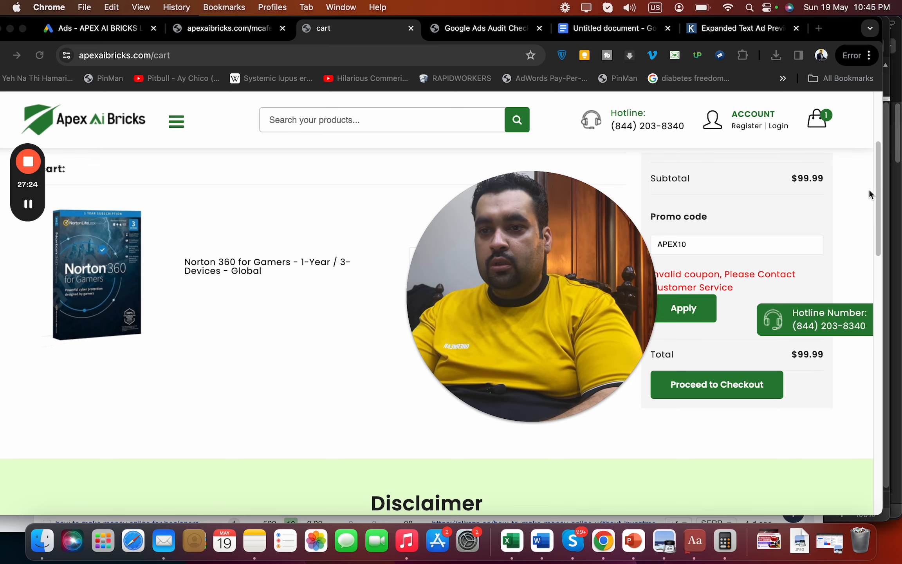
pyautogui.moveTo(874, 223); pyautogui.dragTo(865, 358)
pyautogui.click(256, 36)
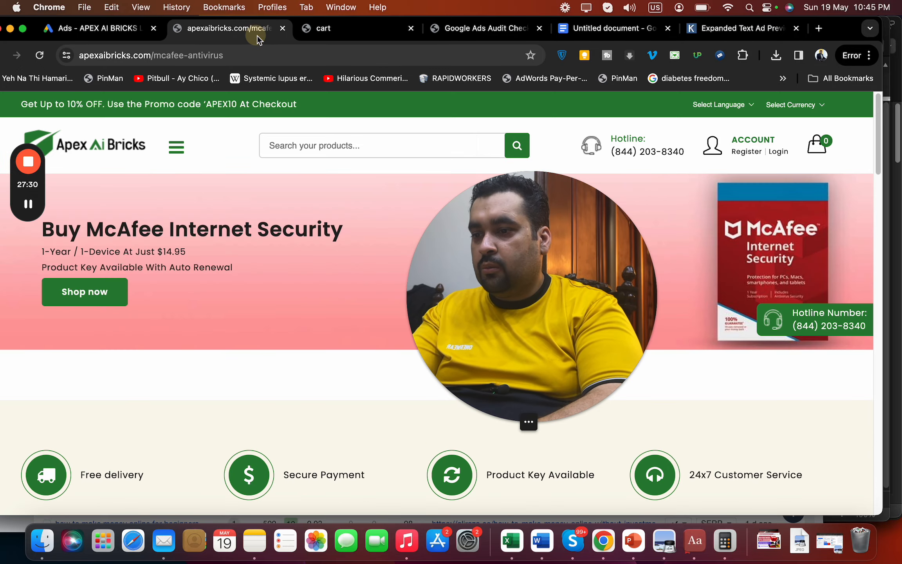
pyautogui.moveTo(876, 160); pyautogui.dragTo(864, 392)
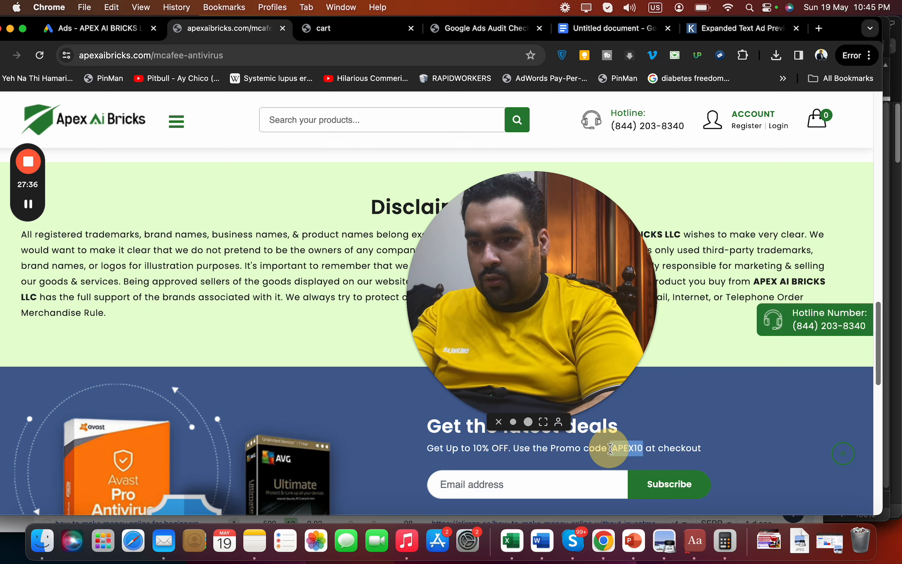
pyautogui.click(377, 36)
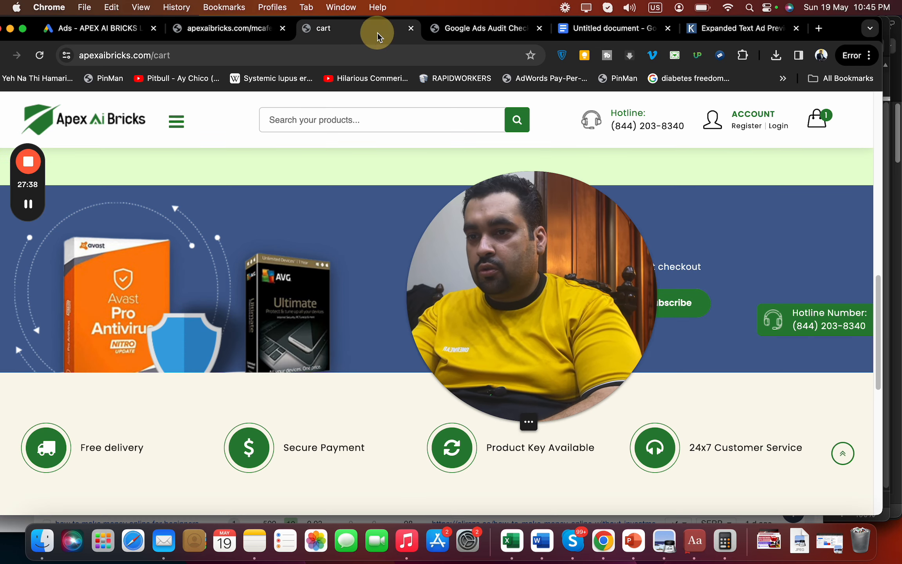
# Replace the cart's promo code with the quoted 'APEX10 and apply it
pyautogui.moveTo(543, 222); pyautogui.dragTo(413, 152)
pyautogui.click(879, 161)
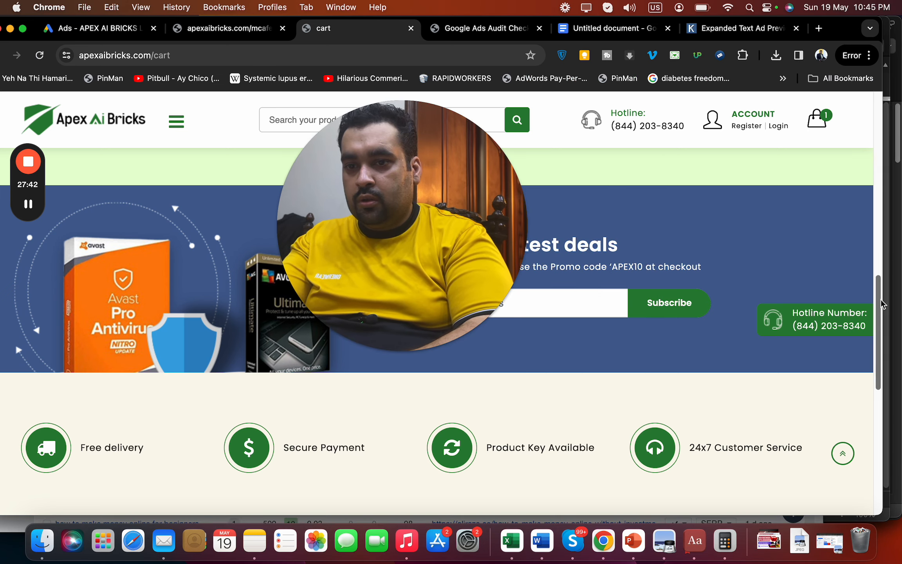
pyautogui.moveTo(879, 314); pyautogui.dragTo(883, 164)
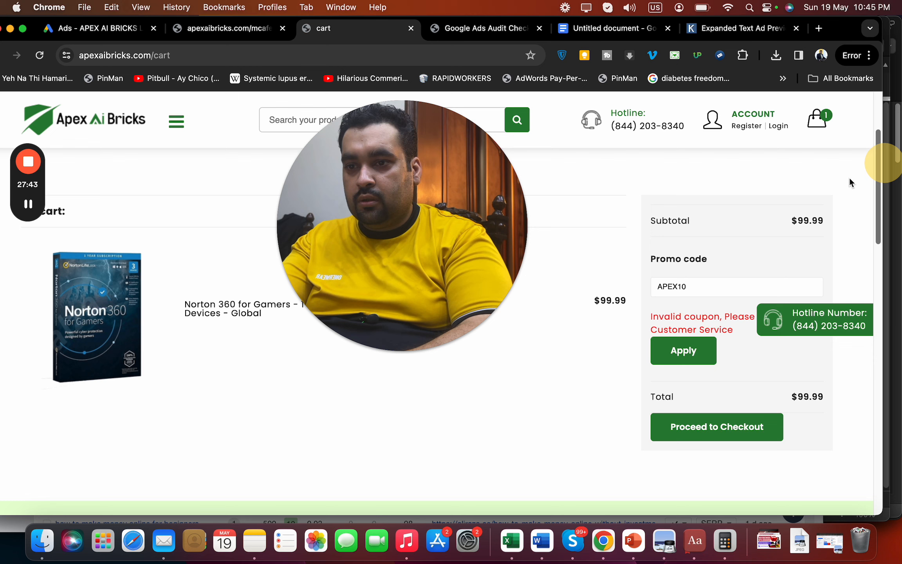
pyautogui.doubleClick(683, 286)
pyautogui.press('super+v')
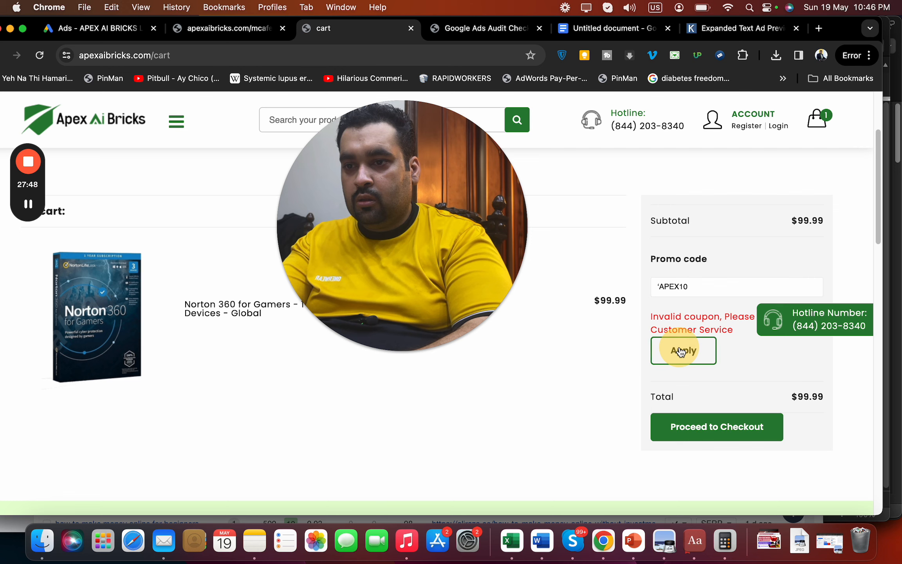
pyautogui.click(681, 351)
# Reload the cart and apply the code again; it still shows 'Invalid coupon'
pyautogui.click(686, 350)
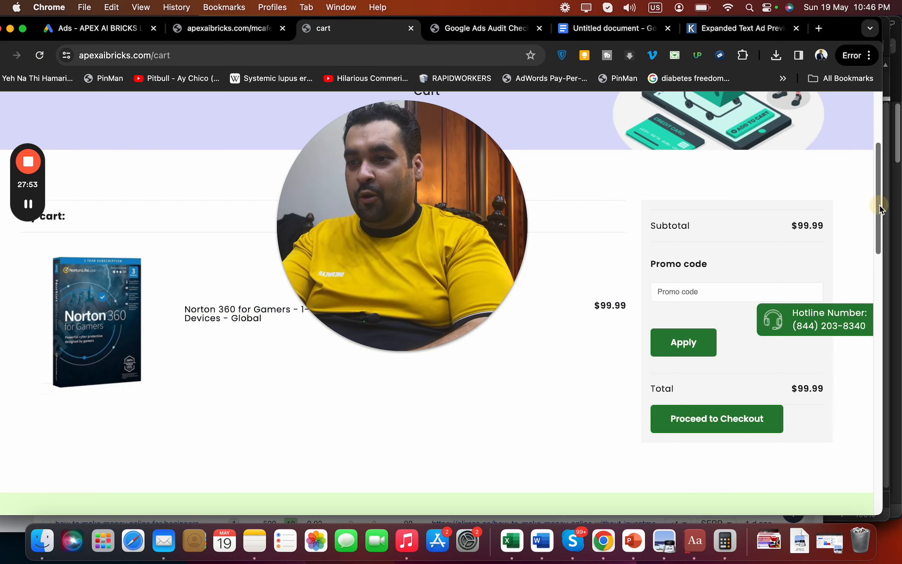
pyautogui.moveTo(879, 206); pyautogui.dragTo(879, 201)
pyautogui.click(793, 242)
pyautogui.click(700, 292)
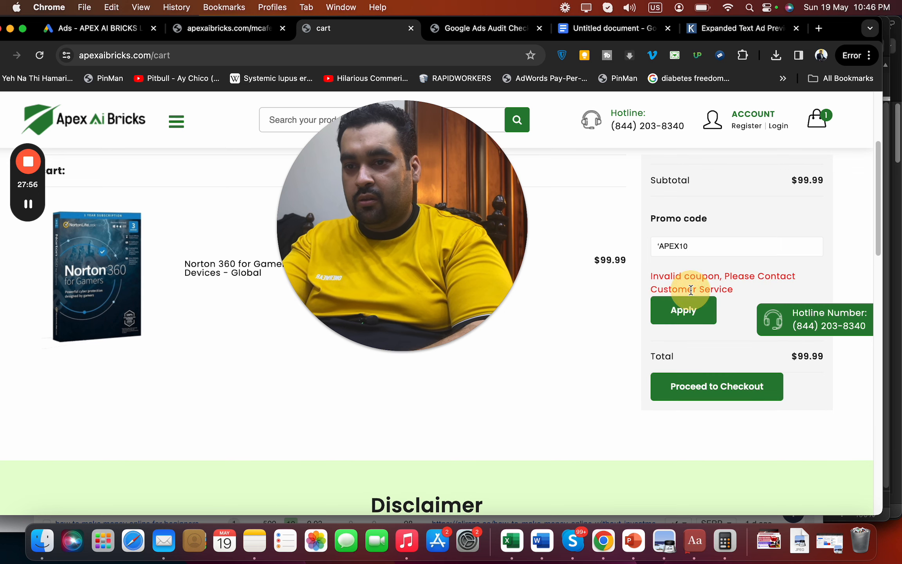
pyautogui.moveTo(695, 289); pyautogui.dragTo(651, 289)
# Glance at the audit notes, then scroll the cart back to its APEX10 promo banner
pyautogui.click(620, 35)
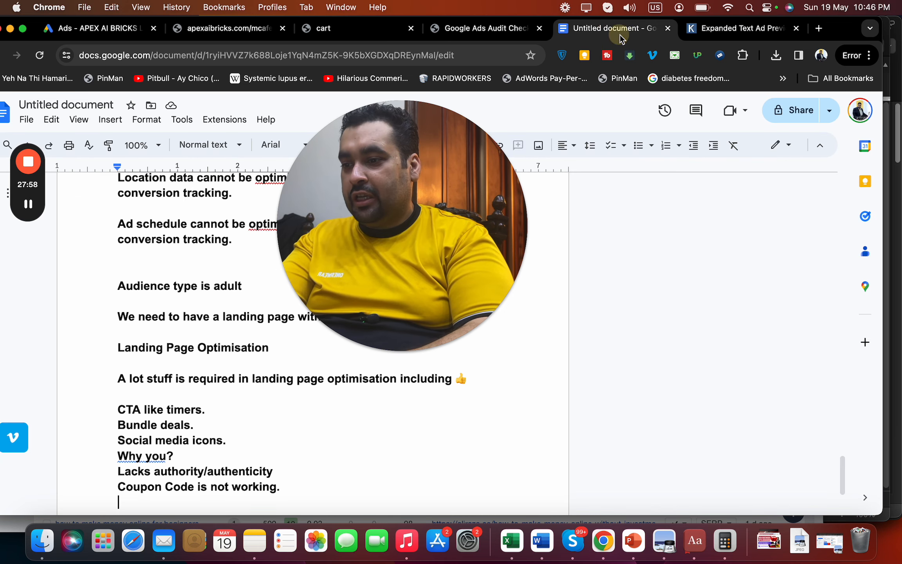
pyautogui.moveTo(439, 261); pyautogui.dragTo(723, 223)
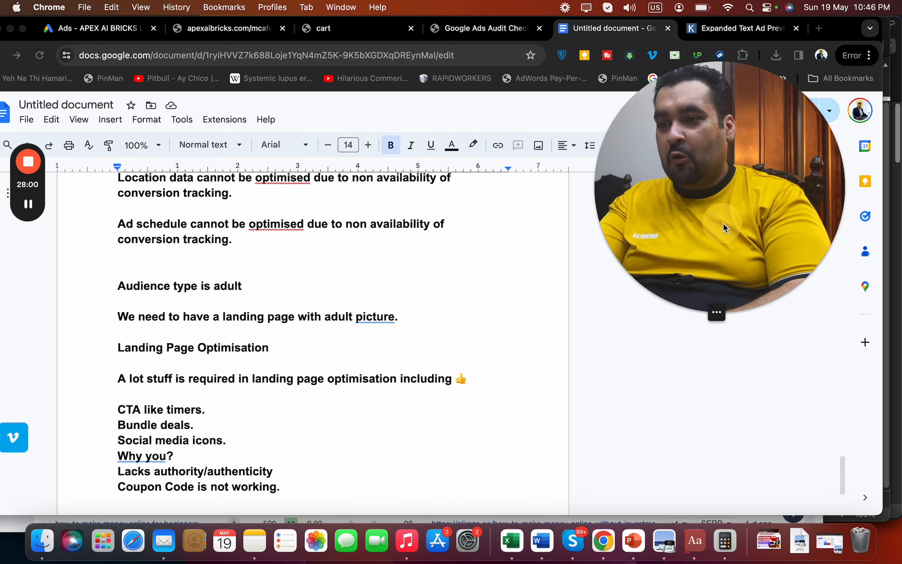
pyautogui.click(378, 30)
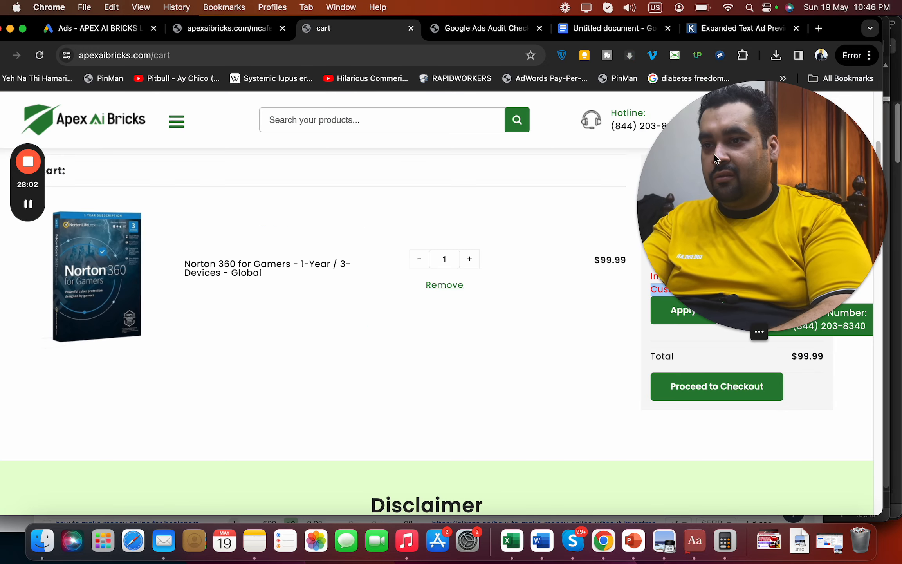
pyautogui.moveTo(785, 170); pyautogui.dragTo(796, 332)
pyautogui.doubleClick(796, 332)
pyautogui.moveTo(435, 483)
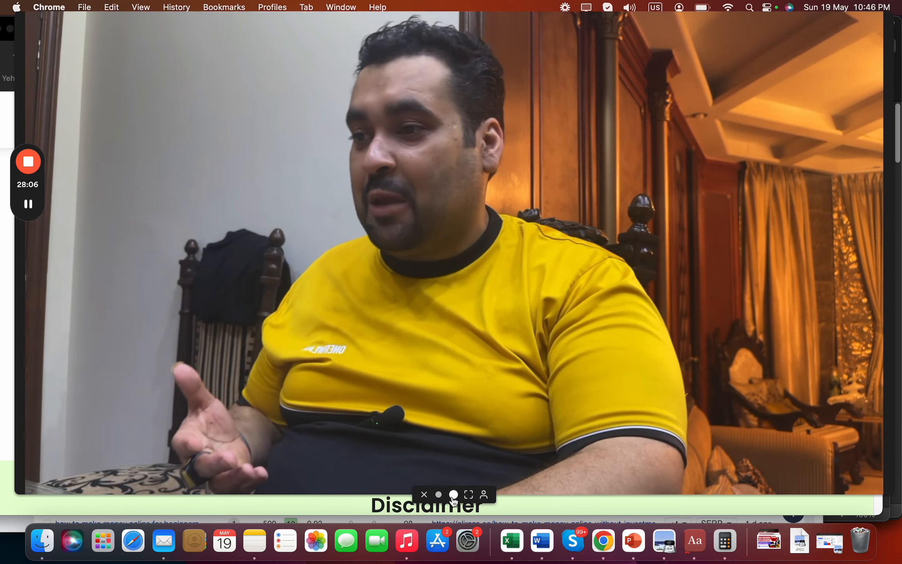
pyautogui.click(453, 495)
pyautogui.moveTo(200, 421); pyautogui.dragTo(881, 404)
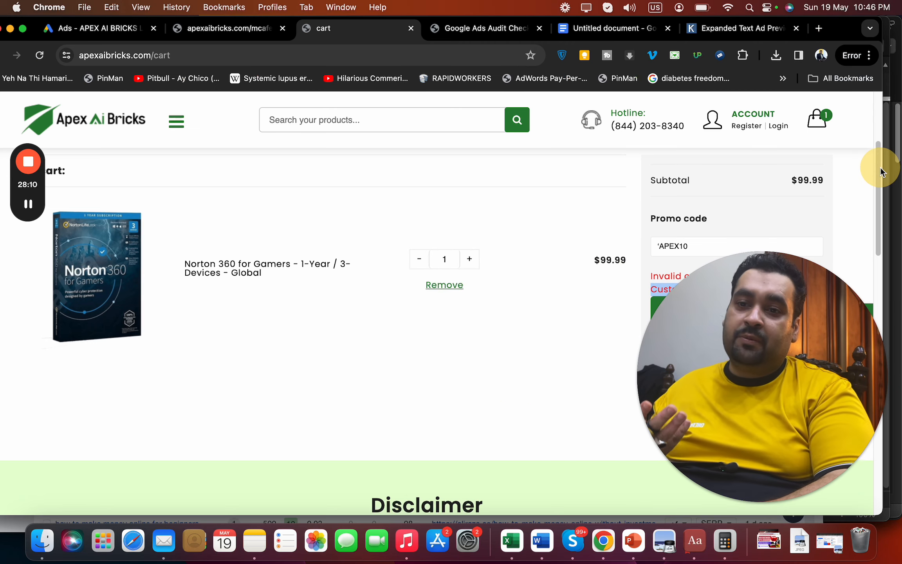
pyautogui.moveTo(880, 168); pyautogui.dragTo(878, 101)
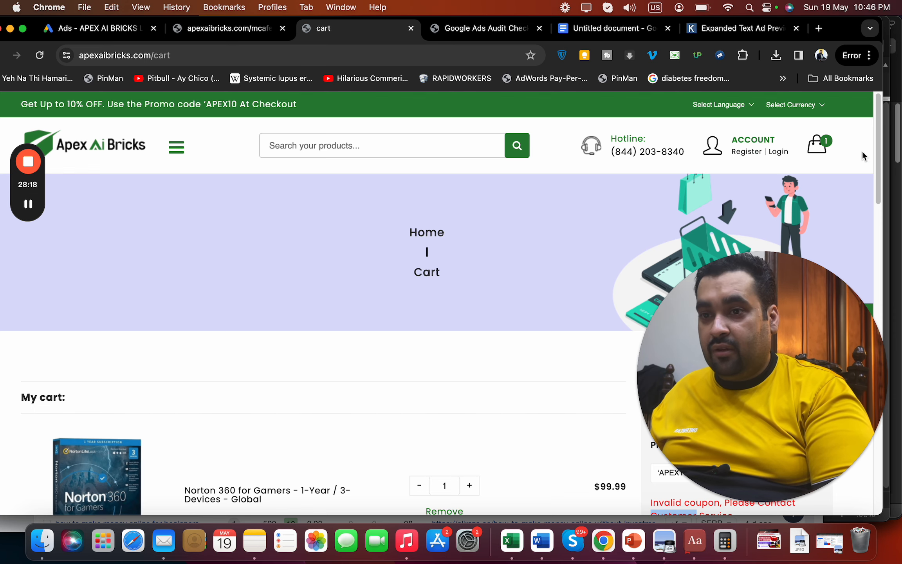
pyautogui.moveTo(876, 160); pyautogui.dragTo(886, 500)
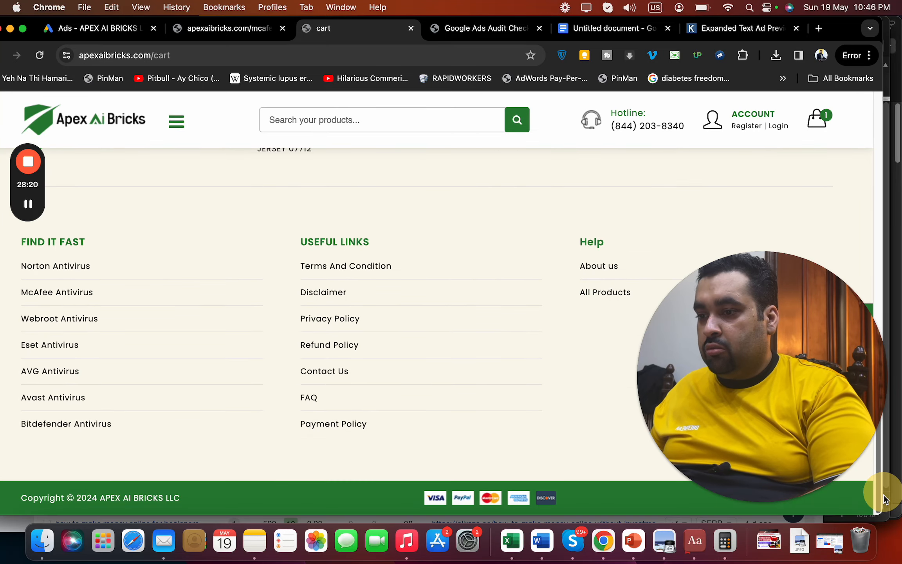
# Open Payment Policy, FAQ, Contact Us, Refund, Privacy, Disclaimer and Terms footer links in new tabs
pyautogui.rightClick(325, 423)
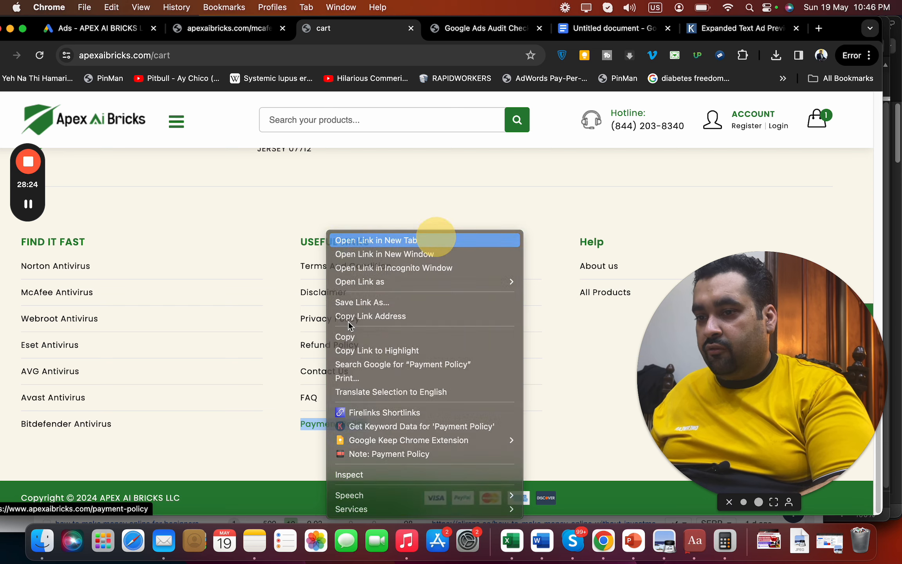
pyautogui.click(434, 240)
pyautogui.rightClick(313, 398)
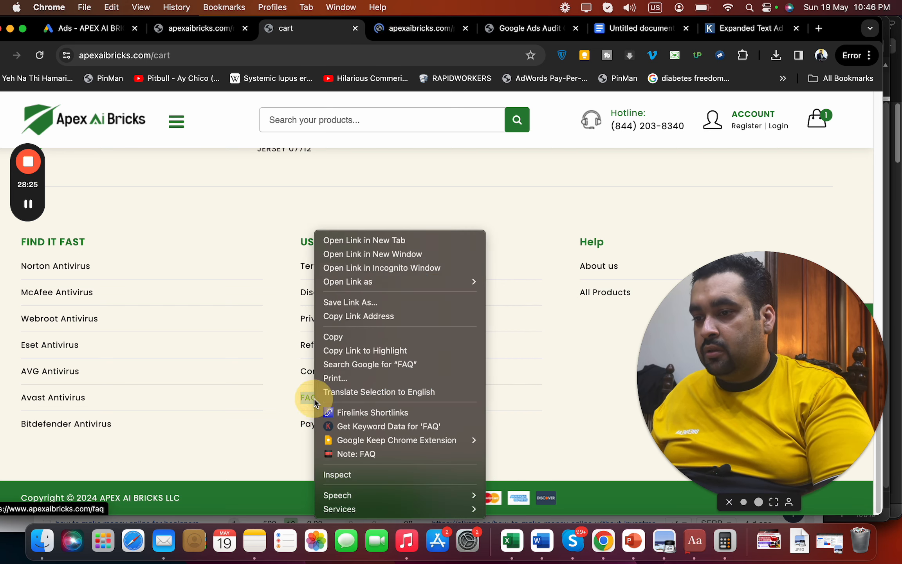
pyautogui.click(412, 243)
pyautogui.rightClick(329, 377)
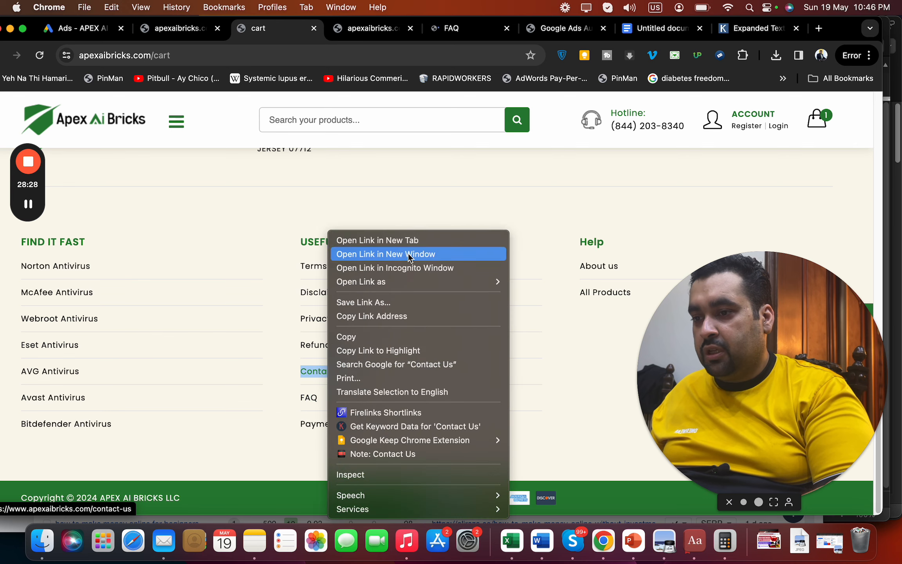
pyautogui.click(411, 239)
pyautogui.rightClick(327, 352)
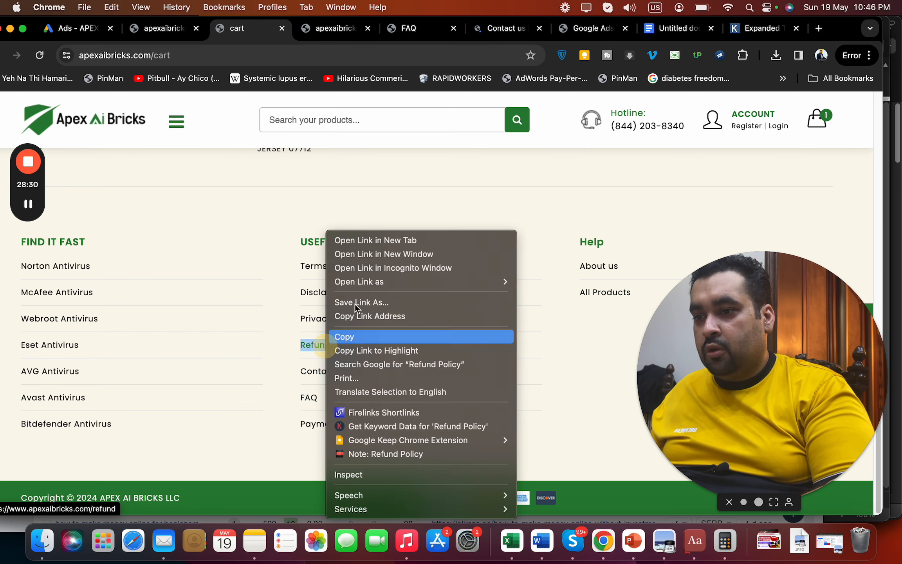
pyautogui.click(399, 238)
pyautogui.rightClick(332, 319)
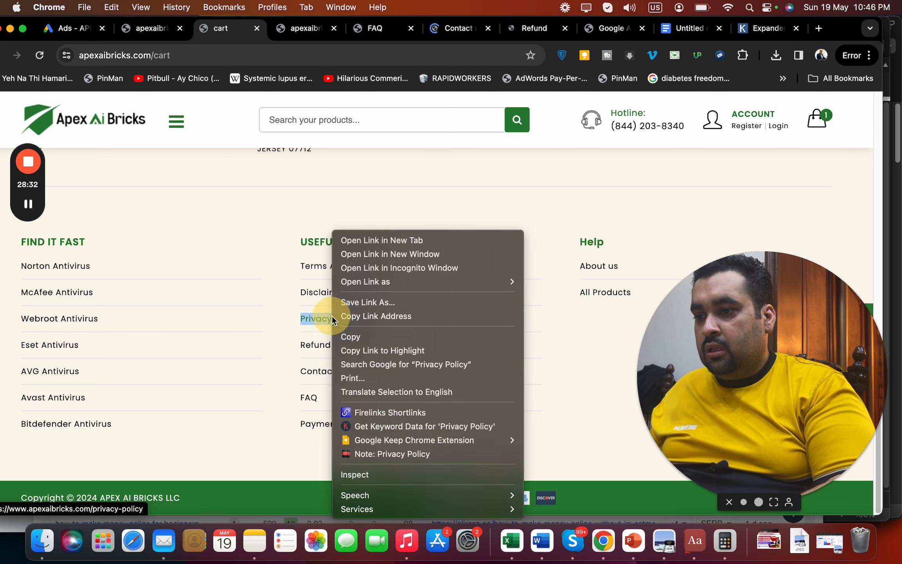
pyautogui.click(378, 245)
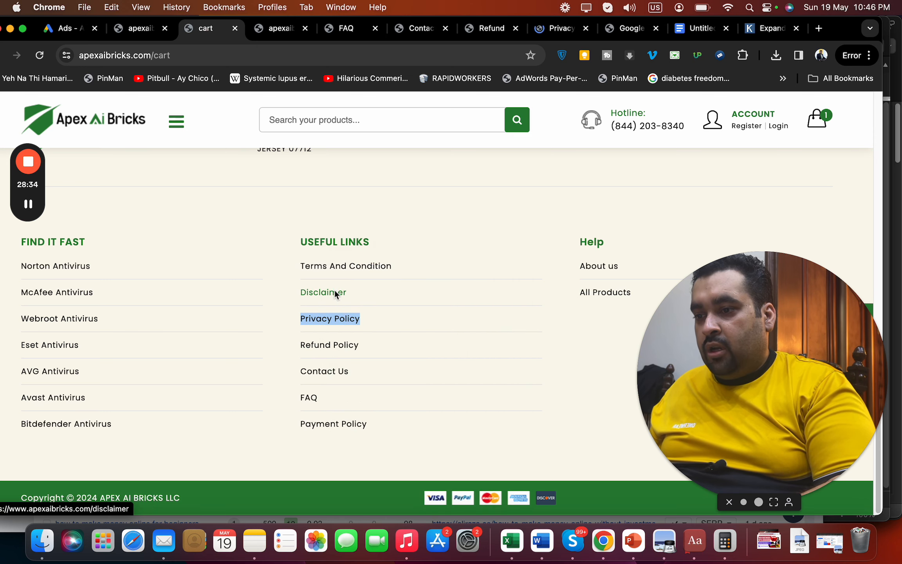
pyautogui.rightClick(334, 291)
pyautogui.click(368, 241)
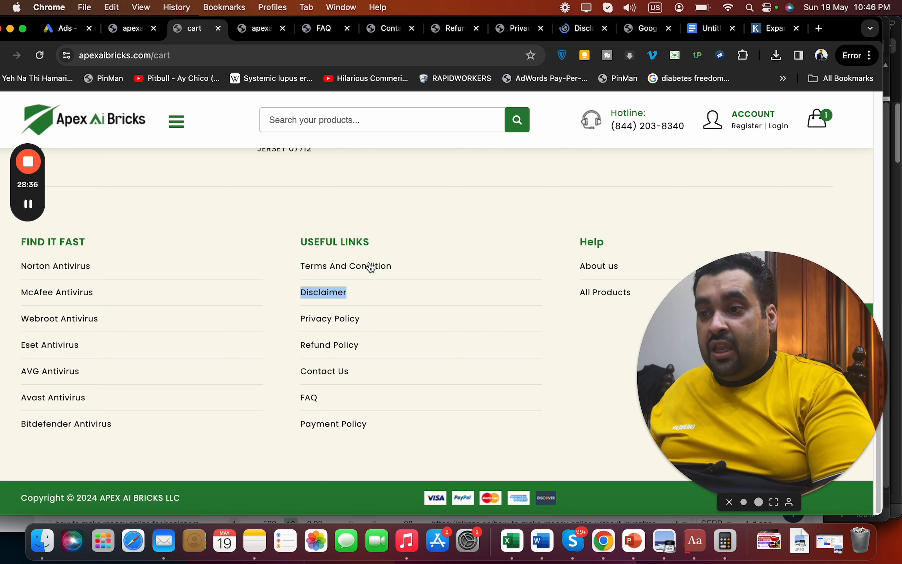
pyautogui.rightClick(369, 265)
pyautogui.click(409, 240)
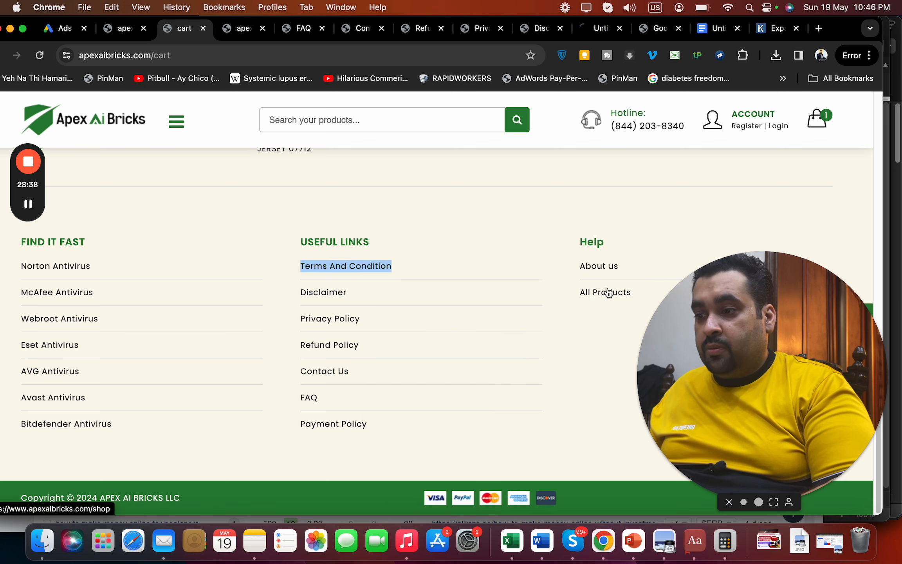
pyautogui.moveTo(651, 322); pyautogui.dragTo(580, 340)
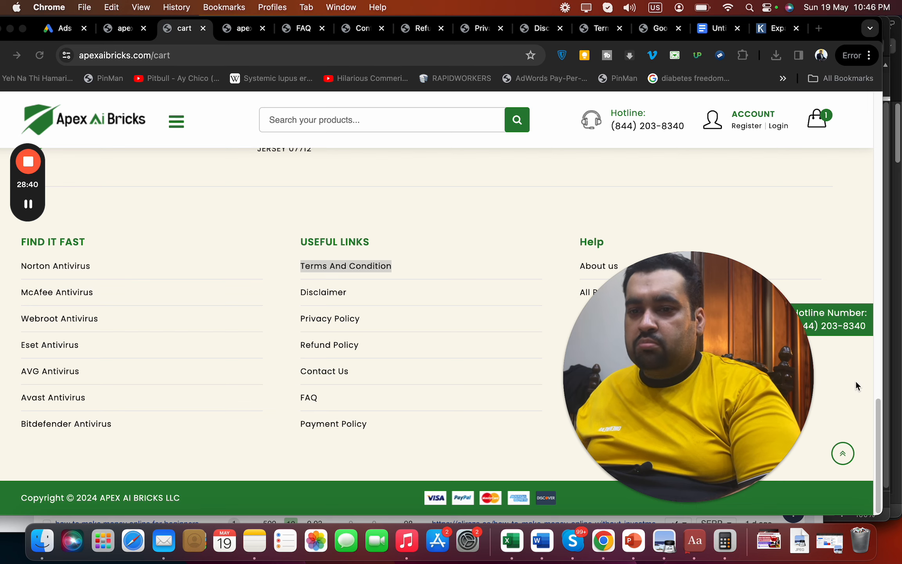
# Increase Norton 360 for Gamers to quantity 2, bringing the subtotal to $199.98
pyautogui.moveTo(874, 416); pyautogui.dragTo(896, 156)
pyautogui.click(472, 240)
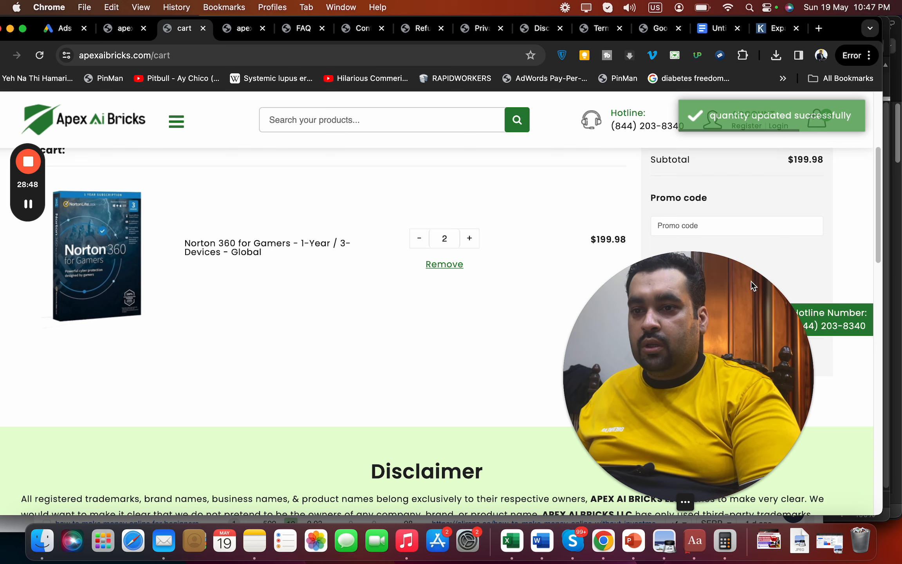
pyautogui.moveTo(752, 281); pyautogui.dragTo(392, 346)
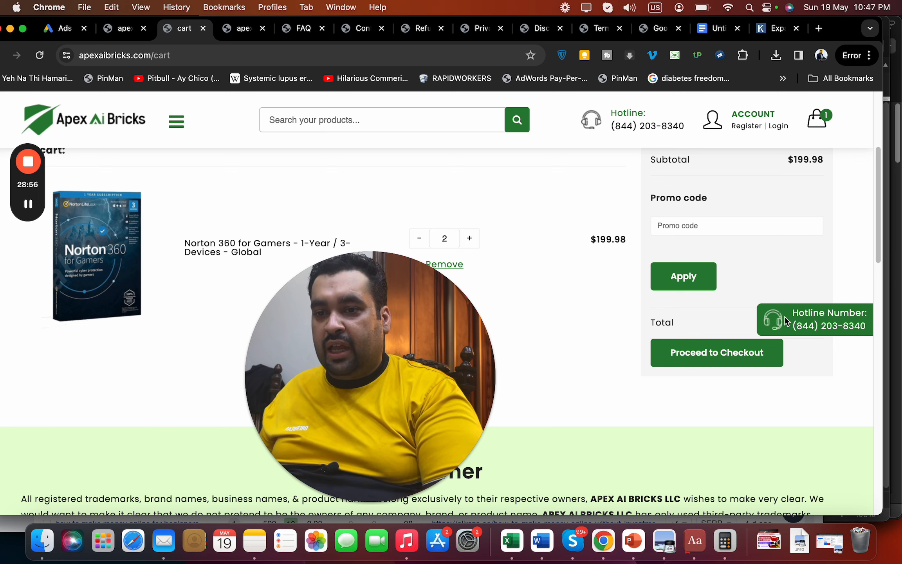
# Launch the store's hotline call in Skype from the cart's Hotline Number widget
pyautogui.click(800, 323)
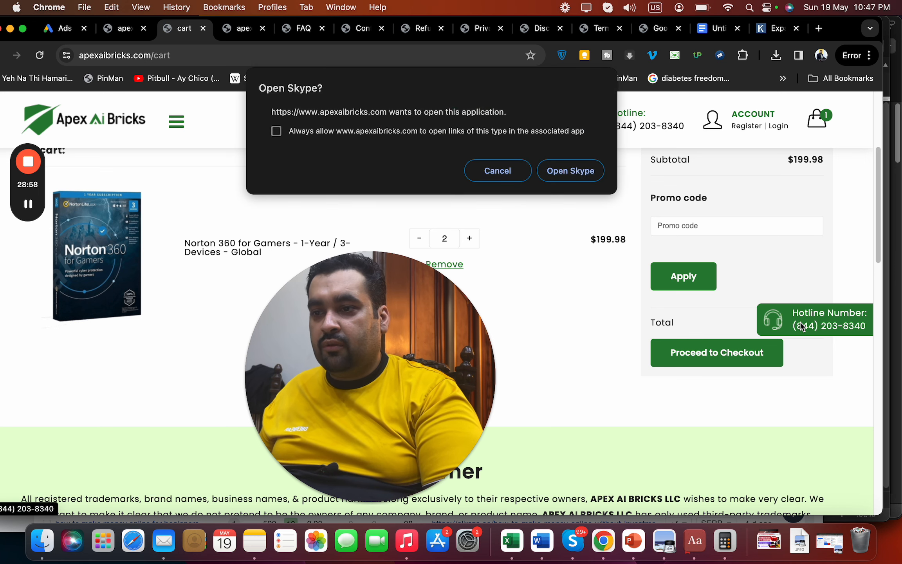
pyautogui.click(556, 175)
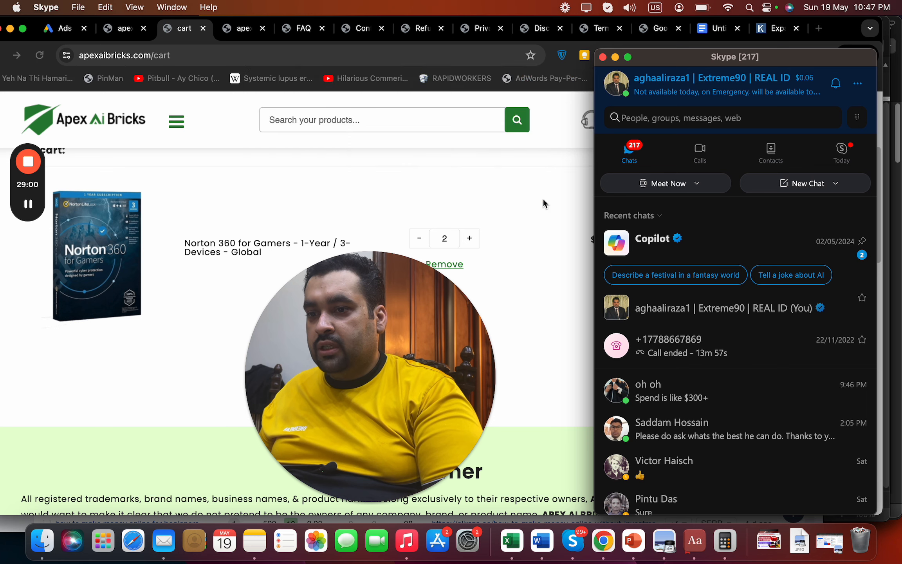
pyautogui.click(501, 243)
pyautogui.click(771, 319)
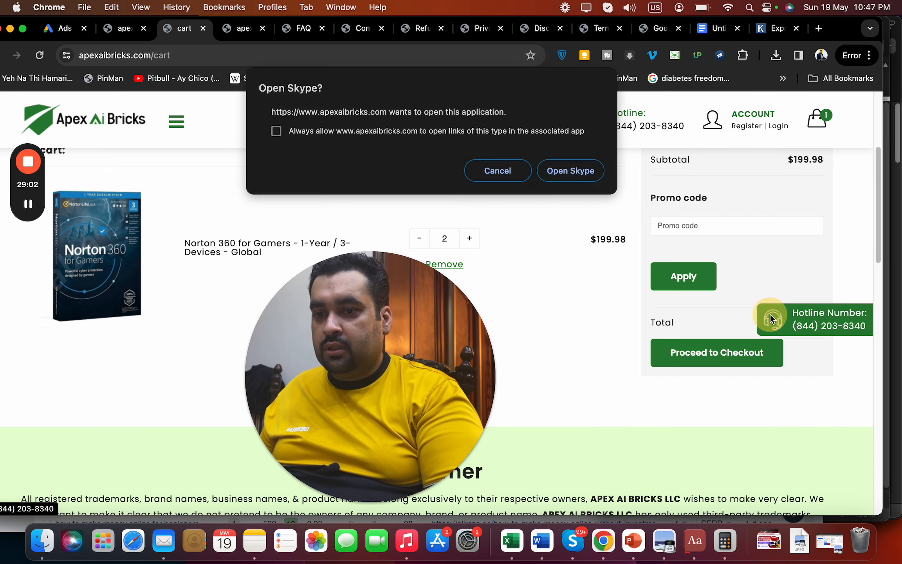
pyautogui.click(583, 176)
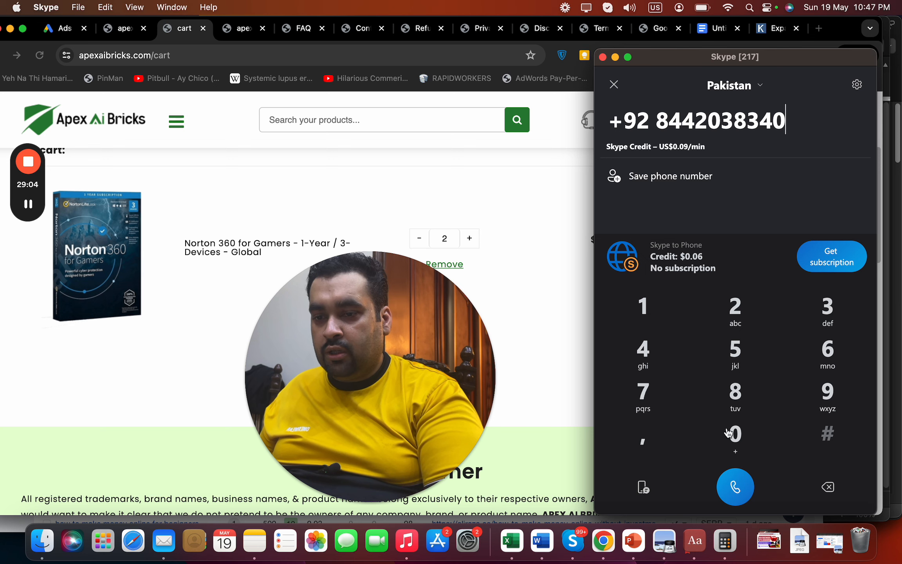
pyautogui.click(509, 168)
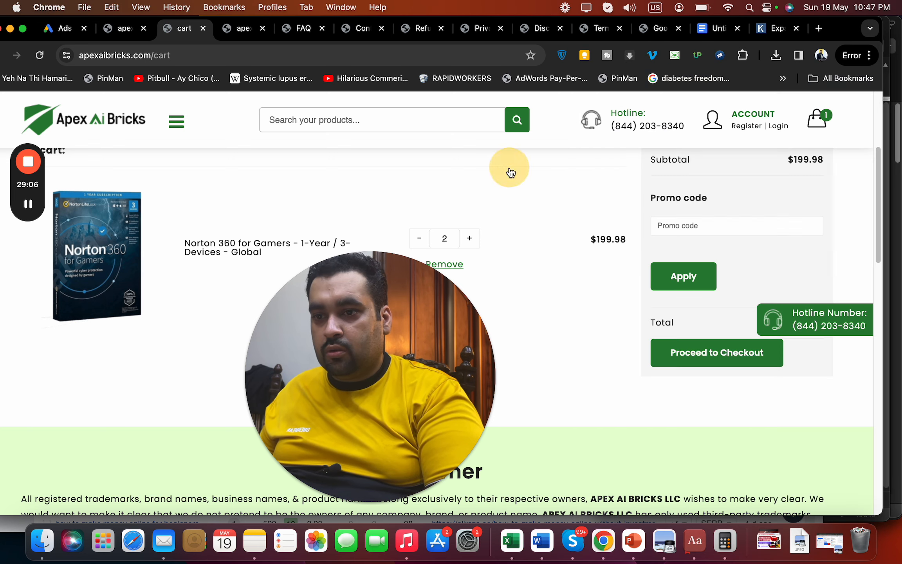
pyautogui.press('super+Tab')
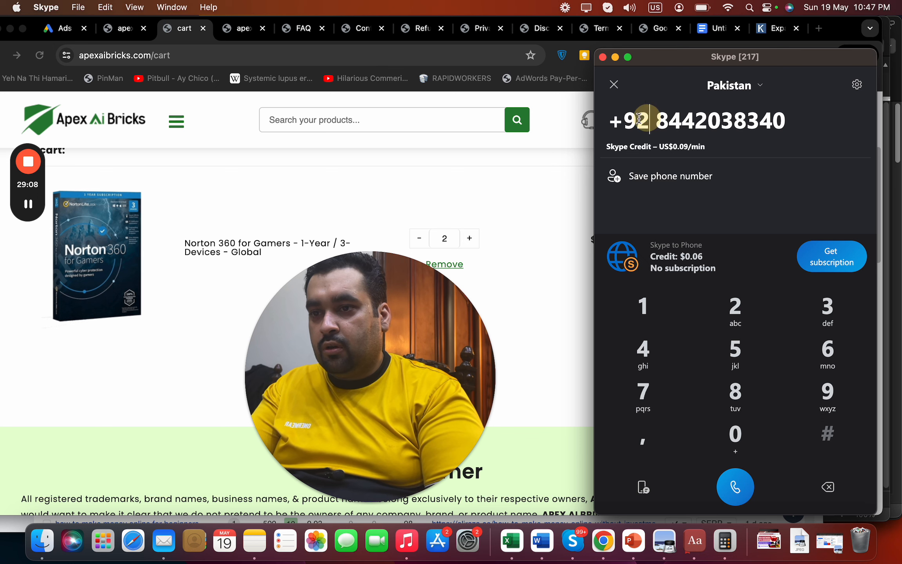
# Switch the Skype dialer country to United States and call the hotline
pyautogui.click(716, 90)
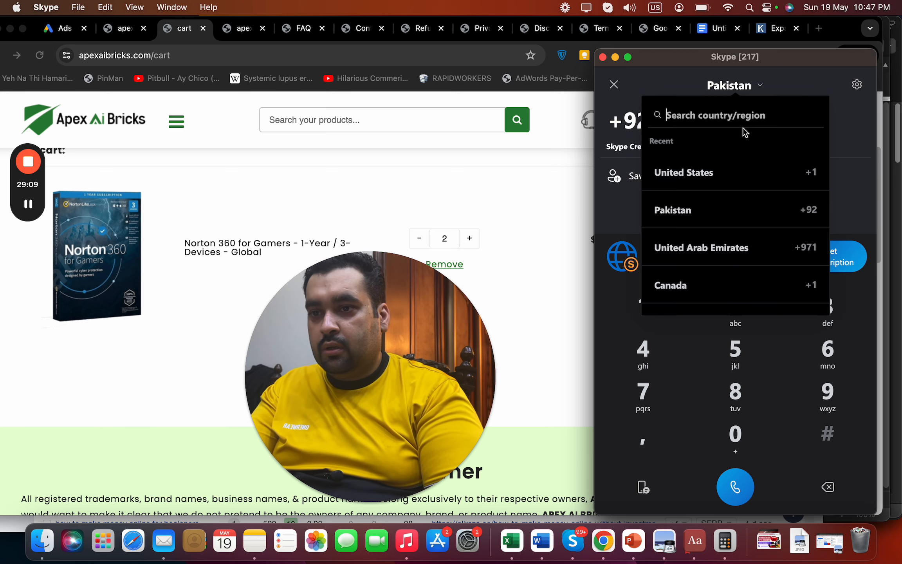
pyautogui.click(729, 172)
pyautogui.click(511, 203)
pyautogui.press('super+Tab')
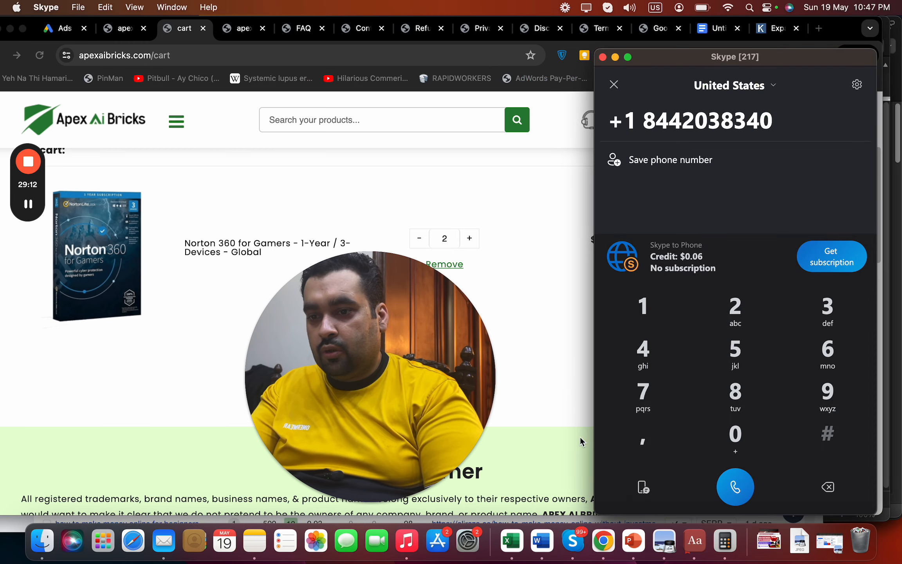
pyautogui.click(736, 486)
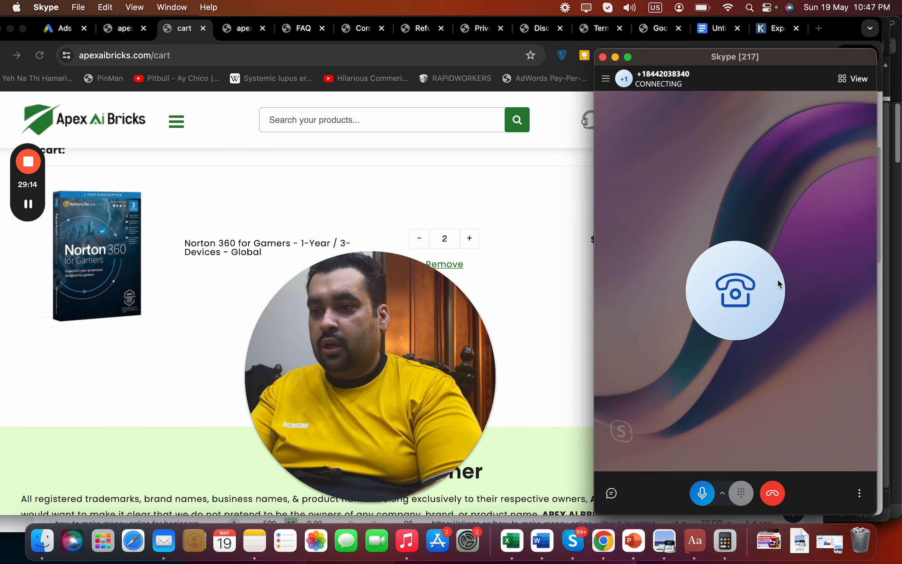
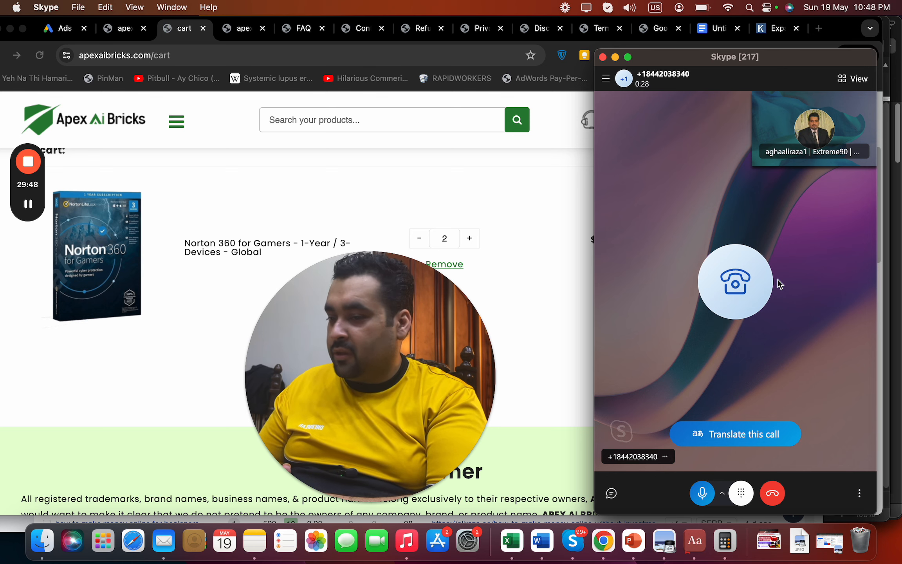
# Hang up the Skype hotline call and bring the Chrome cart page back to the front
pyautogui.click(777, 496)
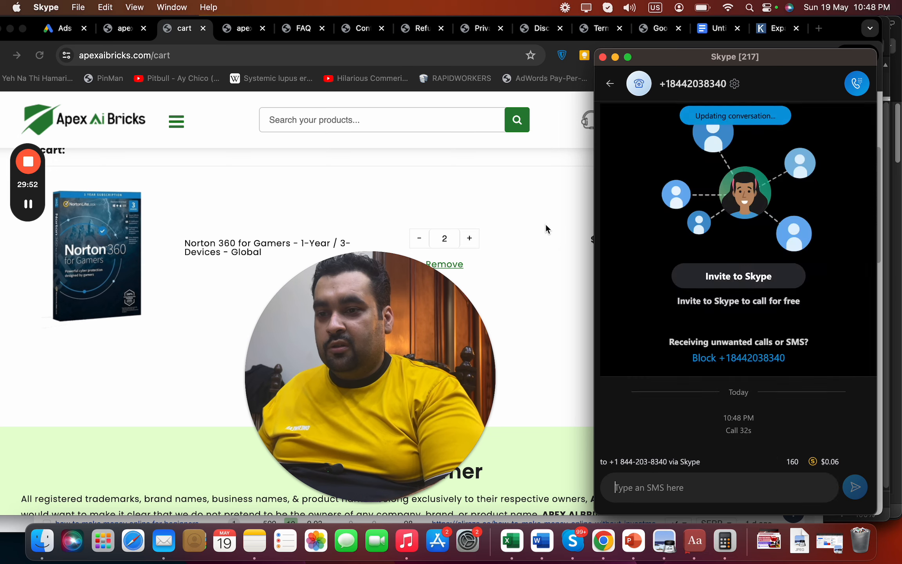
pyautogui.click(544, 223)
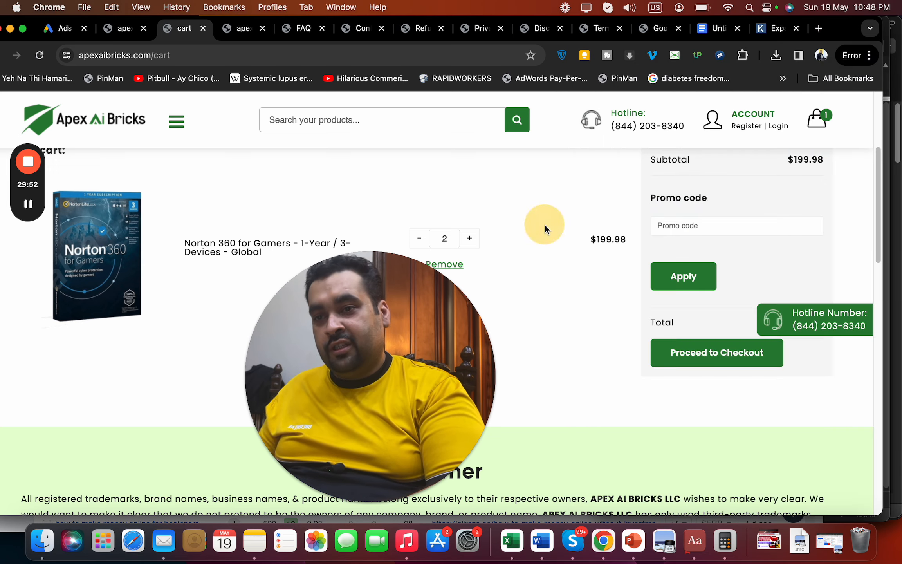
# Add the line 'Phone number is working well.' below the coupon code note in the audit doc
pyautogui.click(717, 34)
pyautogui.moveTo(257, 439); pyautogui.dragTo(675, 294)
pyautogui.click(158, 493)
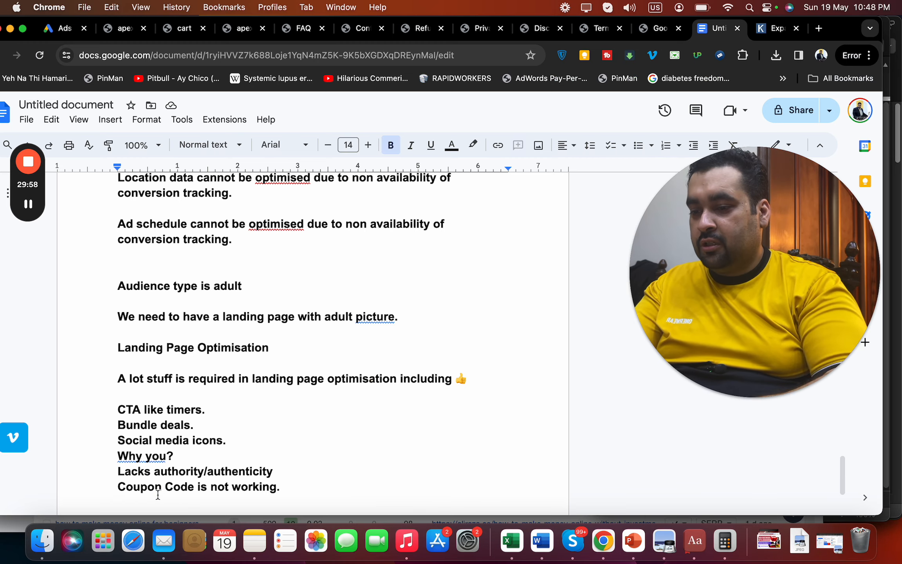
pyautogui.write('Phone n')
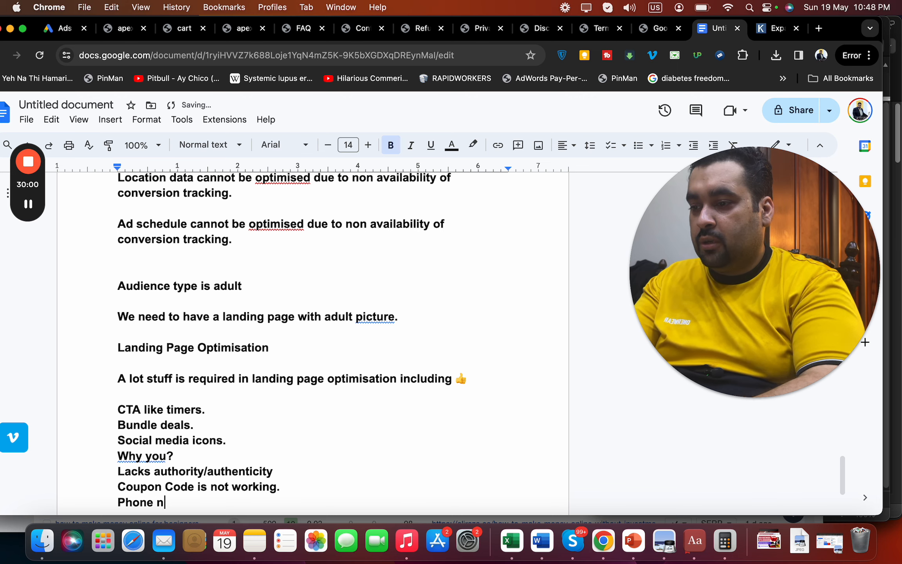
pyautogui.write('umber is working well.')
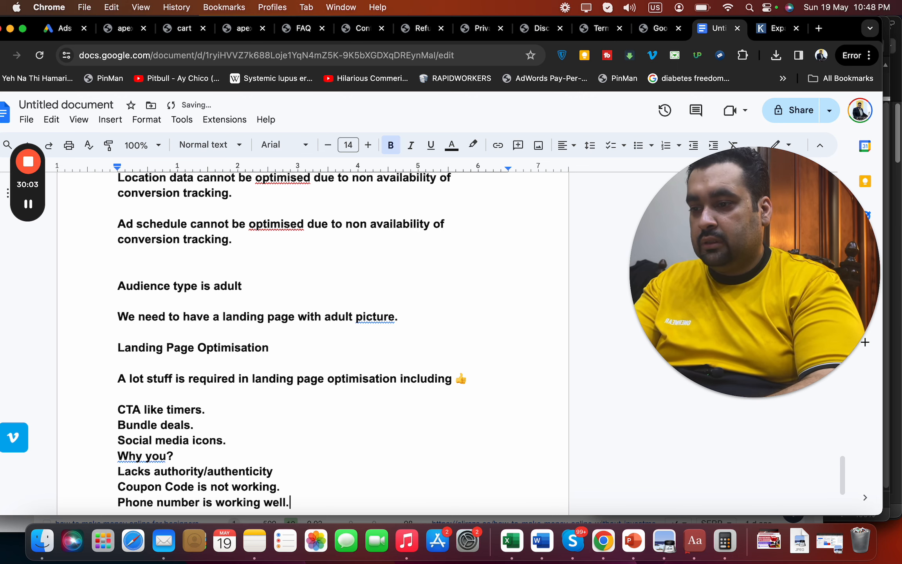
pyautogui.press('Return')
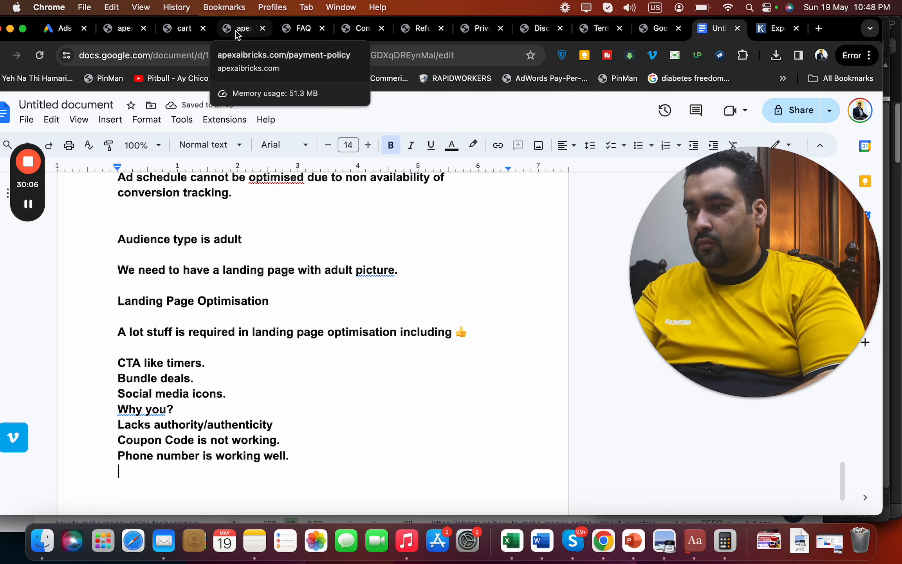
# Open the store's payment policy page and dismiss the password-required notifications
pyautogui.click(190, 37)
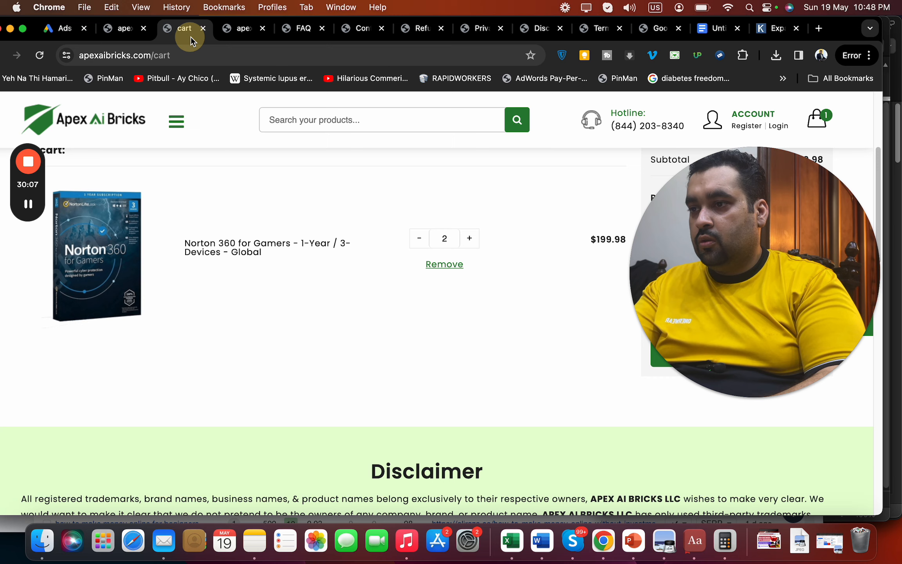
pyautogui.click(249, 35)
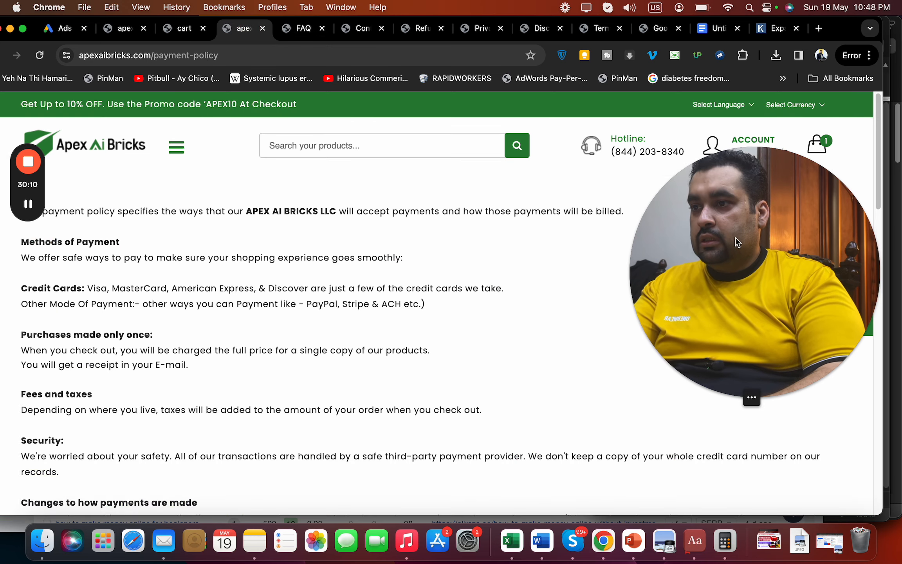
pyautogui.moveTo(735, 237); pyautogui.dragTo(655, 99)
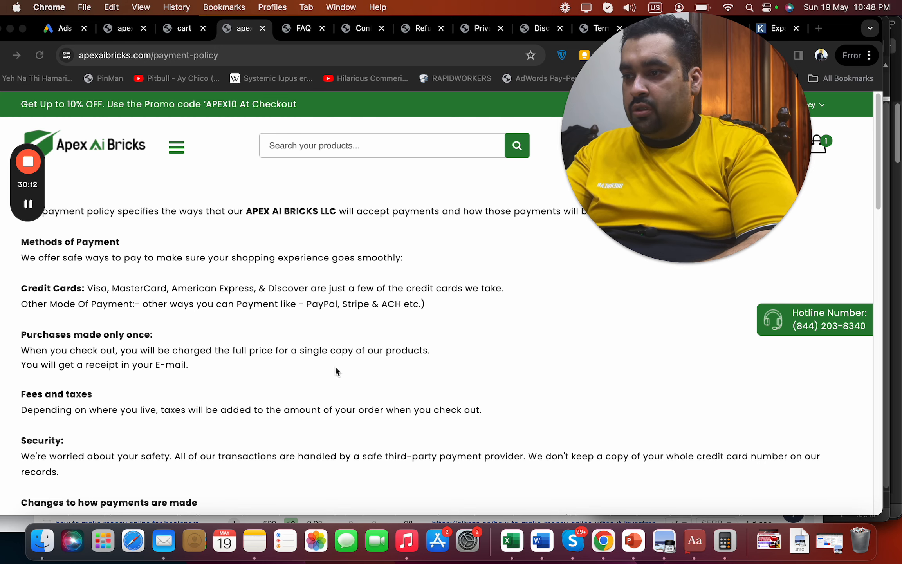
pyautogui.moveTo(740, 110); pyautogui.dragTo(743, 227)
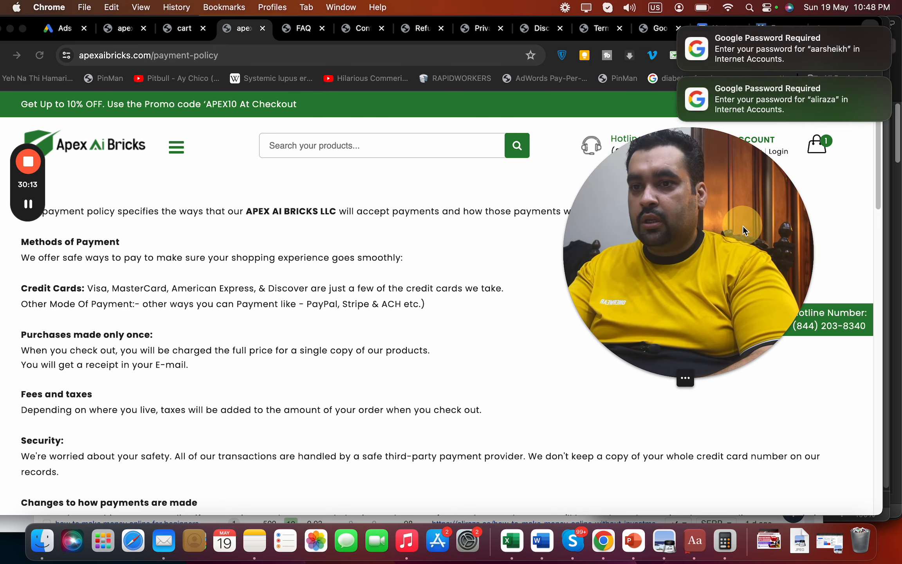
pyautogui.click(681, 29)
pyautogui.click(681, 28)
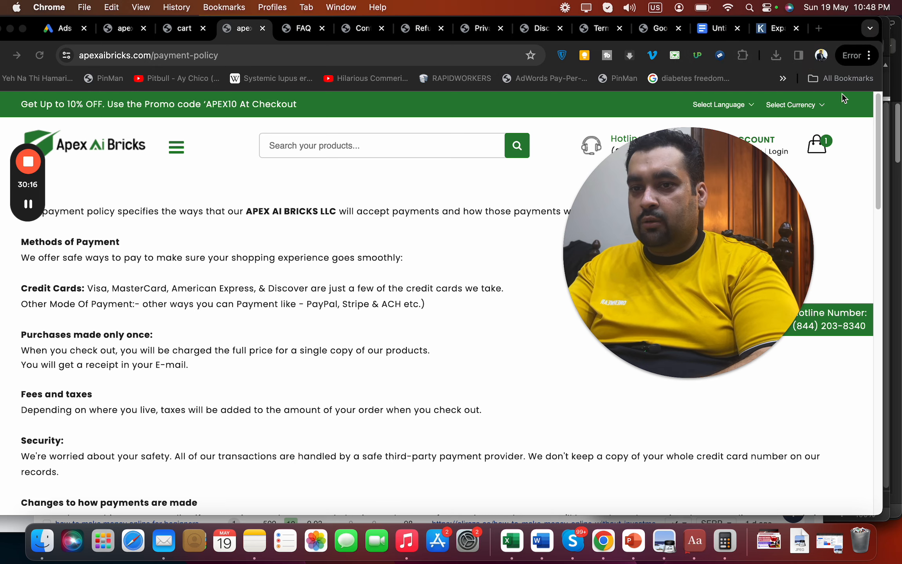
pyautogui.moveTo(879, 125)
pyautogui.mouseDown()
pyautogui.moveTo(877, 169)
pyautogui.moveTo(889, 116)
pyautogui.moveTo(877, 239)
pyautogui.moveTo(878, 109)
pyautogui.mouseUp()
# Search the page for the refund link and open the Refund Policy page
pyautogui.press('super+f')
pyautogui.write('re')
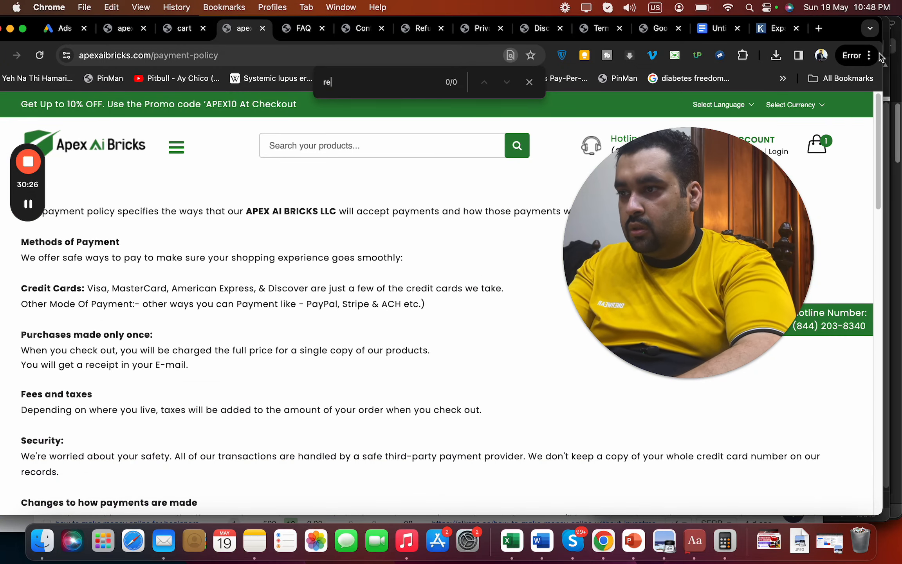
pyautogui.write('duun')
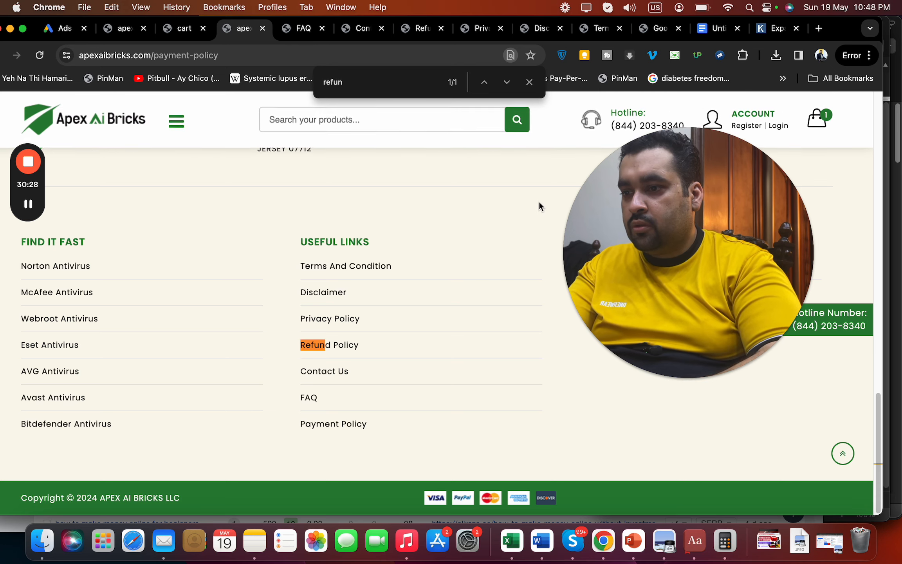
pyautogui.click(330, 346)
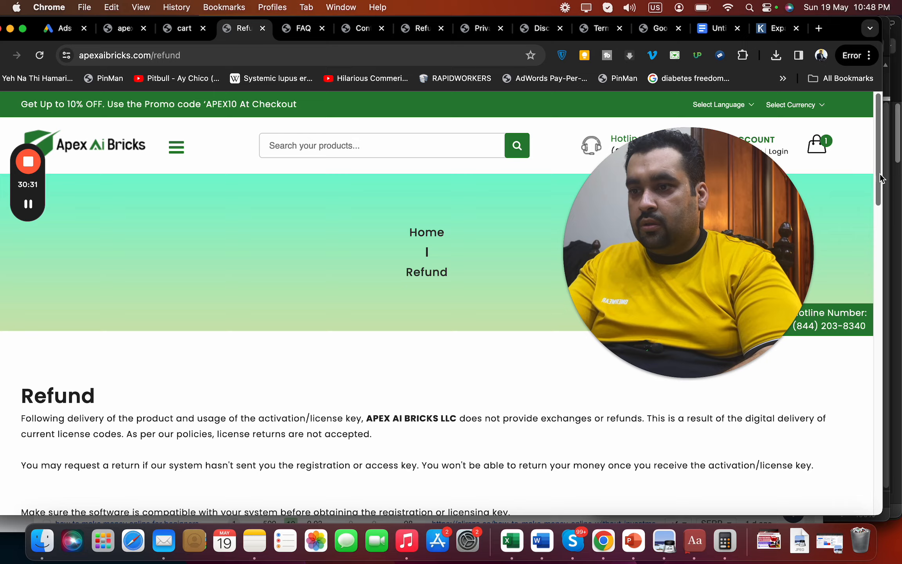
pyautogui.moveTo(880, 178); pyautogui.dragTo(877, 338)
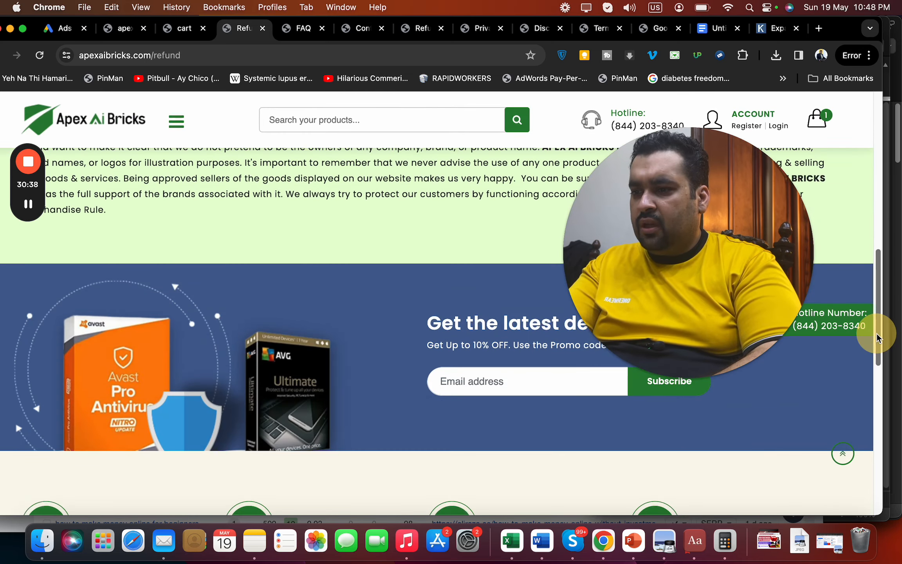
# Read the FAQ answer on accepted payments, open the Payment Policy page, and select the FAQ address
pyautogui.click(304, 28)
pyautogui.moveTo(874, 207); pyautogui.dragTo(874, 259)
pyautogui.click(236, 220)
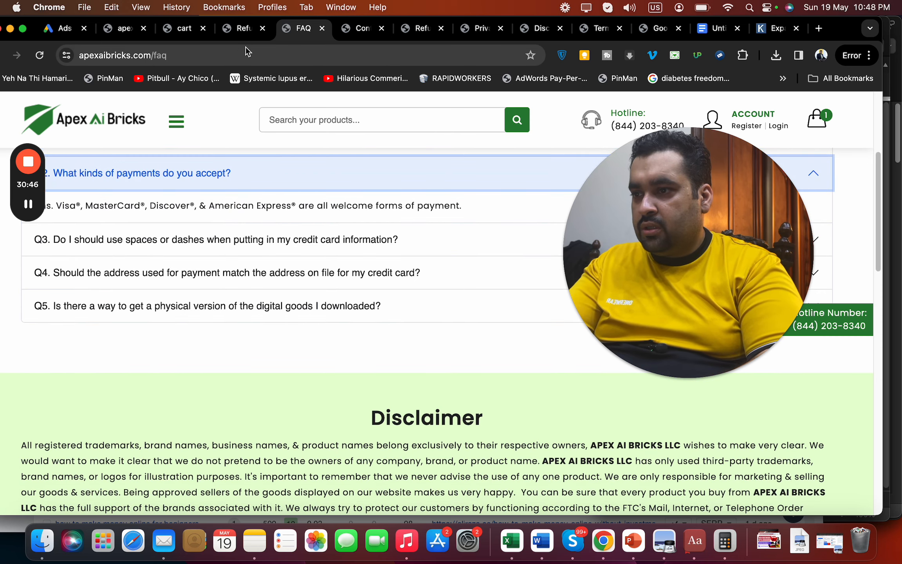
pyautogui.click(247, 29)
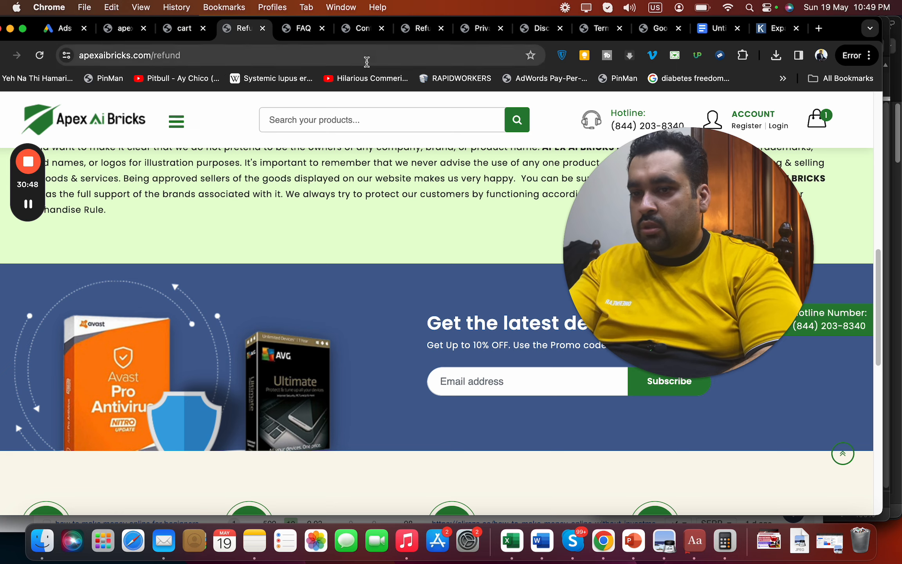
pyautogui.moveTo(877, 347); pyautogui.dragTo(873, 493)
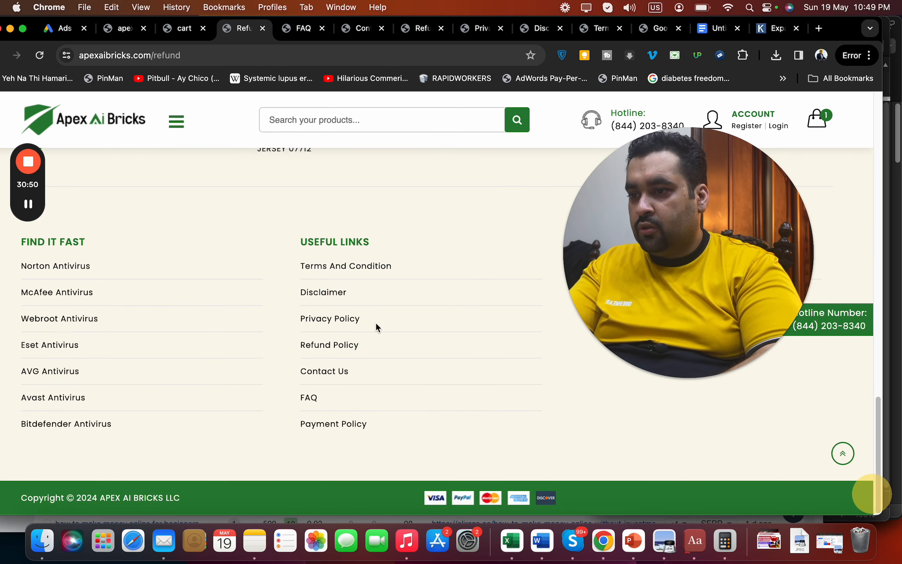
pyautogui.click(327, 426)
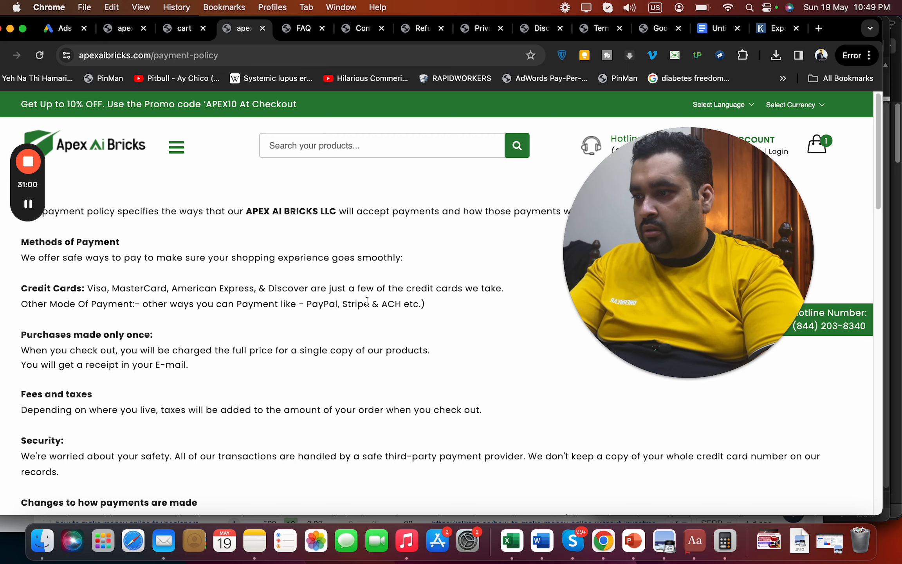
pyautogui.click(299, 35)
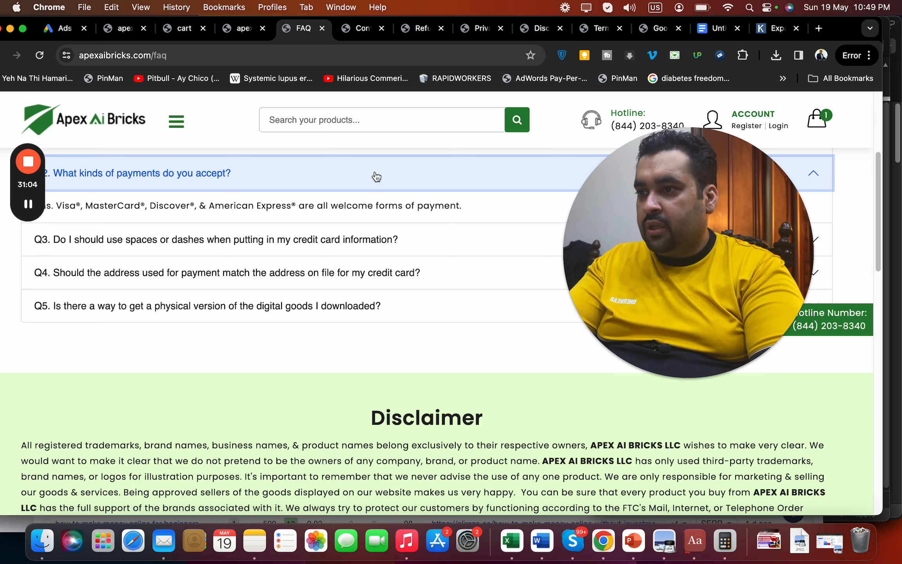
pyautogui.click(300, 55)
pyautogui.press('super+c')
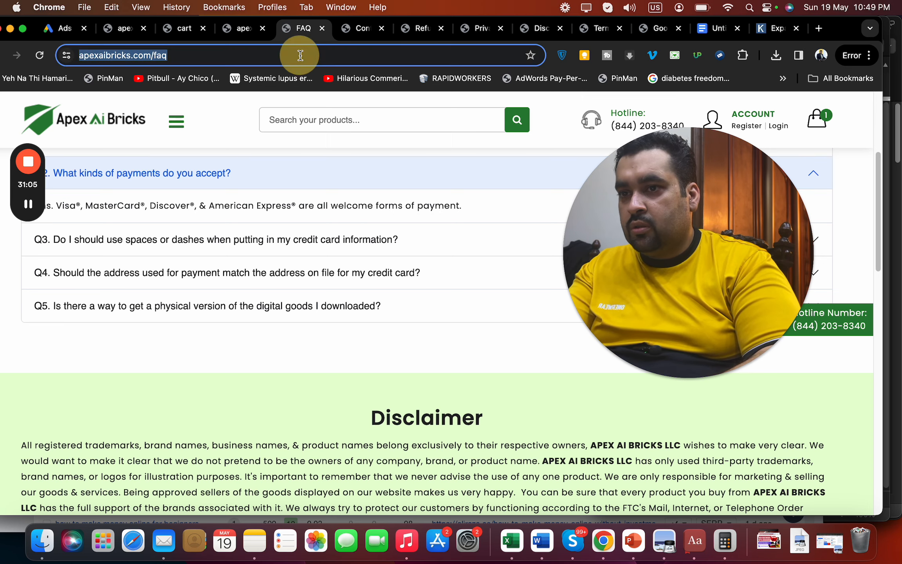
# Add a 👍 and paste the FAQ page link into the audit notes
pyautogui.click(718, 36)
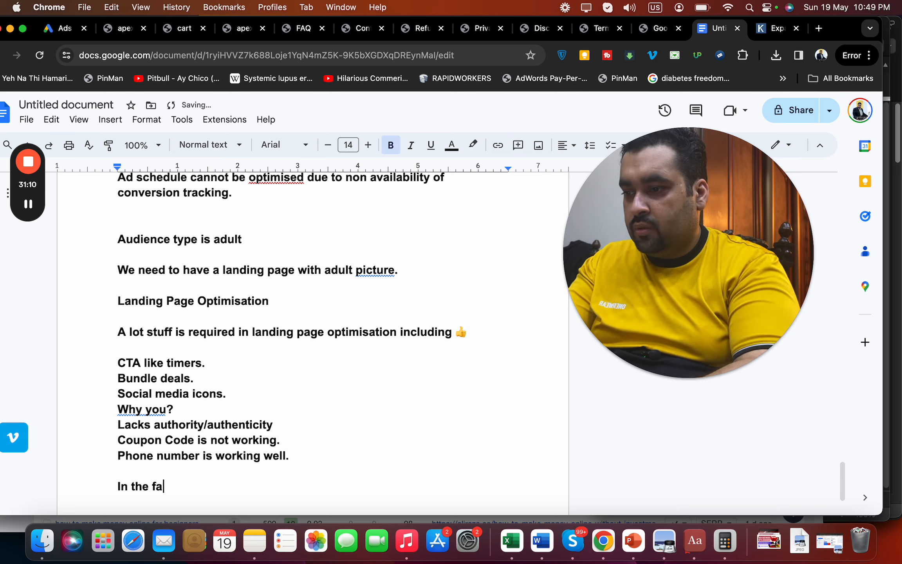
pyautogui.write('👍')
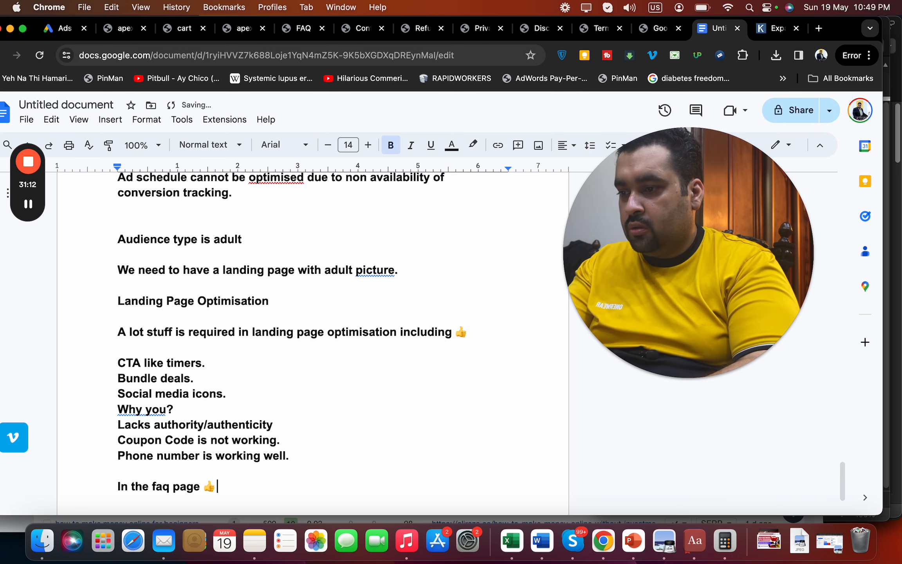
pyautogui.press('super+v')
pyautogui.press('Return')
pyautogui.press('Return')
pyautogui.write('Y')
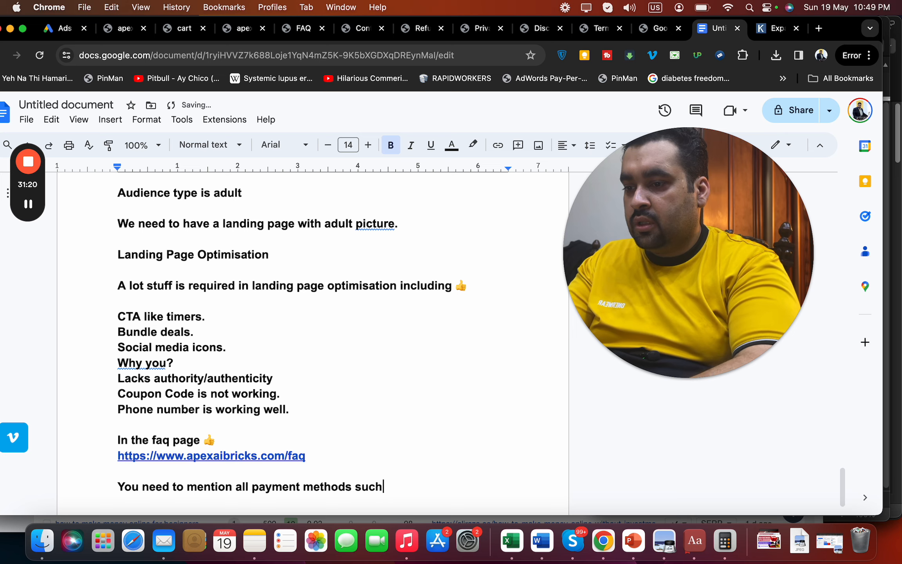
# Paste the copied list of payment methods on a new line of the notes
pyautogui.click(364, 33)
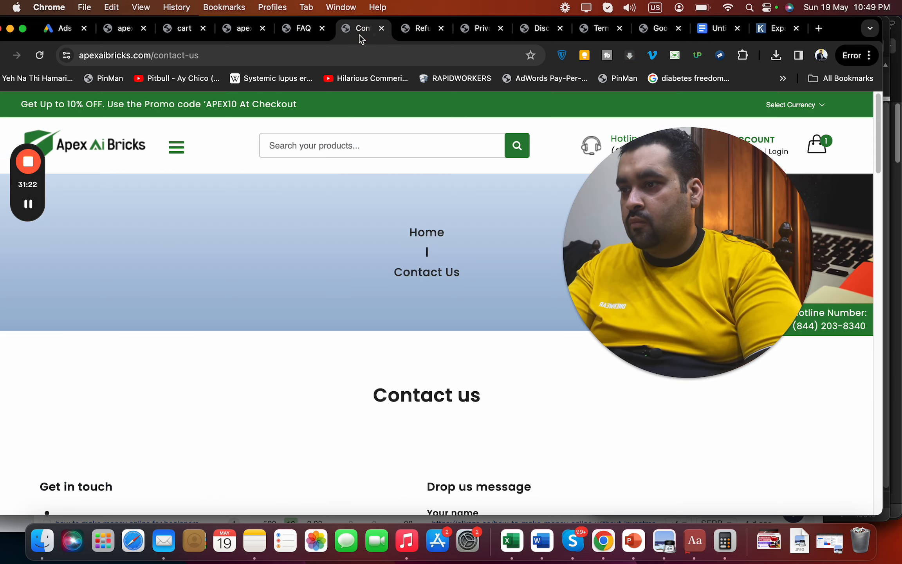
pyautogui.click(303, 35)
pyautogui.click(244, 31)
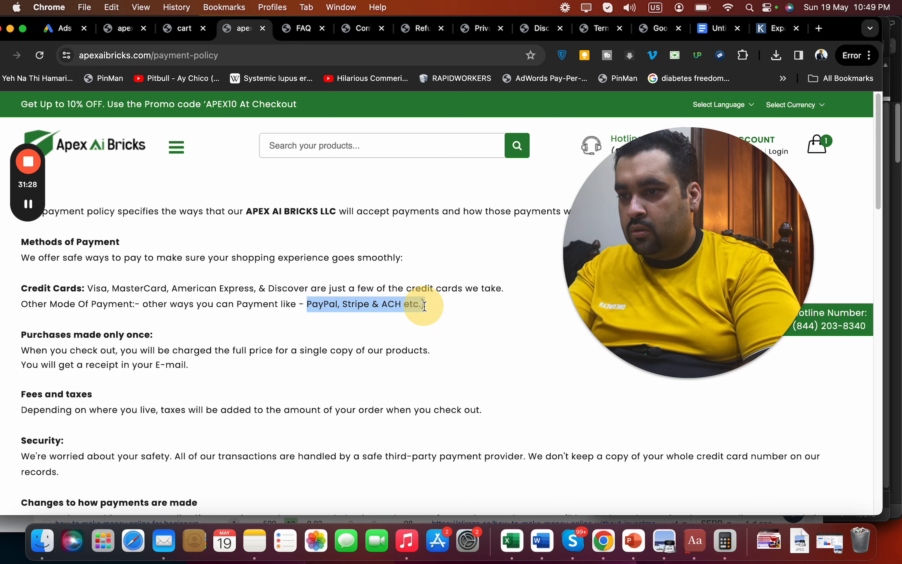
pyautogui.click(699, 33)
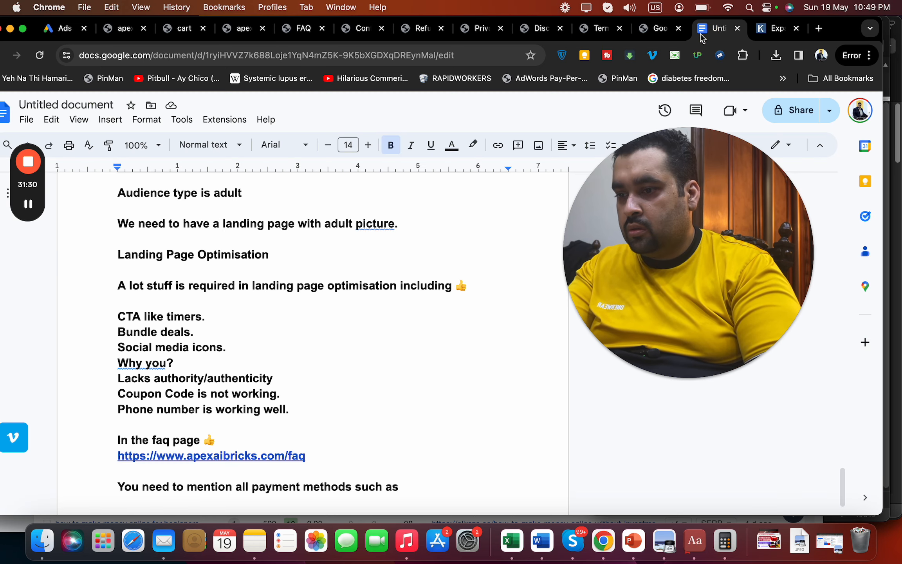
pyautogui.press('Return')
pyautogui.write('PayPal, Stripe & ACH etc.)')
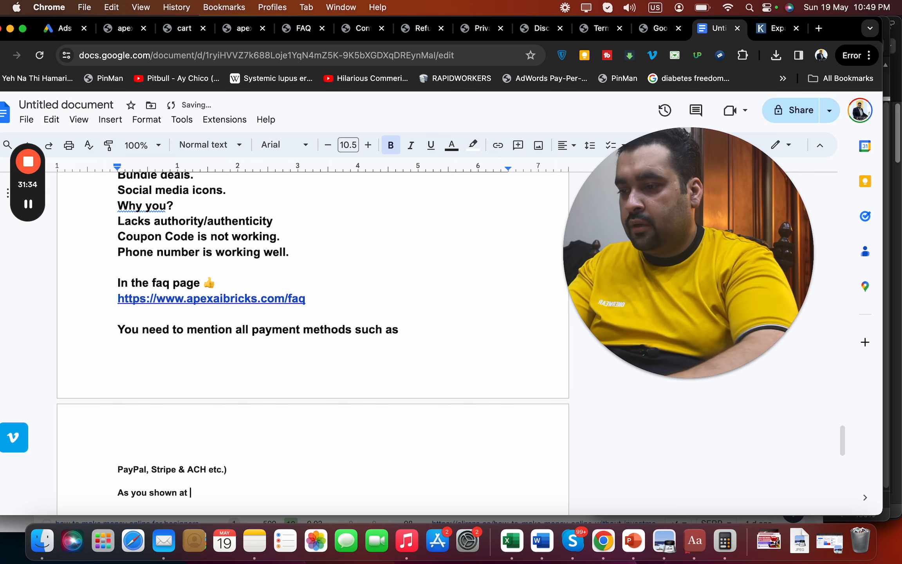
# Add the Payment Policy page address as a link after a thumbs-up emoji
pyautogui.click(244, 32)
pyautogui.click(259, 49)
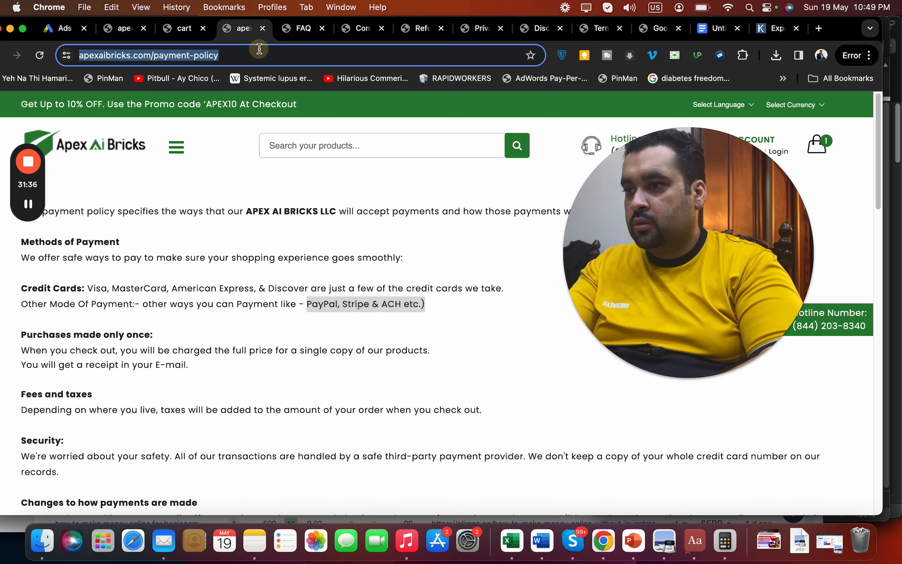
pyautogui.click(699, 33)
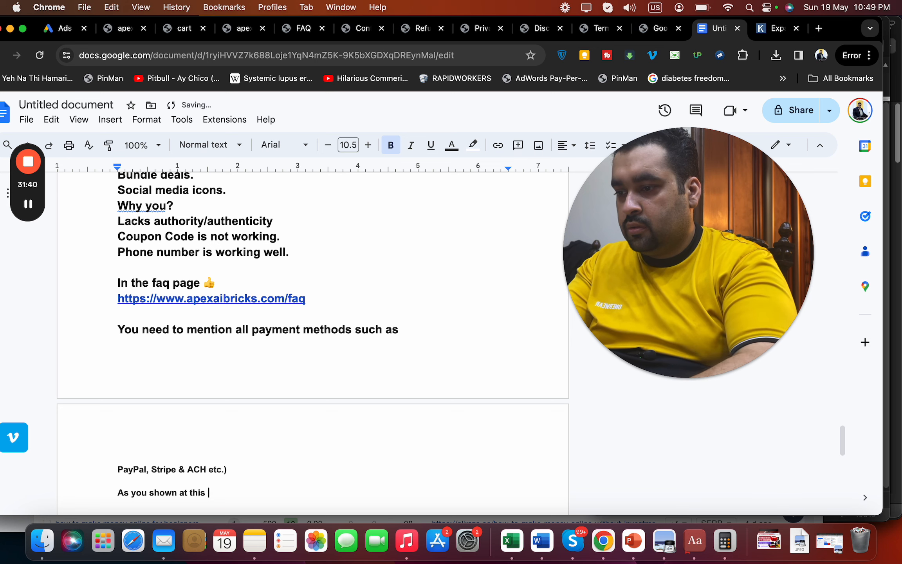
pyautogui.write(':')
pyautogui.press('Return')
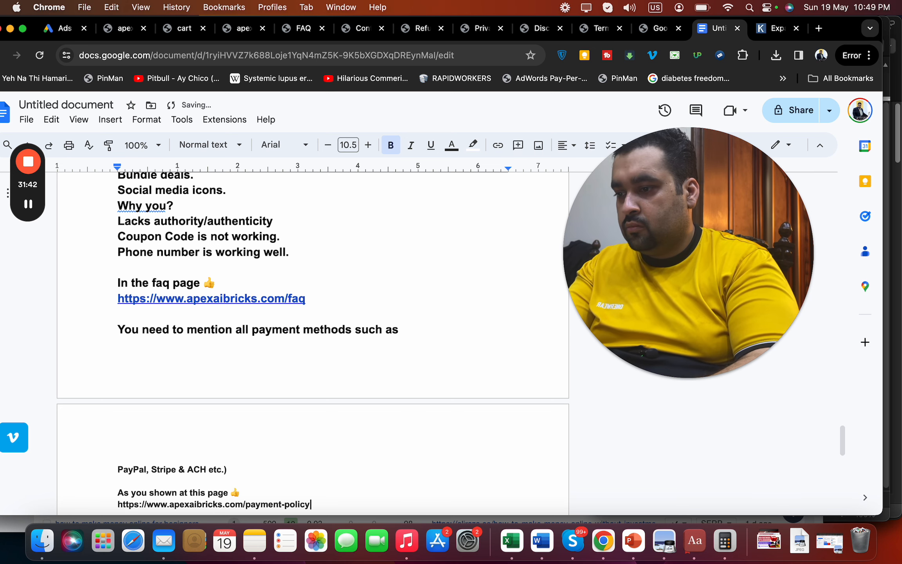
pyautogui.press('Return')
# Enlarge the payment-methods note through the payment-policy link to font size 16.5
pyautogui.moveTo(179, 498); pyautogui.dragTo(118, 337)
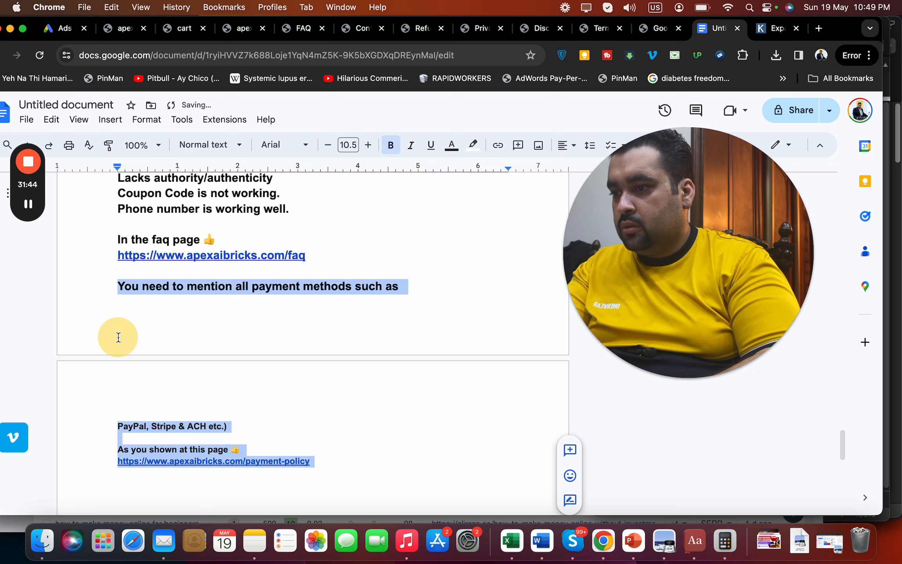
pyautogui.click(368, 146)
pyautogui.click(369, 145)
pyautogui.click(368, 146)
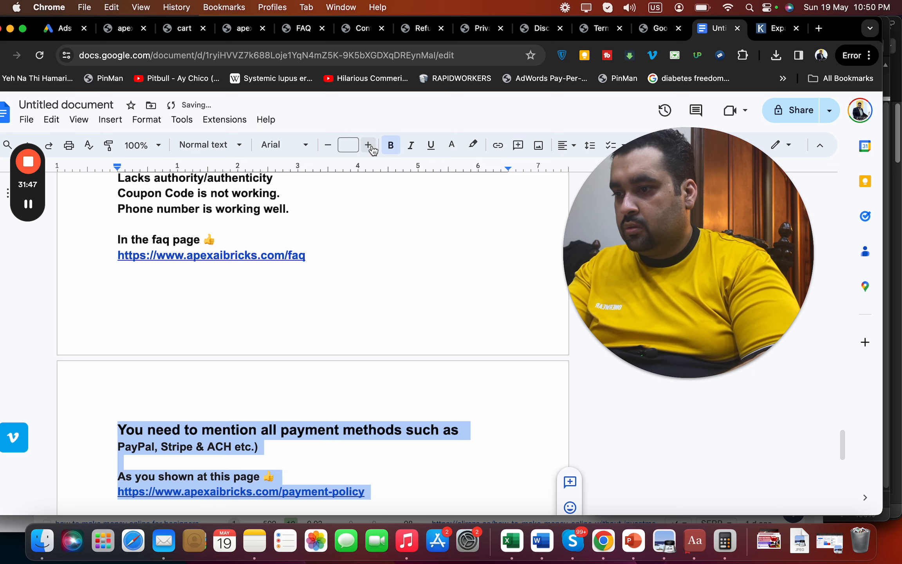
pyautogui.click(248, 441)
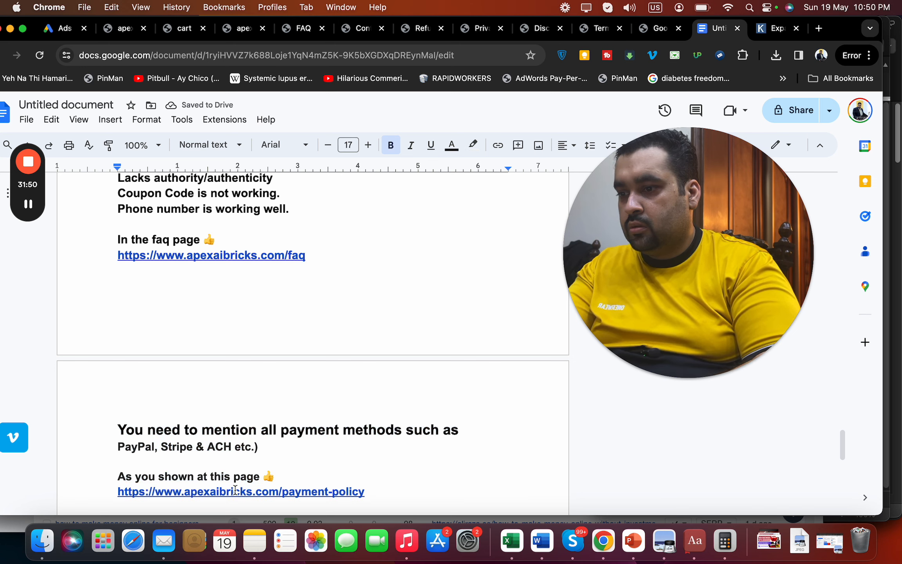
pyautogui.moveTo(379, 488); pyautogui.dragTo(140, 458)
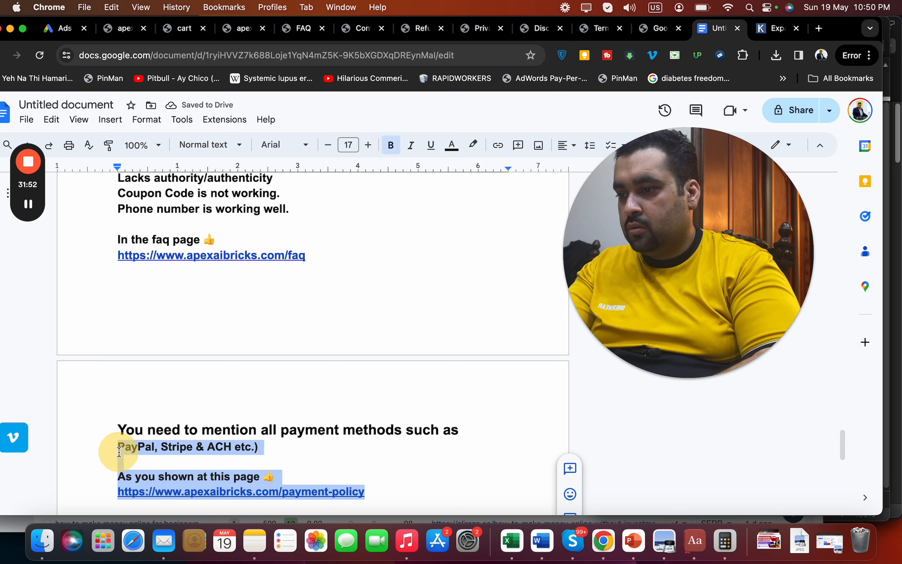
pyautogui.click(367, 151)
pyautogui.click(367, 152)
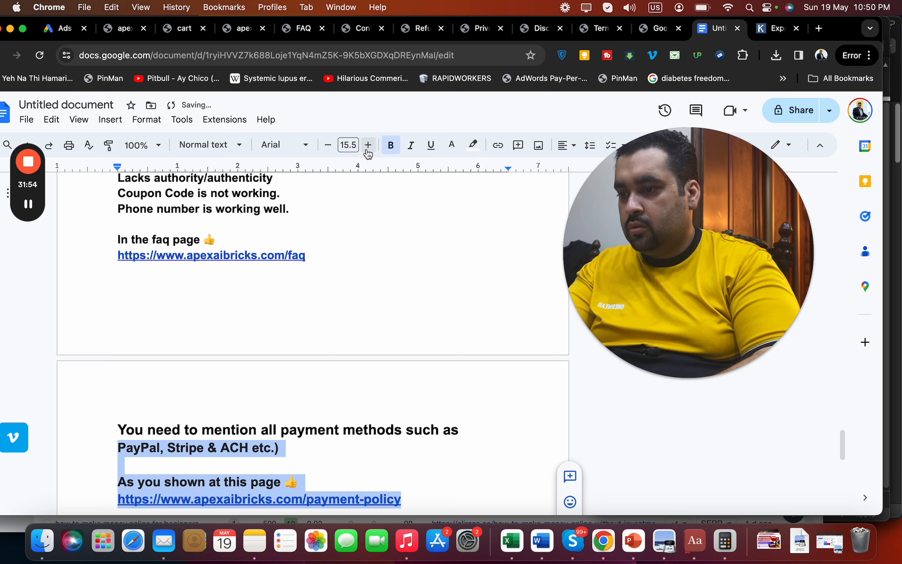
pyautogui.click(368, 152)
pyautogui.click(391, 466)
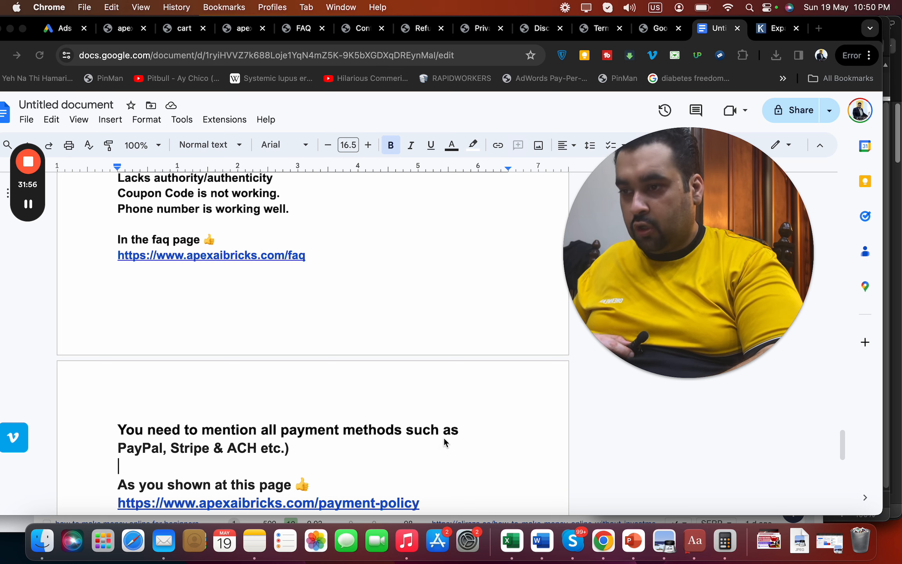
pyautogui.click(429, 504)
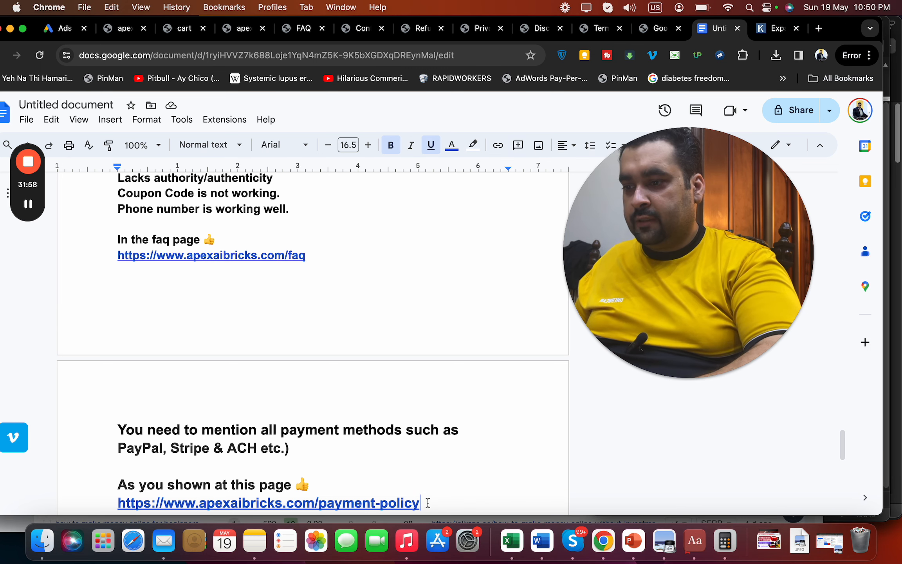
pyautogui.press('Return')
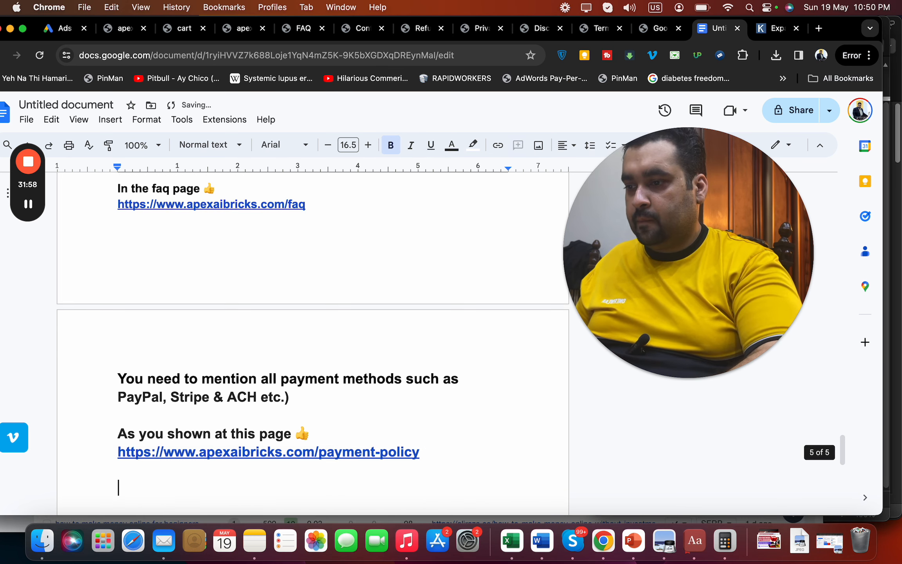
# Go to the Contact Us tab and scroll to the contact details and message form
pyautogui.click(657, 28)
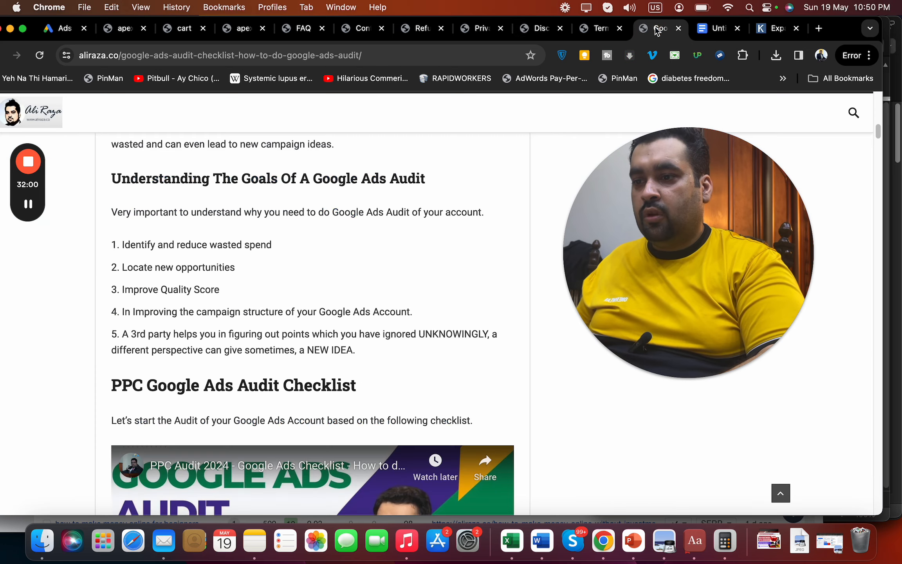
pyautogui.click(114, 29)
pyautogui.click(240, 27)
pyautogui.click(293, 27)
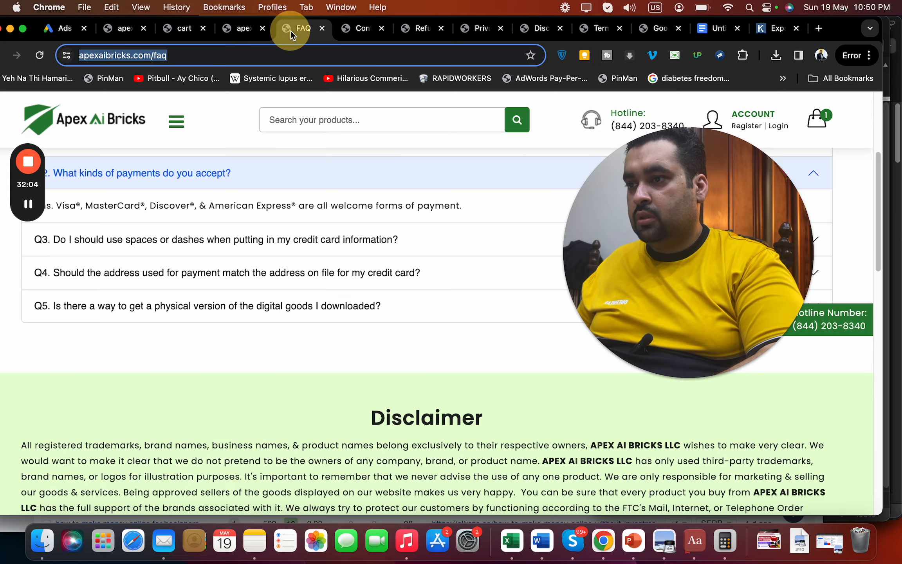
pyautogui.click(363, 31)
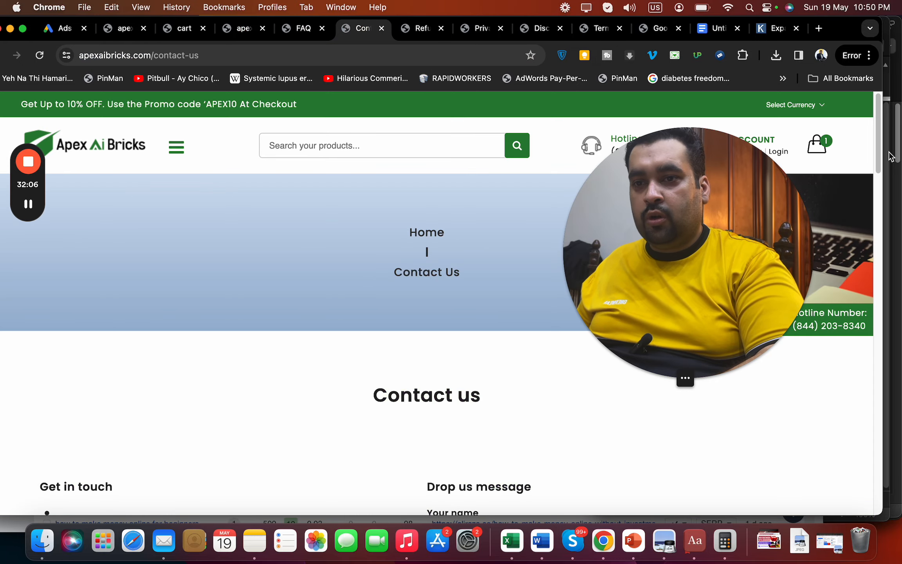
pyautogui.moveTo(878, 161); pyautogui.dragTo(869, 205)
pyautogui.moveTo(744, 231); pyautogui.dragTo(412, 154)
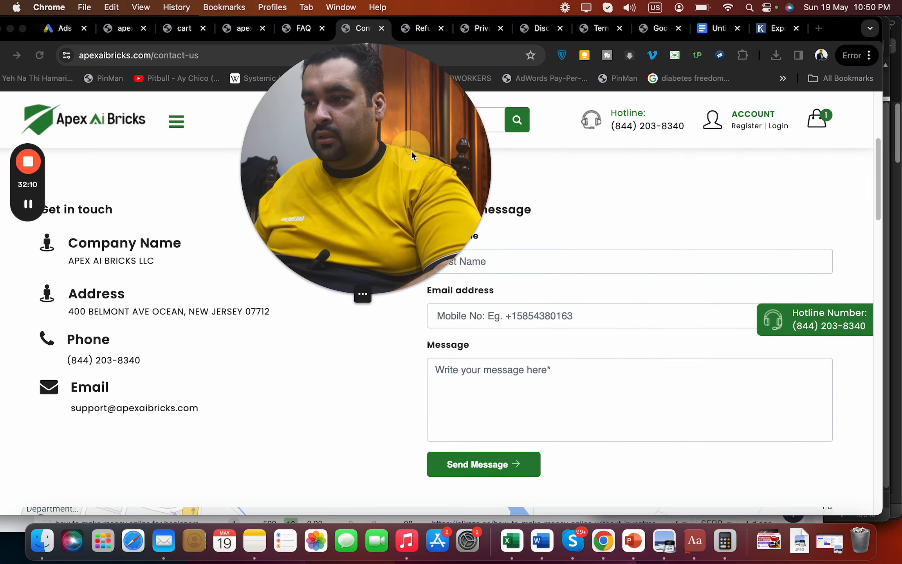
pyautogui.click(556, 268)
# Fill the contact form with a first name, an e-mail and 'Test Audit', then screenshot it
pyautogui.moveTo(342, 230); pyautogui.dragTo(219, 216)
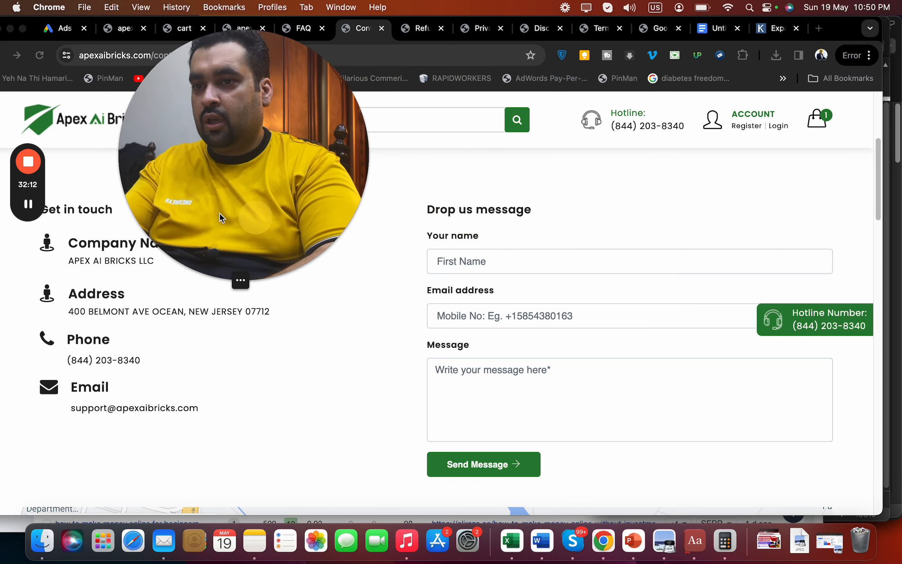
pyautogui.click(495, 262)
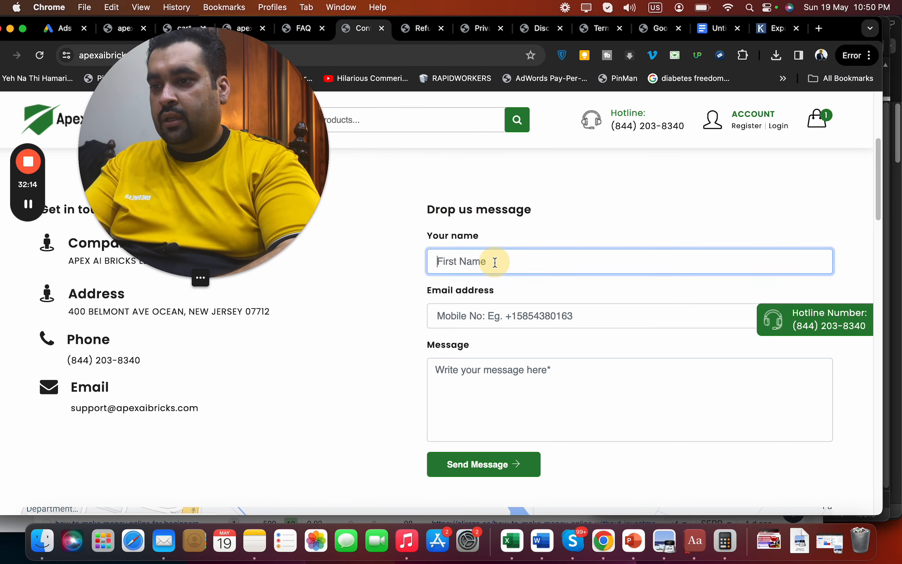
pyautogui.write('Ali')
pyautogui.press('Tab')
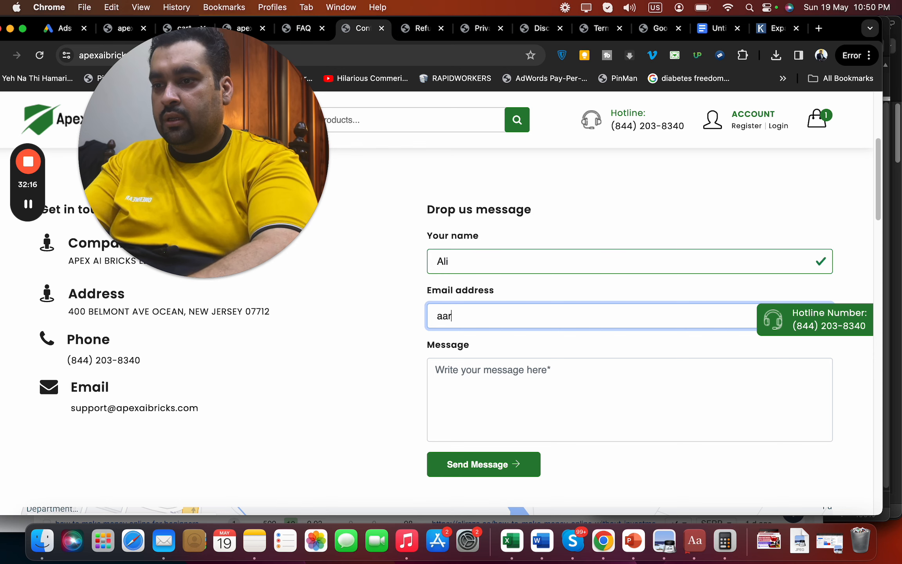
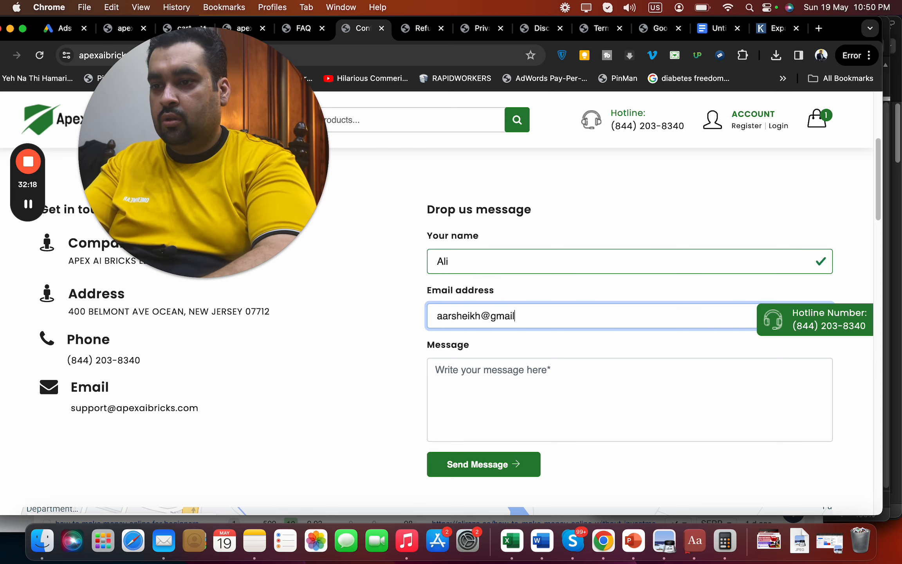
pyautogui.press('Tab')
pyautogui.write('Tes')
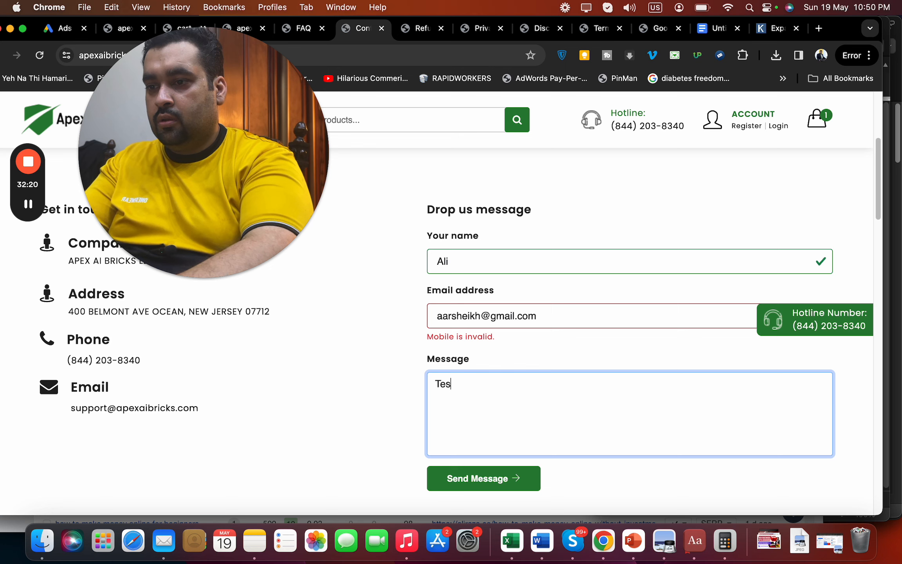
pyautogui.write('t Audit')
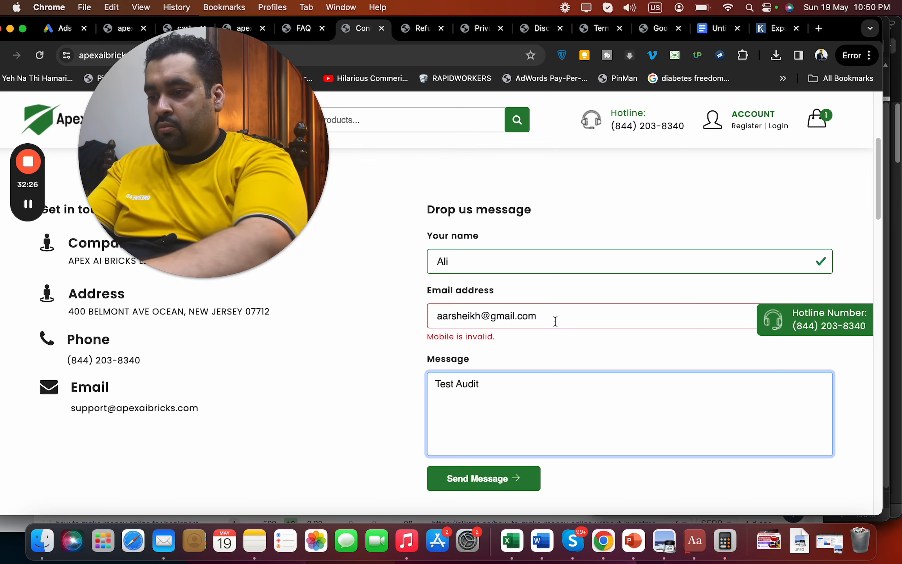
pyautogui.press('super+shift+4')
pyautogui.moveTo(408, 176); pyautogui.dragTo(858, 511)
# Insert the contact-form screenshot below the payment-policy link in the notes
pyautogui.click(710, 27)
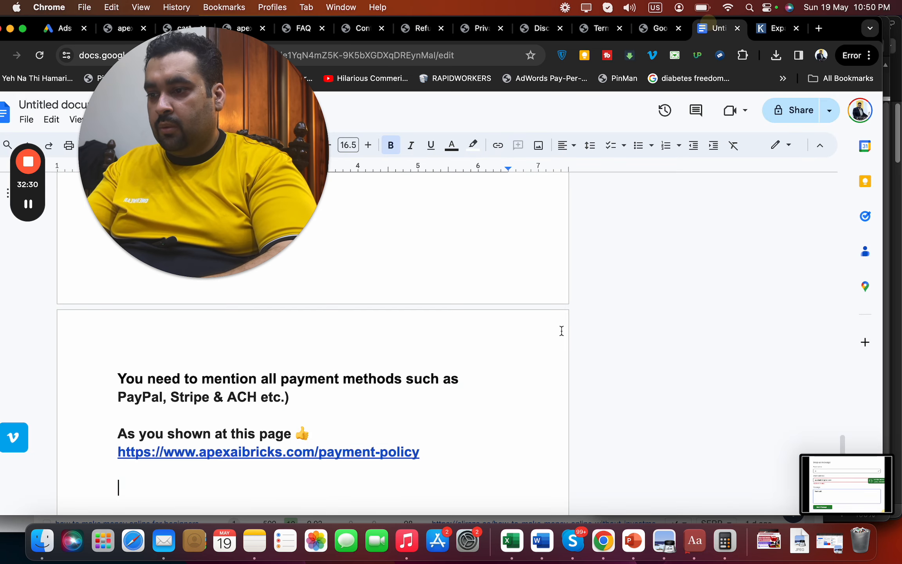
pyautogui.press('Return')
pyautogui.press('Return')
pyautogui.press('Return')
pyautogui.press('Return')
pyautogui.moveTo(822, 491); pyautogui.dragTo(294, 483)
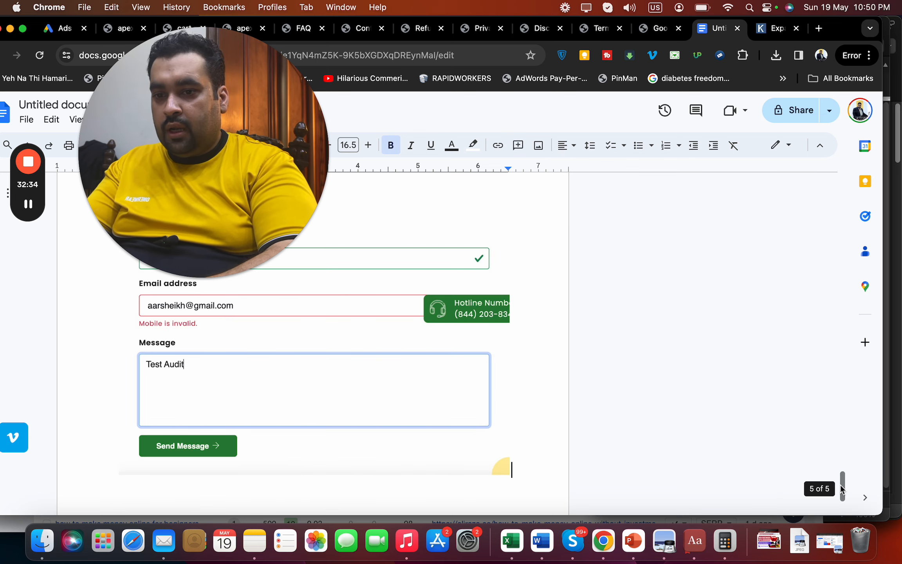
pyautogui.moveTo(842, 488); pyautogui.dragTo(844, 475)
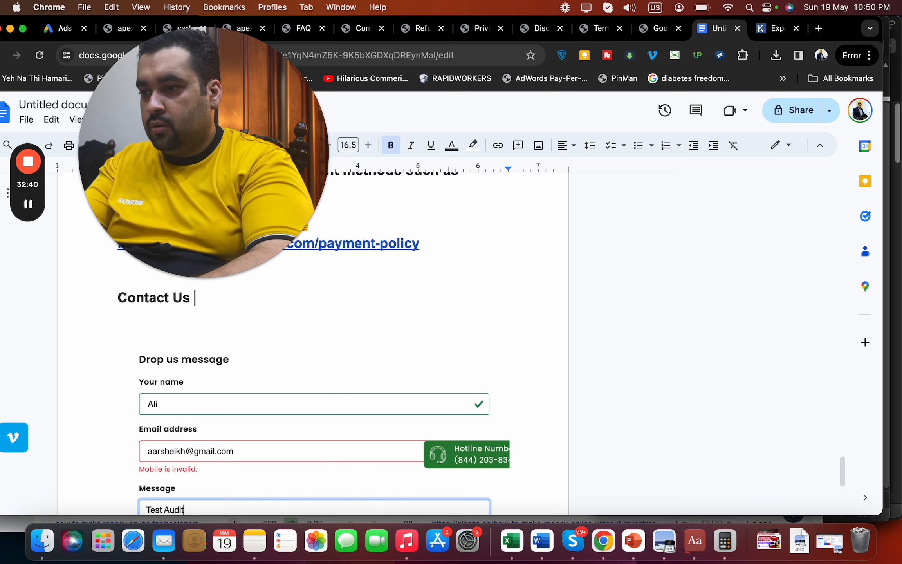
pyautogui.write(':')
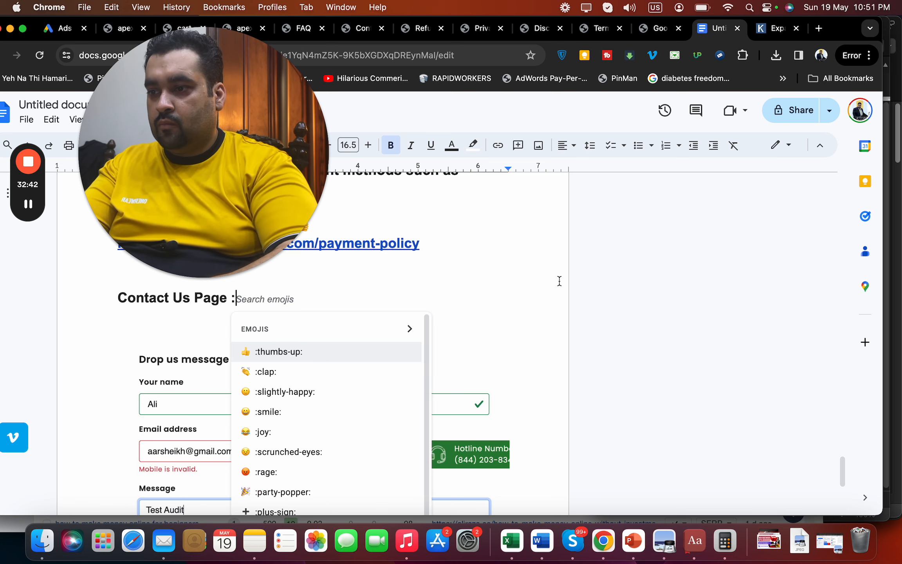
pyautogui.click(231, 297)
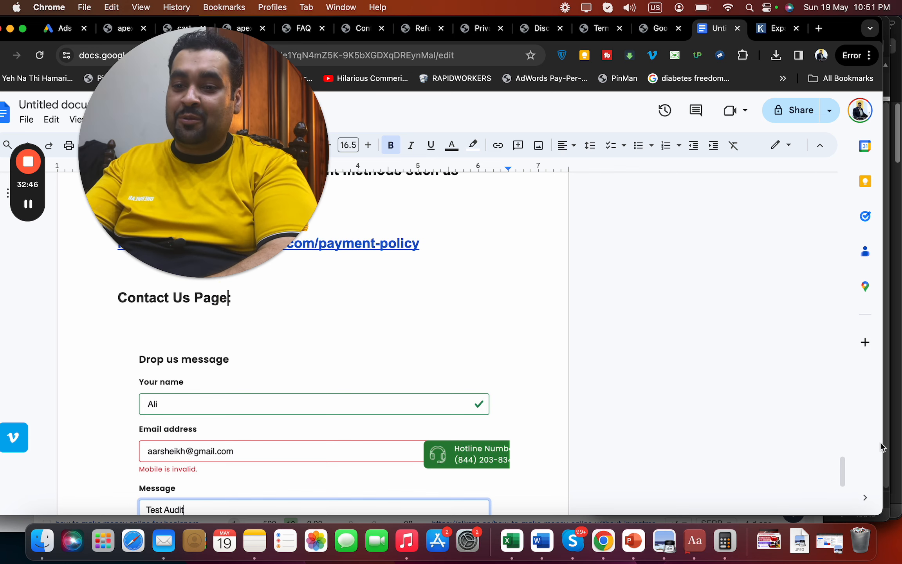
pyautogui.moveTo(843, 473); pyautogui.dragTo(842, 487)
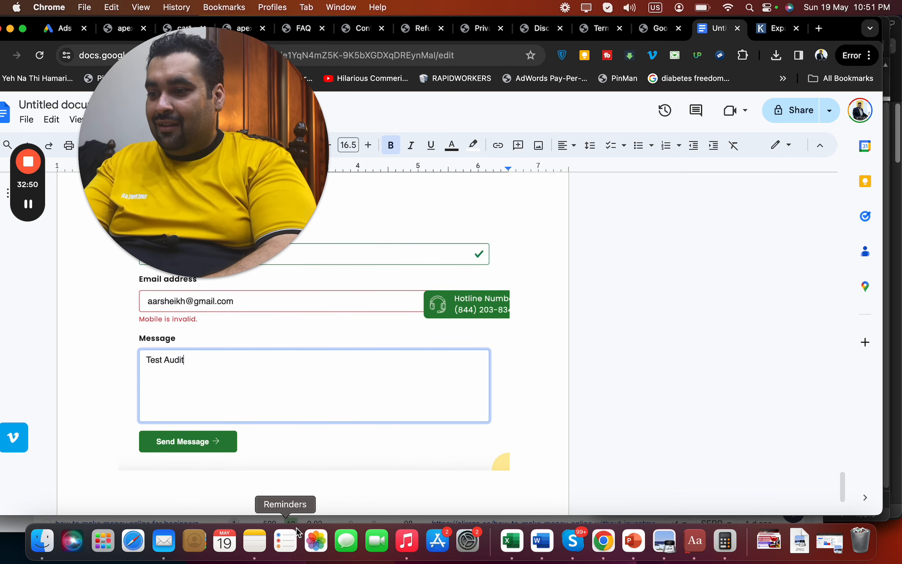
# Add the note 'Rather email, it's asking for mobile when the value above is for Email.' at size 12.5
pyautogui.click(298, 500)
pyautogui.write('R')
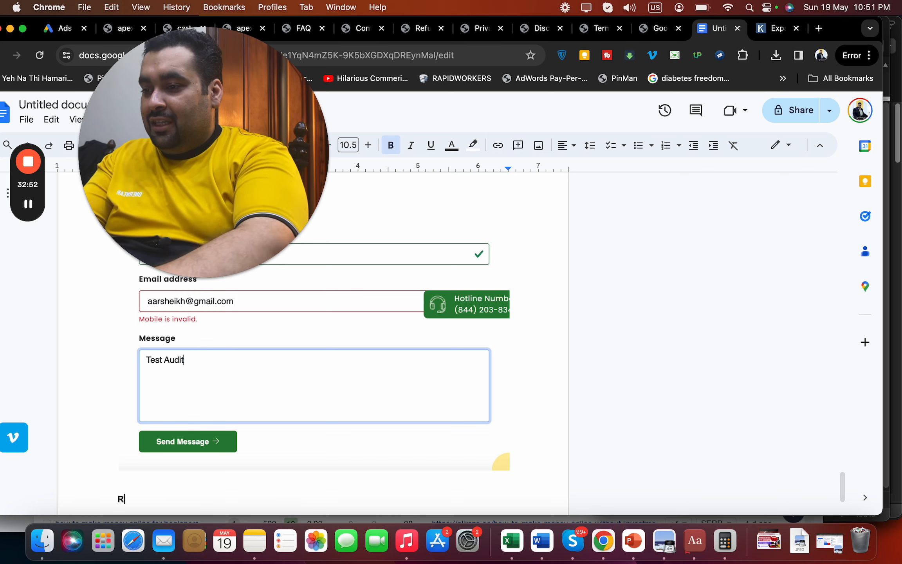
pyautogui.write('ather email,')
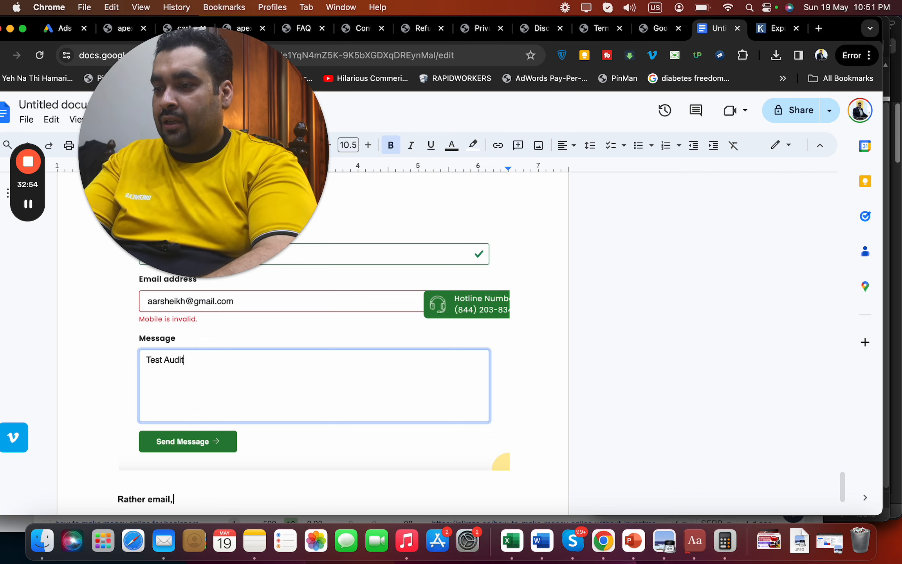
pyautogui.write(" it's asking for ")
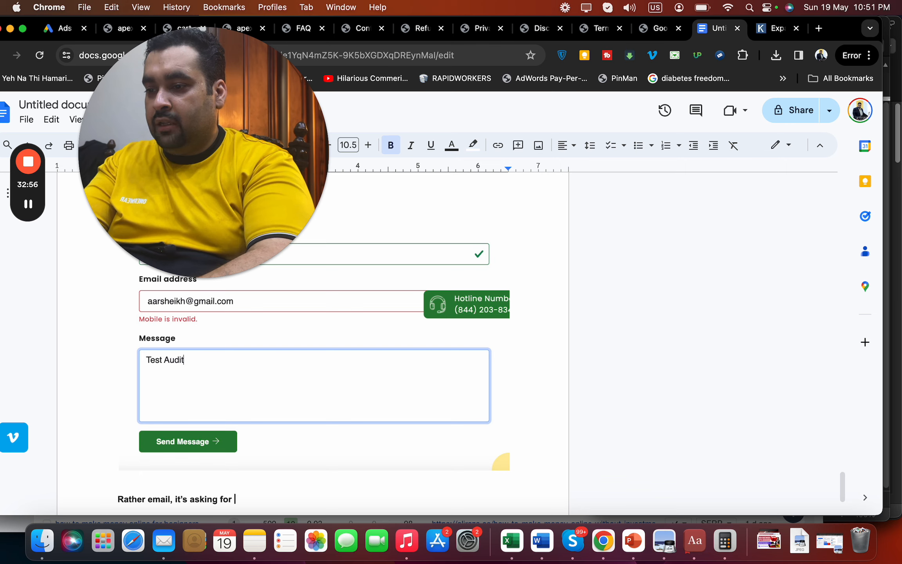
pyautogui.write('mobile when the')
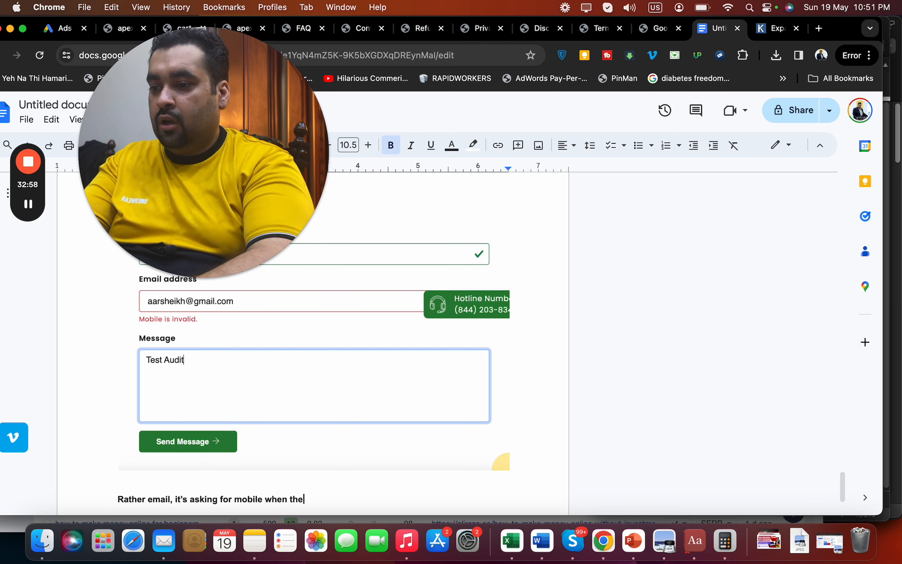
pyautogui.write(' value above is f')
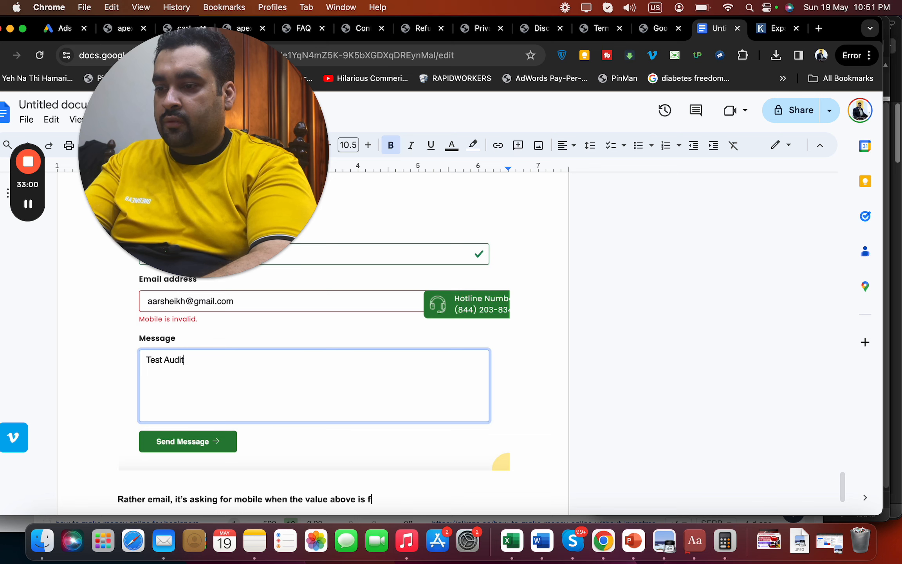
pyautogui.write('or Email.')
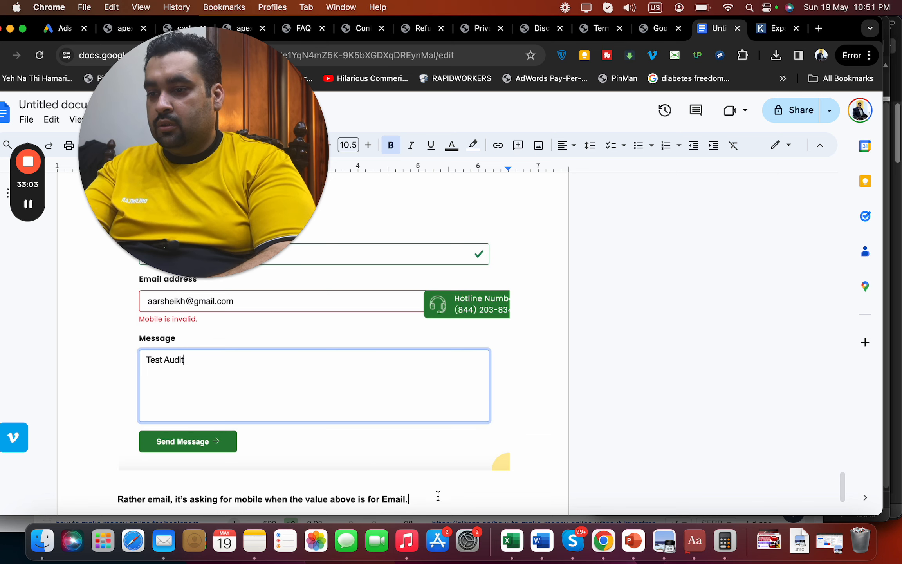
pyautogui.moveTo(438, 496); pyautogui.dragTo(111, 501)
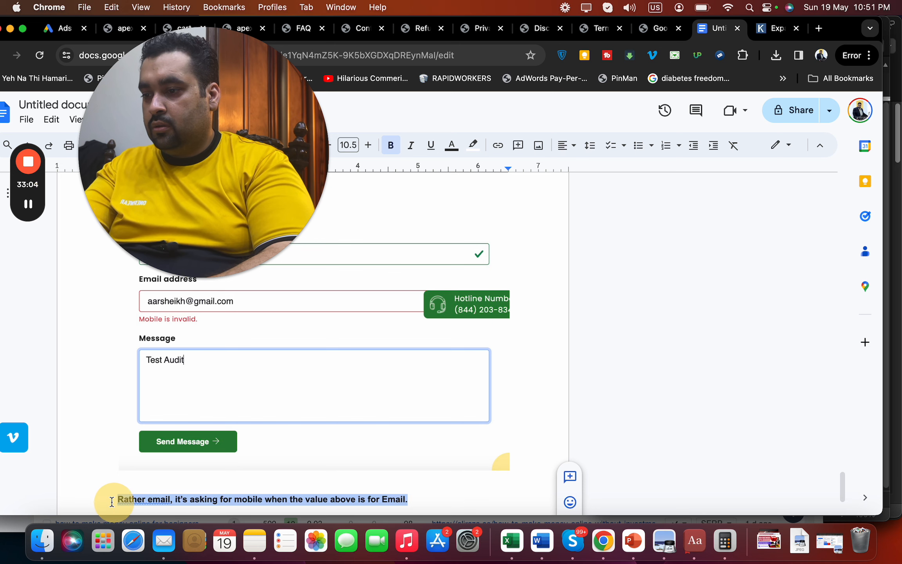
pyautogui.moveTo(251, 204); pyautogui.dragTo(751, 230)
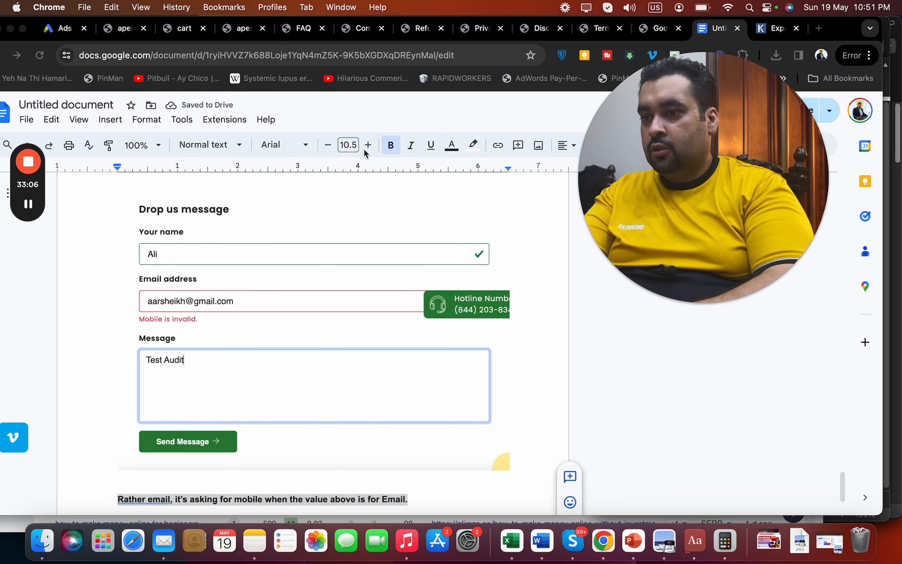
pyautogui.click(368, 146)
pyautogui.click(368, 146)
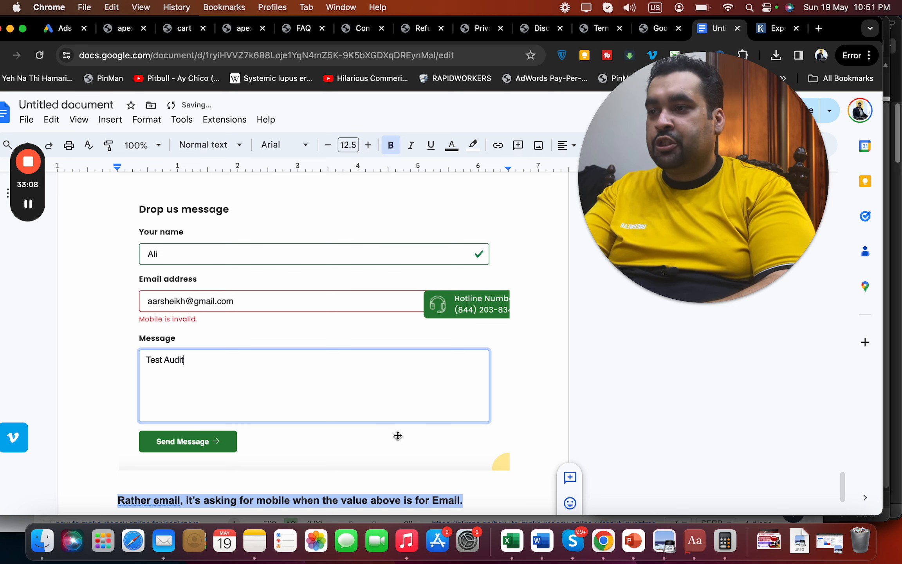
# Replace the contact form's e-mail entry with a phone number and submit the form
pyautogui.click(363, 31)
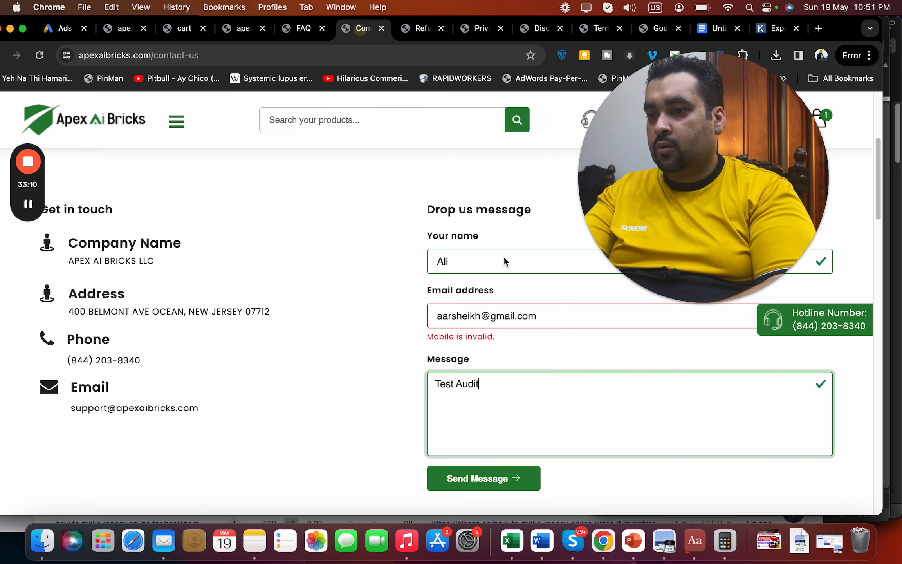
pyautogui.moveTo(542, 309); pyautogui.dragTo(408, 312)
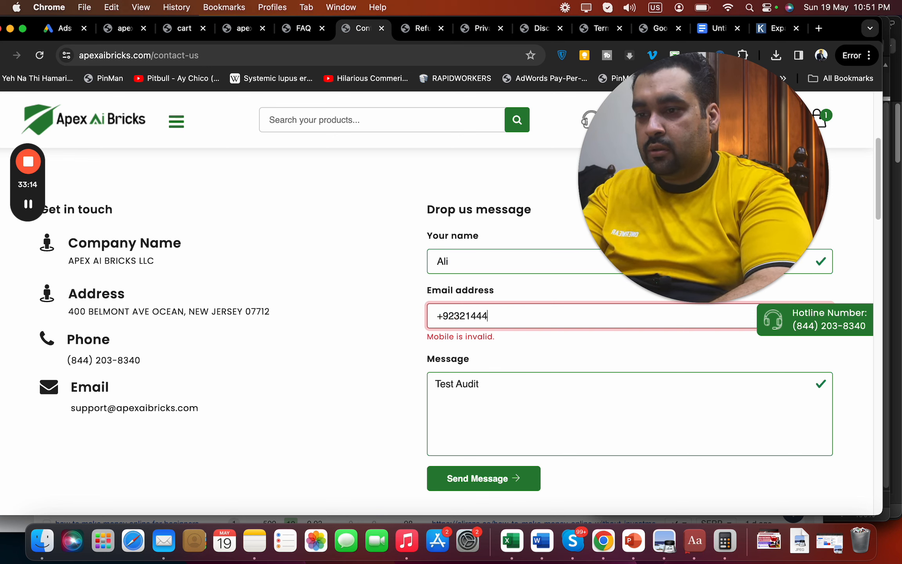
pyautogui.press('Tab')
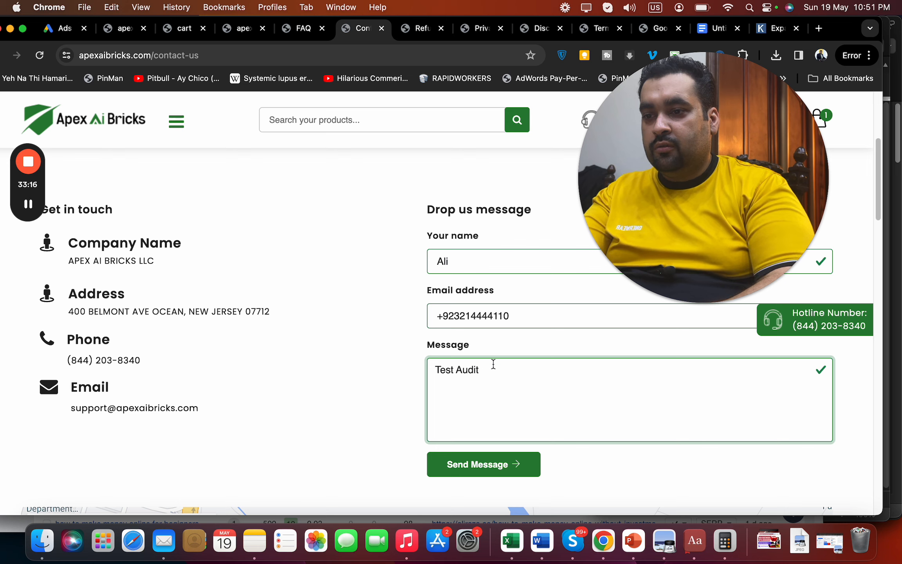
pyautogui.click(496, 475)
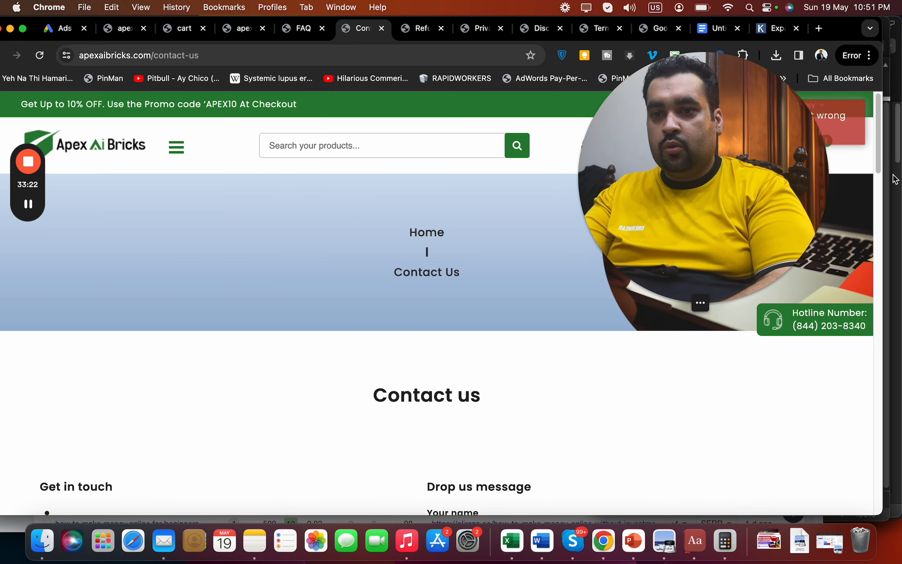
pyautogui.moveTo(686, 253); pyautogui.dragTo(430, 453)
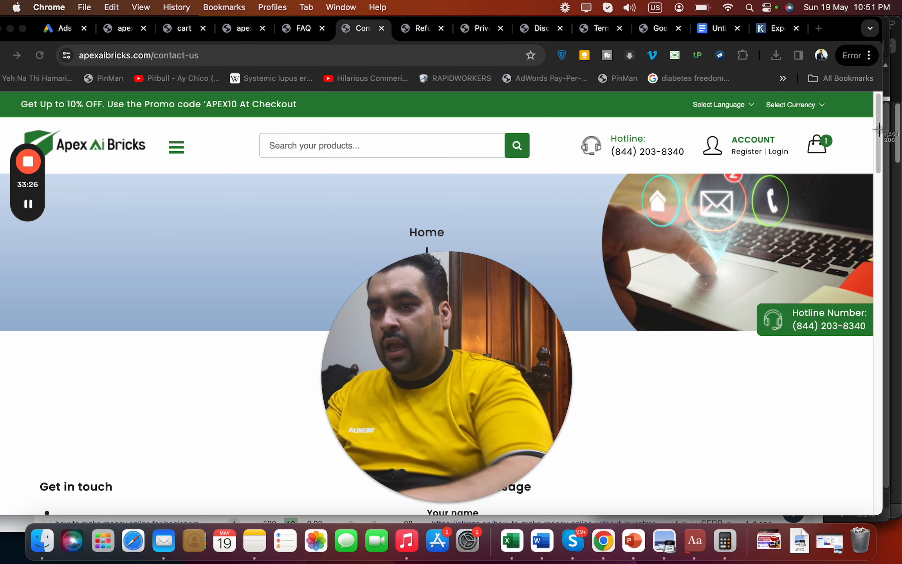
# Resubmit the form and screenshot the 'Oops, something went wrong' error at the page top
pyautogui.press('super+shift+4')
pyautogui.click(875, 172)
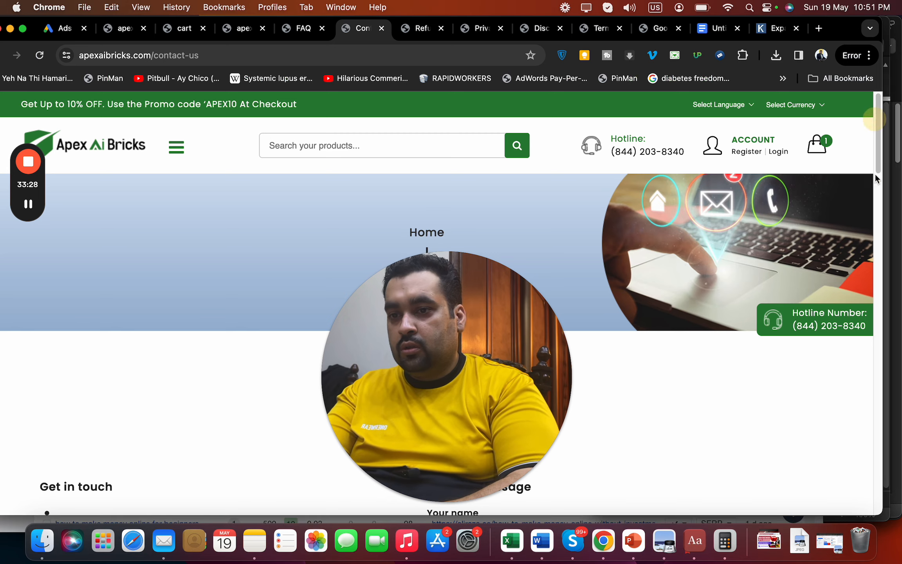
pyautogui.moveTo(877, 200)
pyautogui.mouseDown()
pyautogui.moveTo(878, 175)
pyautogui.moveTo(875, 192)
pyautogui.mouseUp()
pyautogui.moveTo(417, 374); pyautogui.dragTo(111, 374)
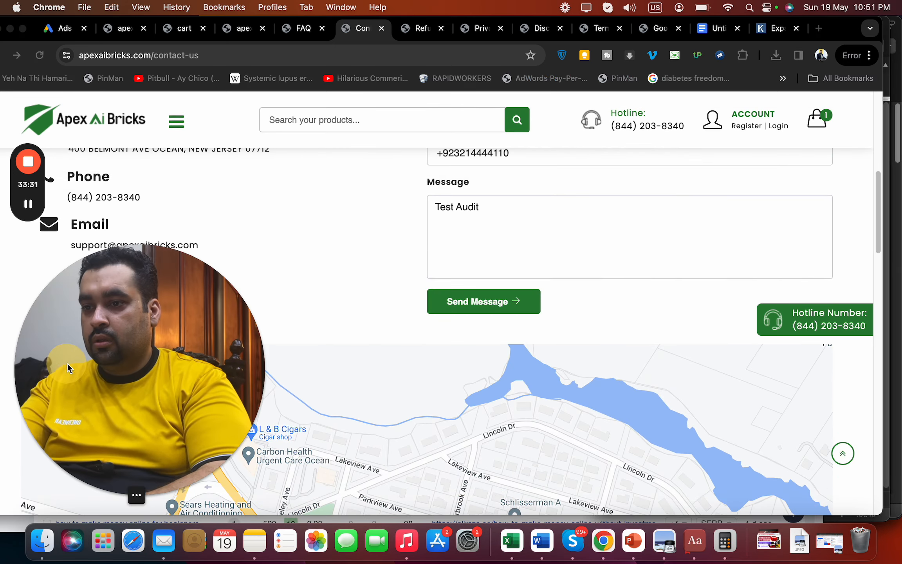
pyautogui.click(491, 308)
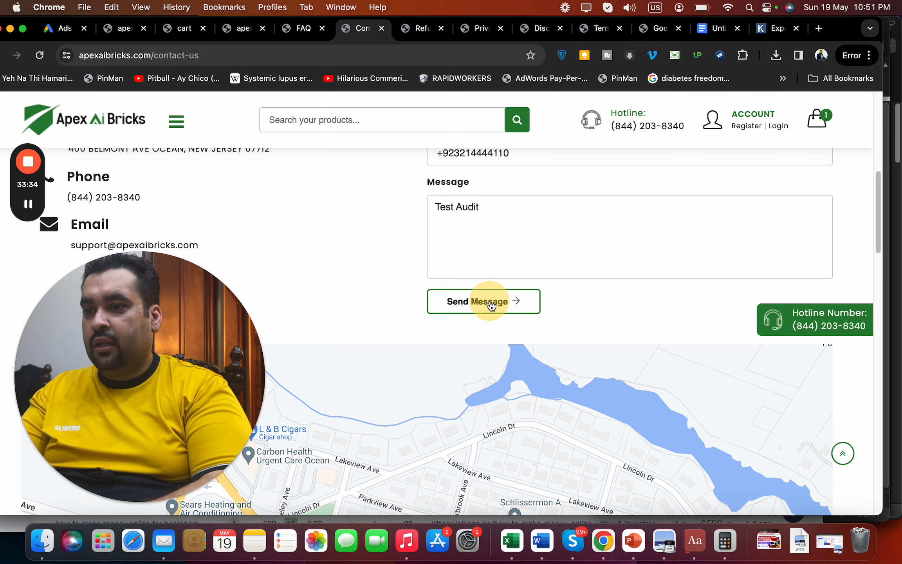
pyautogui.click(492, 304)
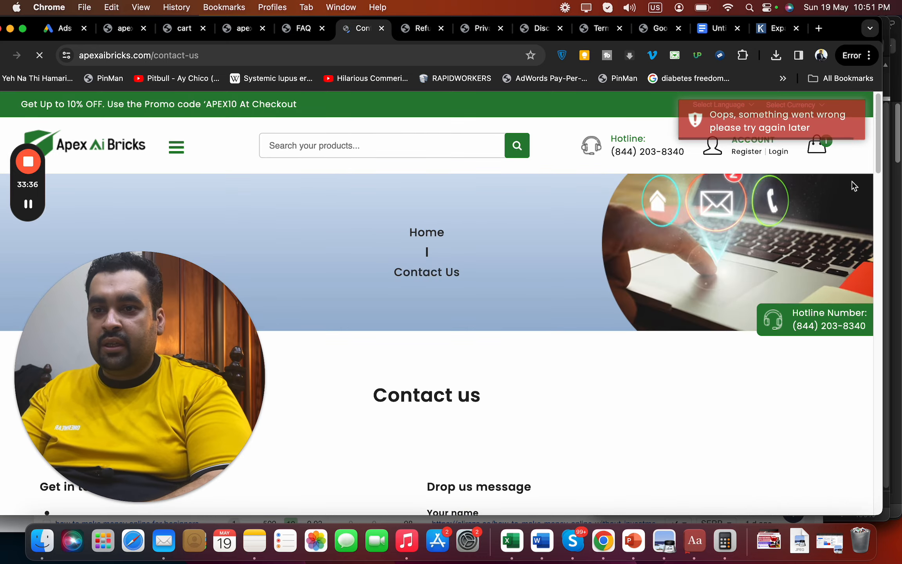
pyautogui.press('super+shift+4')
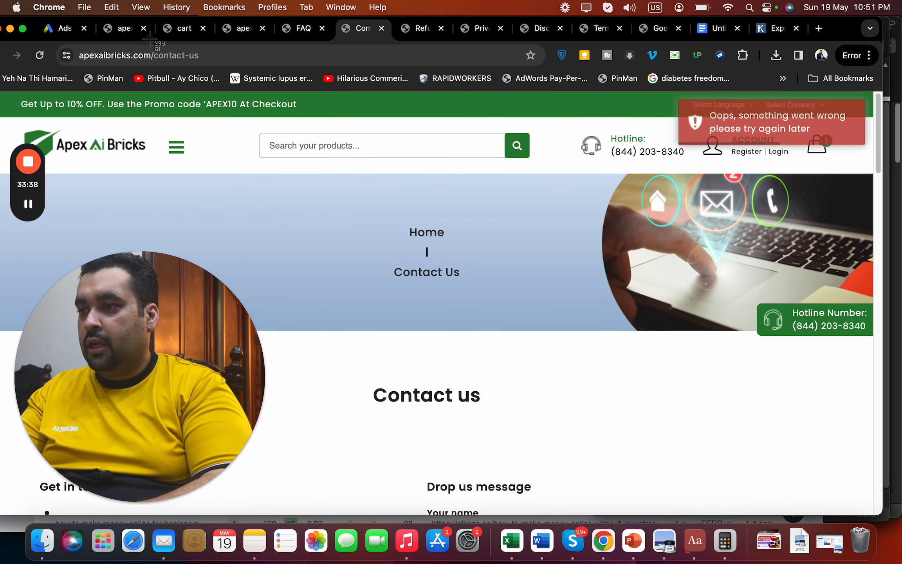
pyautogui.moveTo(149, 38); pyautogui.dragTo(866, 252)
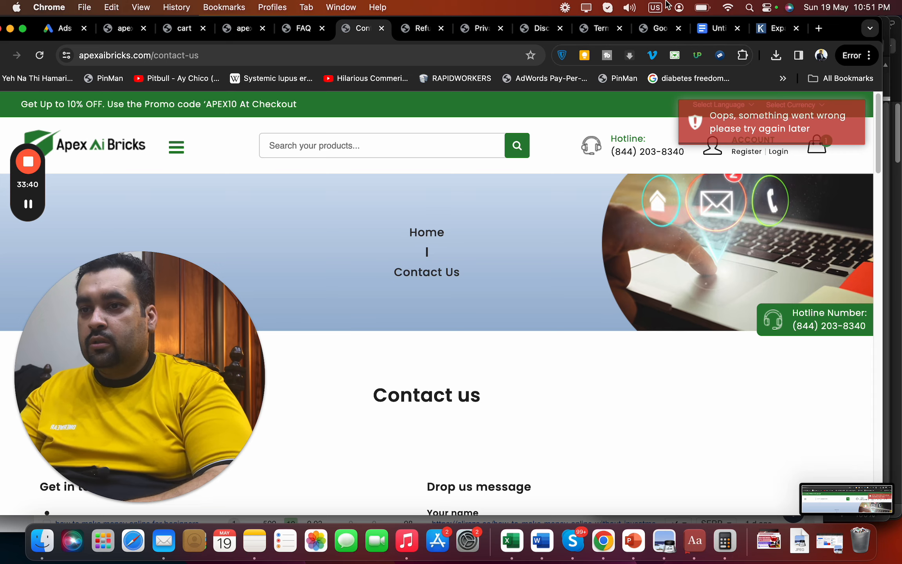
pyautogui.click(718, 29)
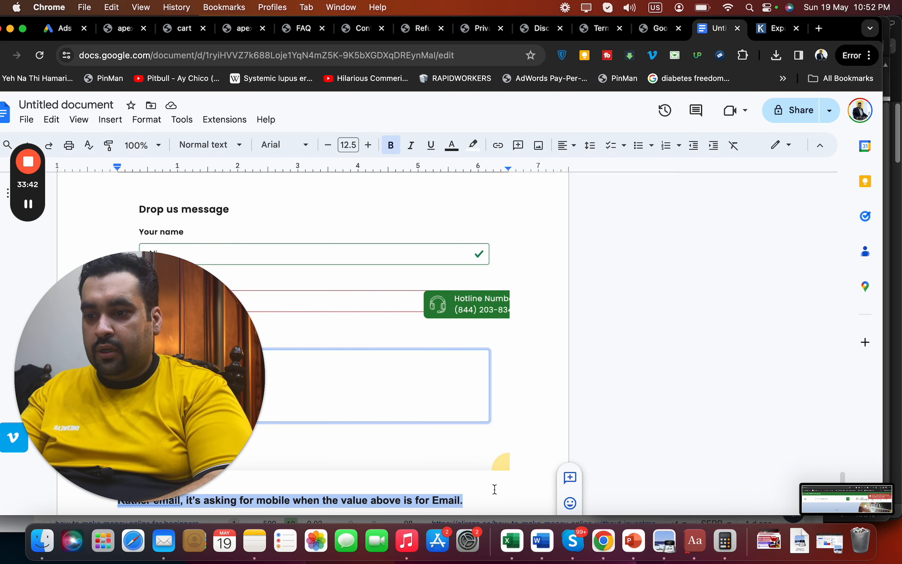
# Insert the error screenshot on a new line below the email note
pyautogui.click(495, 489)
pyautogui.press('Return')
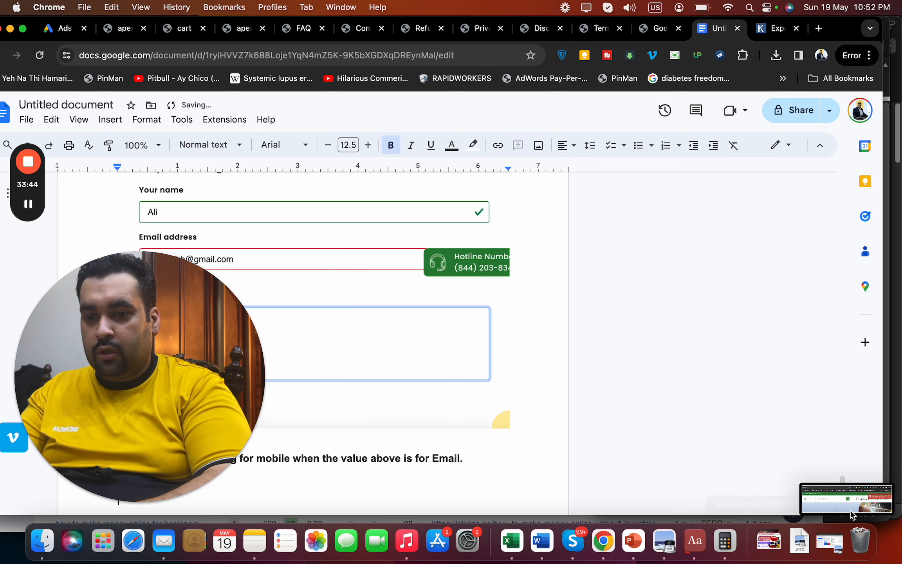
pyautogui.moveTo(852, 514); pyautogui.dragTo(431, 500)
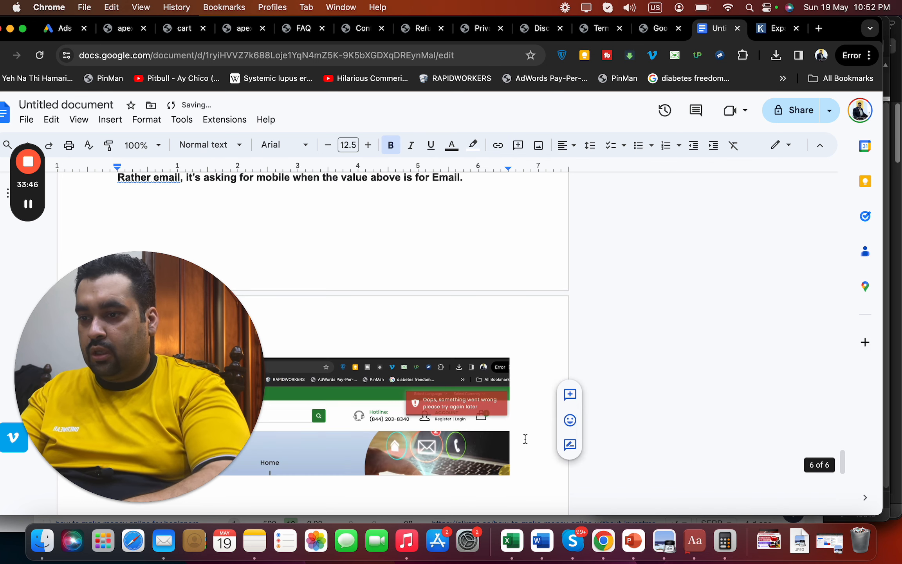
pyautogui.moveTo(251, 411); pyautogui.dragTo(899, 235)
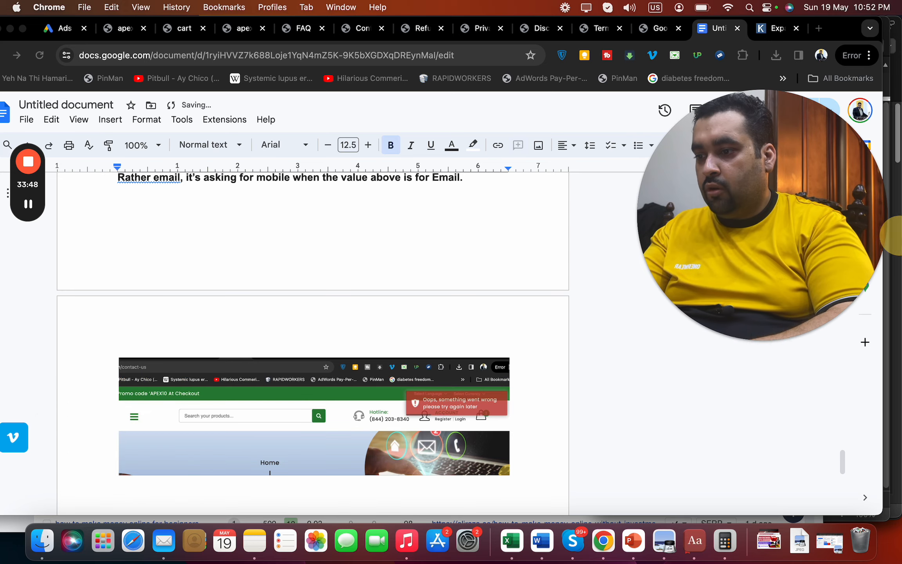
# Type 'I was unable to fill the contact us form.' below the screenshot
pyautogui.click(263, 487)
pyautogui.write('I w')
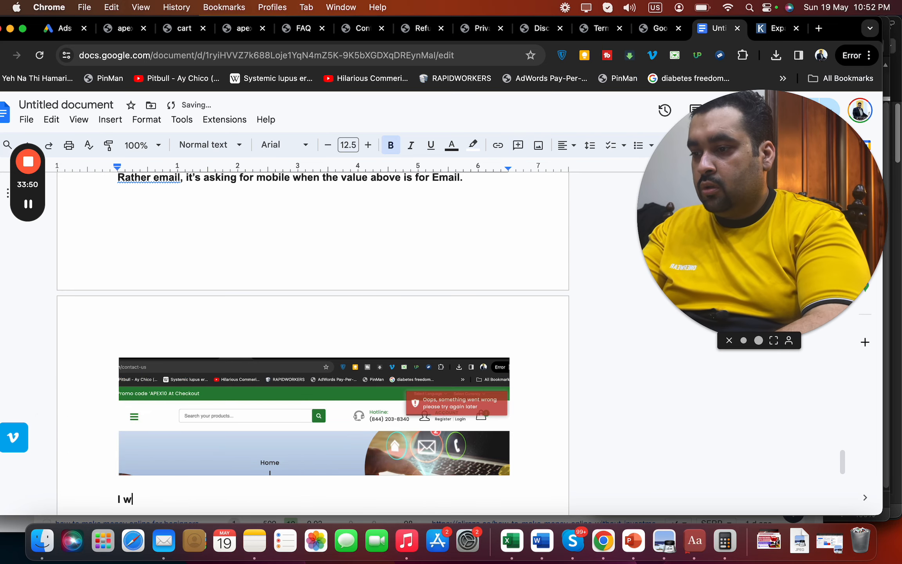
pyautogui.write('as unabl')
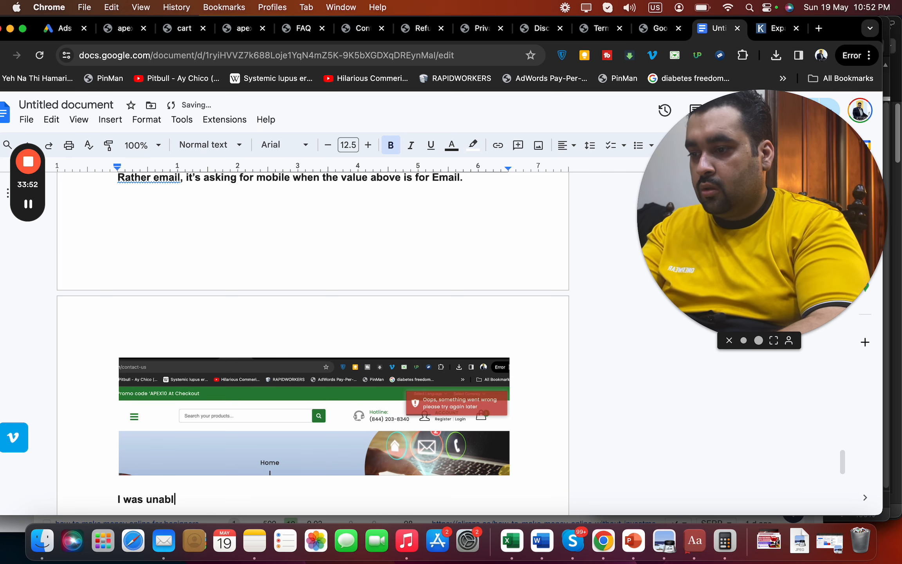
pyautogui.write('e to fill the ')
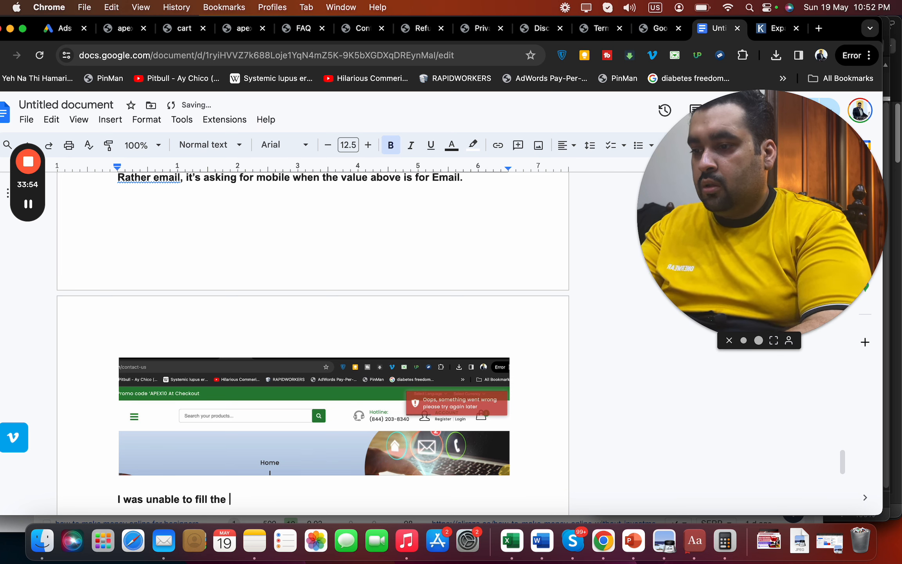
pyautogui.write("contact us form.'")
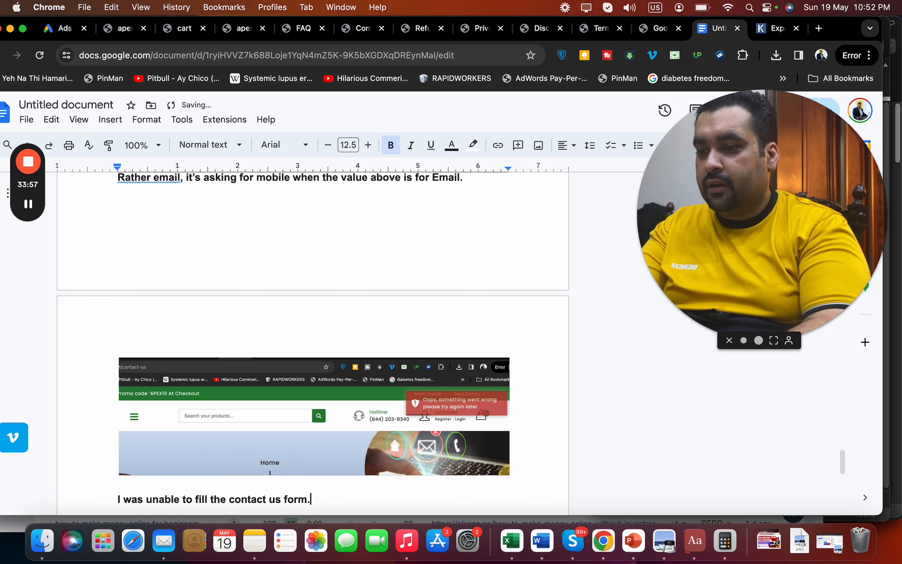
pyautogui.press('BackSpace')
pyautogui.press('Return')
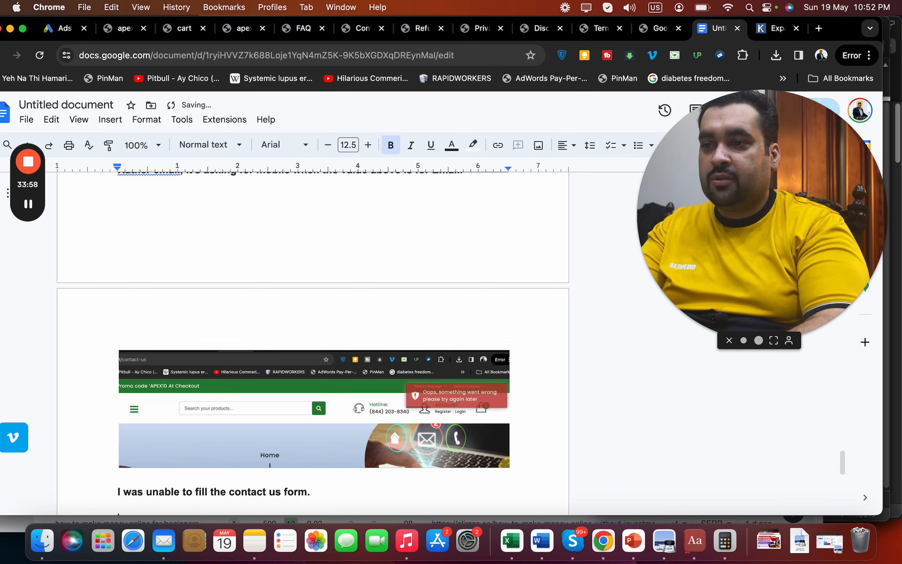
pyautogui.click(355, 34)
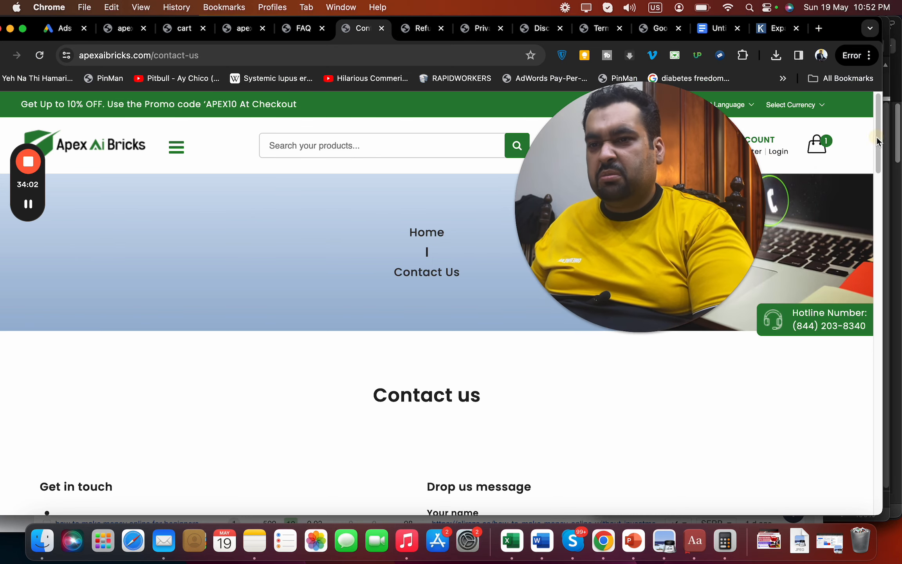
# Copy the site's support e-mail address from the contact details and head to gmail.com
pyautogui.moveTo(876, 137); pyautogui.dragTo(873, 218)
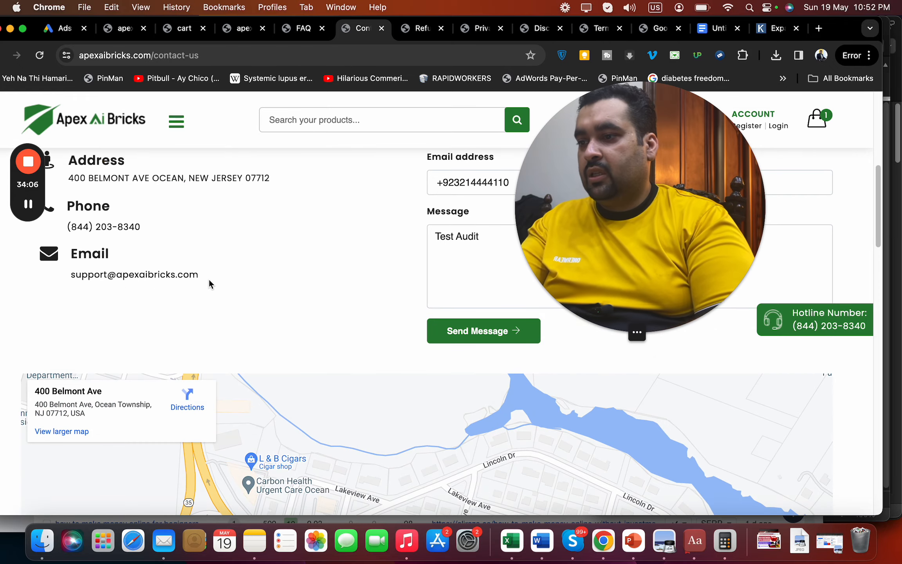
pyautogui.moveTo(213, 276); pyautogui.dragTo(70, 276)
pyautogui.press('super+c')
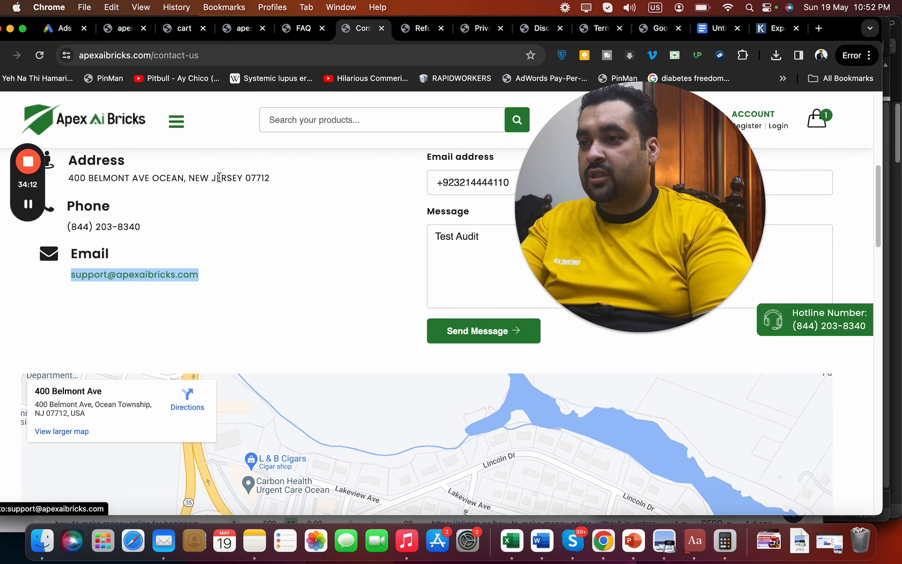
pyautogui.click(292, 78)
pyautogui.click(298, 63)
# Open Gmail with 'gm' and send an email titled 'Test' to the site's support address
pyautogui.write('gm')
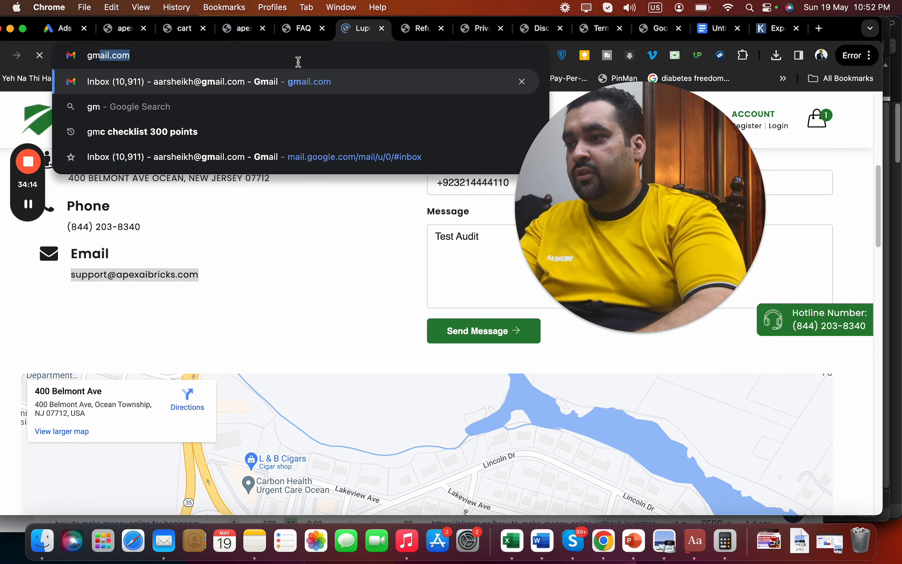
pyautogui.press('Return')
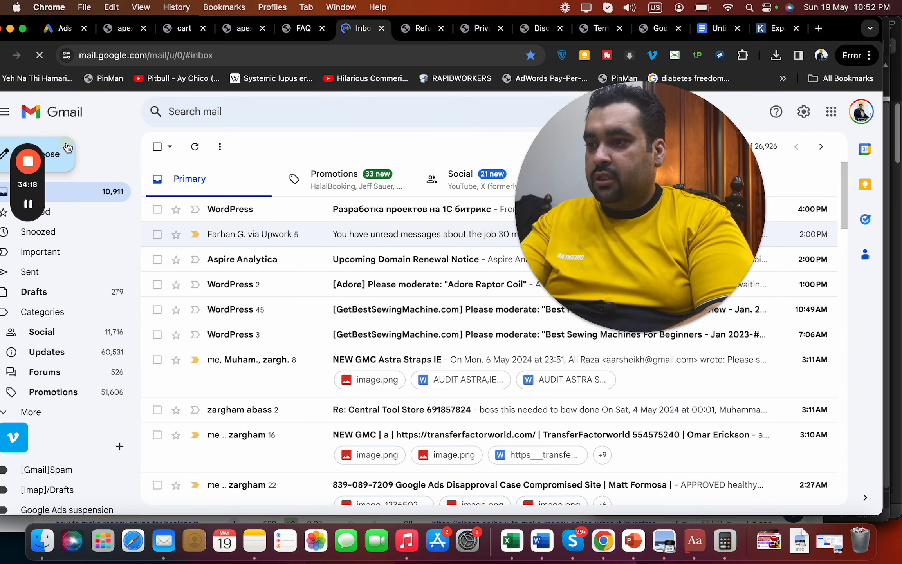
pyautogui.click(68, 148)
pyautogui.moveTo(621, 188); pyautogui.dragTo(283, 361)
pyautogui.click(590, 194)
pyautogui.press('super+v')
pyautogui.click(567, 230)
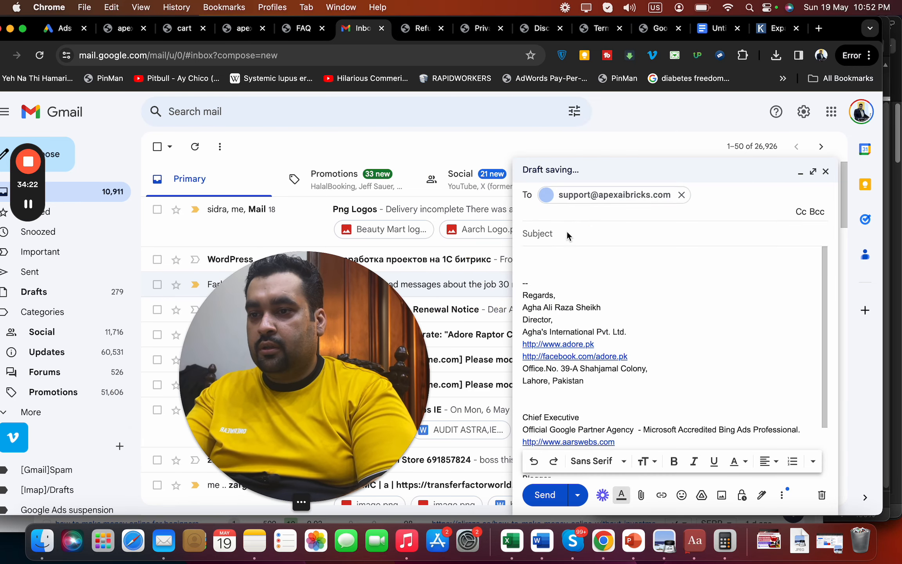
pyautogui.write('Test')
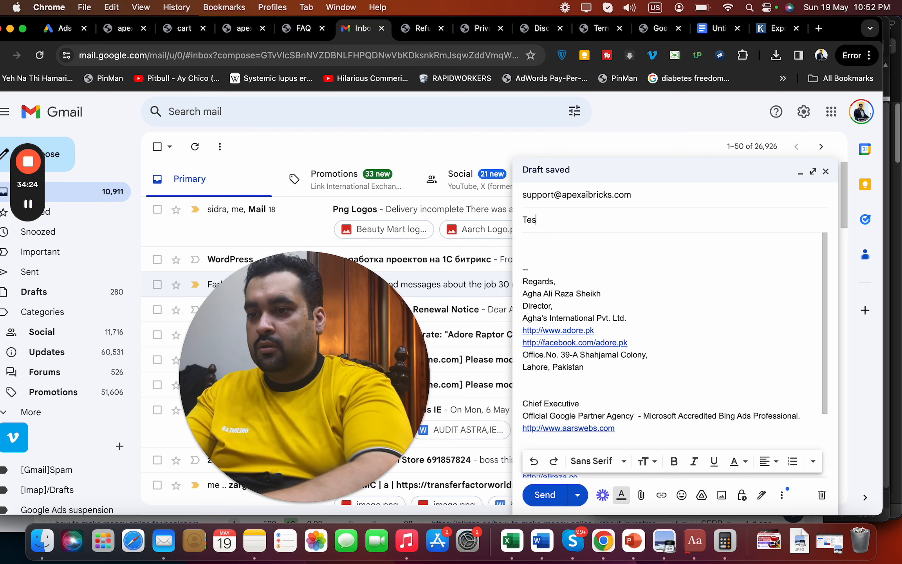
pyautogui.click(556, 495)
# Open the sent 'Test' message and look it over
pyautogui.moveTo(367, 379); pyautogui.dragTo(300, 373)
pyautogui.click(157, 482)
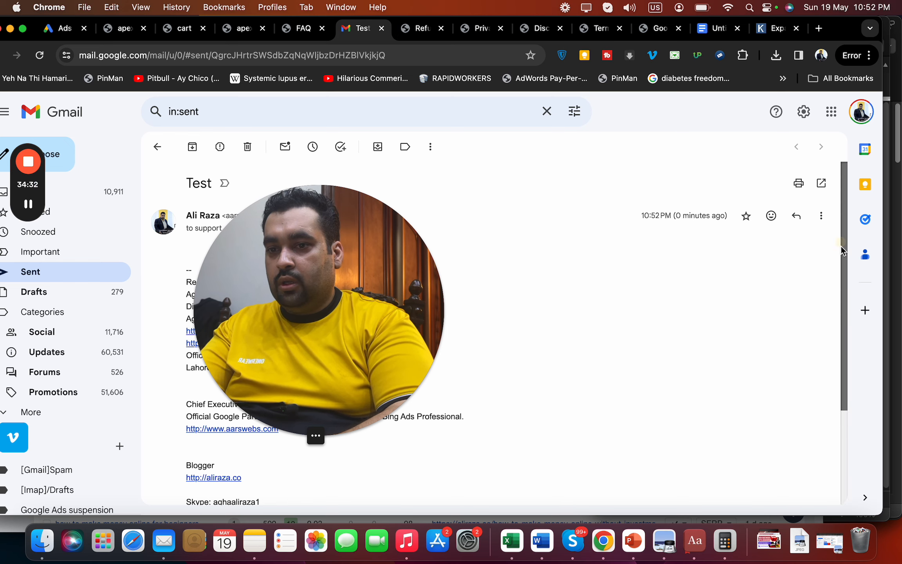
pyautogui.moveTo(840, 246); pyautogui.dragTo(843, 388)
pyautogui.moveTo(361, 353); pyautogui.dragTo(807, 364)
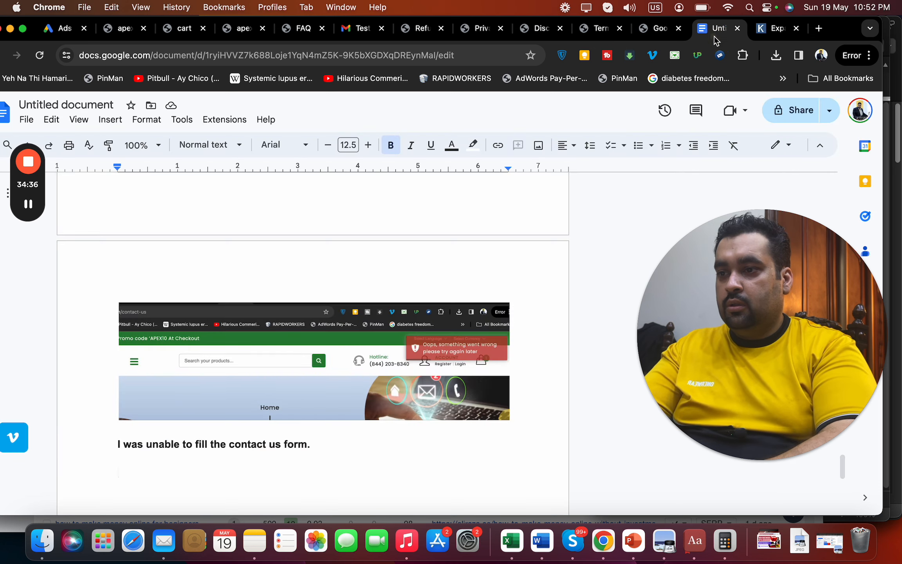
# Close the Apex Ai Bricks refund, privacy policy, disclaimer and terms tabs
pyautogui.click(664, 28)
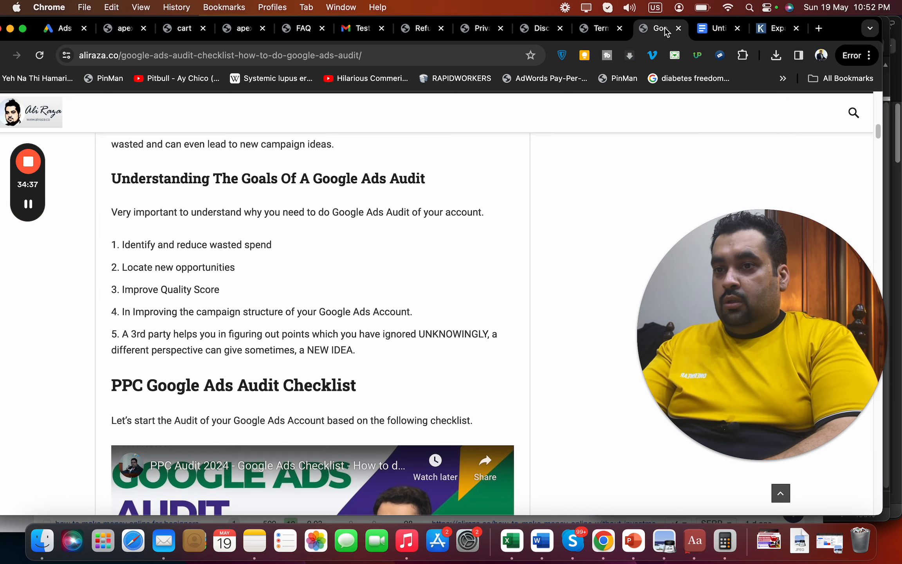
pyautogui.click(422, 27)
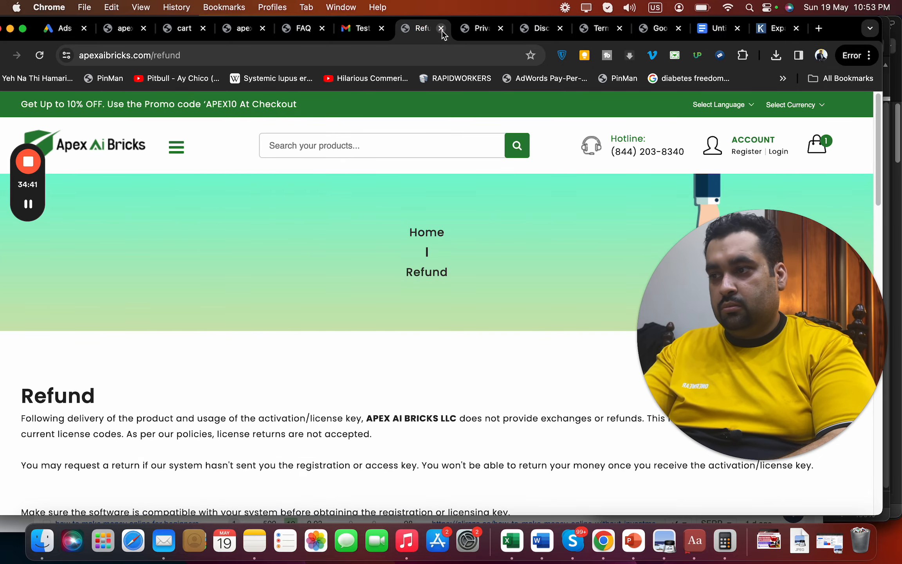
pyautogui.click(441, 29)
pyautogui.click(441, 29)
pyautogui.click(441, 29)
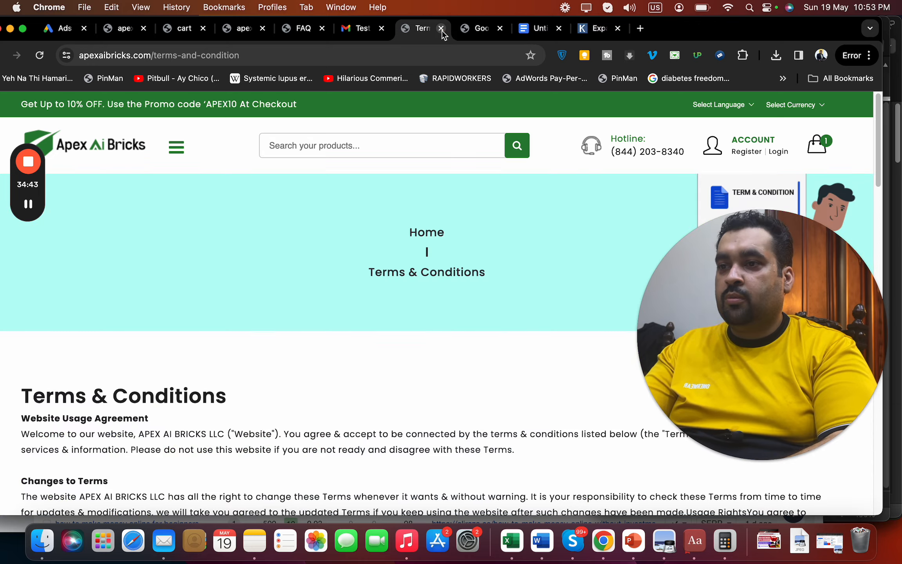
pyautogui.click(441, 29)
pyautogui.click(474, 36)
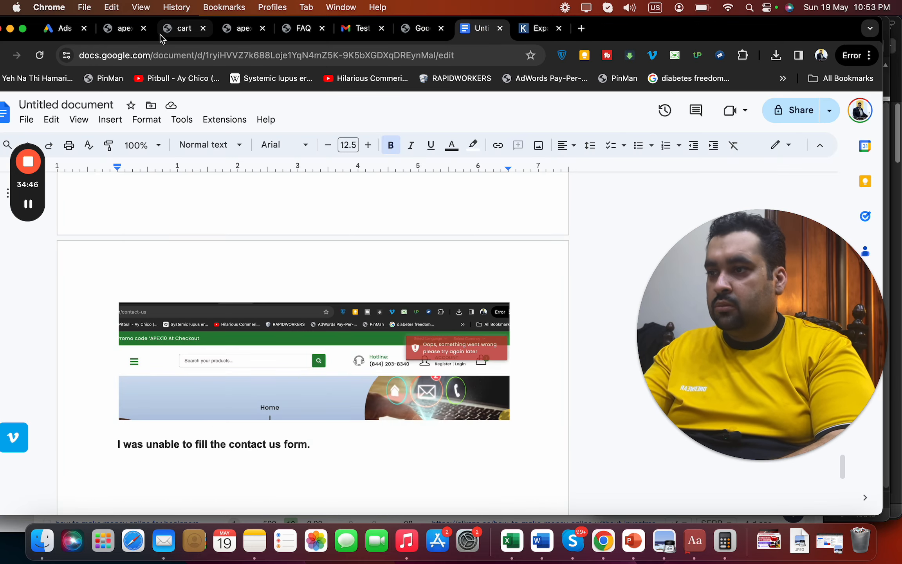
# Close the McAfee product and shopping cart tabs and return to Google Ads
pyautogui.click(132, 31)
pyautogui.click(144, 28)
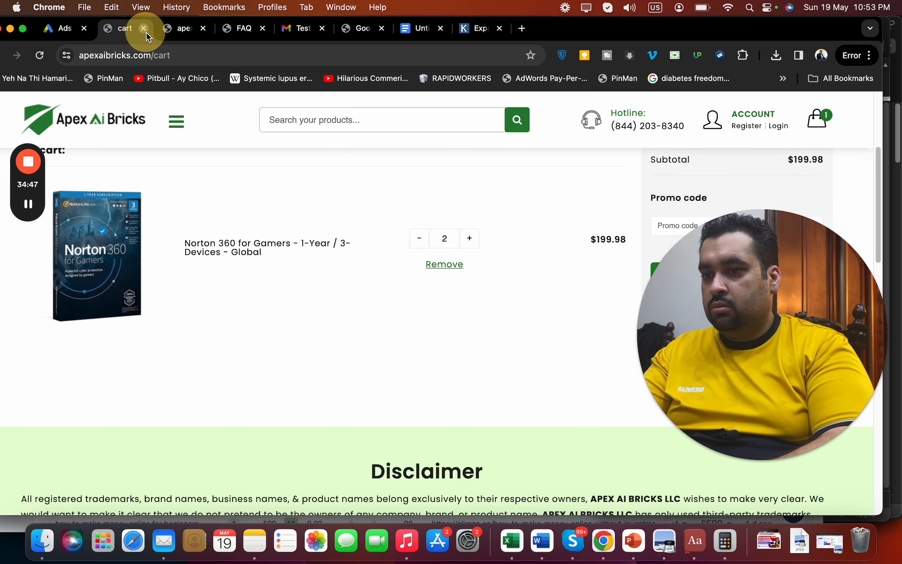
pyautogui.click(144, 28)
pyautogui.click(55, 34)
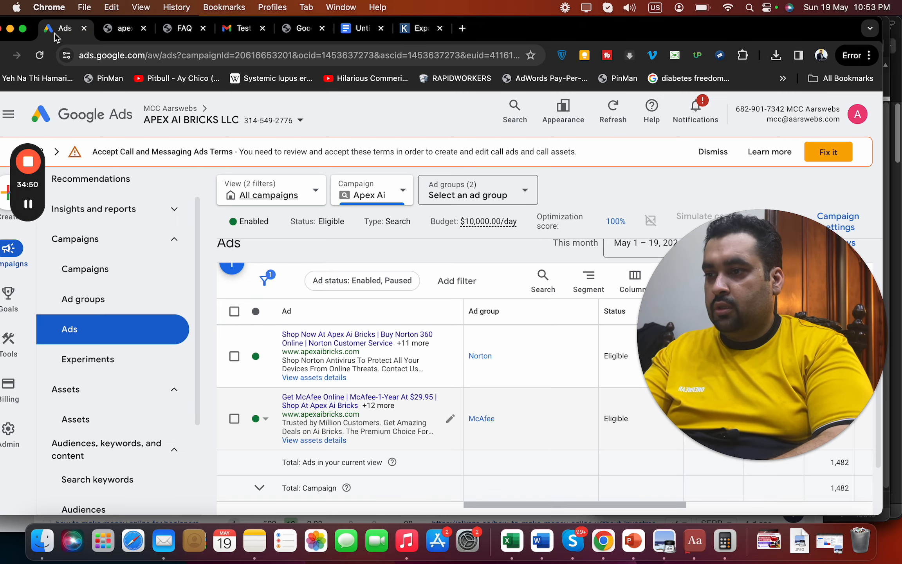
# Go to the Campaigns list and open the Apex Ai campaign's ad groups
pyautogui.moveTo(196, 399); pyautogui.dragTo(193, 484)
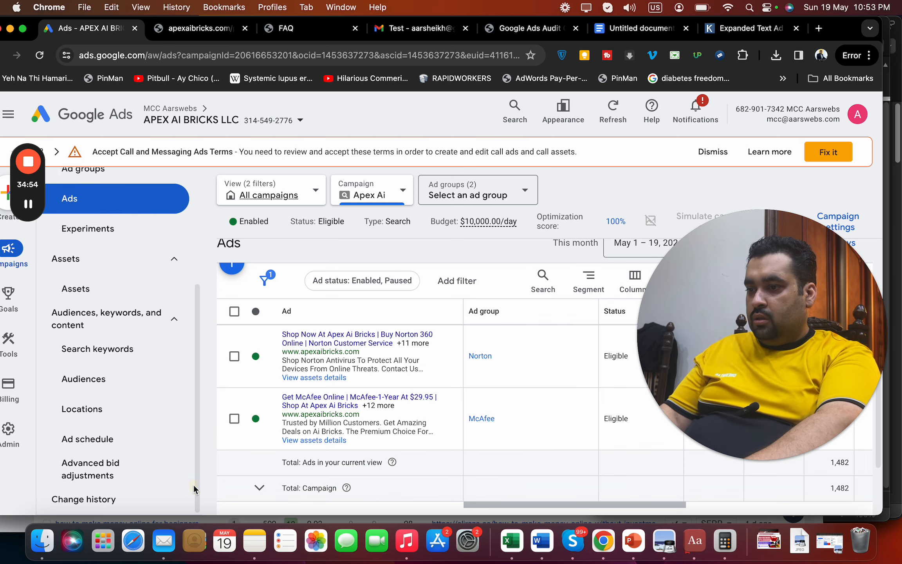
pyautogui.click(119, 328)
pyautogui.moveTo(198, 430); pyautogui.dragTo(197, 442)
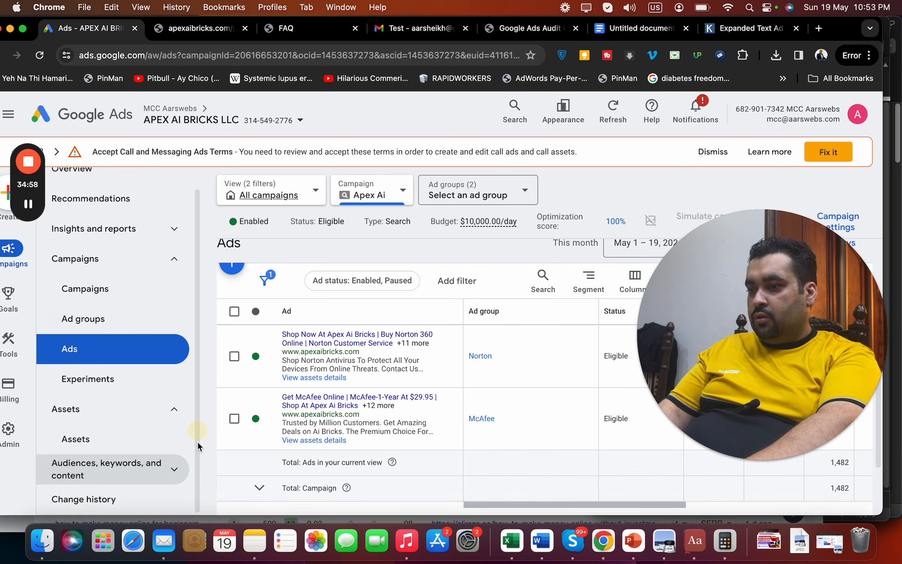
pyautogui.click(109, 294)
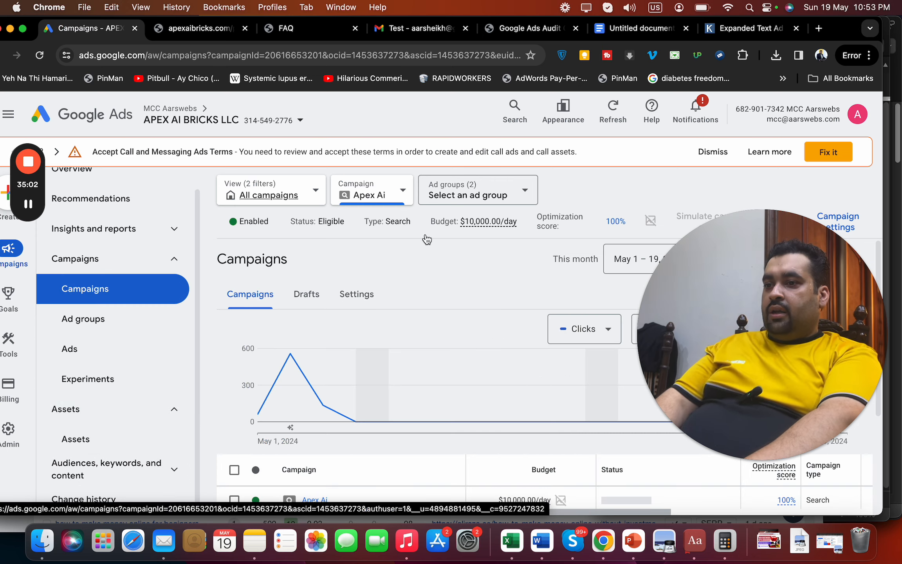
pyautogui.moveTo(750, 274); pyautogui.dragTo(681, 151)
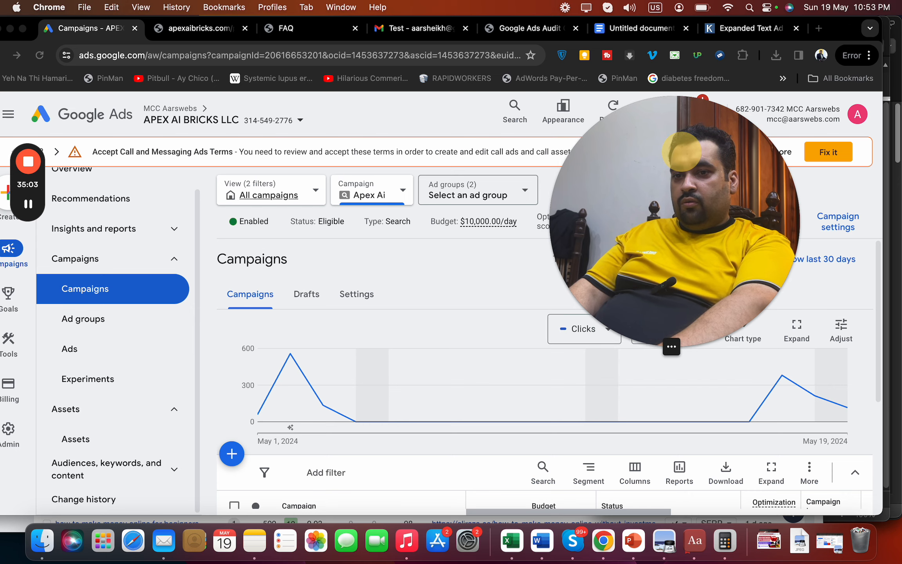
pyautogui.click(874, 327)
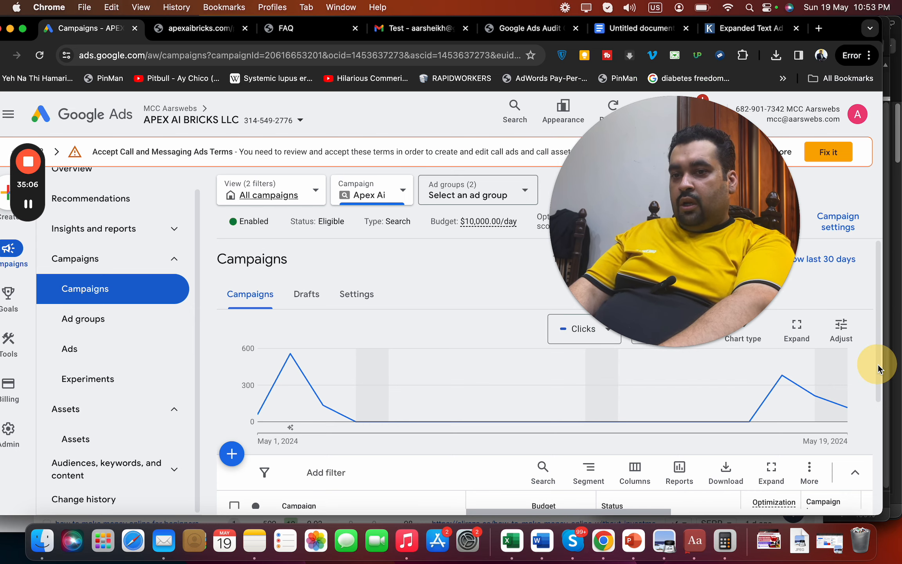
pyautogui.moveTo(878, 365); pyautogui.dragTo(878, 433)
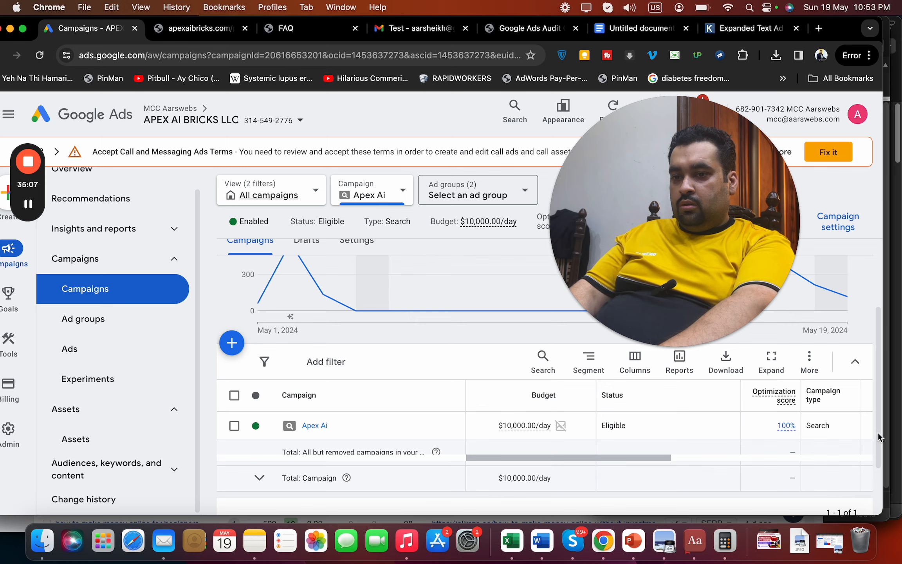
pyautogui.click(315, 426)
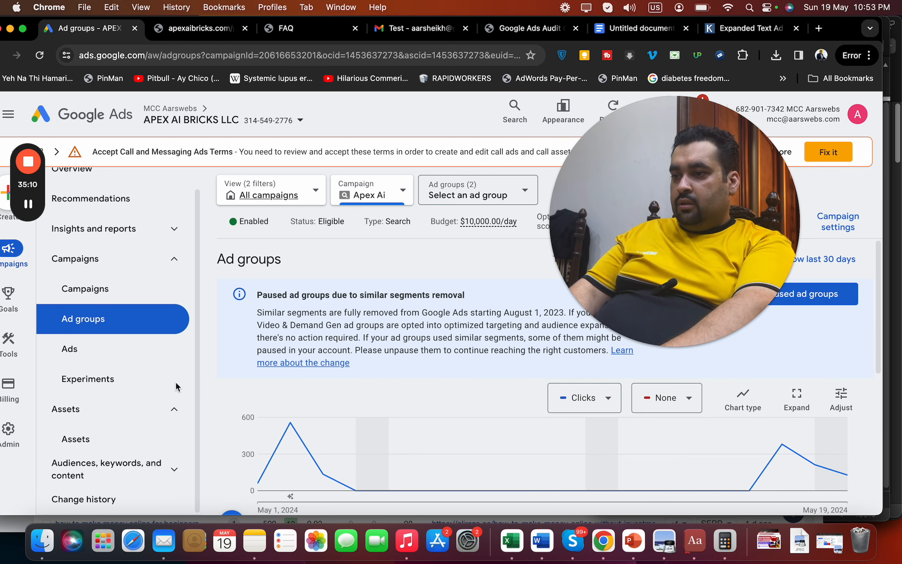
# Open the Norton ad group's negative search keywords
pyautogui.click(200, 410)
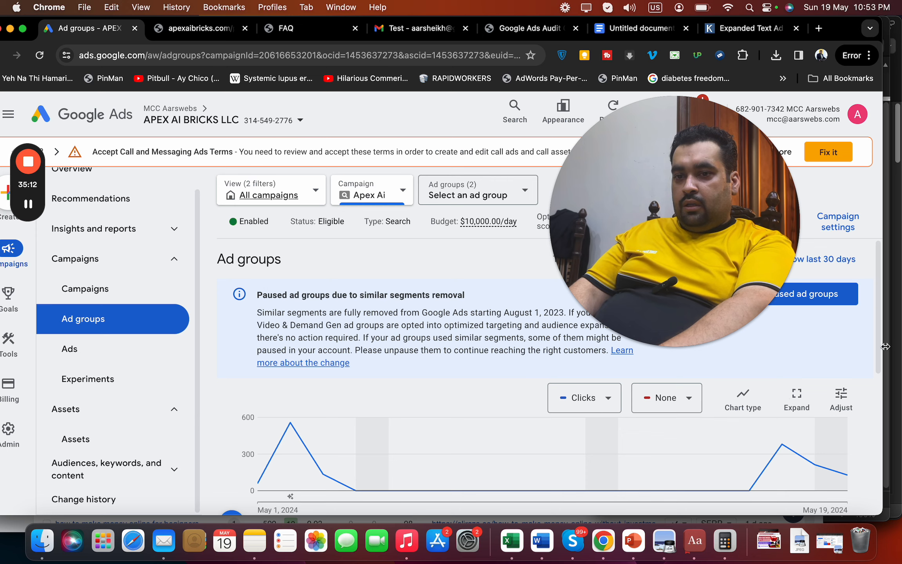
pyautogui.moveTo(879, 354); pyautogui.dragTo(881, 406)
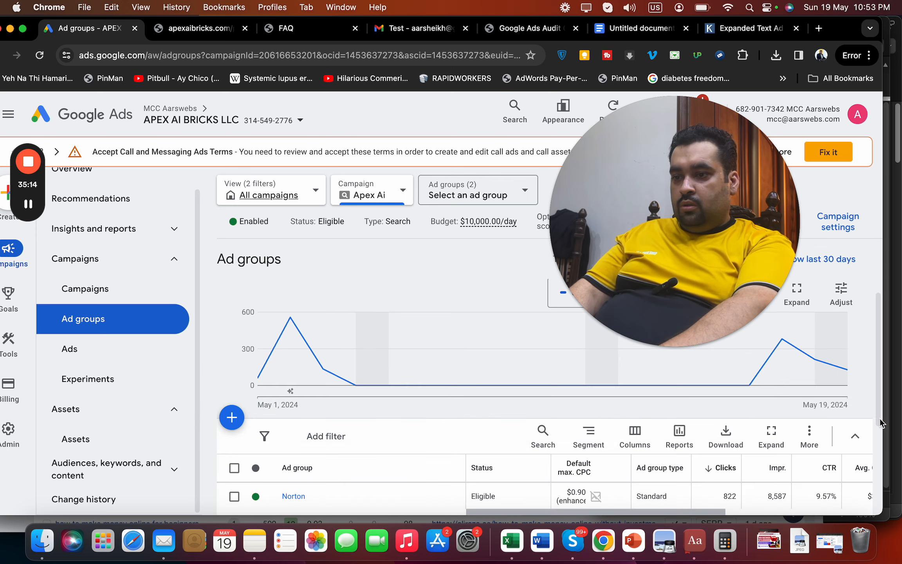
pyautogui.scroll(-5, 752, 399)
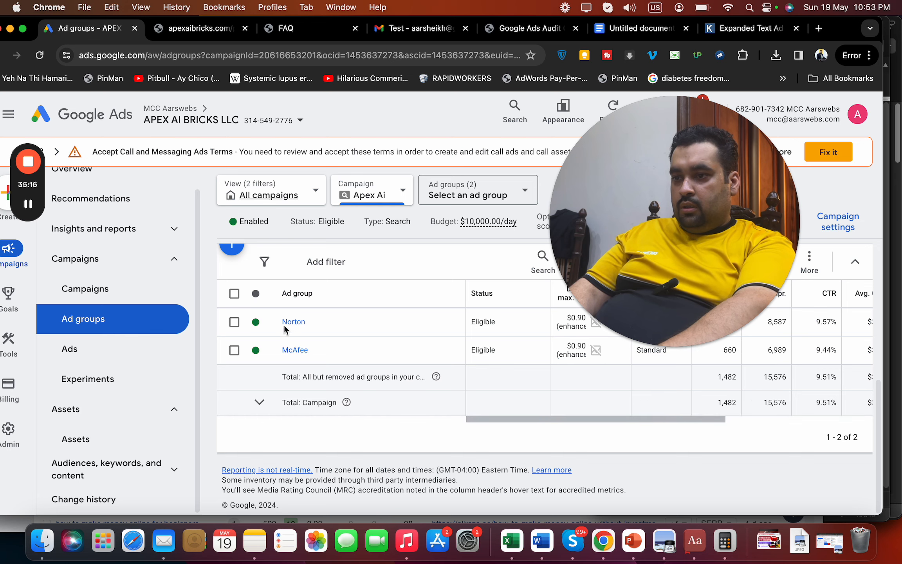
pyautogui.moveTo(652, 193); pyautogui.dragTo(504, 108)
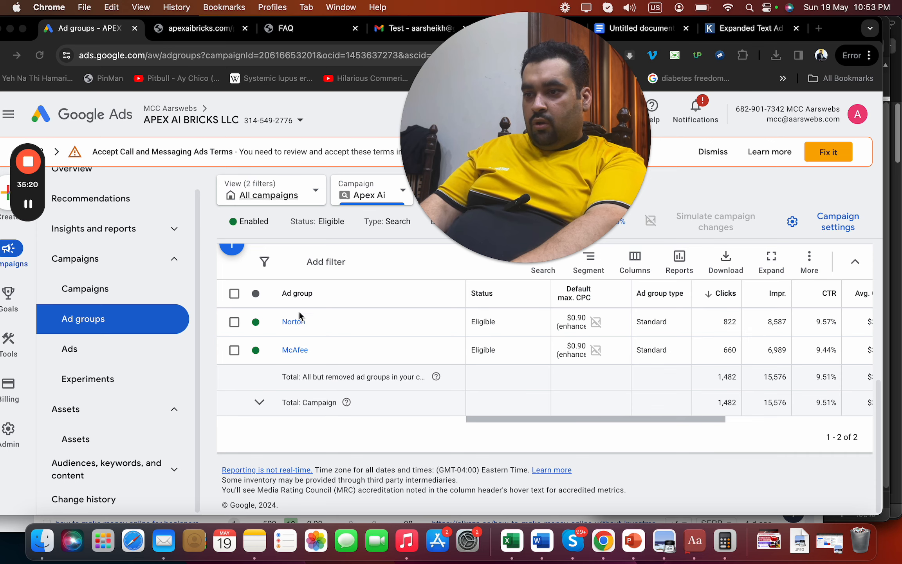
pyautogui.click(291, 324)
pyautogui.click(298, 322)
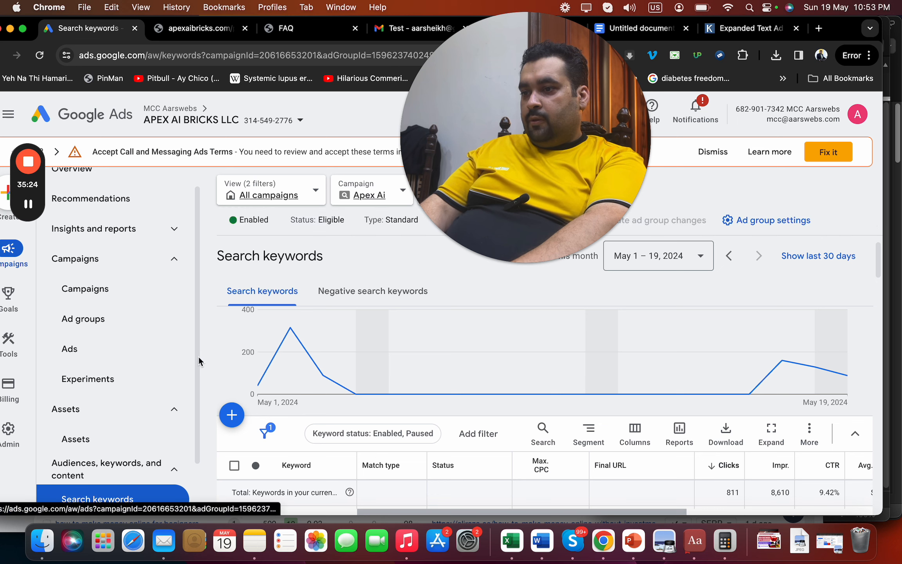
pyautogui.moveTo(198, 369); pyautogui.dragTo(198, 415)
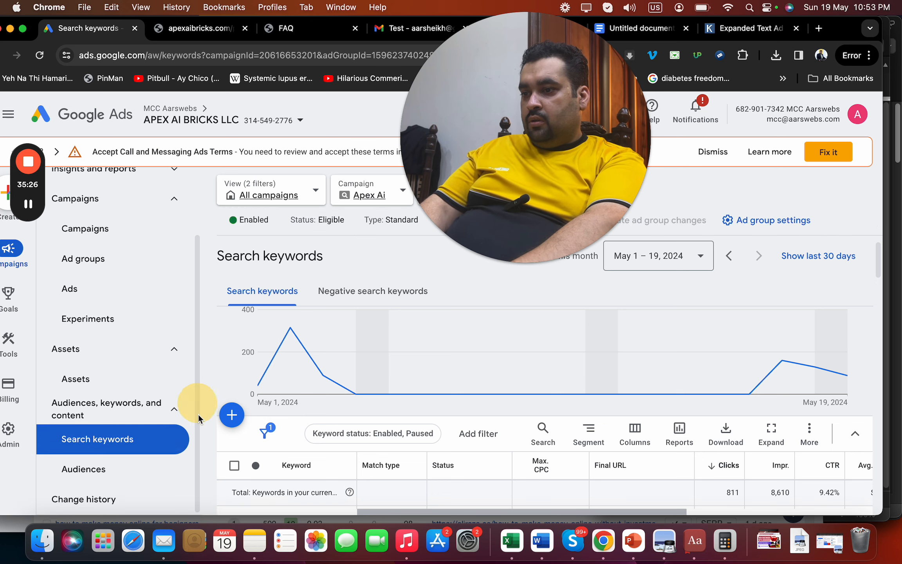
pyautogui.click(384, 289)
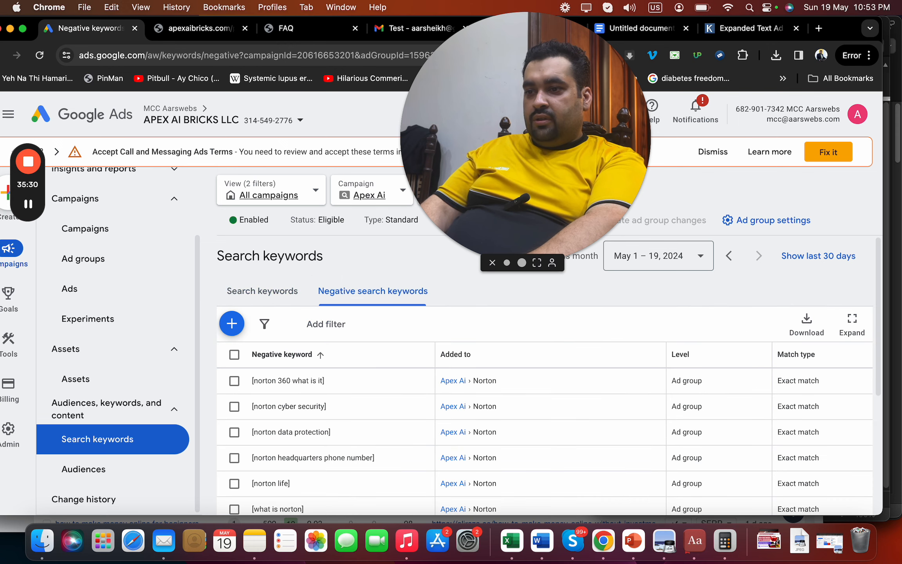
# Review the 10 exact-match negative keywords, then return to the audit notes
pyautogui.scroll(-3, 877, 329)
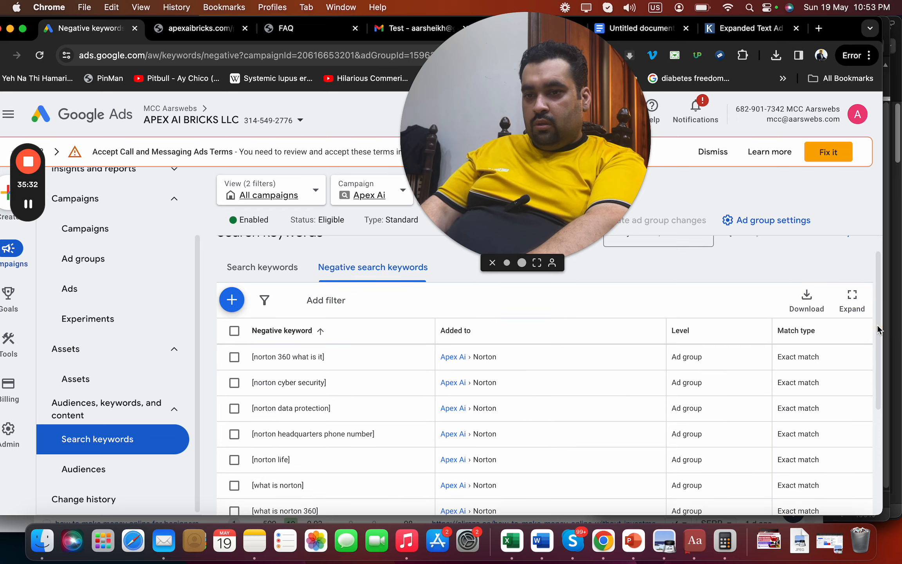
pyautogui.scroll(-3, 878, 400)
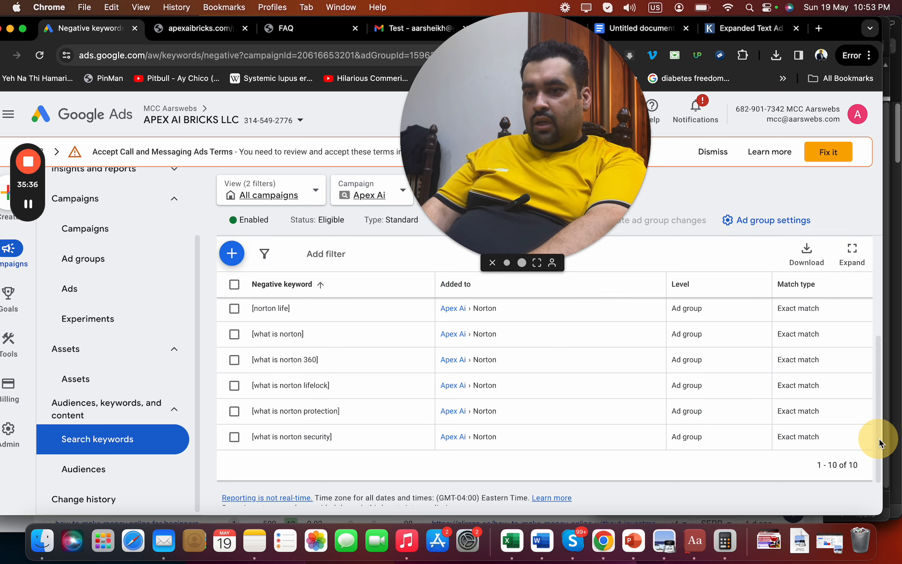
pyautogui.moveTo(540, 171); pyautogui.dragTo(788, 310)
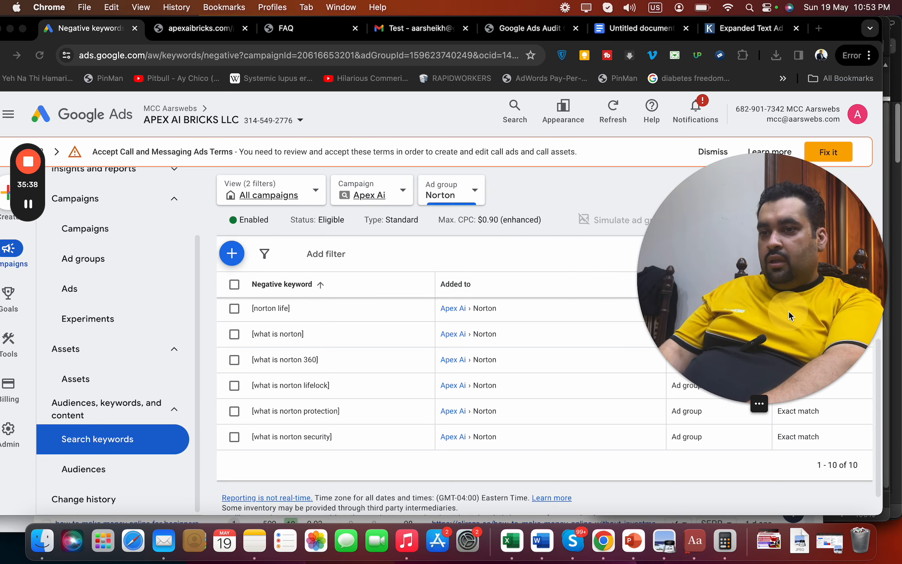
pyautogui.click(618, 28)
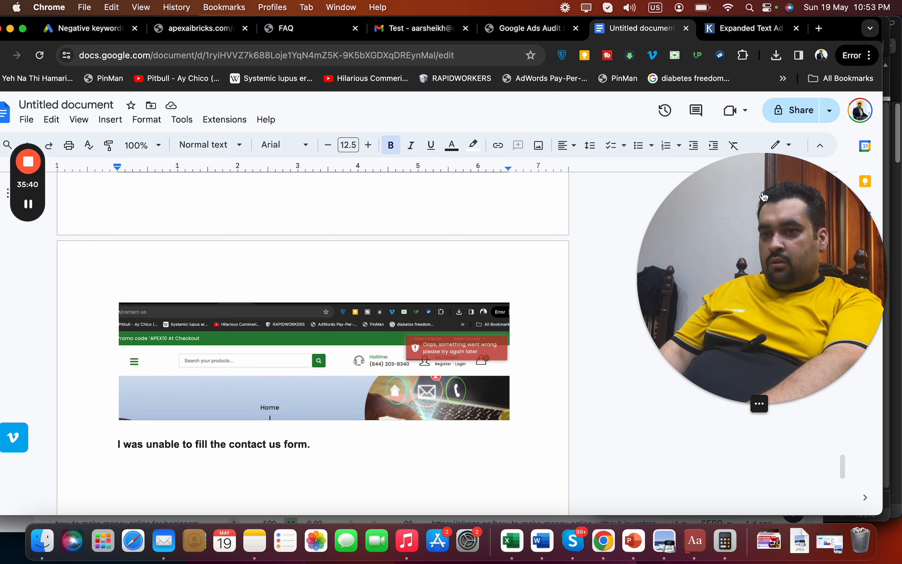
# Below the HIGH CPC note, add 'It's good that you have worked on negative keywords.'
pyautogui.moveTo(762, 192); pyautogui.dragTo(640, 199)
pyautogui.moveTo(843, 467); pyautogui.dragTo(867, 346)
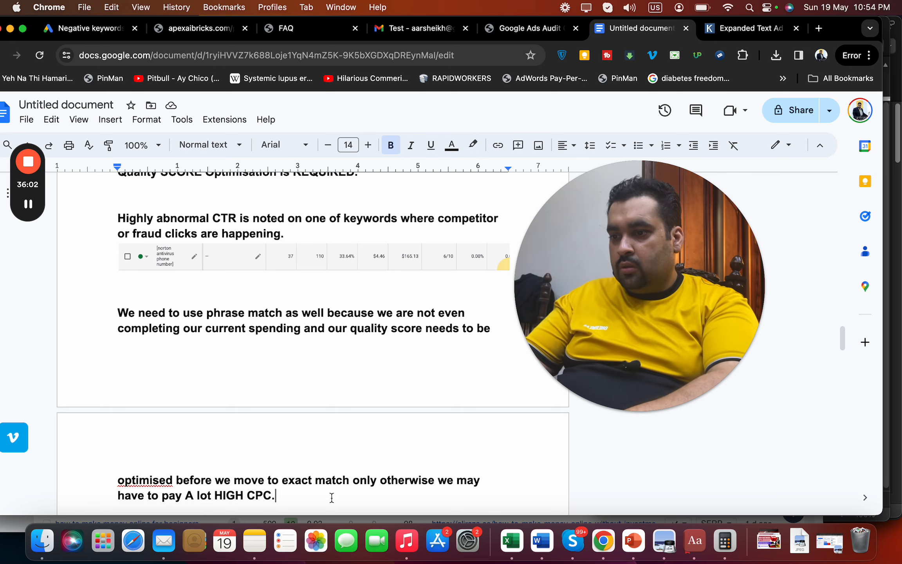
pyautogui.press('Return')
pyautogui.write('It’s')
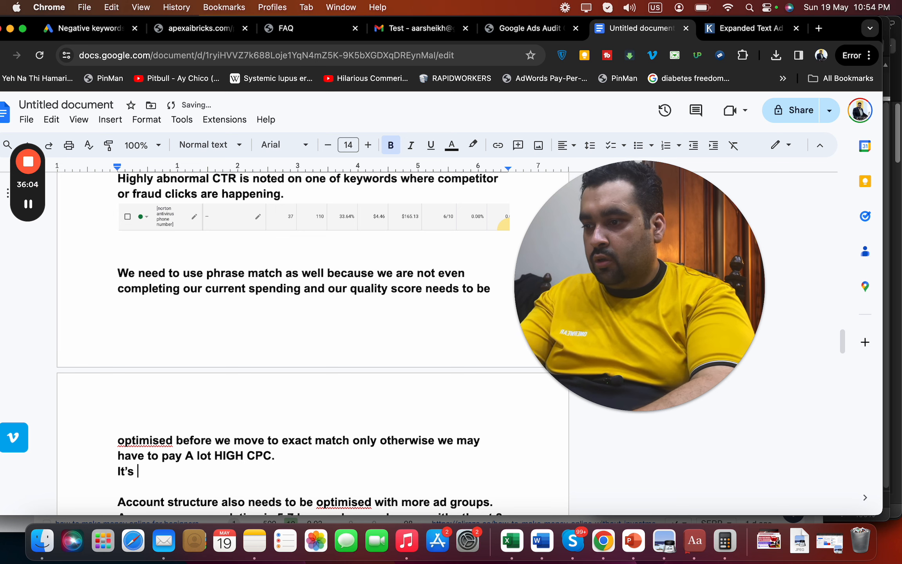
pyautogui.write("t's good that")
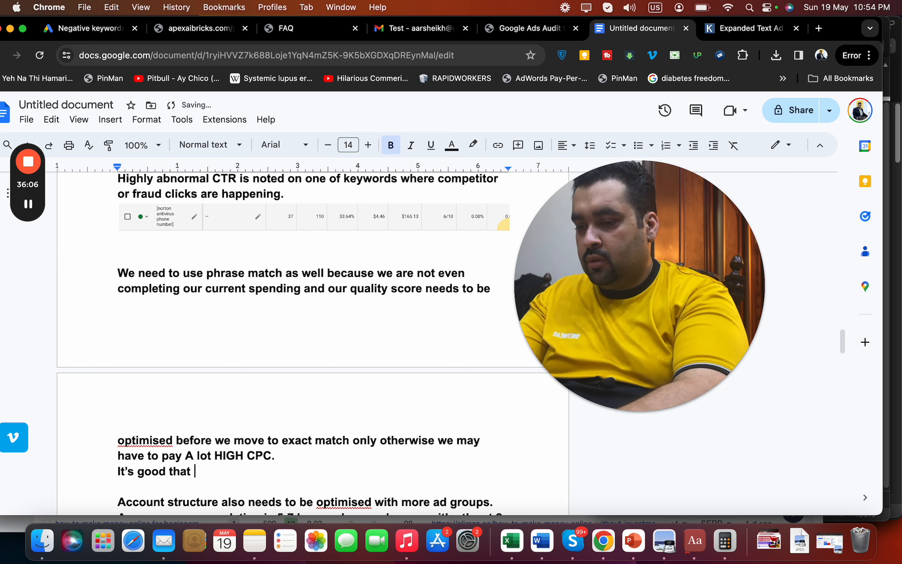
pyautogui.write(' you have worke do')
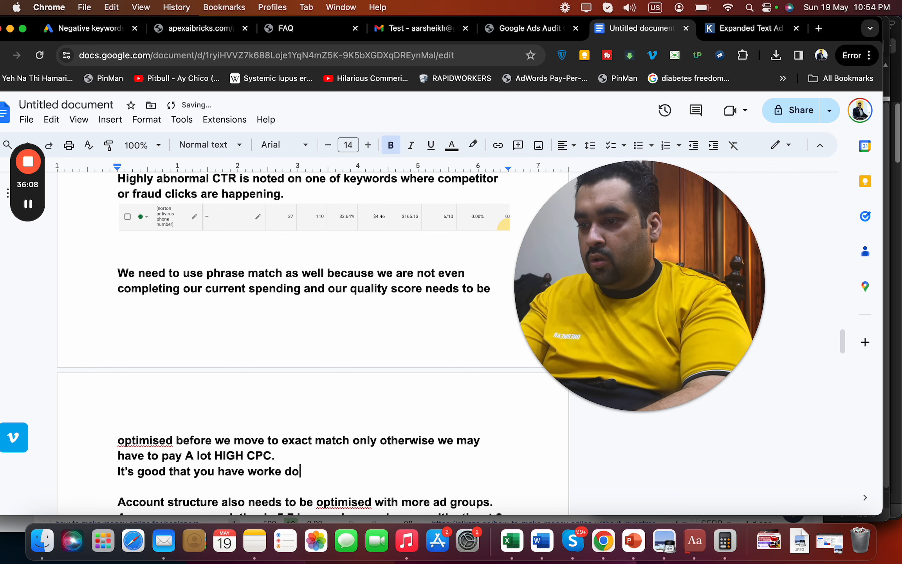
pyautogui.press('BackSpace')
pyautogui.press('BackSpace')
pyautogui.press('BackSpace')
pyautogui.write('d on n ')
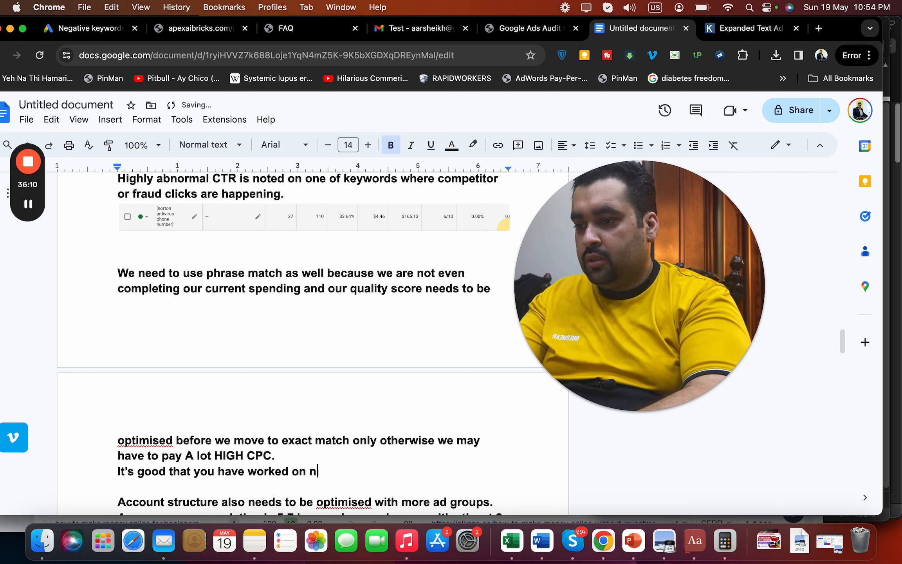
pyautogui.write('negative keywords.')
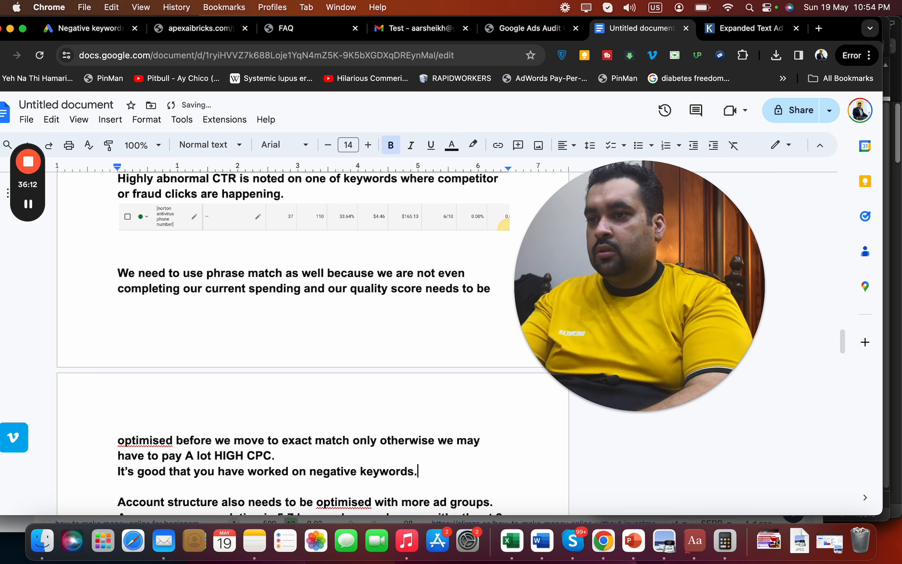
pyautogui.press('Return')
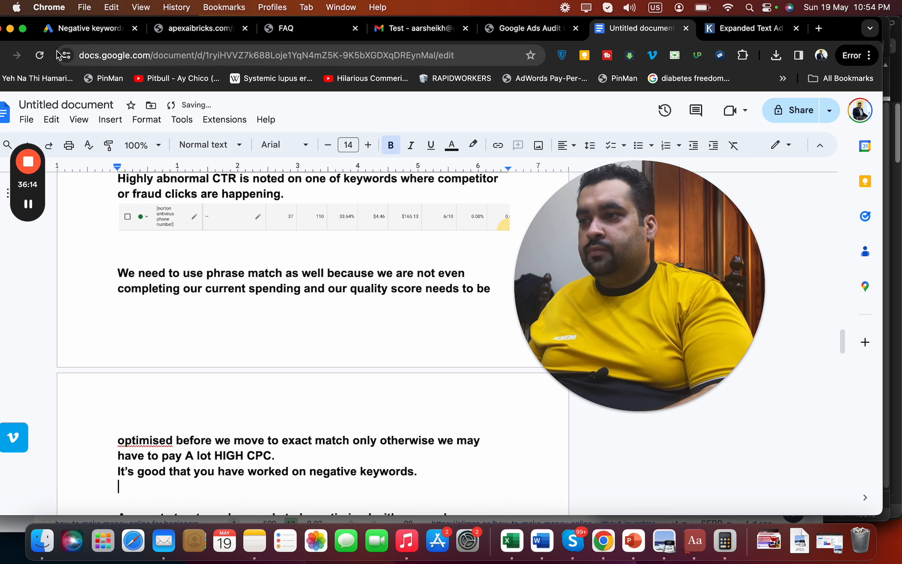
pyautogui.click(90, 27)
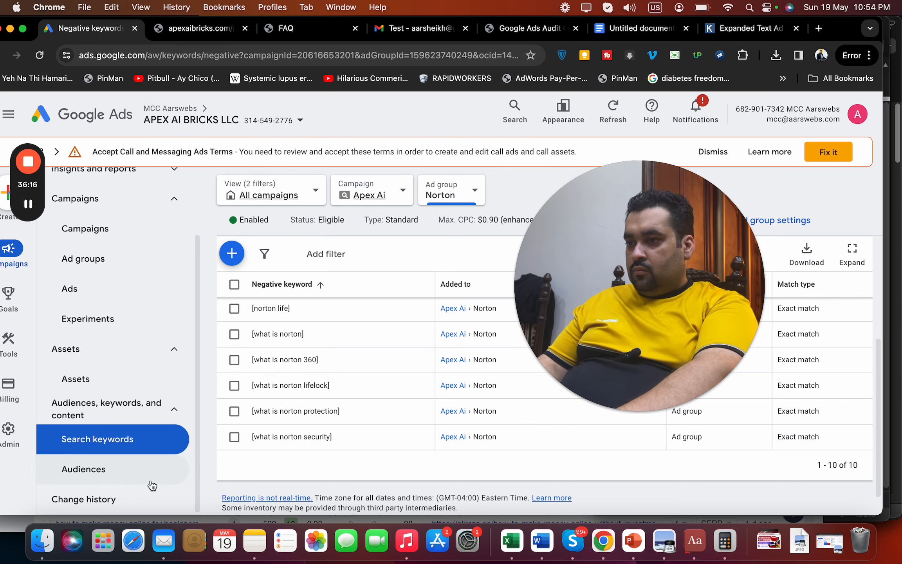
# Open the Norton ad group's audience summary and show the gender click breakdown
pyautogui.click(130, 471)
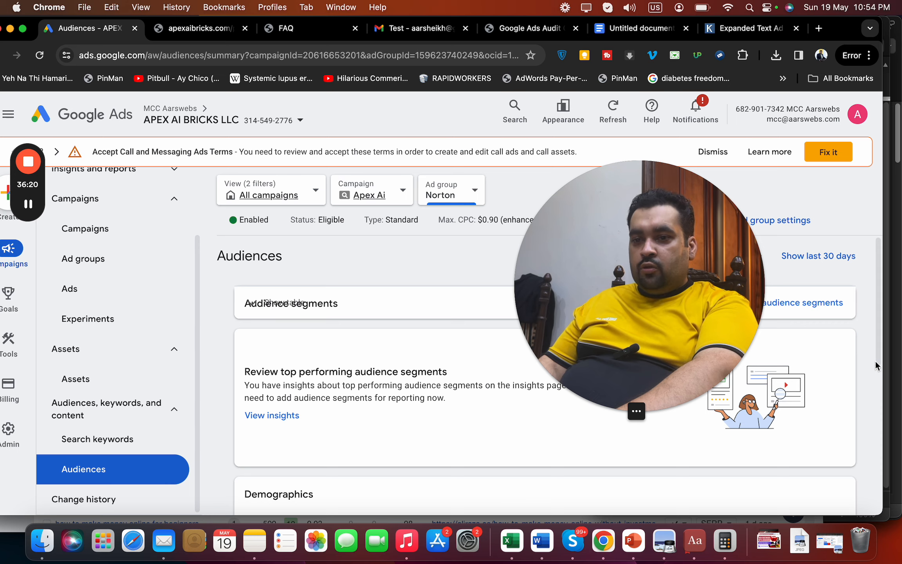
pyautogui.moveTo(877, 352); pyautogui.dragTo(874, 446)
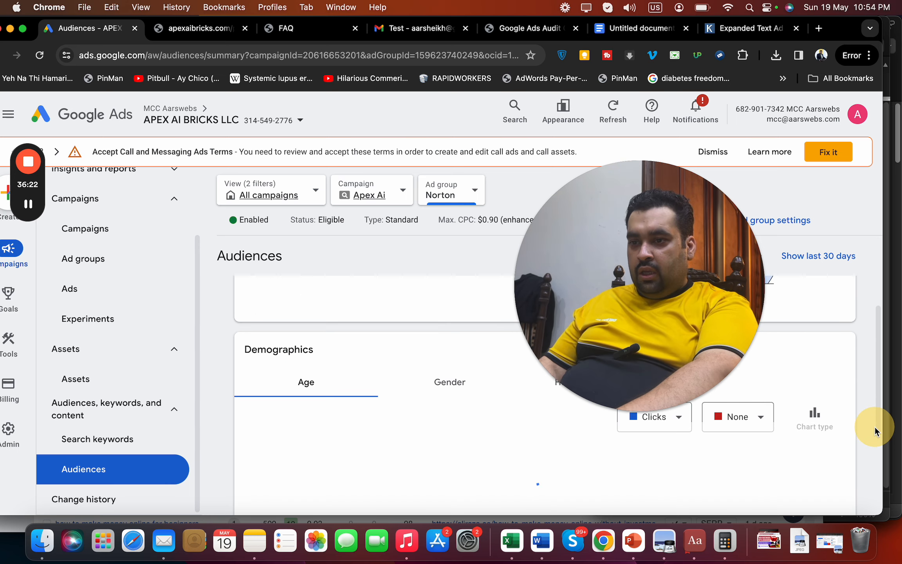
pyautogui.moveTo(738, 295); pyautogui.dragTo(781, 147)
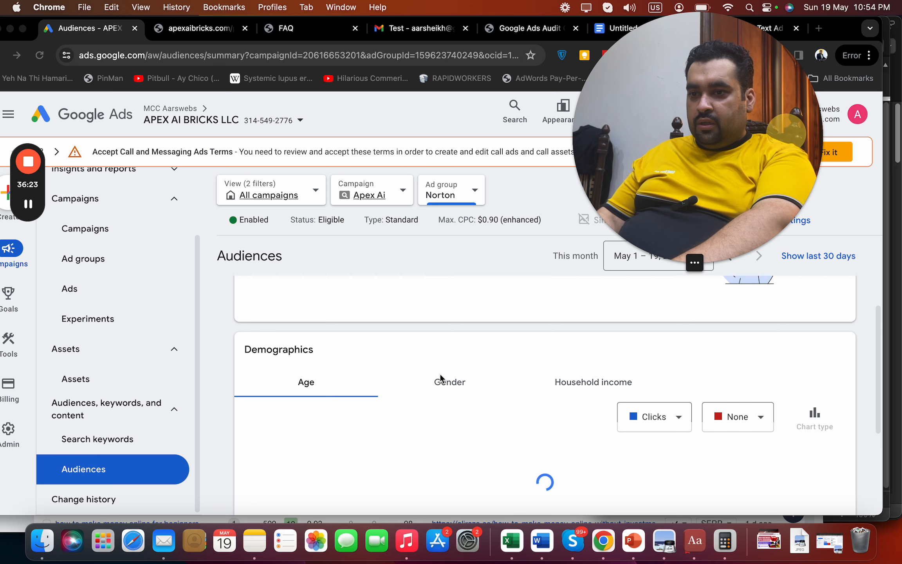
pyautogui.click(441, 384)
pyautogui.click(442, 385)
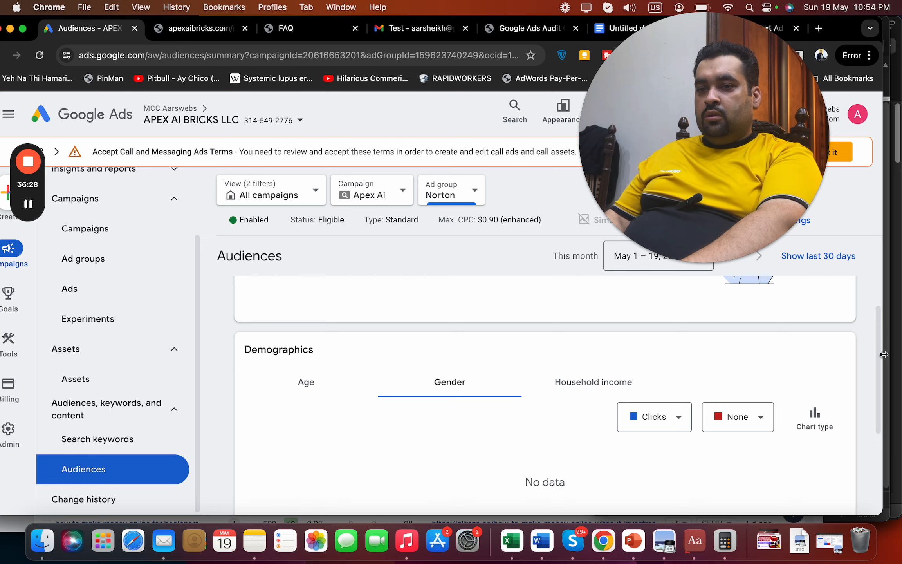
pyautogui.moveTo(879, 366); pyautogui.dragTo(871, 412)
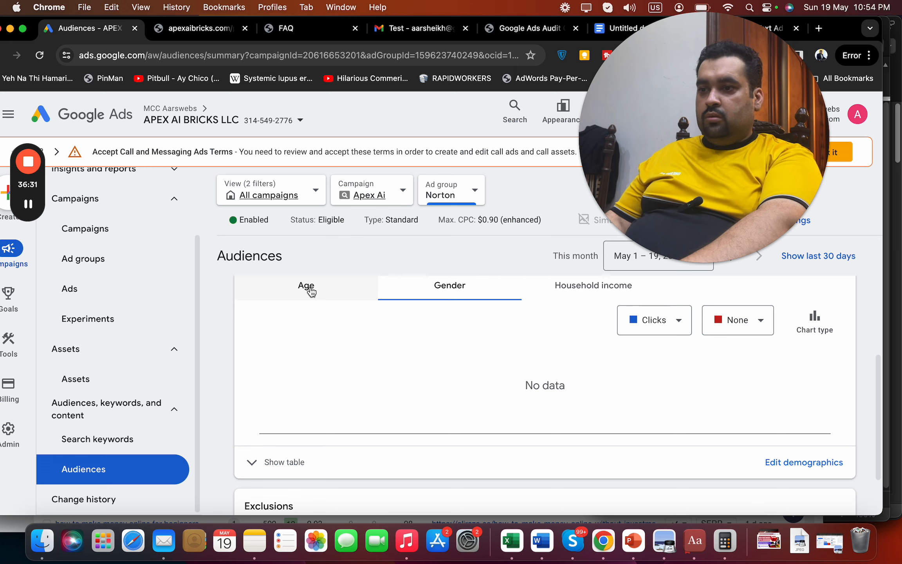
# Compare the age breakdown, then show gender as a table (Female 295, Male 245, Unknown 271)
pyautogui.click(310, 290)
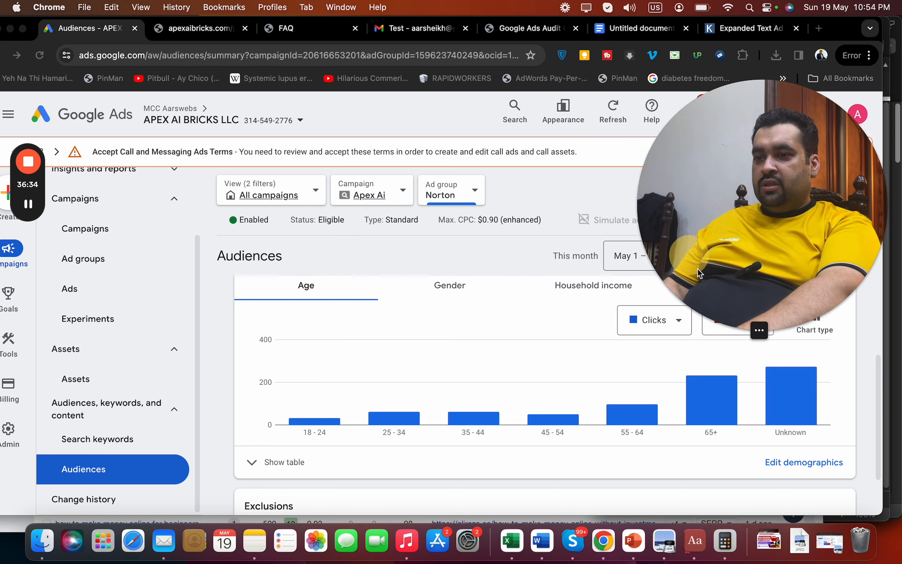
pyautogui.click(455, 290)
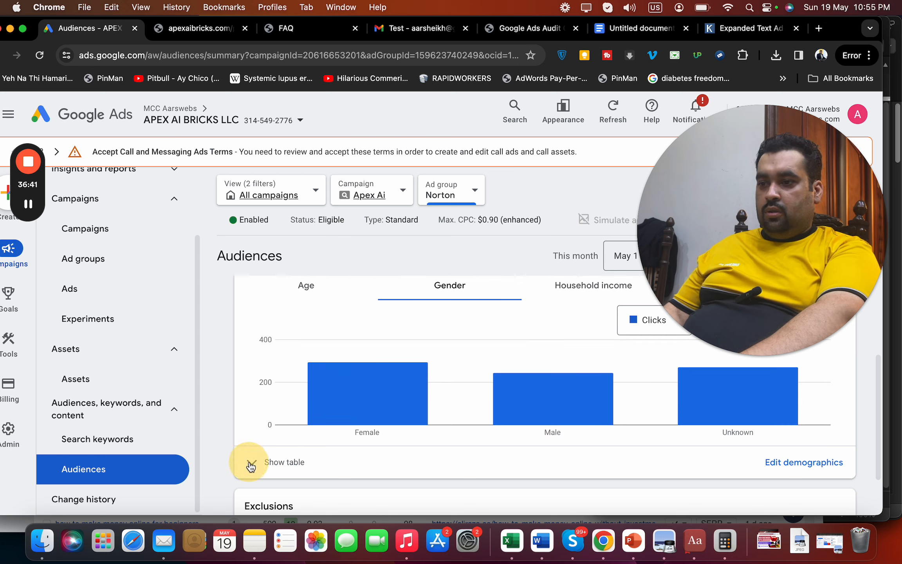
pyautogui.click(250, 465)
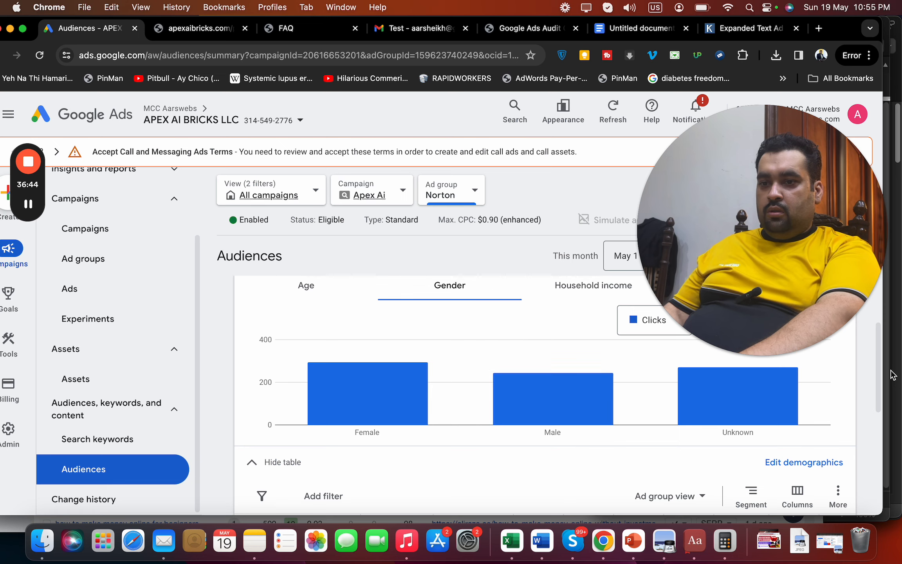
pyautogui.moveTo(879, 372); pyautogui.dragTo(881, 396)
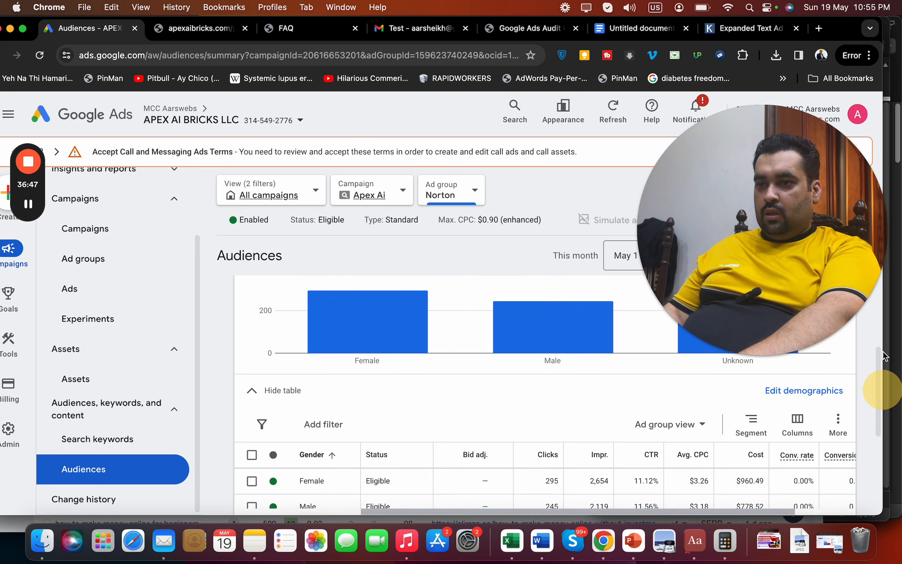
pyautogui.scroll(3, 867, 347)
# Note that audience lists can be optimised on data of Gender, Income and Age group, each on its own line
pyautogui.click(642, 28)
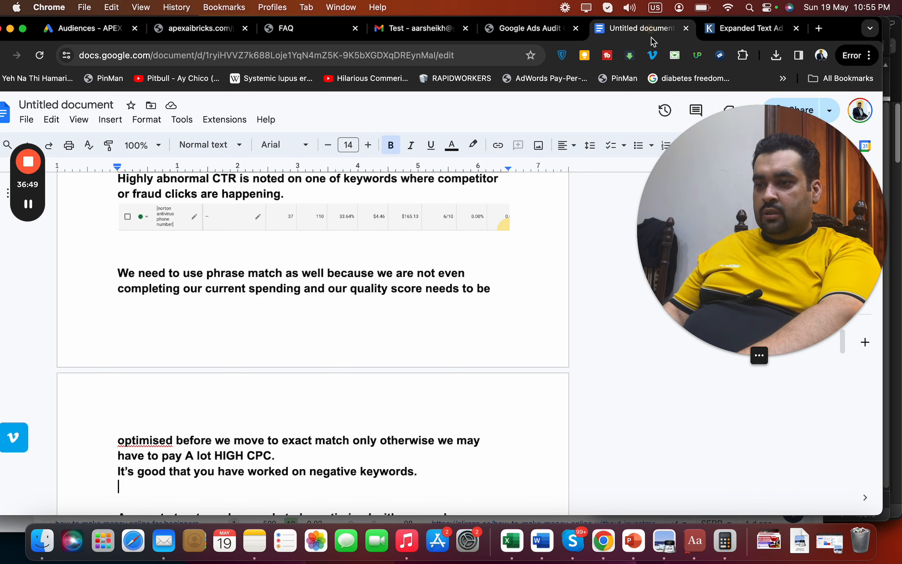
pyautogui.moveTo(748, 272); pyautogui.dragTo(719, 216)
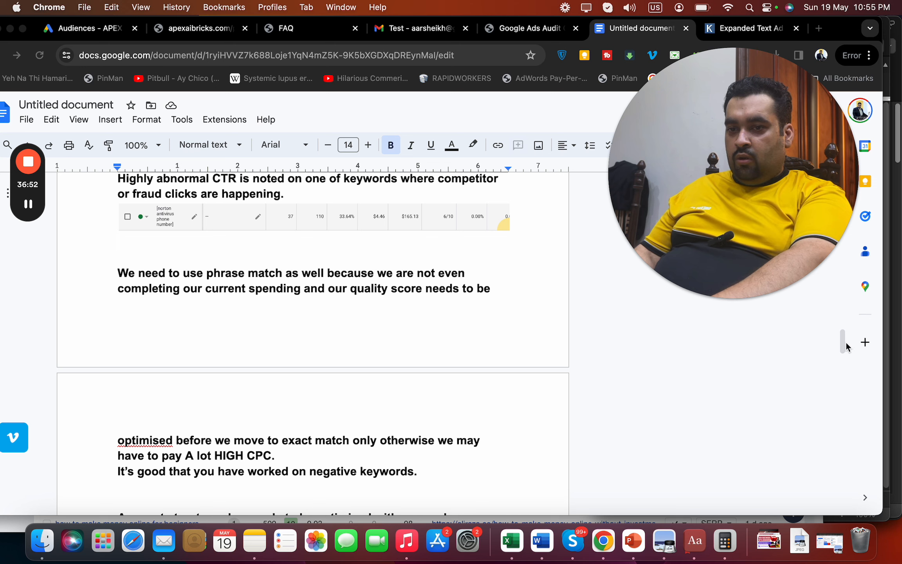
pyautogui.moveTo(844, 342); pyautogui.dragTo(844, 347)
pyautogui.press('Return')
pyautogui.press('Return')
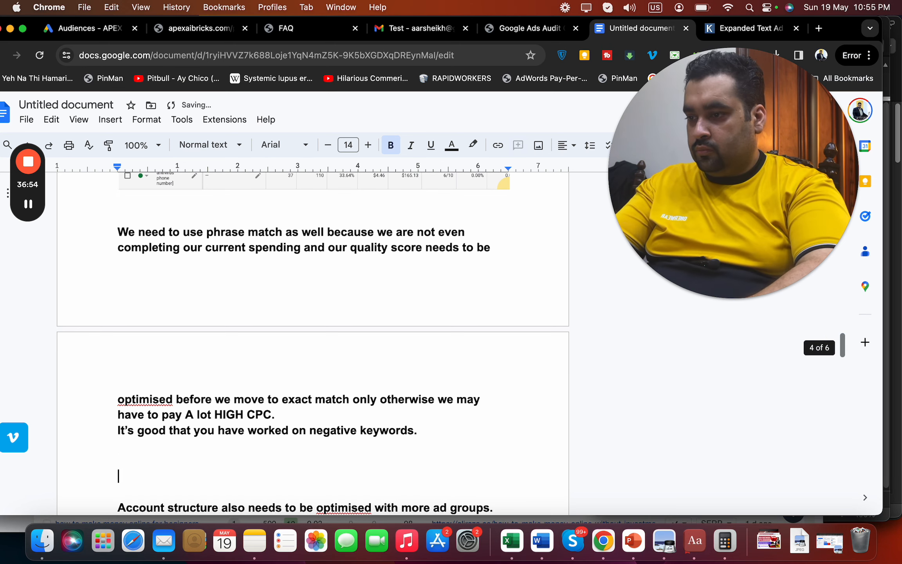
pyautogui.write('Audience lis')
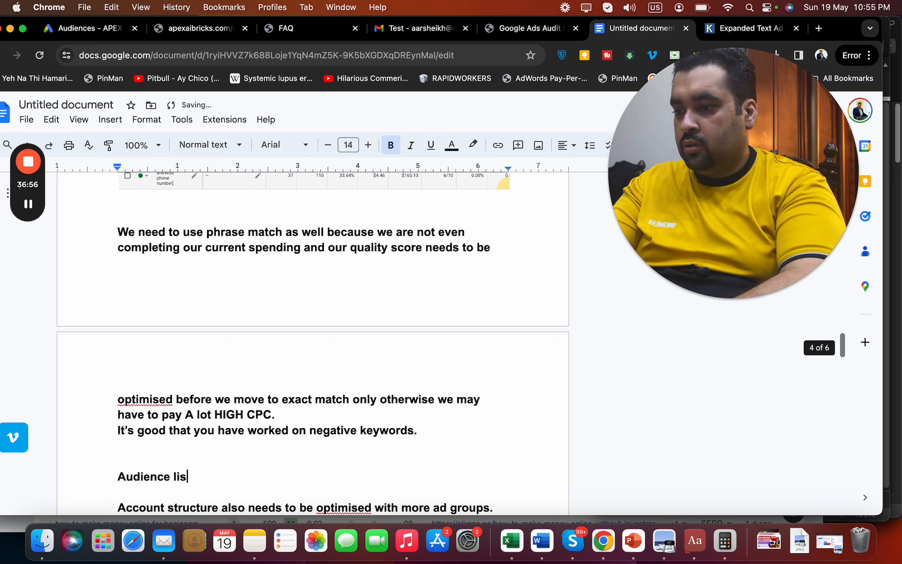
pyautogui.write('t can also be o')
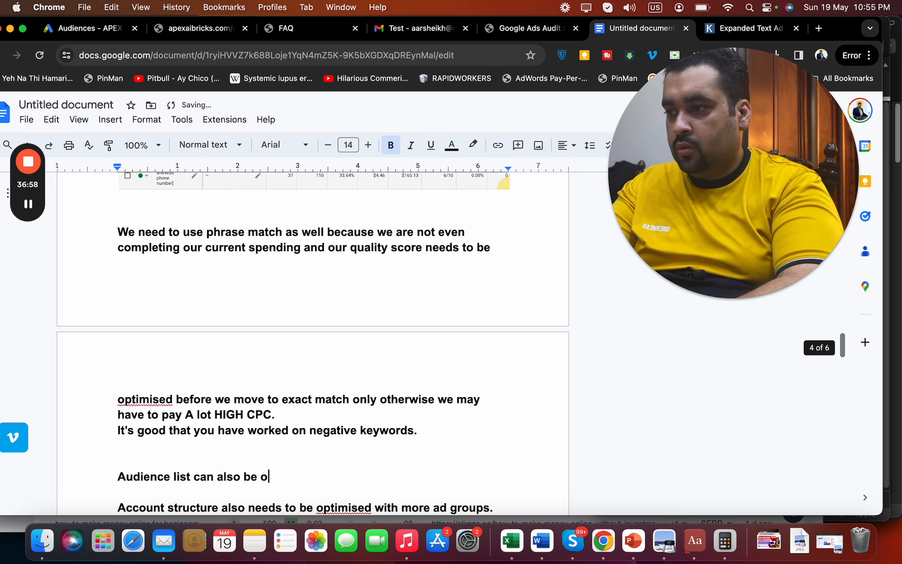
pyautogui.write('ptimised based on')
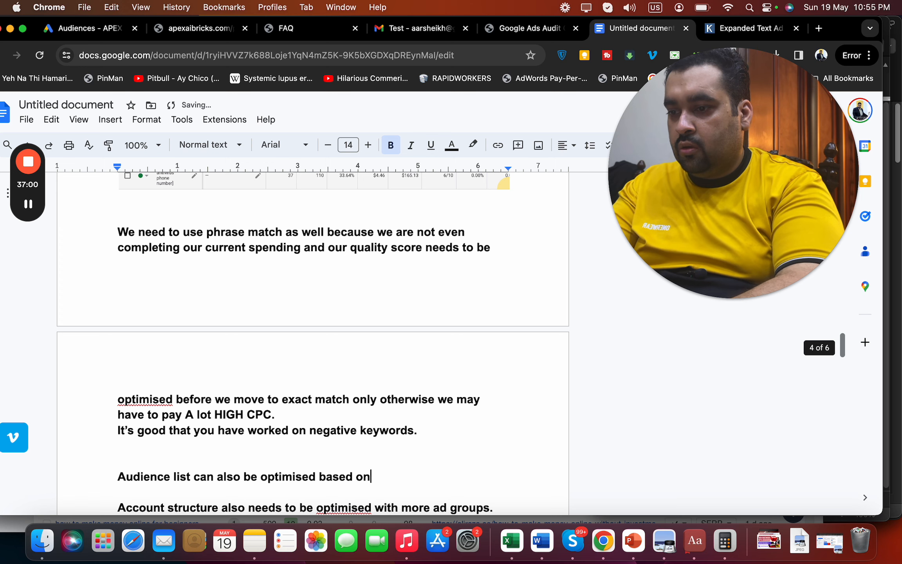
pyautogui.write(' tehe data of')
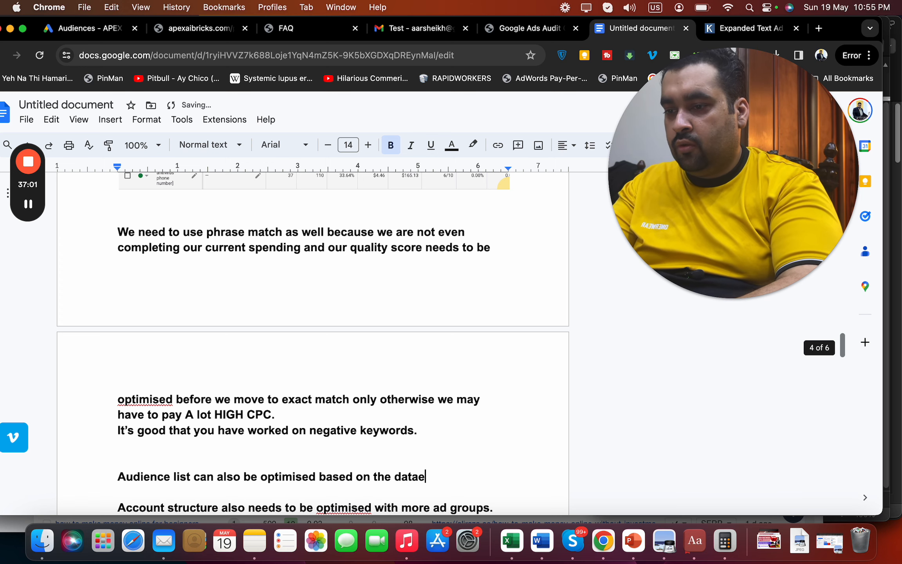
pyautogui.press('Return')
pyautogui.write('G')
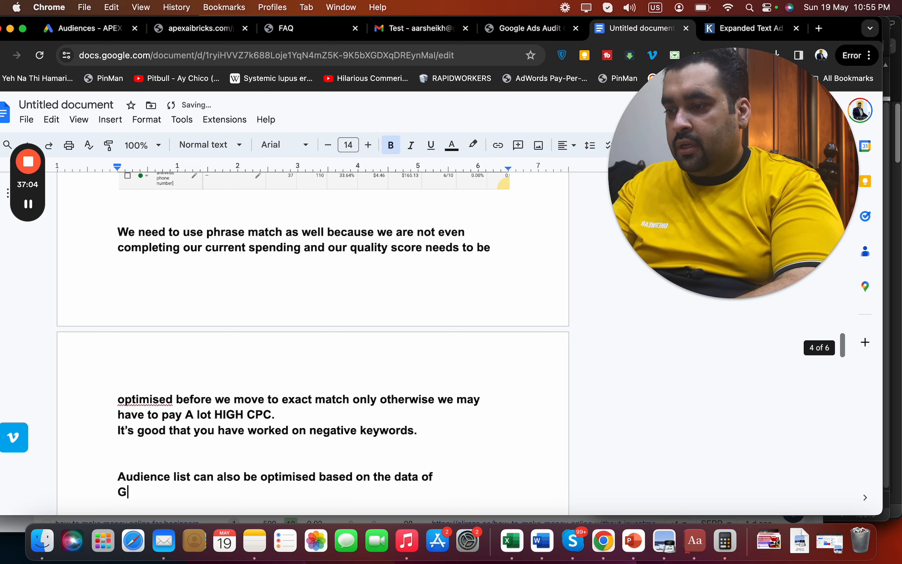
pyautogui.write('ender')
pyautogui.press('Return')
pyautogui.write('Income')
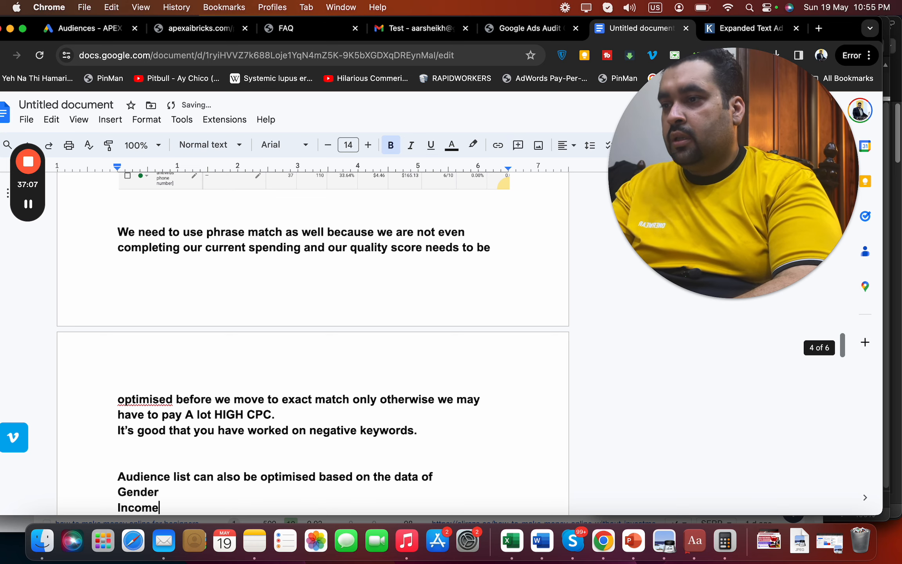
pyautogui.press('Return')
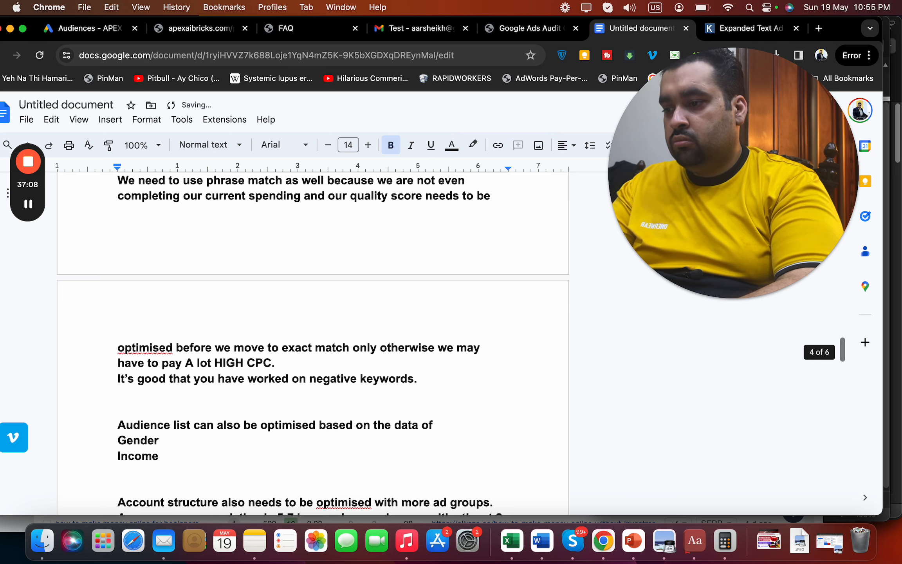
pyautogui.write('Age group')
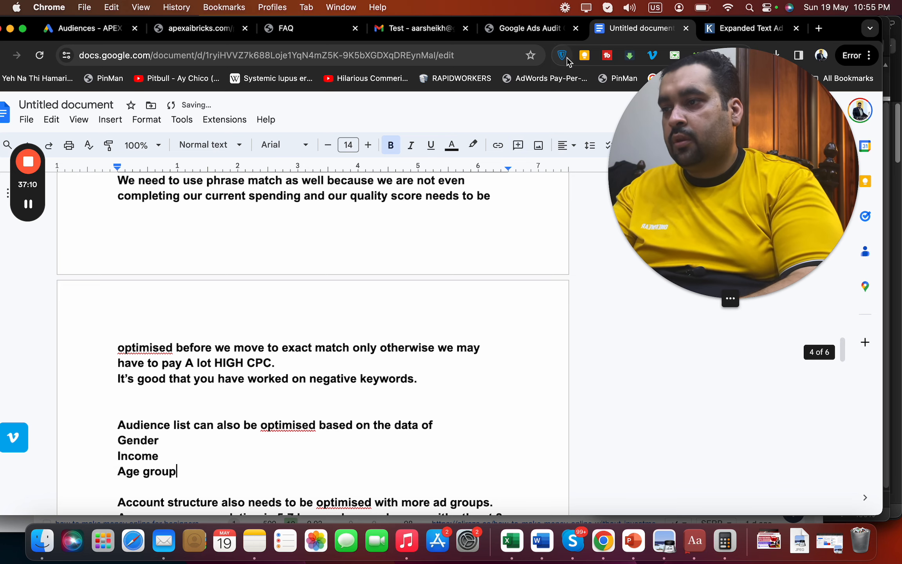
pyautogui.click(75, 31)
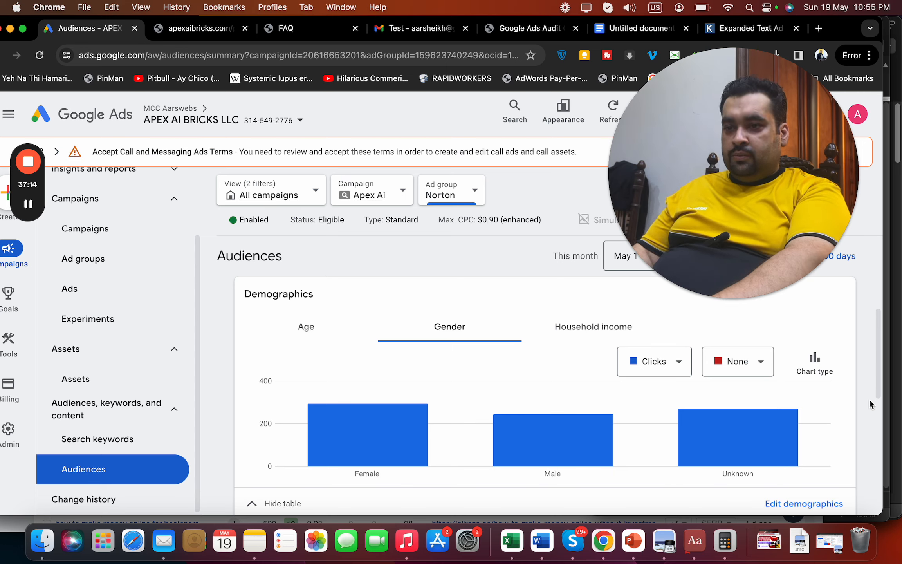
# Check the Norton ad group settings: Enabled, Max. CPC $0.90 enhanced, Standard
pyautogui.moveTo(727, 224); pyautogui.dragTo(525, 146)
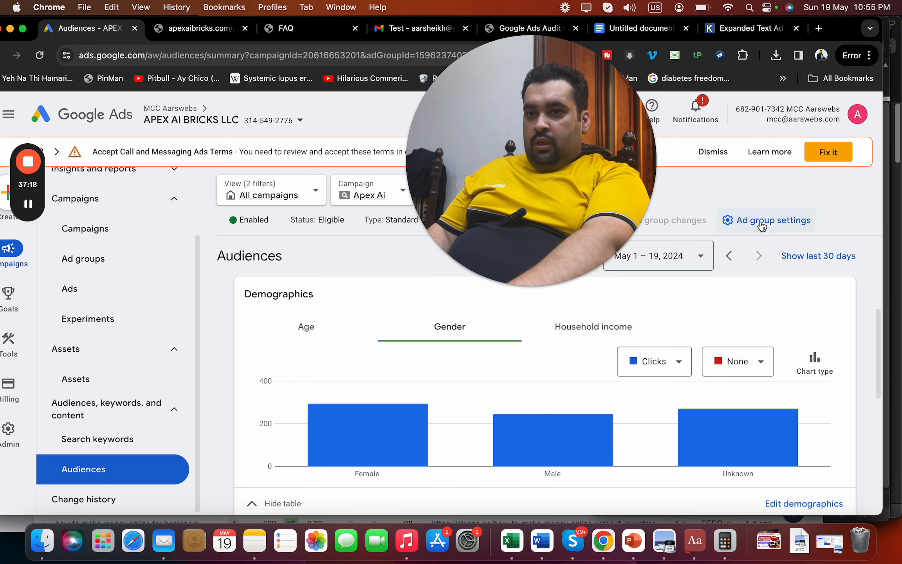
pyautogui.click(762, 223)
pyautogui.moveTo(562, 180); pyautogui.dragTo(170, 381)
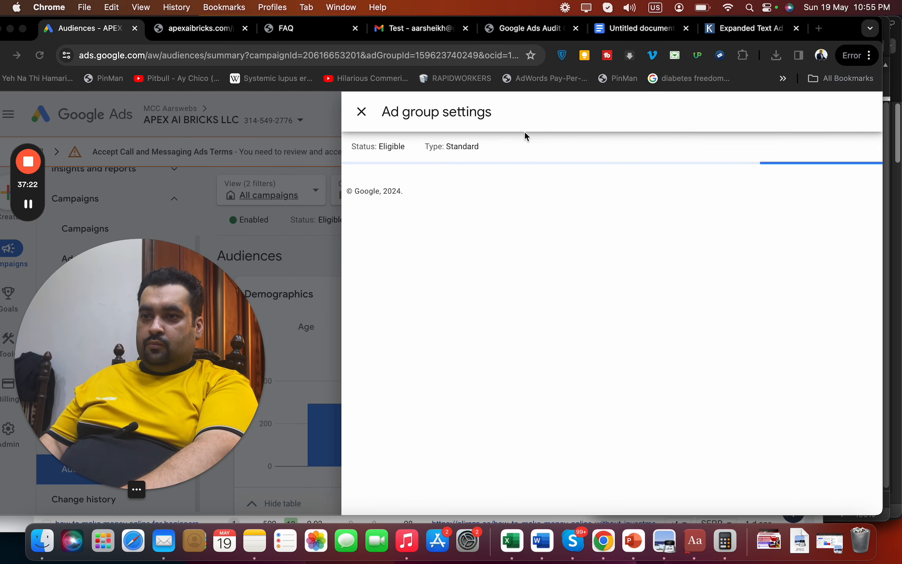
pyautogui.click(638, 28)
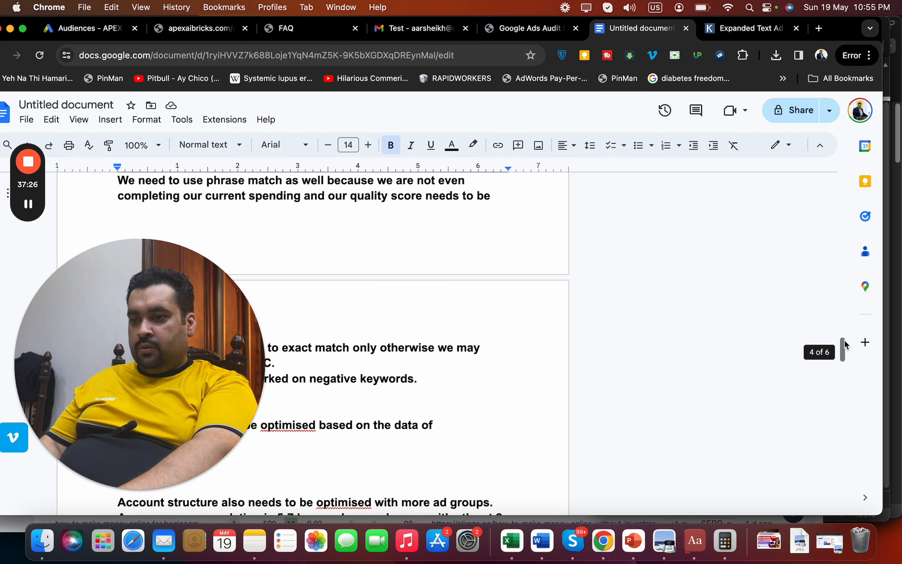
# Add a bold 13.5-point 'Ad group settings :' heading with an empty line below it
pyautogui.moveTo(844, 345); pyautogui.dragTo(850, 496)
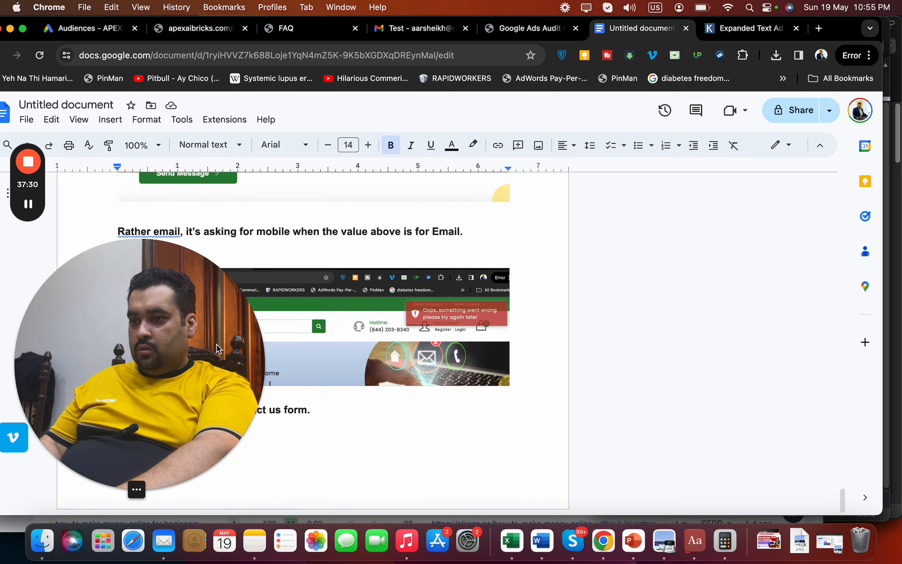
pyautogui.moveTo(217, 348); pyautogui.dragTo(832, 197)
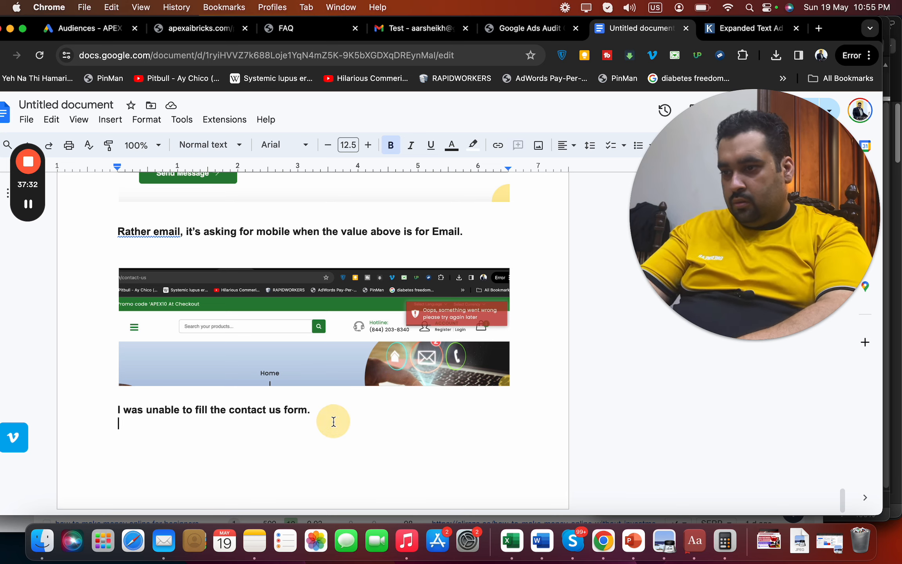
pyautogui.press('Return')
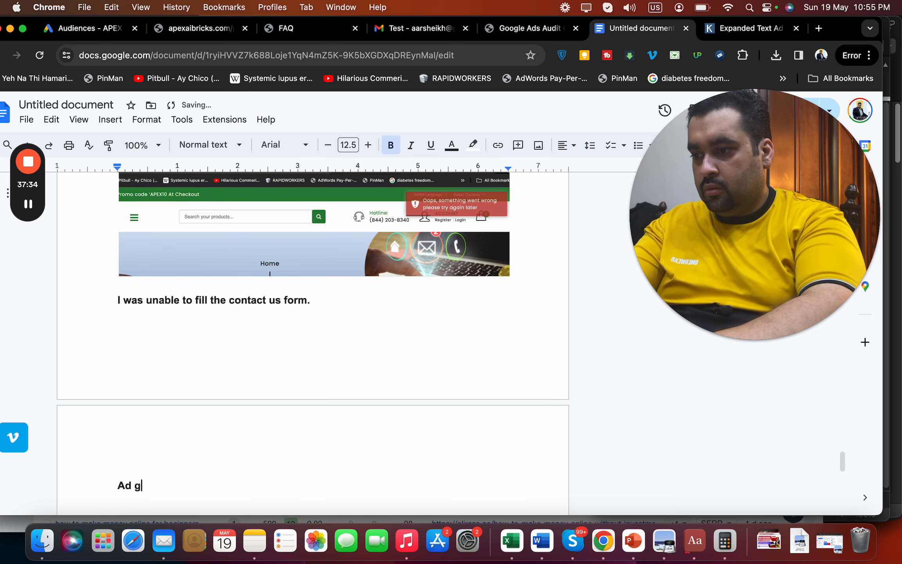
pyautogui.write('Ad group settings ')
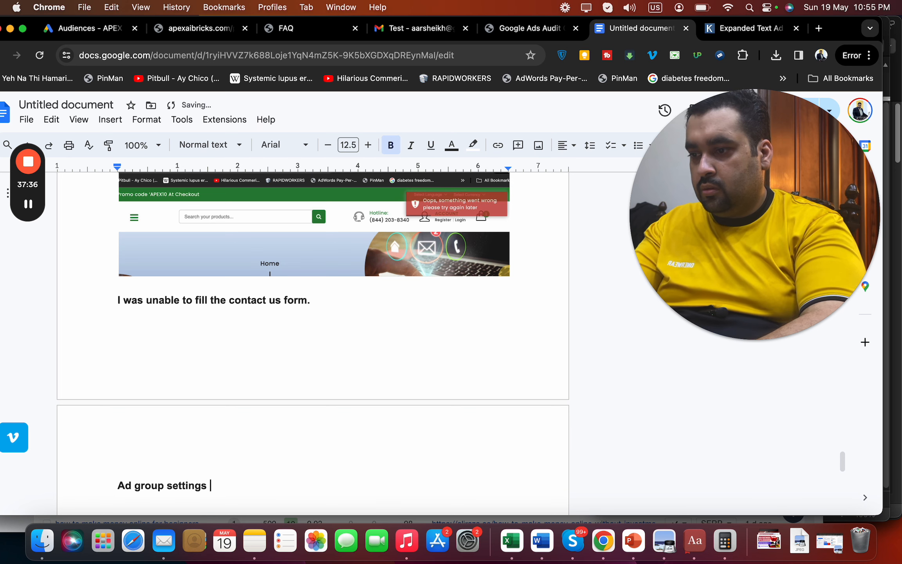
pyautogui.write(':Z')
pyautogui.press('BackSpace')
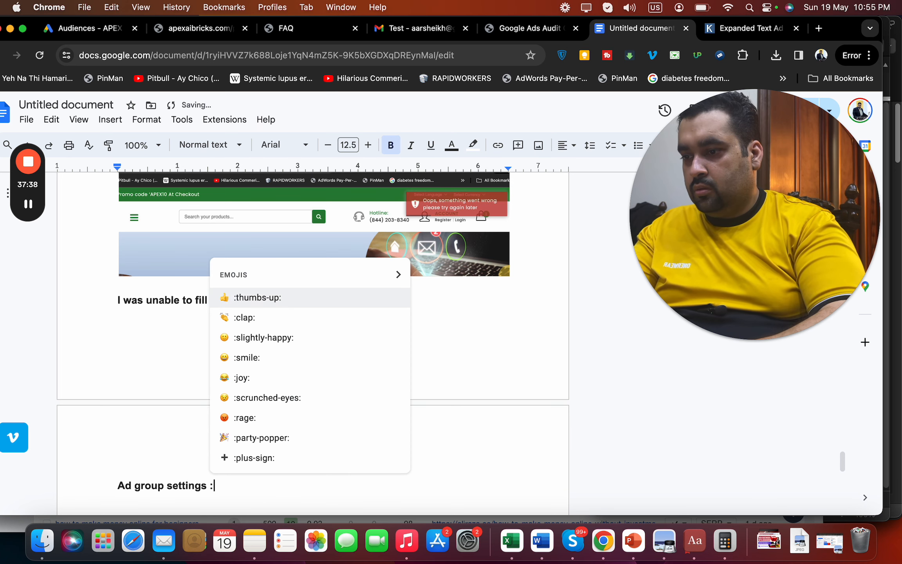
pyautogui.moveTo(213, 485); pyautogui.dragTo(113, 482)
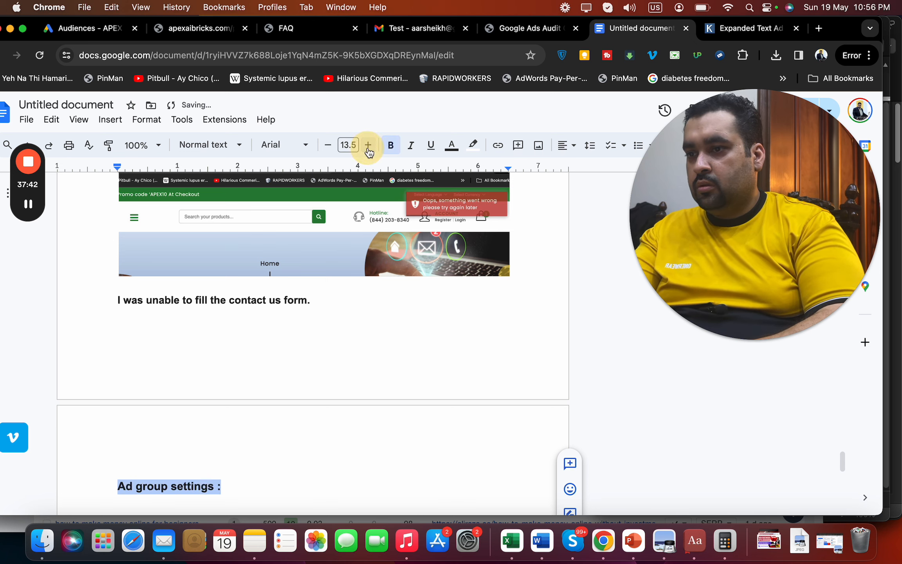
pyautogui.click(272, 495)
pyautogui.press('Return')
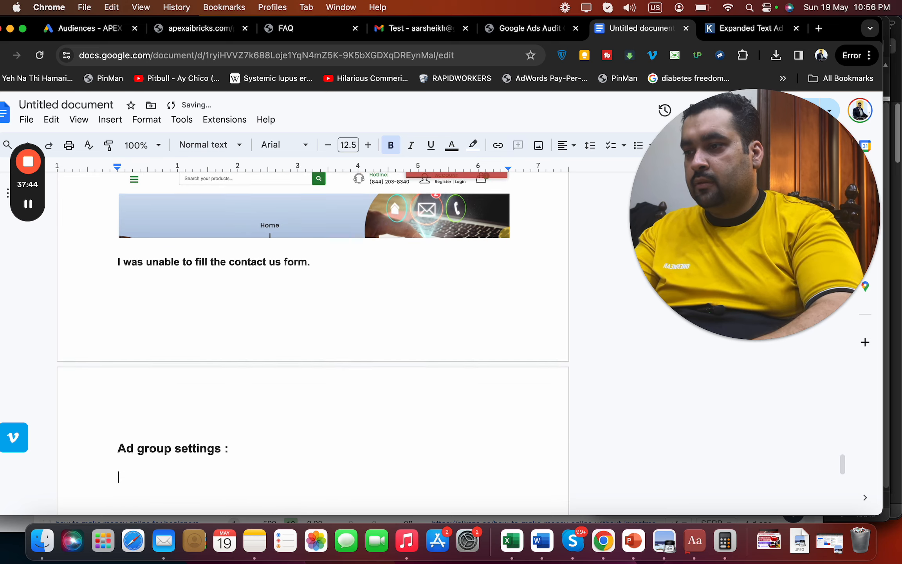
pyautogui.click(505, 25)
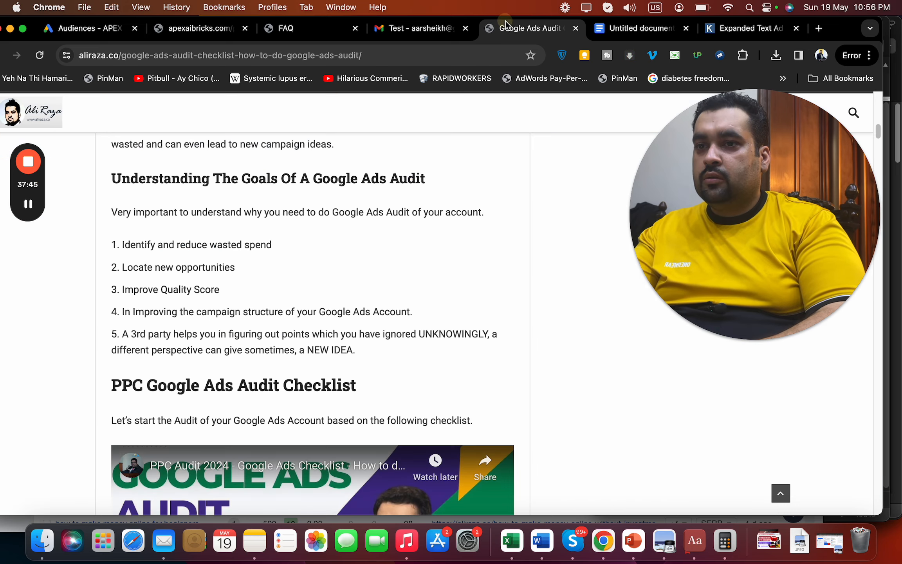
# Show the Norton ad group's ad rotation options, set to 'Use campaign setting'
pyautogui.click(193, 29)
pyautogui.click(300, 28)
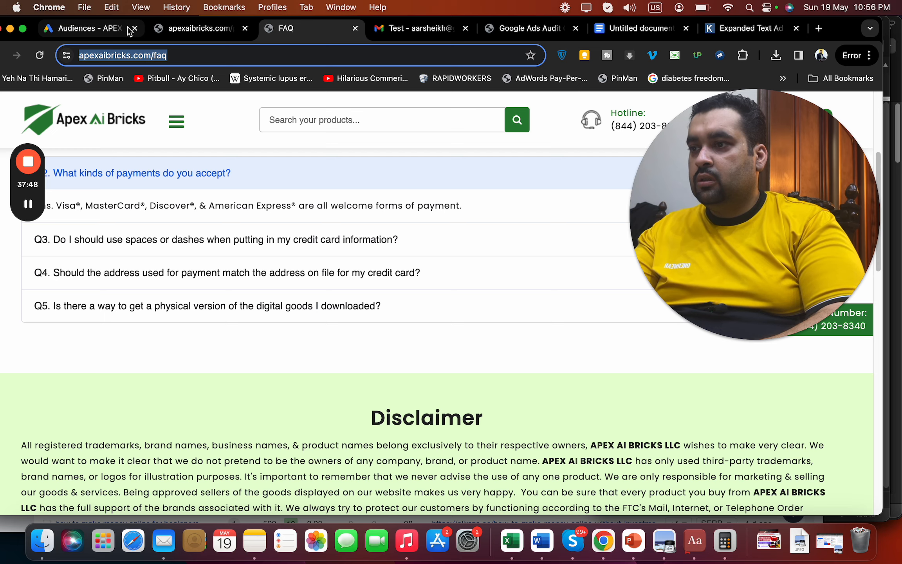
pyautogui.click(114, 29)
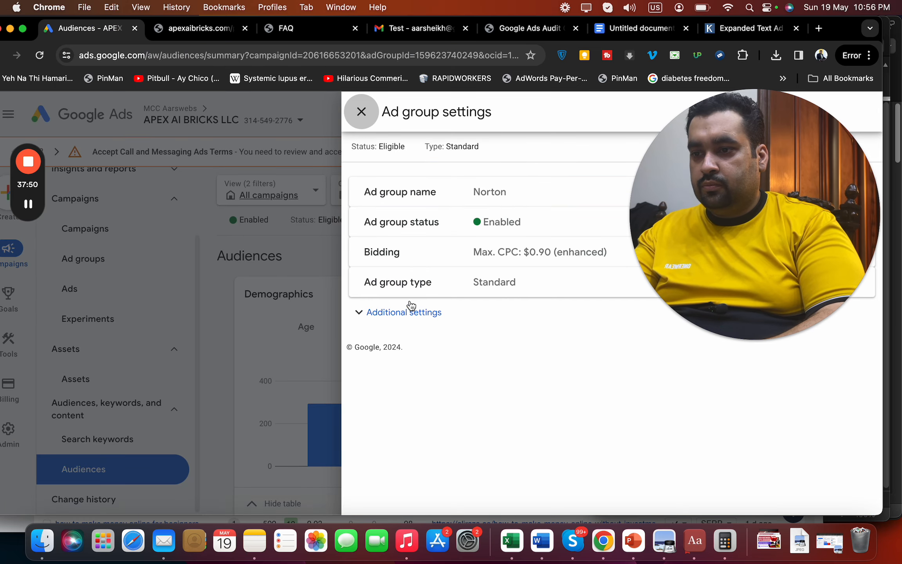
pyautogui.click(403, 316)
pyautogui.moveTo(690, 266); pyautogui.dragTo(65, 272)
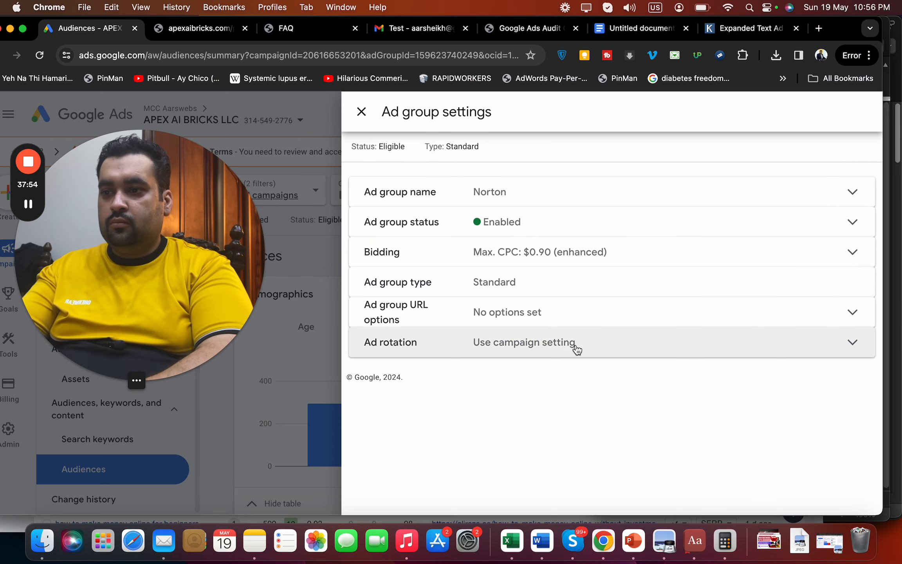
pyautogui.click(576, 344)
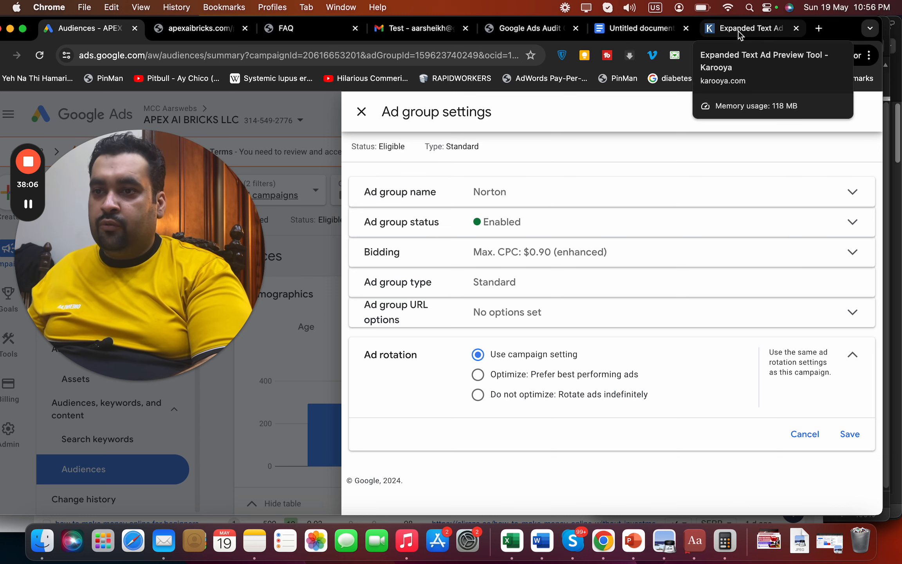
# Switch back to the audit notes document for the ad rotation note
pyautogui.click(669, 36)
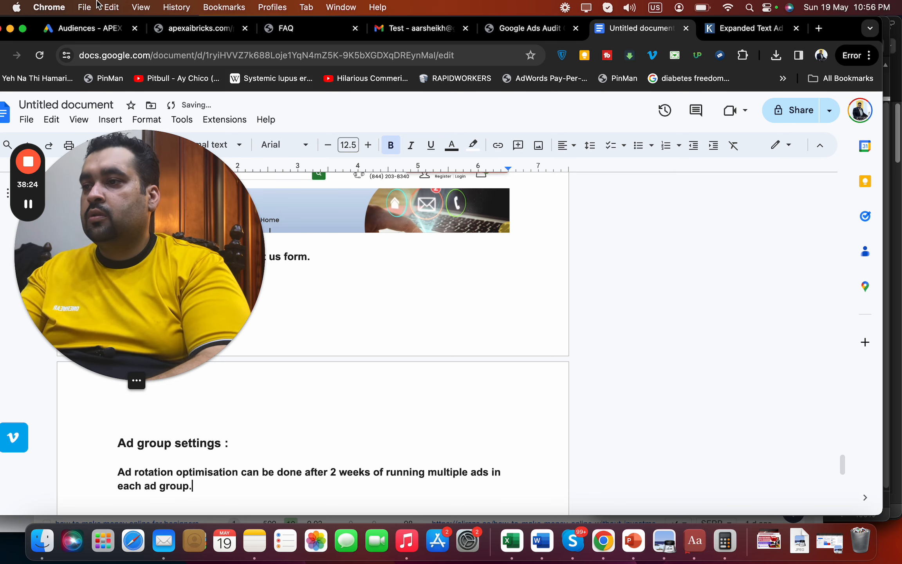
# Review the Norton ad group's $0.90 enhanced Max. CPC, leave it unchanged and close its settings
pyautogui.click(85, 30)
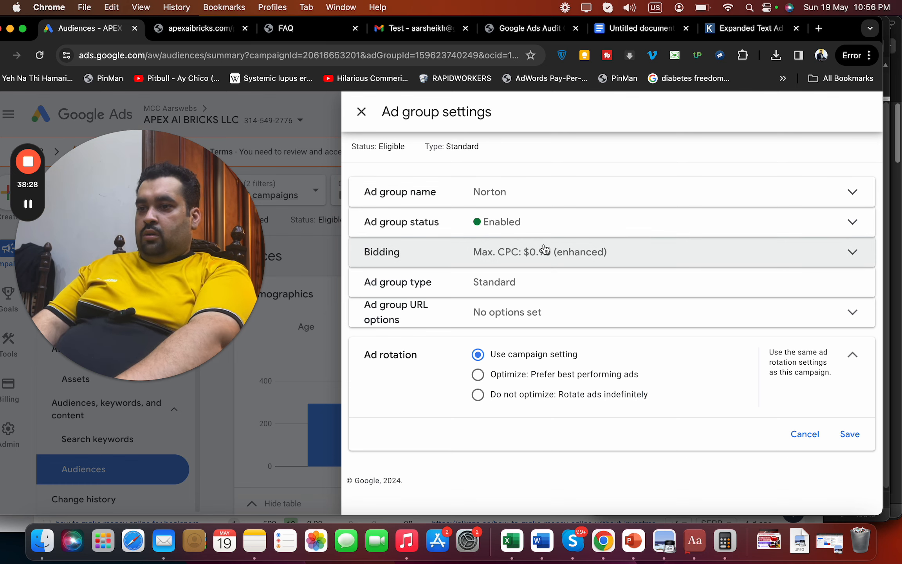
pyautogui.click(545, 250)
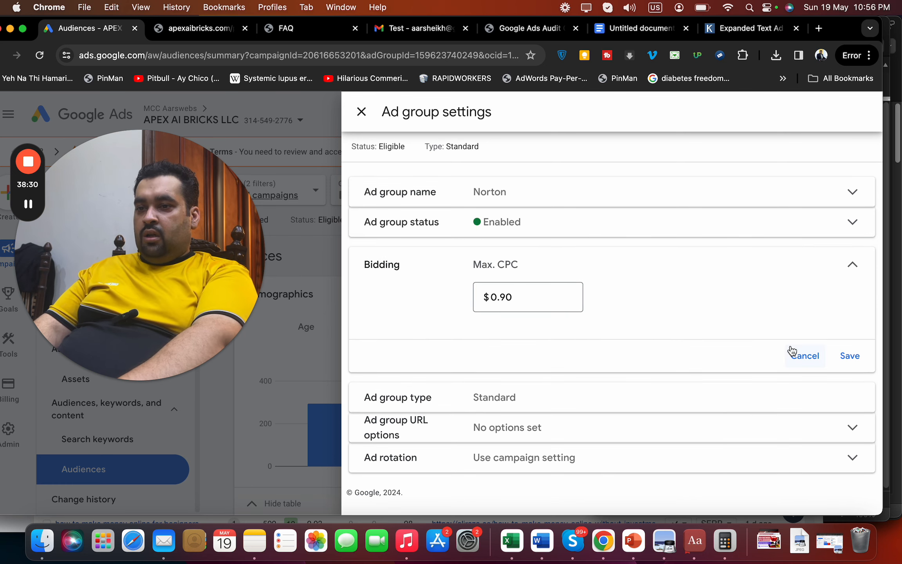
pyautogui.click(797, 359)
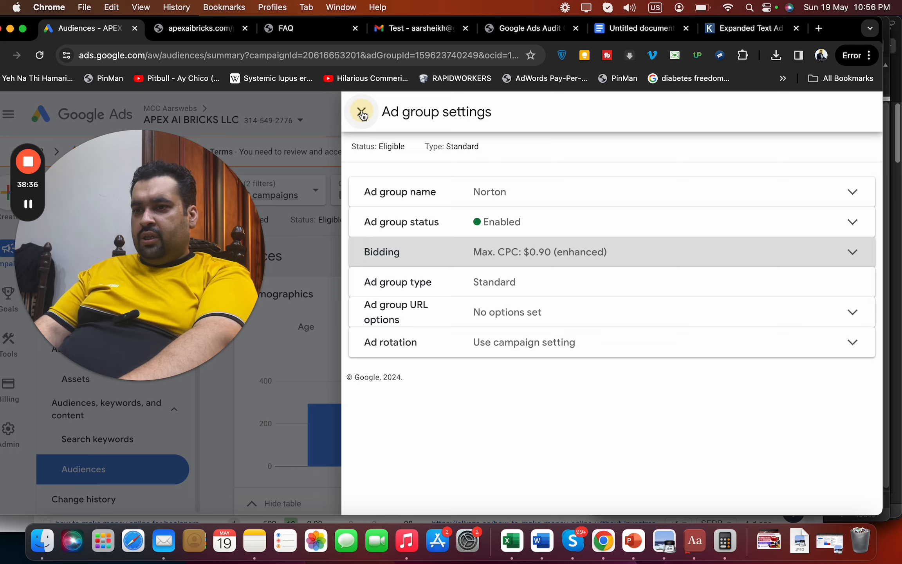
pyautogui.click(362, 114)
pyautogui.moveTo(182, 255); pyautogui.dragTo(805, 137)
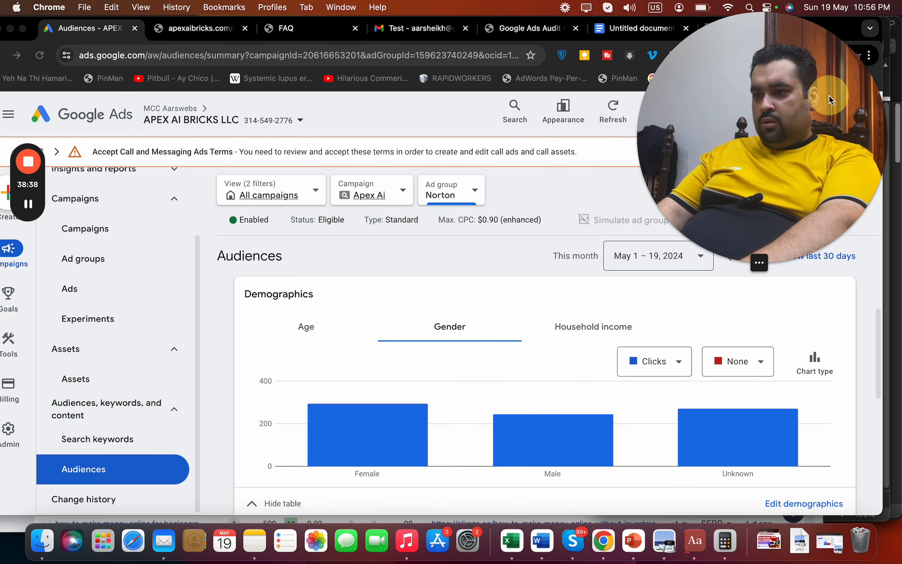
# Open Search keywords for the Norton ad group and scroll to its $1.90 exact-match keyword table
pyautogui.click(196, 430)
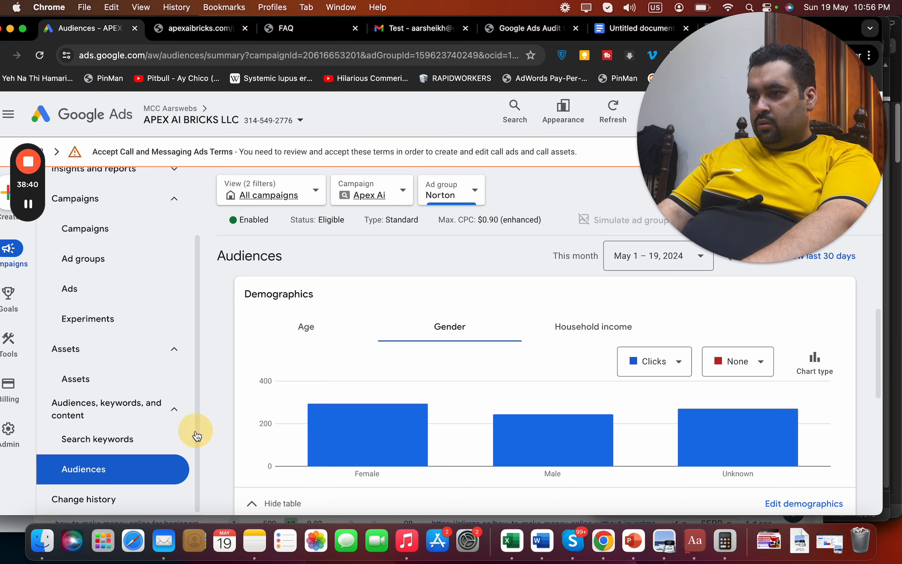
pyautogui.click(102, 439)
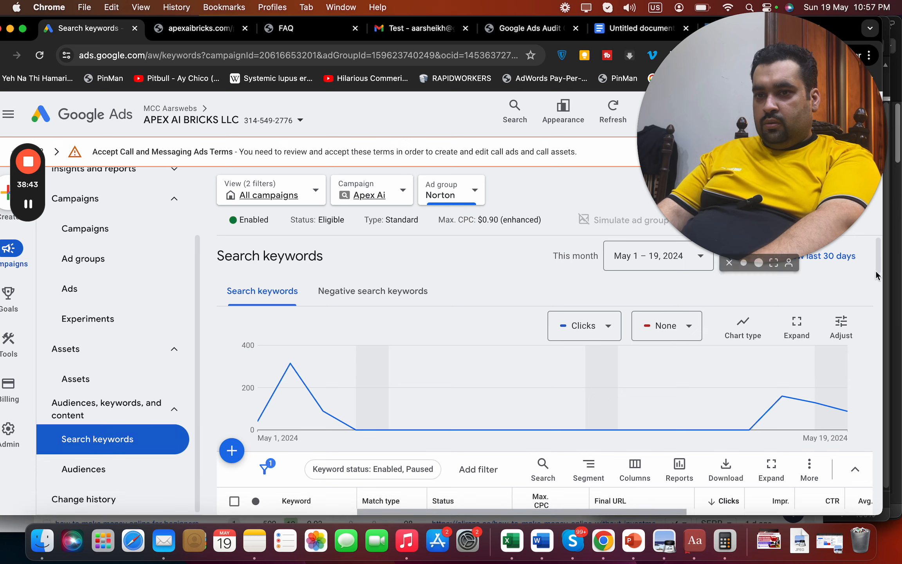
pyautogui.moveTo(798, 161); pyautogui.dragTo(587, 164)
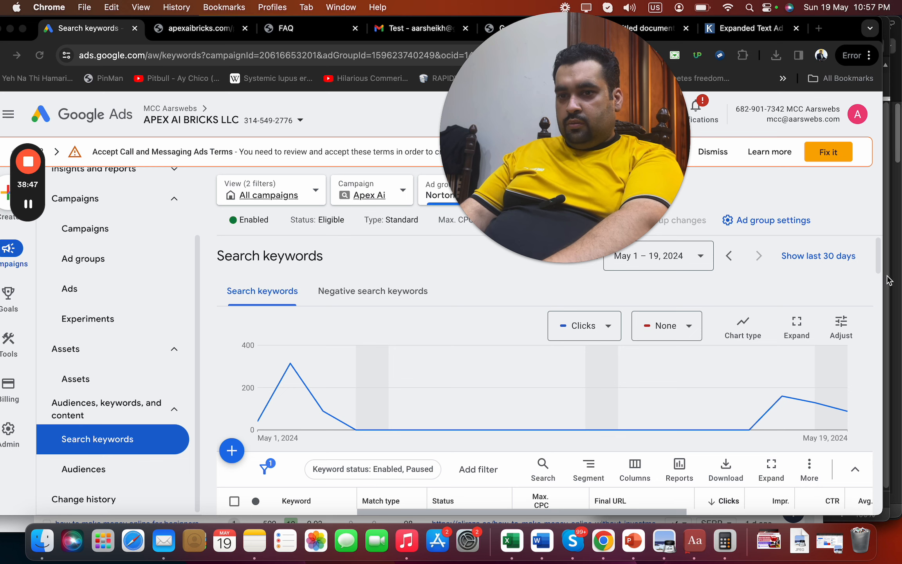
pyautogui.click(877, 278)
pyautogui.moveTo(877, 282); pyautogui.dragTo(875, 301)
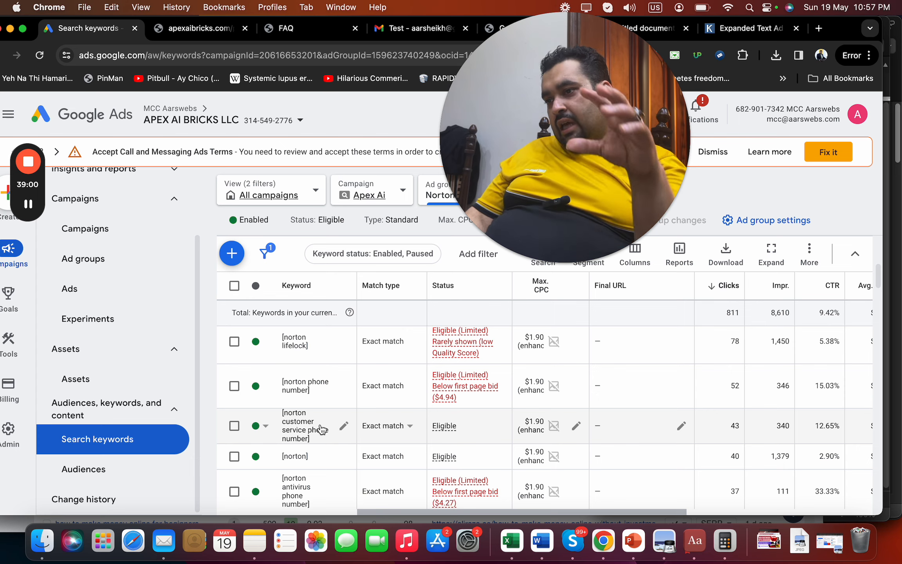
pyautogui.moveTo(580, 173); pyautogui.dragTo(859, 304)
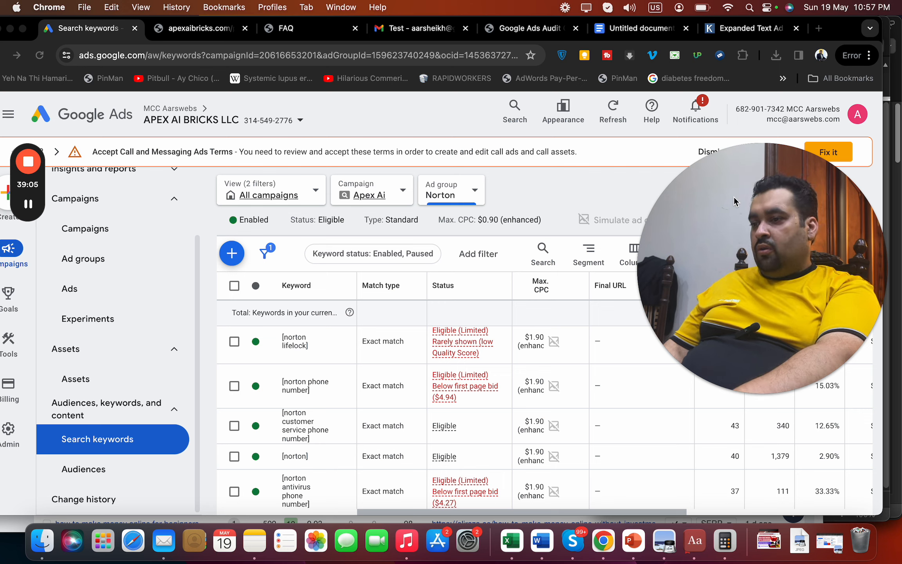
# Browse Goals, Tools' Budgets and bidding, Billing and Admin without changes, then return to the audit notes
pyautogui.click(8, 310)
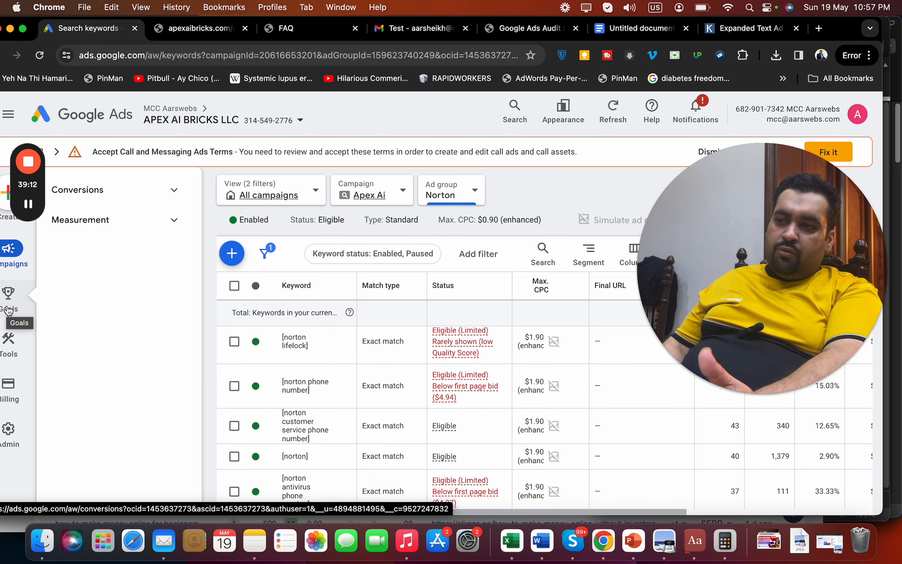
pyautogui.moveTo(11, 333)
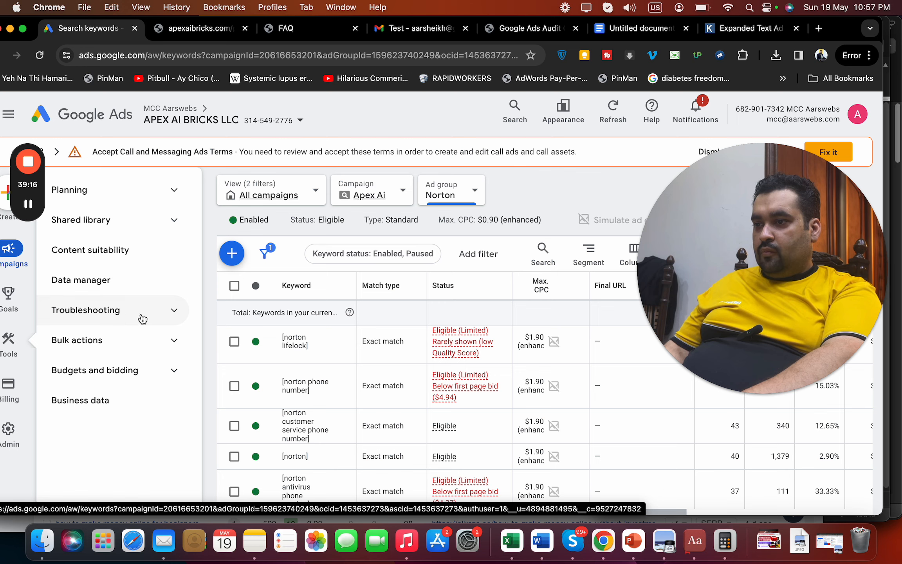
pyautogui.click(174, 372)
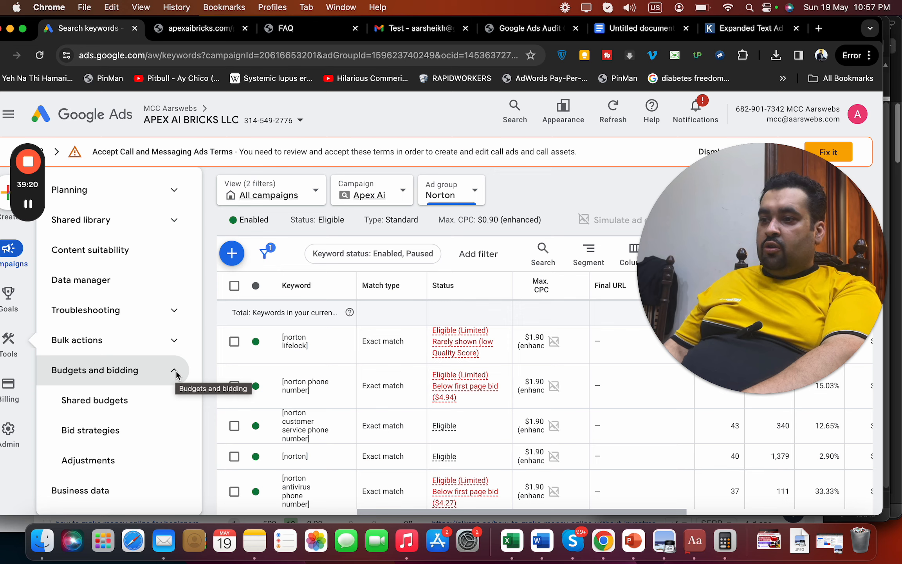
pyautogui.click(177, 374)
pyautogui.moveTo(8, 382)
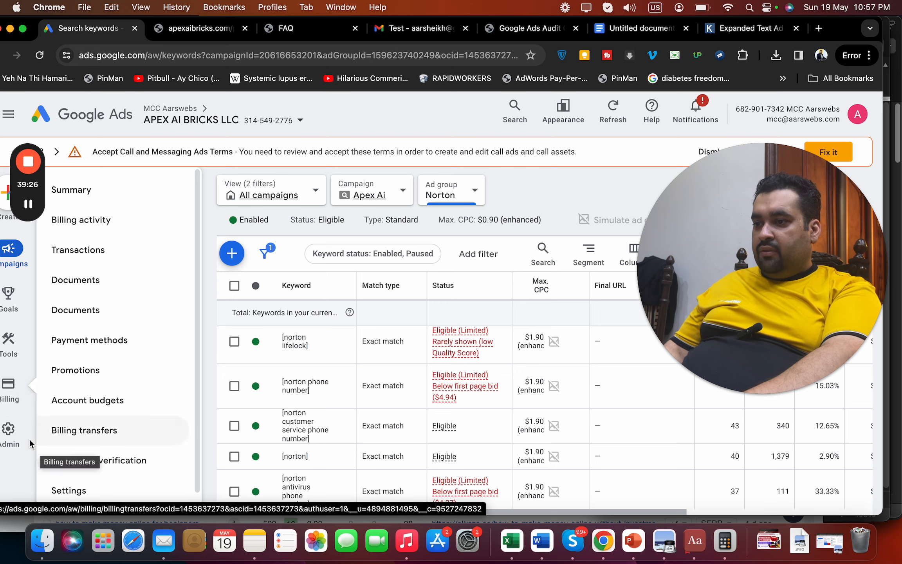
pyautogui.moveTo(12, 425)
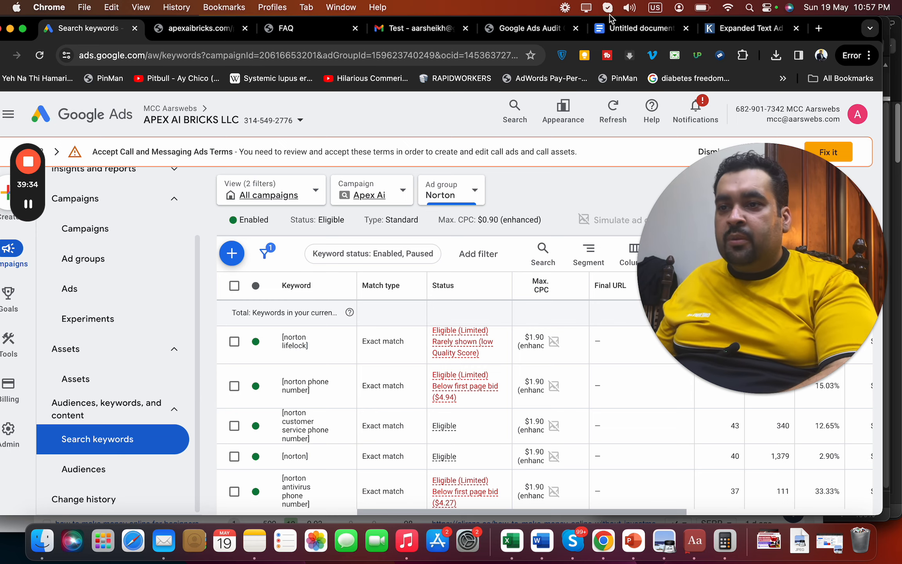
pyautogui.click(639, 28)
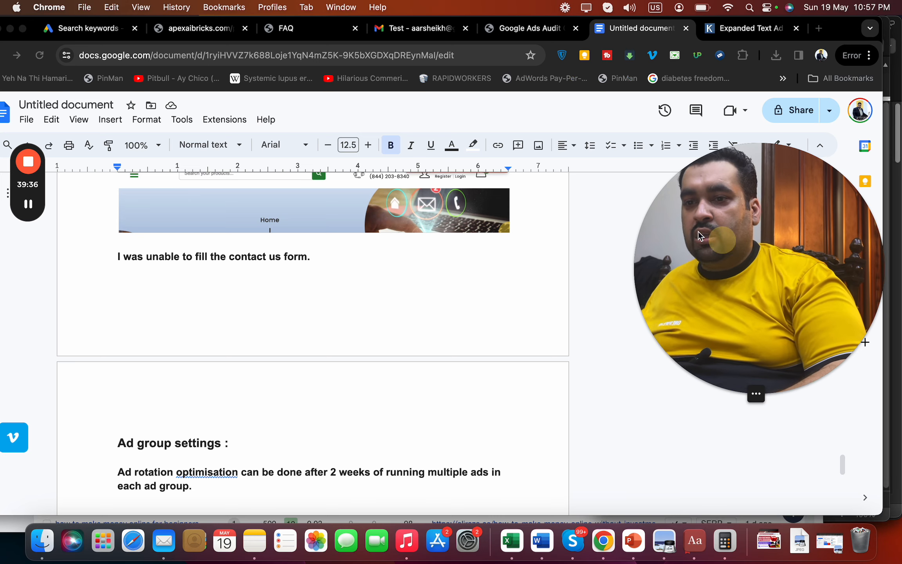
# Add a 'Competitors data:' heading a few blank lines below the ad rotation note
pyautogui.moveTo(699, 231); pyautogui.dragTo(597, 173)
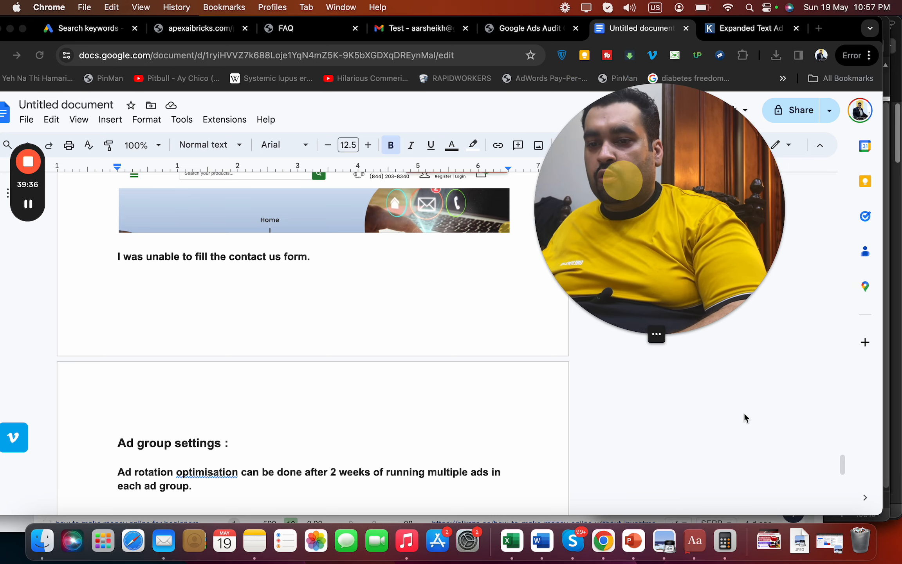
pyautogui.click(840, 467)
pyautogui.moveTo(843, 472); pyautogui.dragTo(840, 477)
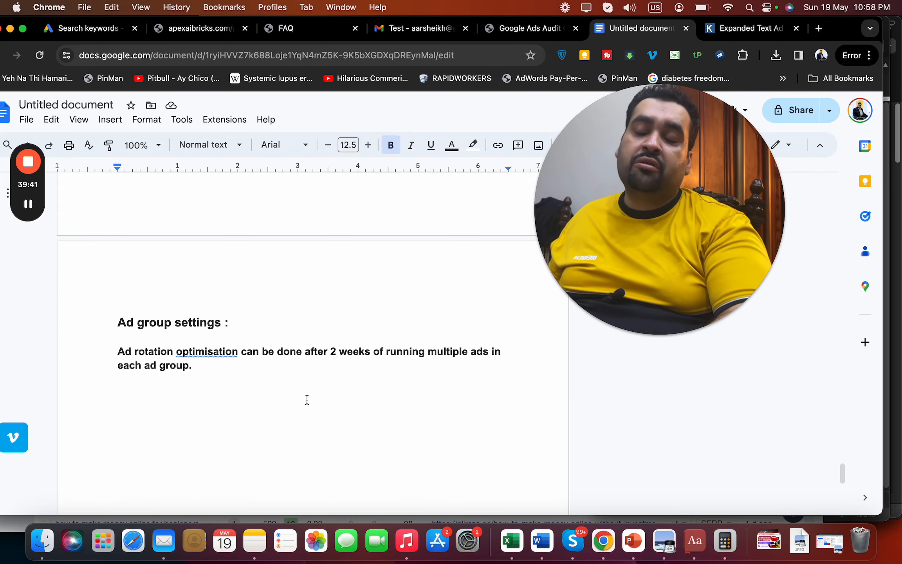
pyautogui.press('Return')
pyautogui.press('Return')
pyautogui.press('Return')
pyautogui.press('Return')
pyautogui.write('C')
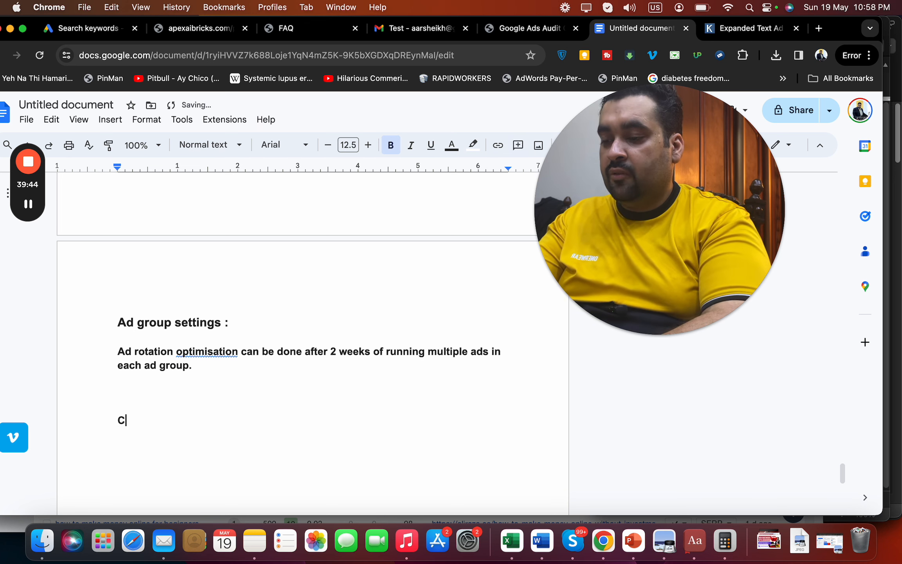
pyautogui.write('ompetitors data :')
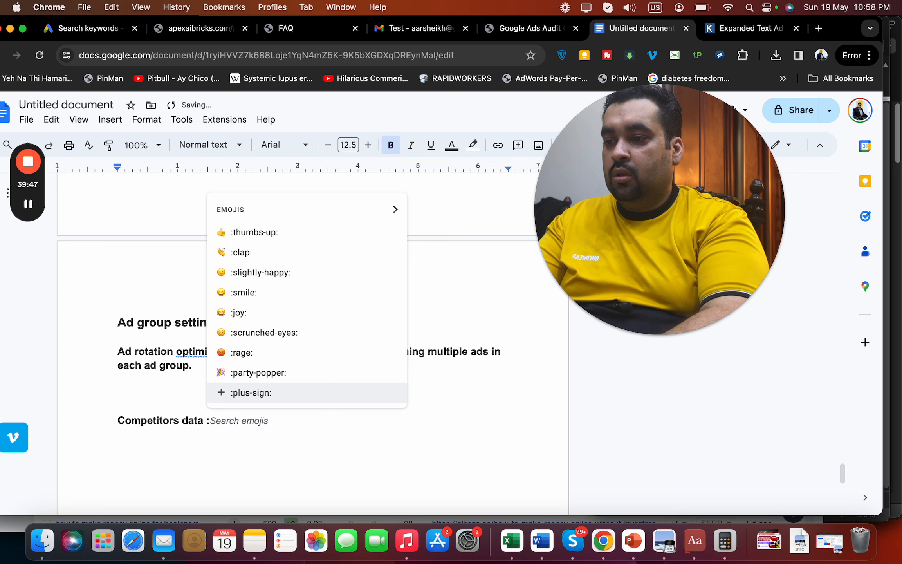
pyautogui.press('BackSpace')
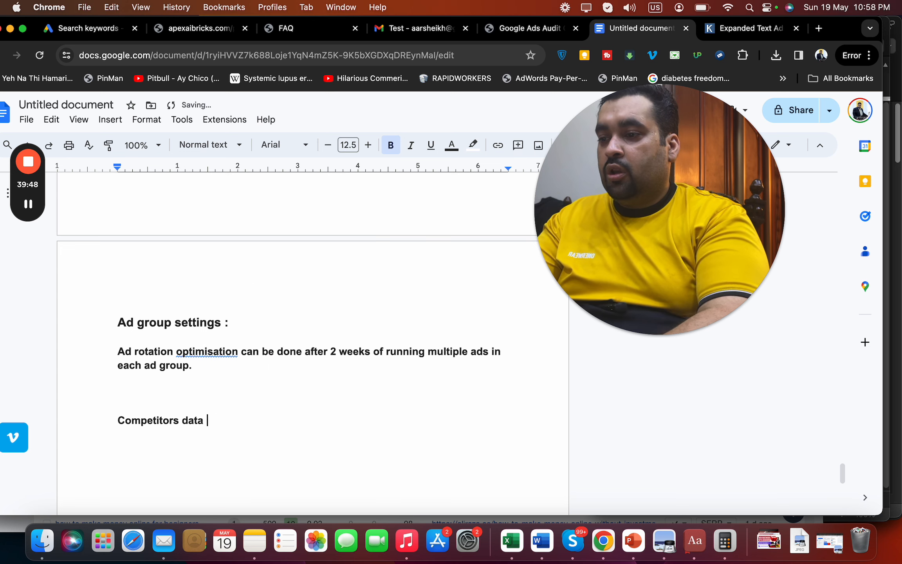
pyautogui.press('BackSpace')
pyautogui.write(':')
pyautogui.press('Return')
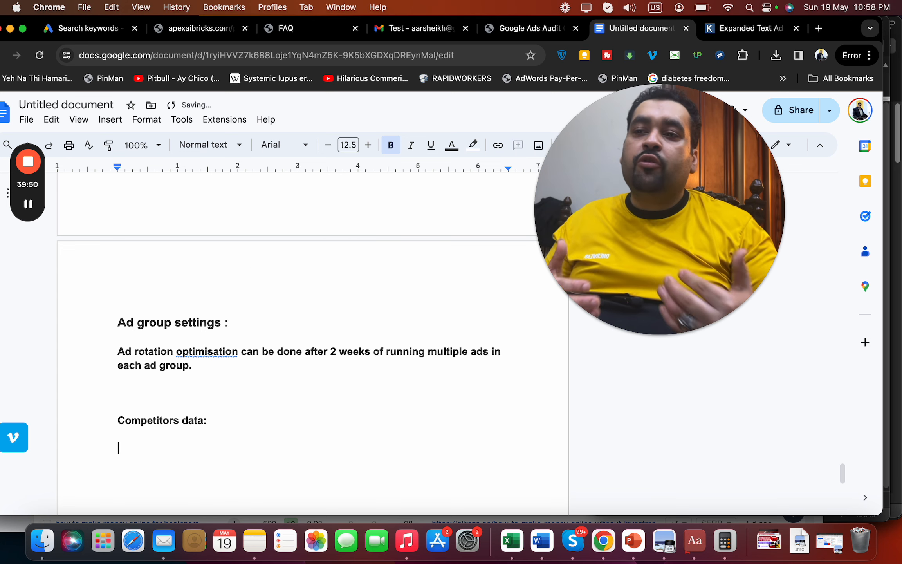
pyautogui.click(820, 32)
# Load the Semrush Domain Overview report for aliraza.co in the new tab
pyautogui.write('semrush.com/info/aliraza.co')
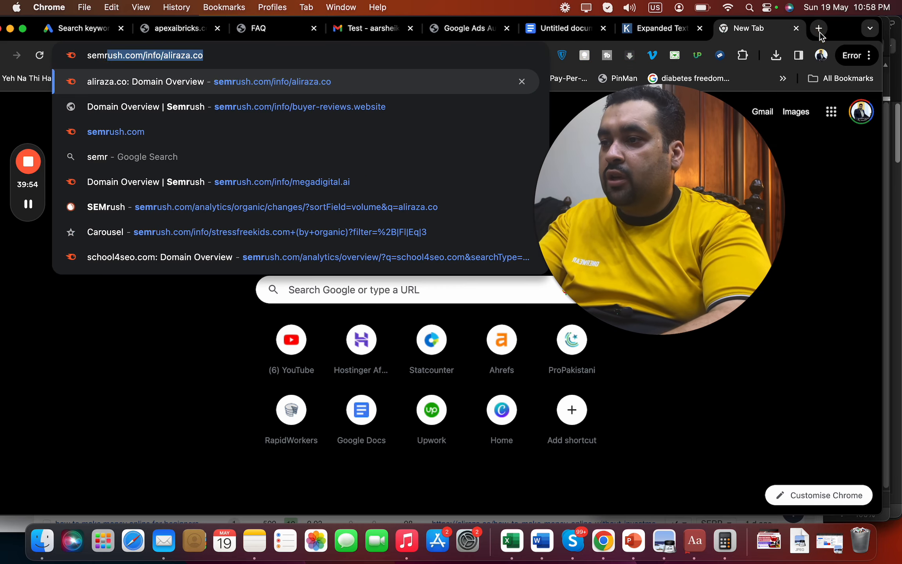
pyautogui.press('Return')
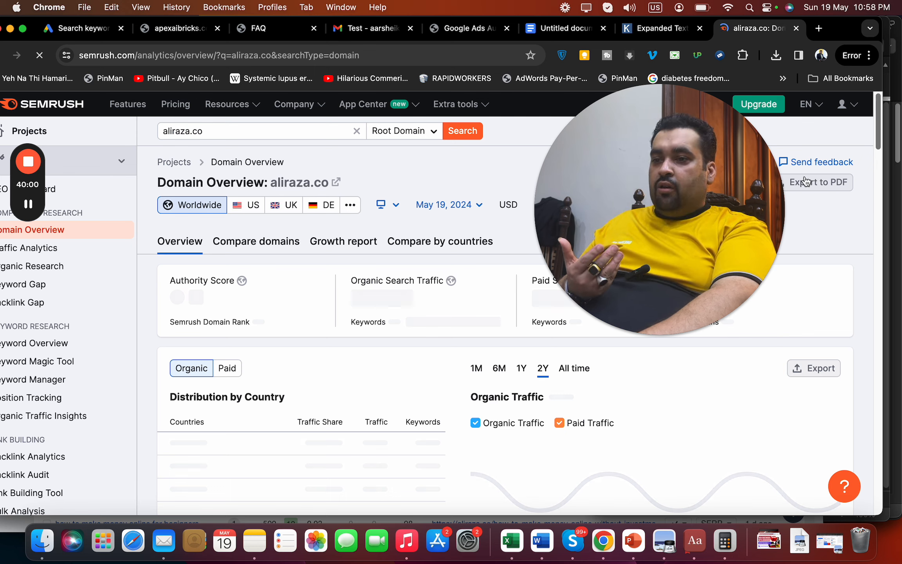
pyautogui.moveTo(730, 193); pyautogui.dragTo(679, 250)
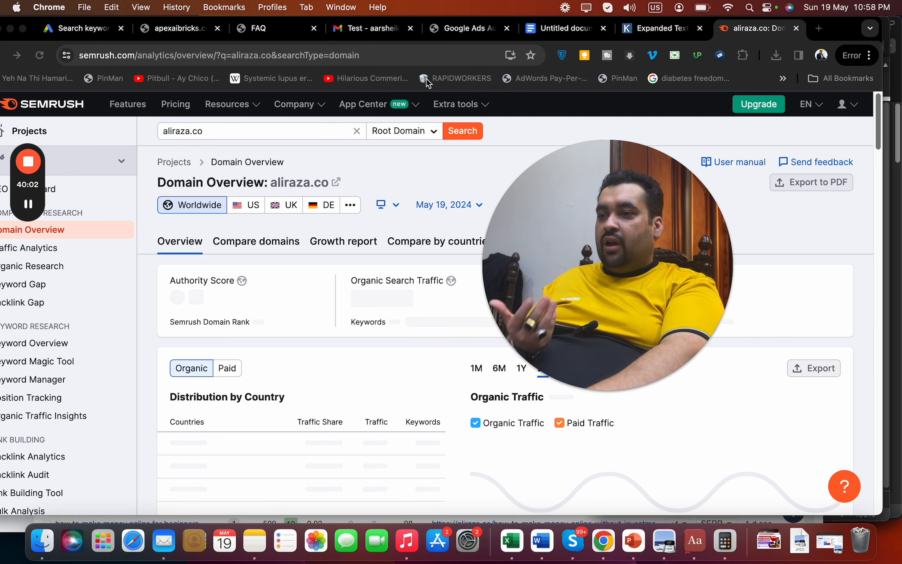
# Start the line under 'Competitors data:' with 'Having a strong eye'
pyautogui.click(577, 34)
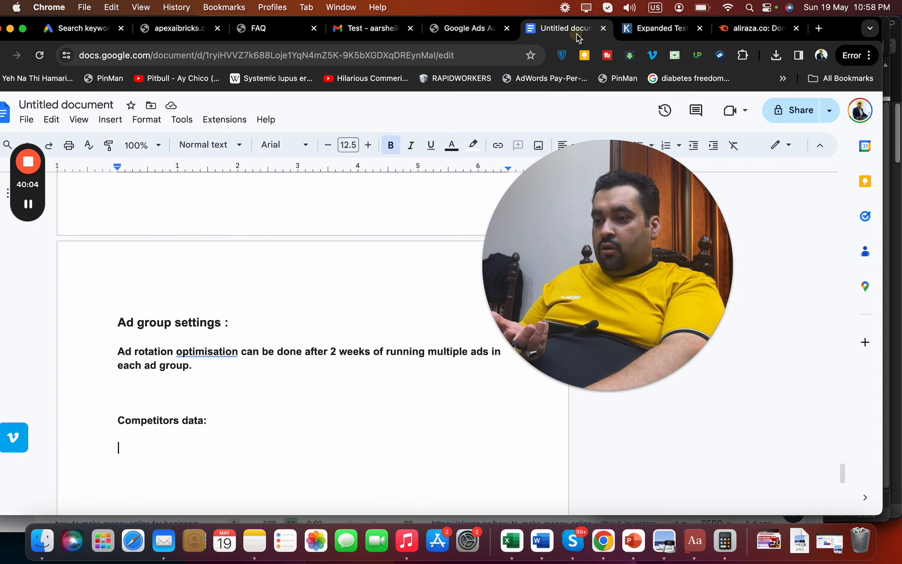
pyautogui.write('Having a stro')
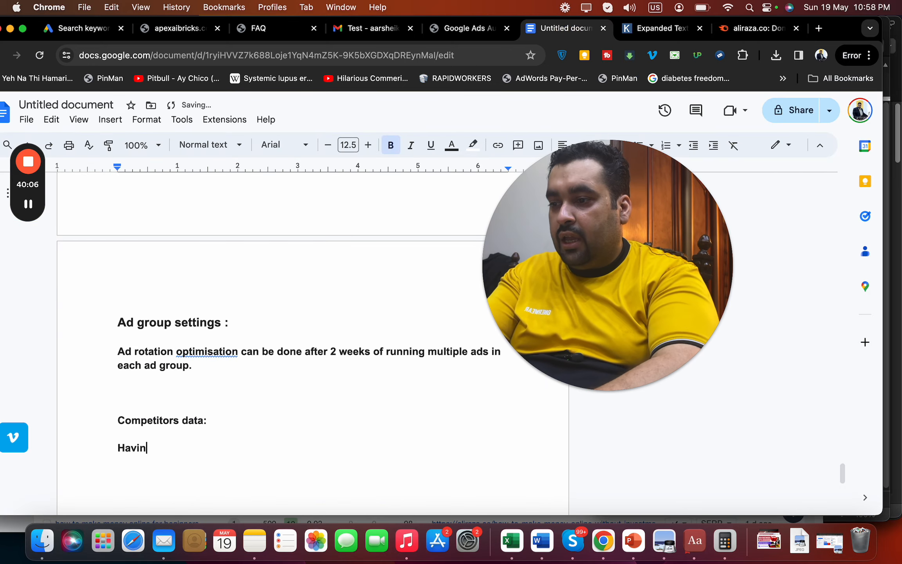
pyautogui.write('ng eye')
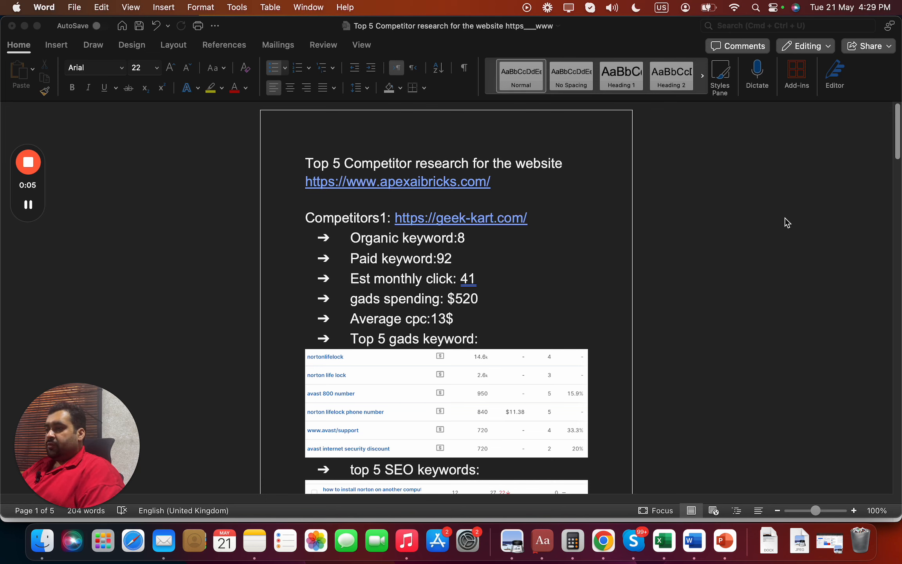
pyautogui.click(457, 296)
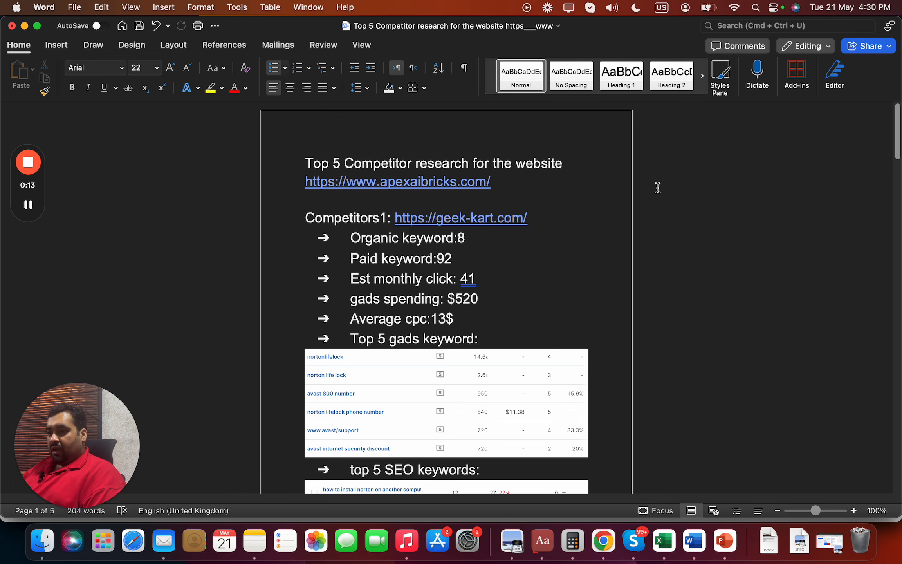
pyautogui.moveTo(899, 126); pyautogui.dragTo(899, 146)
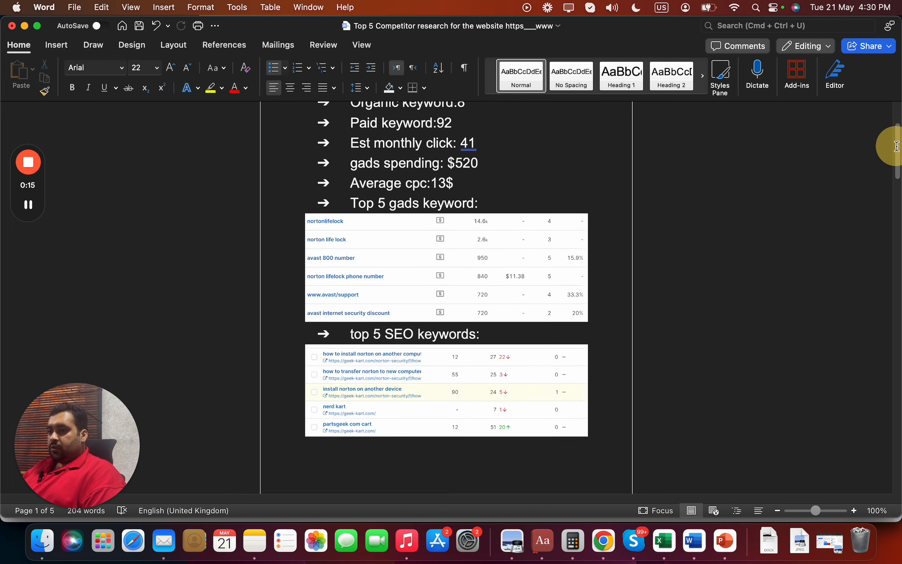
pyautogui.scroll(5, 567, 226)
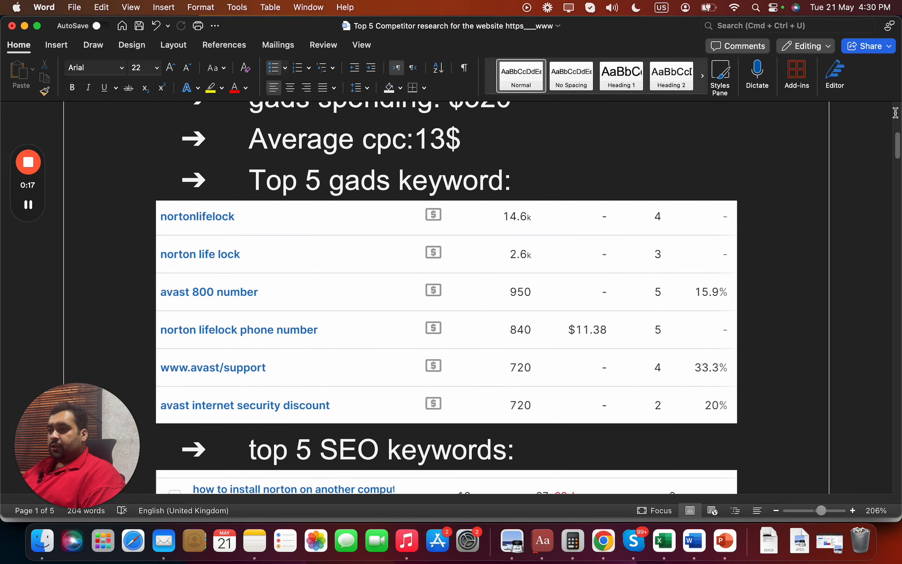
pyautogui.moveTo(898, 131); pyautogui.dragTo(899, 243)
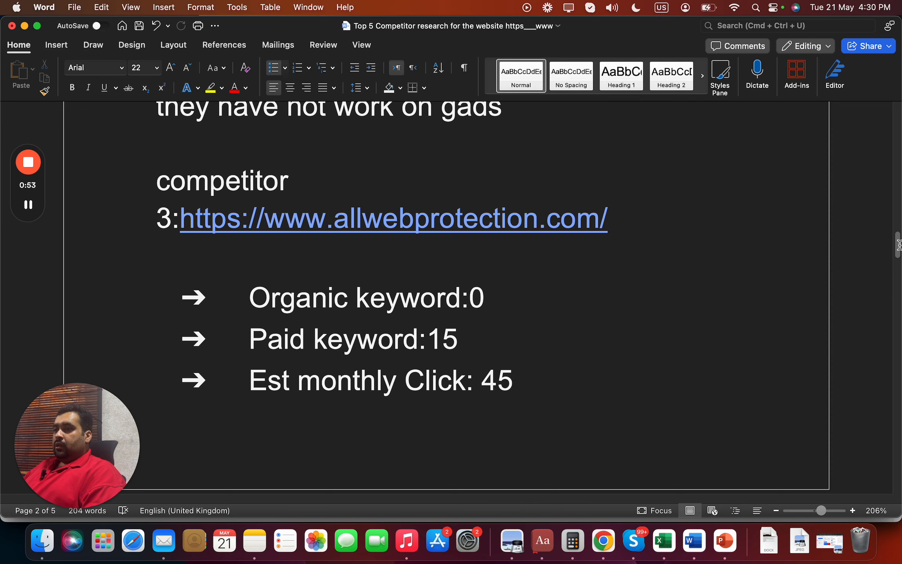
pyautogui.moveTo(899, 245); pyautogui.dragTo(899, 429)
pyautogui.scroll(-20, 899, 431)
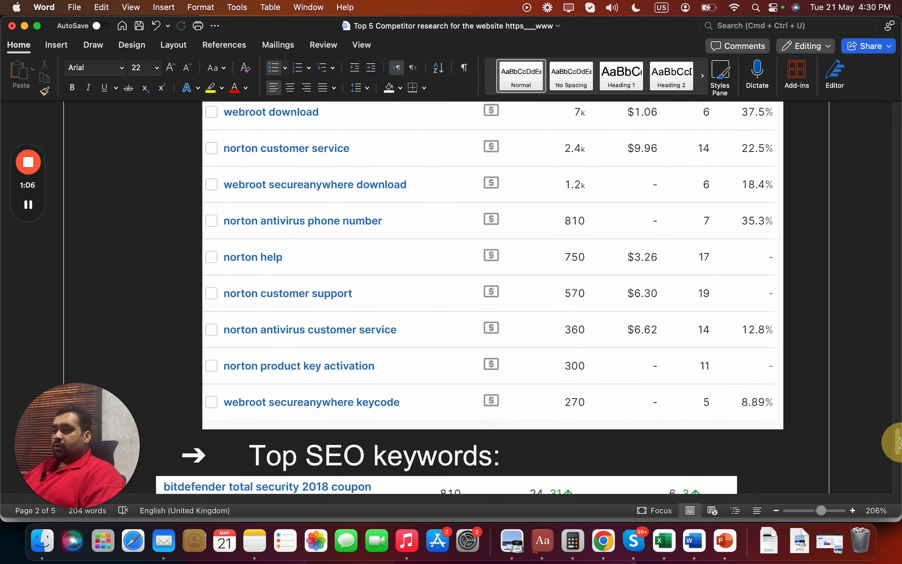
pyautogui.scroll(-2, 899, 472)
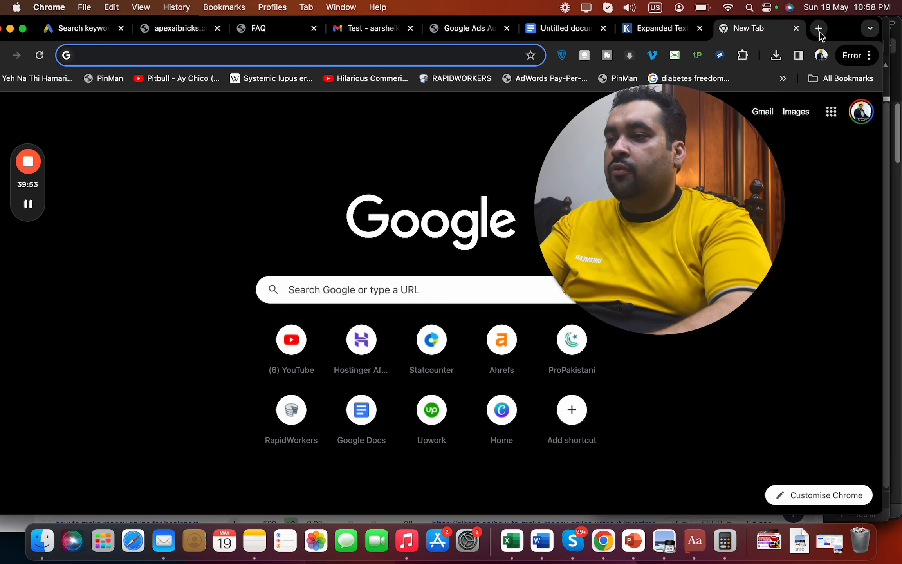
pyautogui.write('semrush.com/info/aliraza.co')
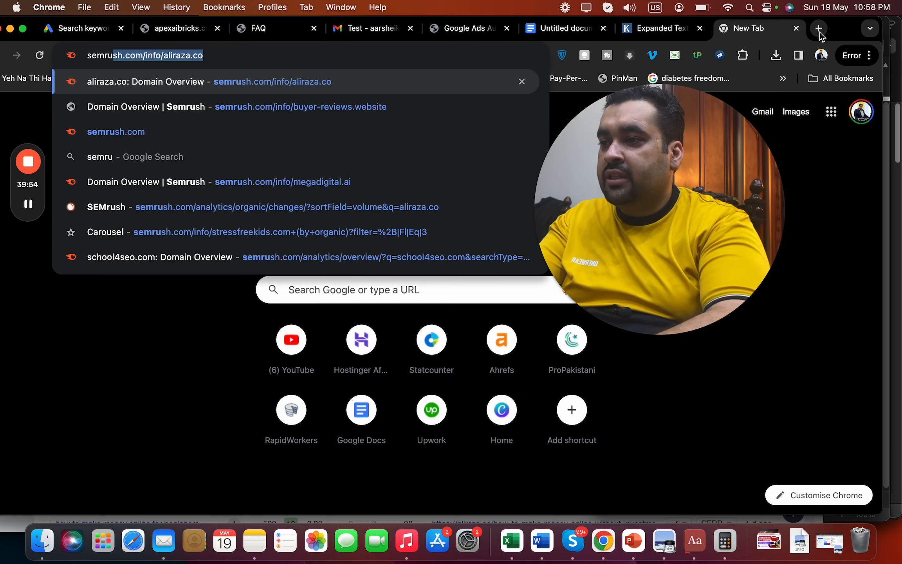
# Load the semrush.com/info/aliraza.co domain overview, then go back to the audit notes
pyautogui.press('Right')
pyautogui.press('Return')
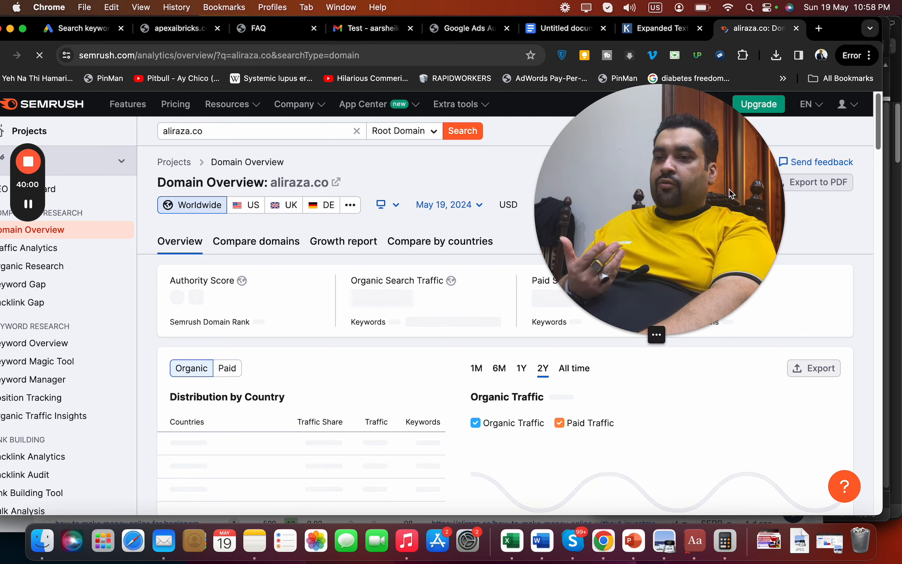
pyautogui.moveTo(731, 193); pyautogui.dragTo(656, 240)
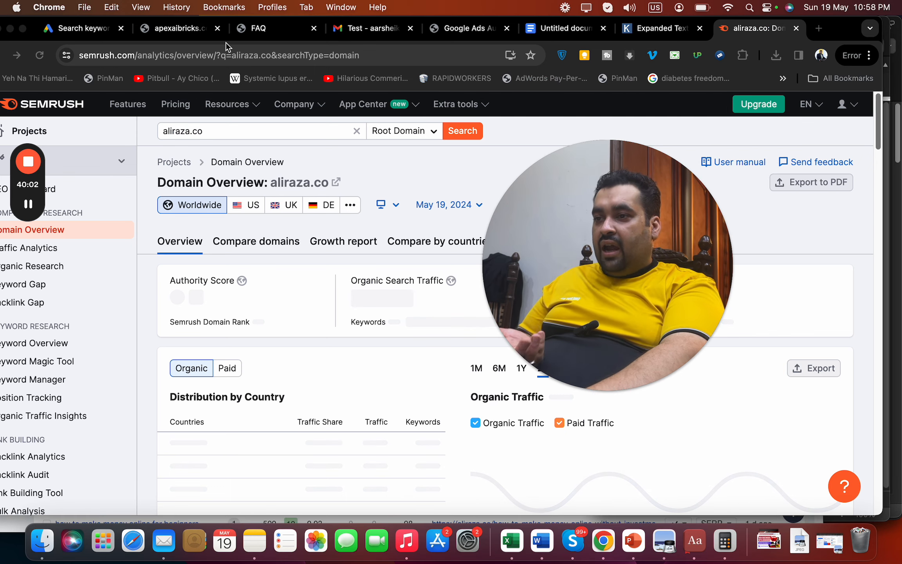
pyautogui.click(577, 34)
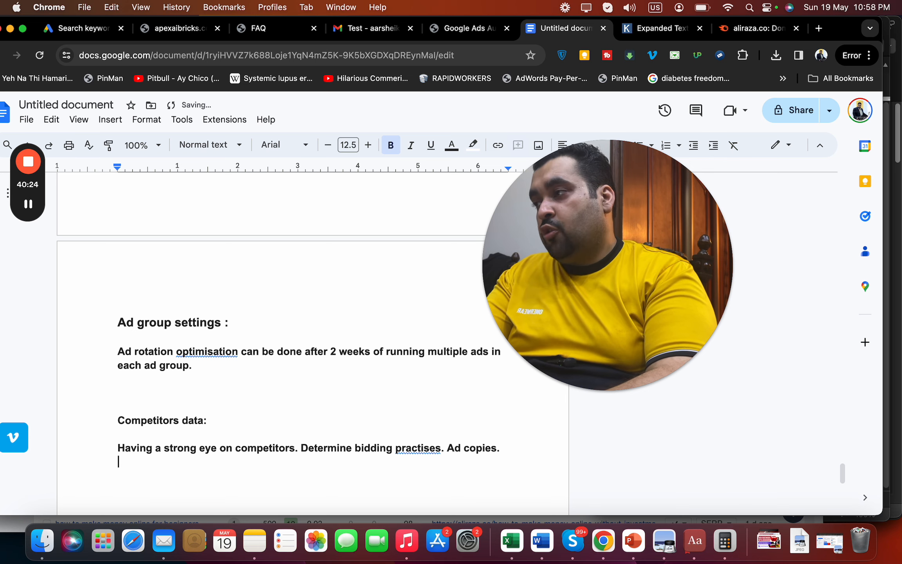
# Finish the competitor note with 'New deals.' and start a new line after it
pyautogui.write('New d')
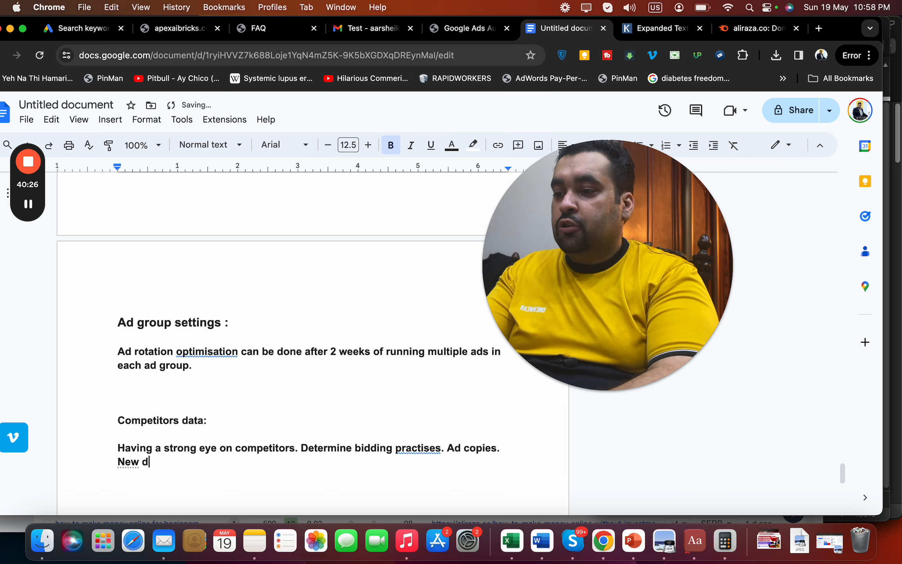
pyautogui.write('eals.')
pyautogui.press('Return')
pyautogui.press('Return')
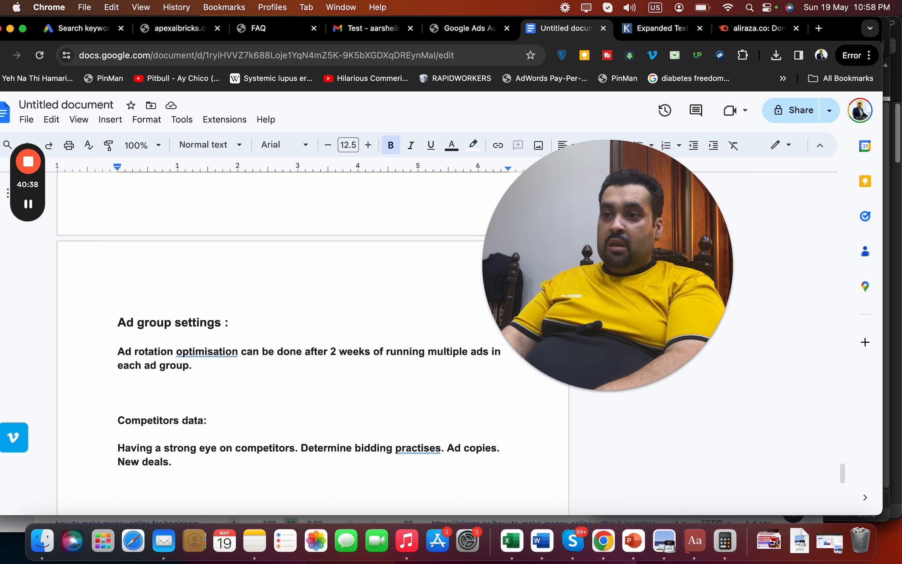
# Read the Google Ads audit checklist through its Remarketing, YouTube and Analytics sections
pyautogui.click(454, 30)
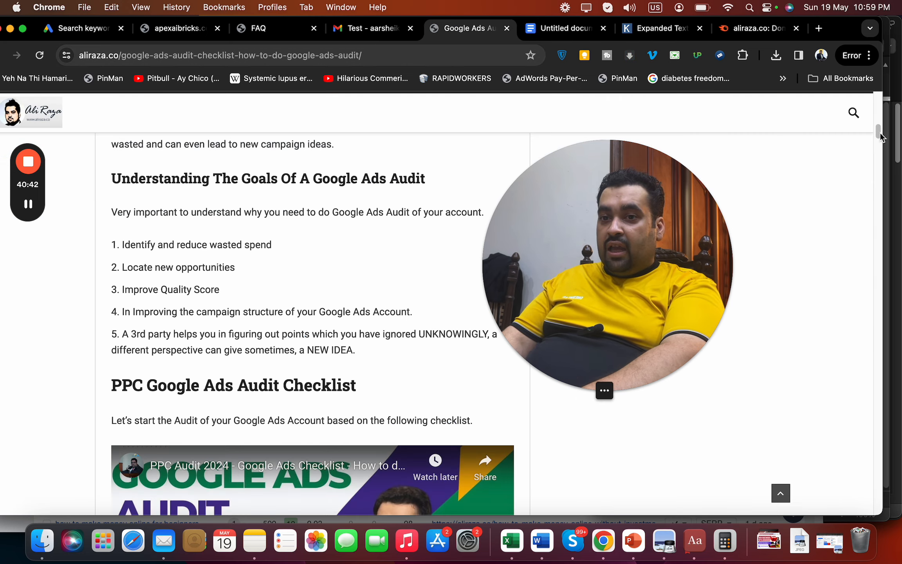
pyautogui.moveTo(880, 137); pyautogui.dragTo(852, 426)
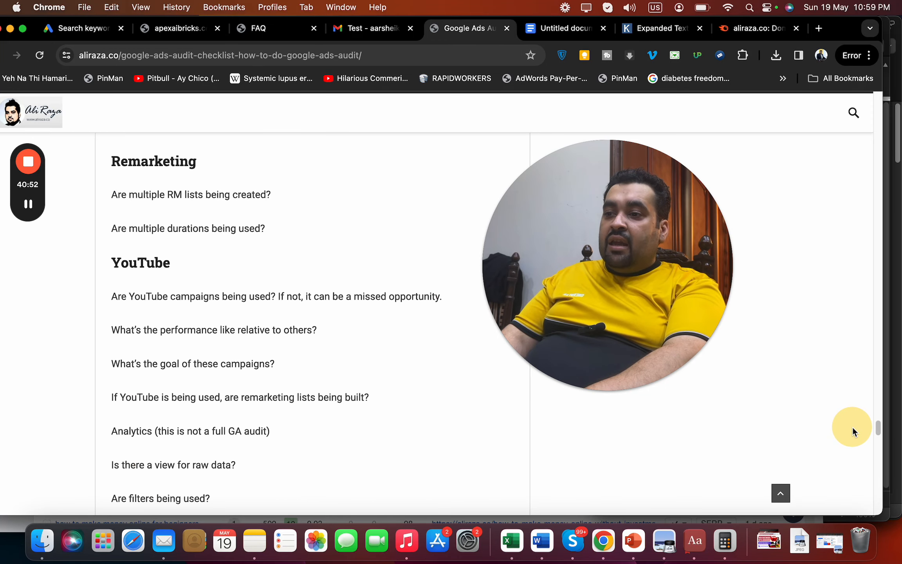
pyautogui.click(565, 27)
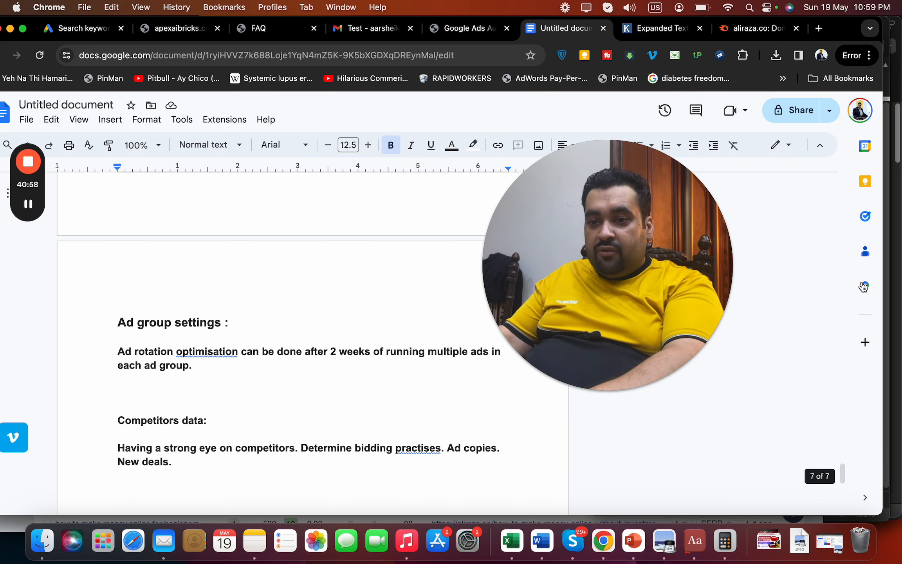
# Add an 'Analytics tracking.' line a few blank lines below 'New deals.'
pyautogui.moveTo(842, 474); pyautogui.dragTo(805, 479)
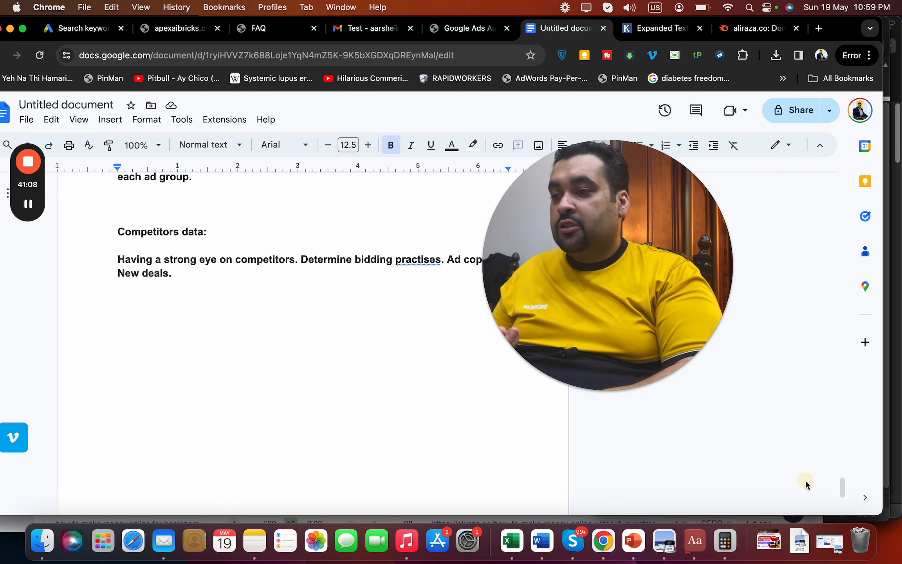
pyautogui.press('Return')
pyautogui.press('Return')
pyautogui.press('Return')
pyautogui.write('Analyt')
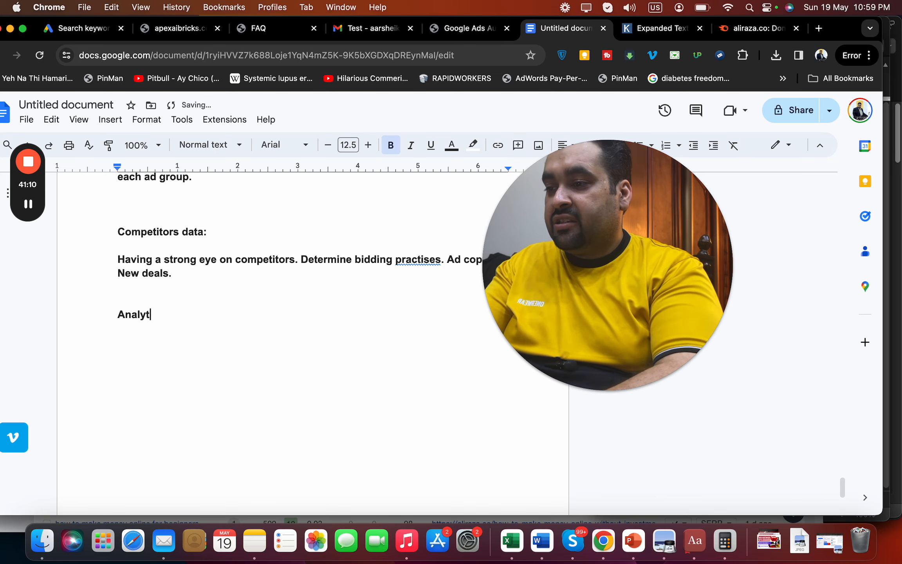
pyautogui.write('ics tracking.')
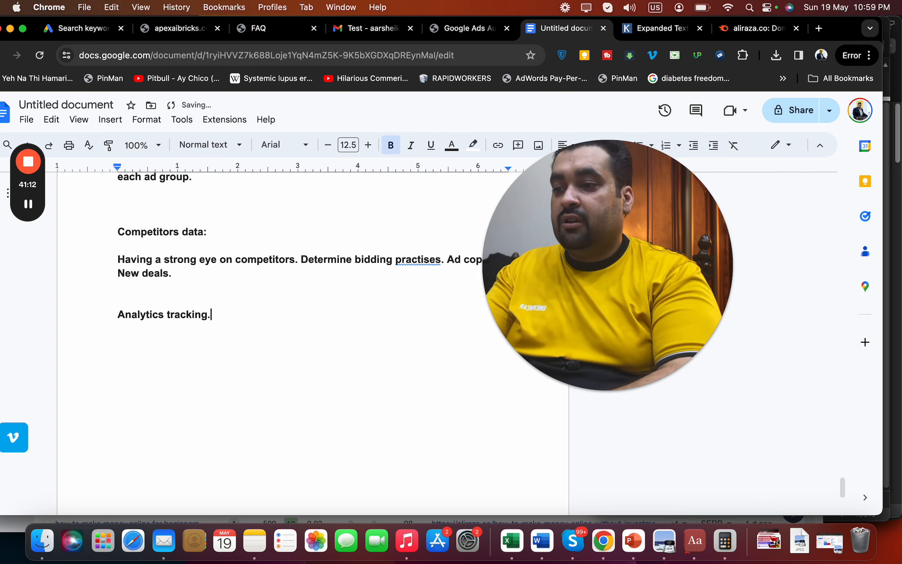
pyautogui.moveTo(842, 487); pyautogui.dragTo(852, 309)
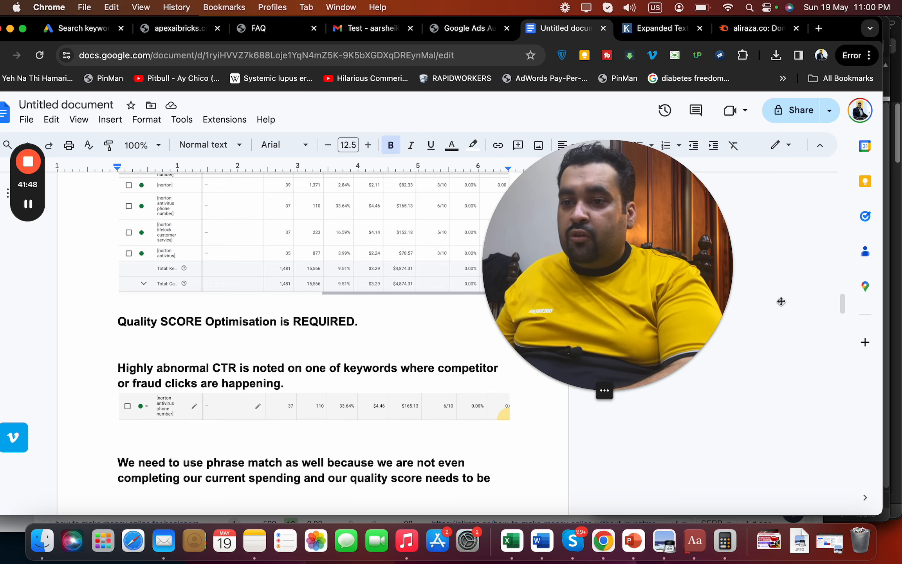
# Below 'Analytics tracking.', note optimising campaigns by device, with more budget for samsung, iphone or macbook visitors
pyautogui.moveTo(845, 307); pyautogui.dragTo(842, 490)
pyautogui.click(261, 365)
pyautogui.press('Return')
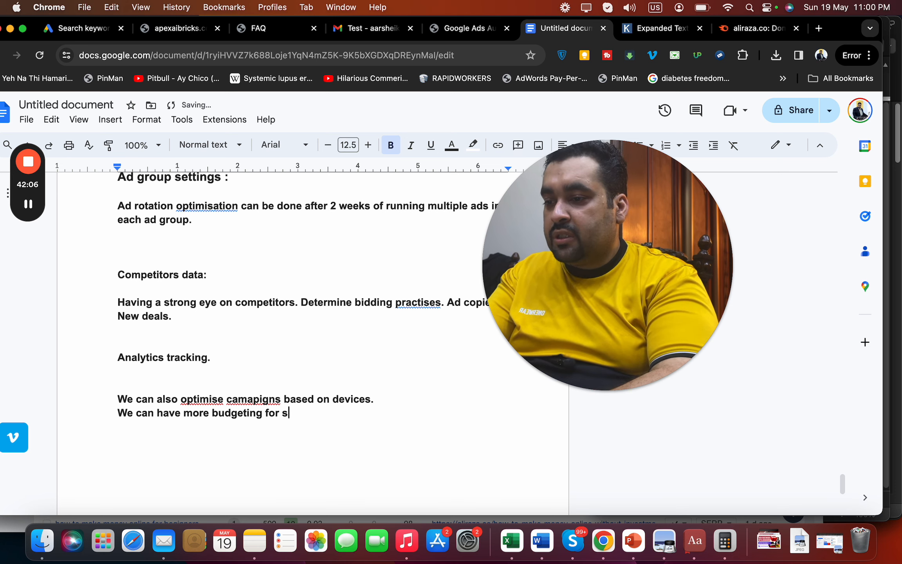
pyautogui.write('amsung')
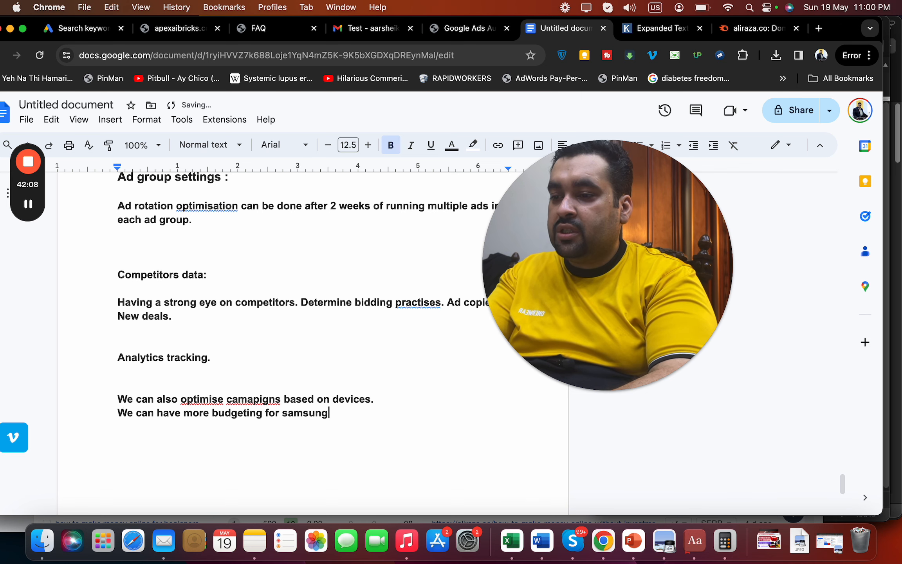
pyautogui.write(', iphone or ')
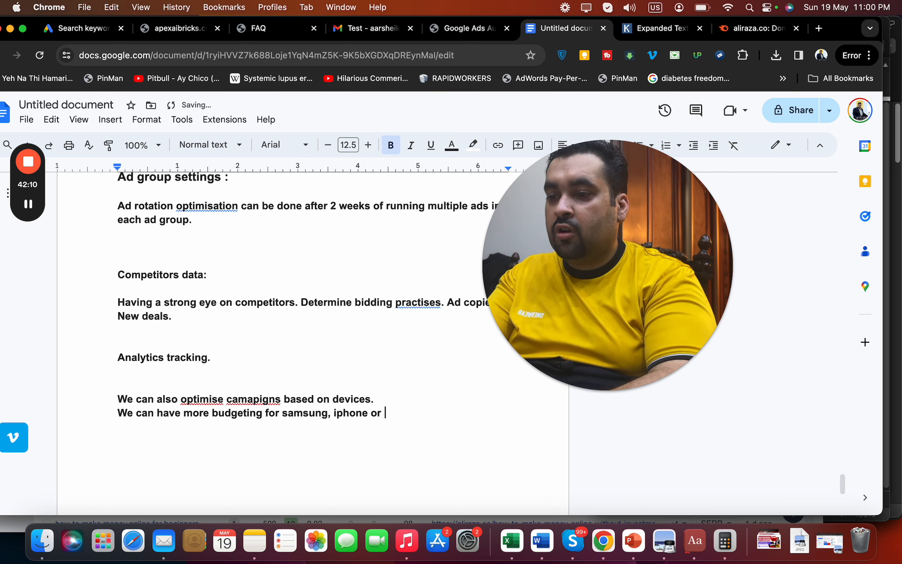
pyautogui.write('macbook visi')
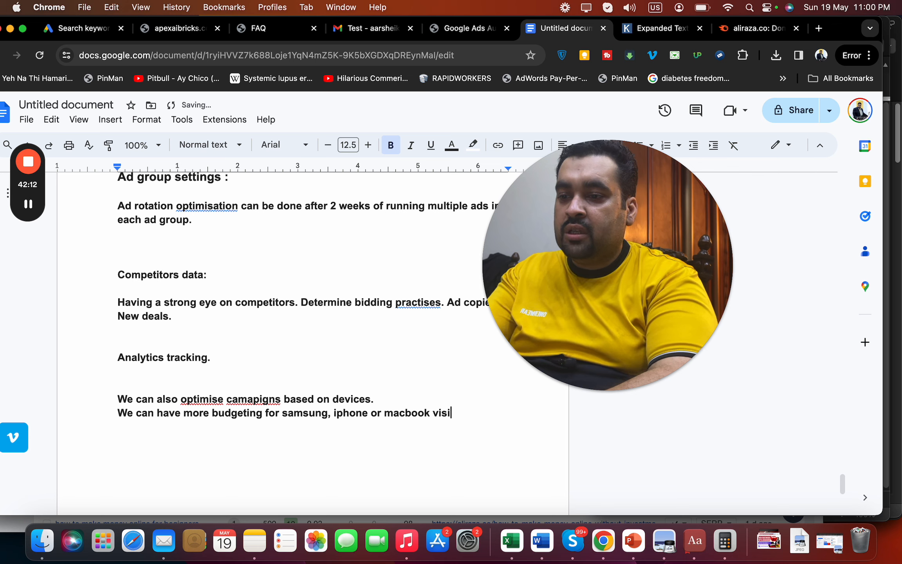
pyautogui.write('tors.')
pyautogui.press('Return')
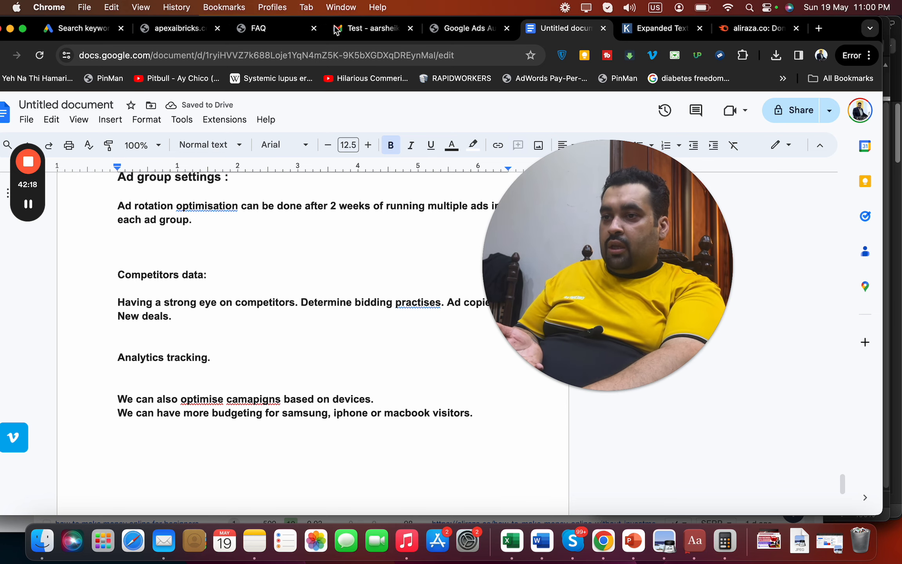
pyautogui.click(352, 30)
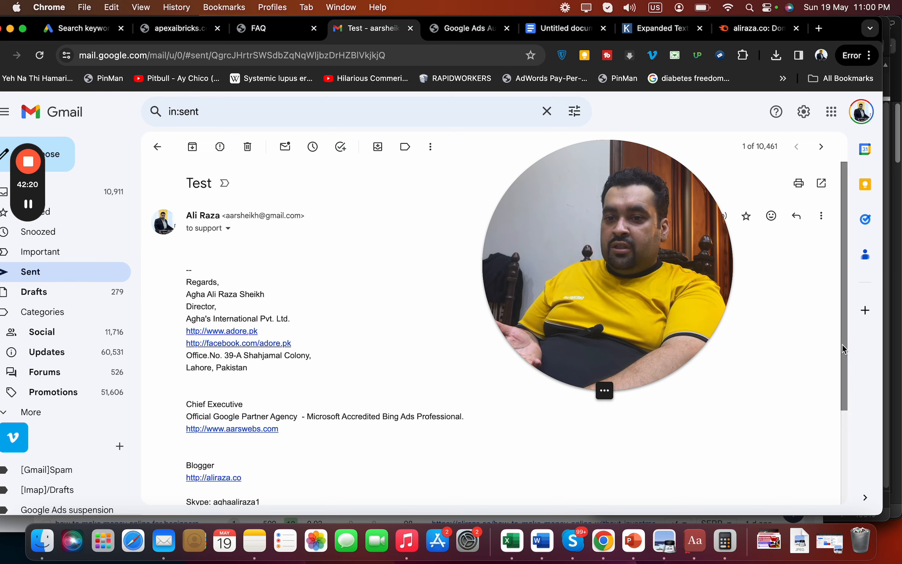
pyautogui.click(838, 447)
pyautogui.moveTo(843, 400); pyautogui.dragTo(843, 305)
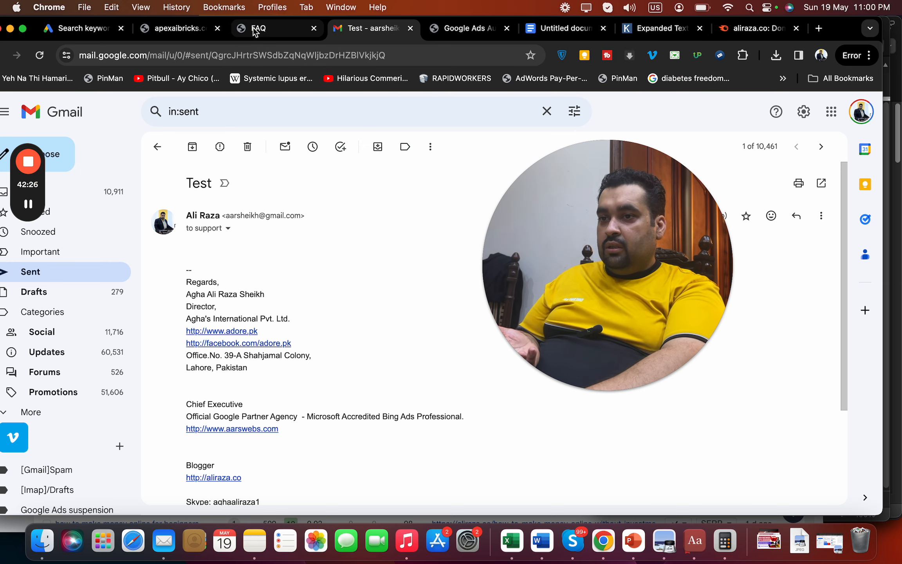
pyautogui.click(556, 25)
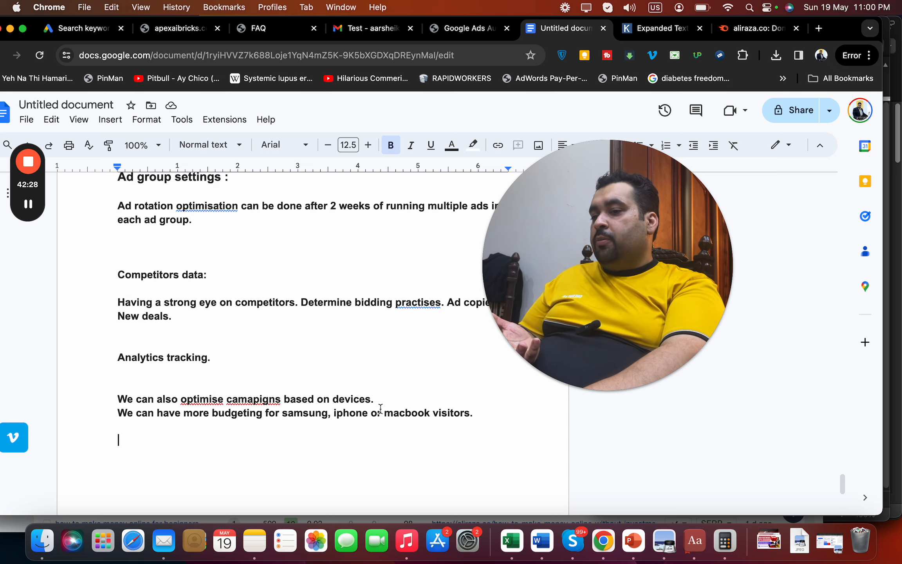